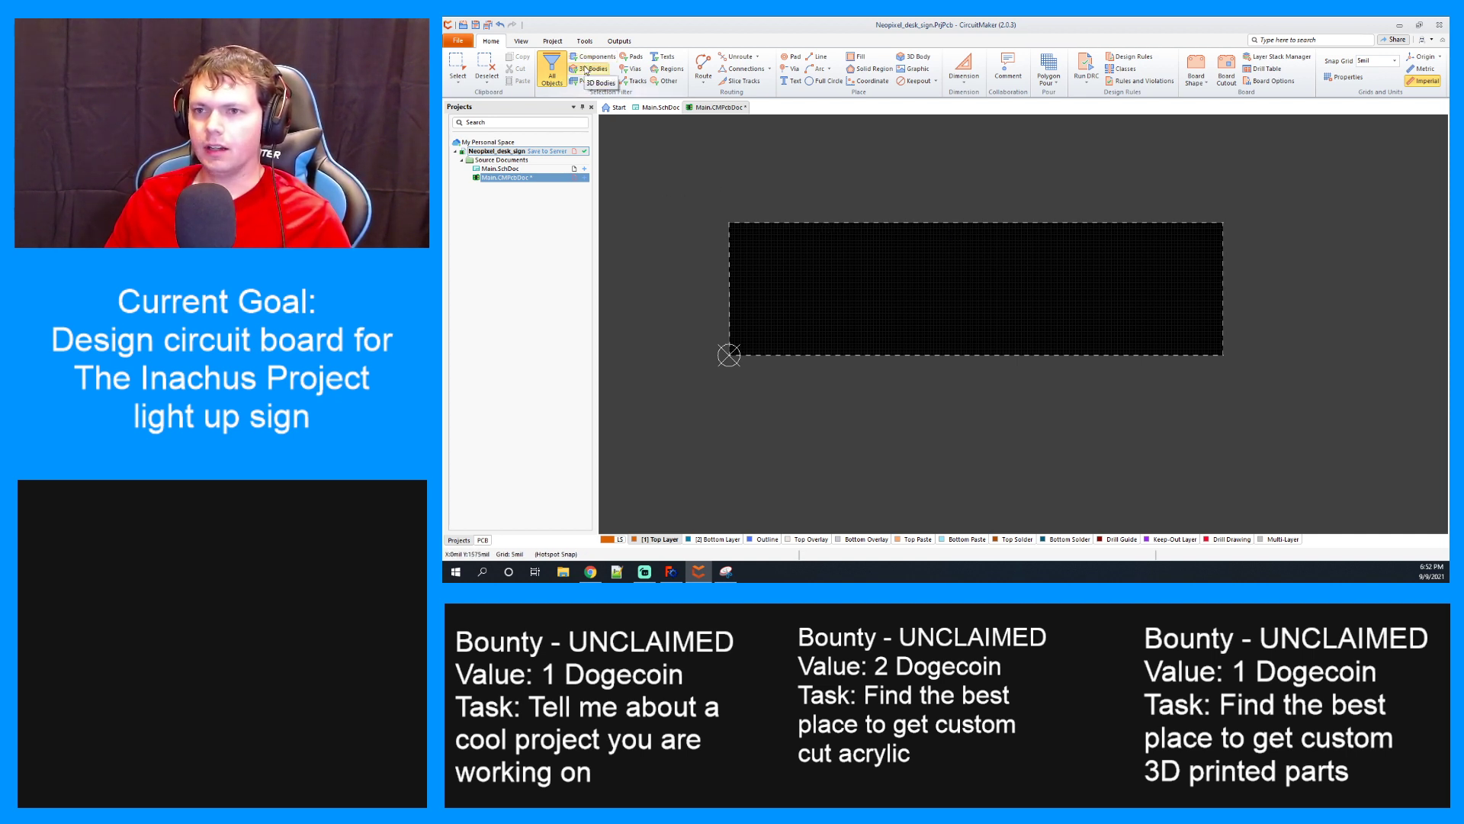
Generate the engineering change order that updates the PCB document from the Main.SchDoc schematic
click(511, 169)
double_click(502, 168)
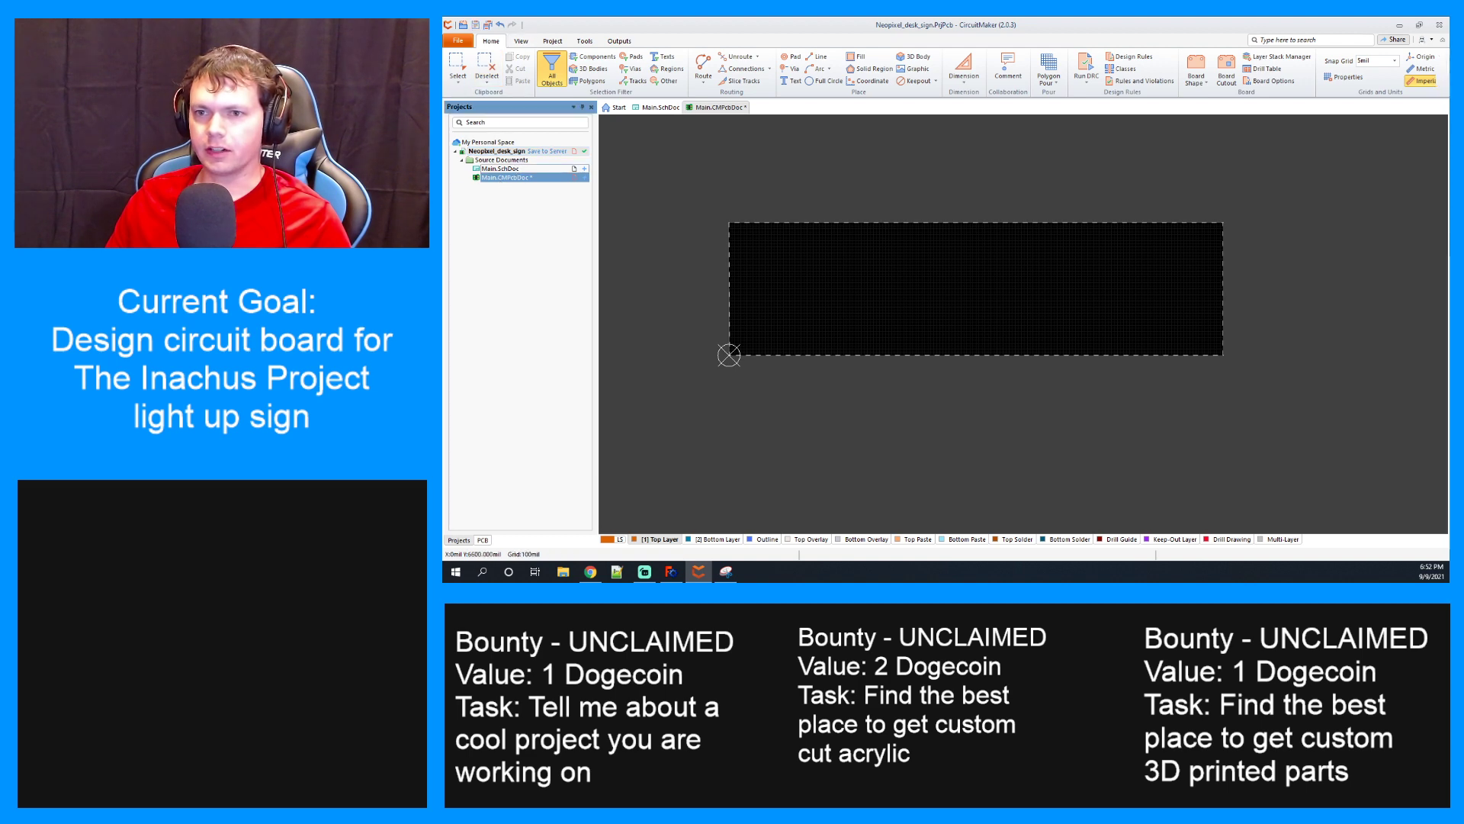
click(552, 42)
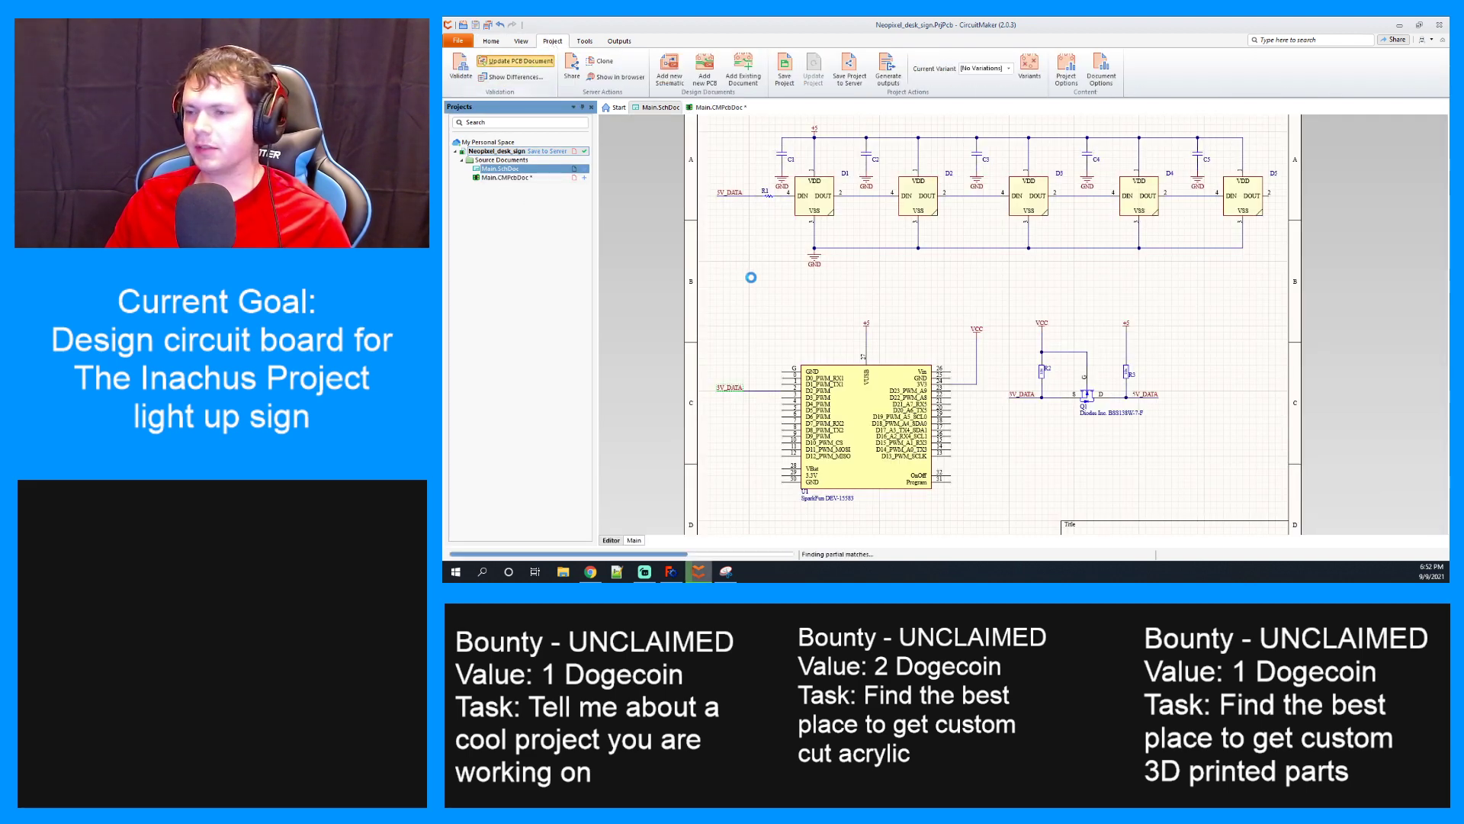
scroll(1022, 271, down, 3)
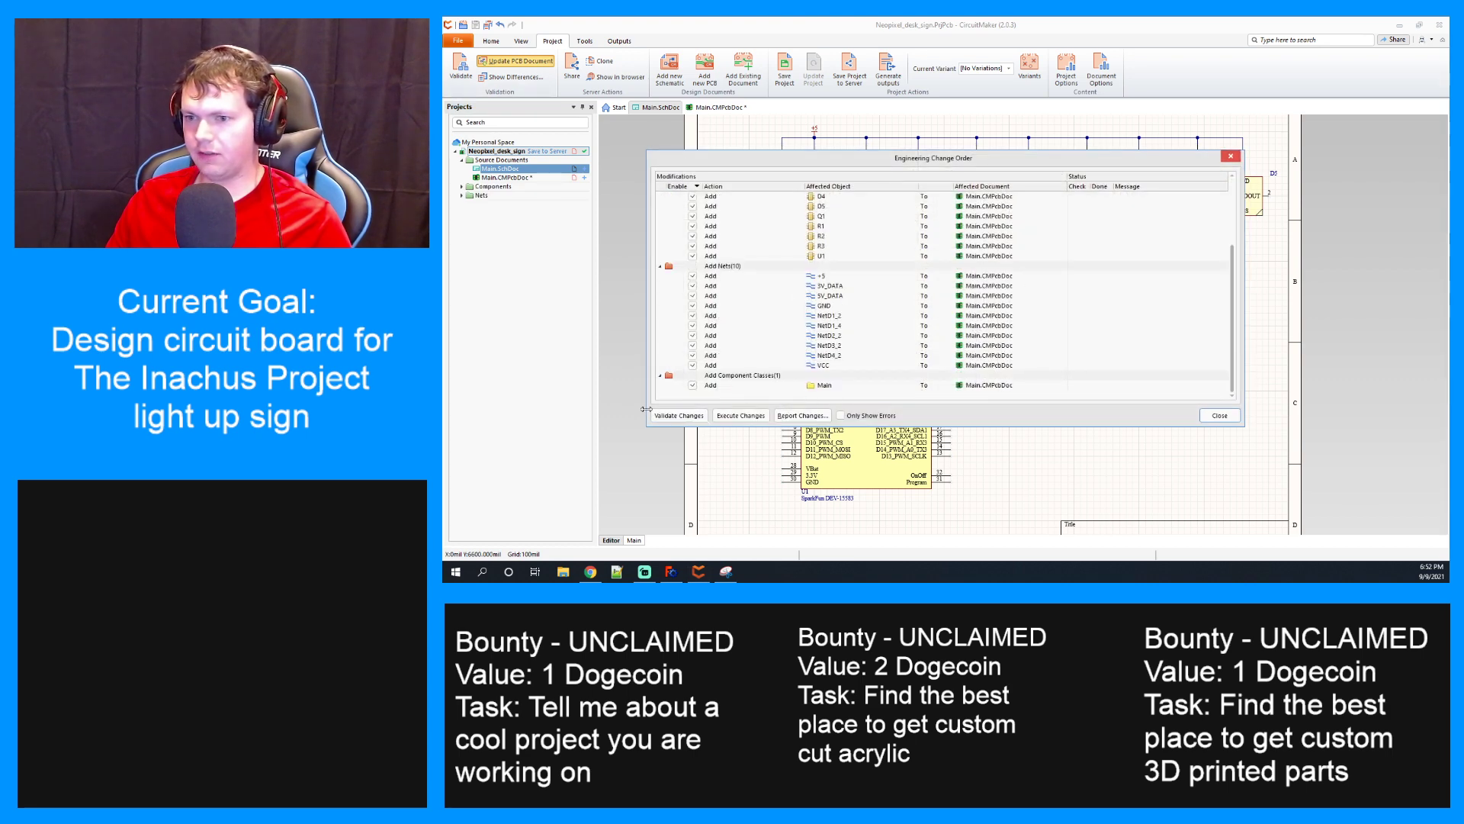
Validate and execute the engineering change order so all components, nets and the component class are added to Main.CMPcbDoc
click(678, 415)
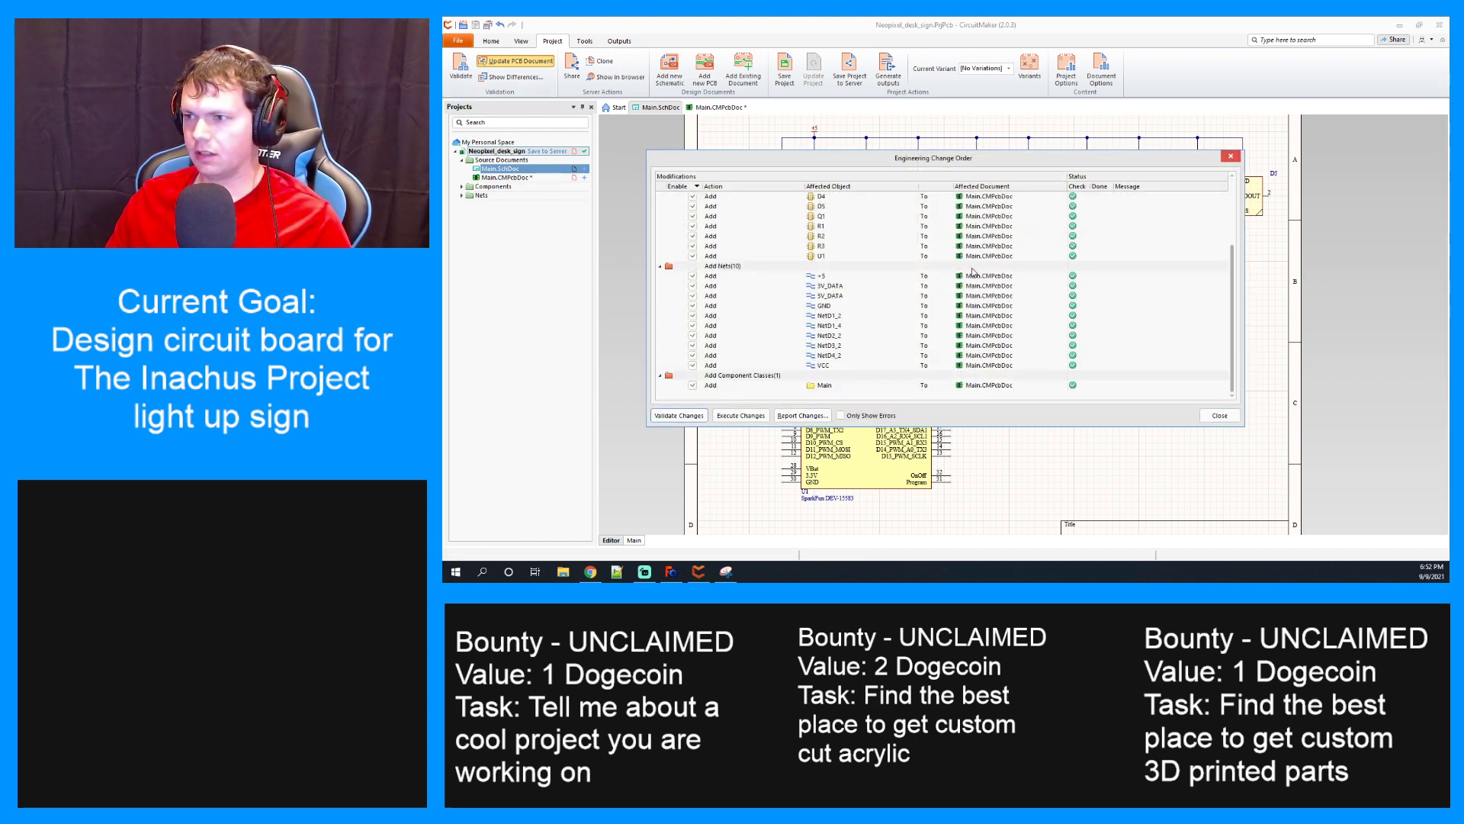
scroll(973, 271, up, 3)
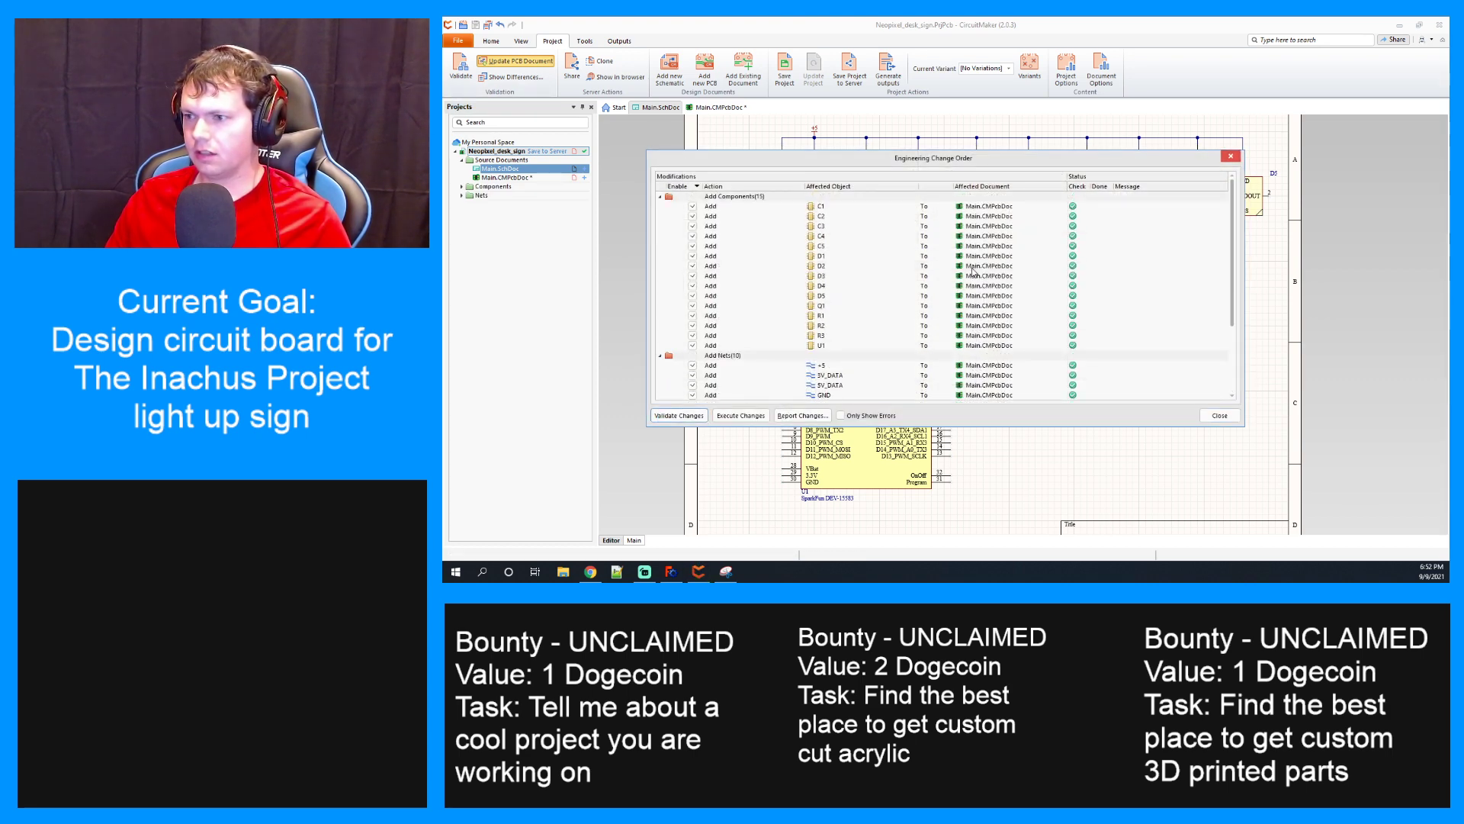
click(739, 419)
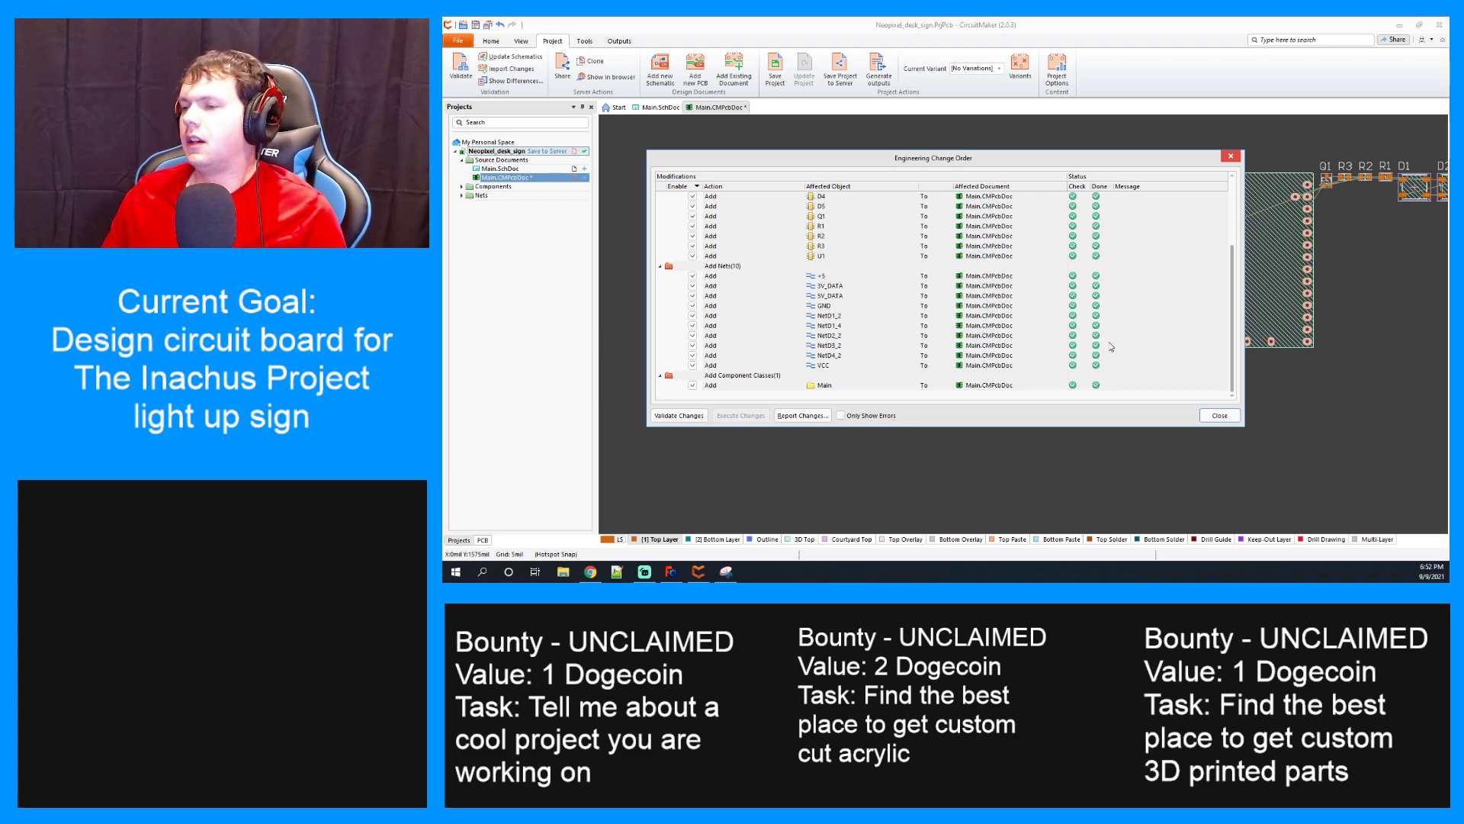
click(1220, 416)
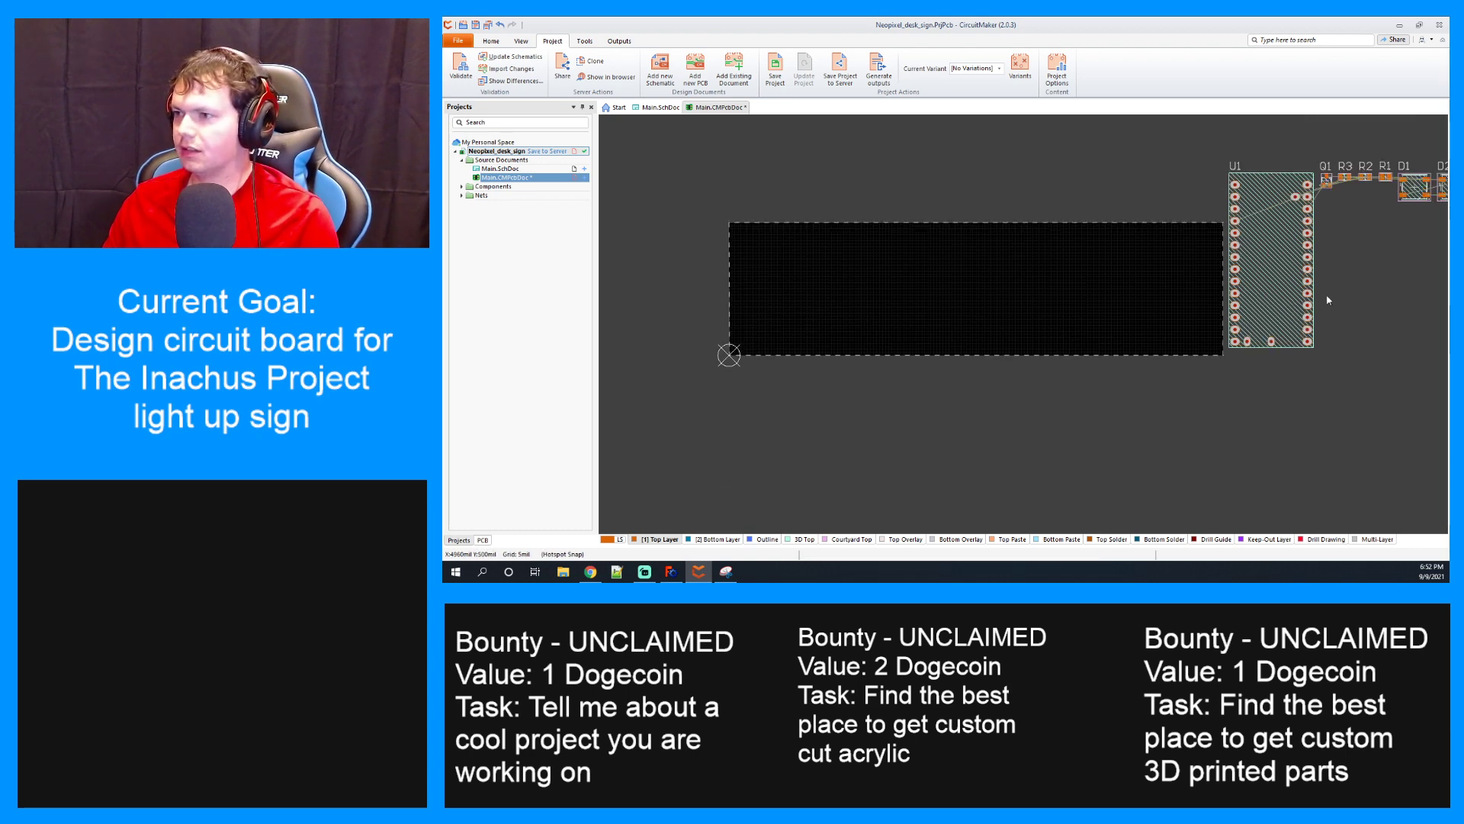
Move the Teensy component U1 from outside the outline onto the left part of the board
ctrl+scroll(1355, 283, down, 1)
ctrl+scroll(1355, 283, up, 1)
right_drag(1353, 278, 1244, 312)
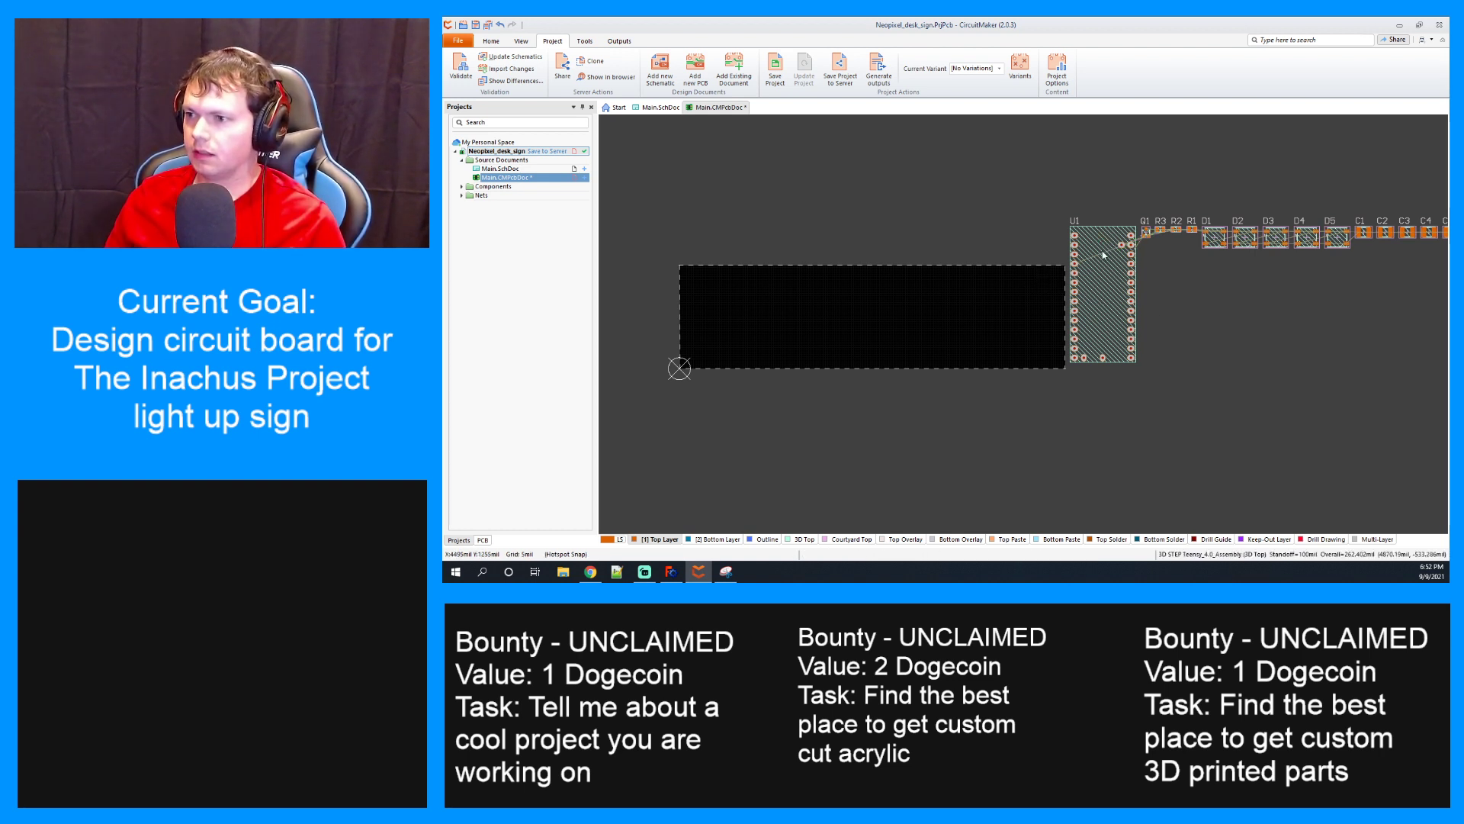
drag(1105, 239, 755, 286)
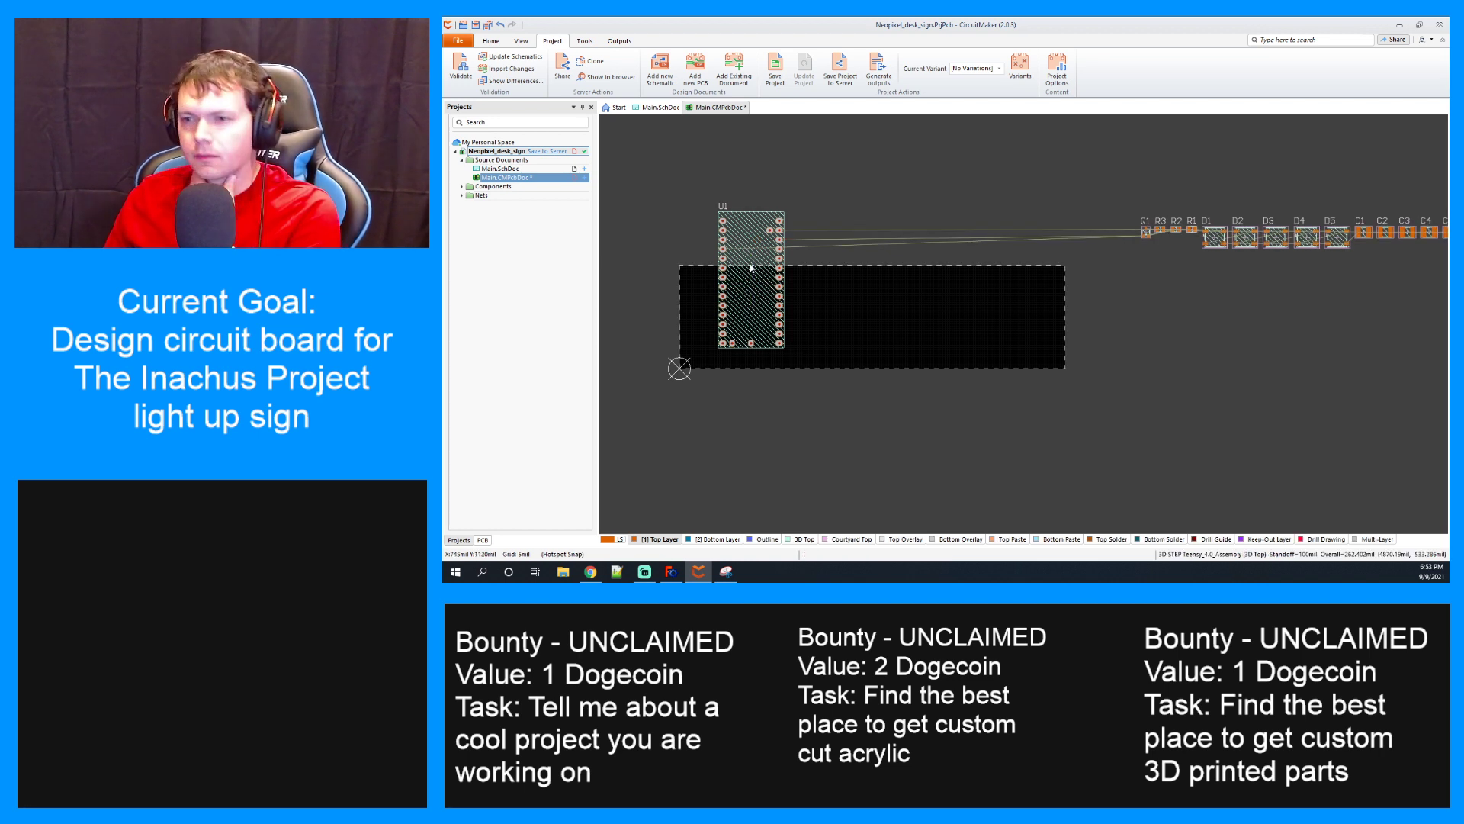
Change U1's layer to Bottom Layer in its component properties
right_click(749, 265)
double_click(744, 235)
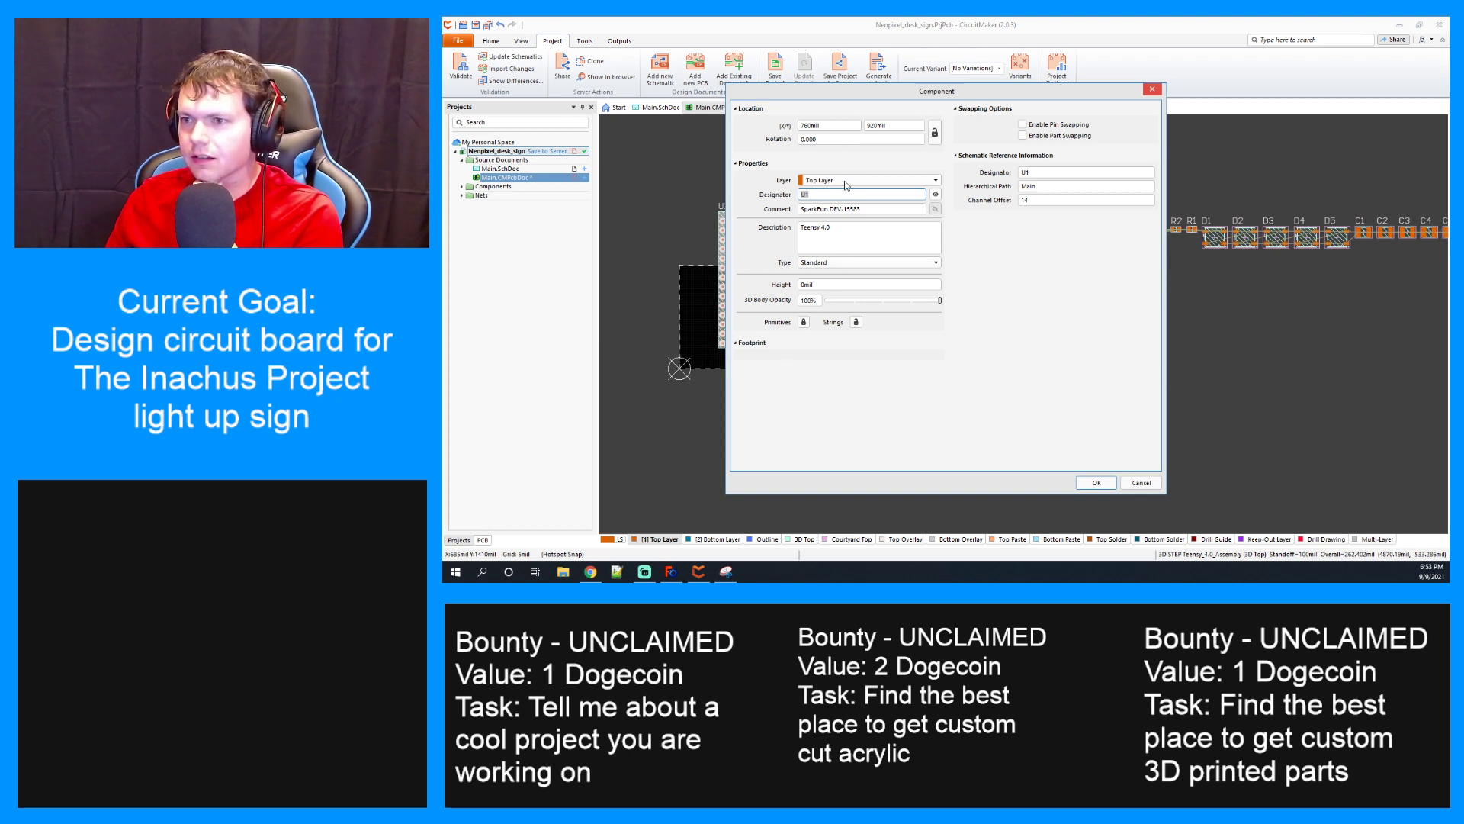
click(845, 181)
click(842, 200)
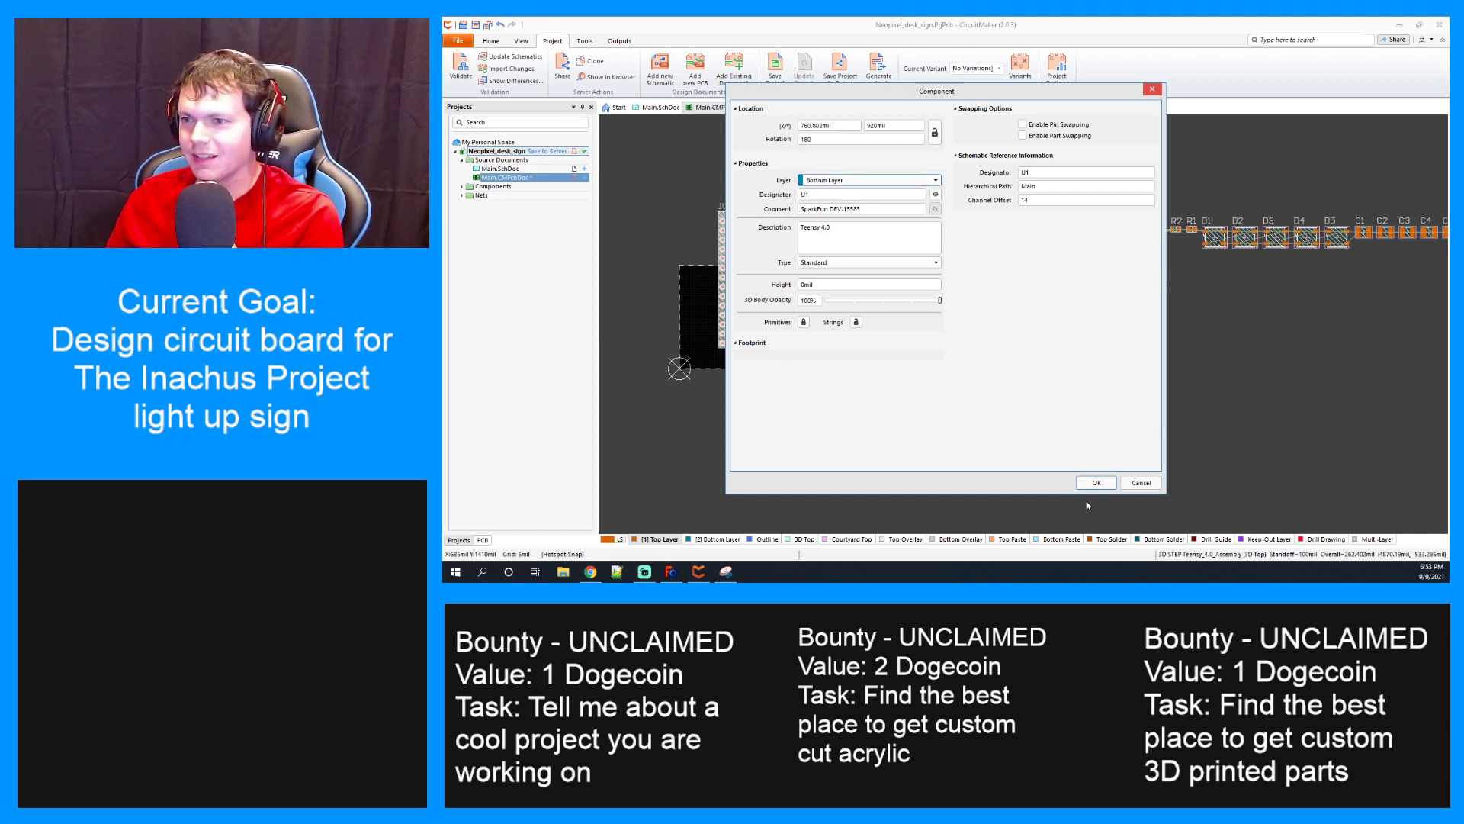
click(1106, 482)
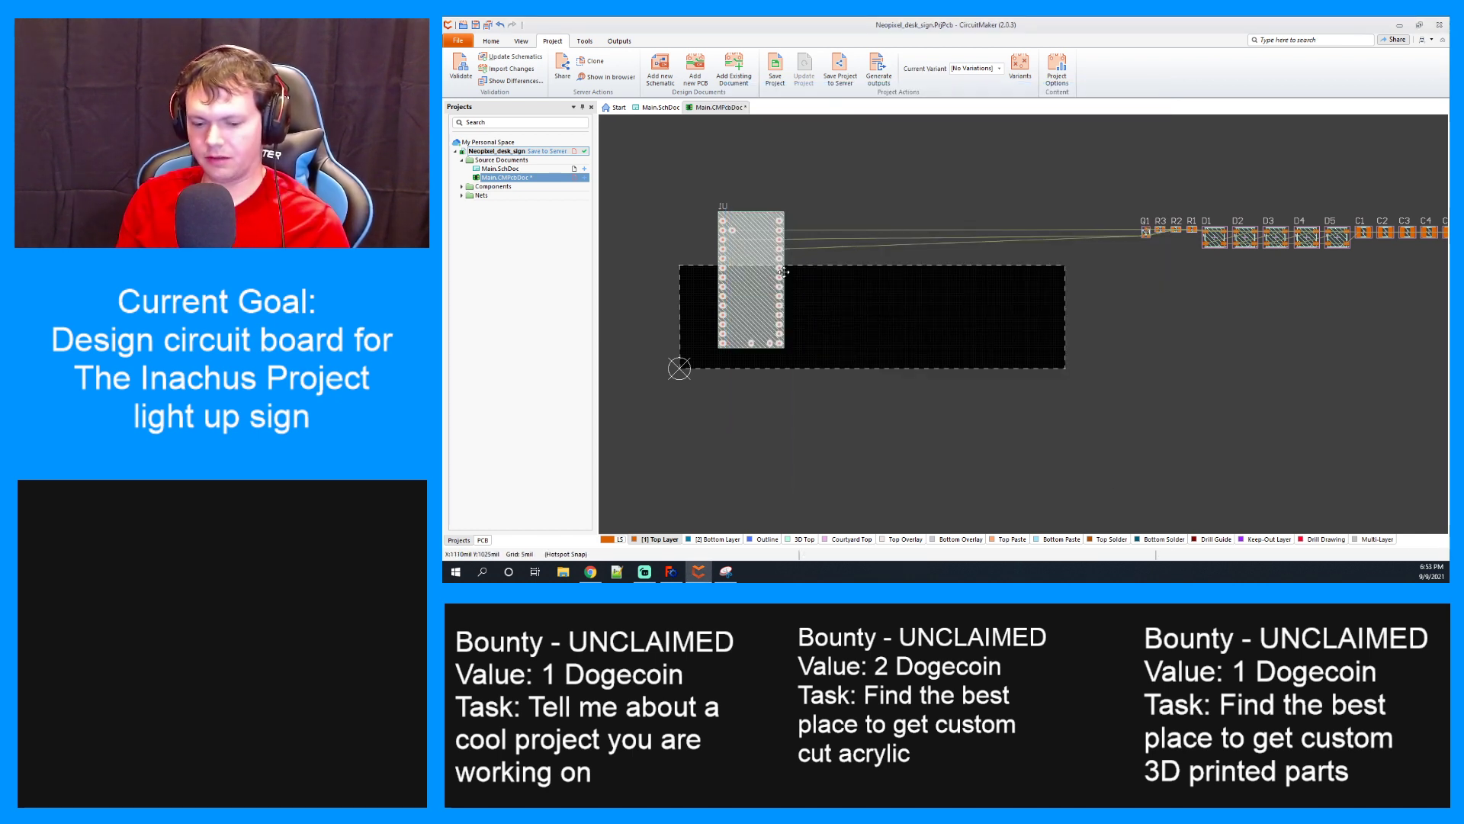
Examine the board's underside in 3D to check how the Teensy sits on it
key(3)
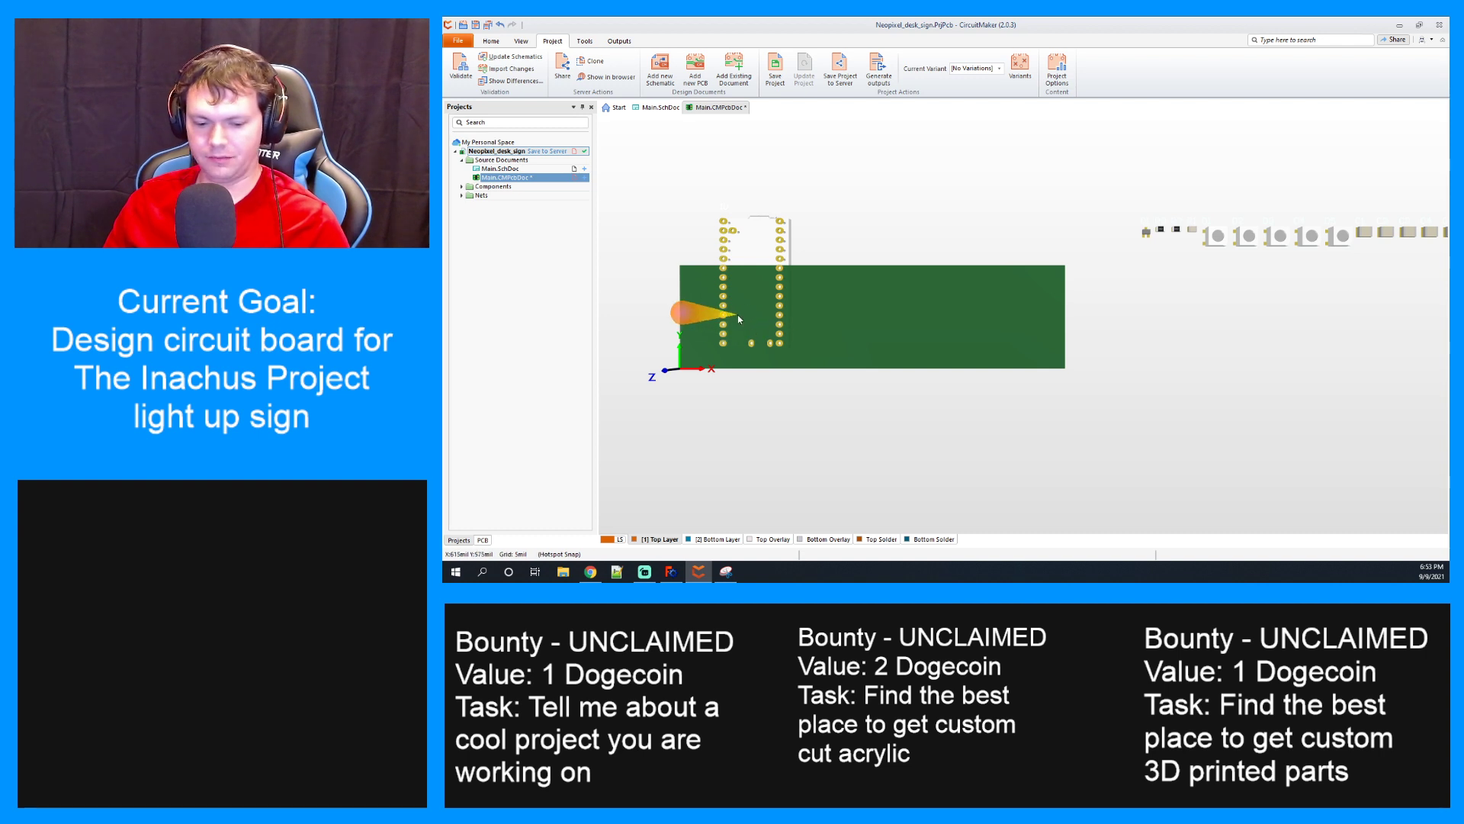
shift+right_drag(737, 313, 1005, 264)
key(0)
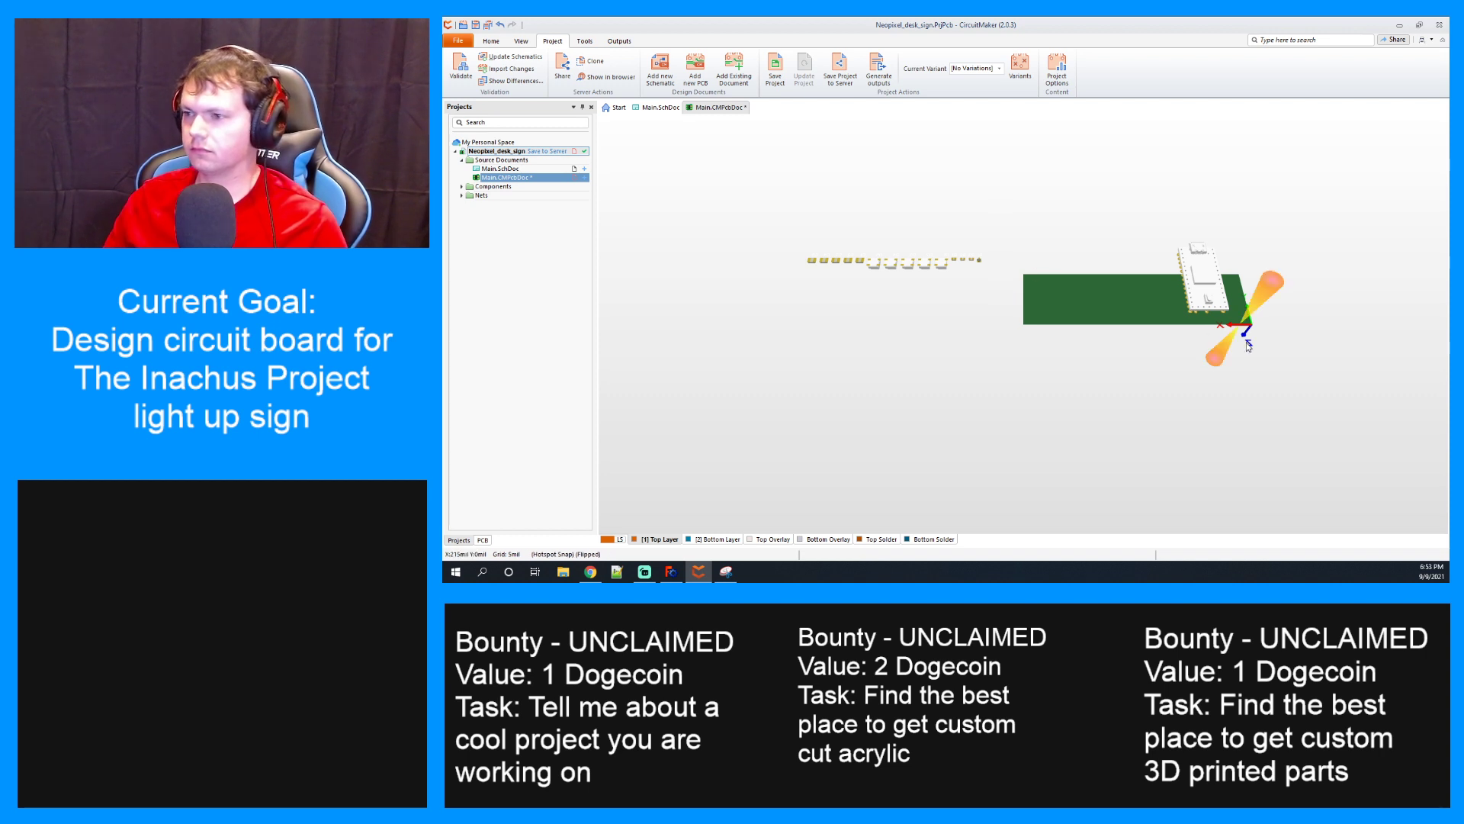
scroll(1232, 319, up, 1)
scroll(1231, 319, down, 1)
ctrl+scroll(1228, 320, up, 1)
ctrl+scroll(1228, 320, up, 4)
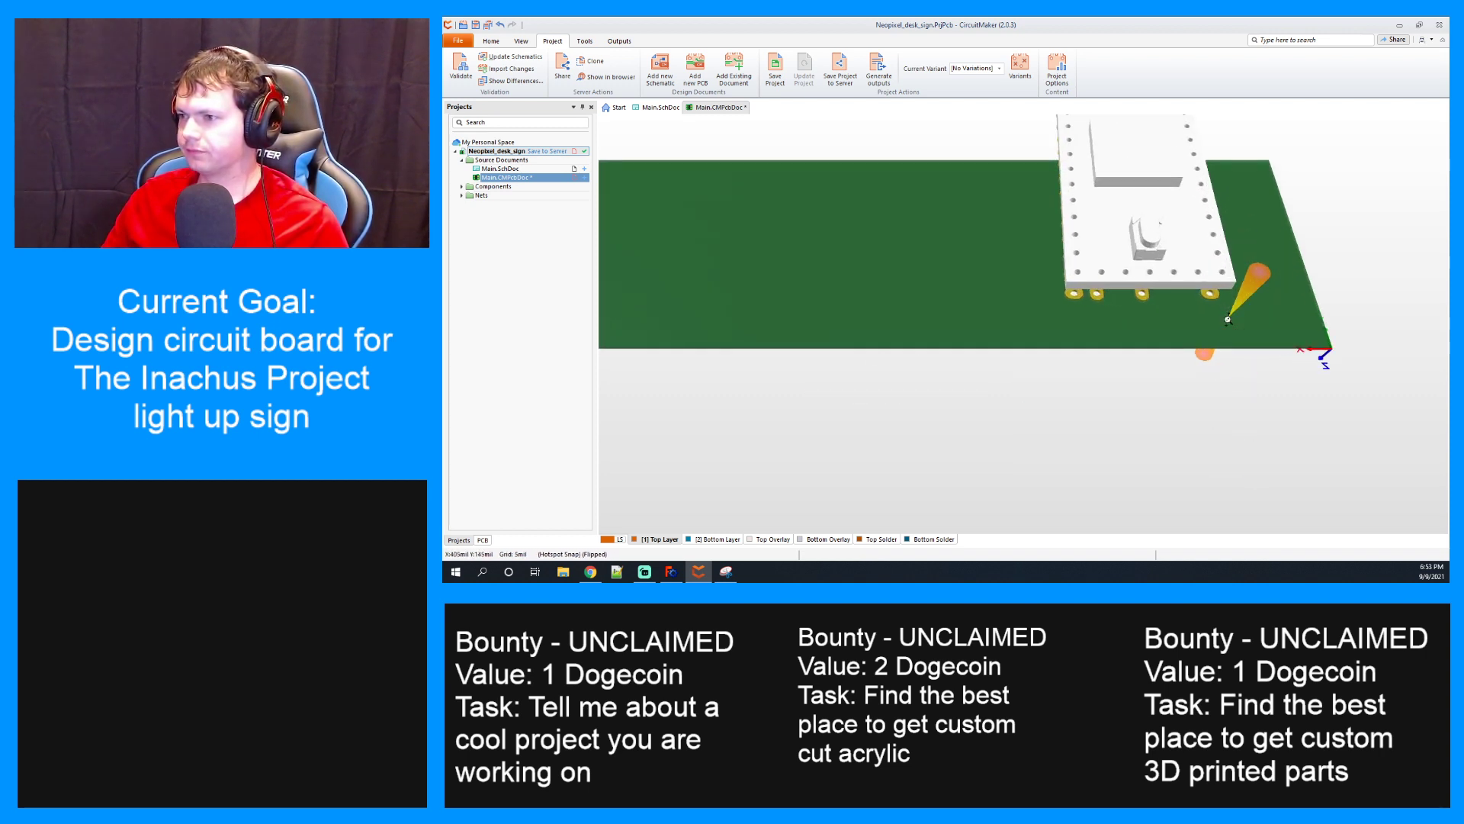
scroll(1229, 319, down, 2)
scroll(1229, 319, up, 3)
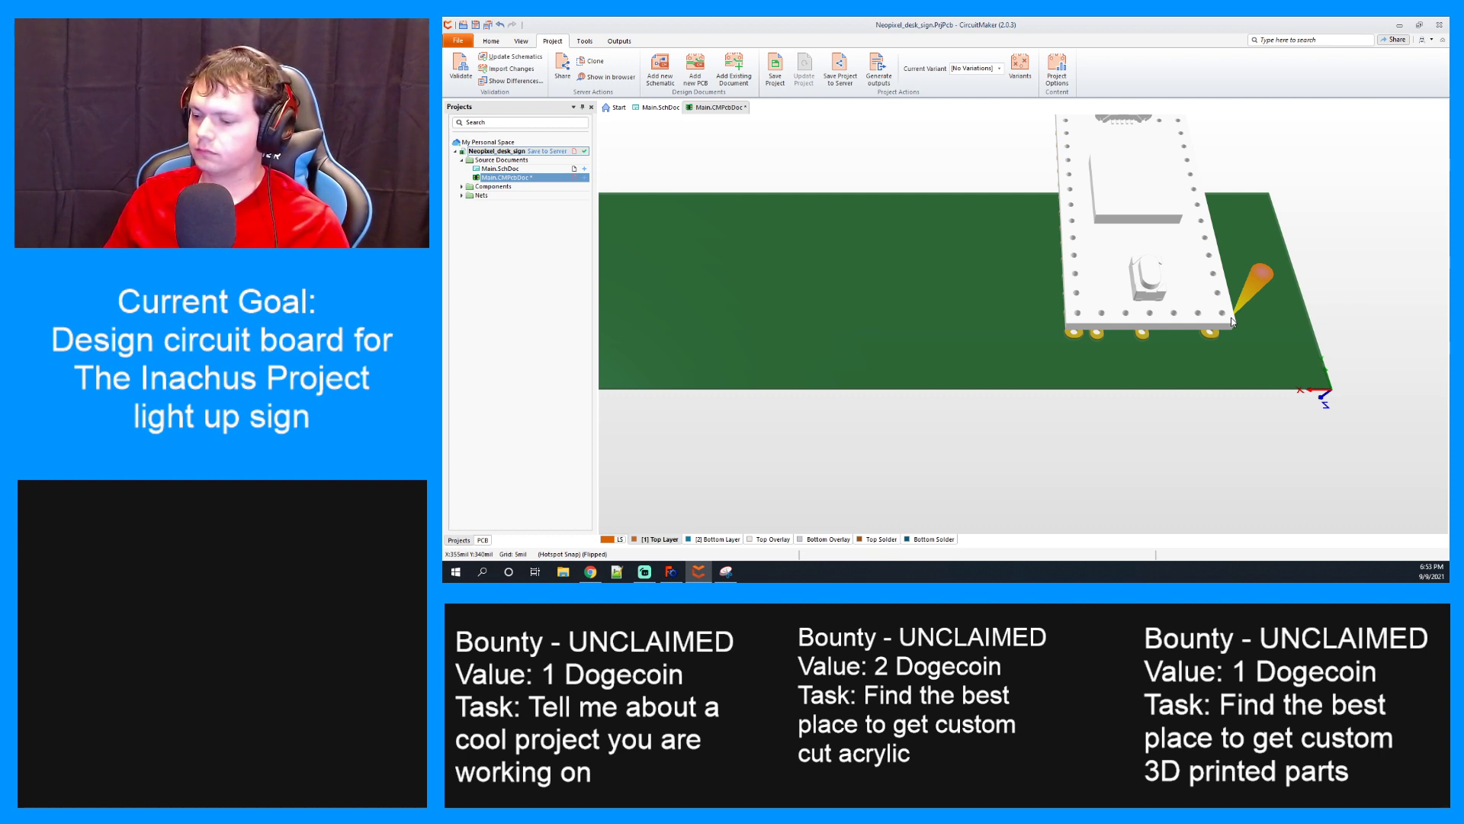
Compare U1's orientation from above in the 3D and 2D views, including its upper end, finishing in 2D
key(0)
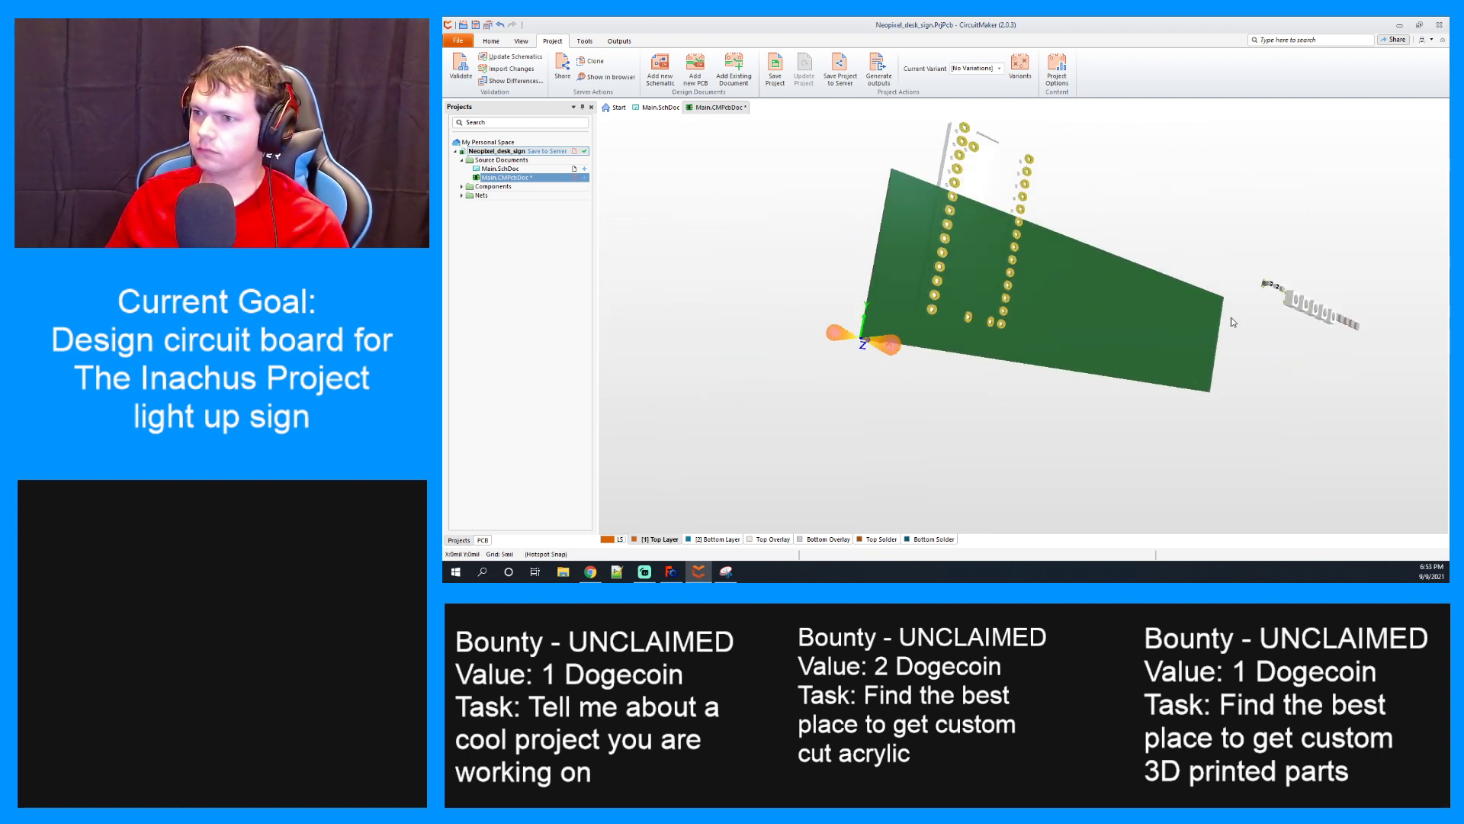
scroll(1080, 242, down, 2)
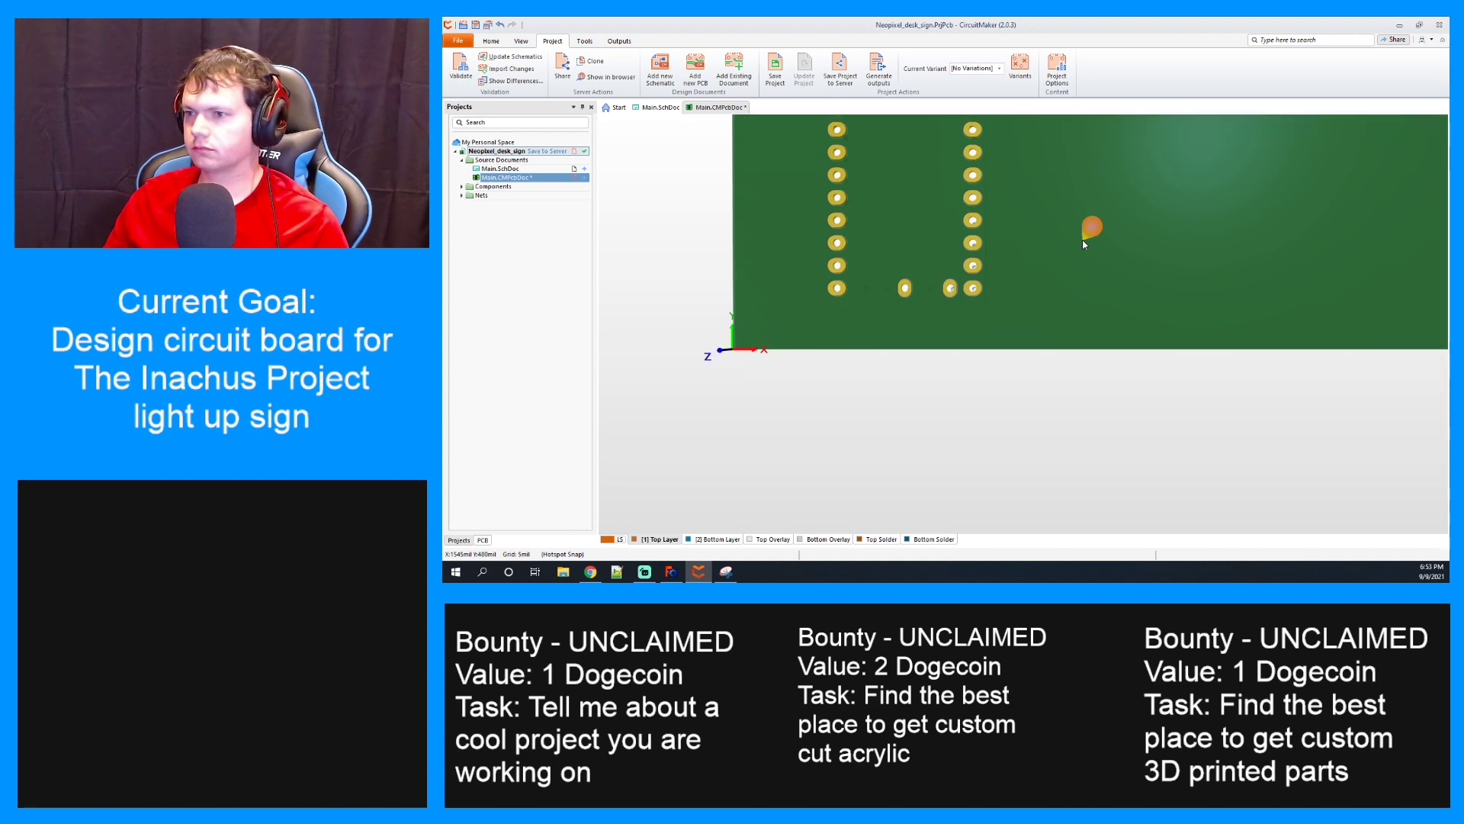
scroll(1080, 241, up, 3)
ctrl+scroll(1080, 242, down, 3)
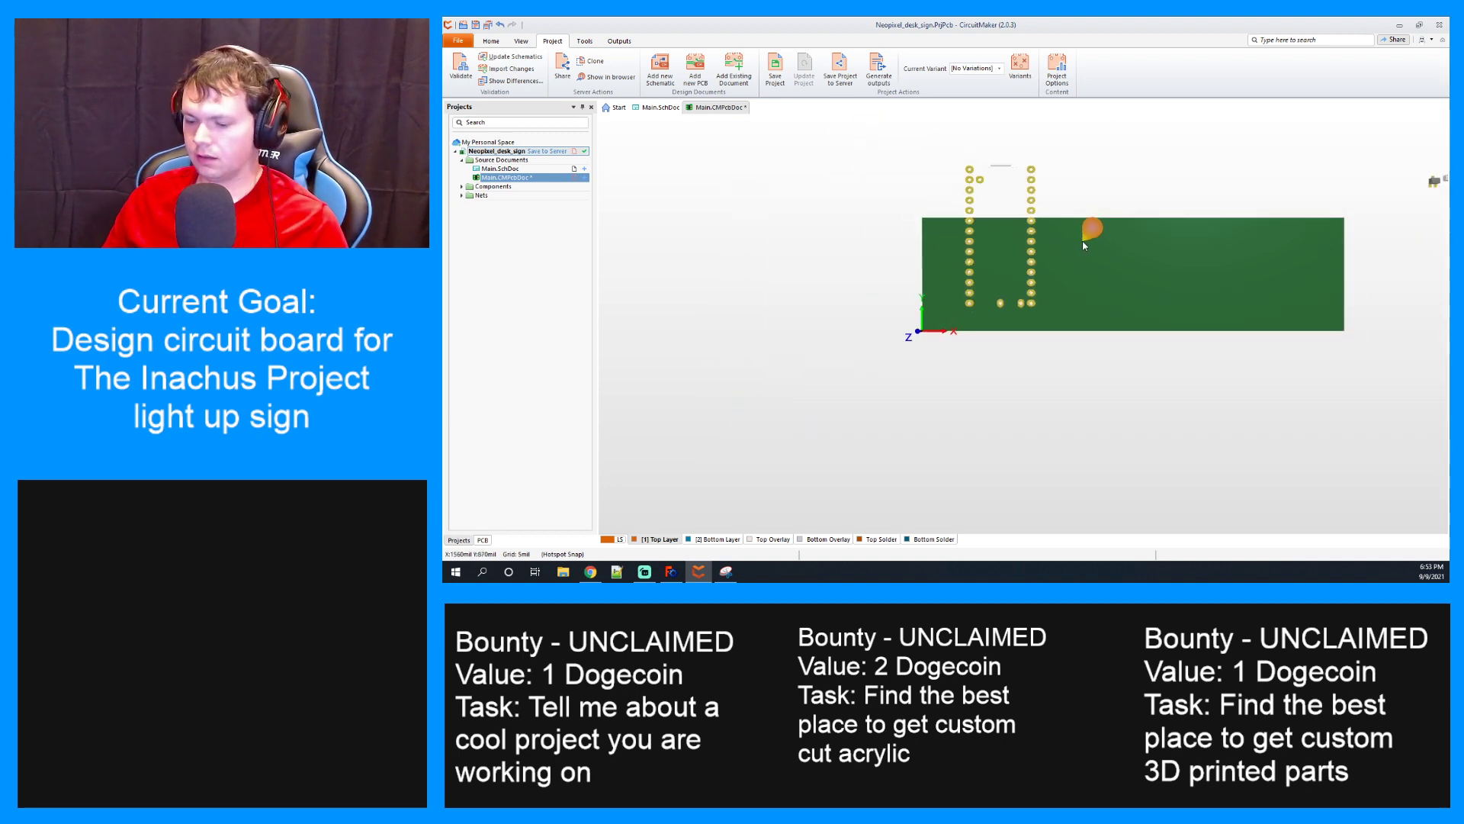
key(2)
scroll(763, 279, up, 2)
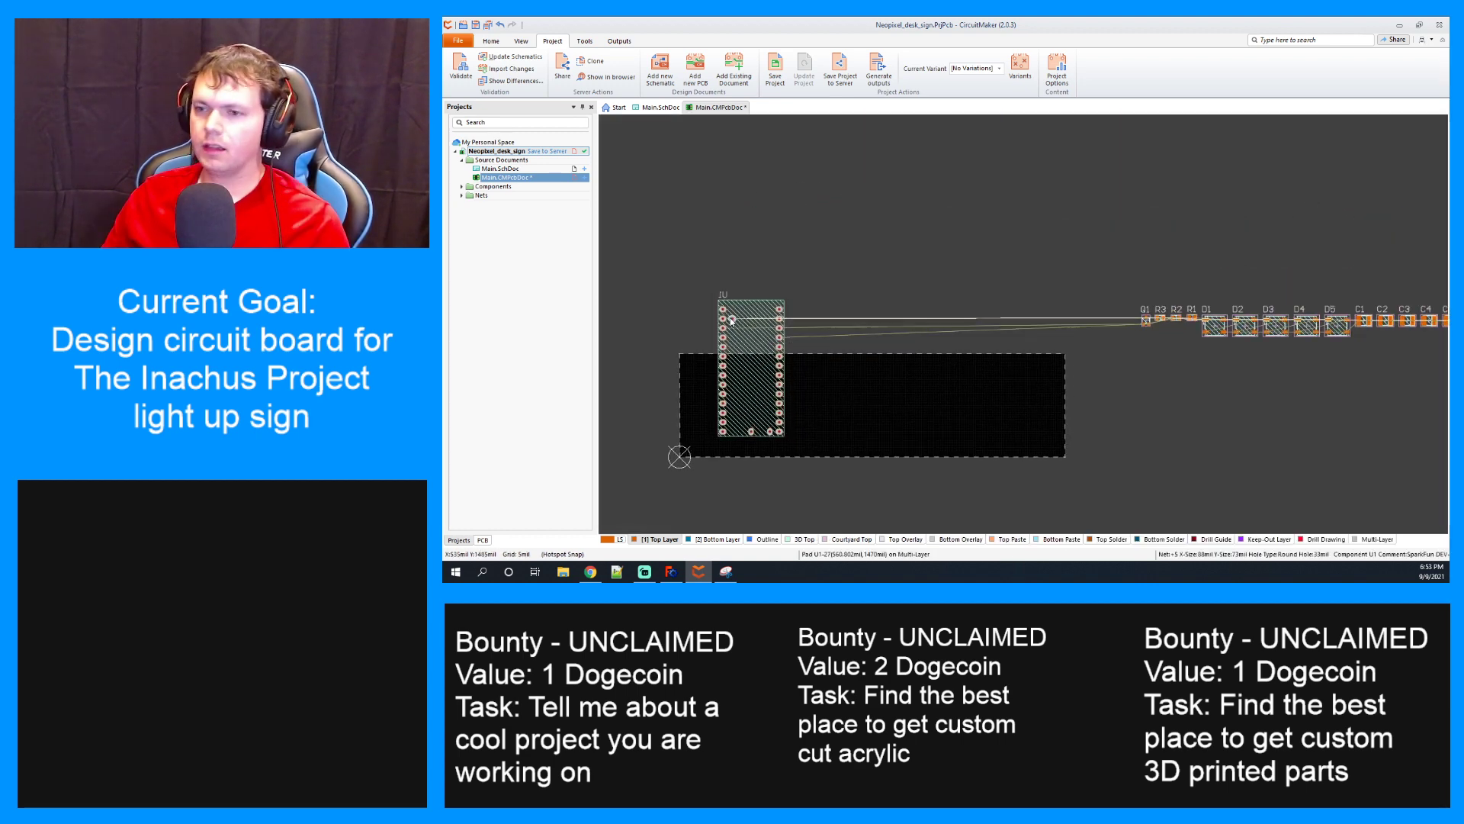
scroll(755, 290, down, 2)
ctrl+scroll(728, 306, up, 2)
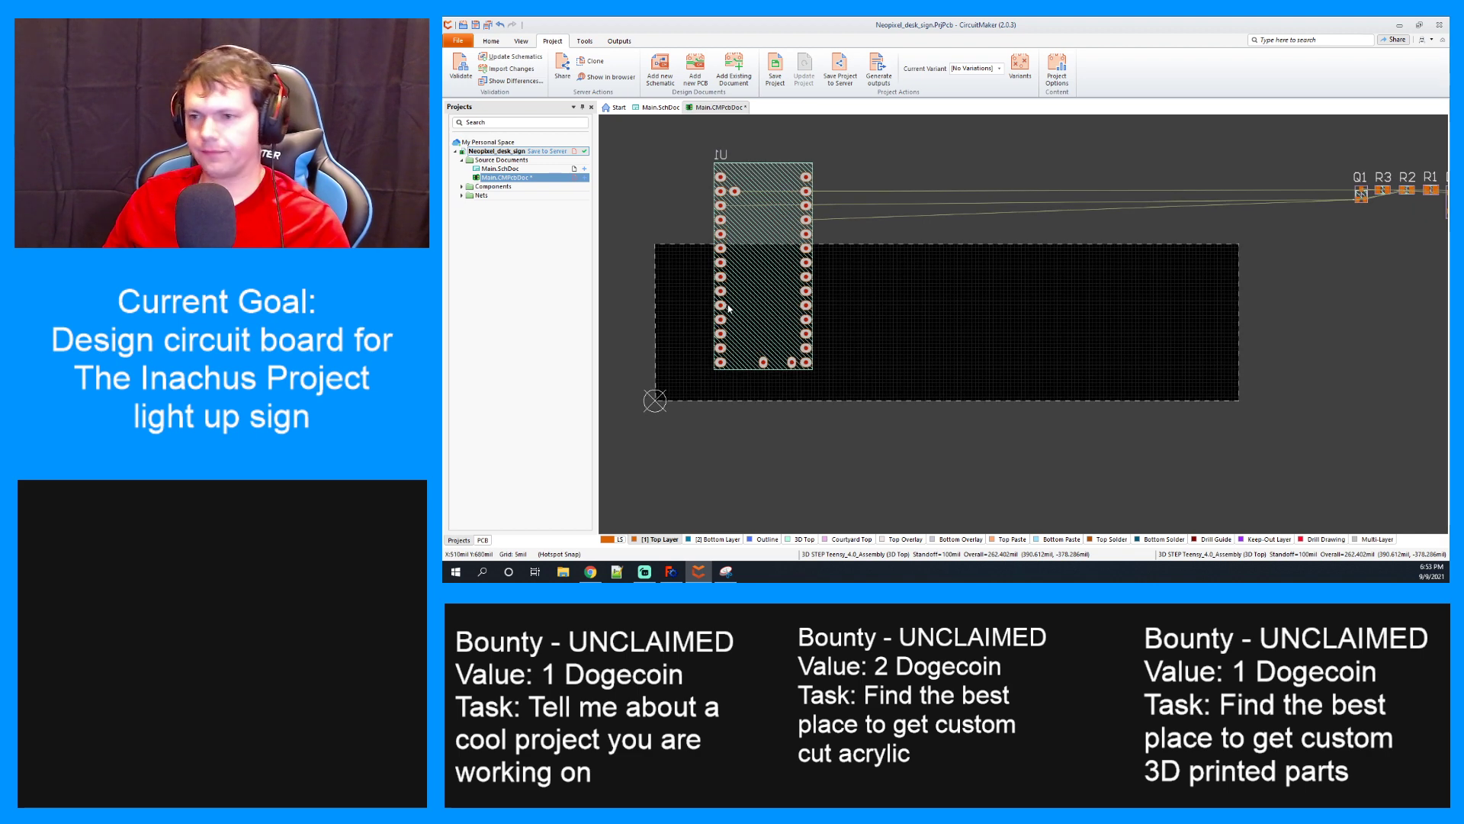
key(3)
ctrl+scroll(1000, 152, up, 4)
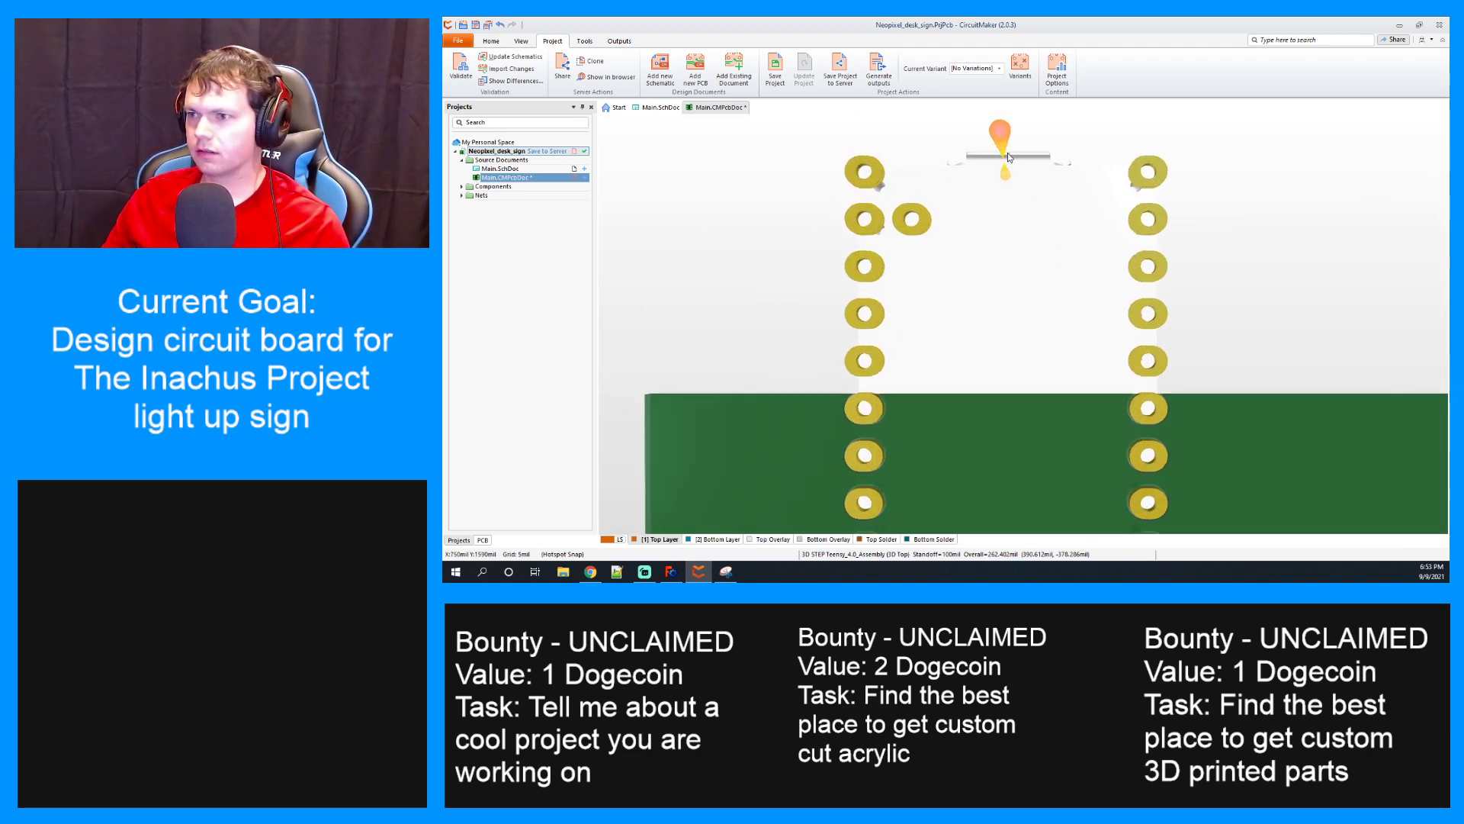
key(2)
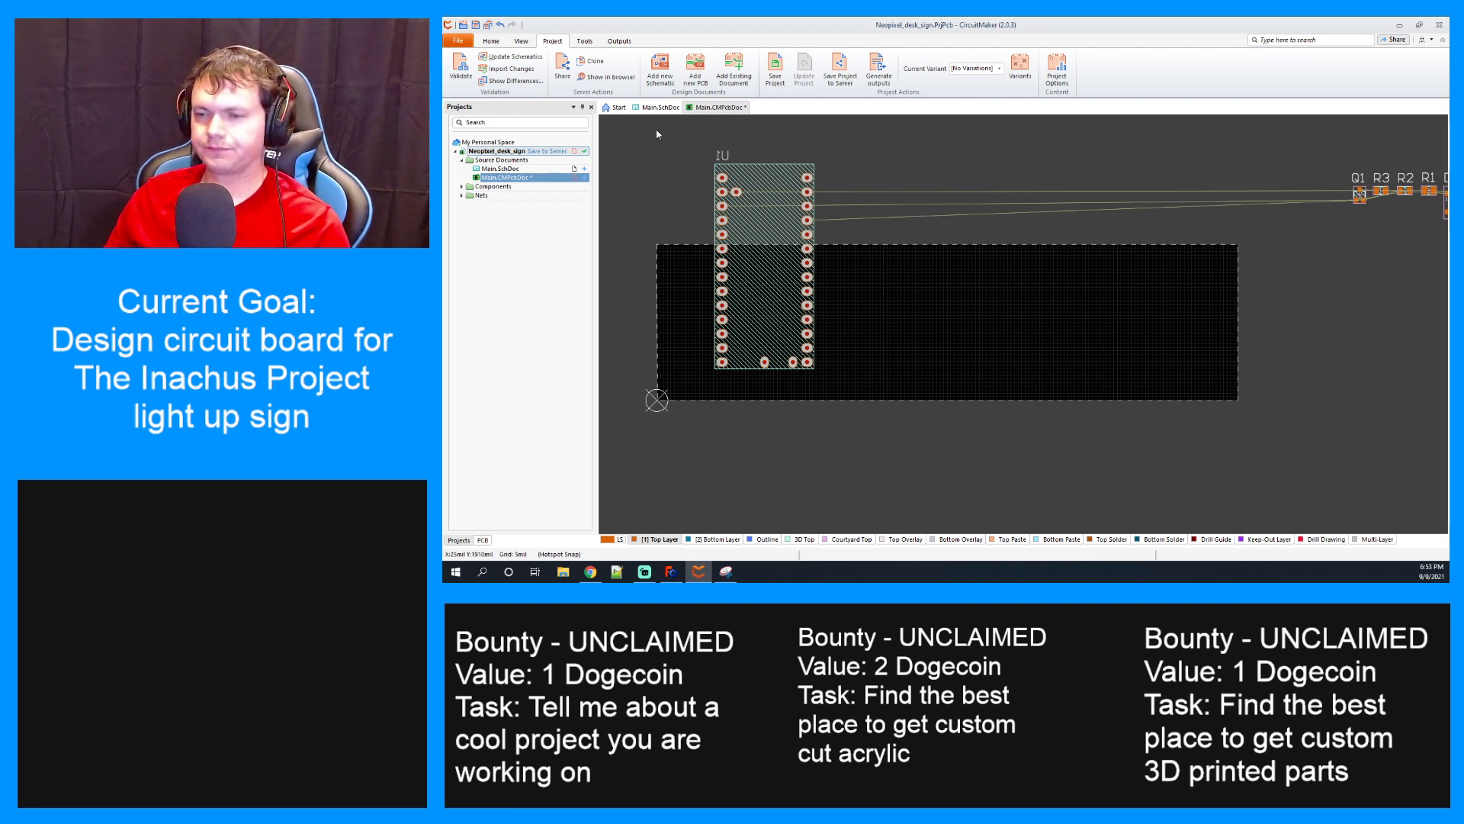
Set U1's rotation to 90 degrees in its component properties
double_click(753, 272)
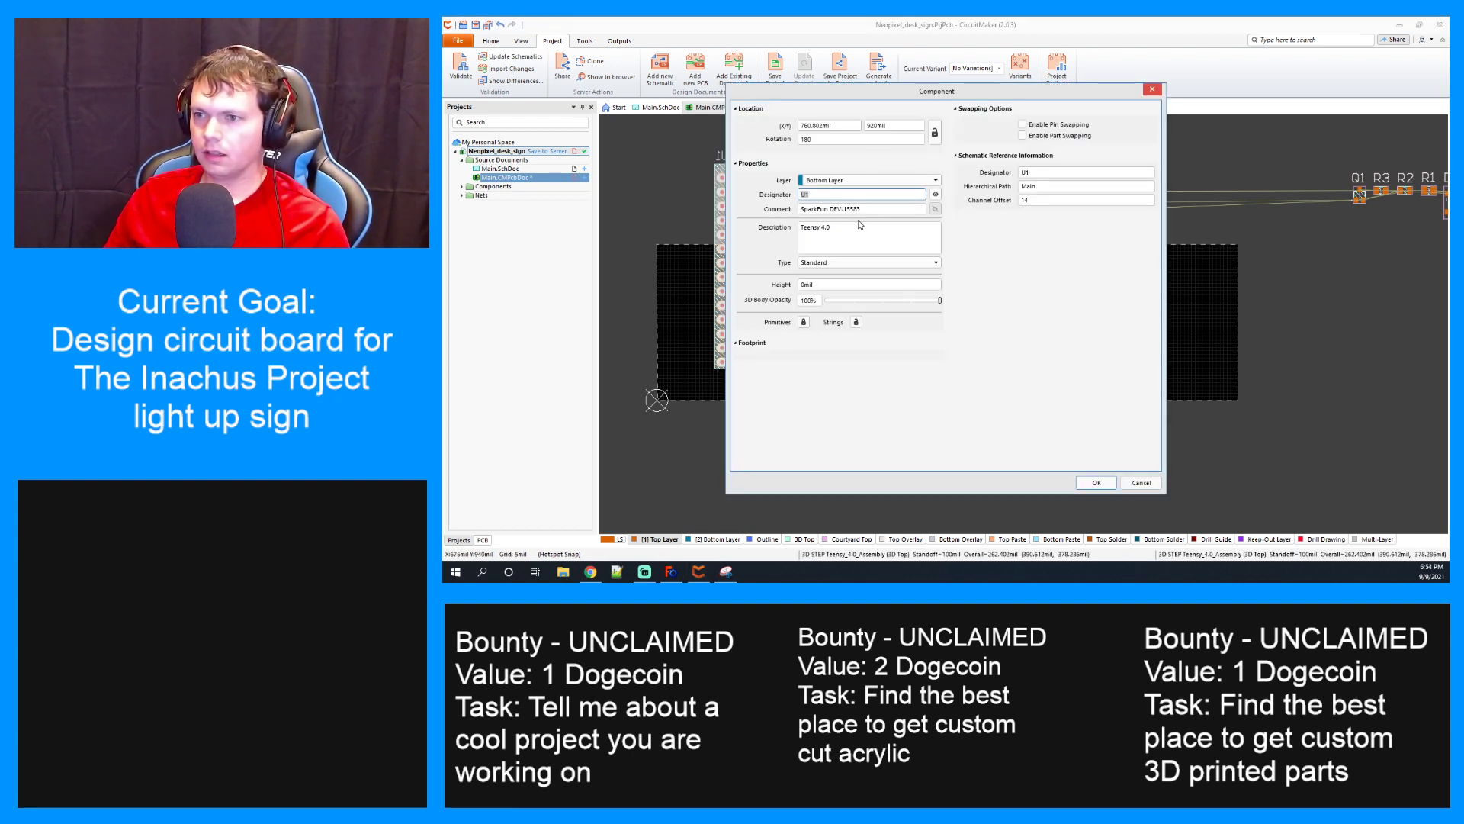
double_click(869, 139)
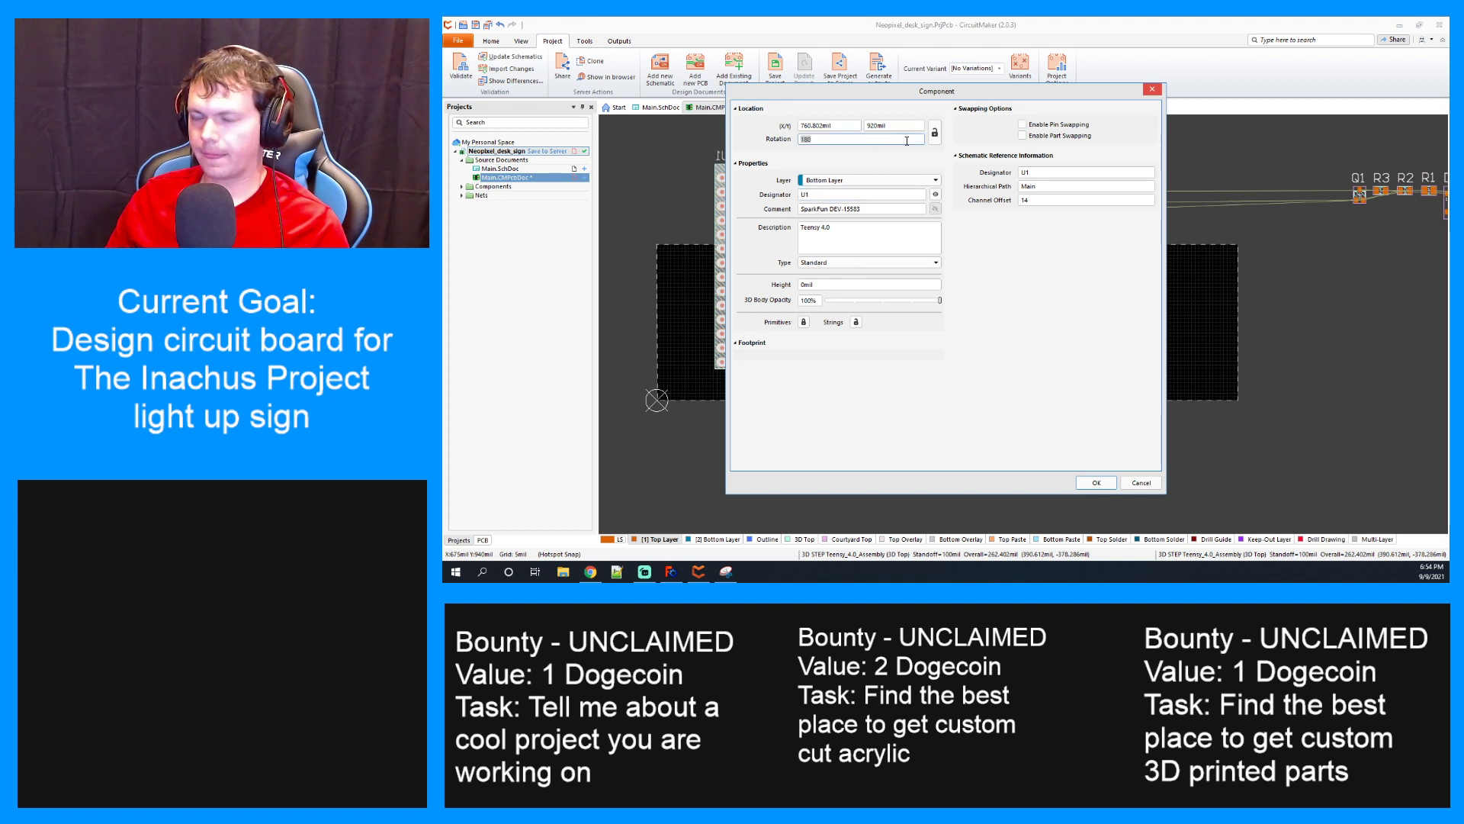
key(Return)
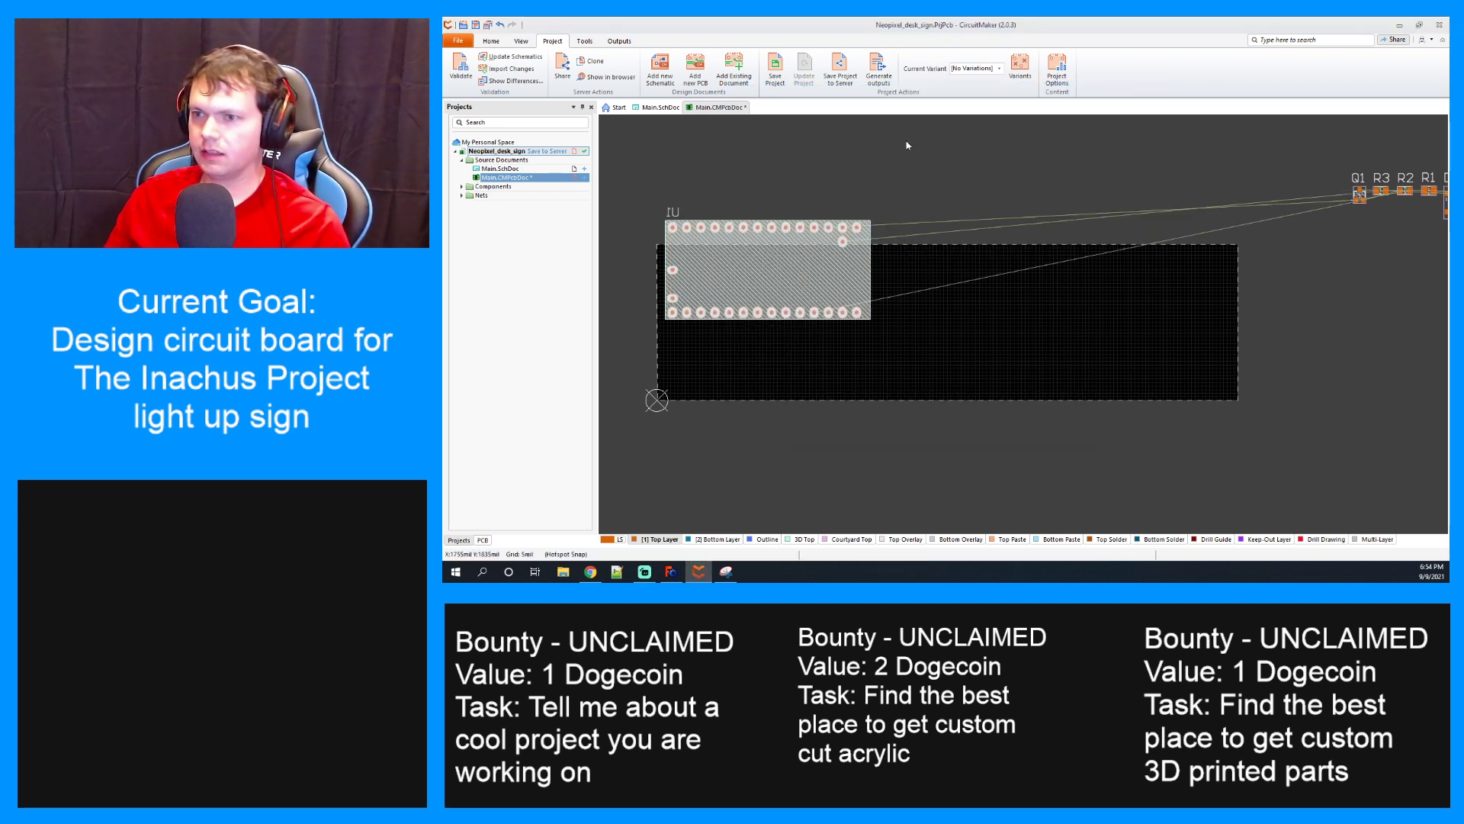
Move U1 fully inside the board outline near its left edge, at about X 765 mil, Y 550 mil
drag(785, 275, 766, 322)
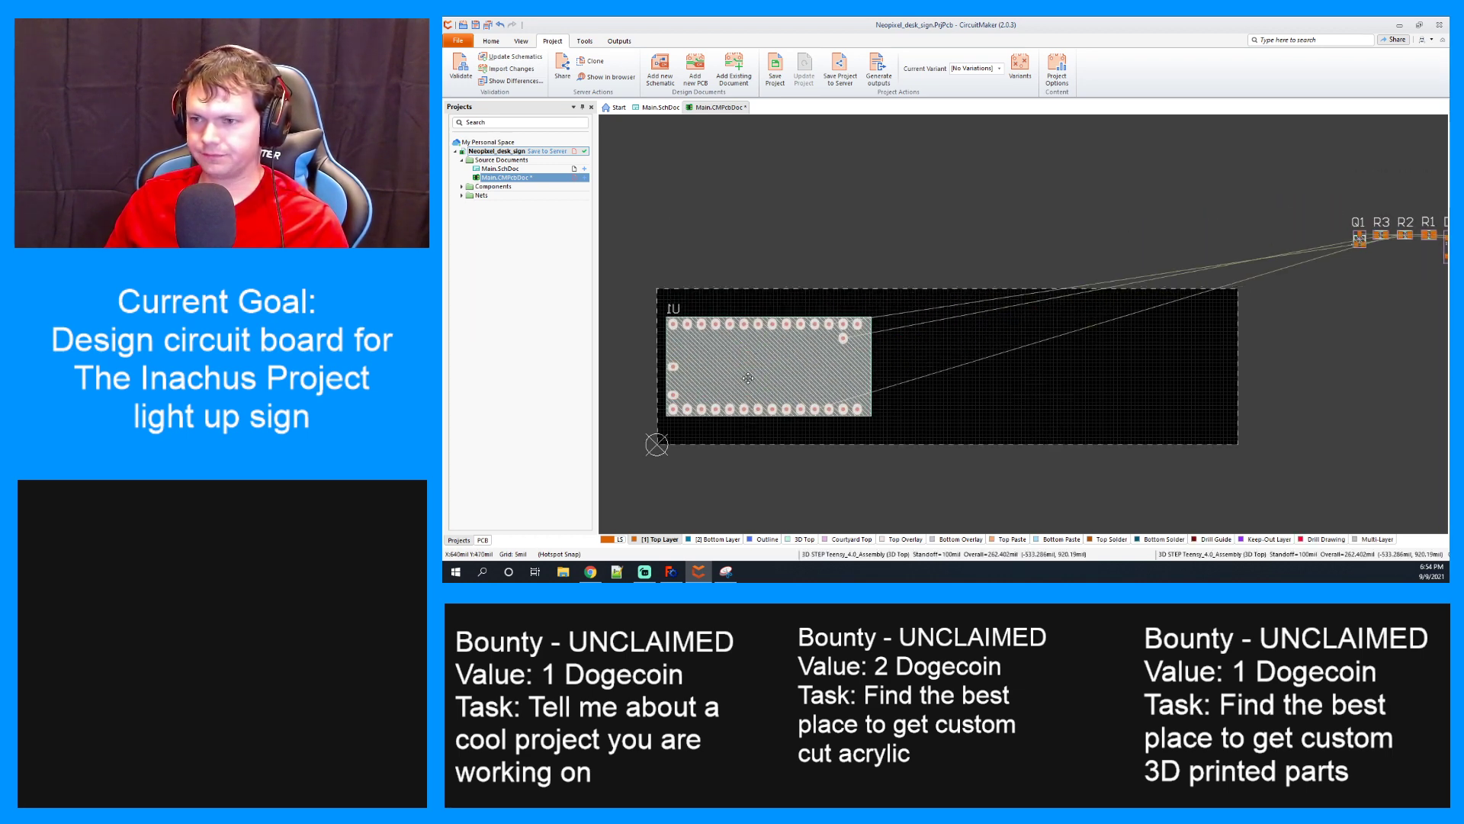
ctrl+scroll(749, 383, up, 2)
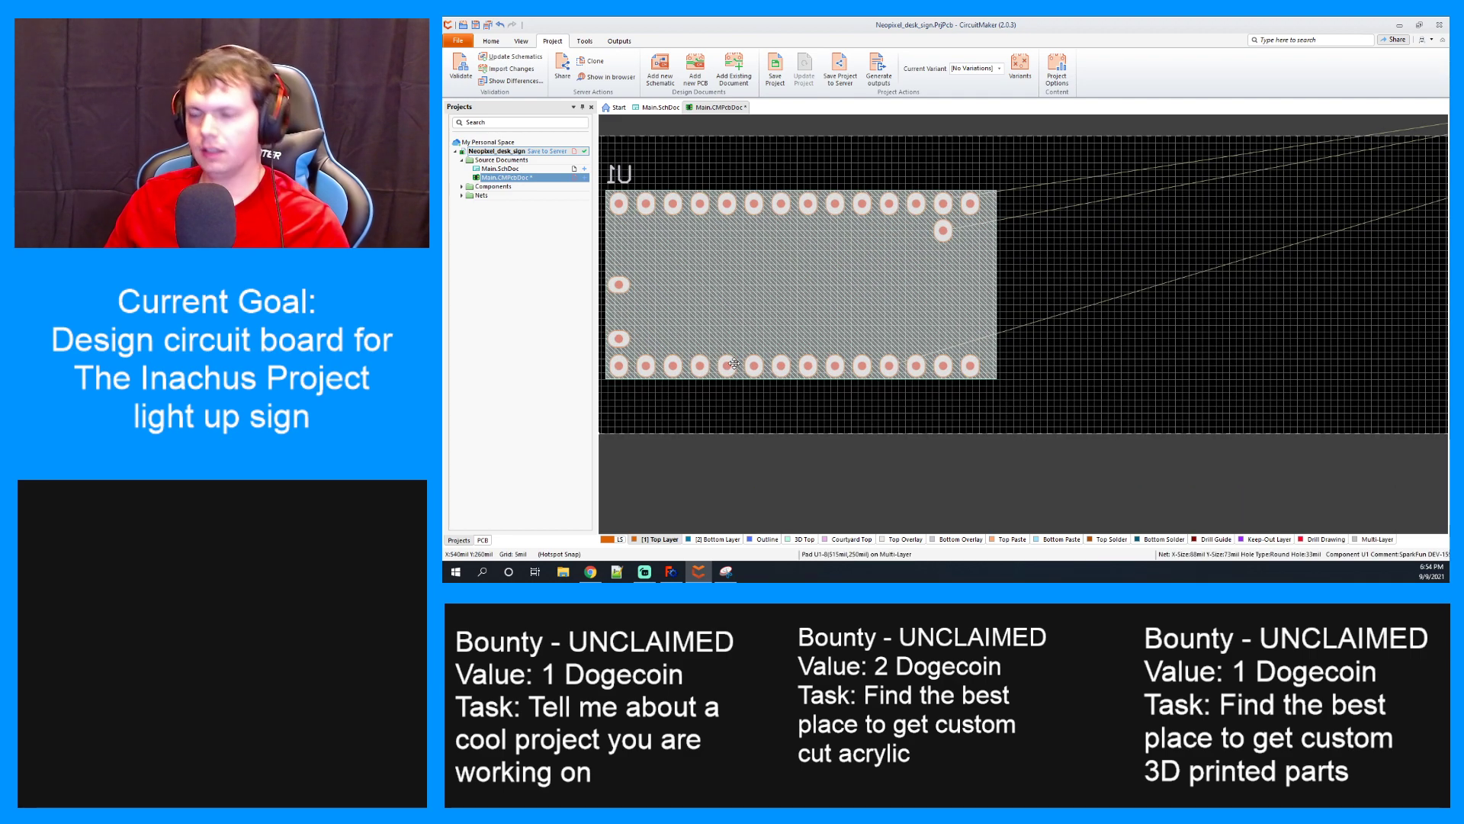
right_drag(808, 462, 867, 471)
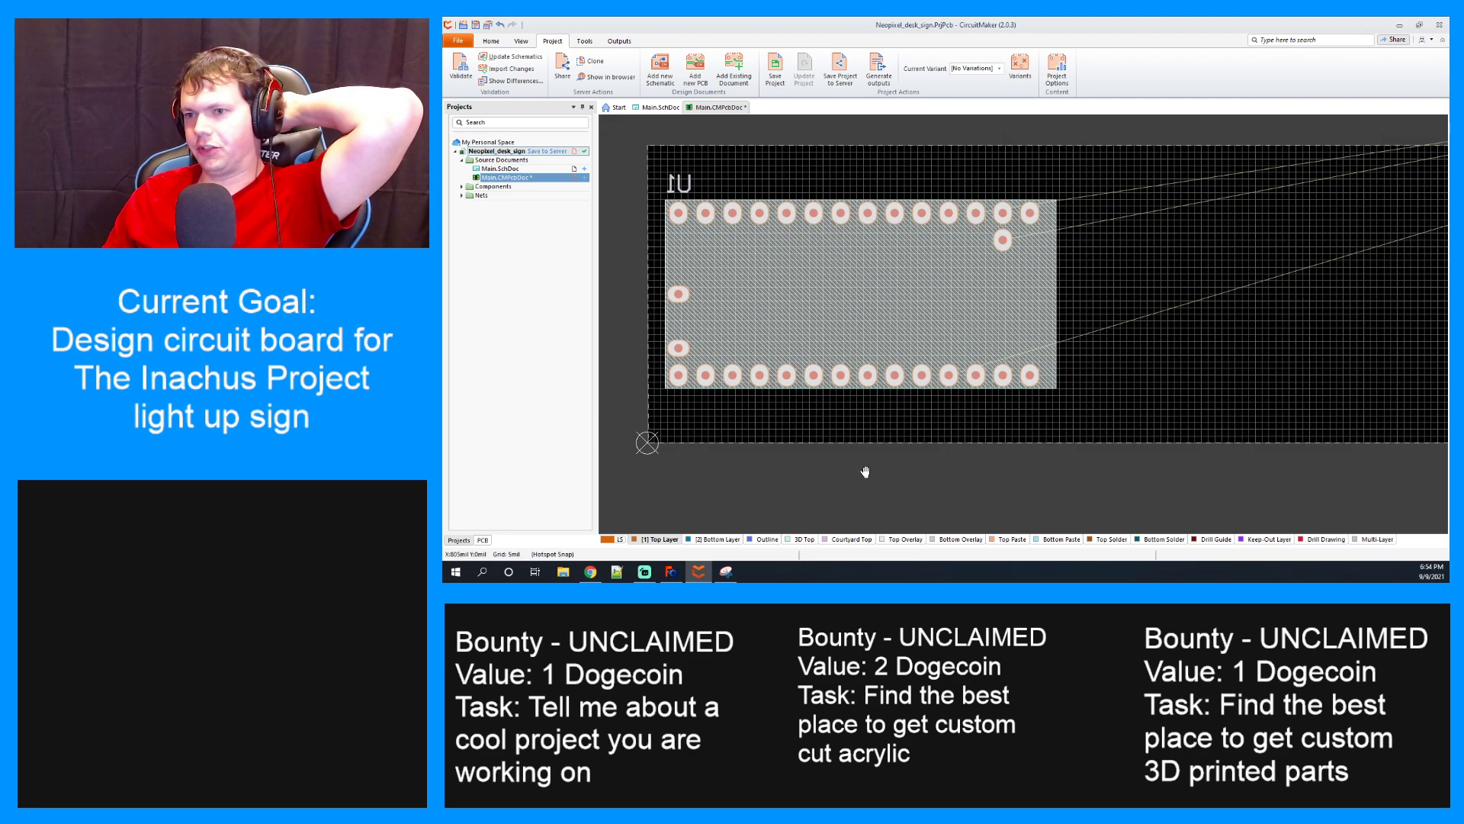
Review U1's component properties and check its placement against the board outline and origin
double_click(852, 292)
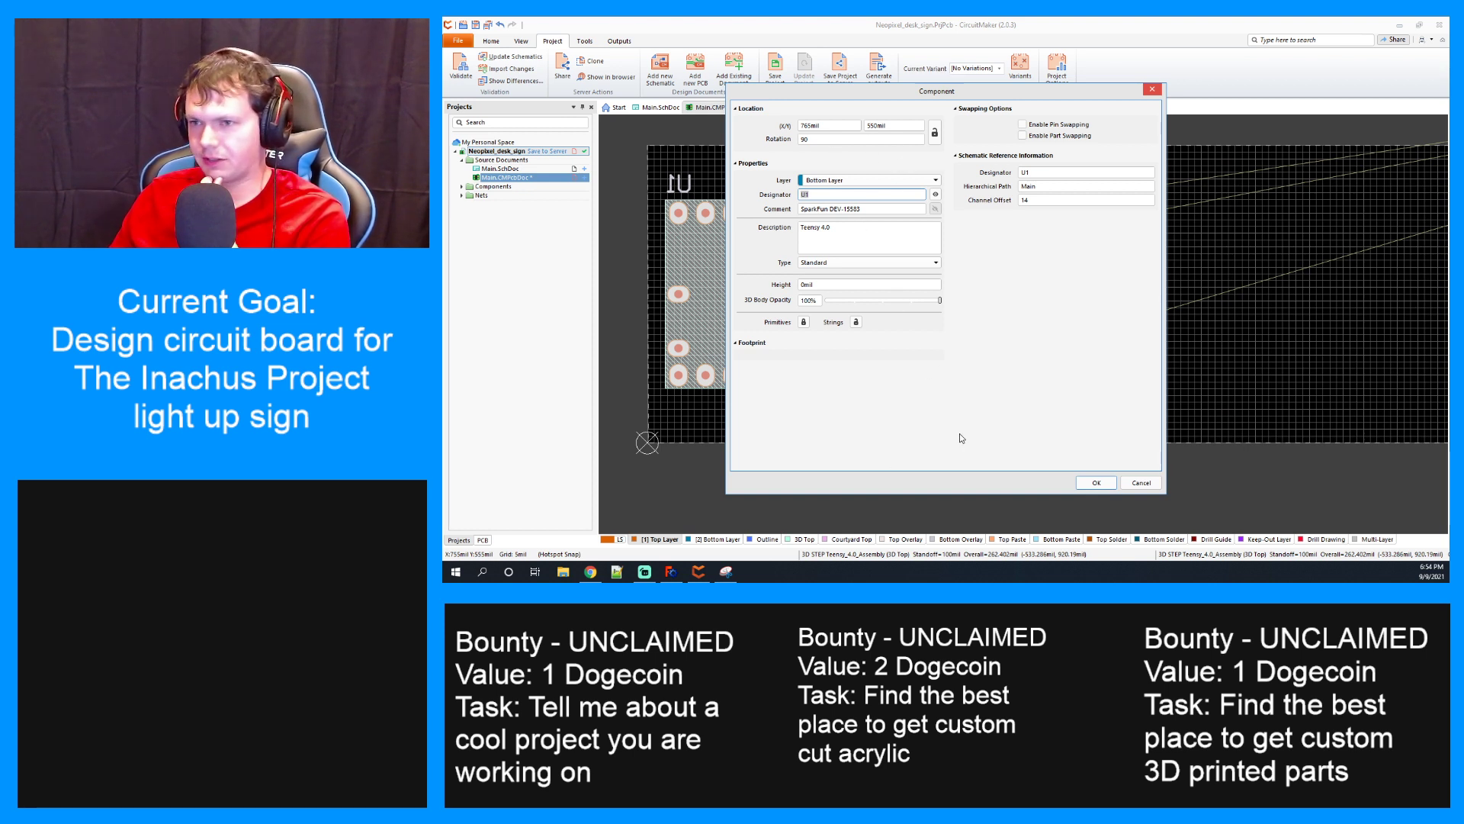
click(1096, 484)
scroll(1106, 373, down, 1)
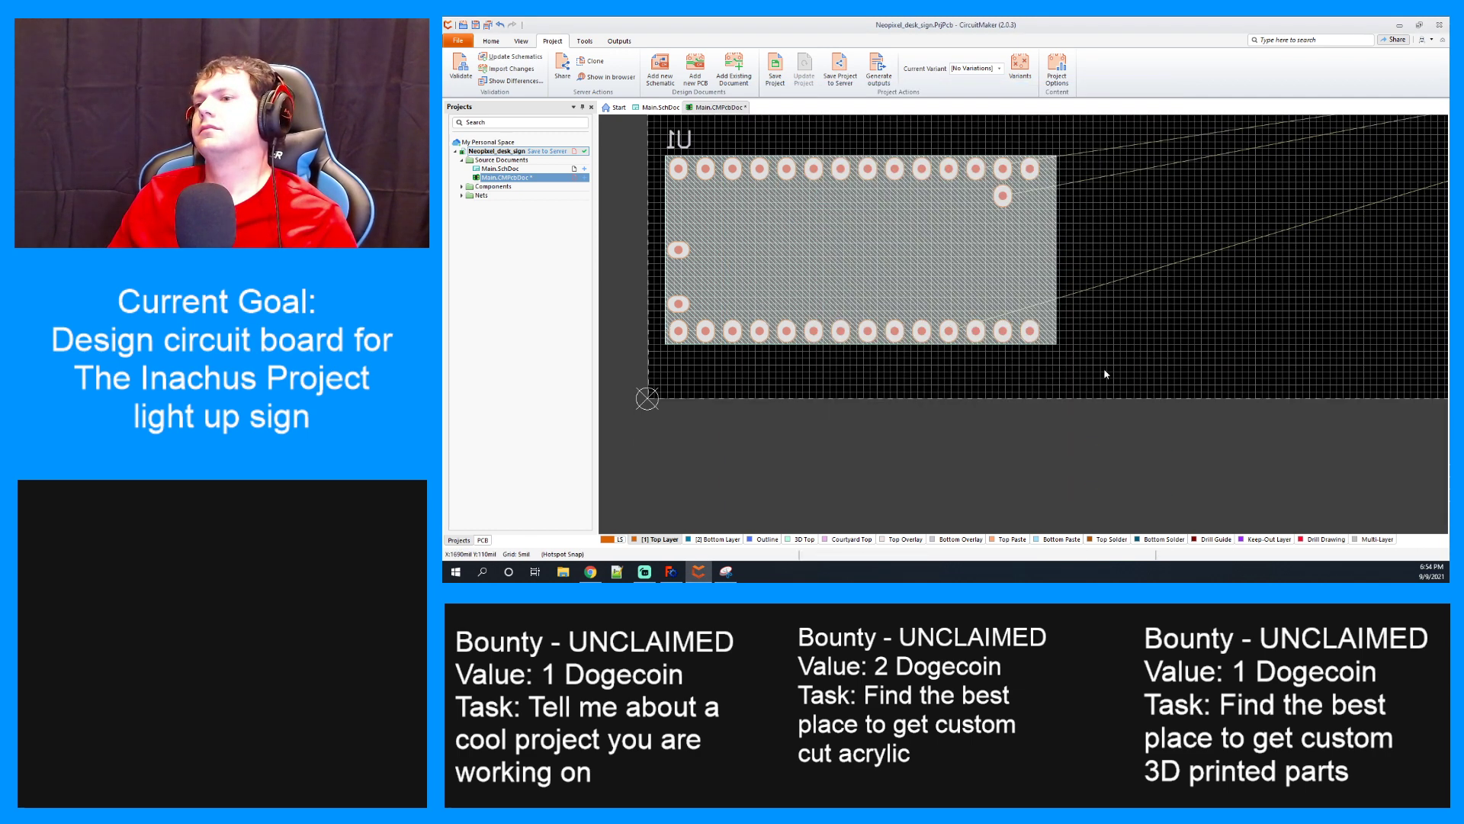
scroll(1105, 374, up, 1)
ctrl+scroll(1142, 367, down, 1)
right_drag(1201, 383, 1122, 389)
ctrl+scroll(1048, 374, down, 1)
ctrl+scroll(1085, 376, down, 1)
ctrl+scroll(1078, 386, up, 1)
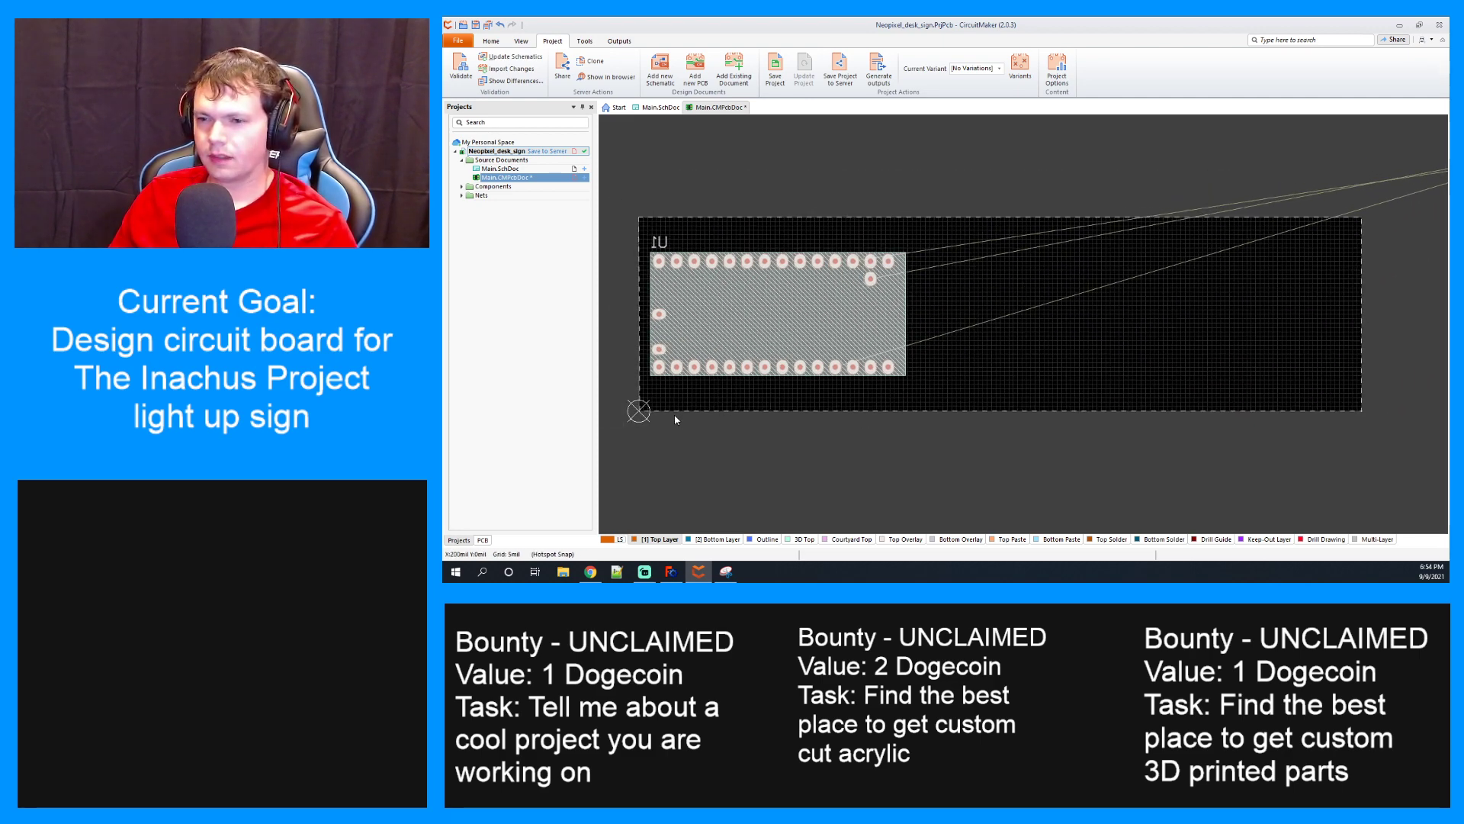
ctrl+scroll(674, 414, up, 1)
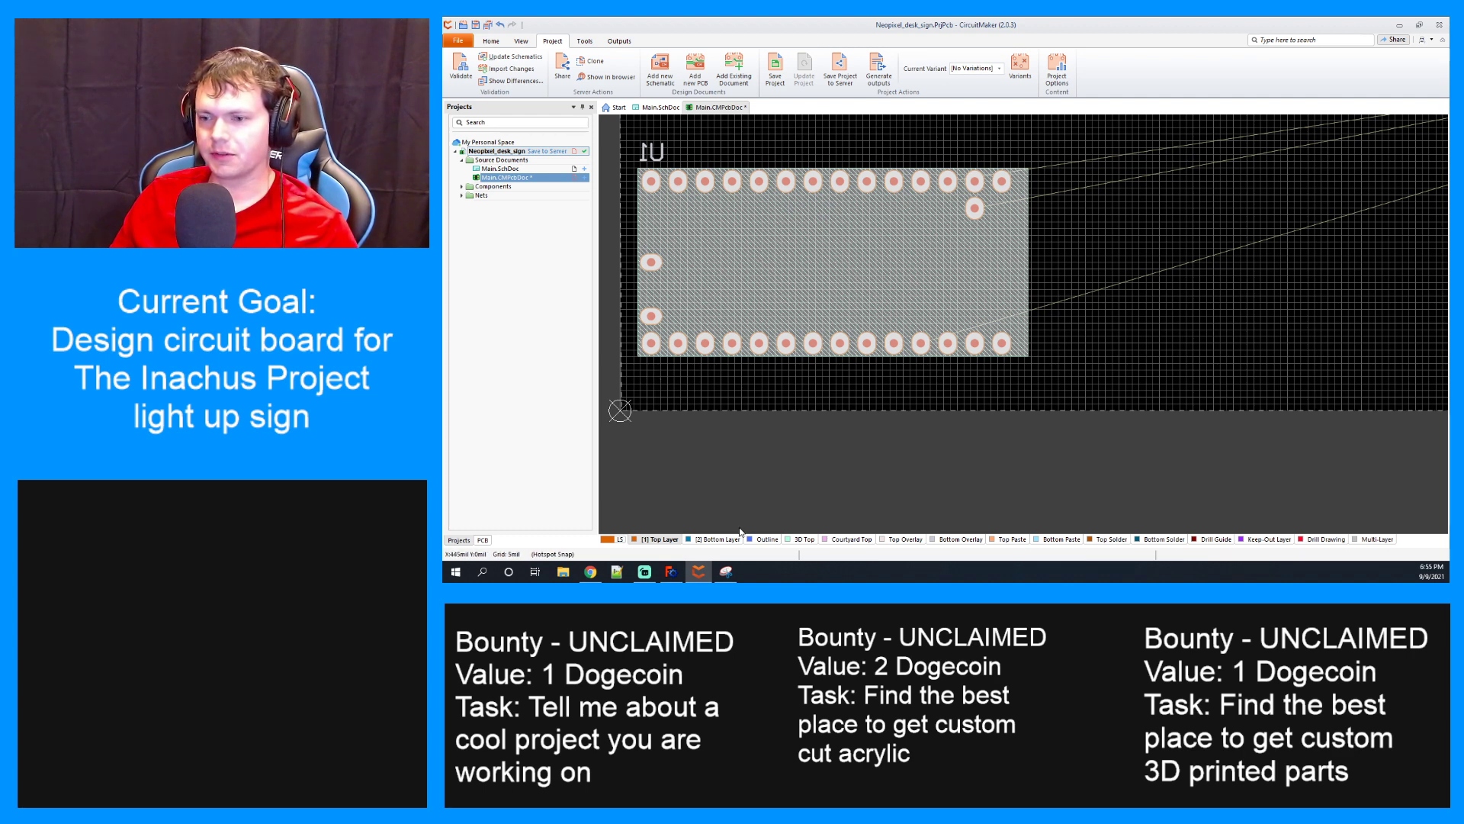
Switch to FreeCAD and bring up the Inachus Desk Sign sketch with the mounting hole dimensions
click(734, 572)
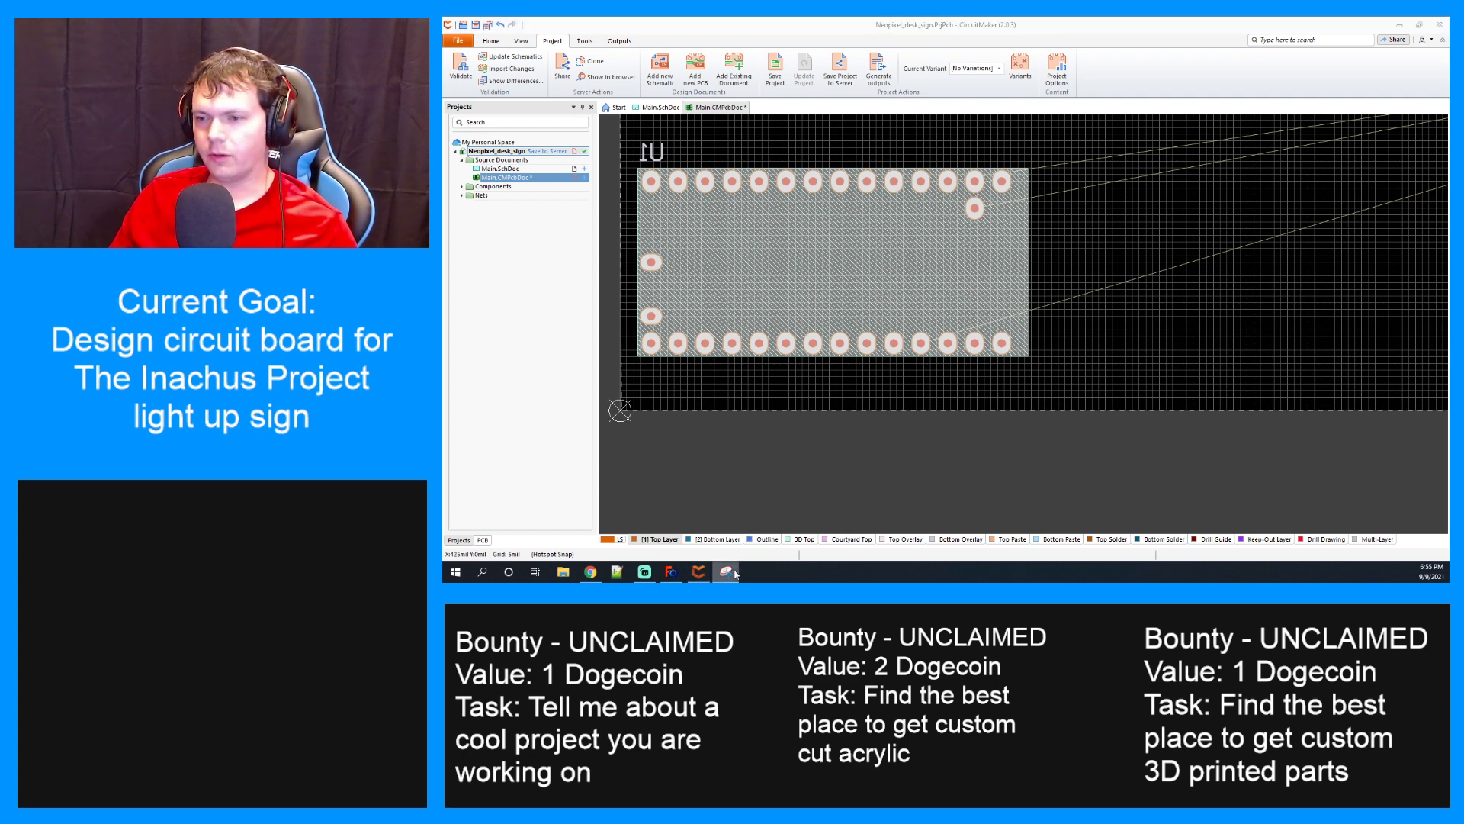
click(671, 572)
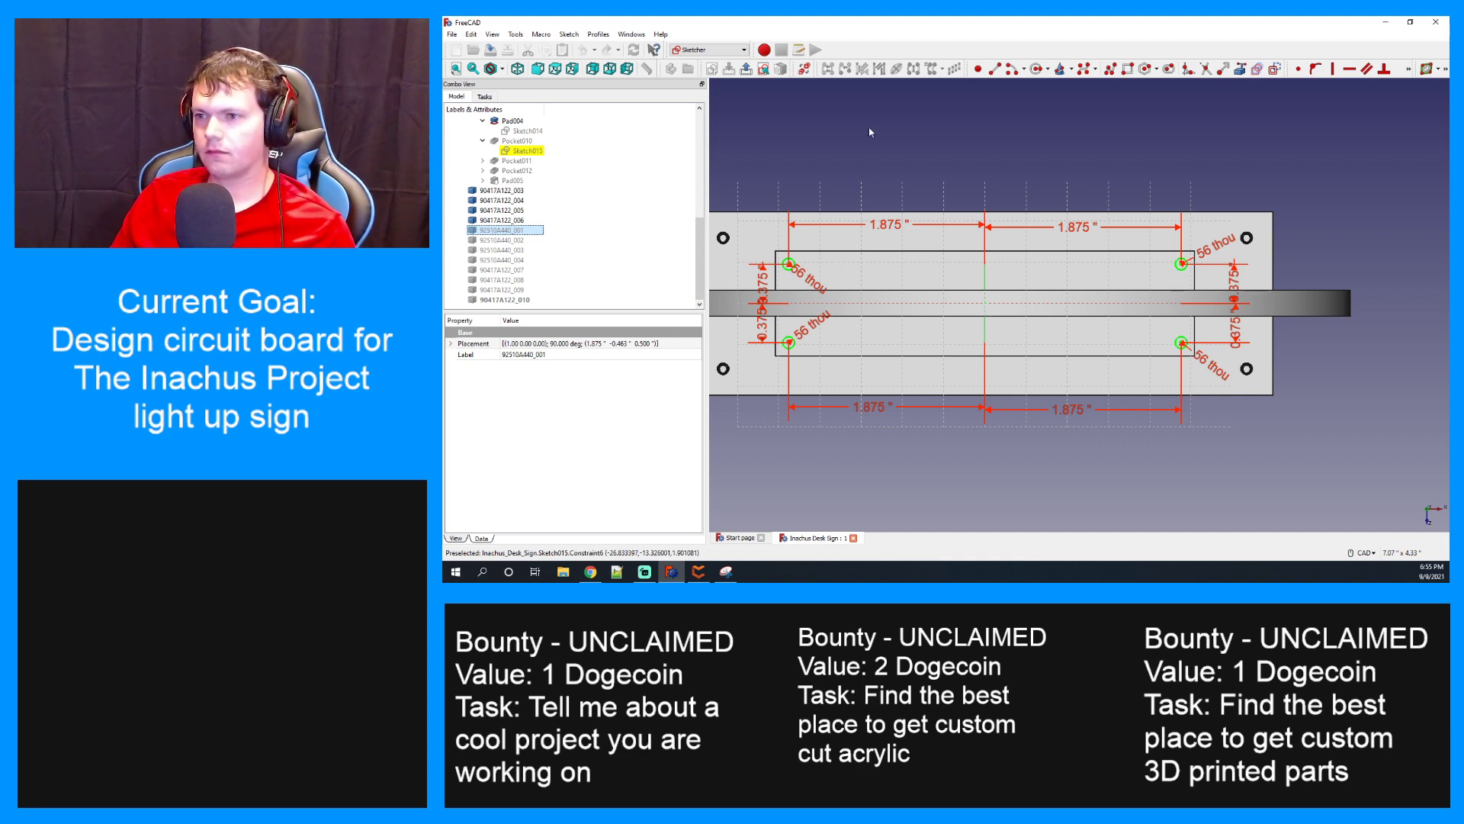
Switch to CircuitMaker and move U1 off the board, just beyond the outline's right edge
mouse_move(915, 455)
middle_down()
mouse_move(932, 399)
mouse_move(920, 422)
middle_up()
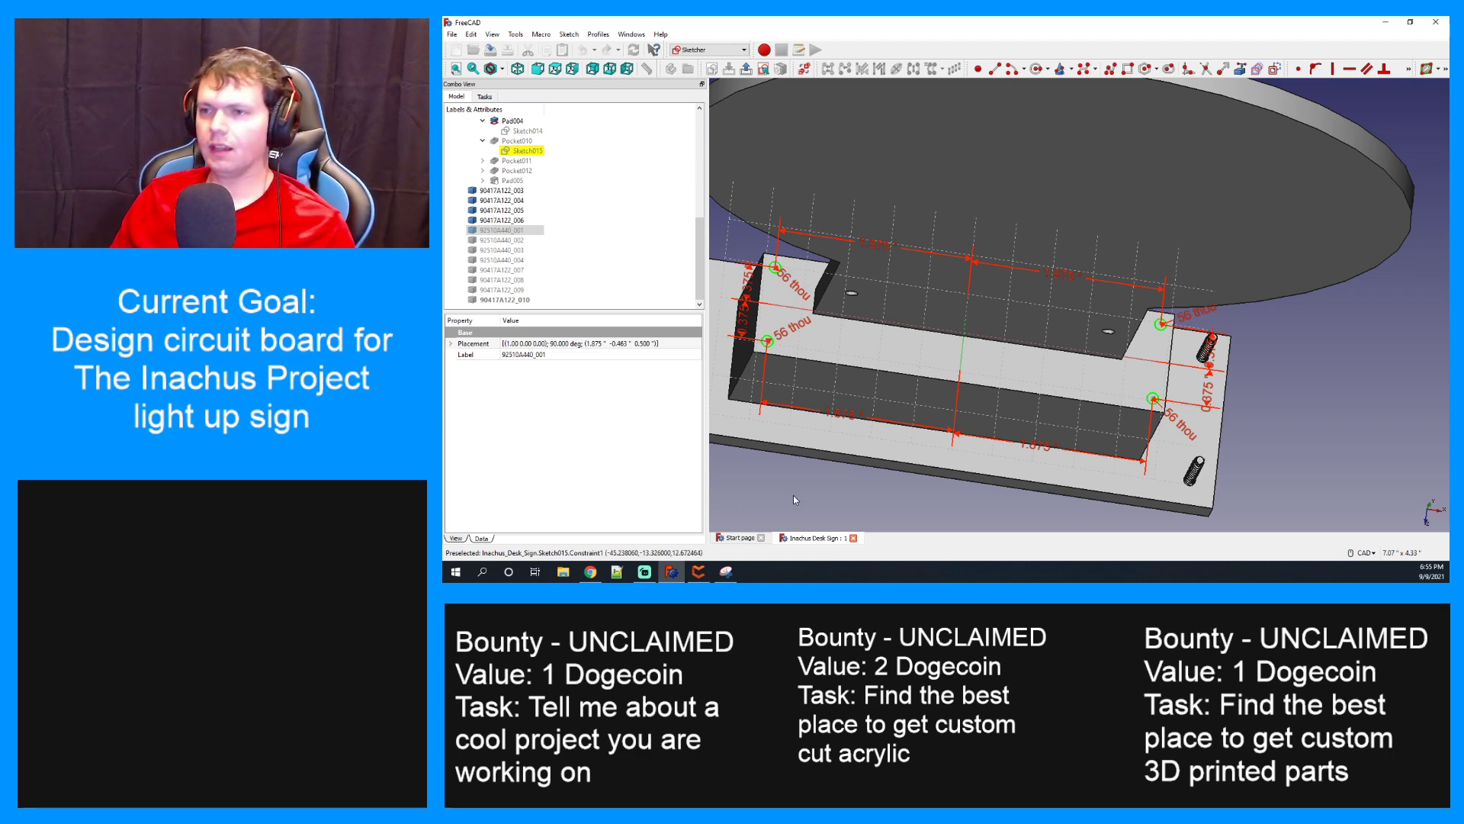
click(698, 570)
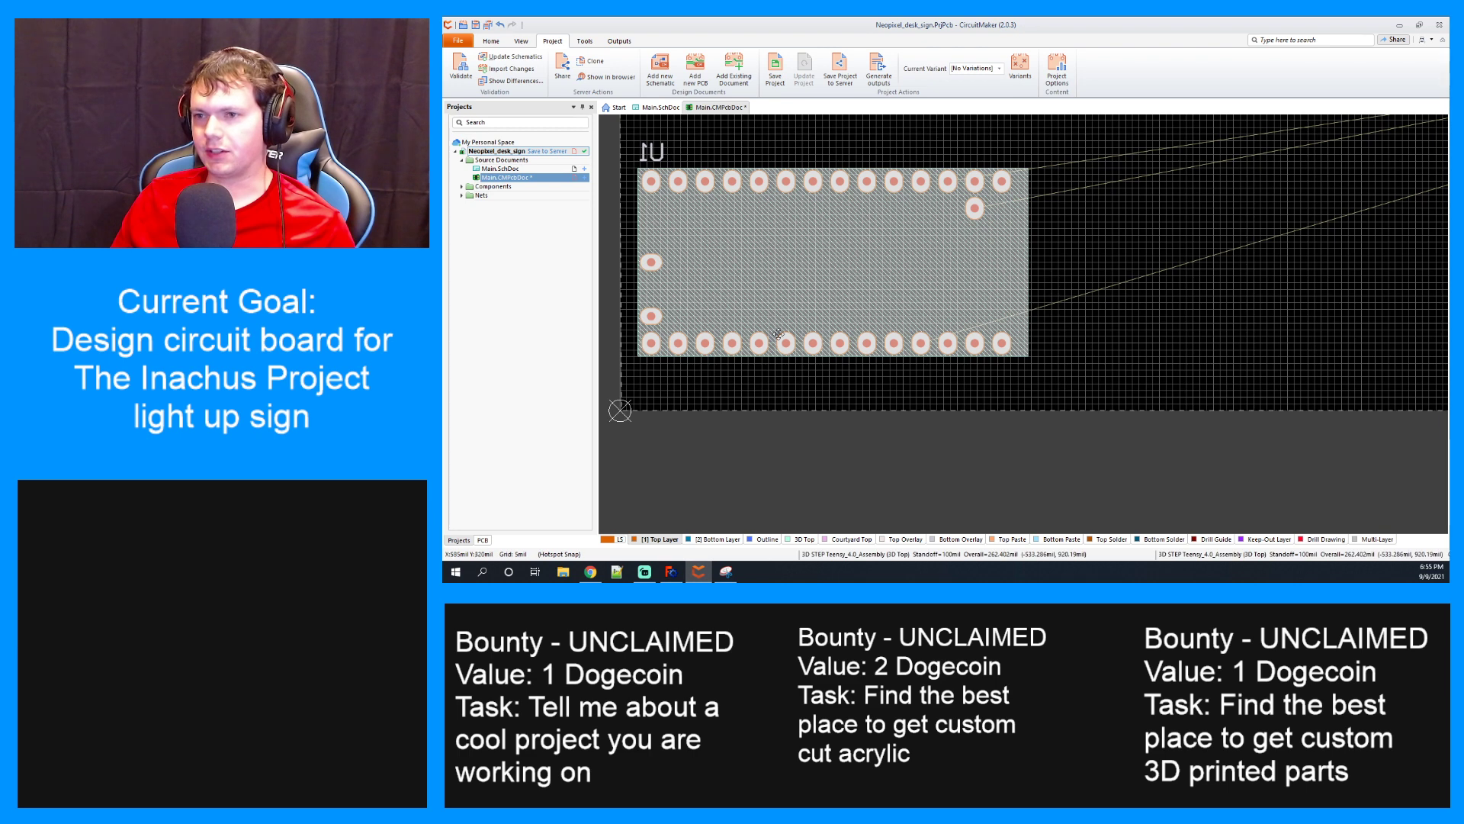
scroll(793, 275, down, 2)
scroll(793, 275, up, 2)
ctrl+scroll(797, 271, down, 2)
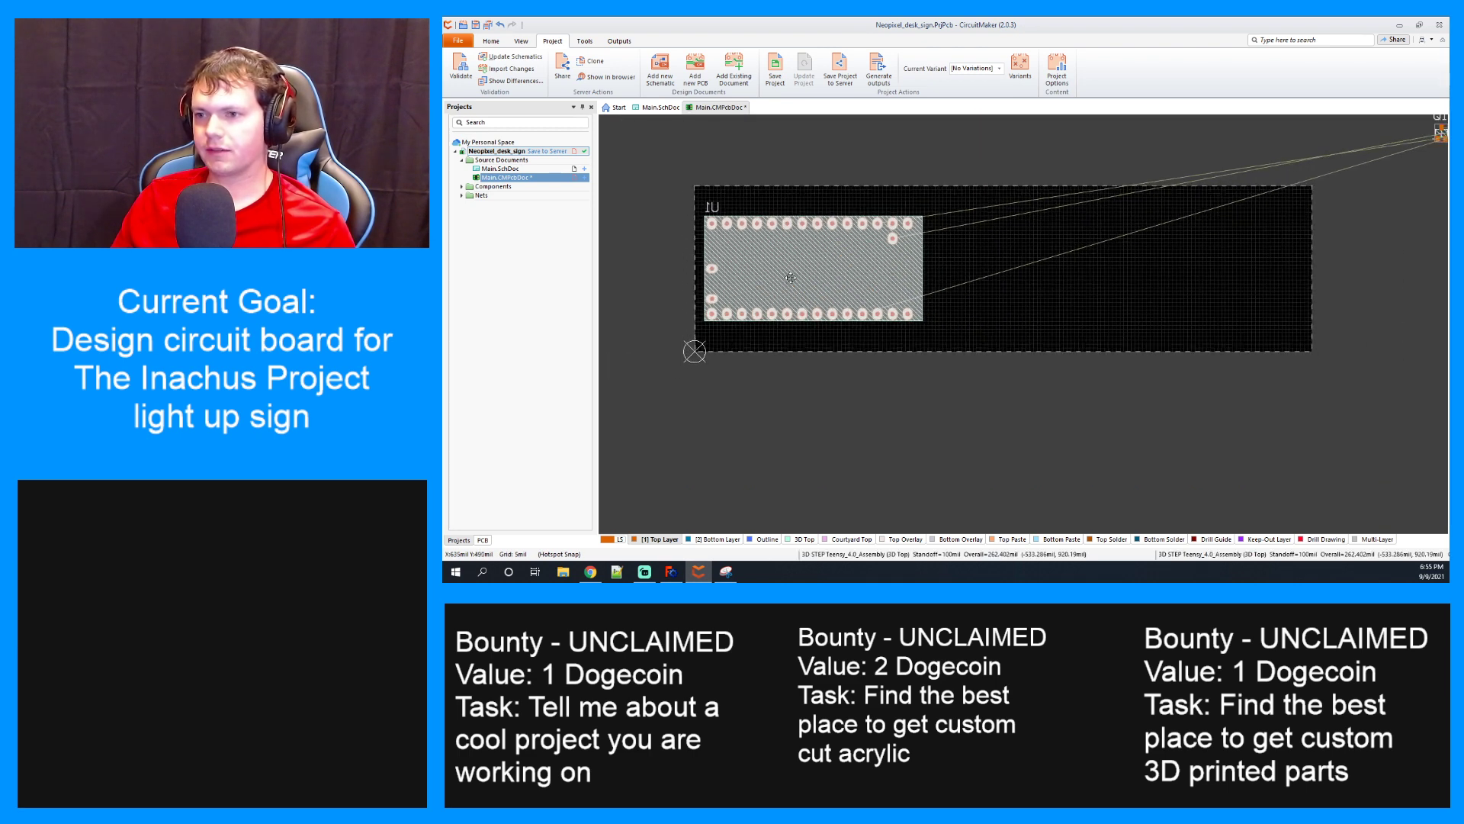
drag(803, 268, 1427, 258)
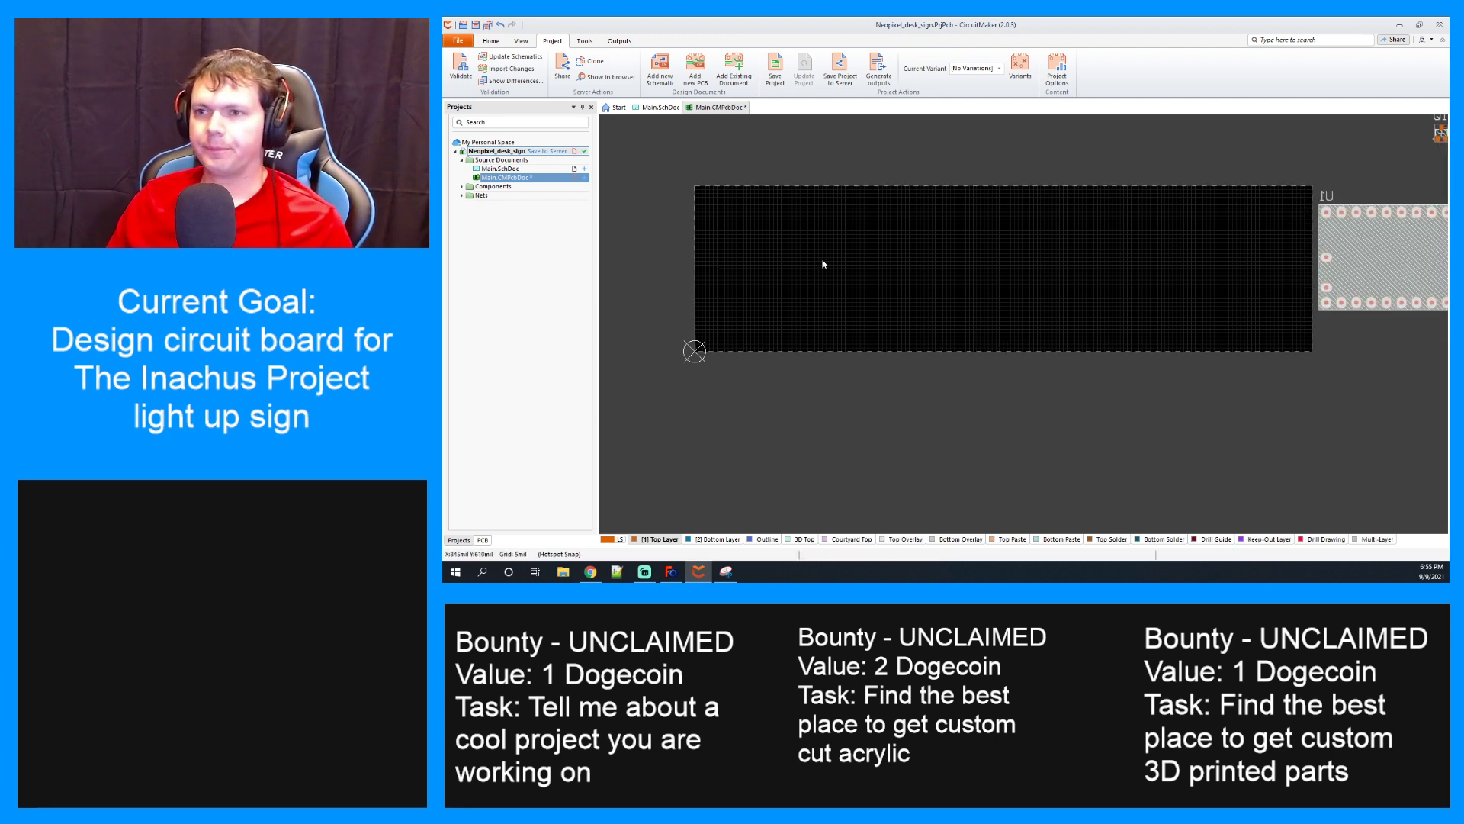
Place a pad near the board's upper-left corner, at about X 95 mil, Y 965 mil, and set its designator to GND
click(498, 42)
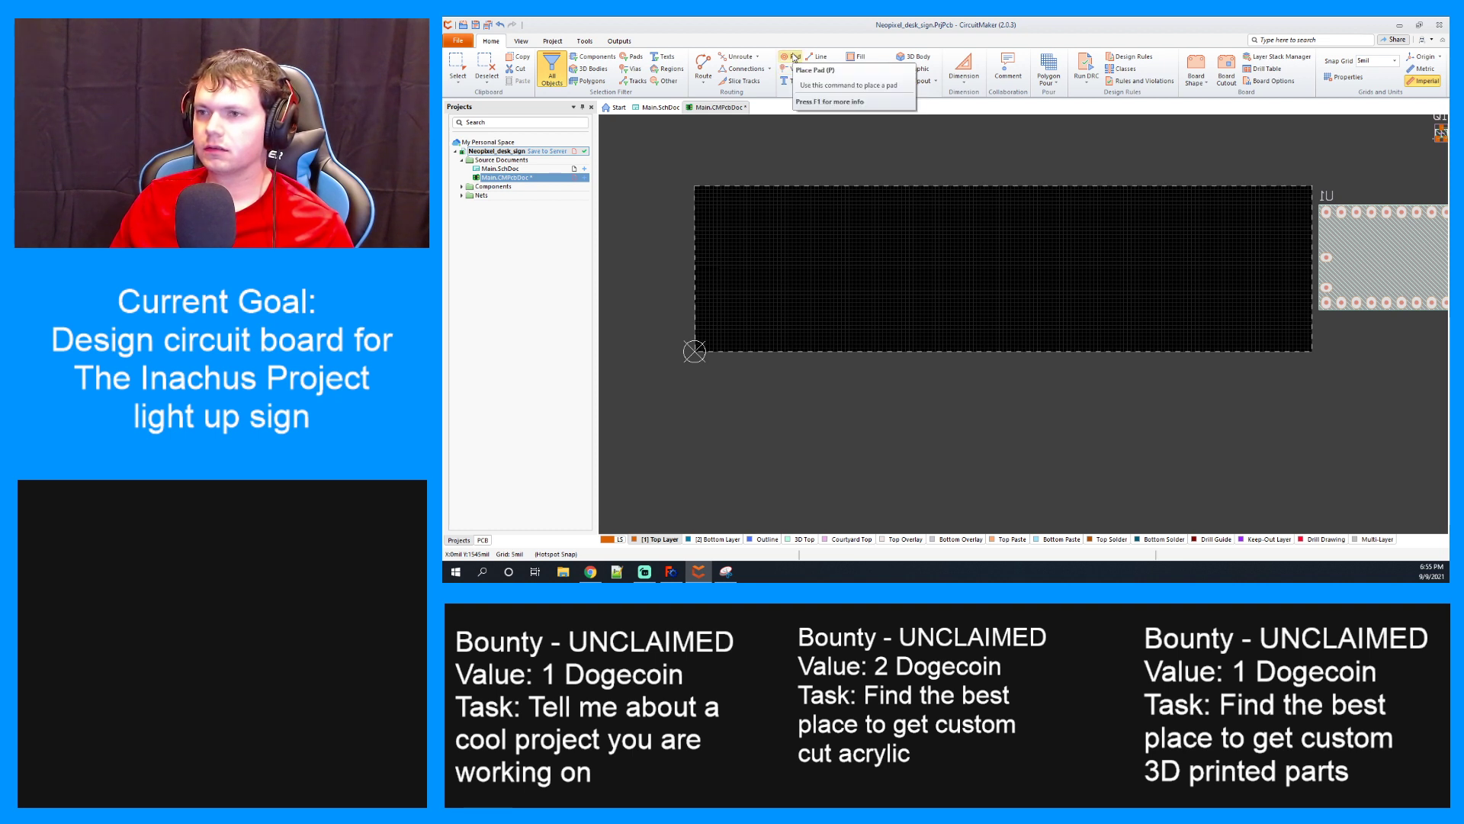
click(794, 58)
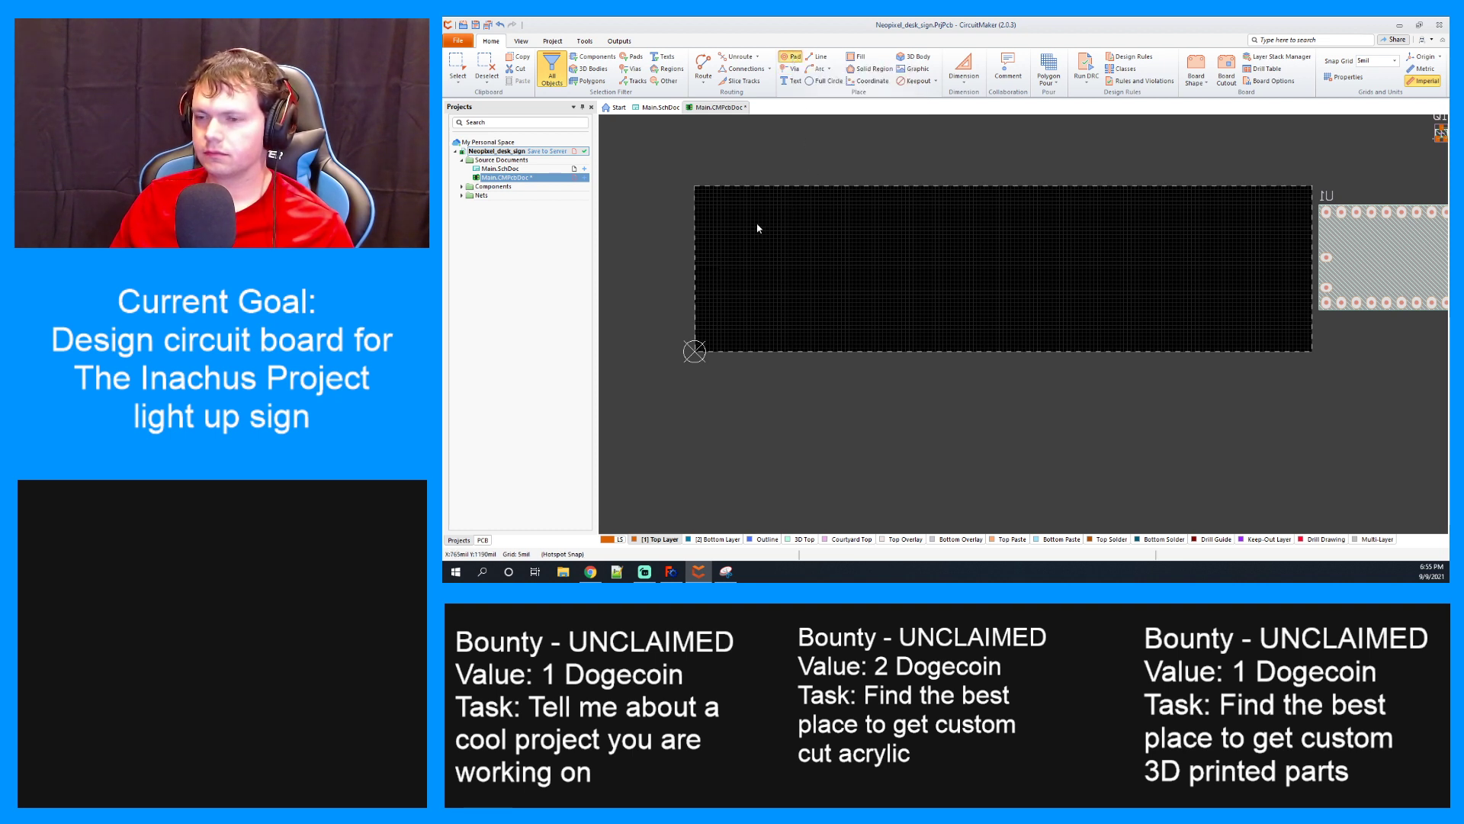
click(709, 207)
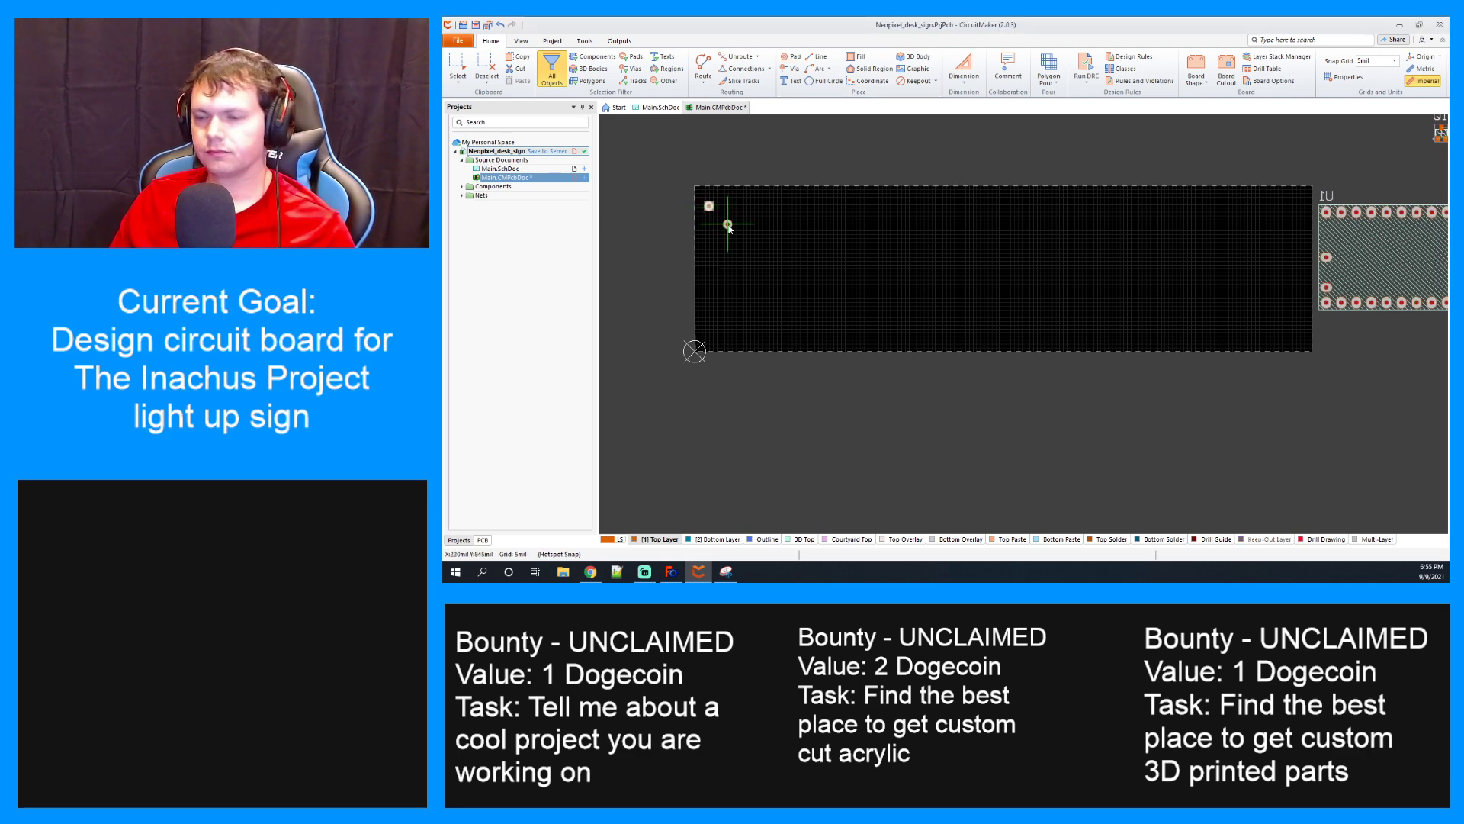
right_click(728, 225)
ctrl+scroll(702, 221, up, 3)
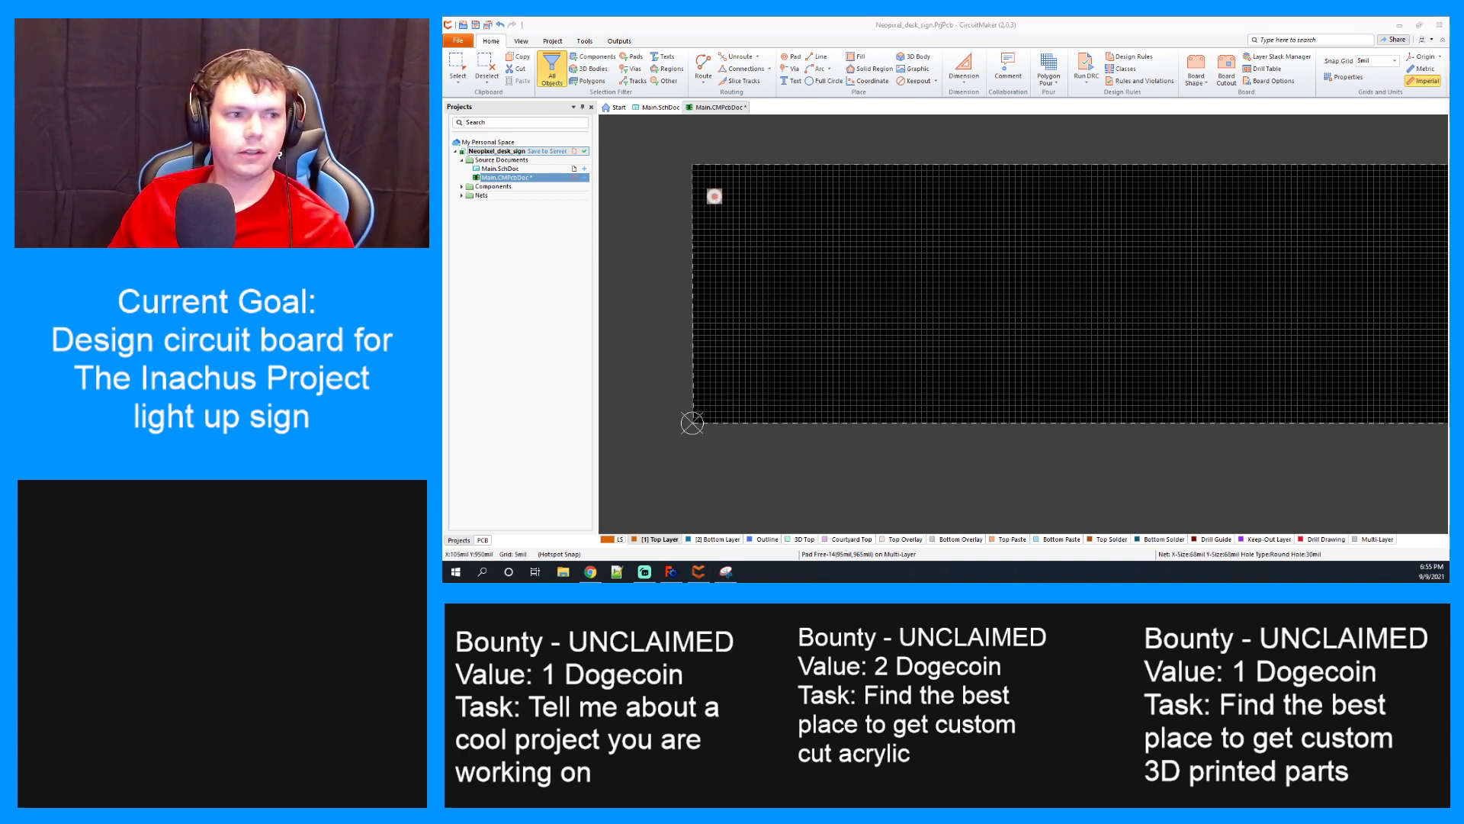
drag(1029, 144, 1062, 128)
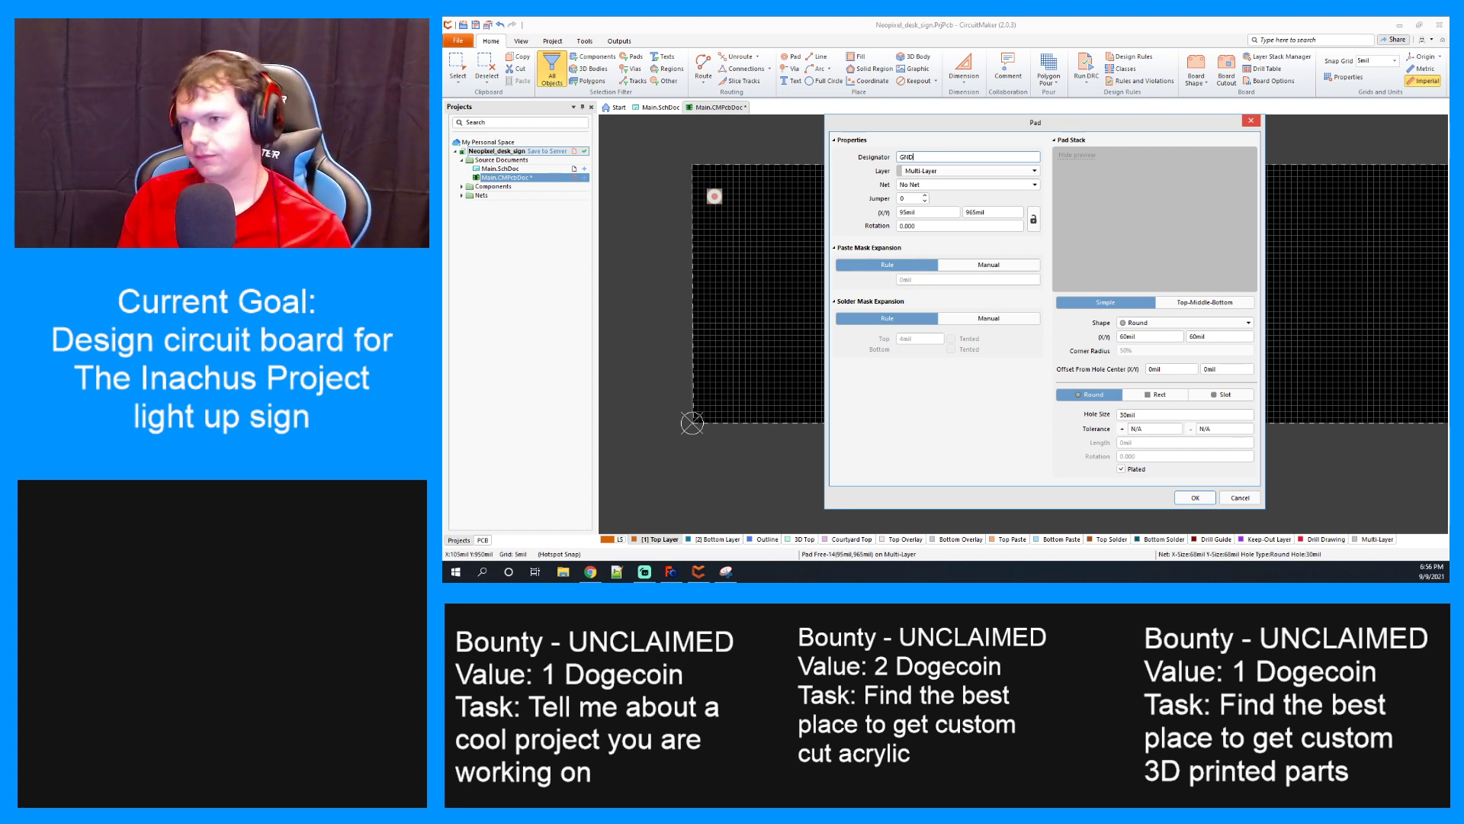
key(Return)
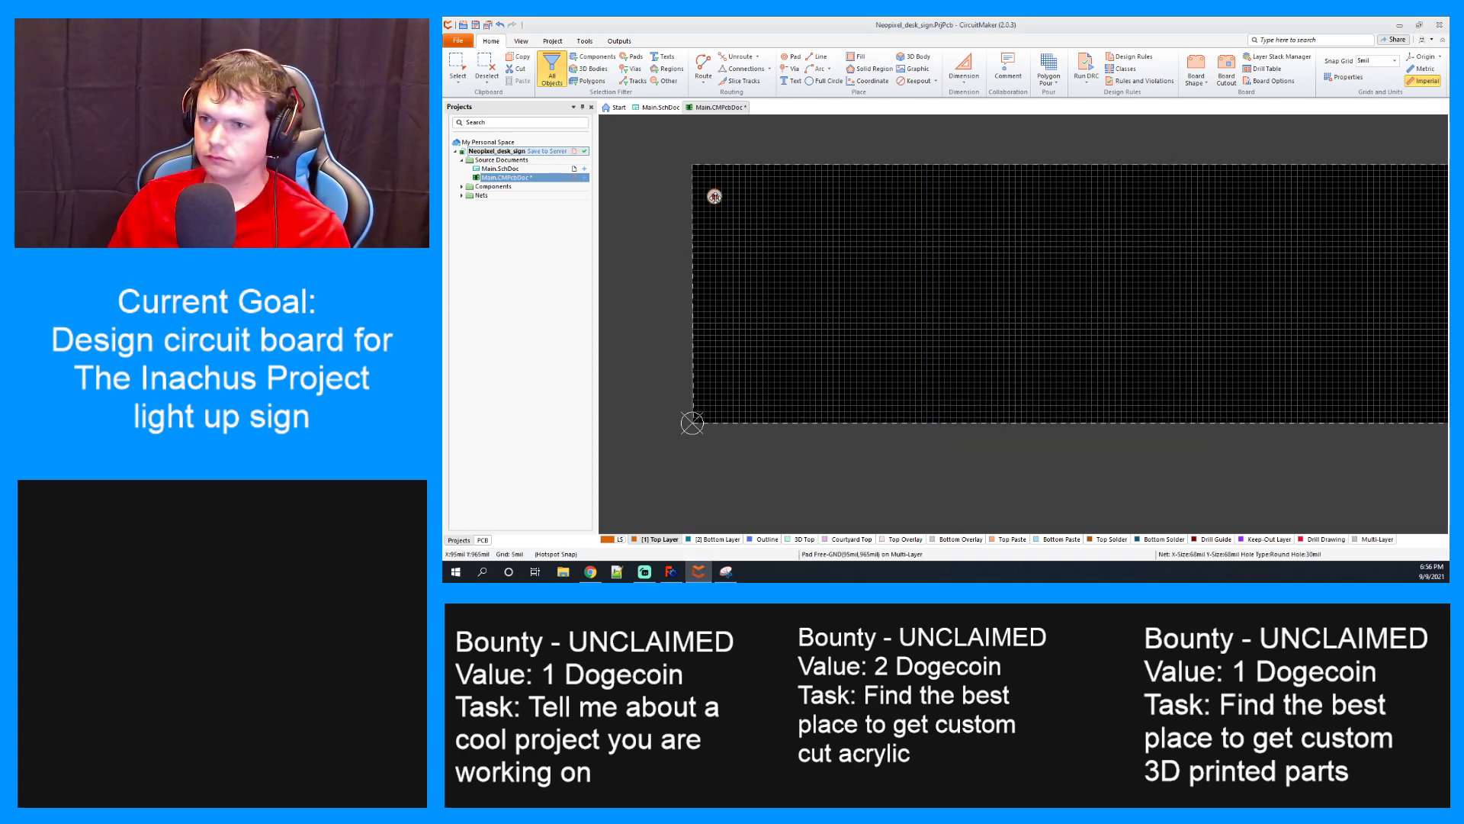
Change the corner pad's designator to M1 and assign it to the GND net
double_click(714, 196)
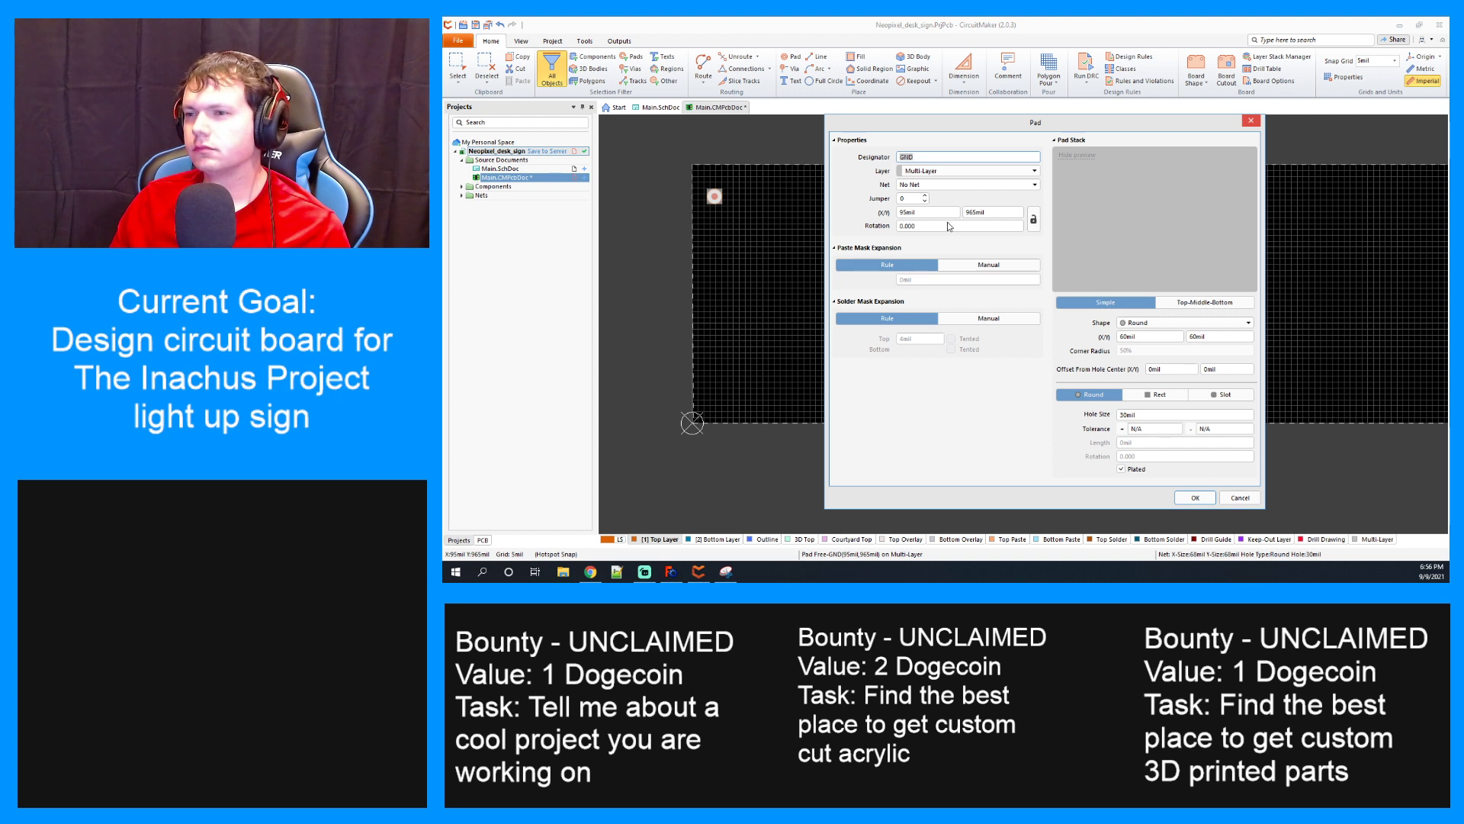
click(917, 157)
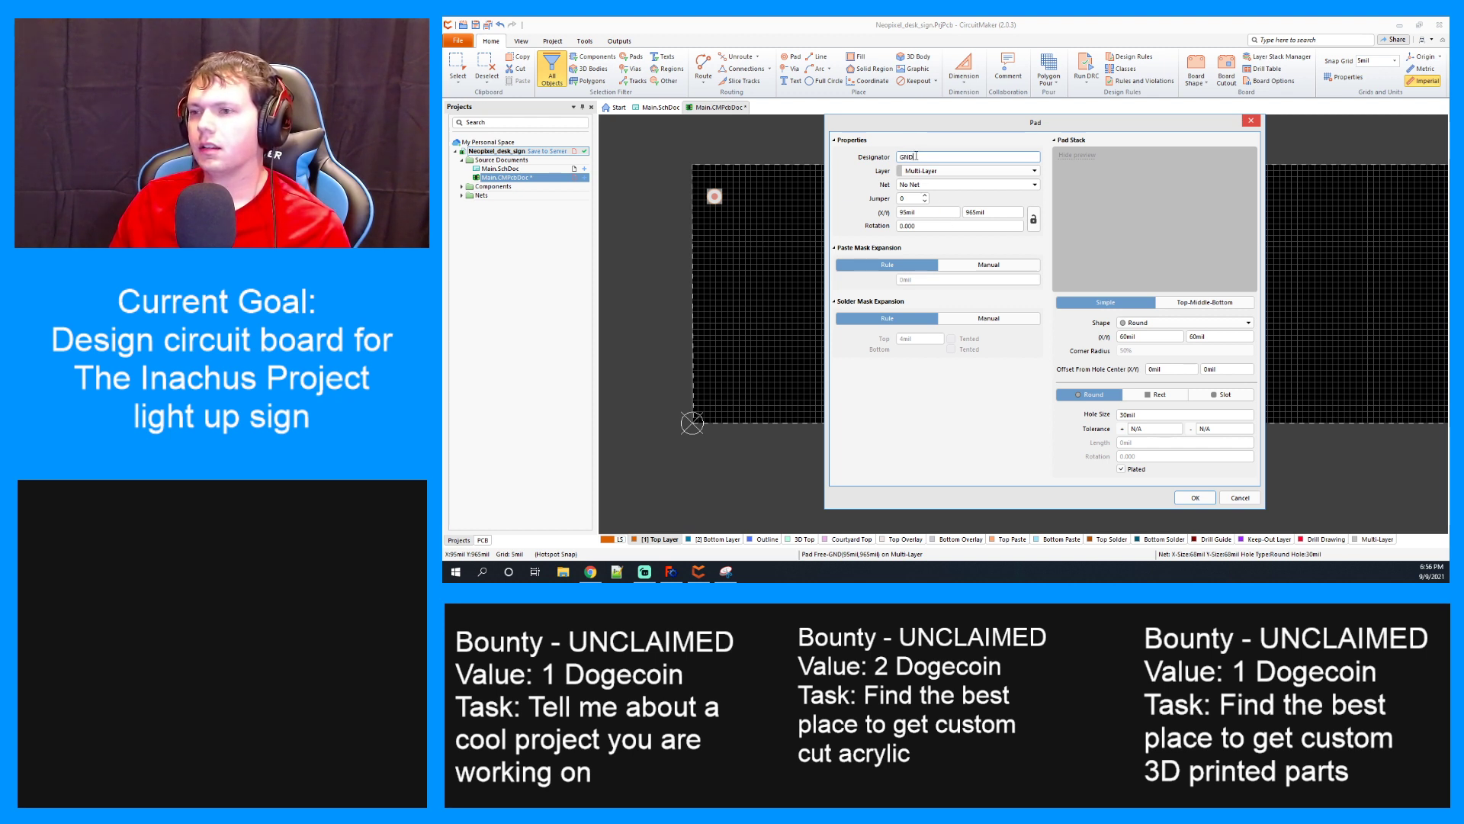
double_click(917, 156)
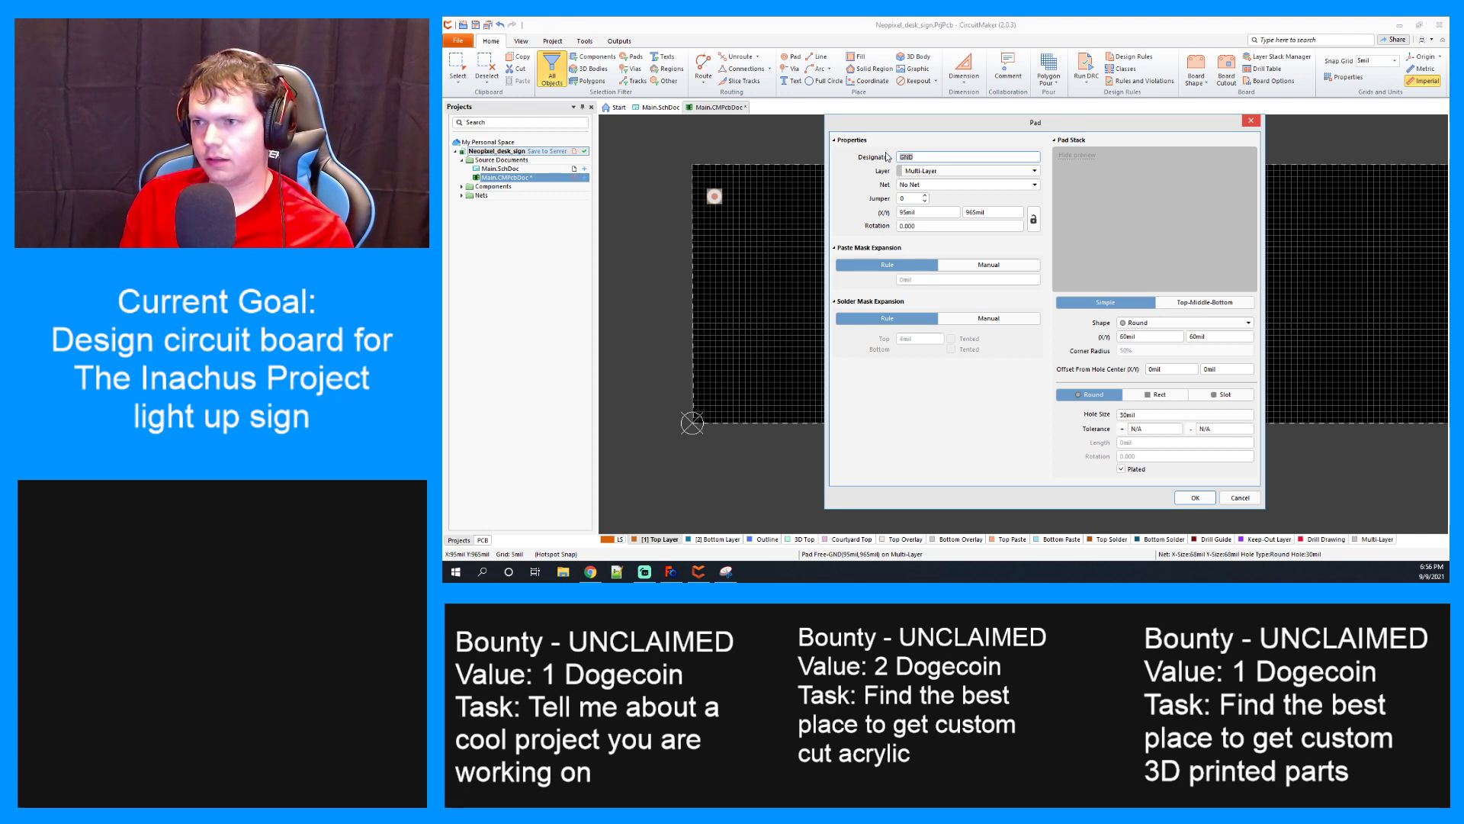
click(935, 186)
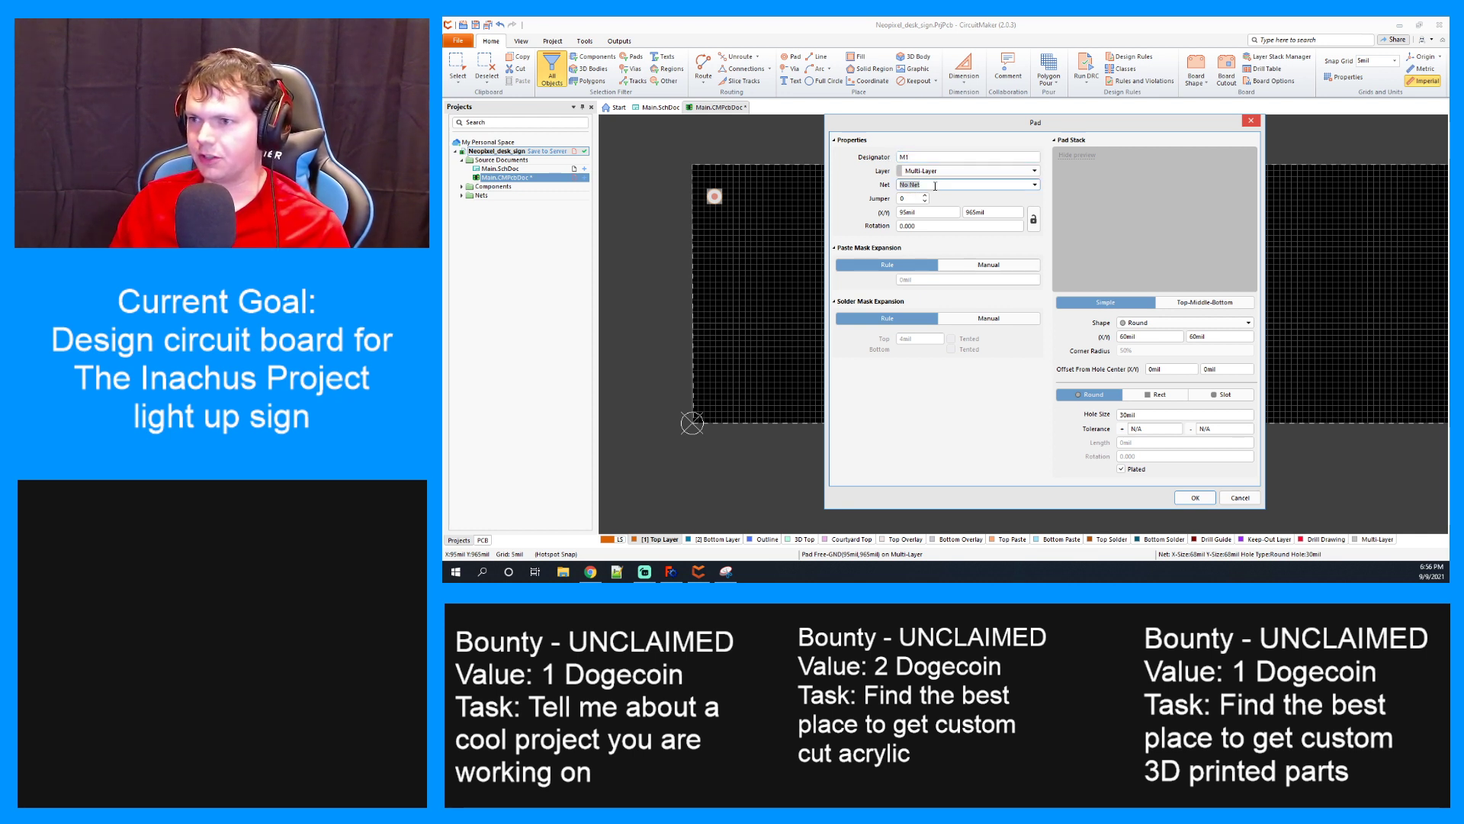
click(1036, 184)
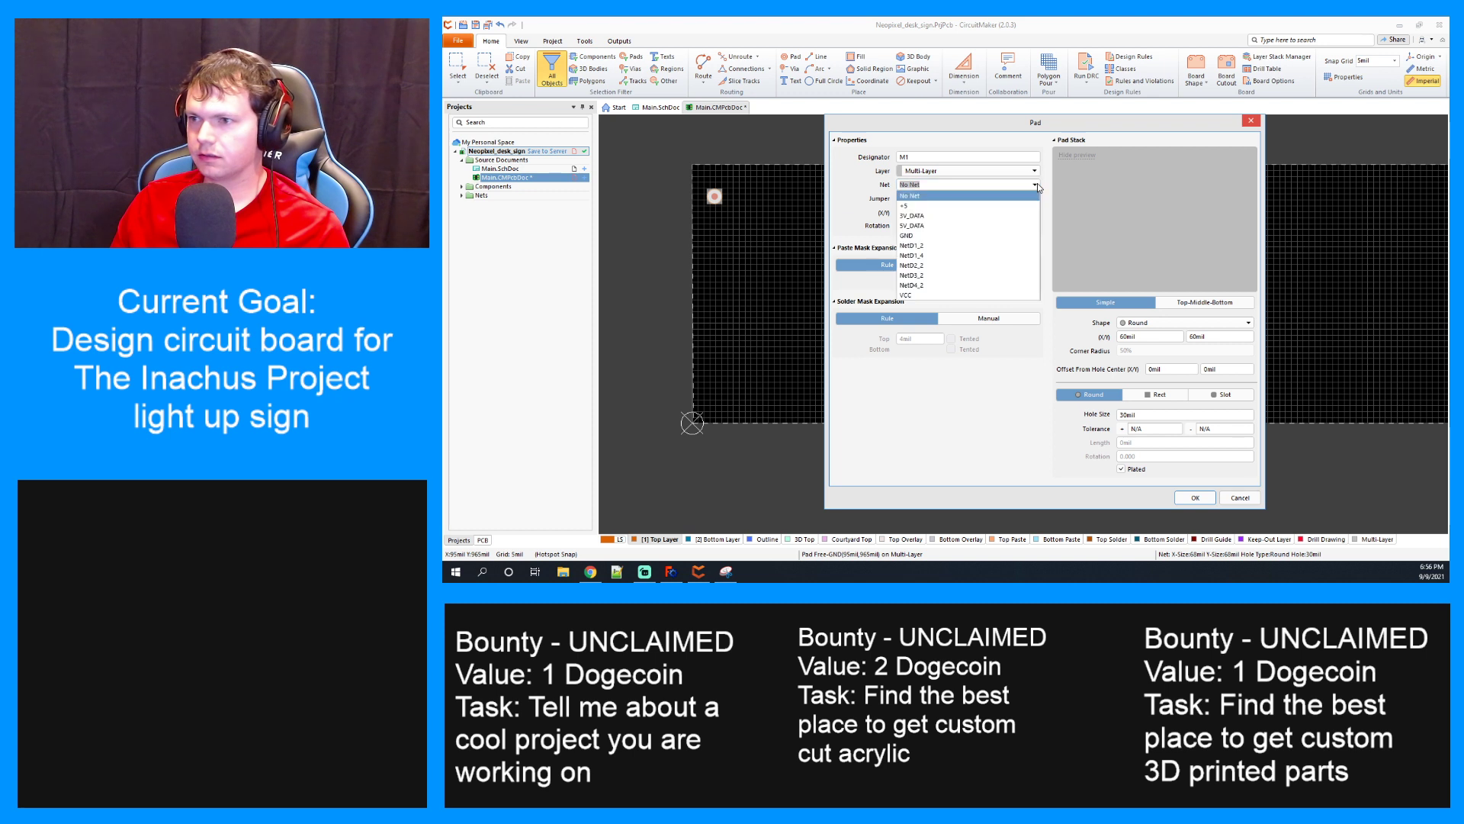
click(944, 236)
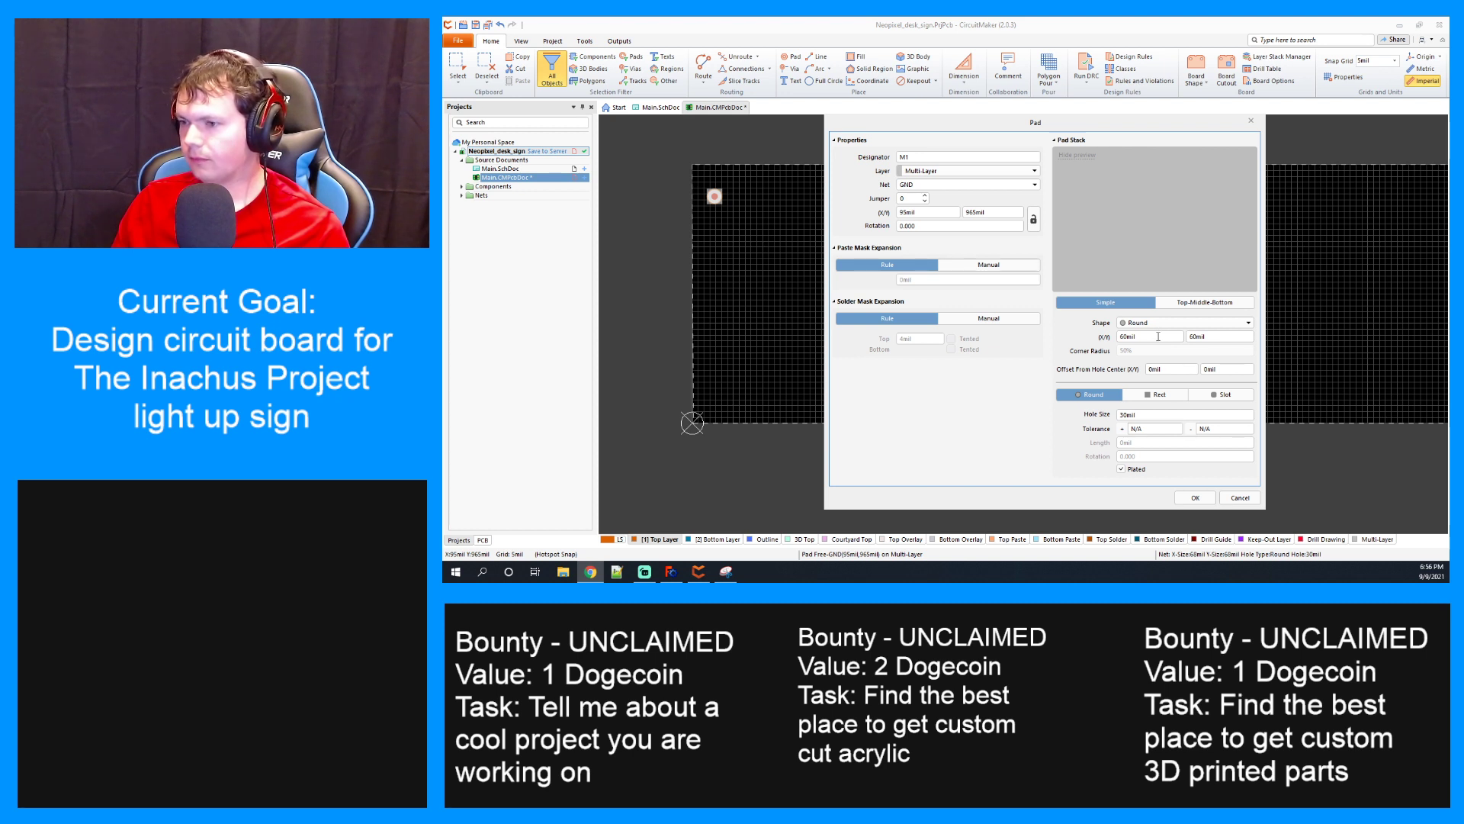
Set the M1 pad's round hole size to 140 mil and apply the pad properties
click(1128, 416)
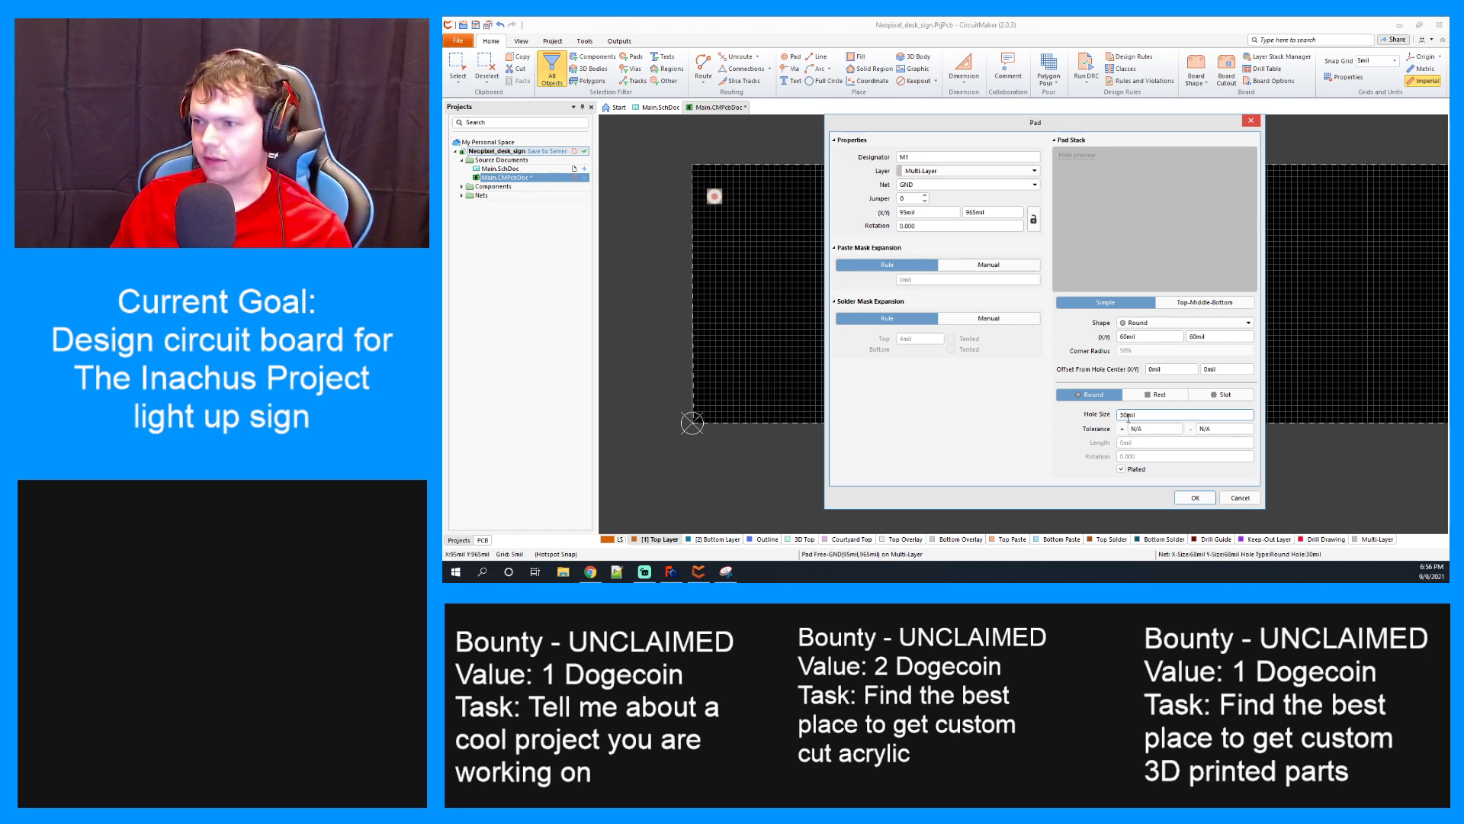
double_click(1127, 416)
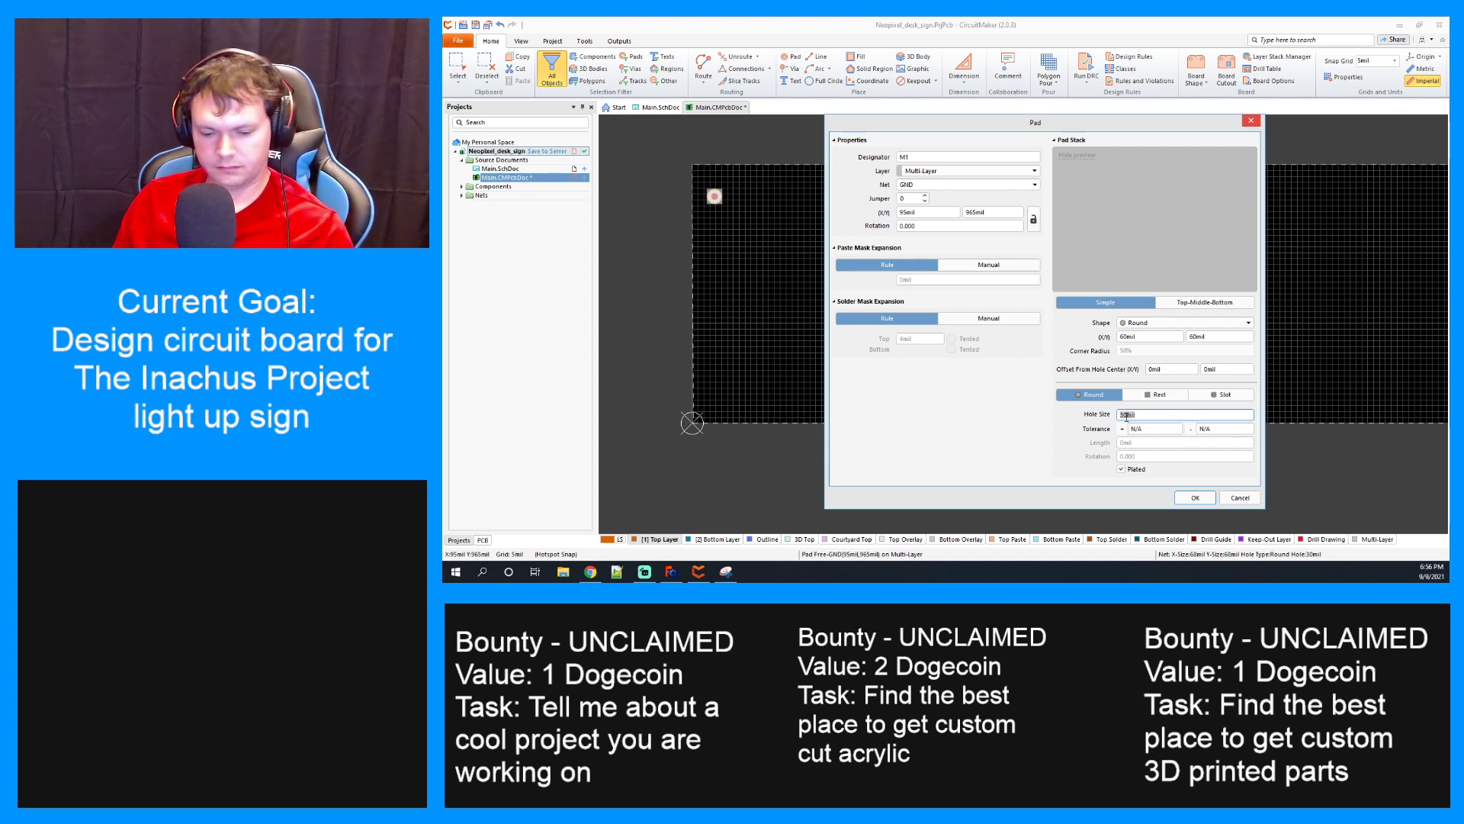
text(140)
key(Return)
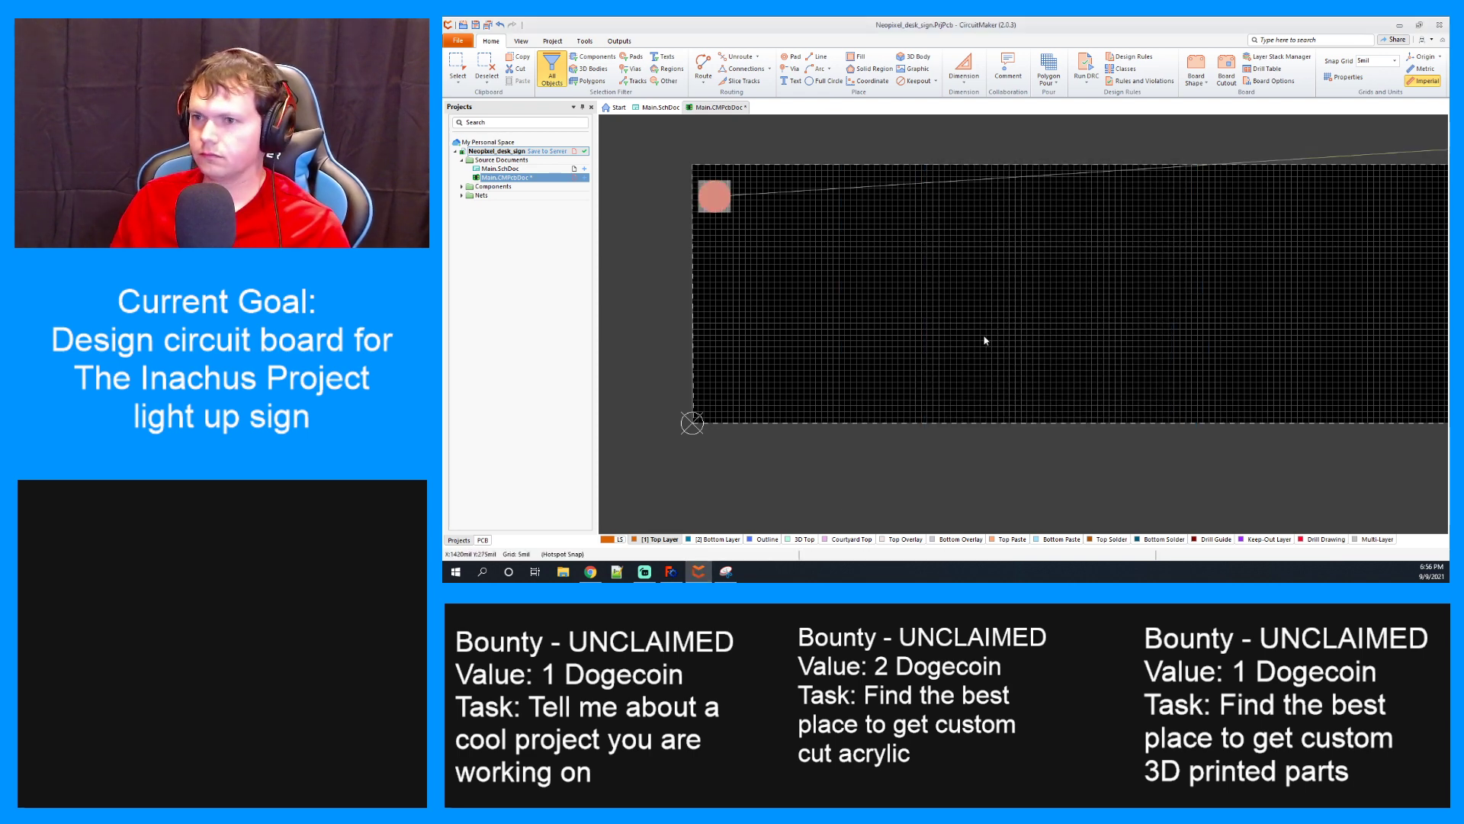
Set the M1 pad's X and Y size to 250 mil and shift the pad fully inside the board's upper-left corner
double_click(715, 196)
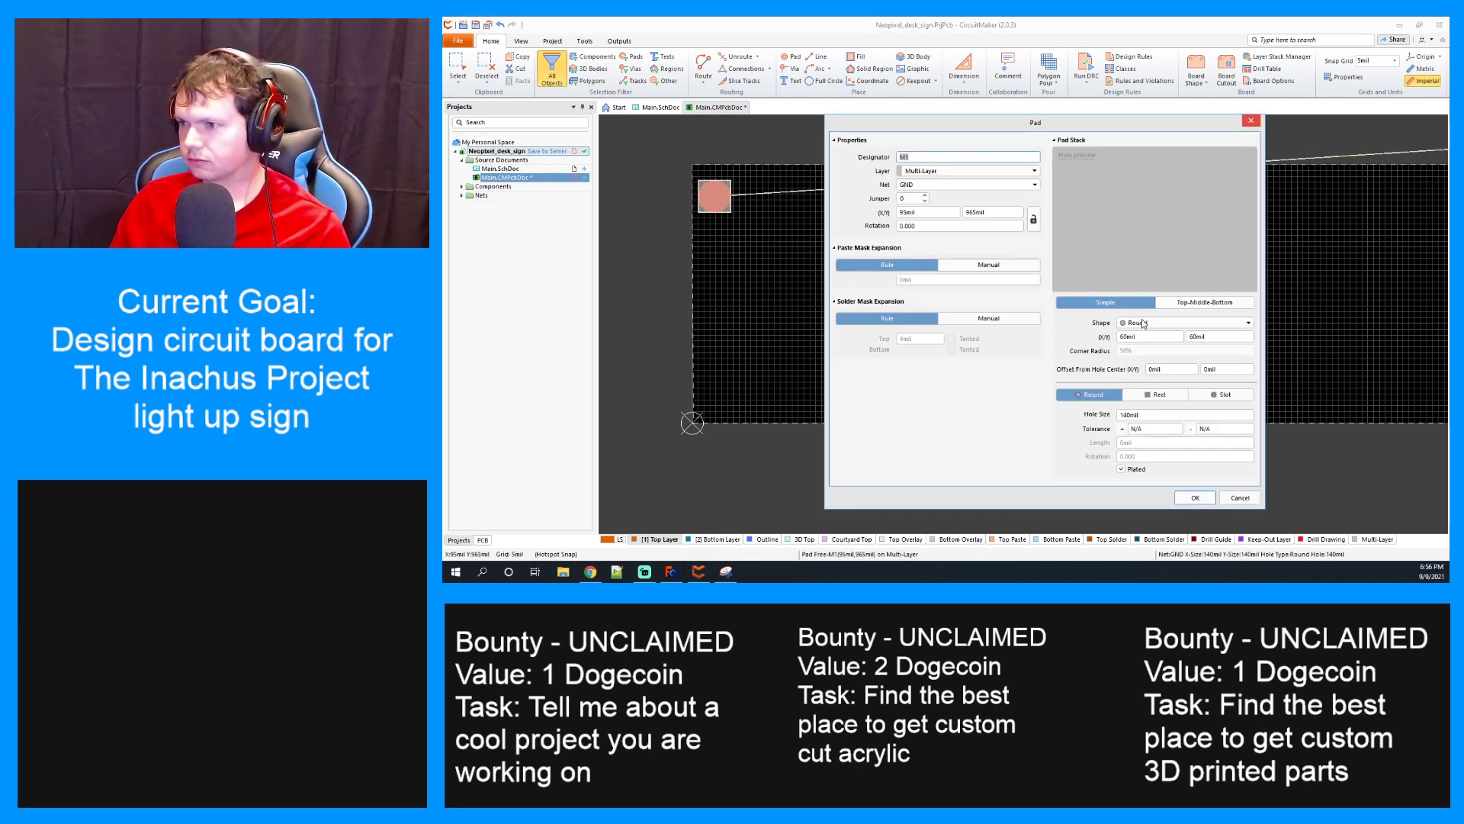
click(1127, 336)
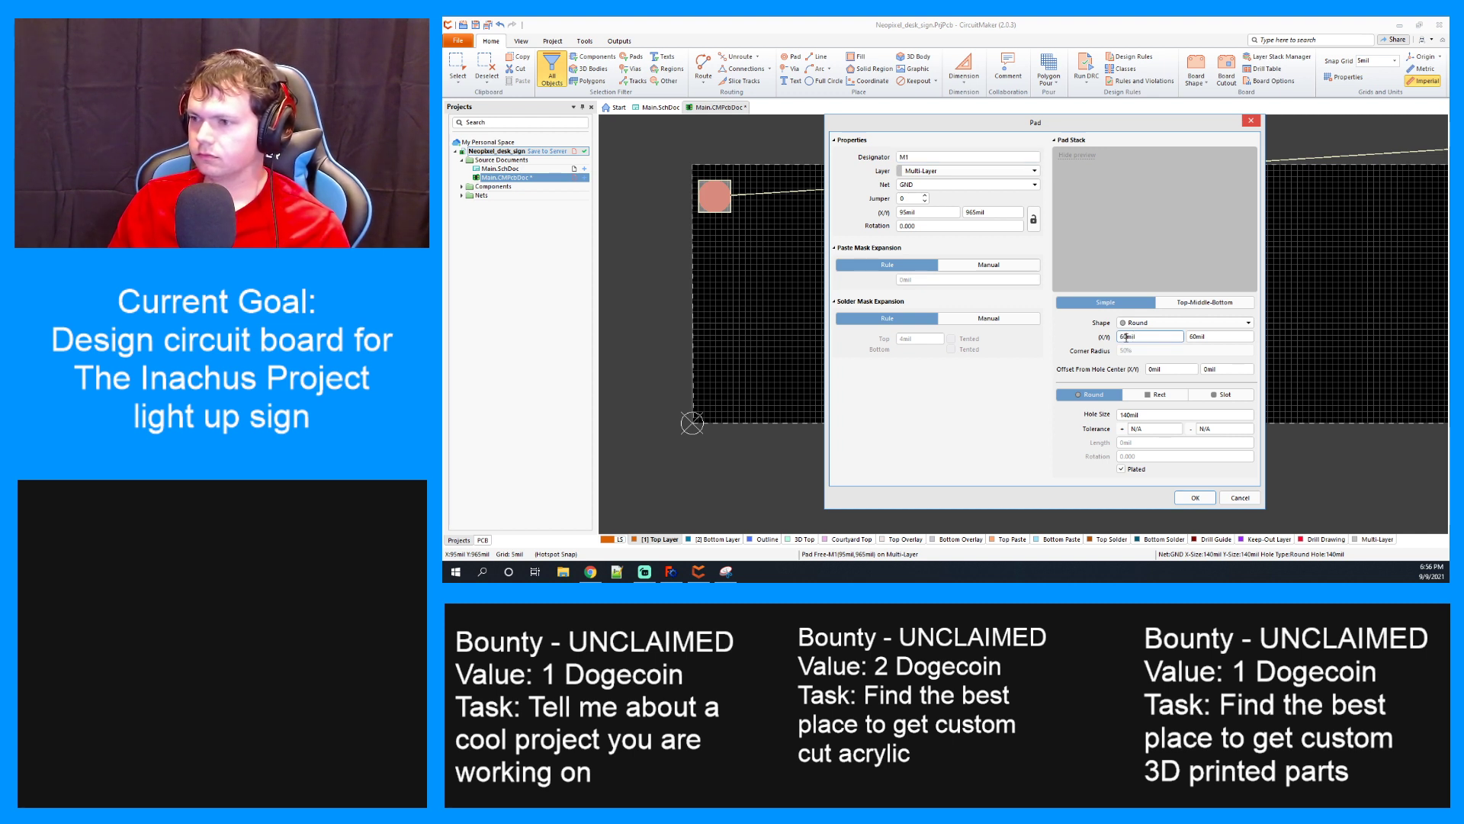
double_click(1127, 336)
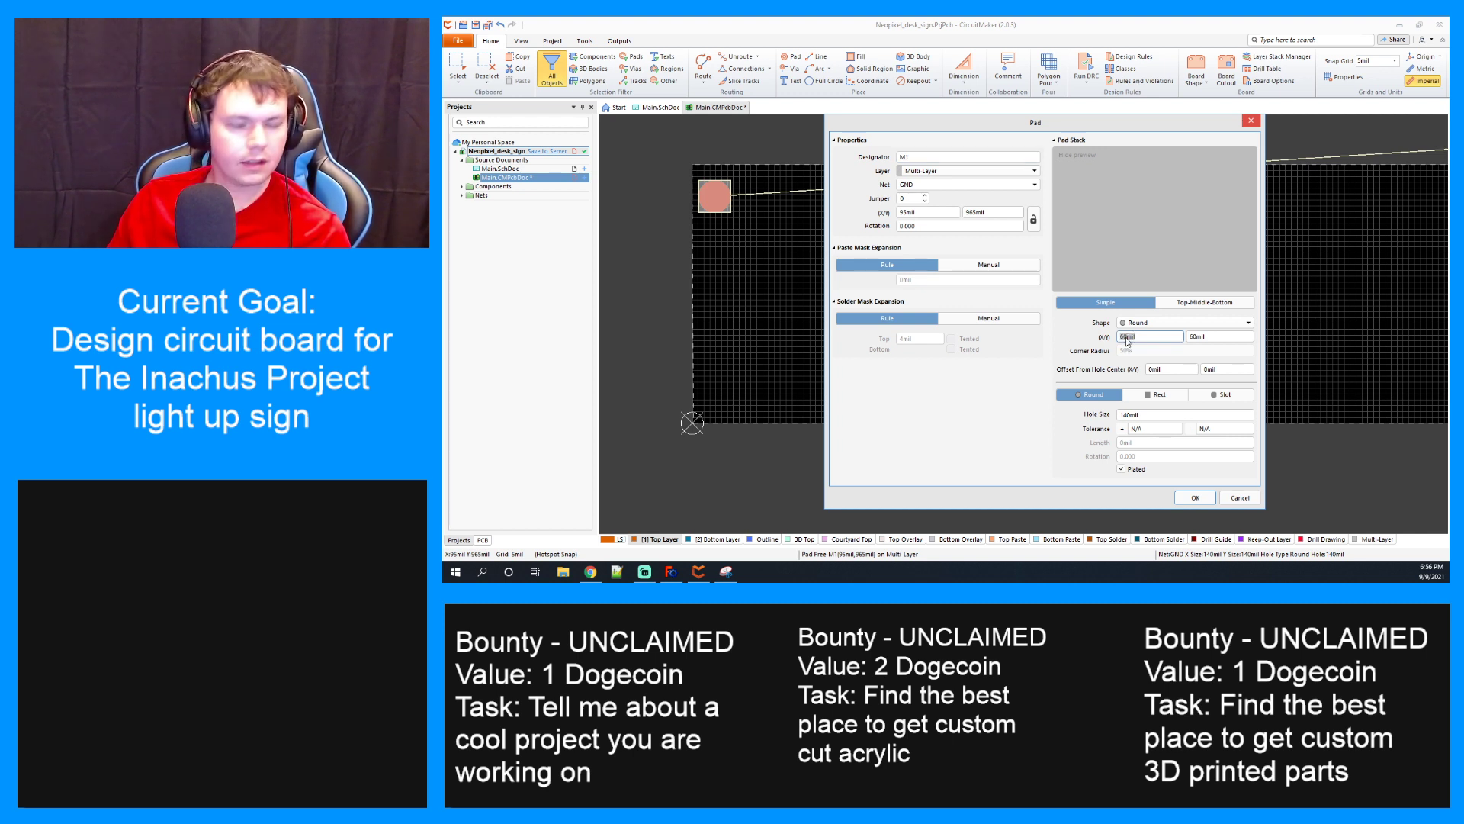
text(250)
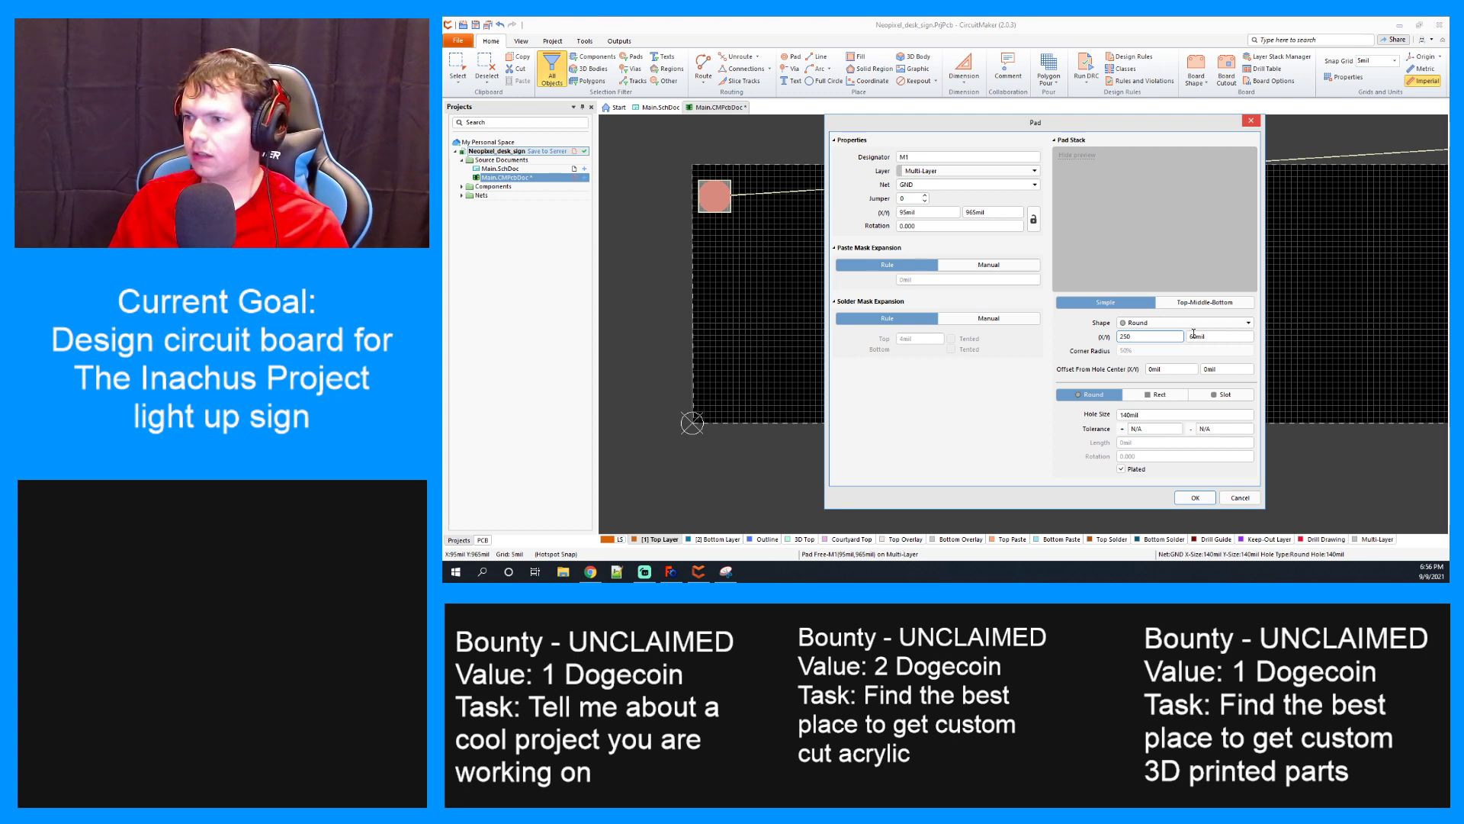
double_click(1200, 335)
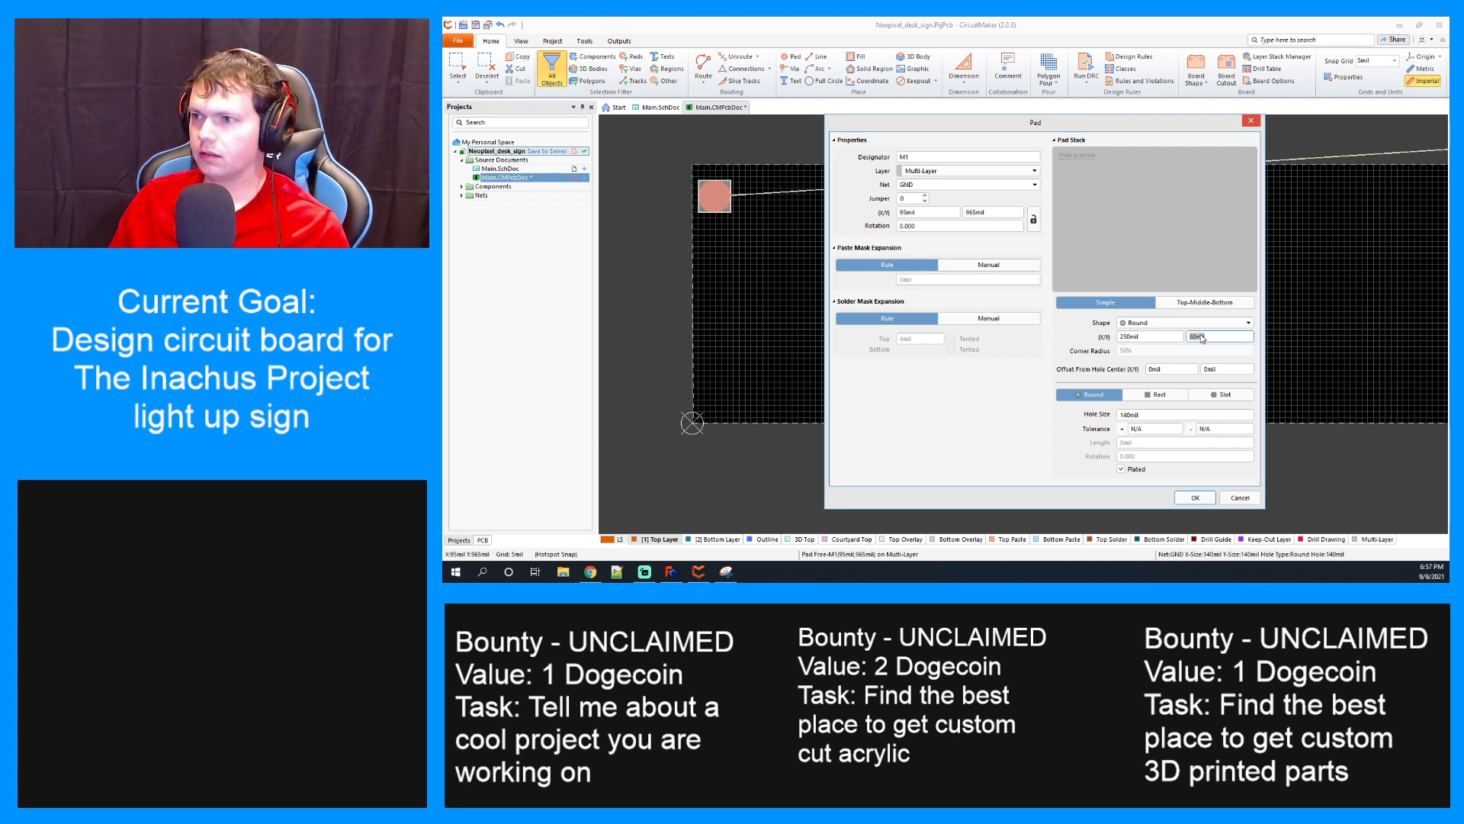
text(250)
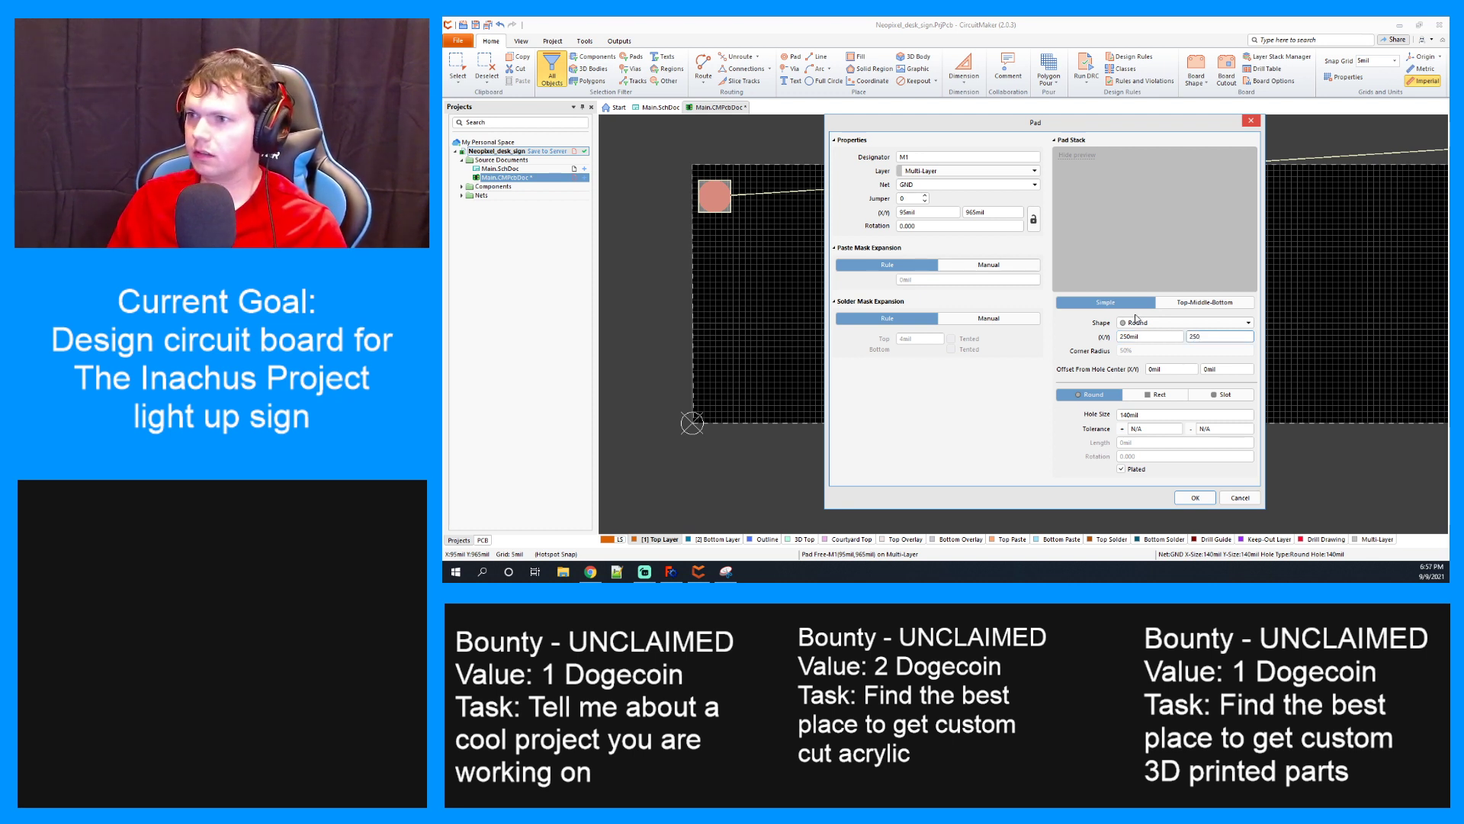
click(1087, 249)
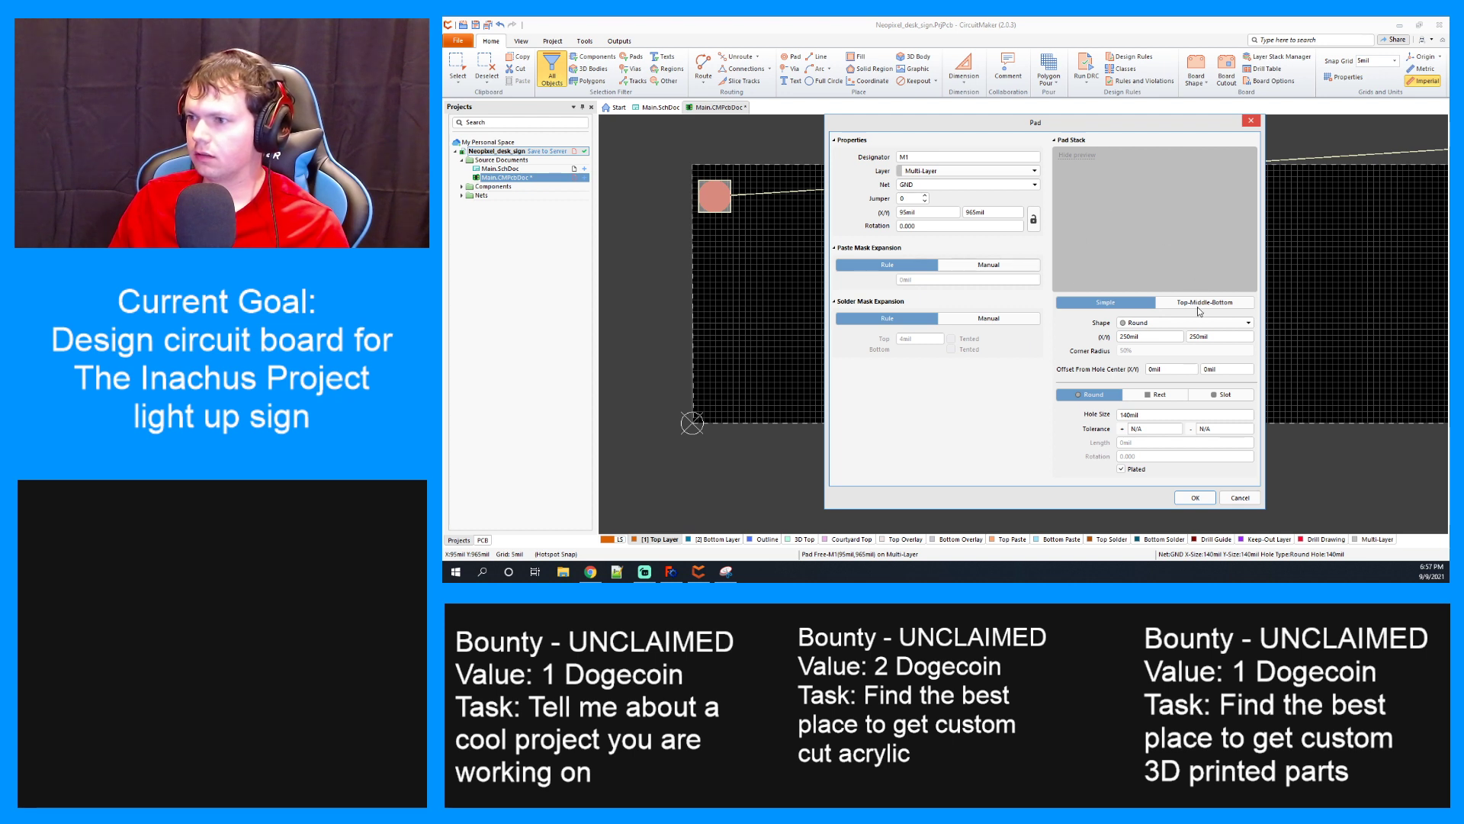
click(1195, 497)
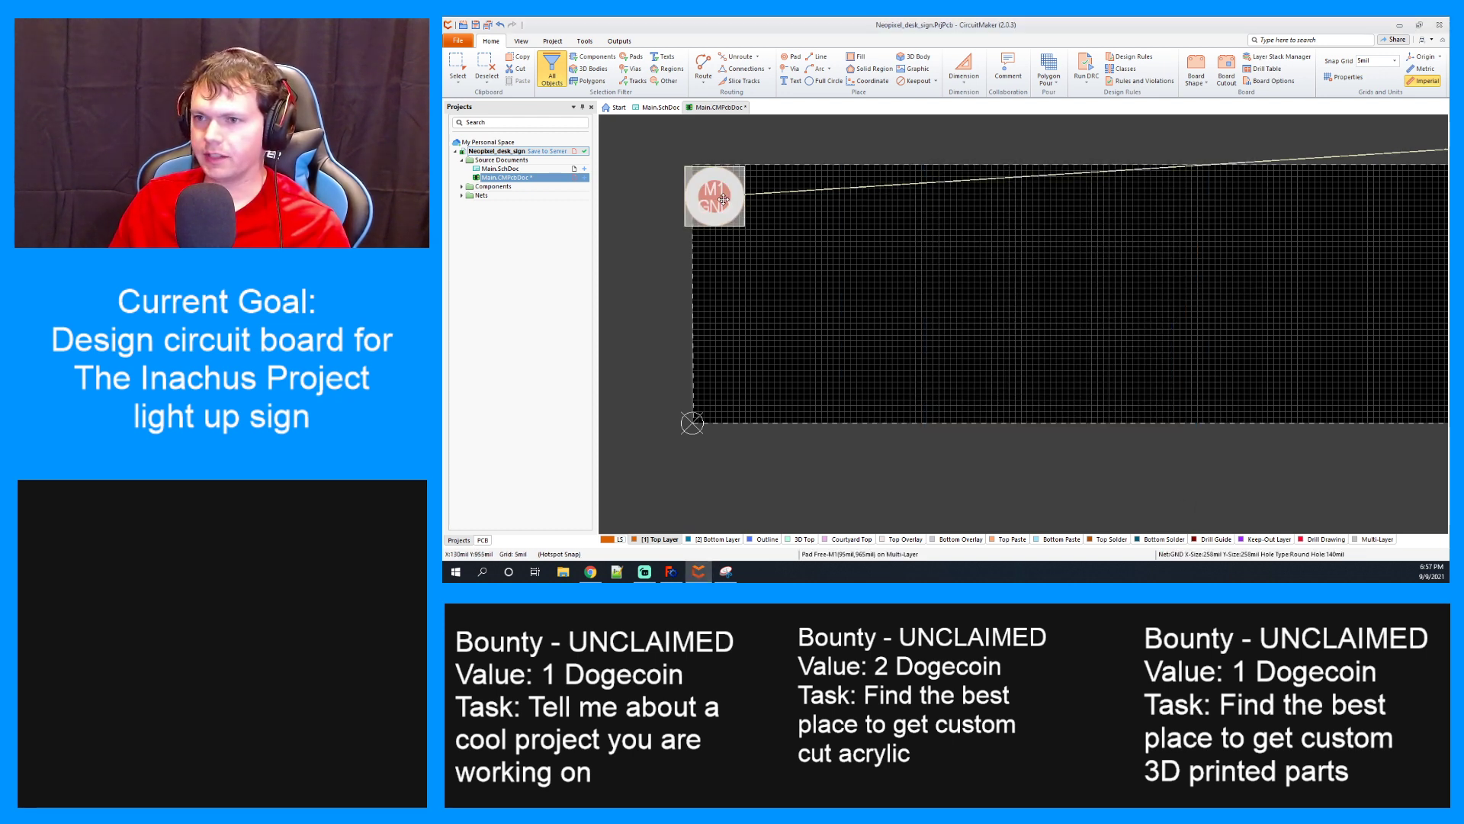
drag(723, 199, 726, 198)
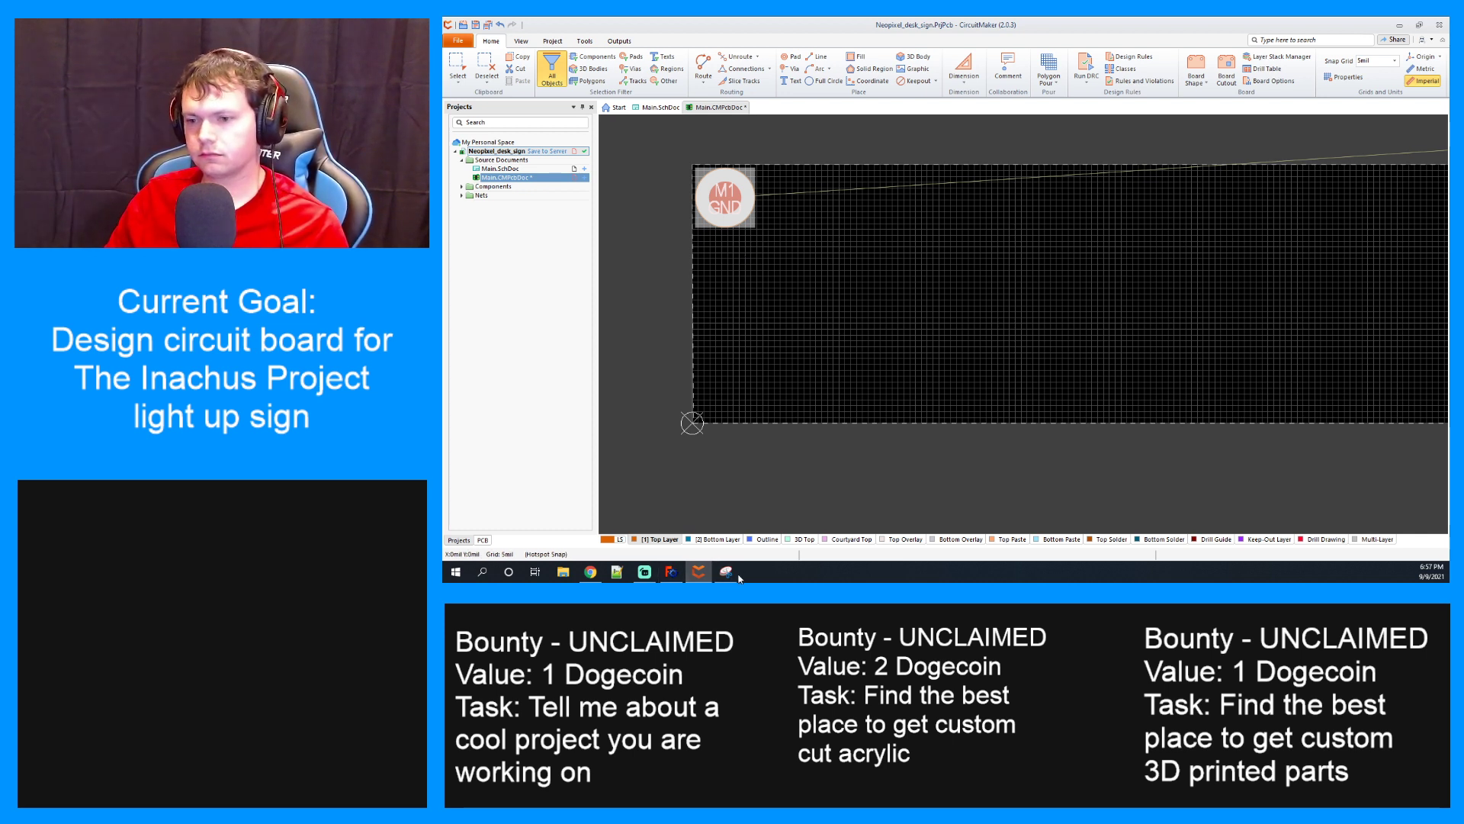
Switch to FreeCAD and examine the mounting hole spacing dimensions at the left end of the desk sign sketch
click(665, 578)
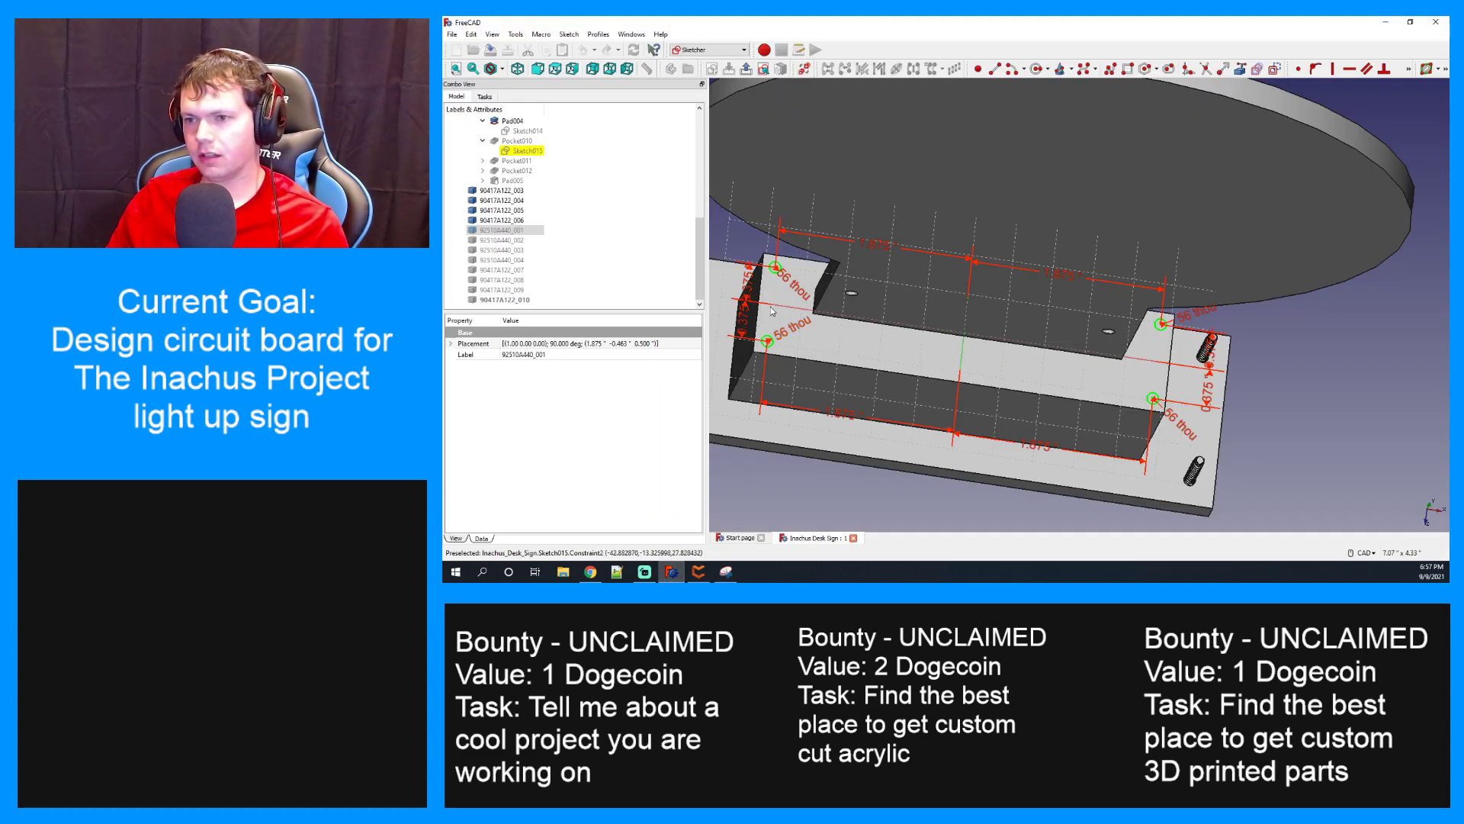
scroll(772, 309, up, 3)
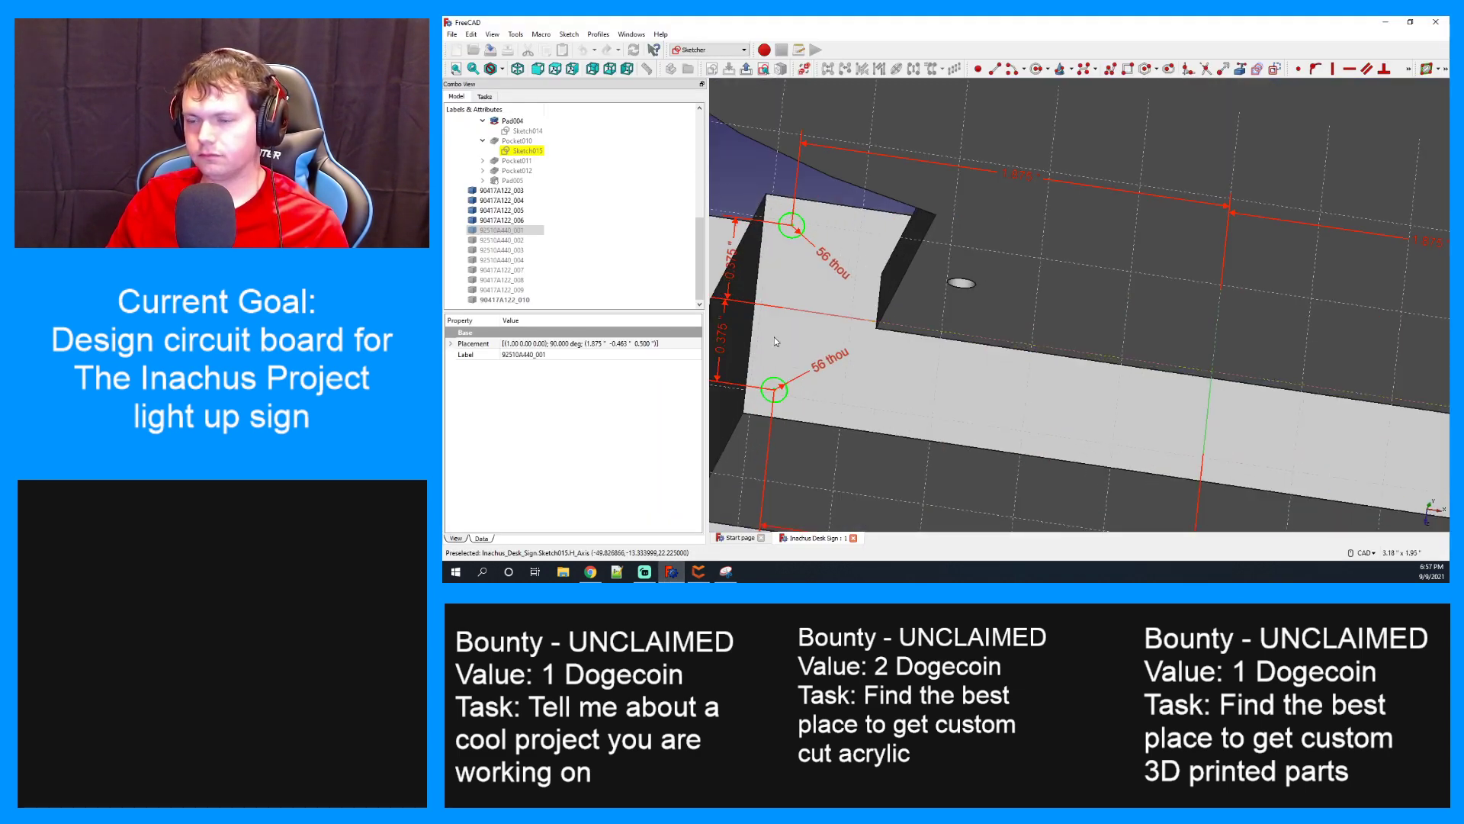
right_click(800, 344)
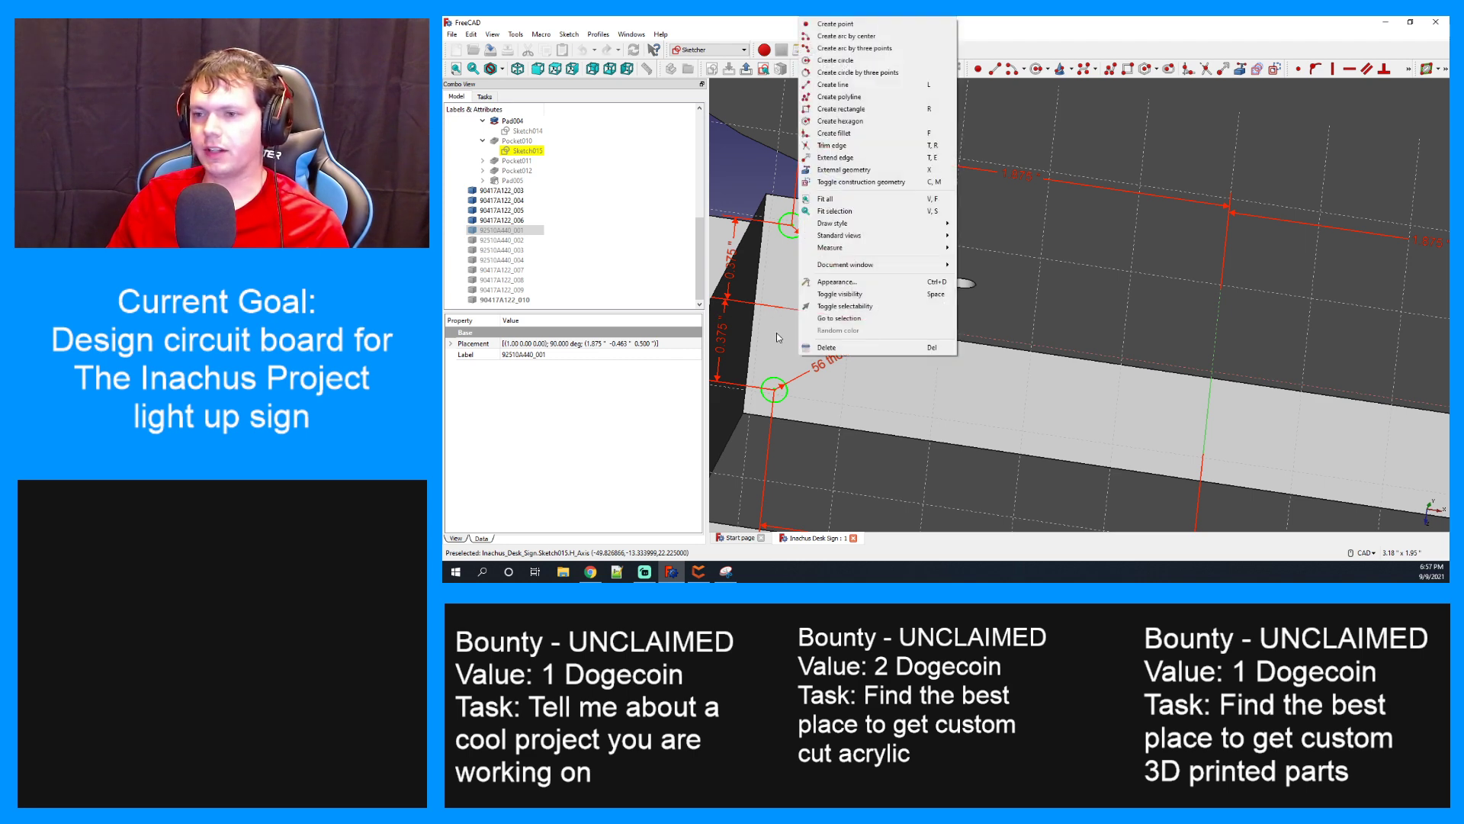
click(760, 175)
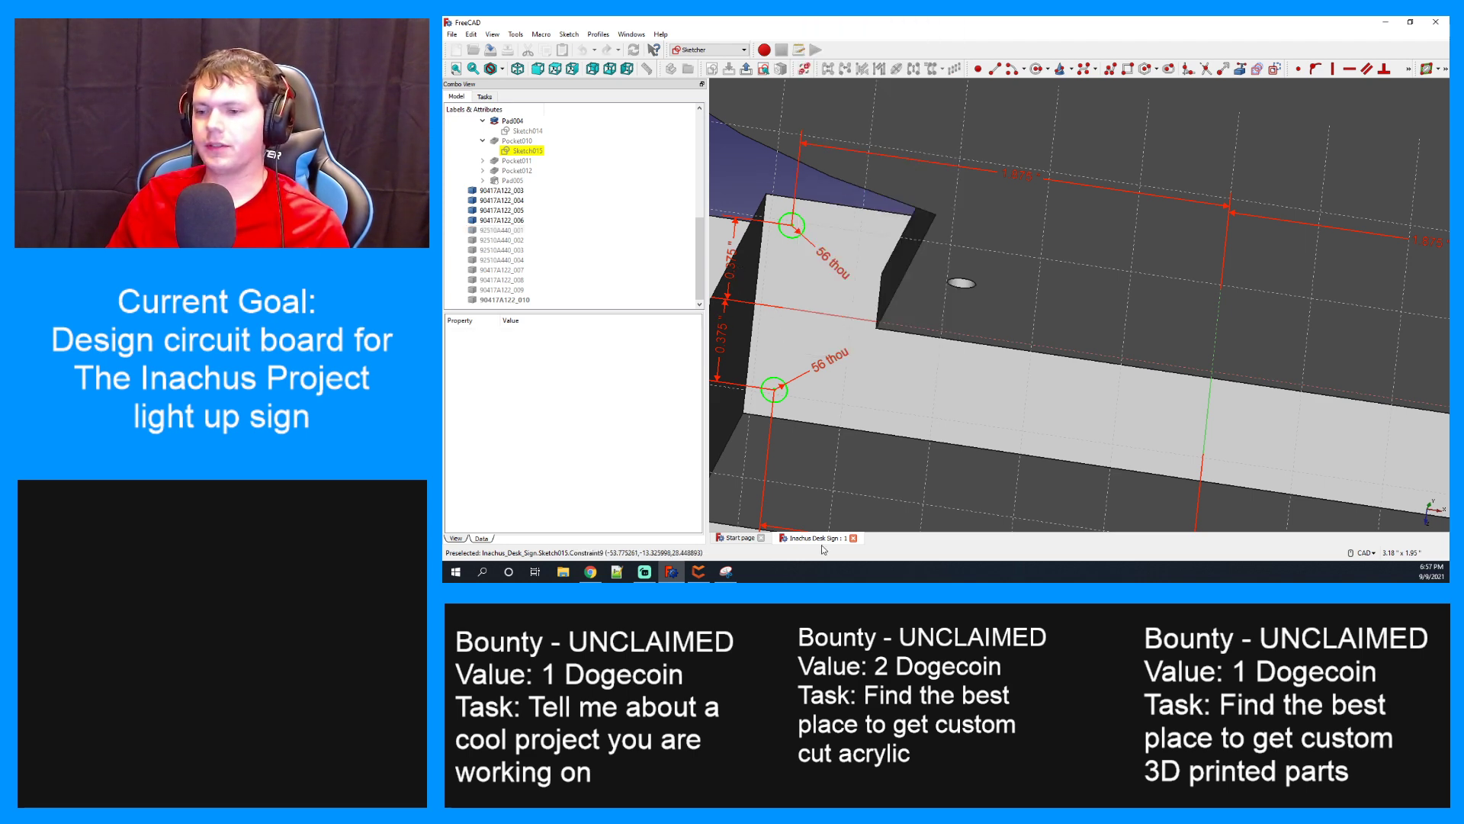
Leave FreeCAD and subtract 375 from 550 in Calculator to work out the mounting hole's edge offset
click(699, 572)
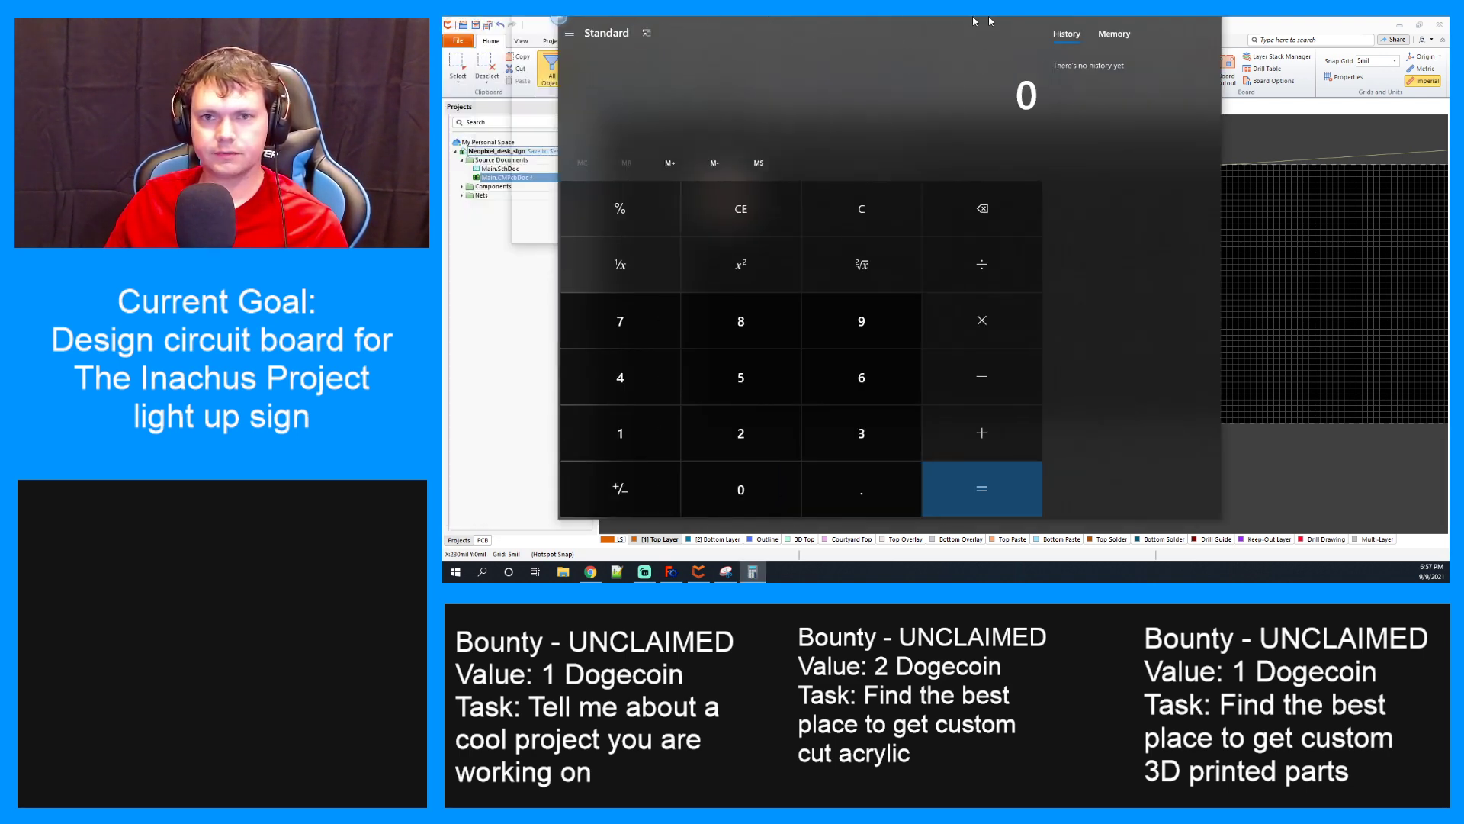
click(712, 404)
click(712, 404)
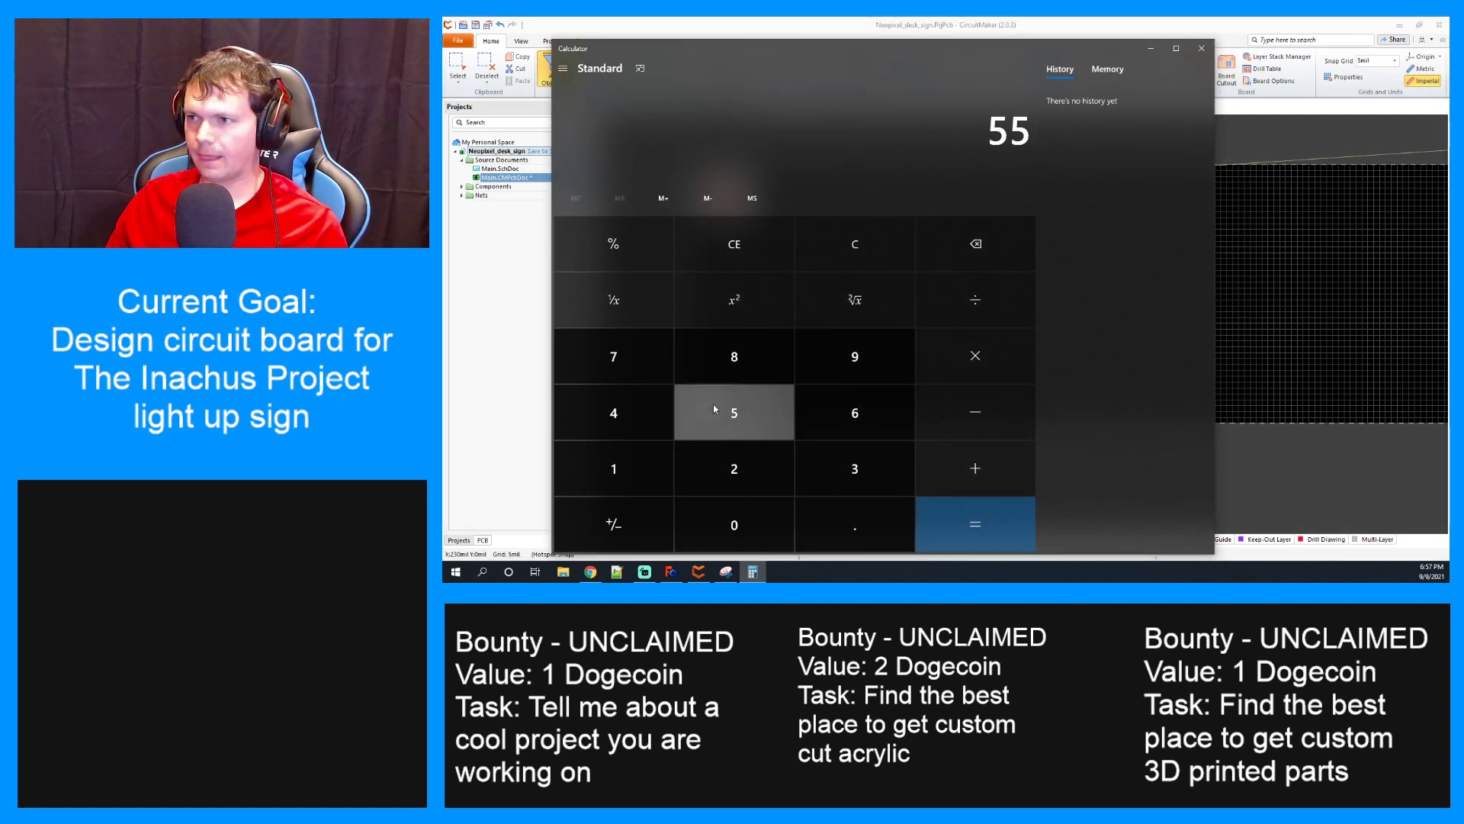
click(712, 404)
click(976, 244)
click(723, 504)
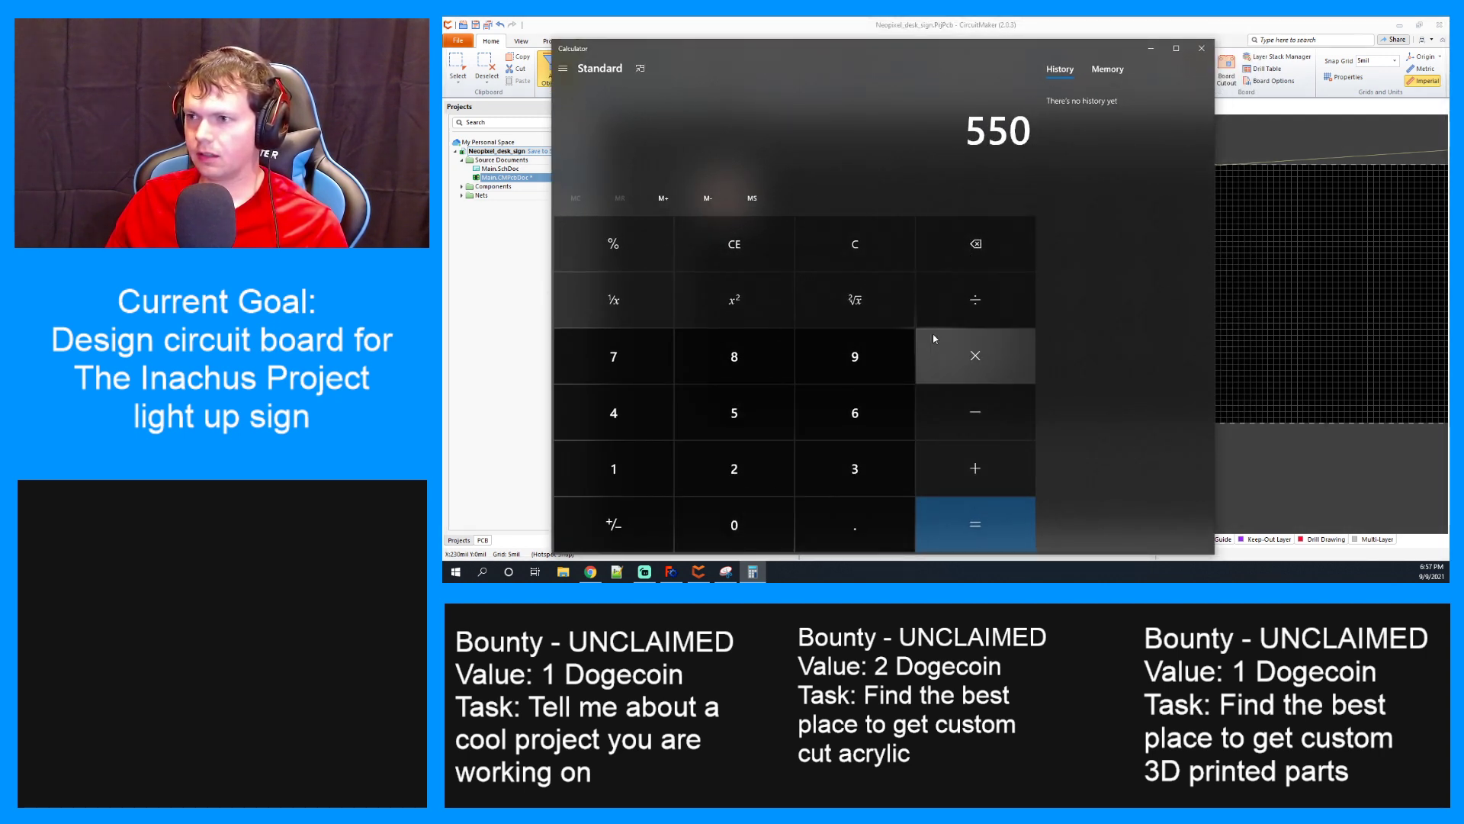
click(979, 414)
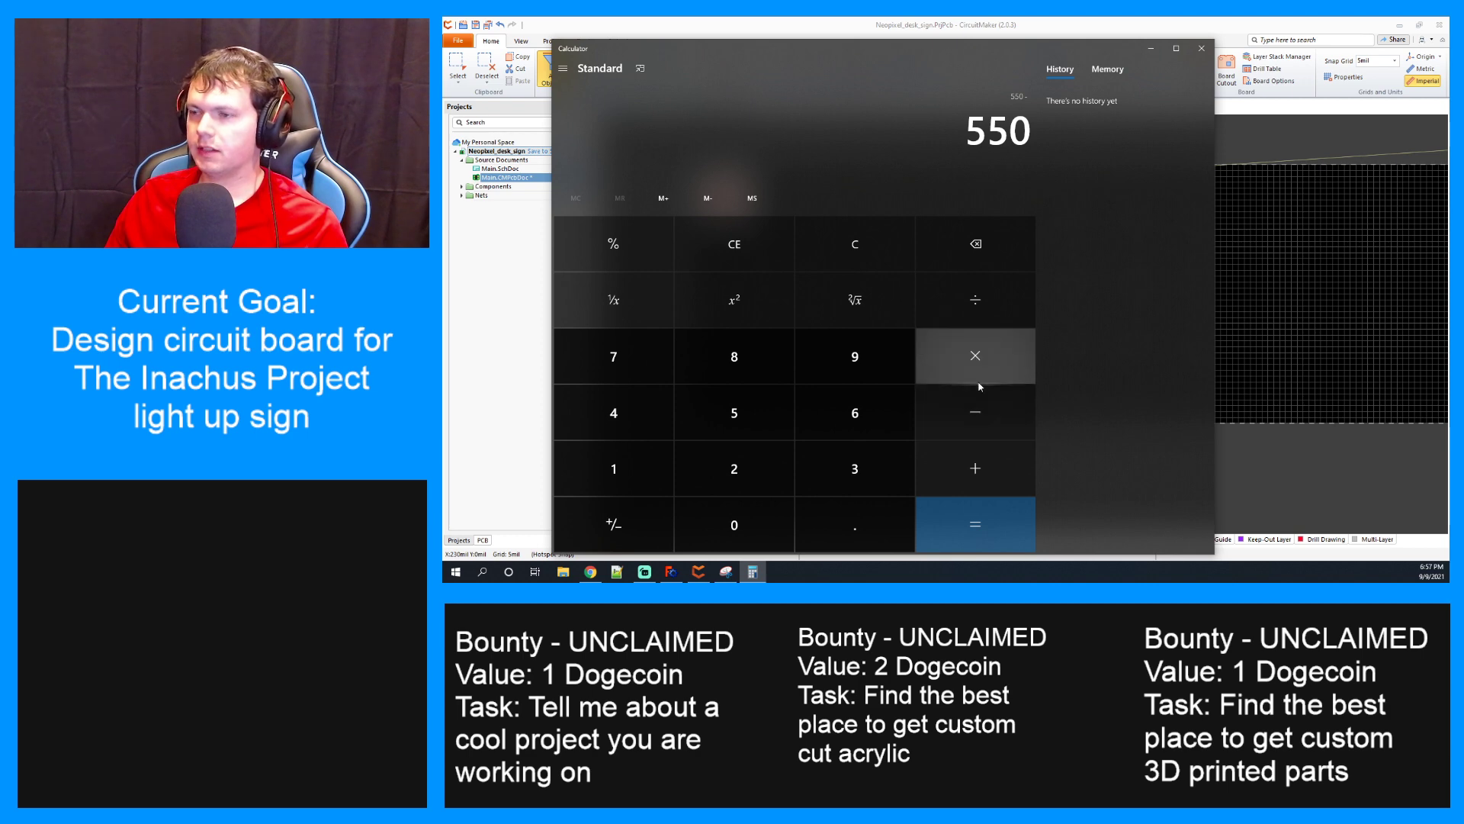
click(864, 470)
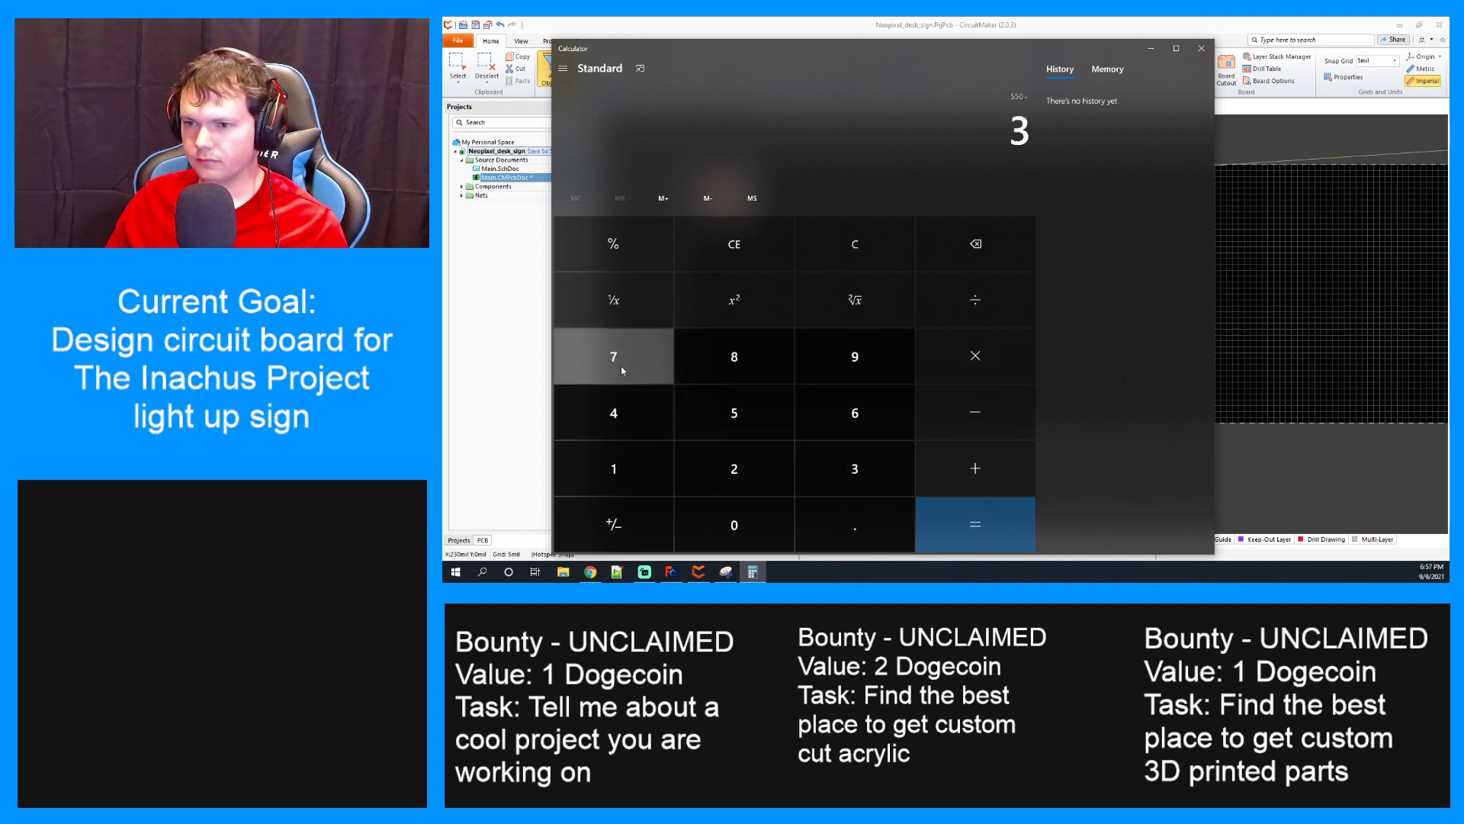
click(620, 361)
click(753, 414)
click(975, 524)
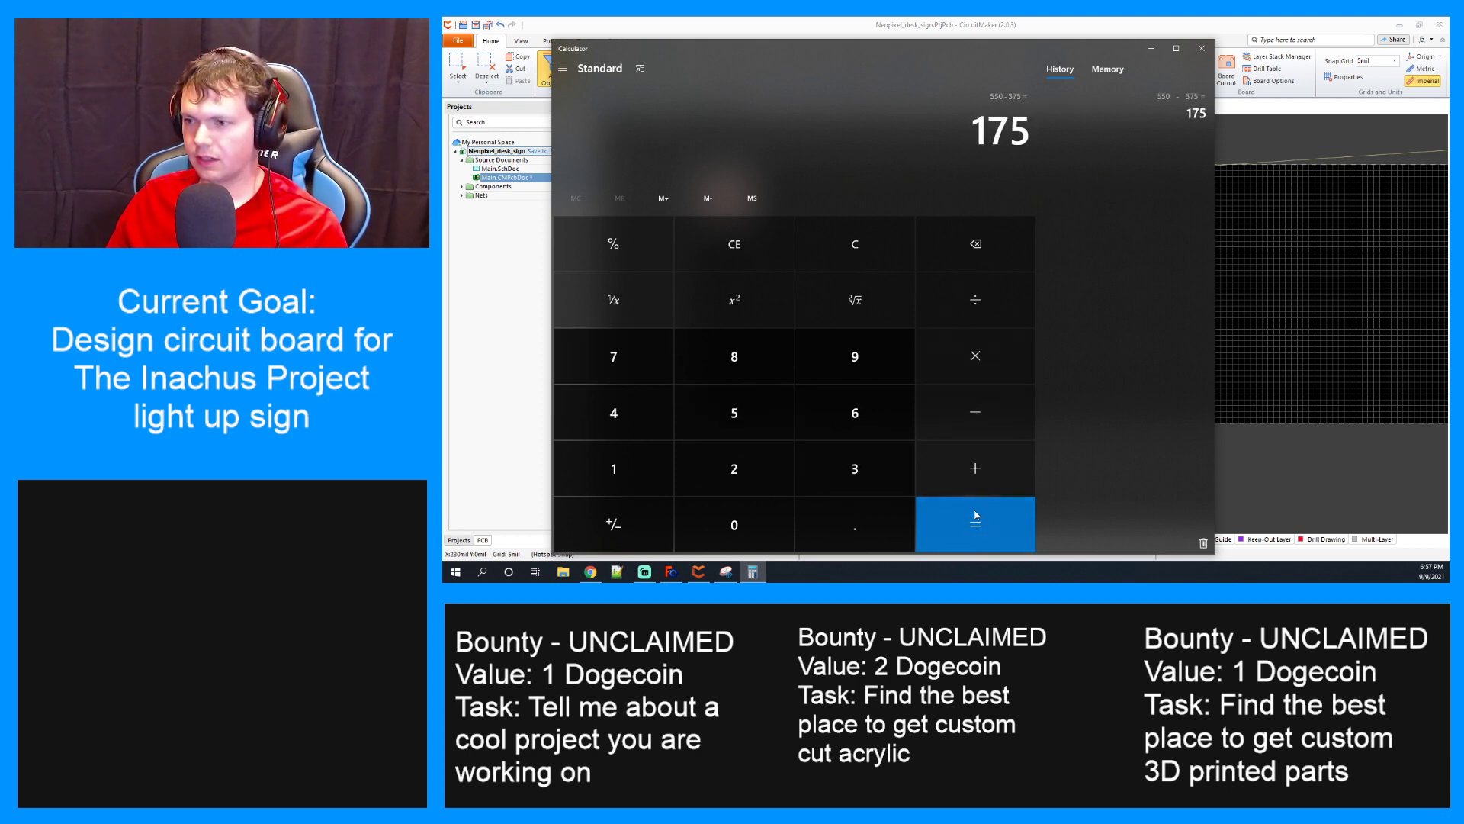
click(1151, 48)
Set the M1 pad's Y position to 175 mil in CircuitMaker and check its clearance from the board's lower edge
double_click(731, 194)
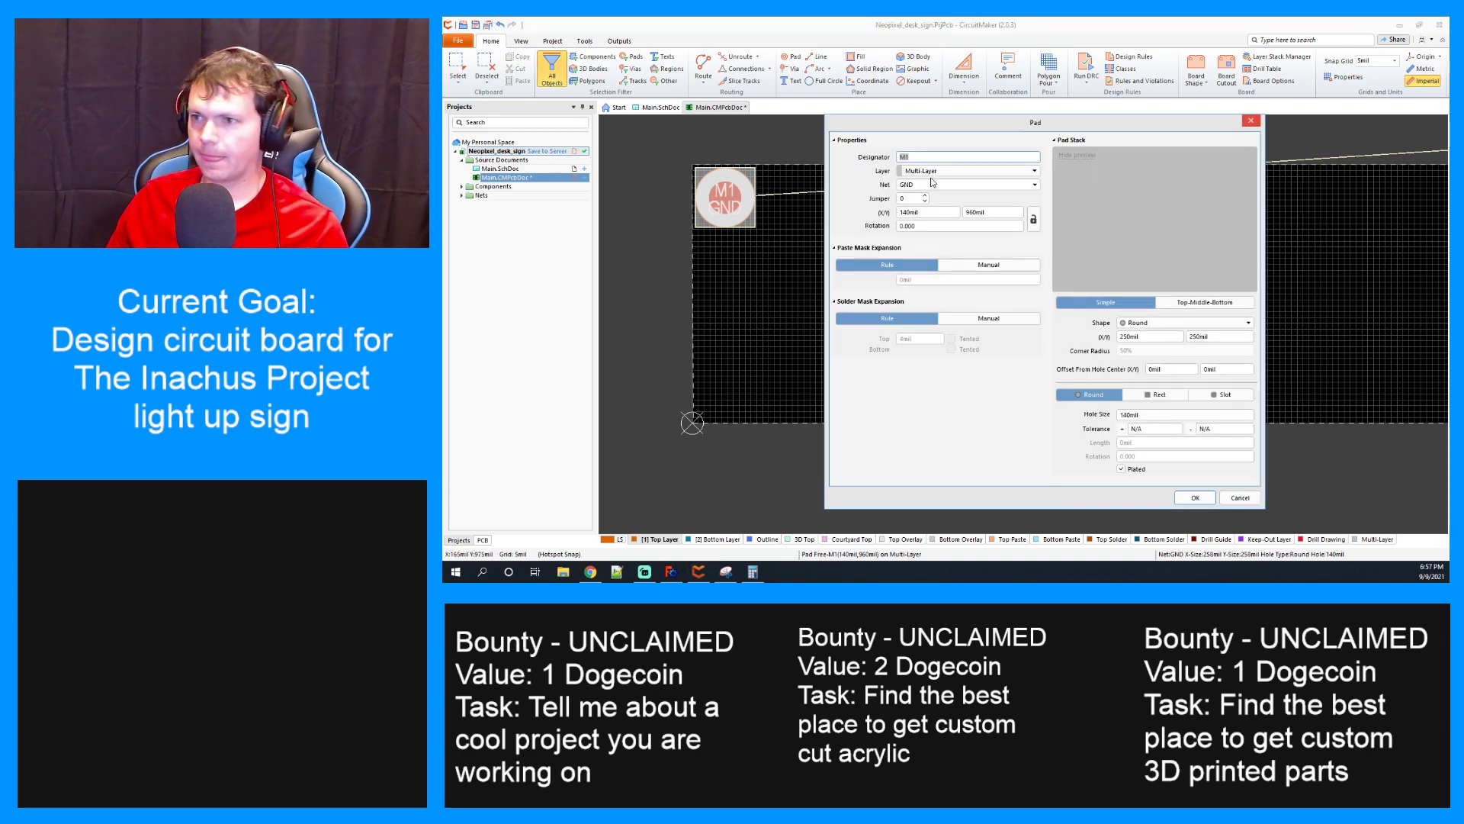
double_click(973, 212)
text(17)
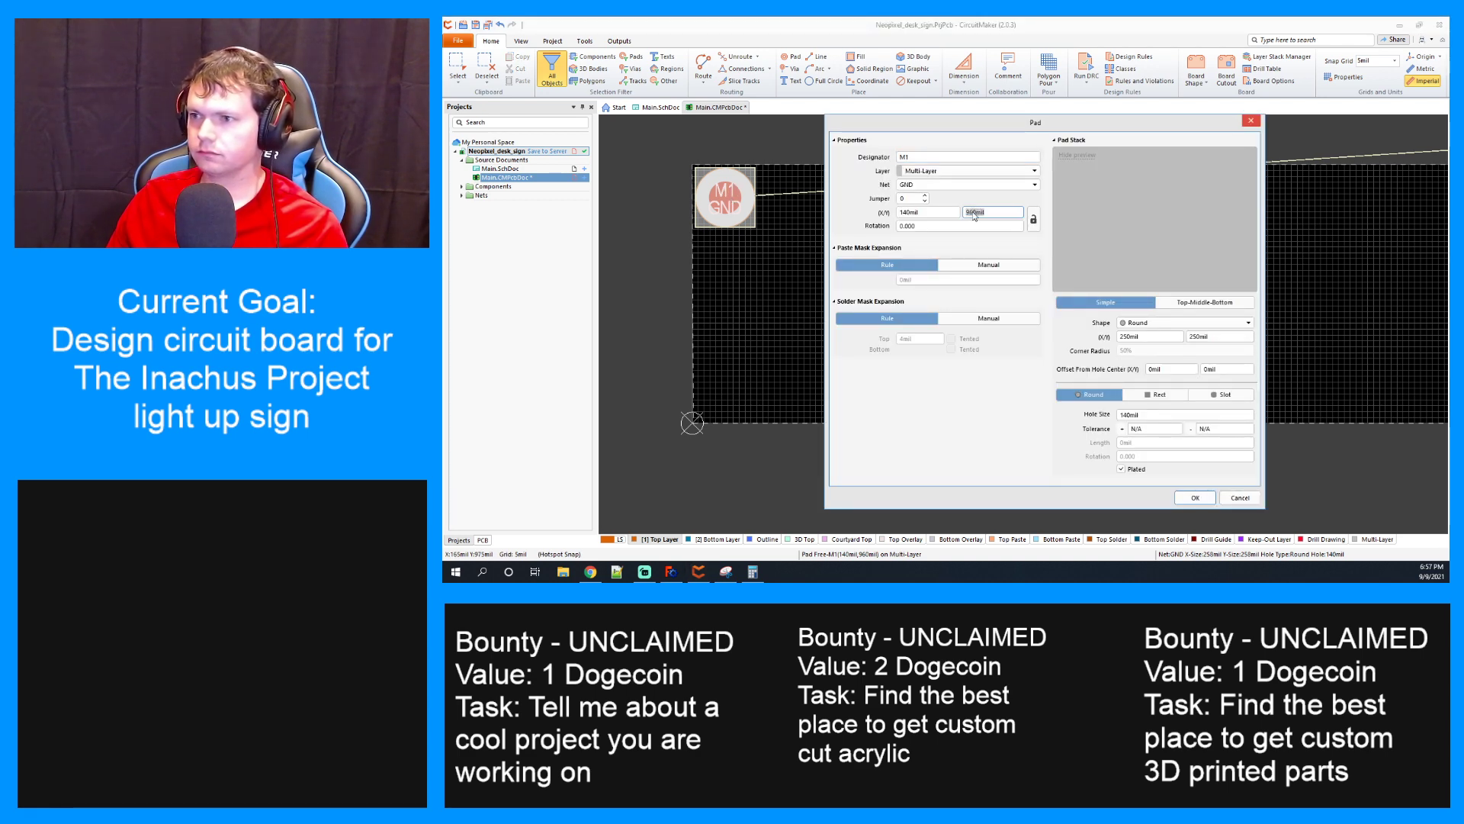
text(5)
key(Return)
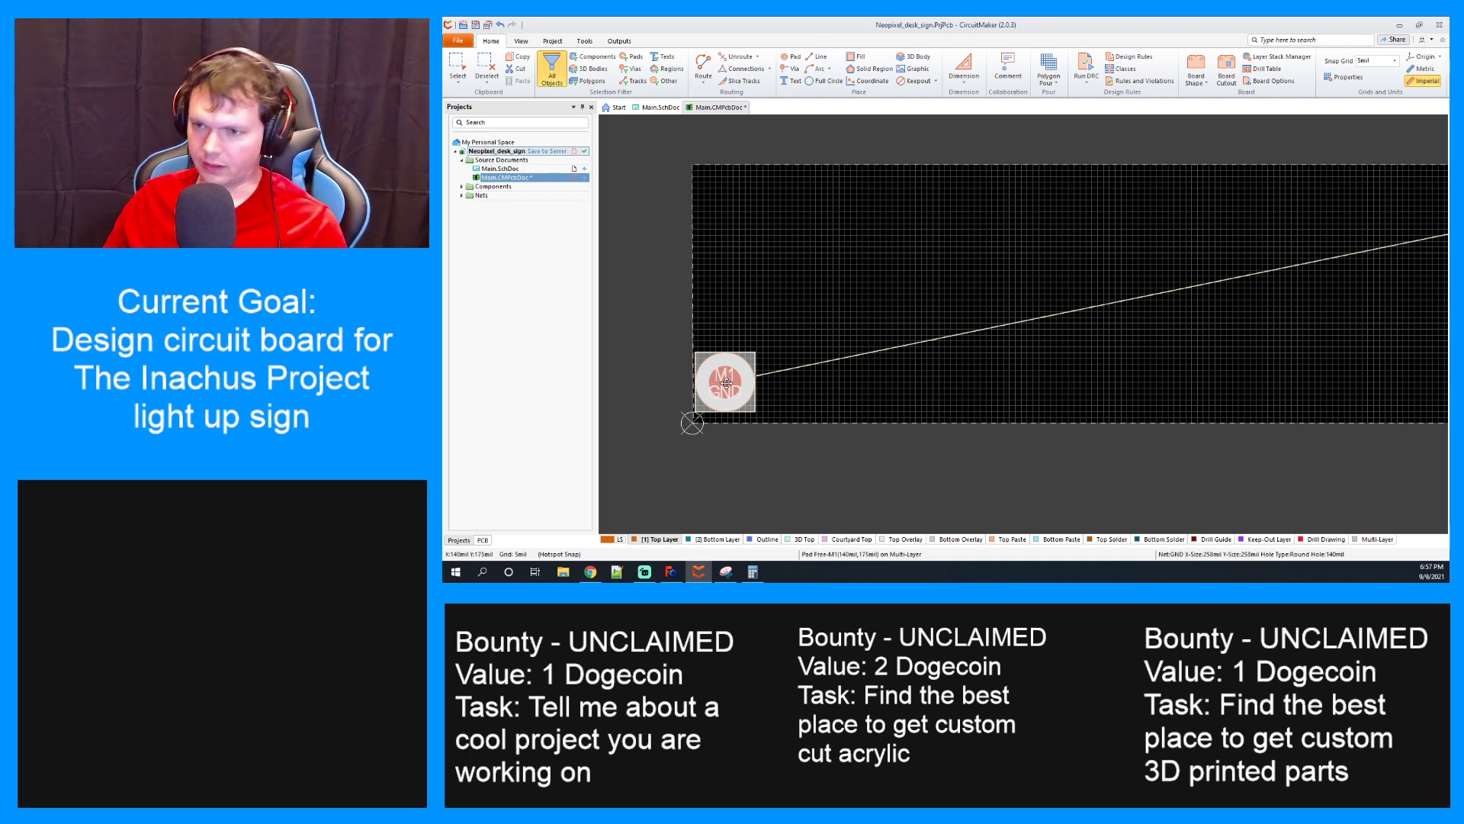
ctrl+scroll(714, 431, up, 4)
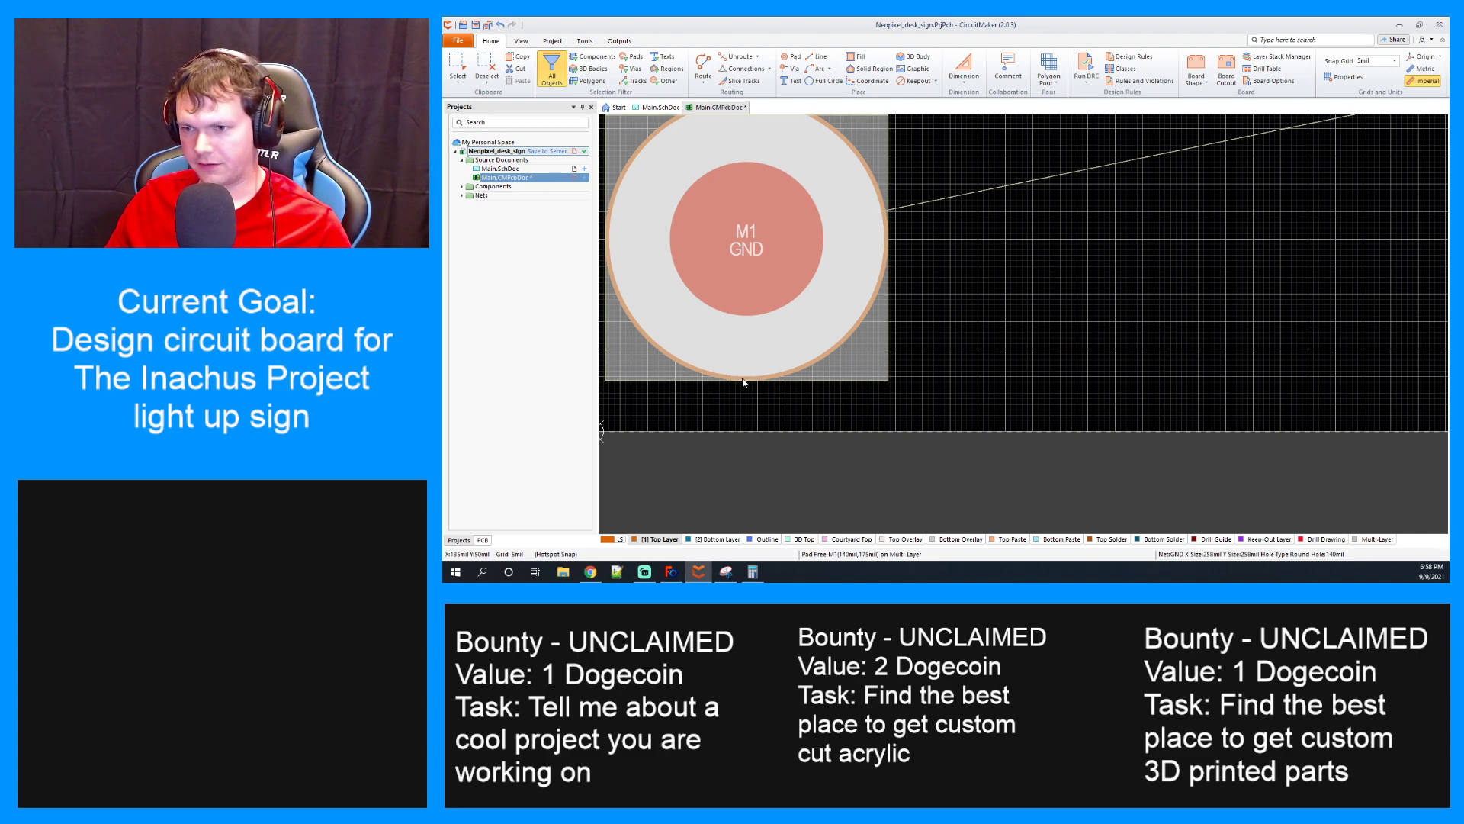
ctrl+scroll(751, 414, down, 3)
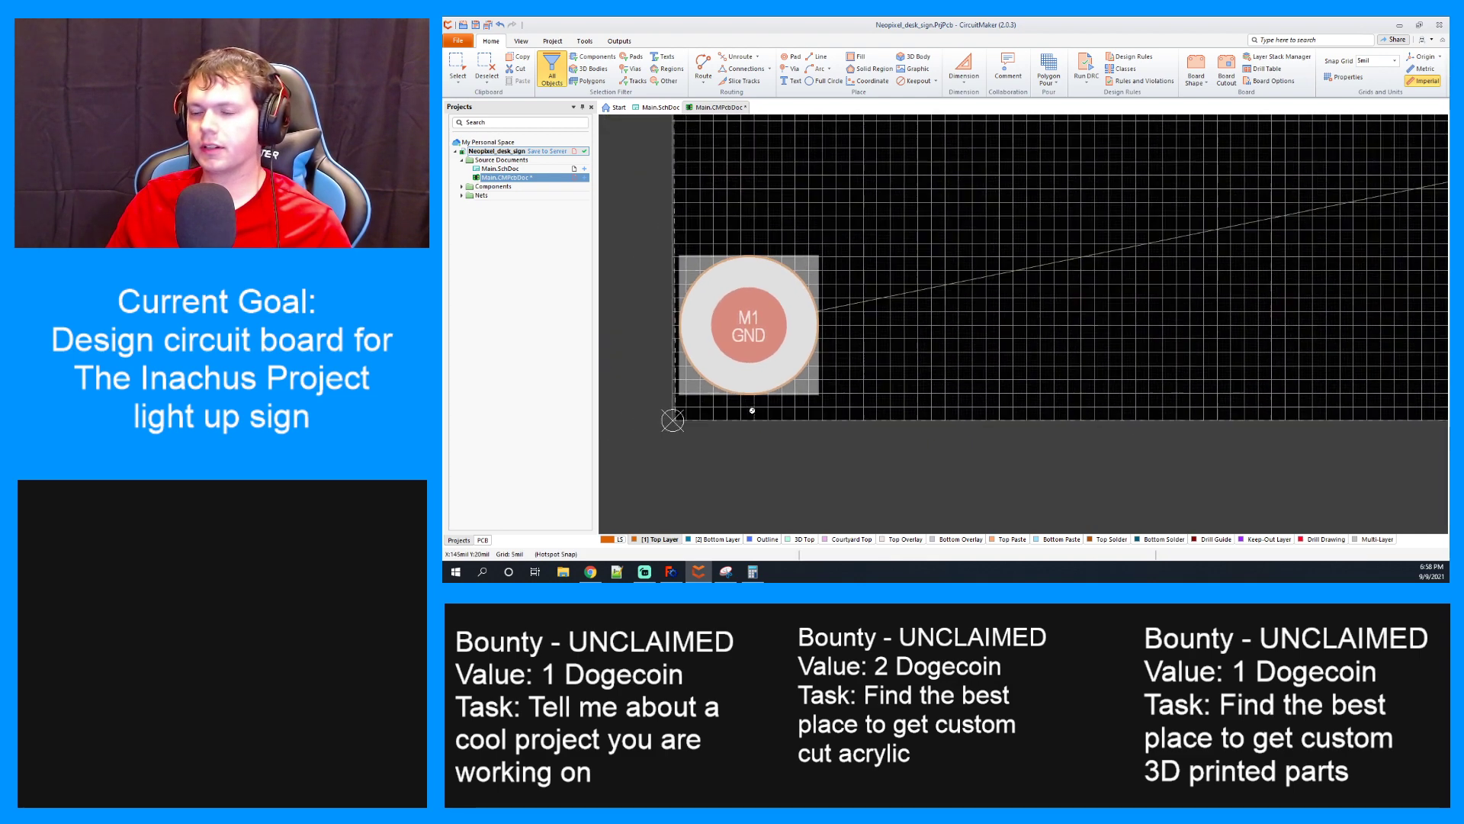
ctrl+scroll(755, 369, down, 2)
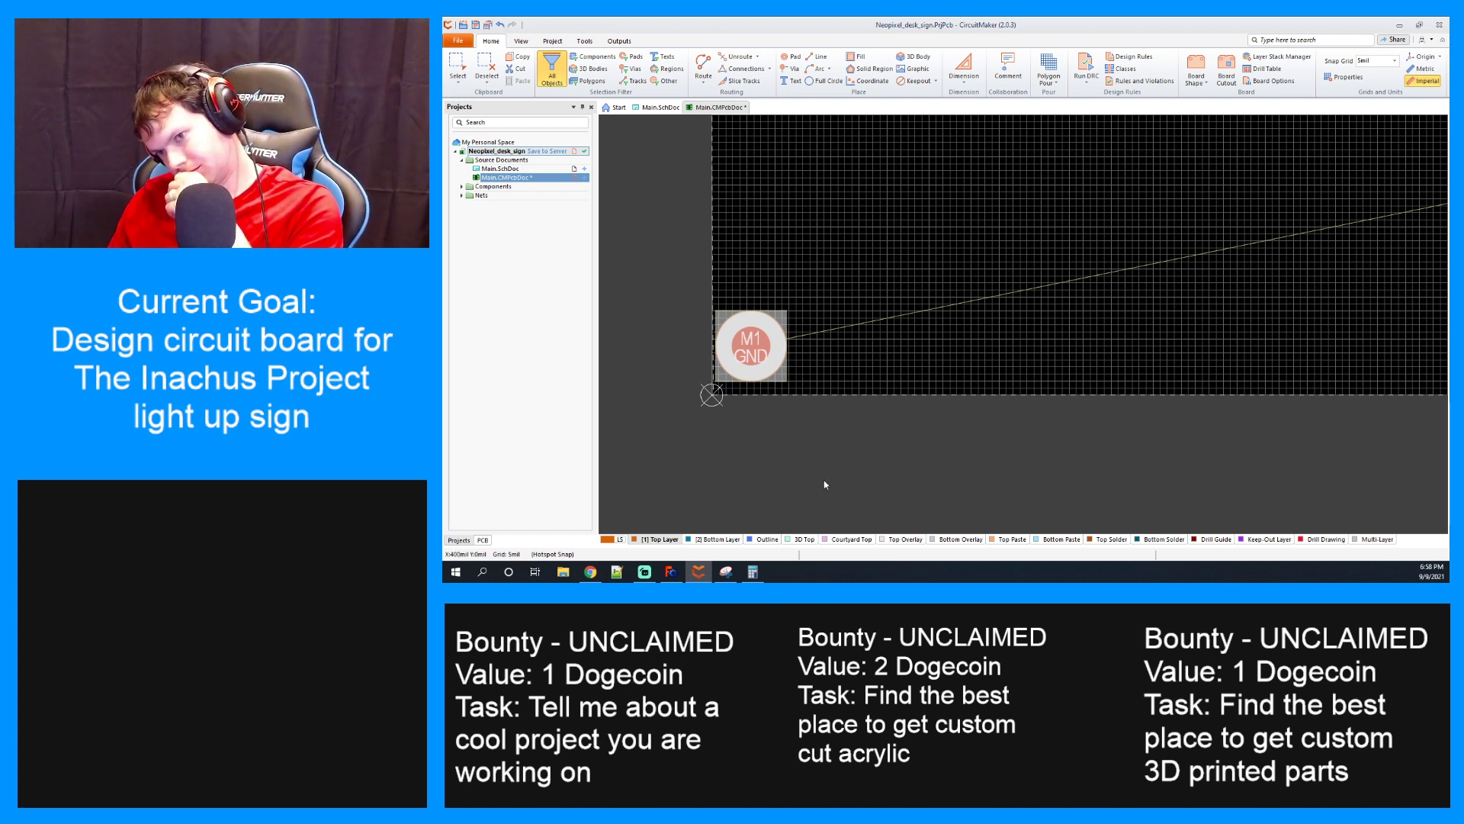
Set the M1 pad's X position to 175 mil
double_click(752, 352)
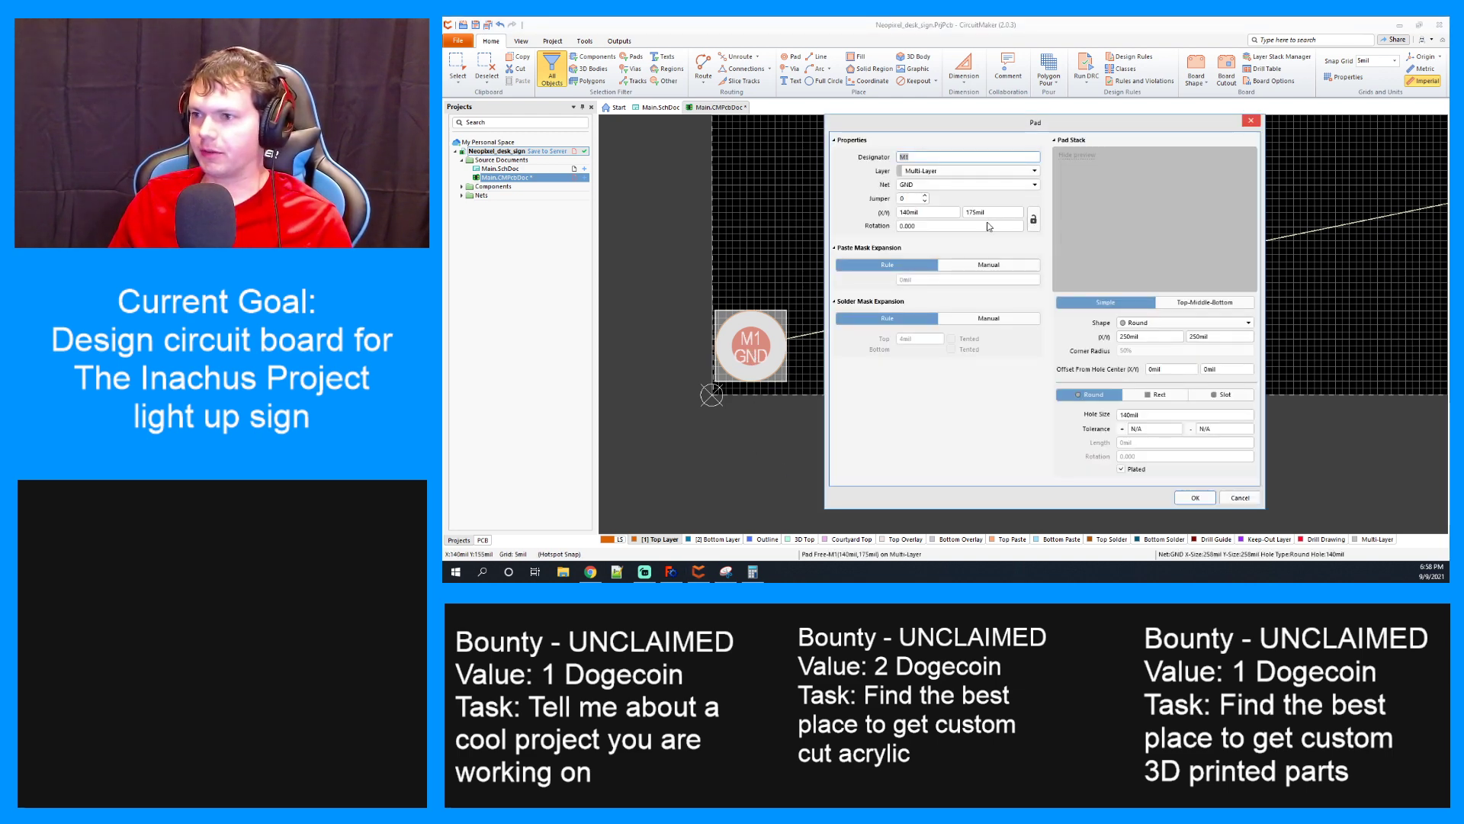
double_click(915, 213)
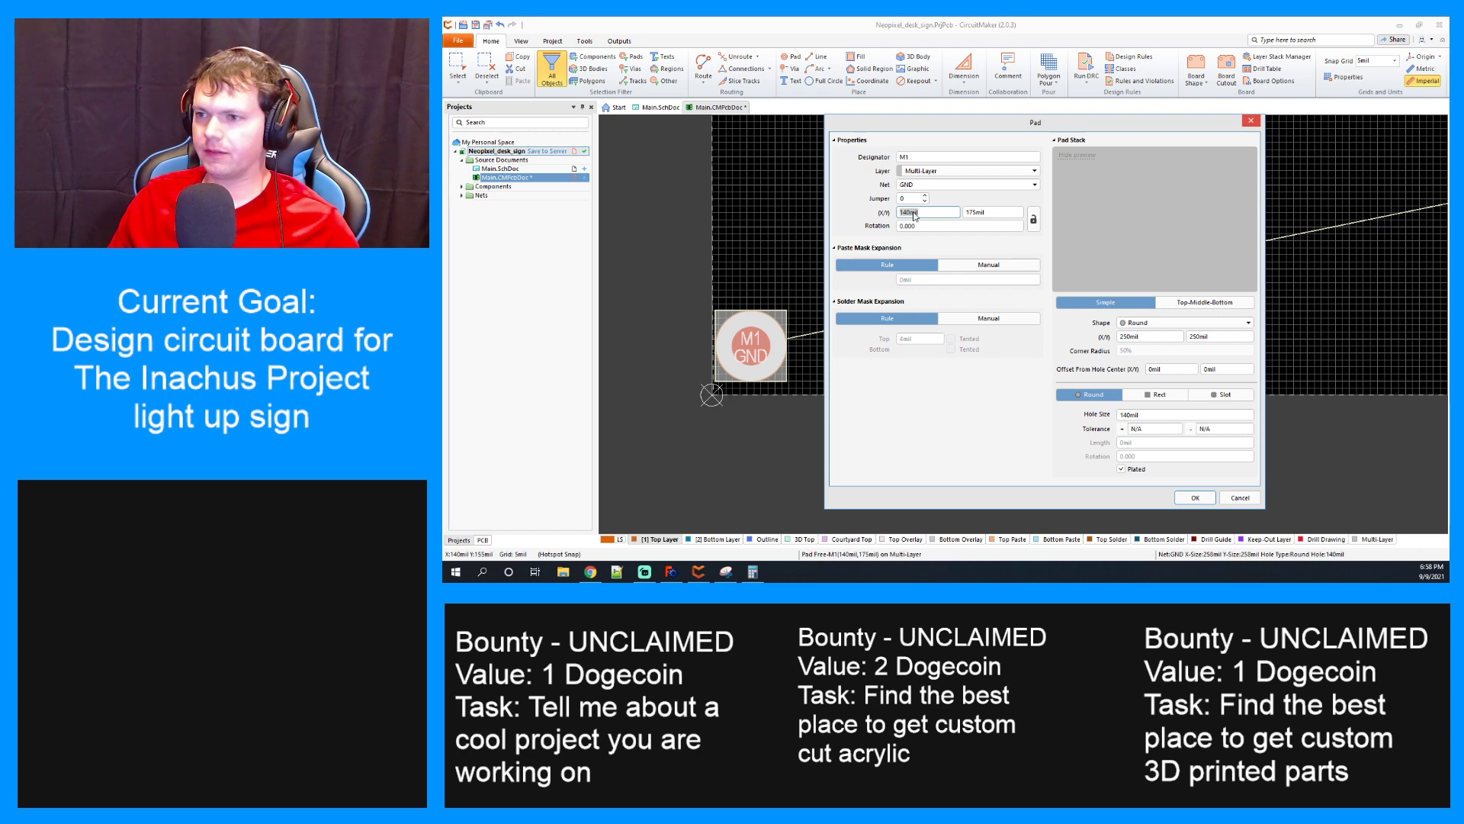
text(1)
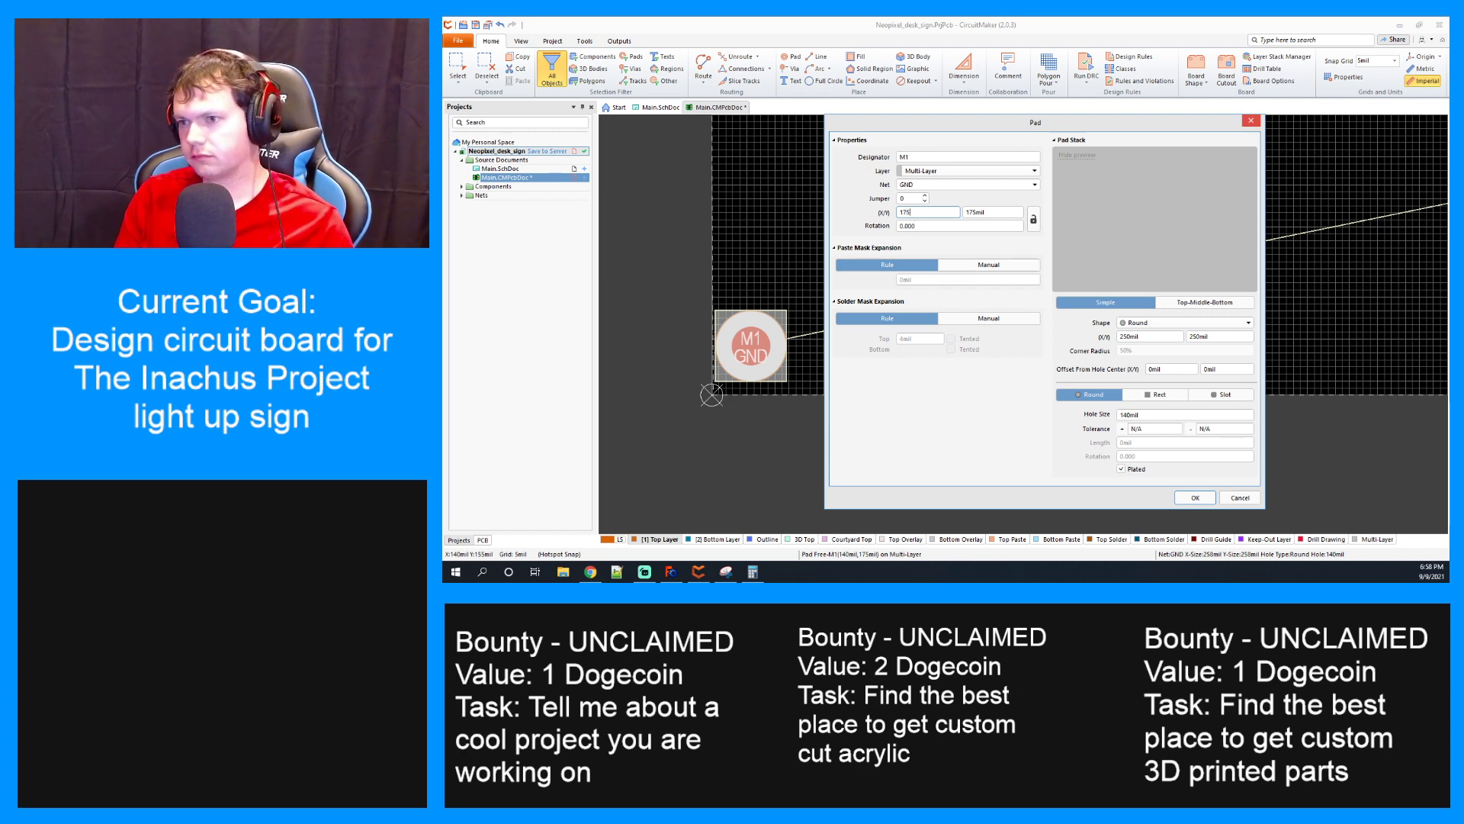
text(75)
key(Return)
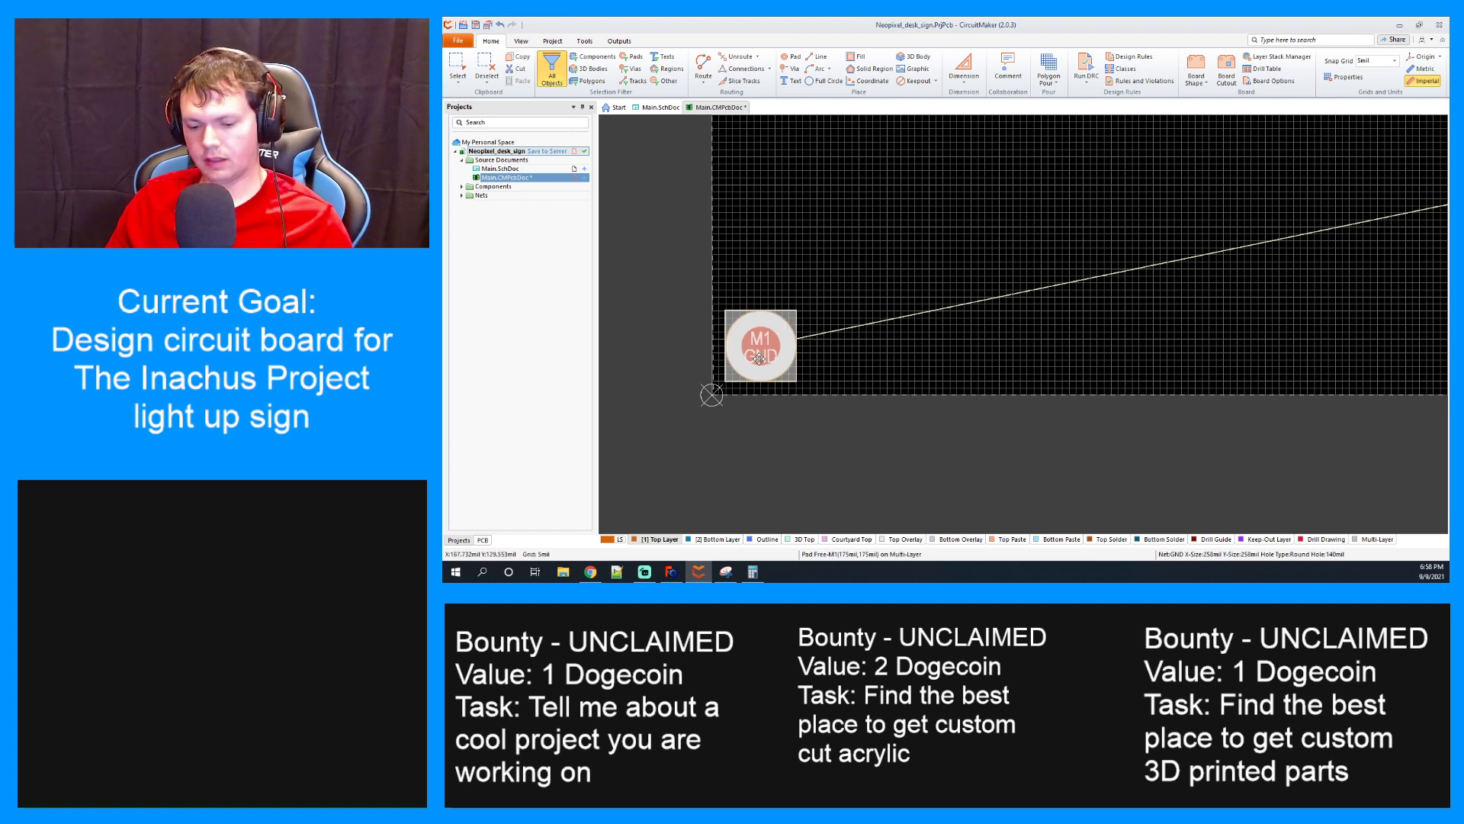
Copy the M1 pad using its center as reference point and paste a duplicate near the board's upper-left corner
key(ctrl+c)
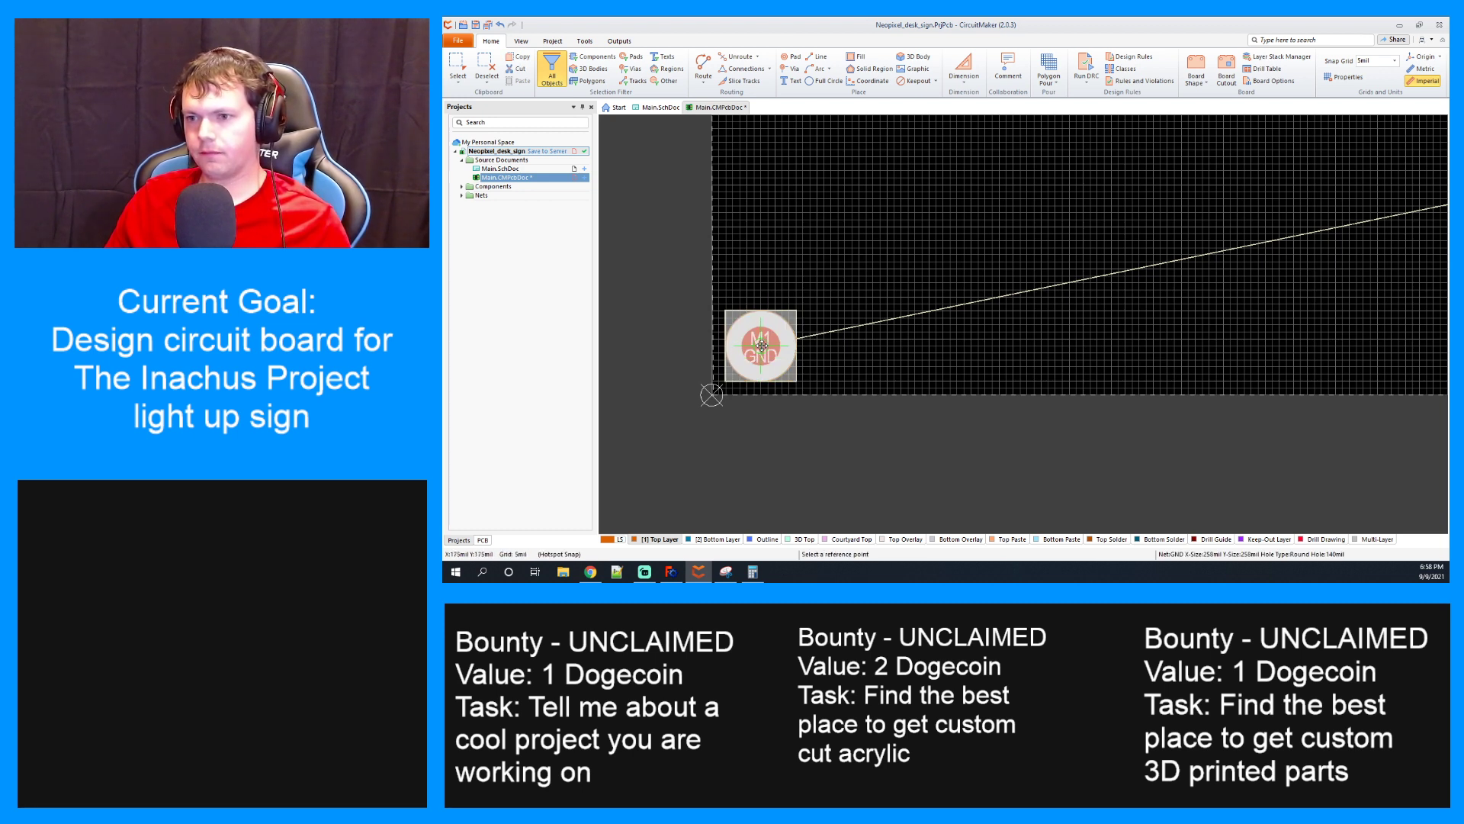
click(762, 345)
key(ctrl+v)
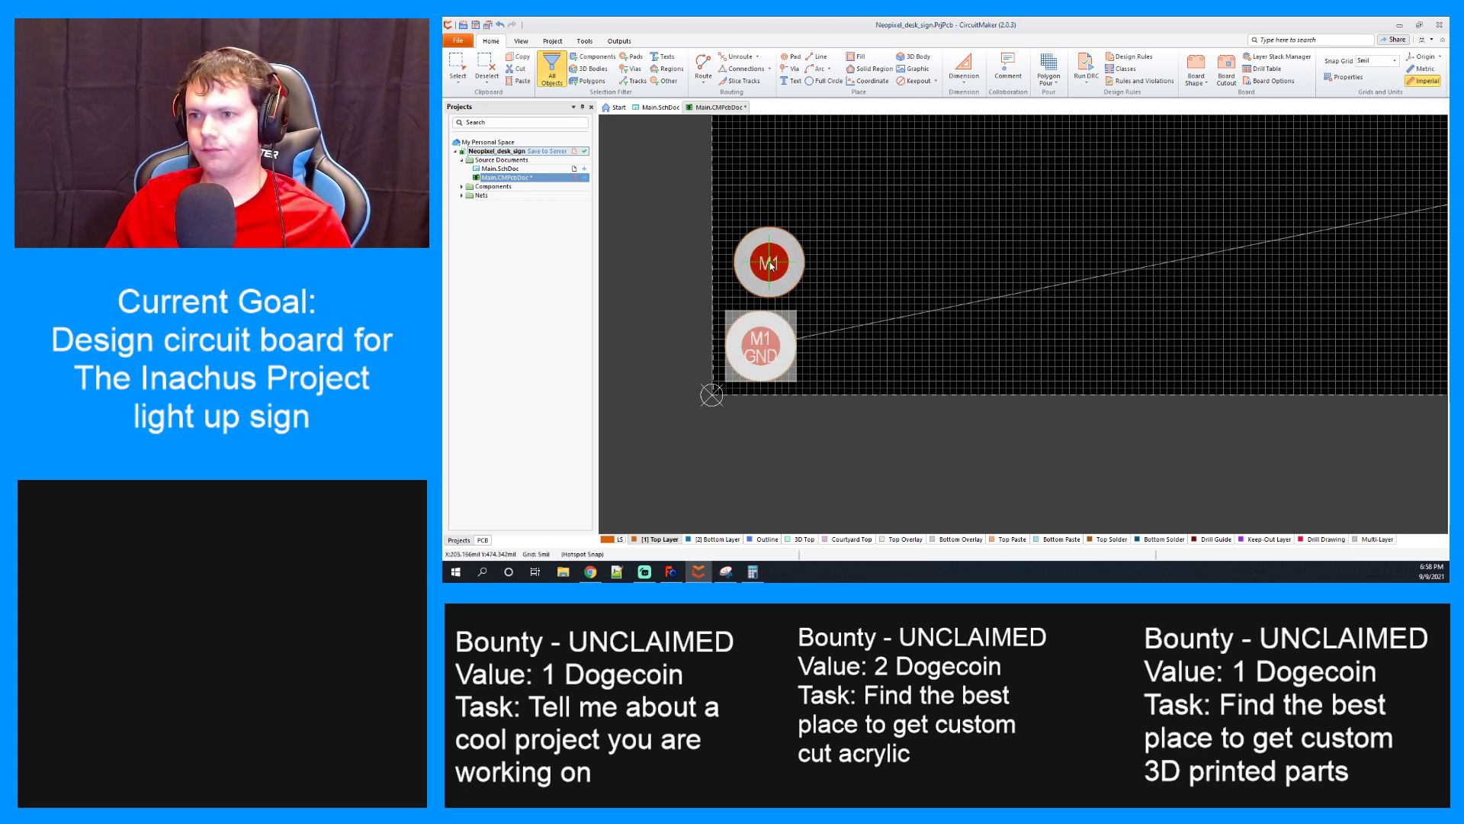
ctrl+scroll(768, 221, down, 2)
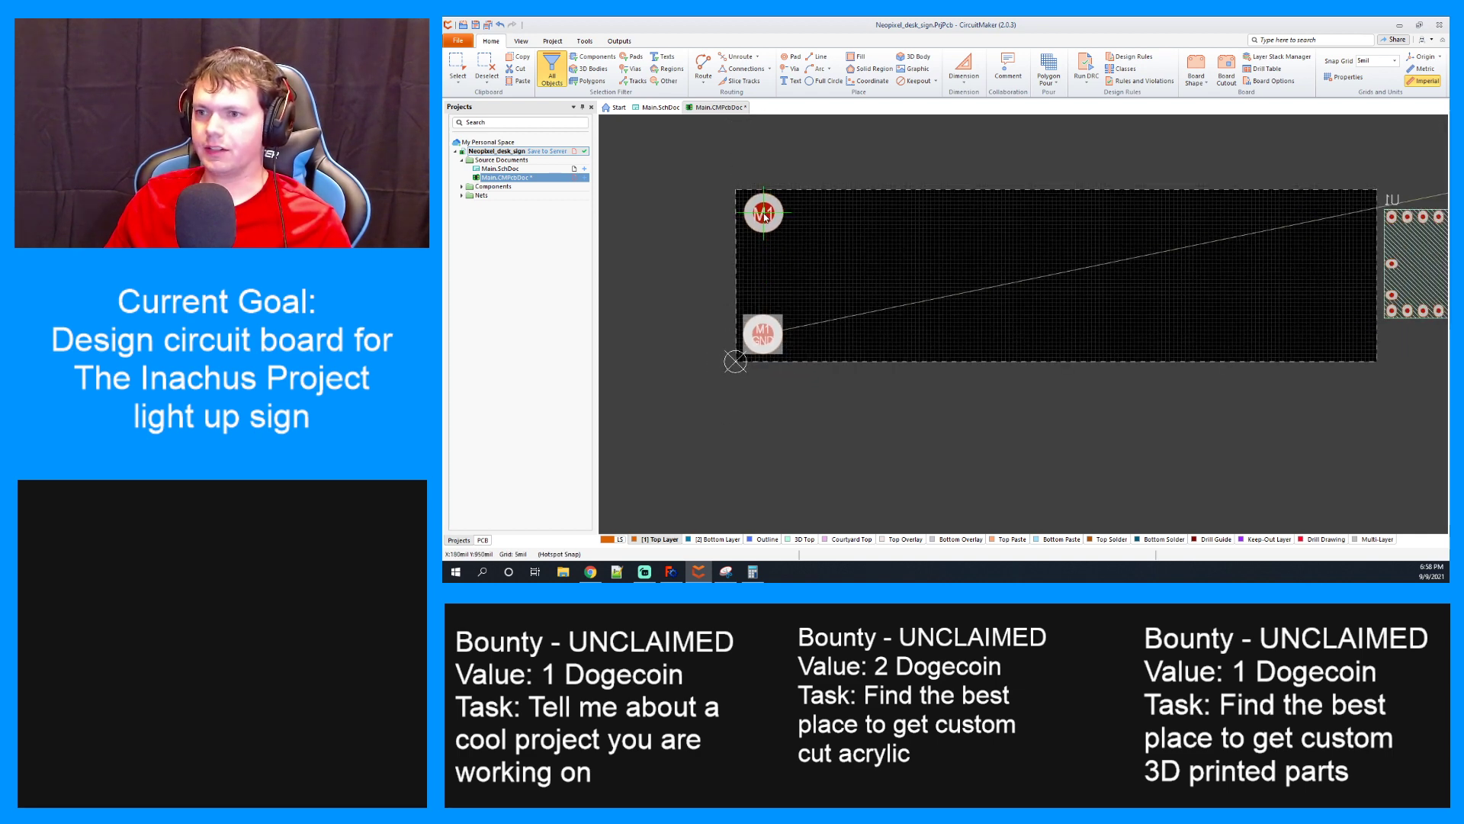
Change the duplicated pad's designator to M2 and set its position to X 175 mil, Y 925 mil
double_click(761, 206)
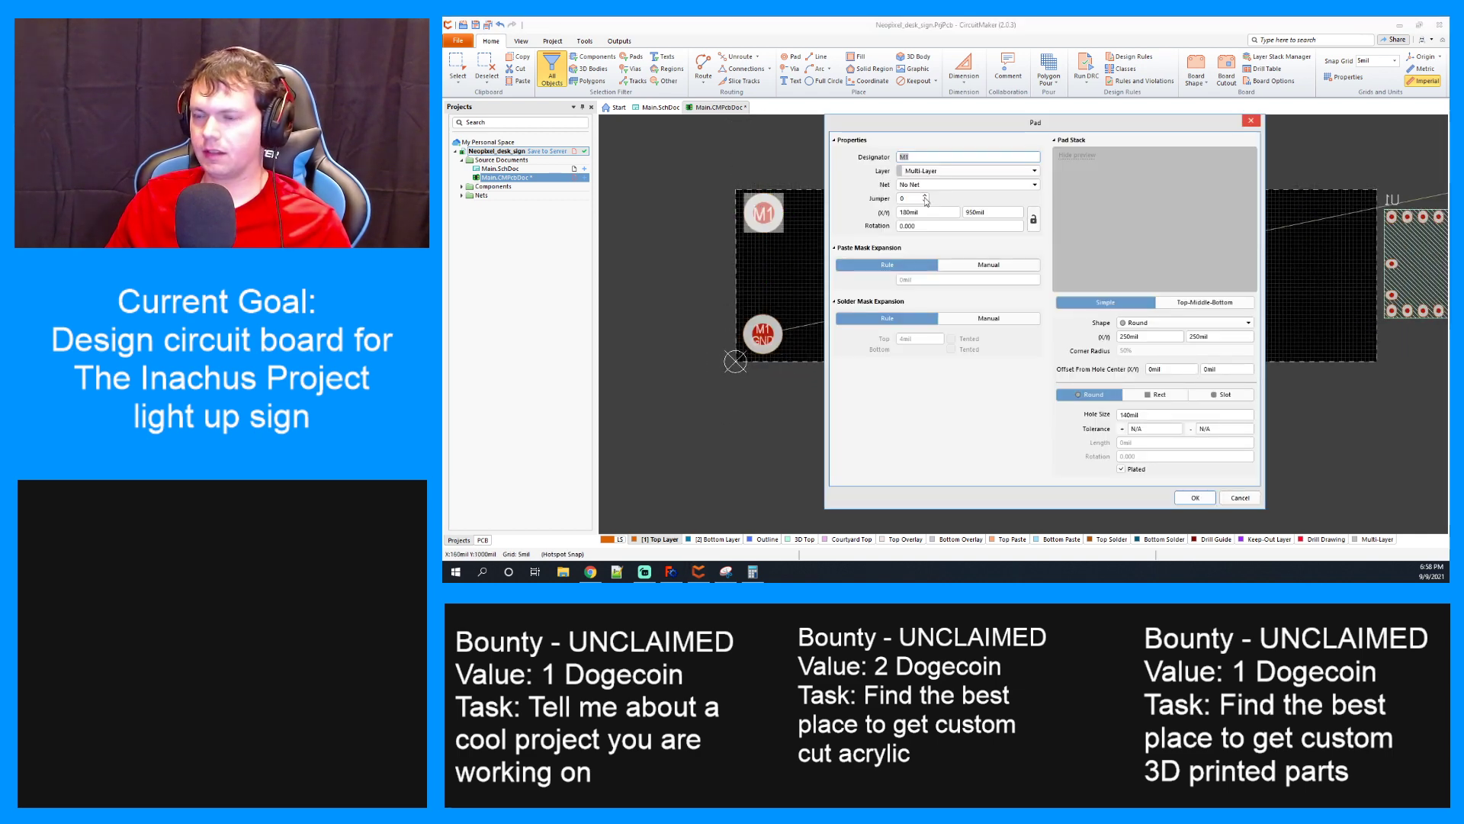
text(M2)
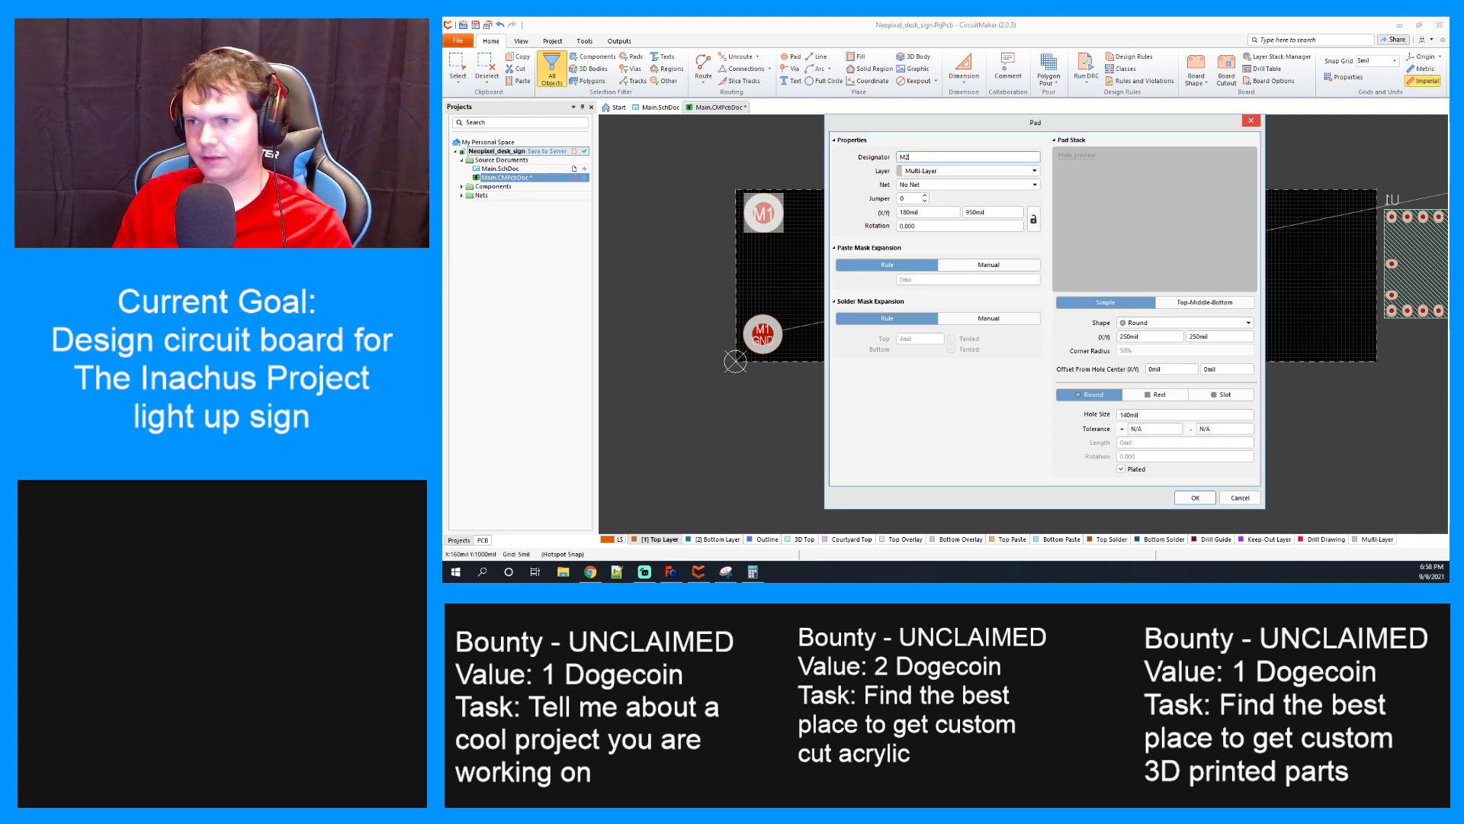
double_click(913, 214)
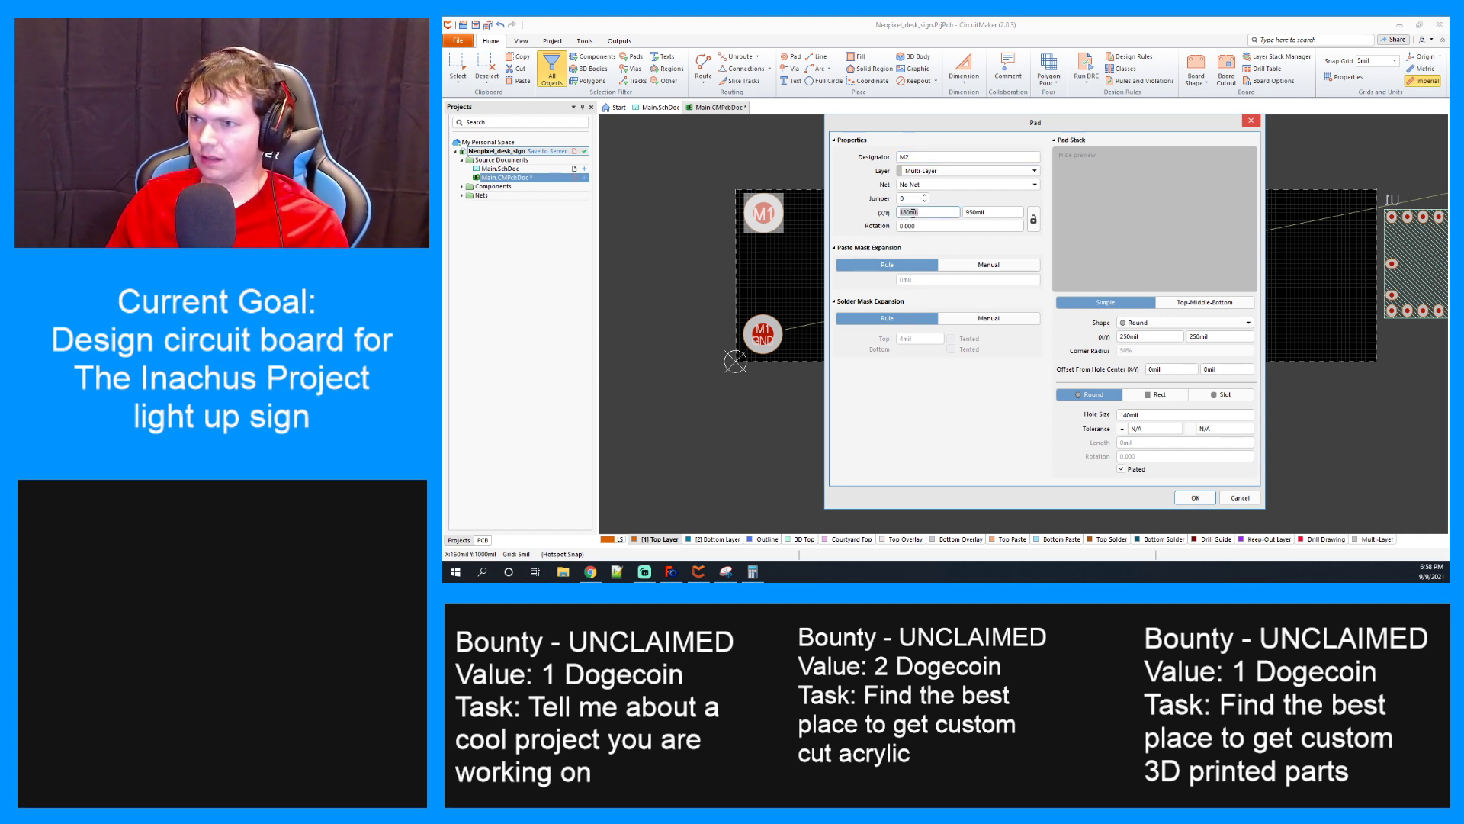
text(175)
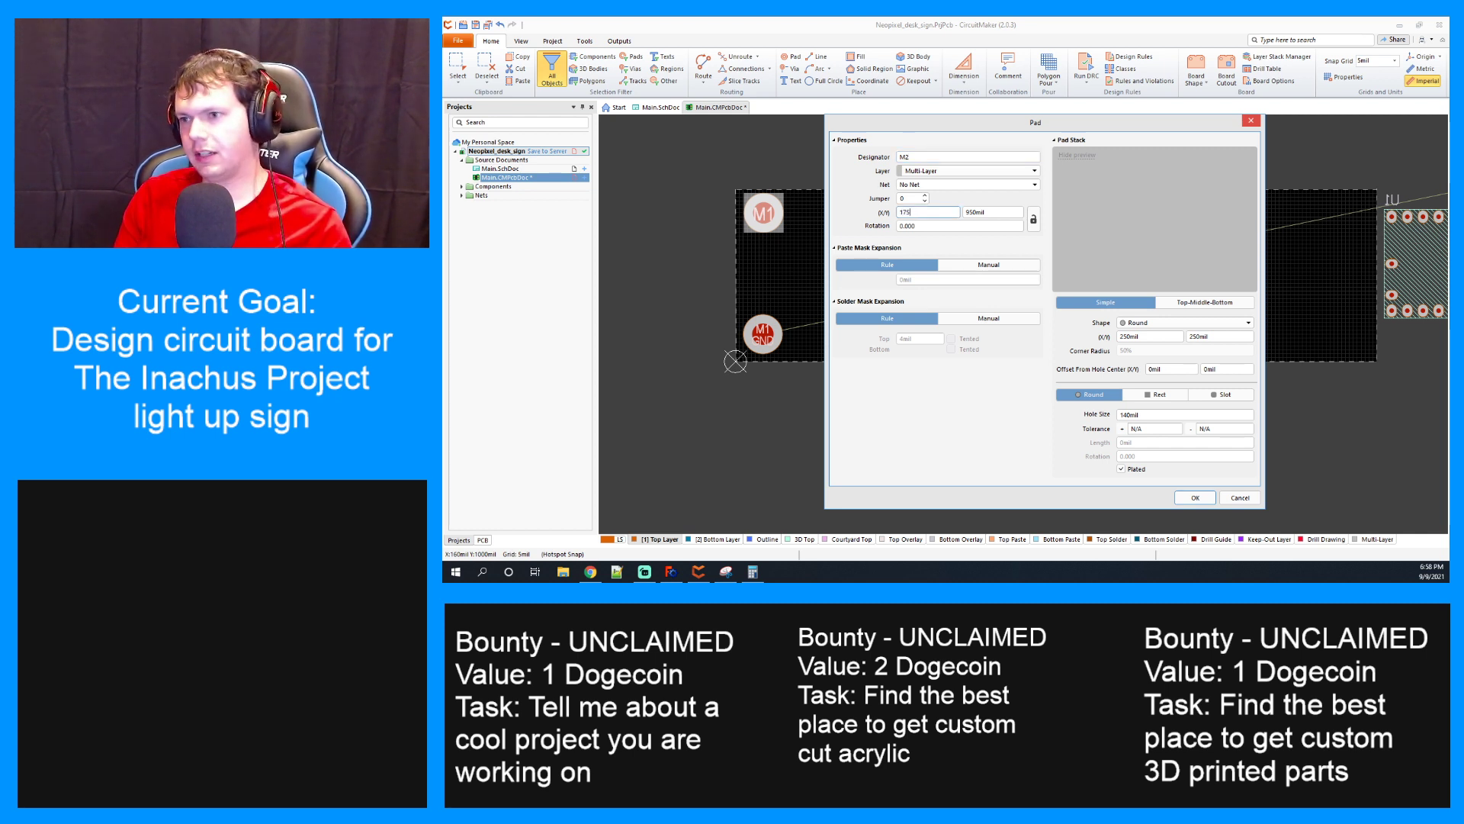
double_click(981, 213)
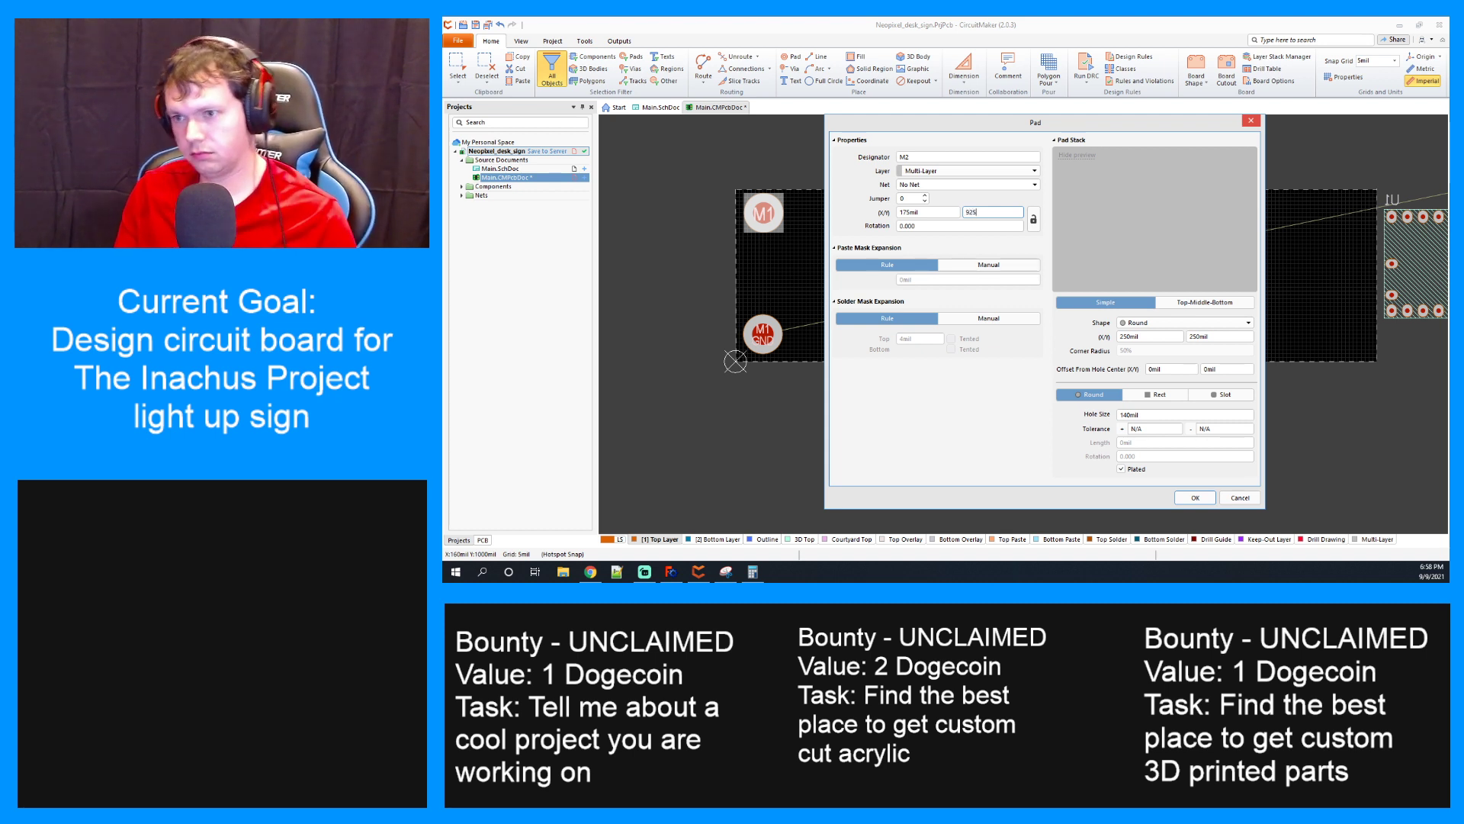
key(Return)
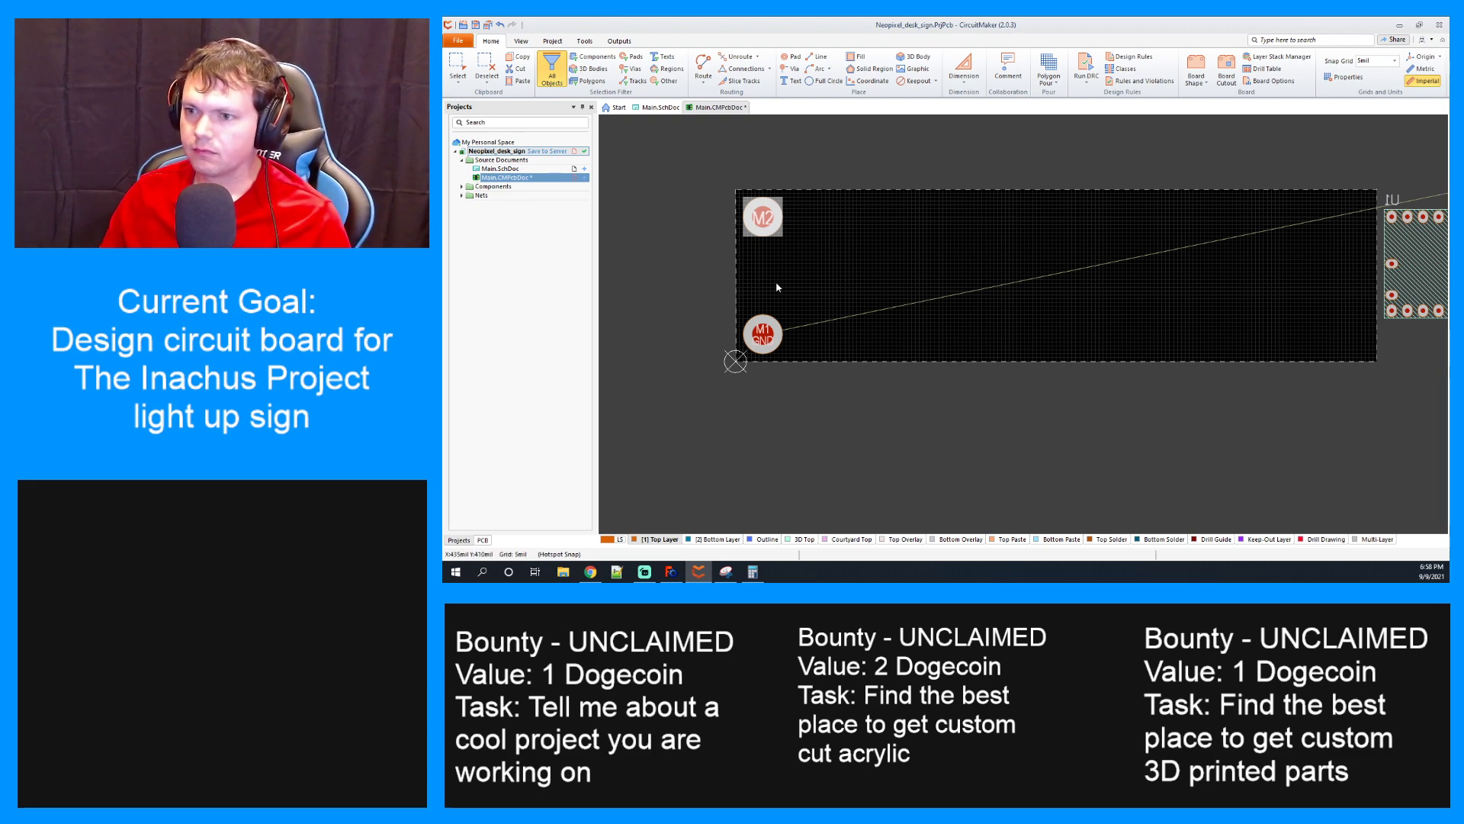
Assign the M2 mounting pad to the GND net
ctrl+scroll(768, 209, up, 3)
ctrl+scroll(769, 210, down, 2)
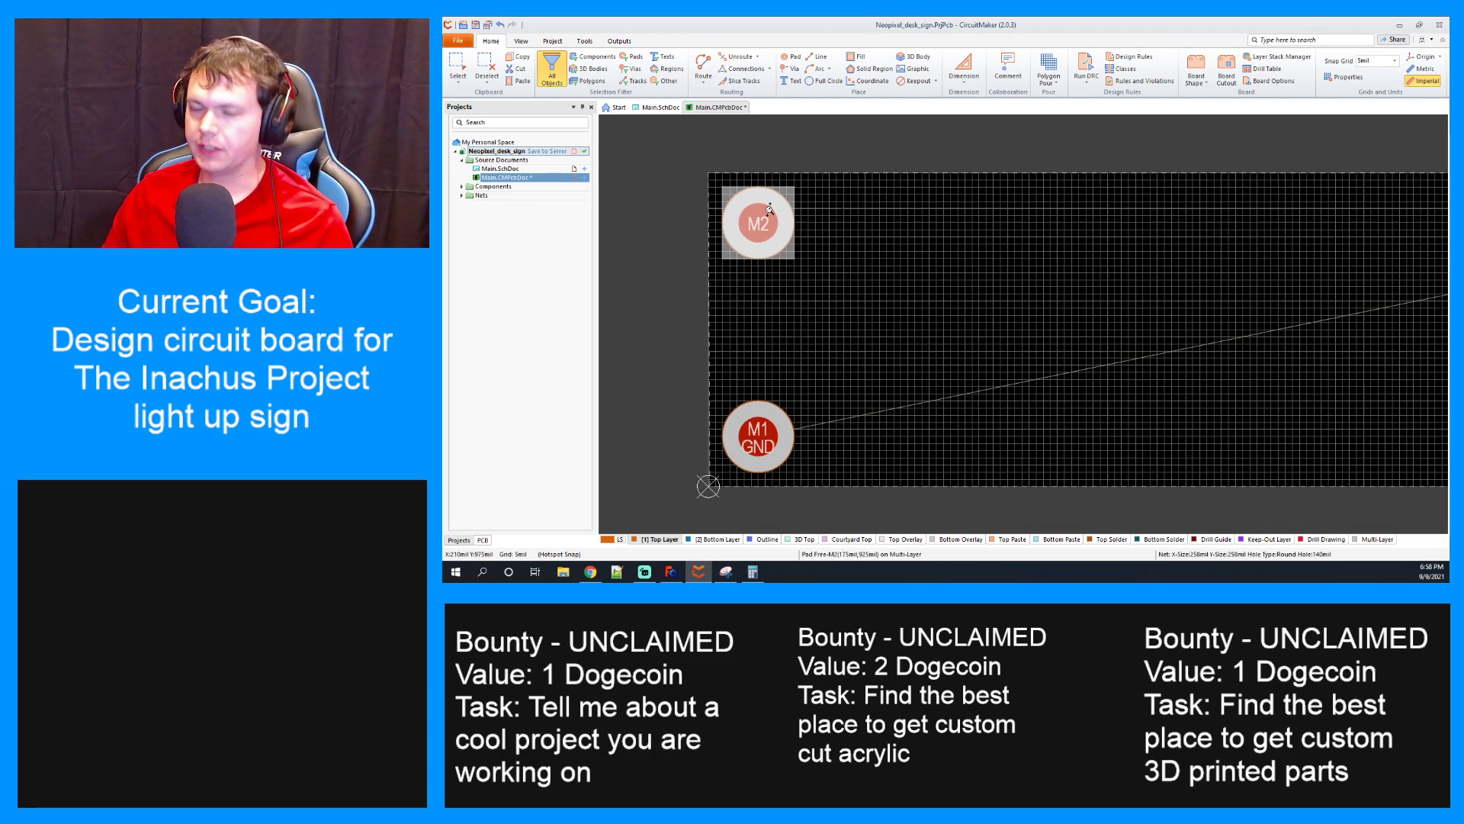
ctrl+scroll(863, 363, down, 1)
scroll(861, 361, up, 1)
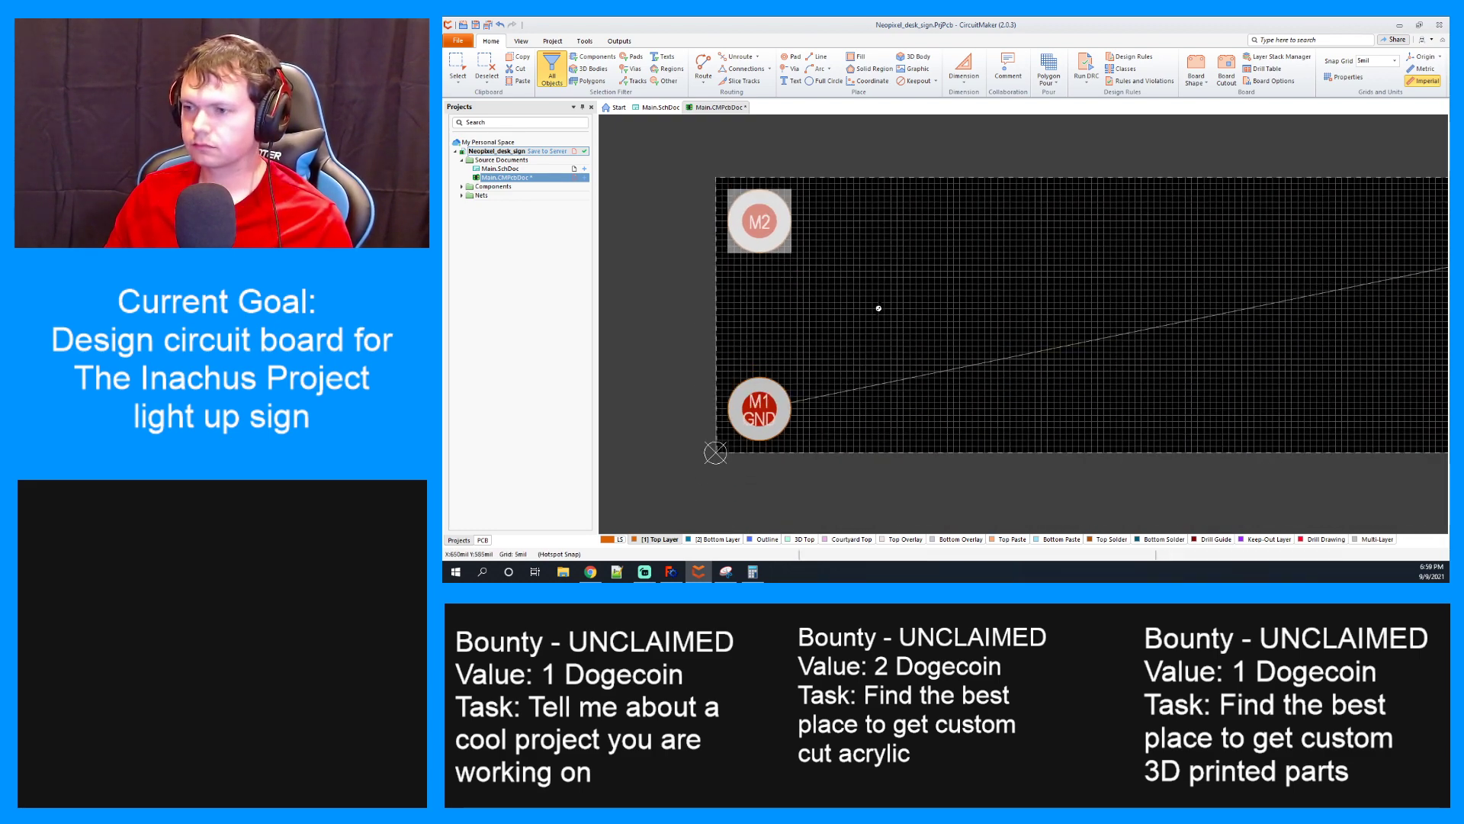
ctrl+scroll(876, 307, down, 1)
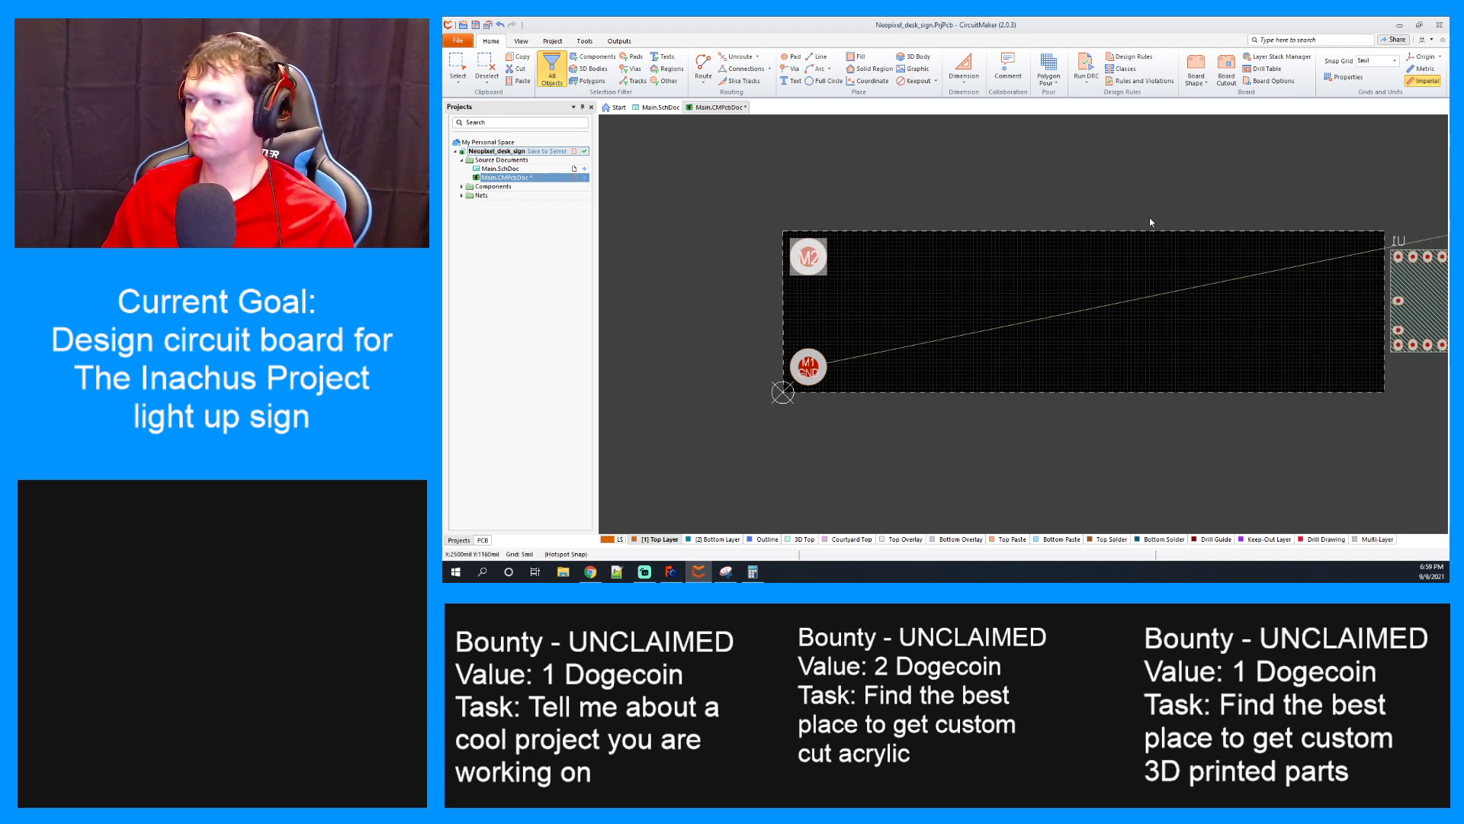
double_click(815, 265)
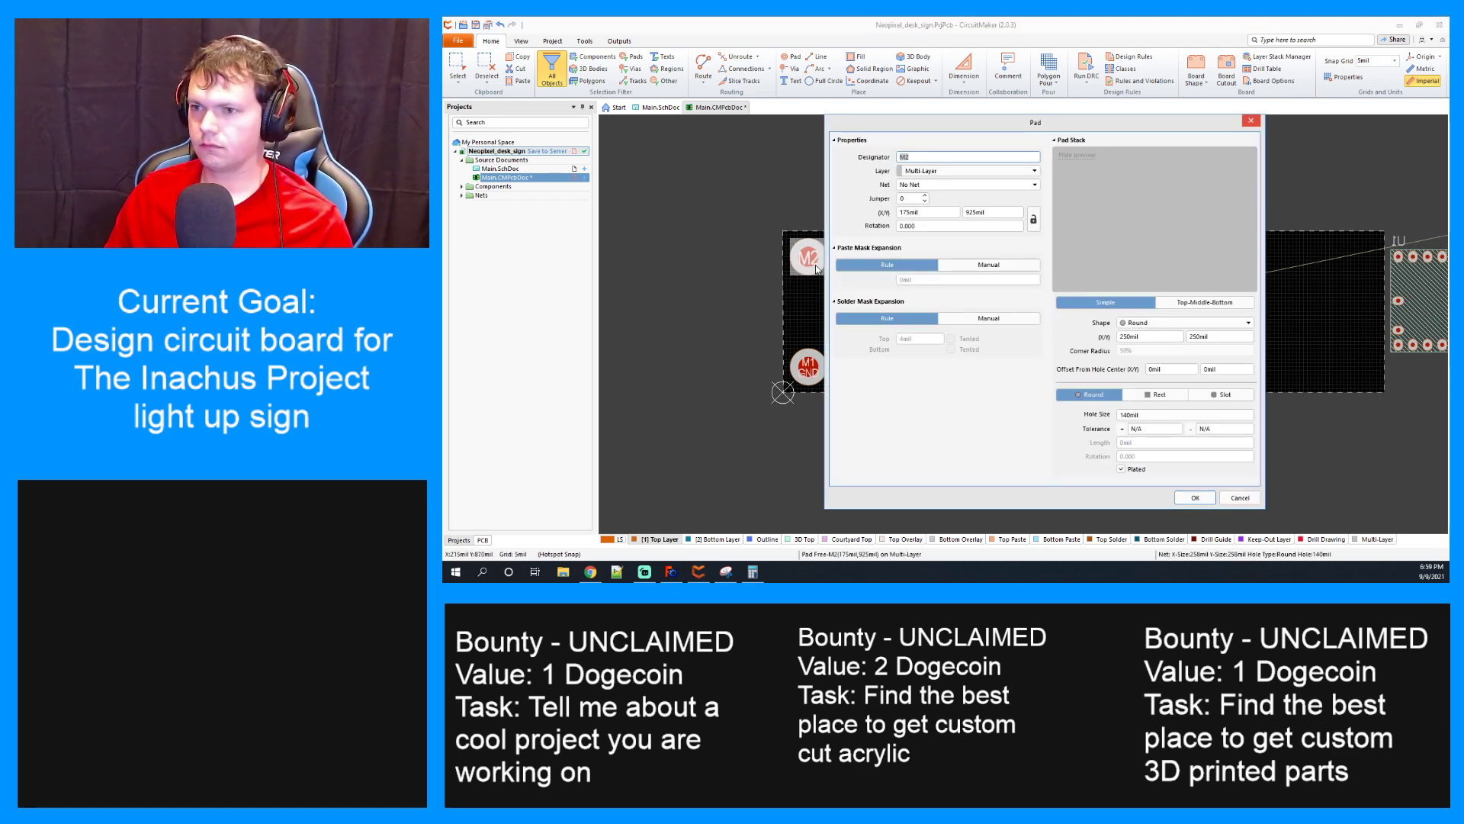
click(1034, 185)
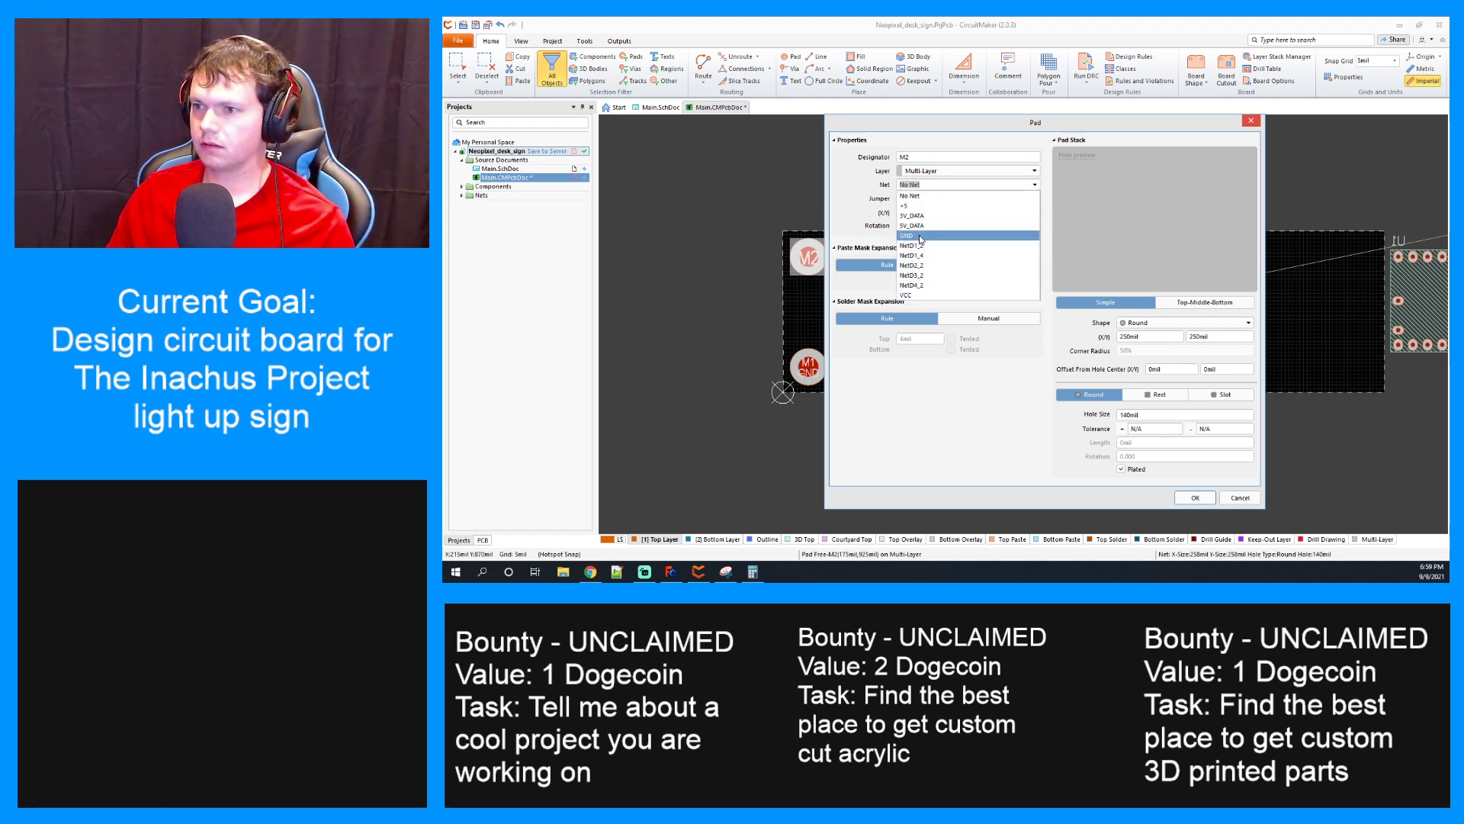
click(923, 235)
click(1193, 497)
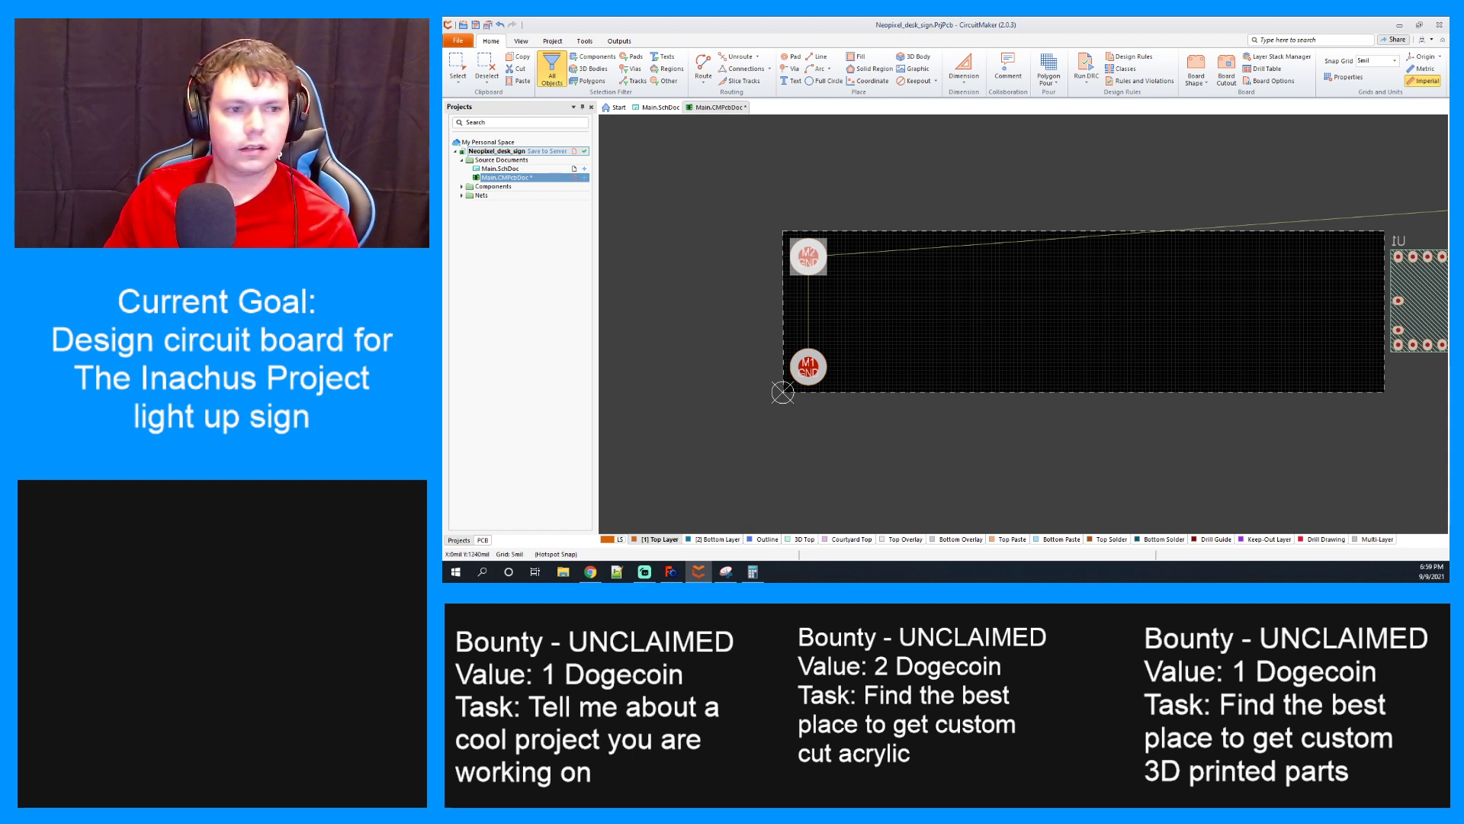
Paste two more copies of the M1 pad near the board's lower-right and upper-right corners
key(ctrl+v)
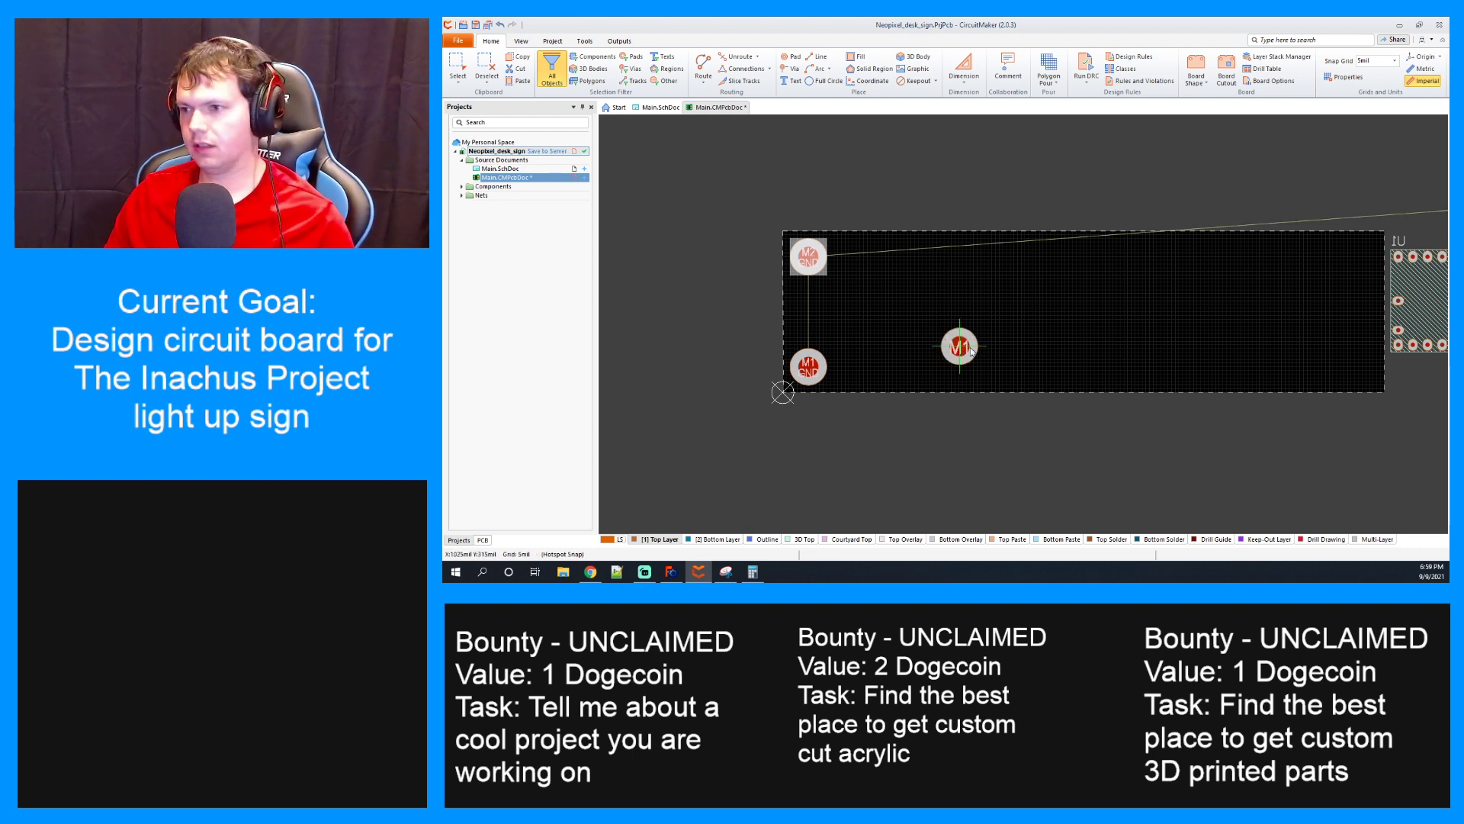
click(1355, 365)
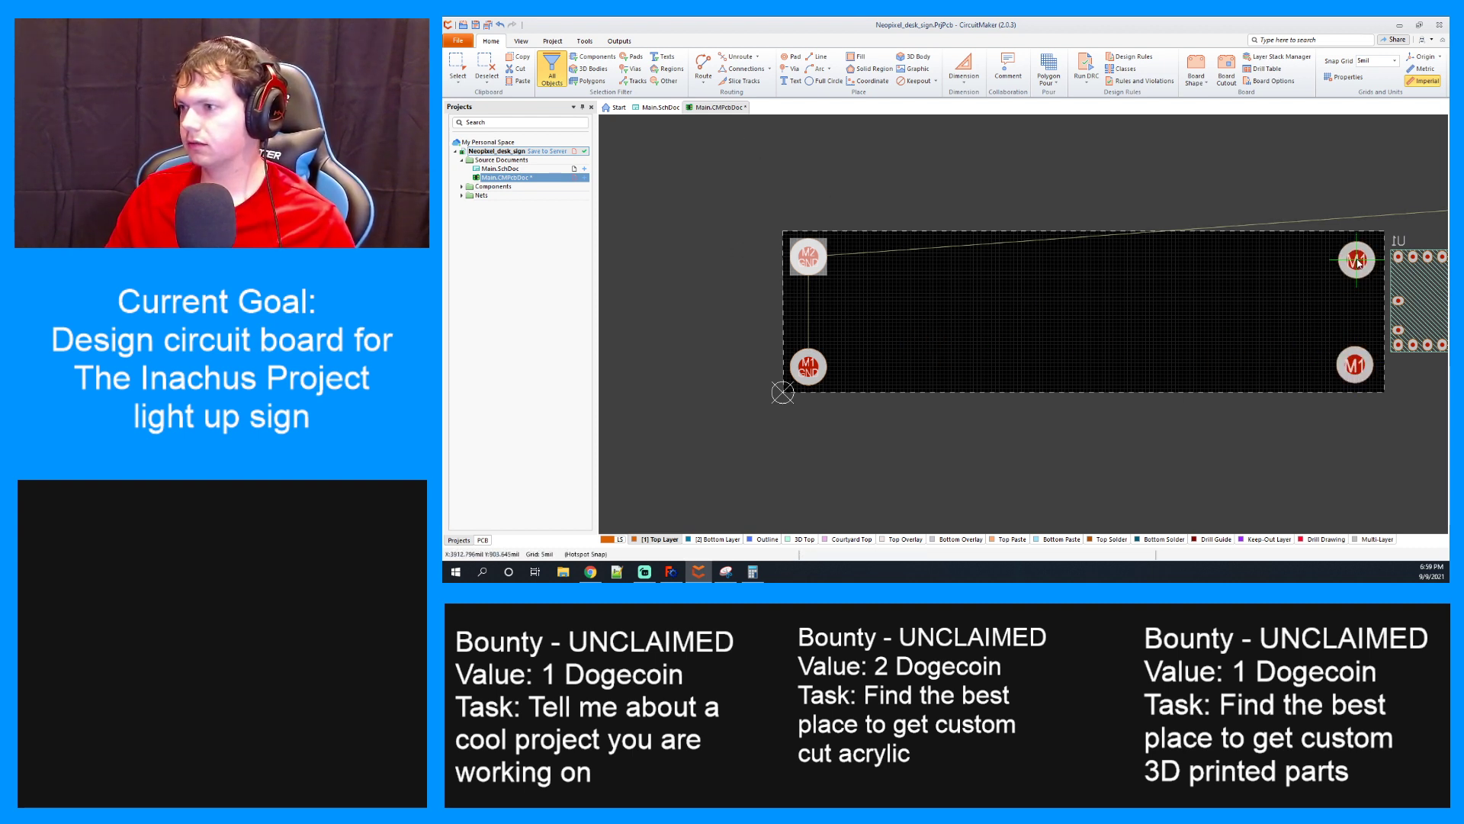
key(Escape)
click(1355, 262)
ctrl+scroll(1303, 397, up, 1)
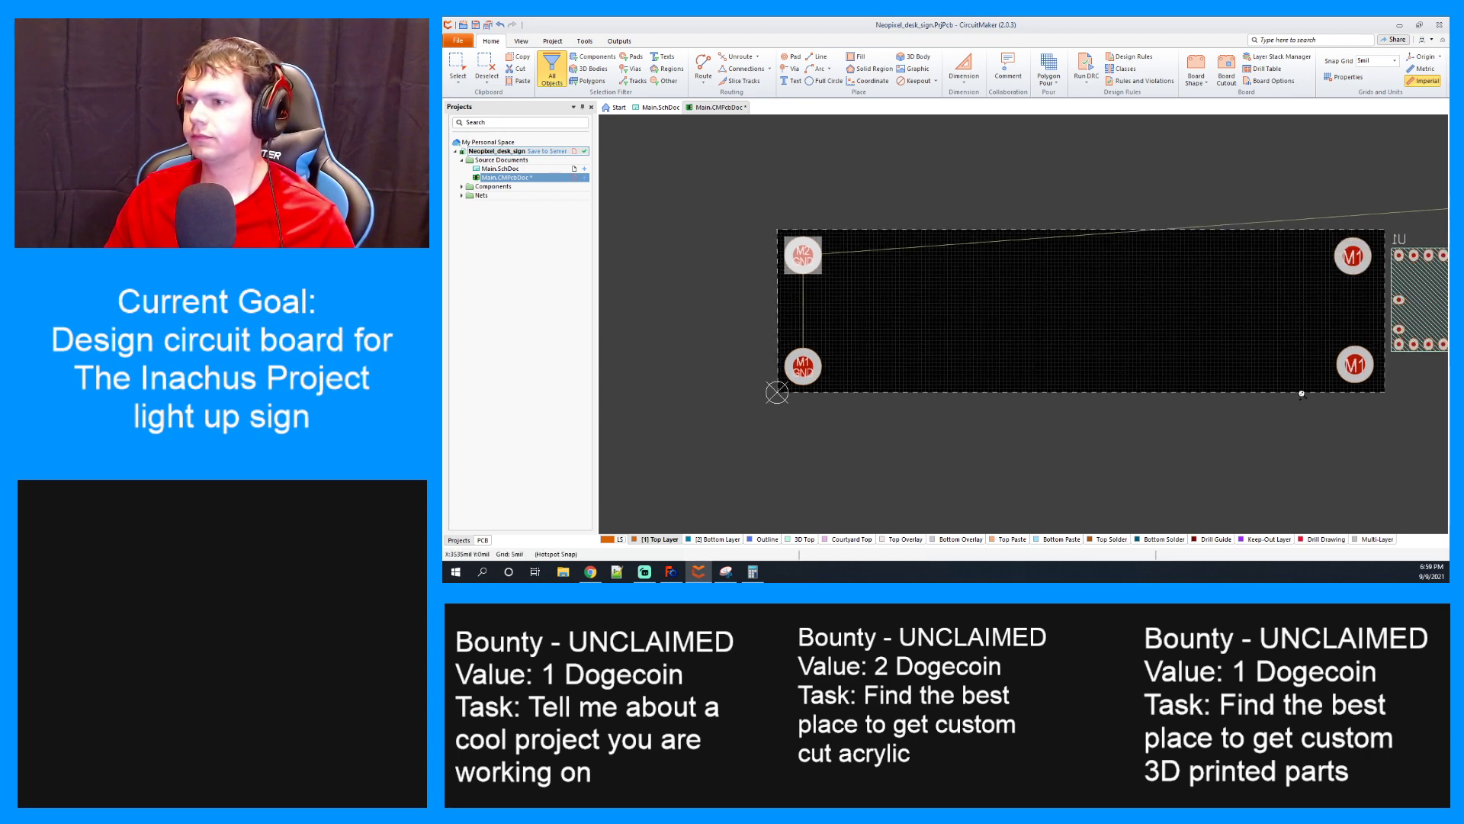
right_drag(1346, 436, 1114, 473)
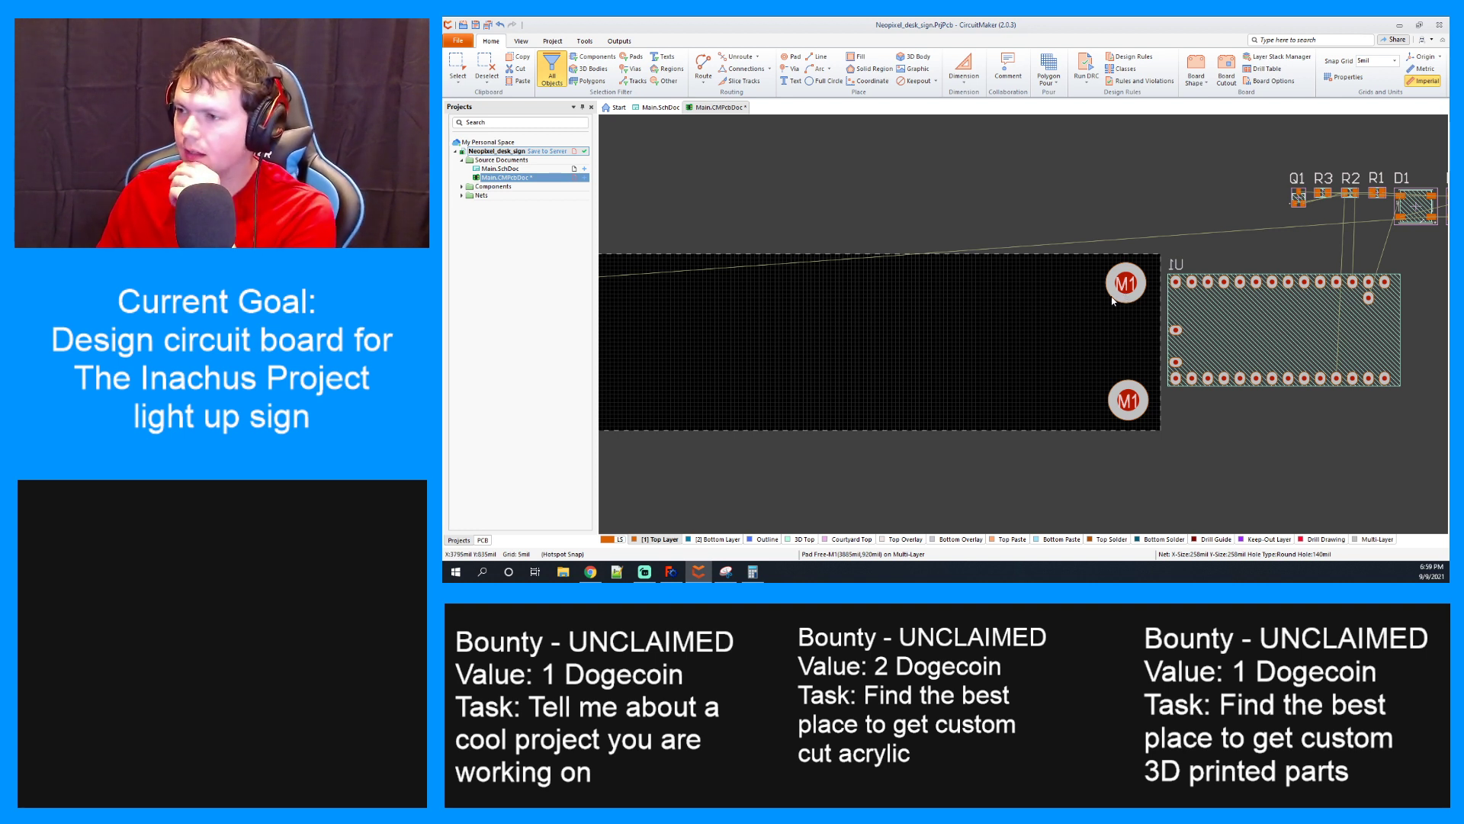
Change the upper-right mounting pad's designator to M3 and assign it to the GND net
double_click(1127, 273)
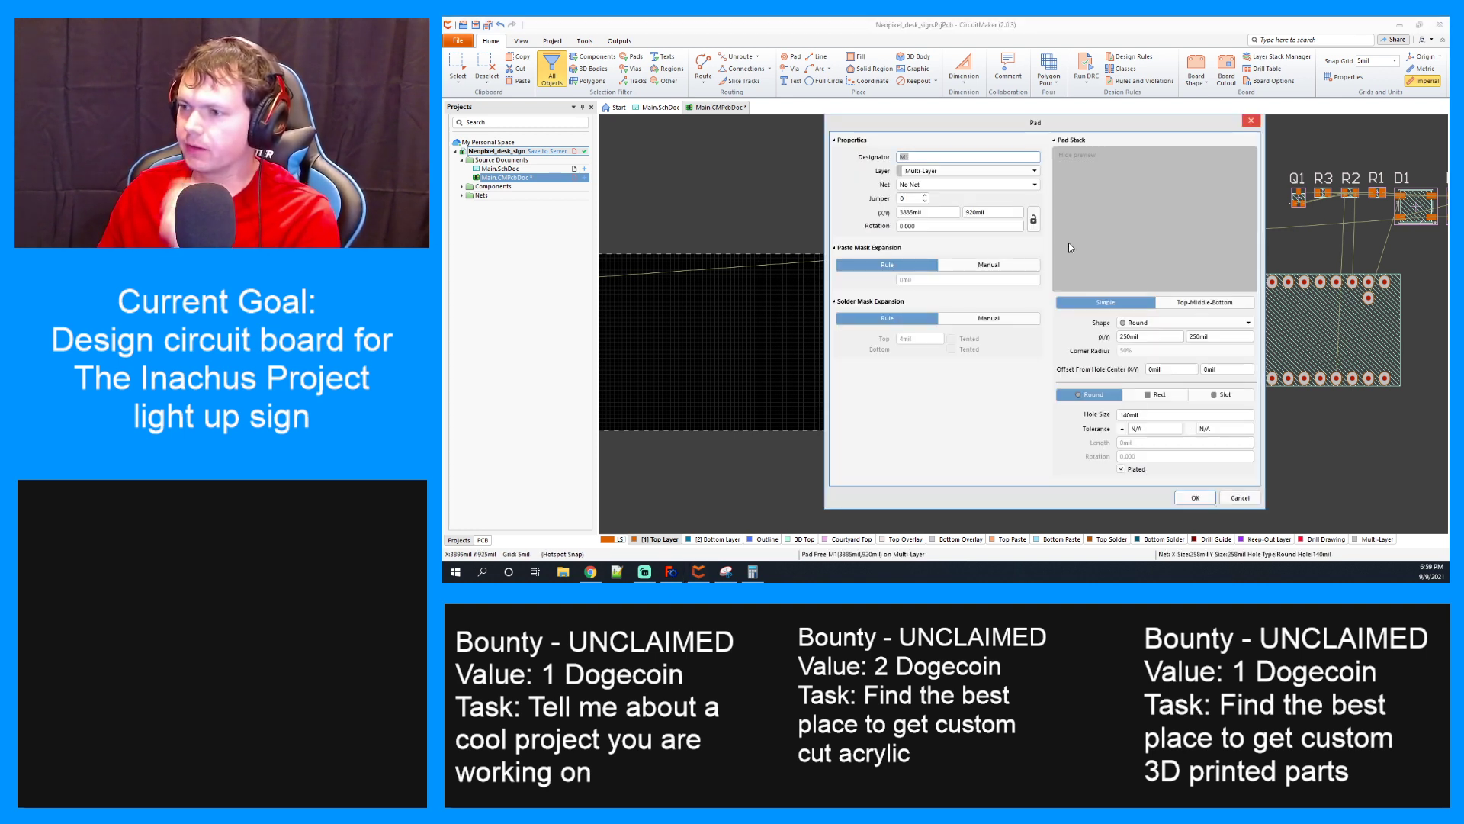
key(BackSpace)
text(3)
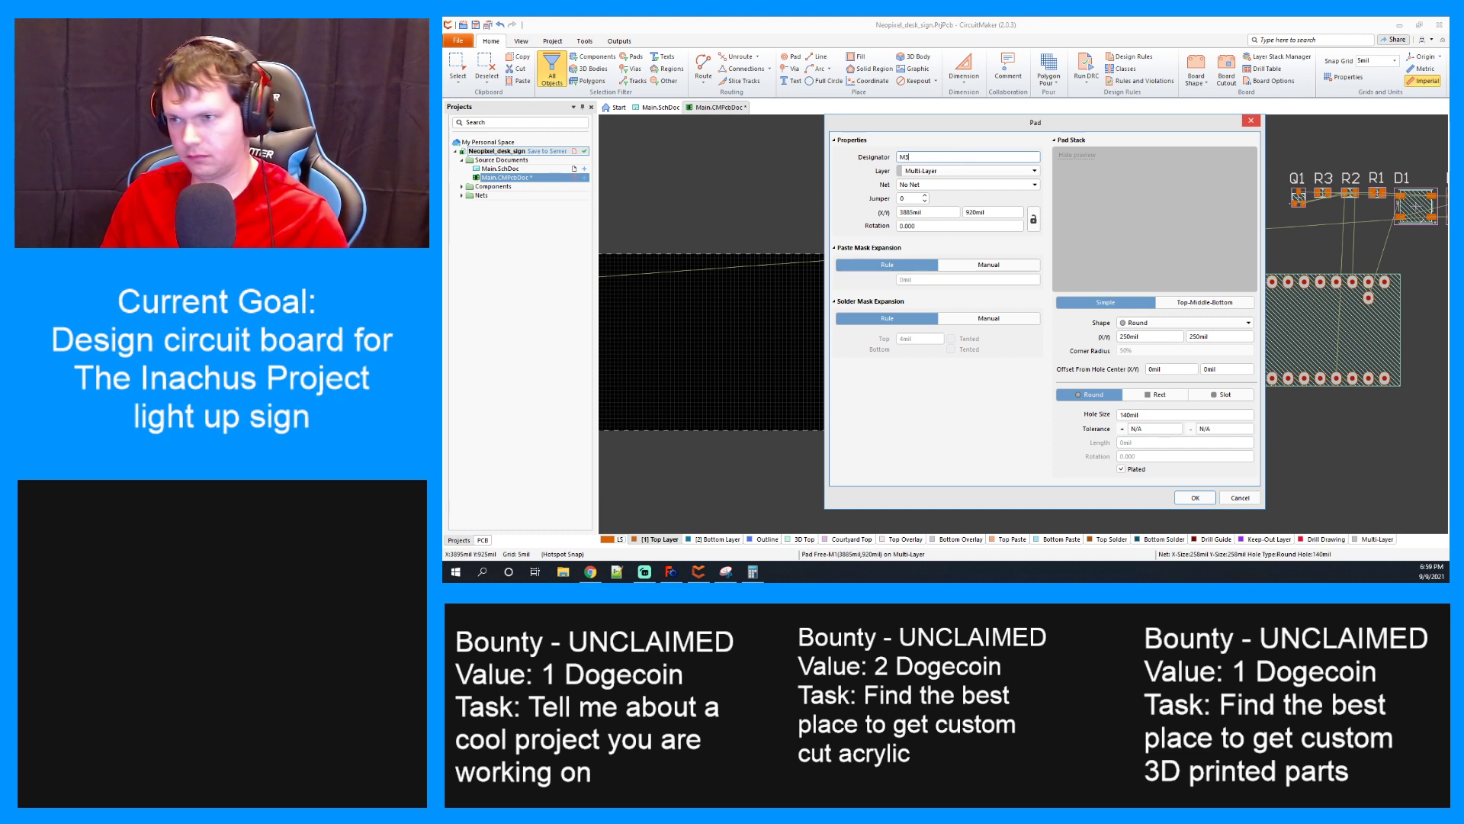
click(1039, 186)
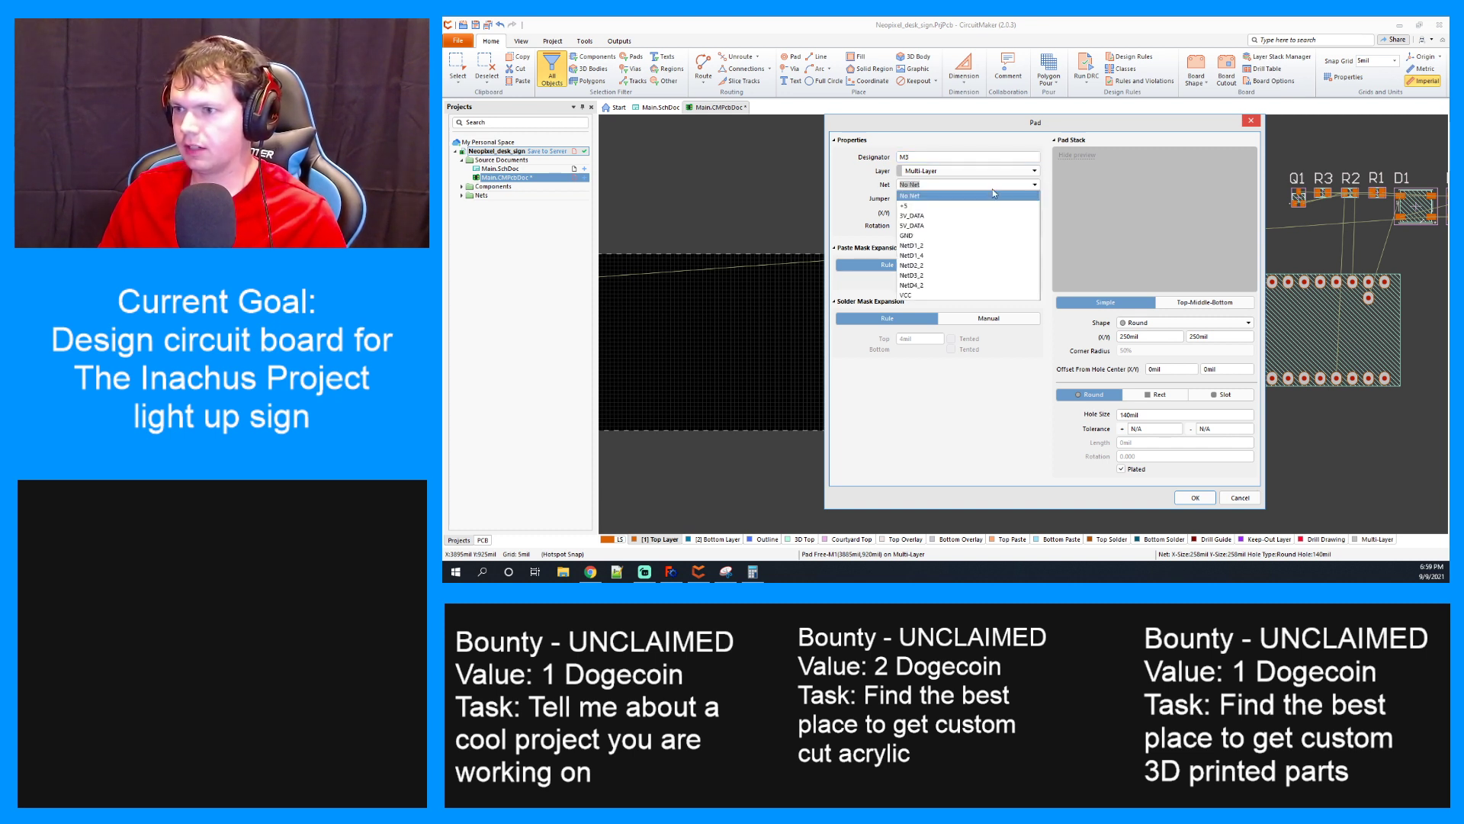
click(927, 235)
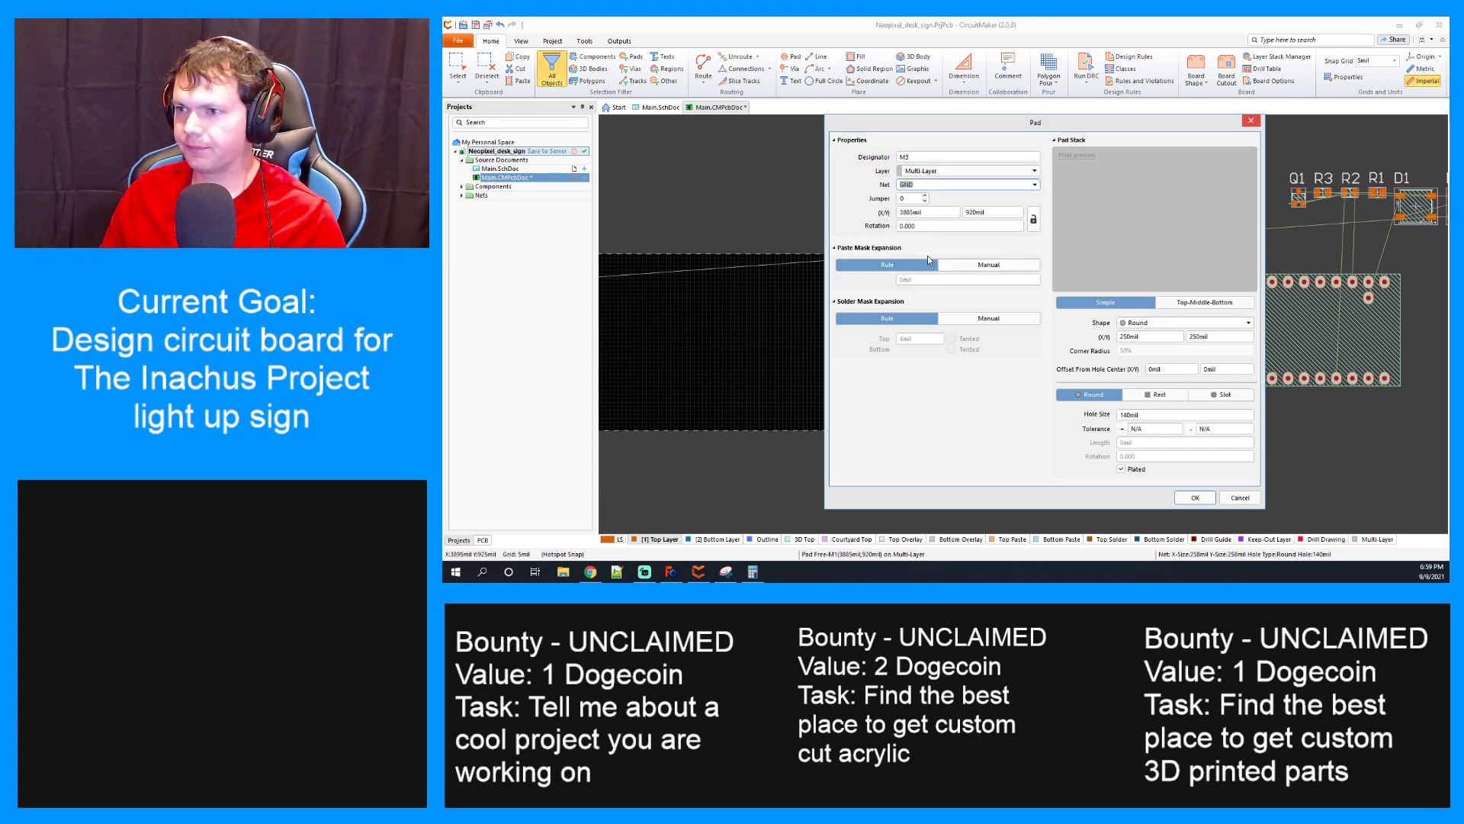
Set the M3 pad's Y position to 975 mil
click(980, 213)
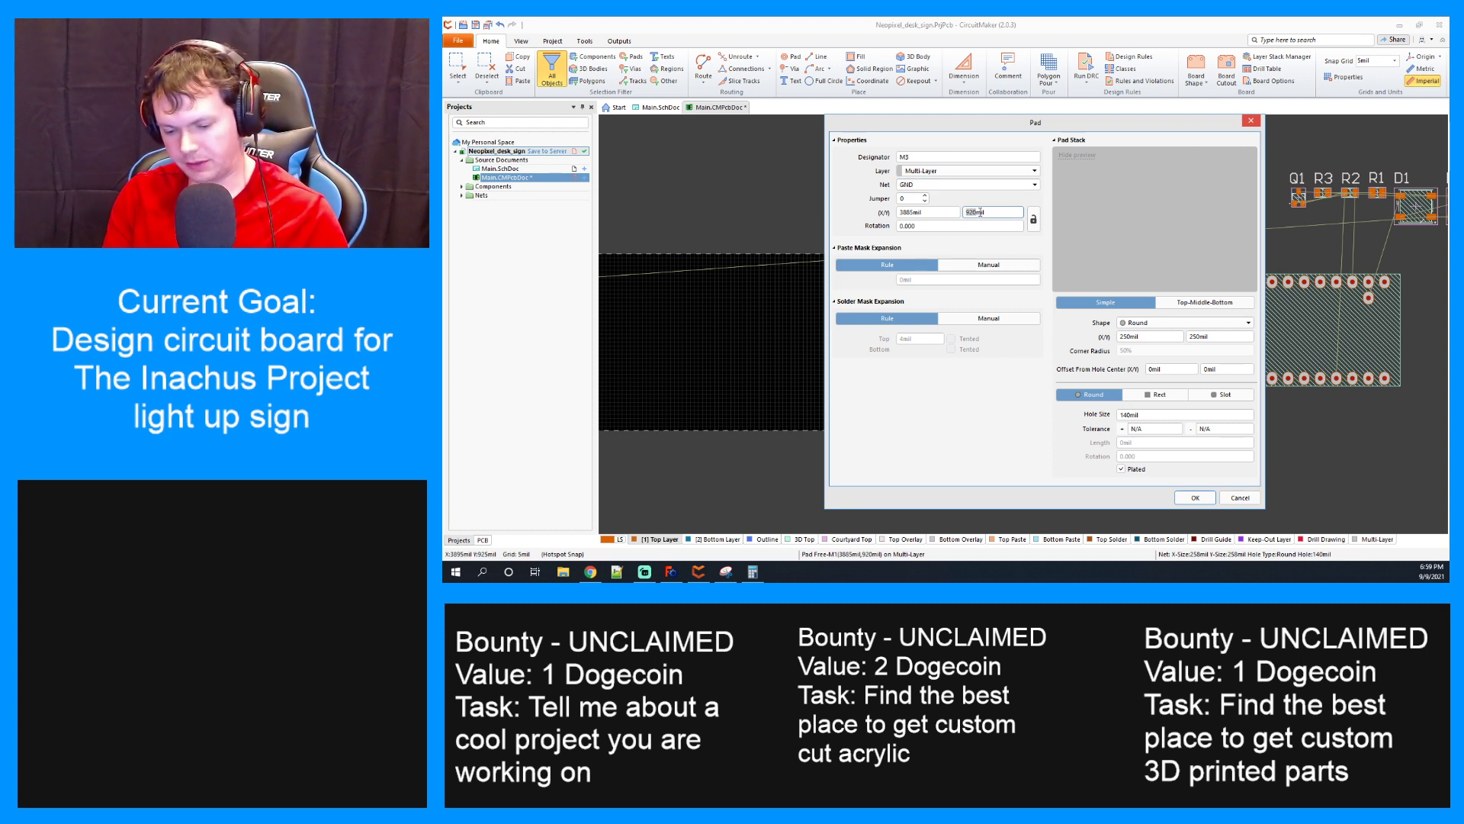
text(975)
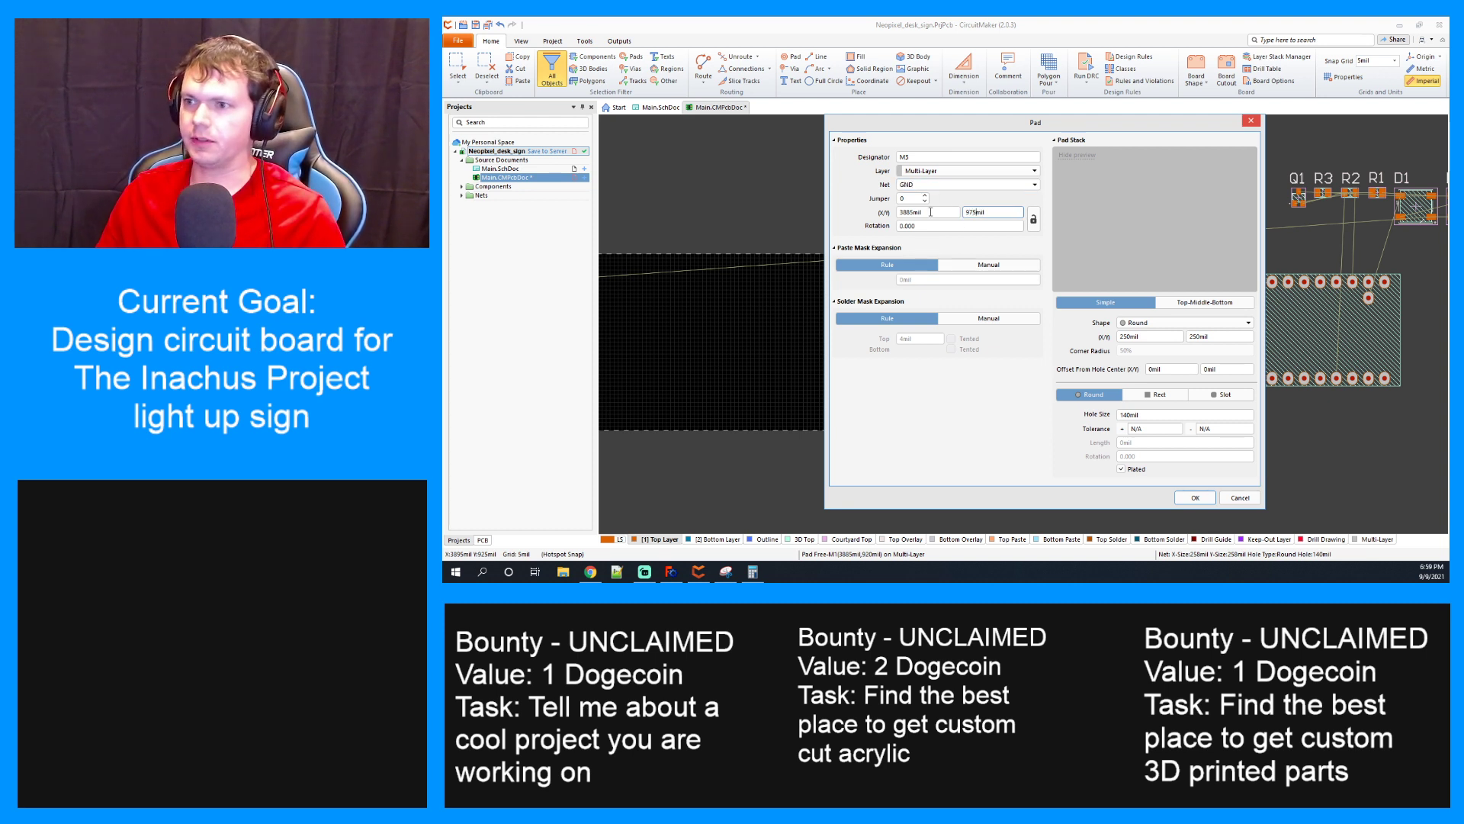
click(932, 212)
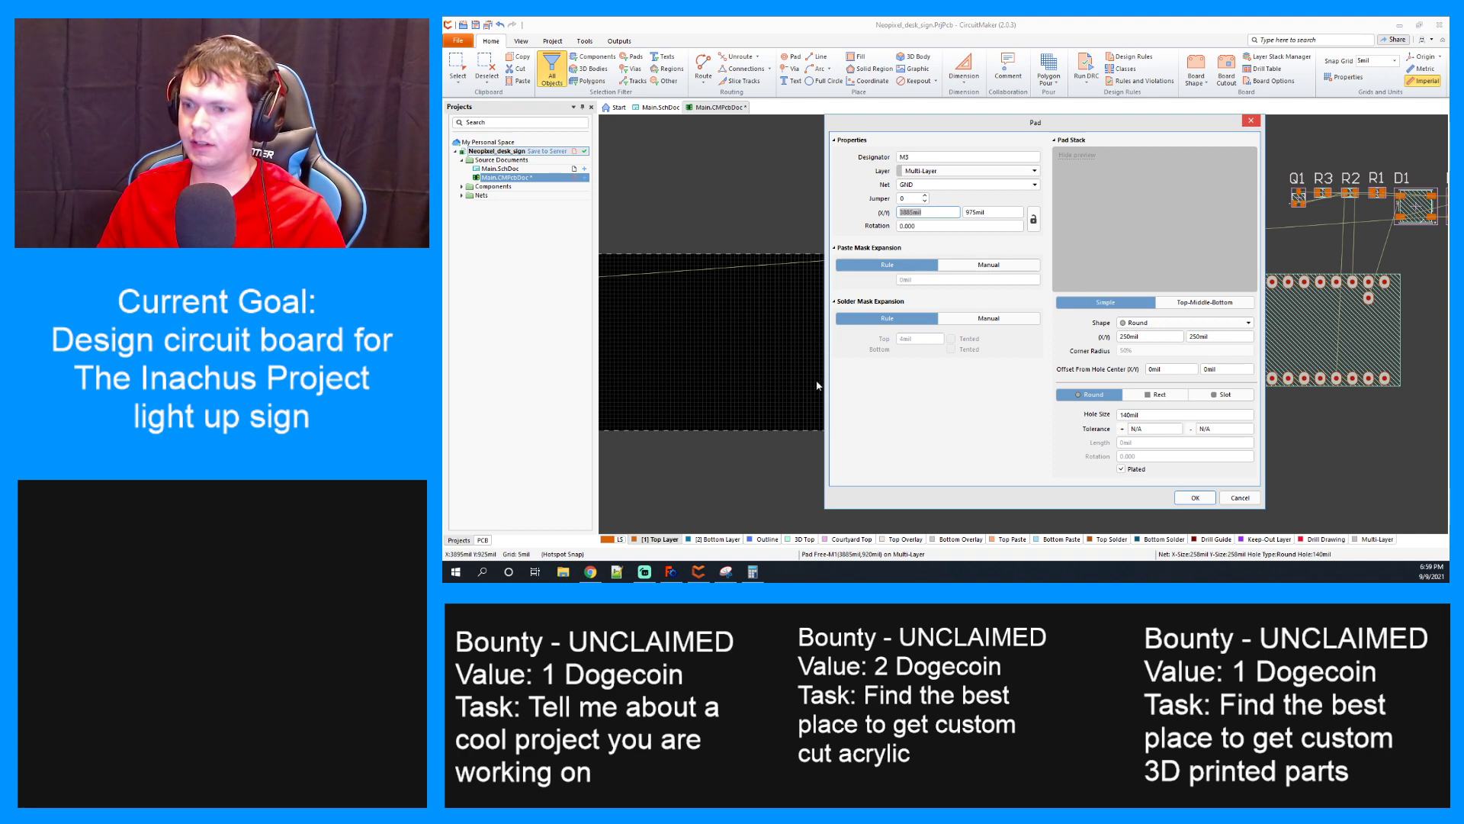
Check the mounting hole spacing in the FreeCAD sketch, switch to Calculator and compute 175 + 1875 + 1875
click(672, 575)
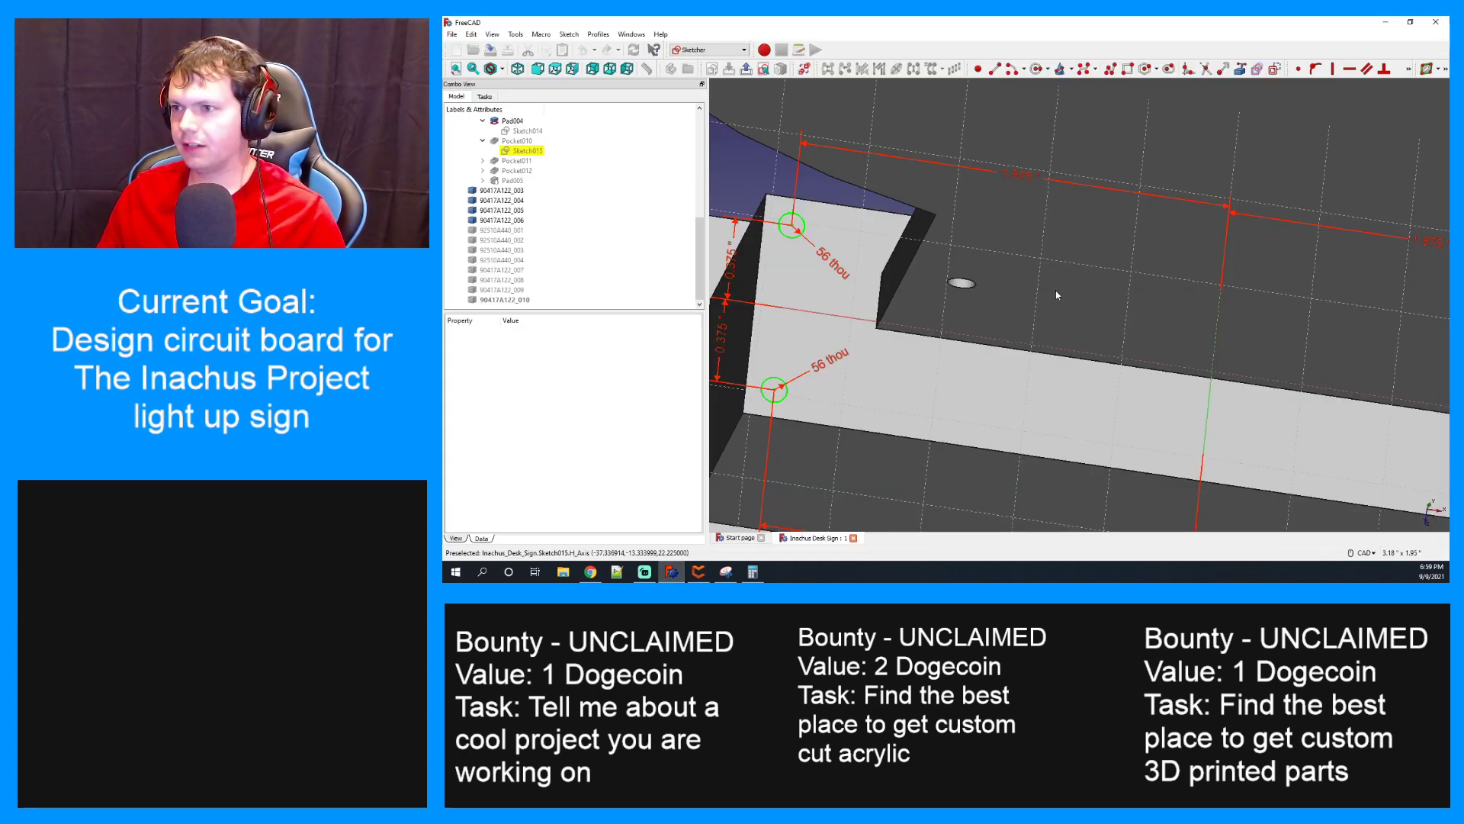
scroll(1056, 293, down, 2)
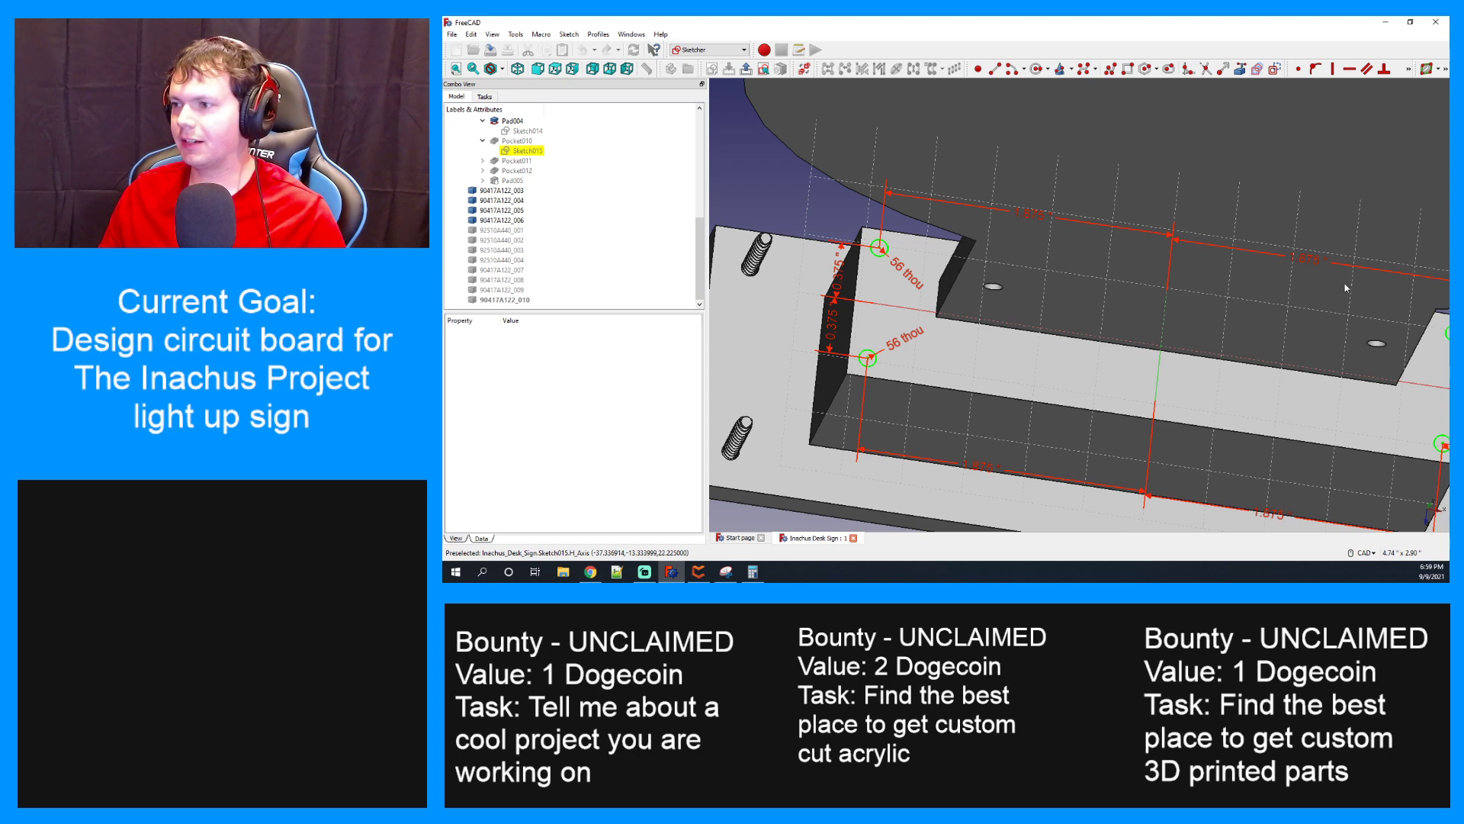
click(753, 572)
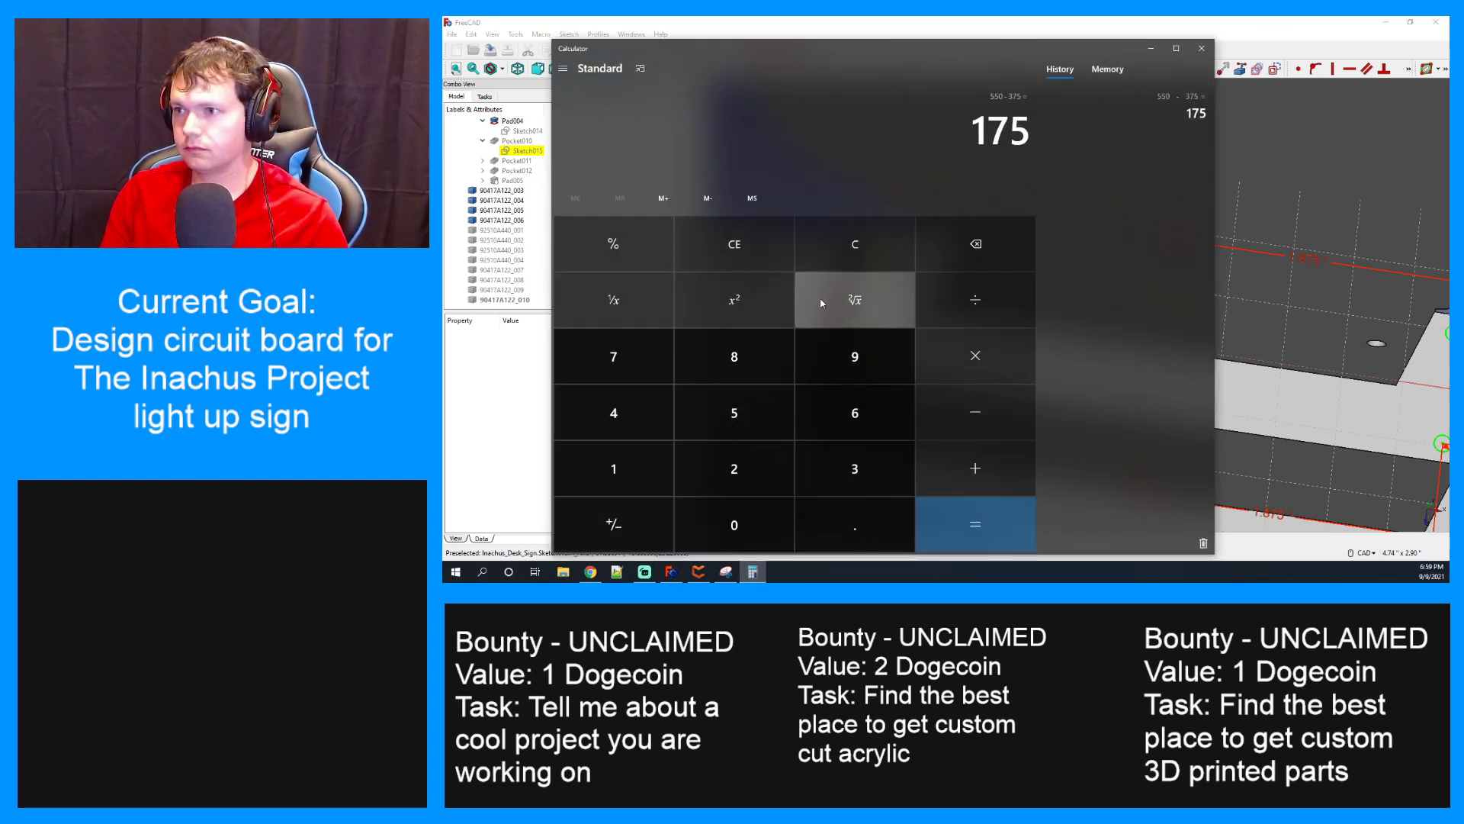
text(1875)
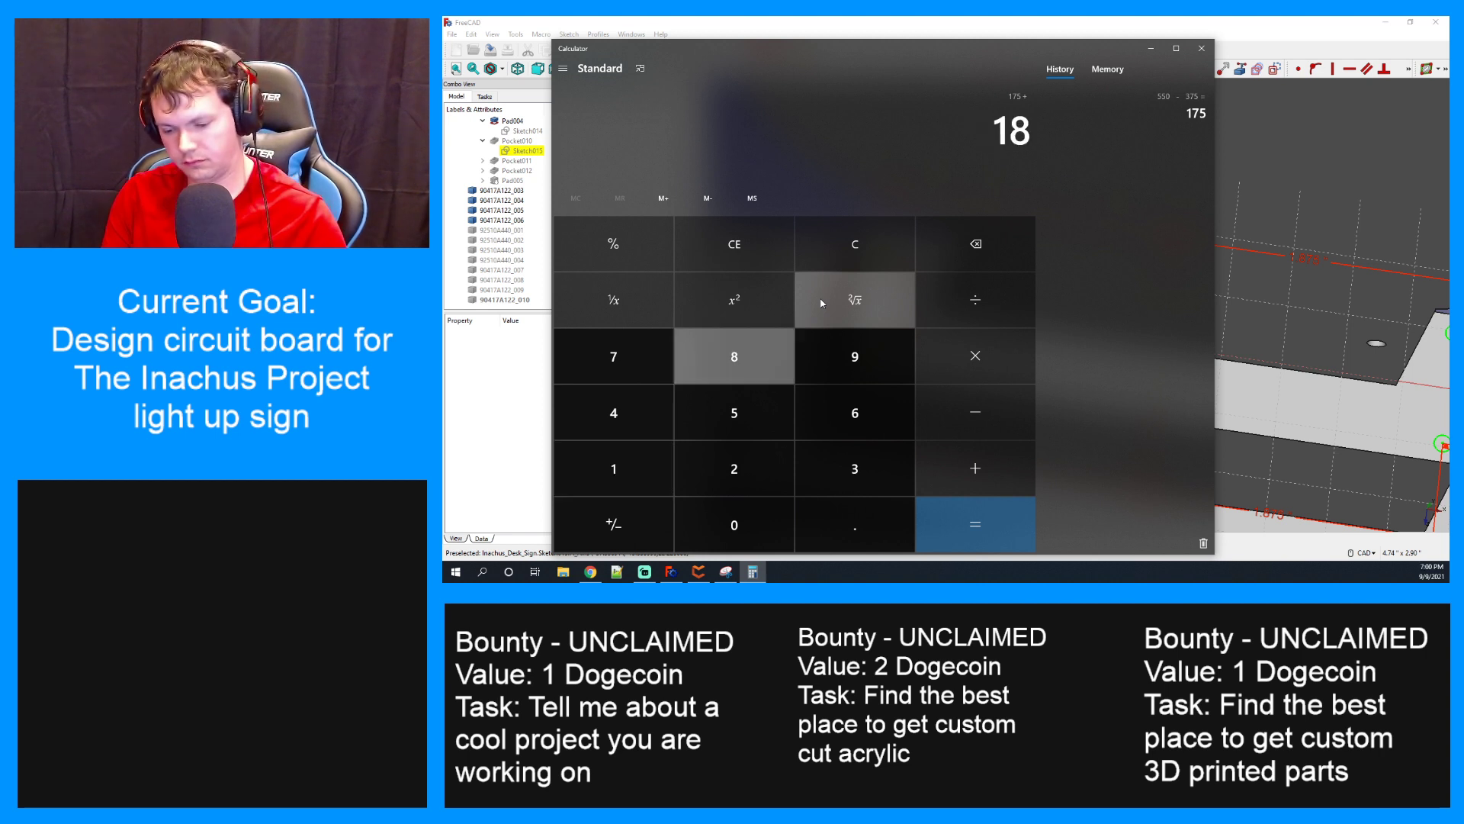
key(plus)
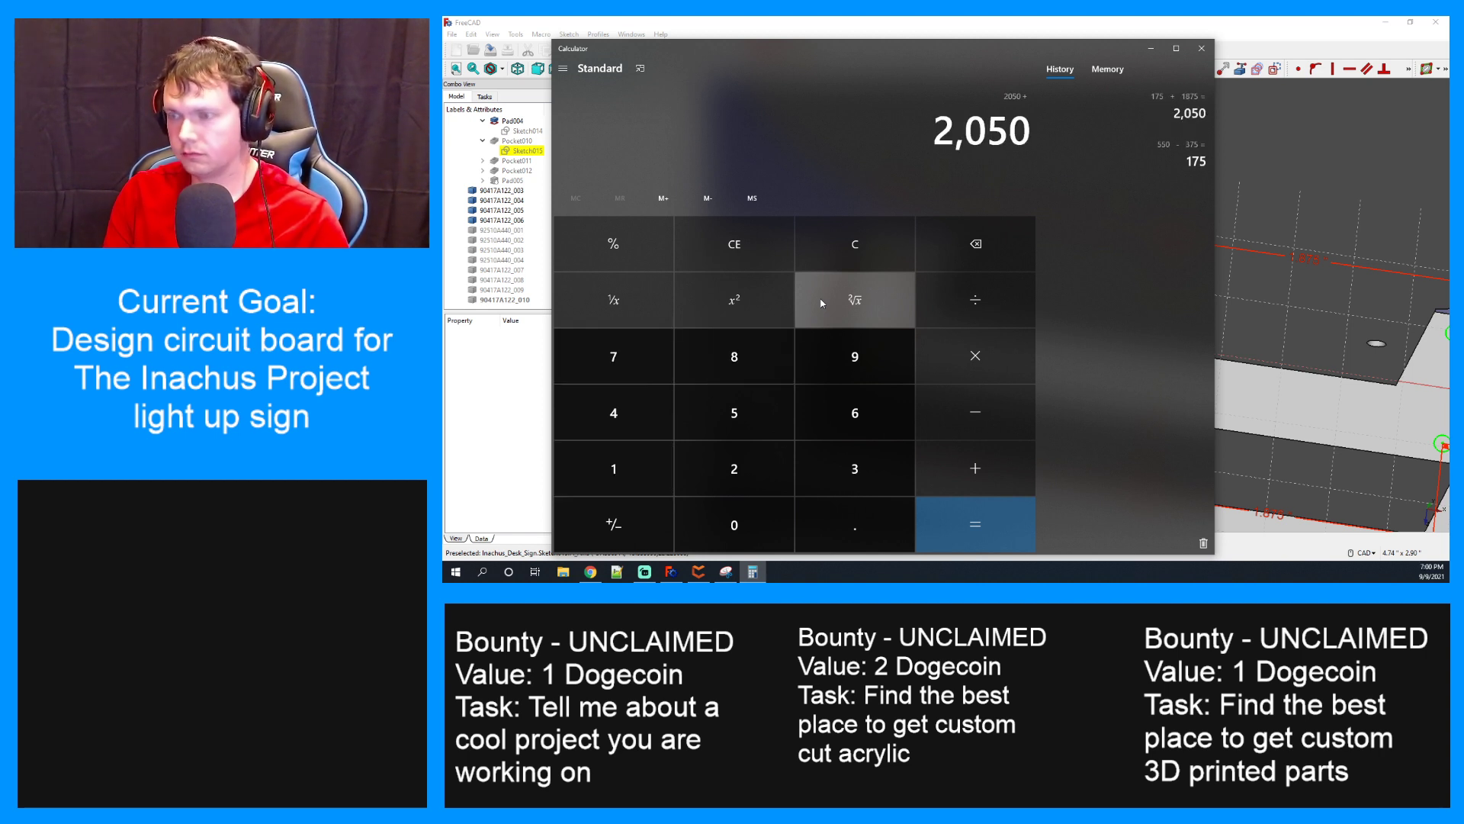
text(1875)
key(Return)
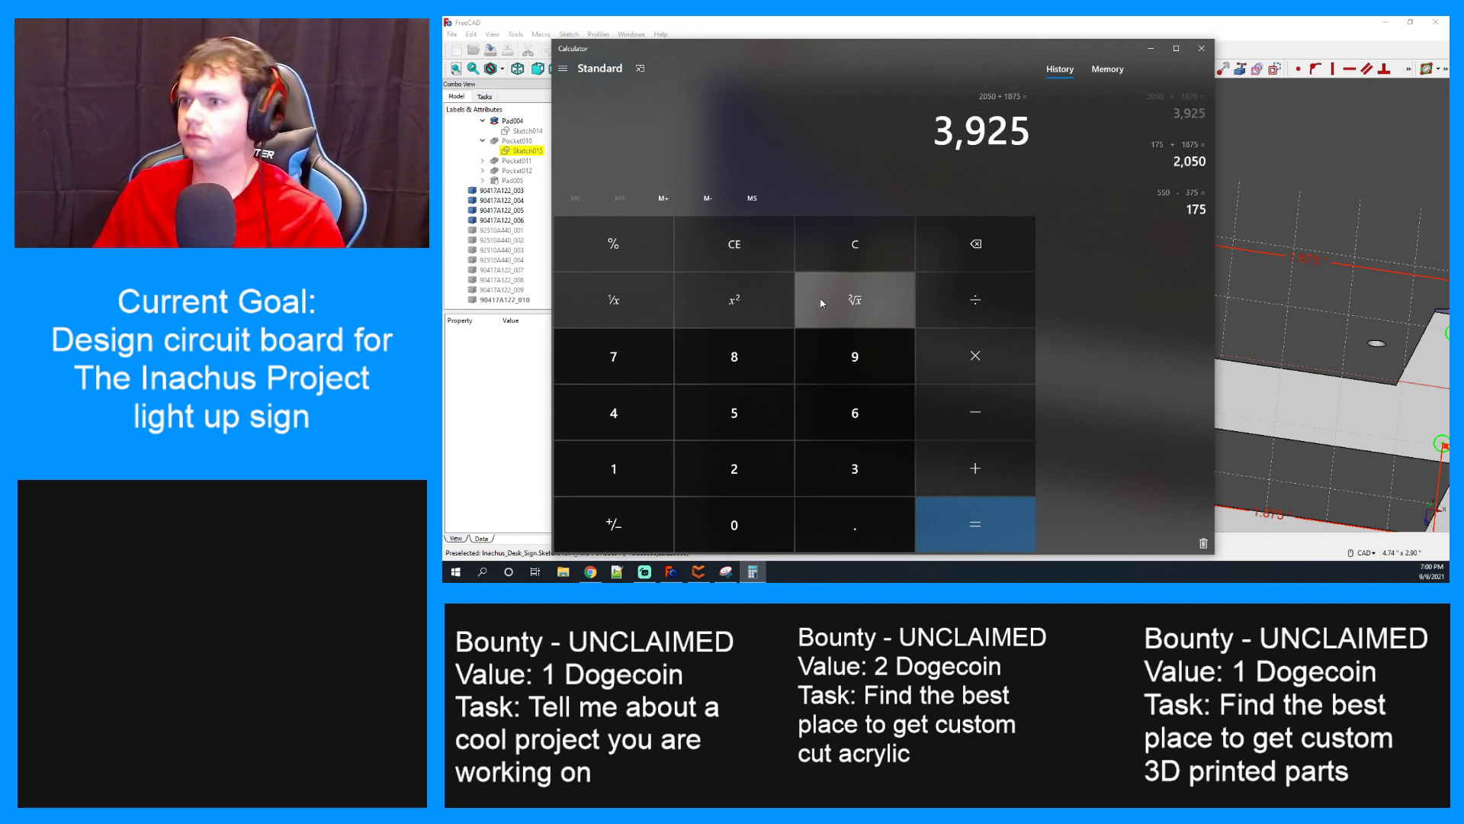
Return to CircuitMaker and set the M3 pad's X position to 3925 mil
click(1275, 38)
click(1386, 19)
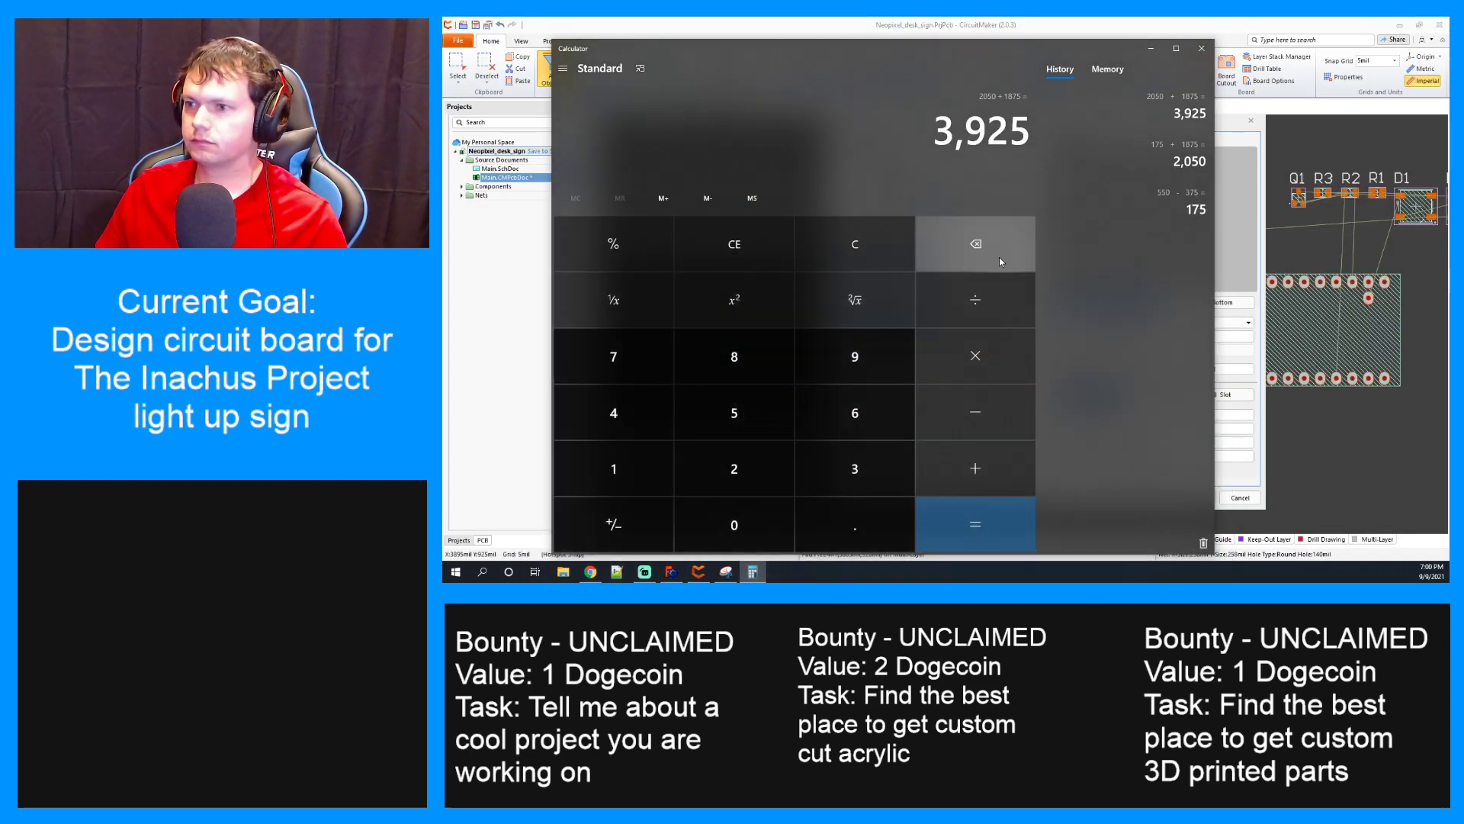
click(1278, 18)
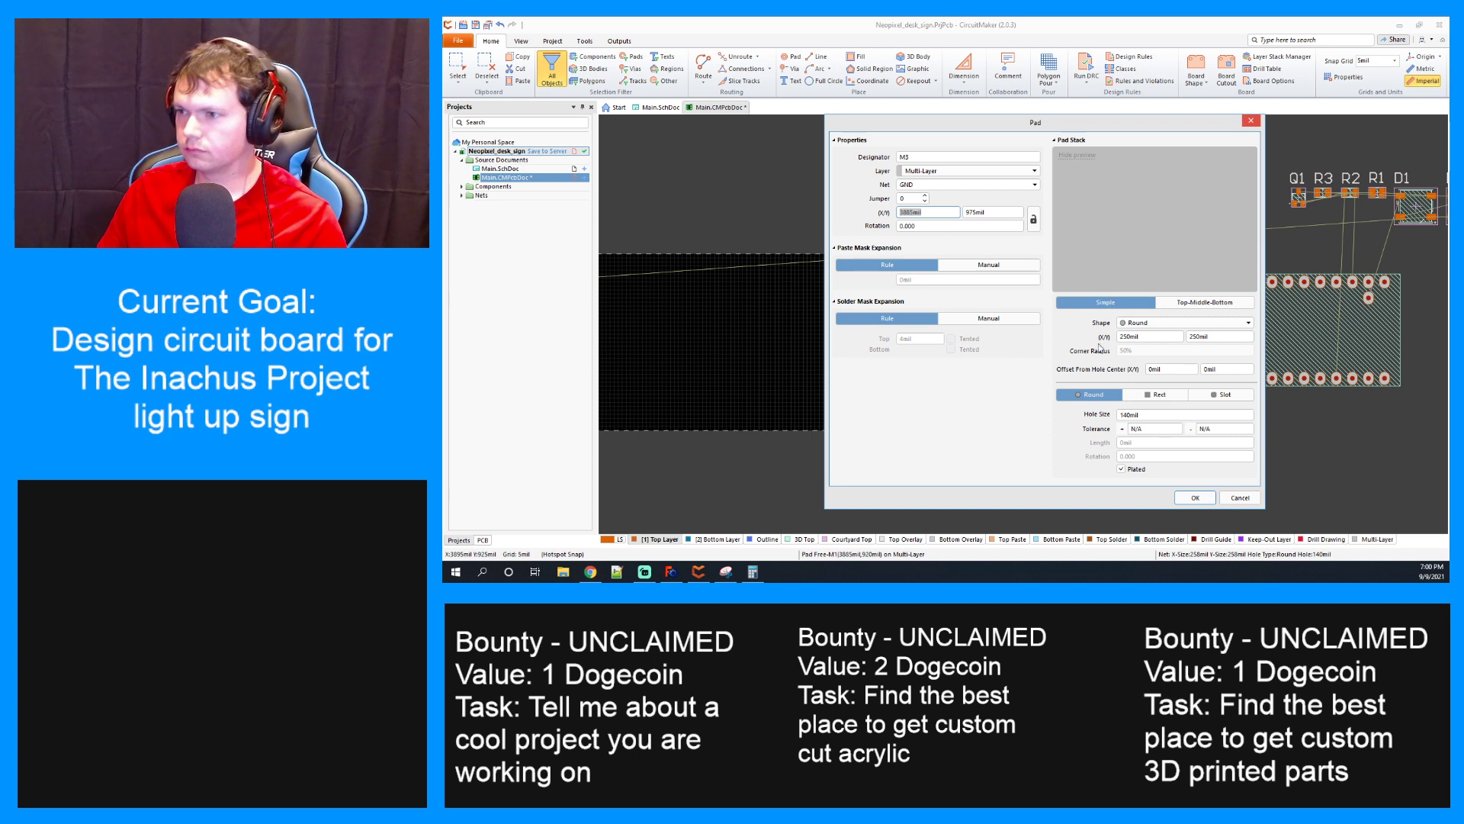
click(909, 212)
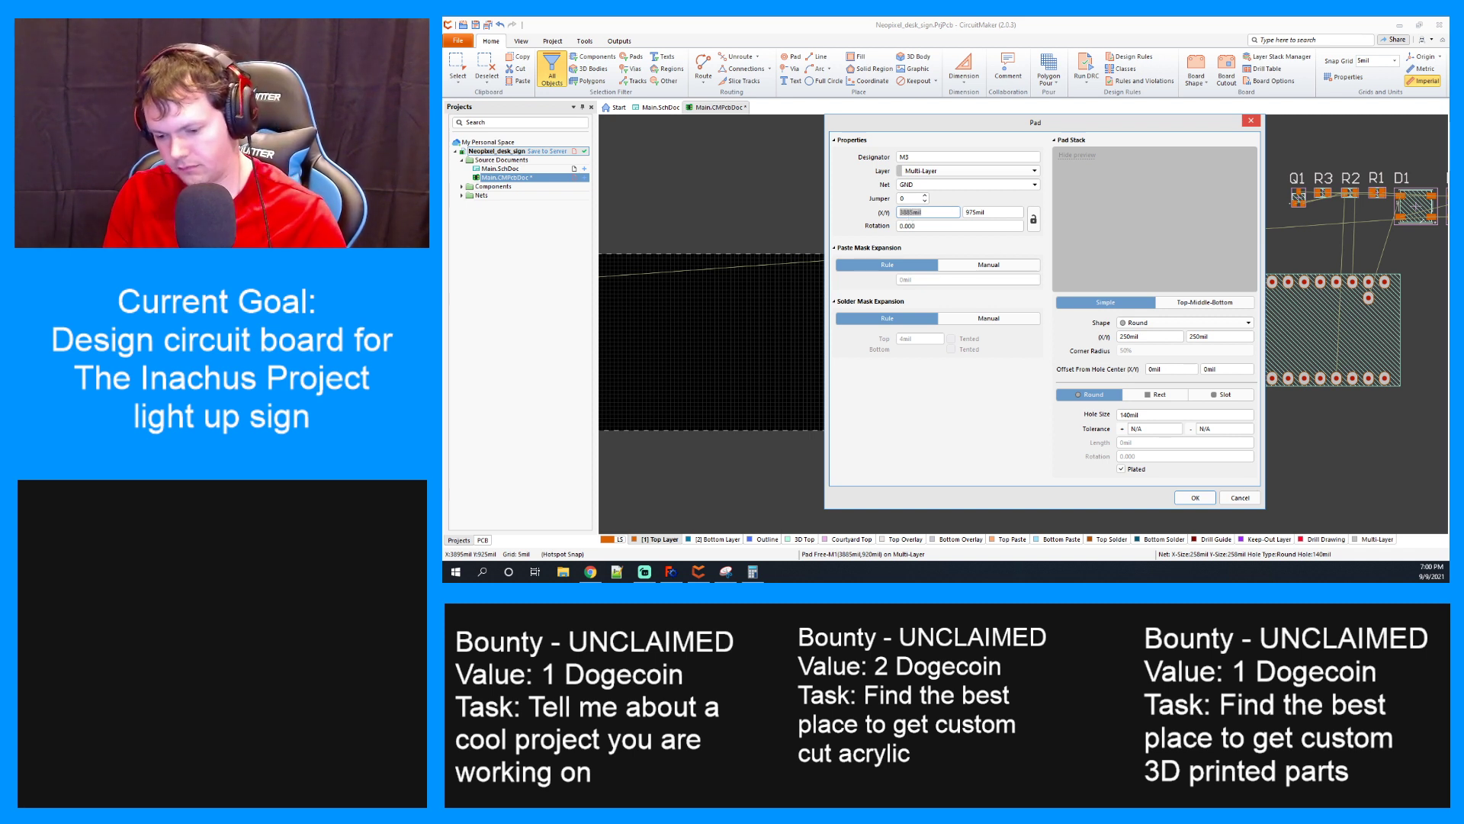
text(3925)
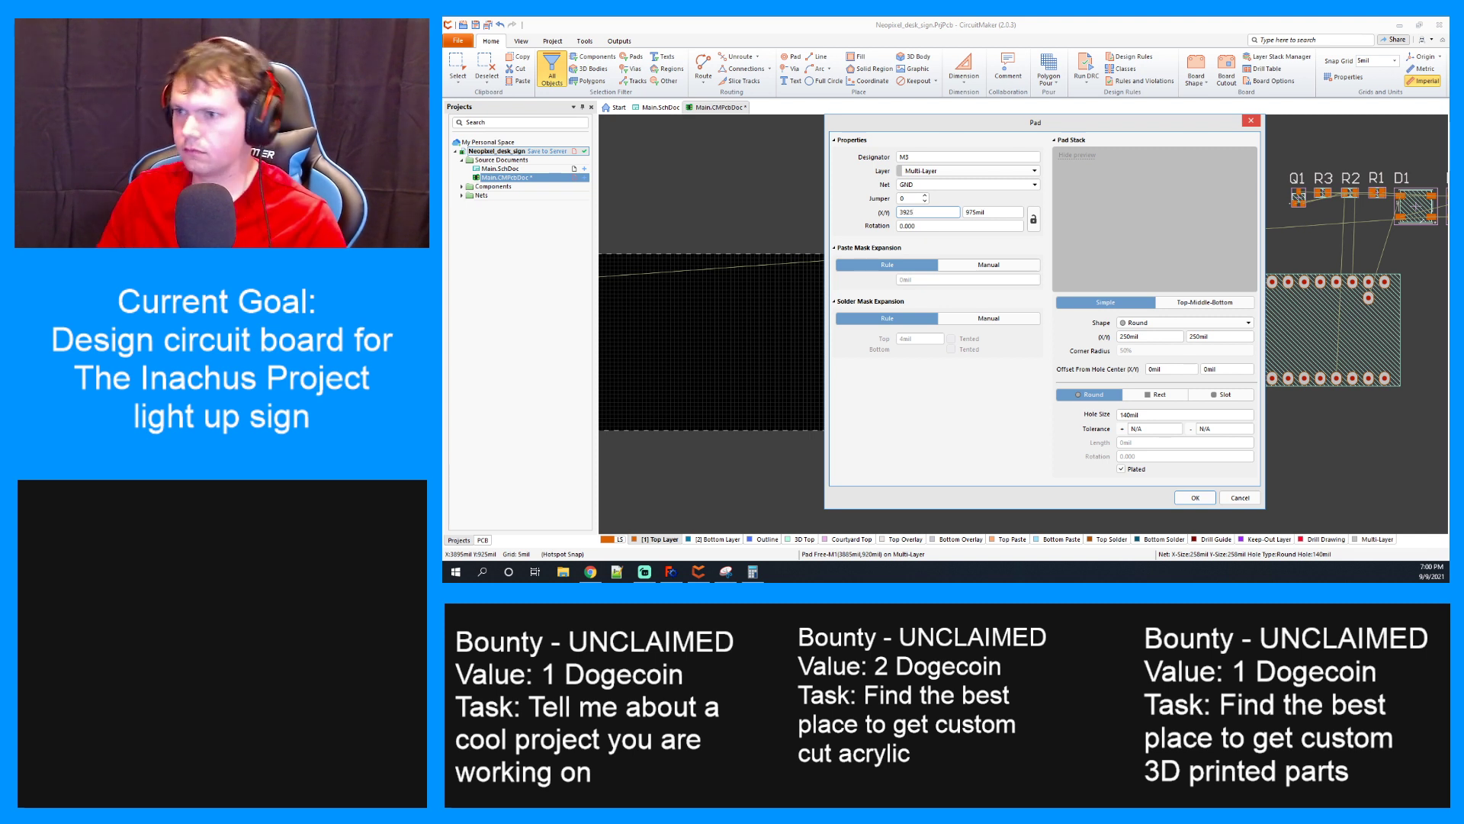
click(1196, 498)
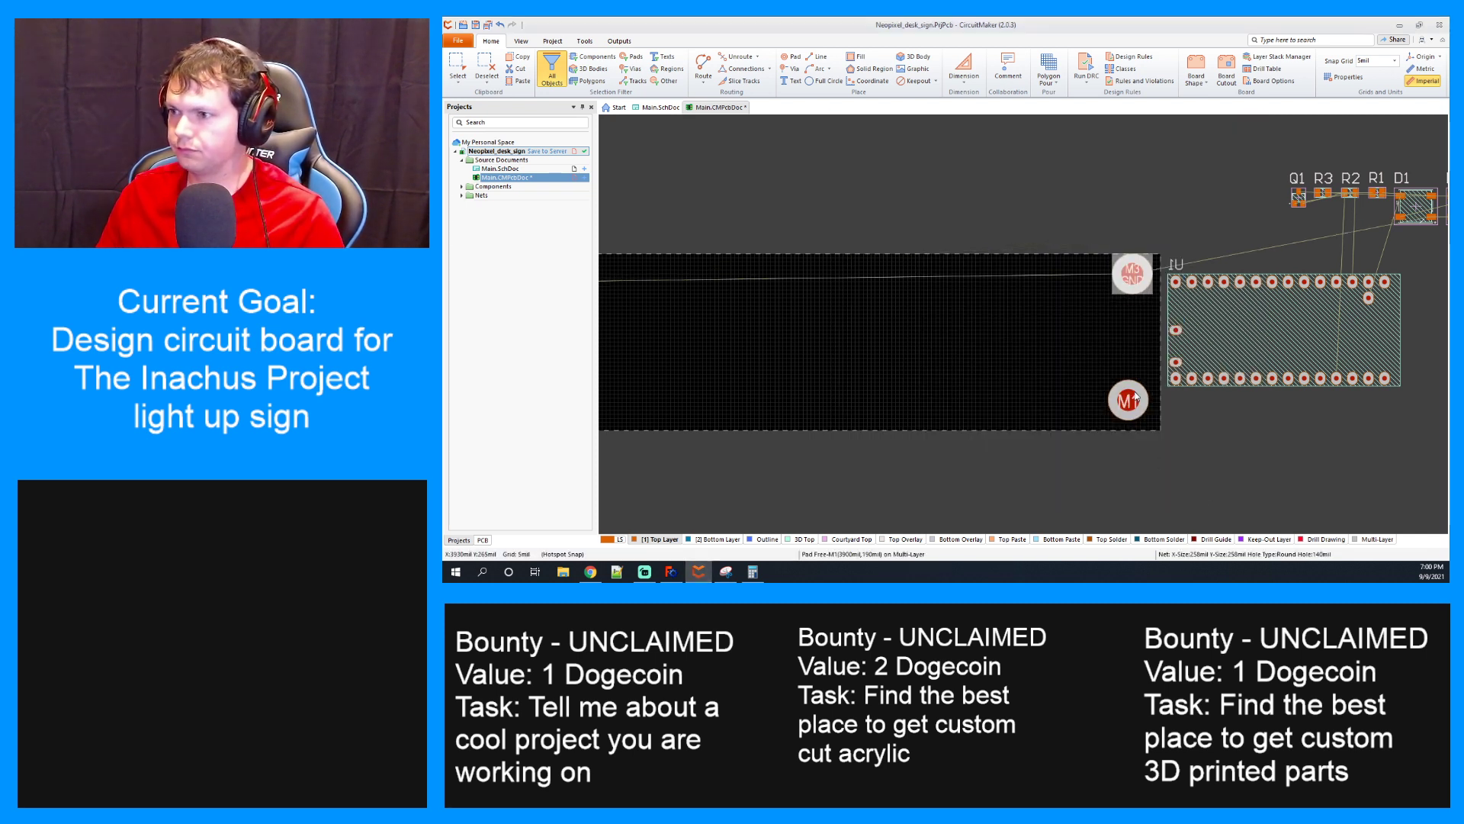
Set the M3 pad's Y position to 925 mil
double_click(1131, 273)
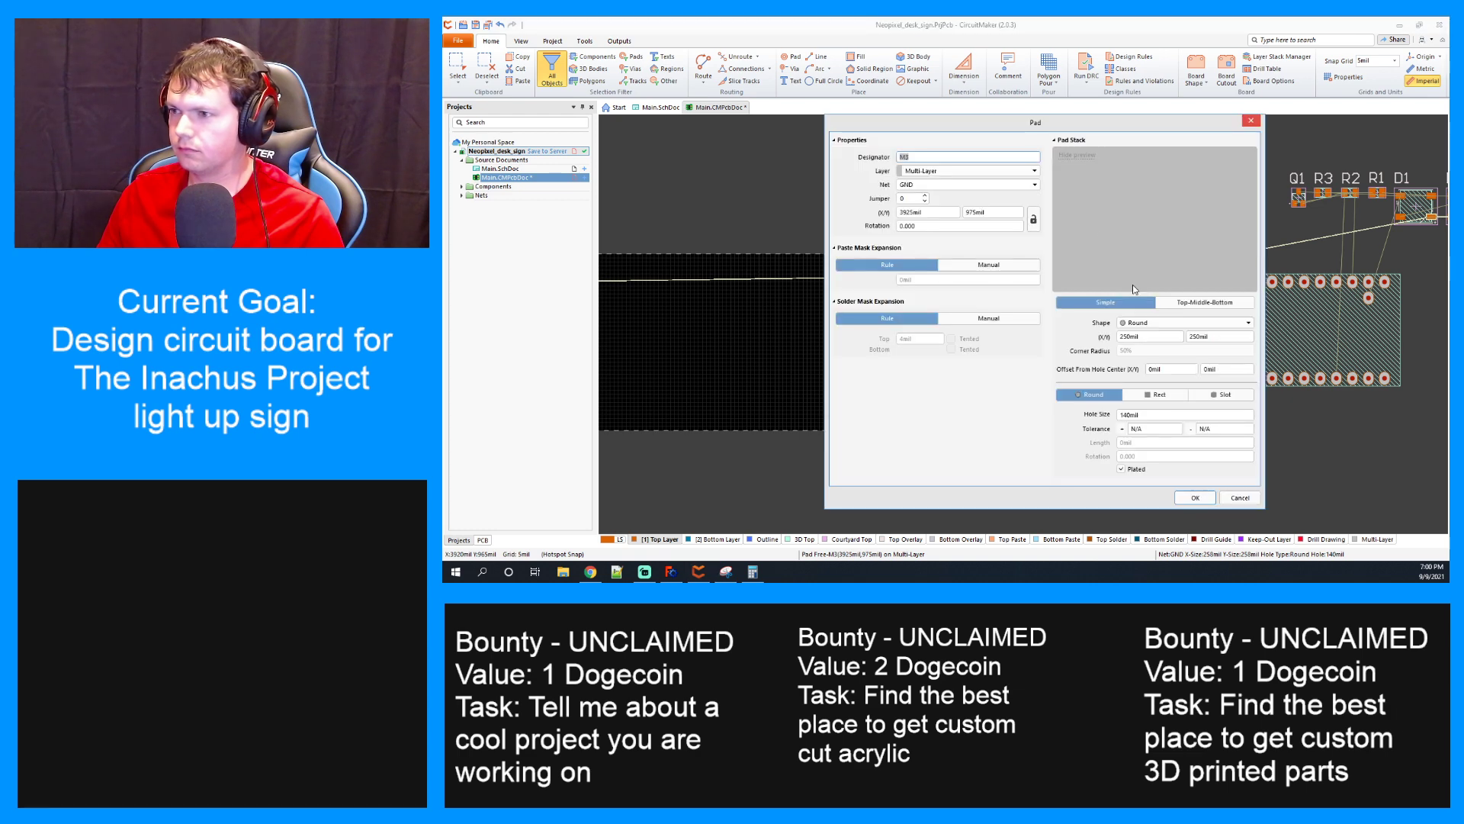
click(971, 213)
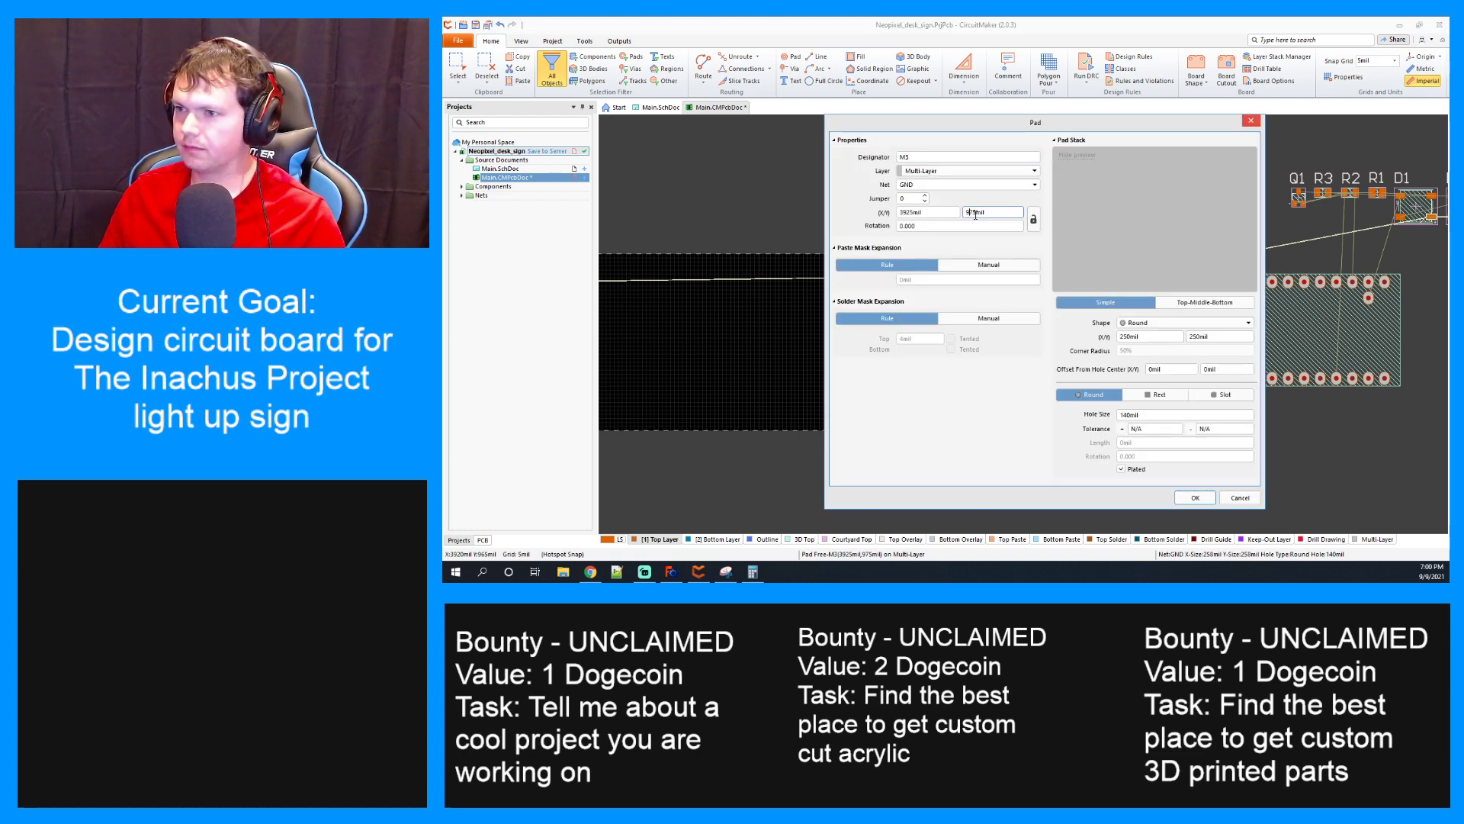
key(Return)
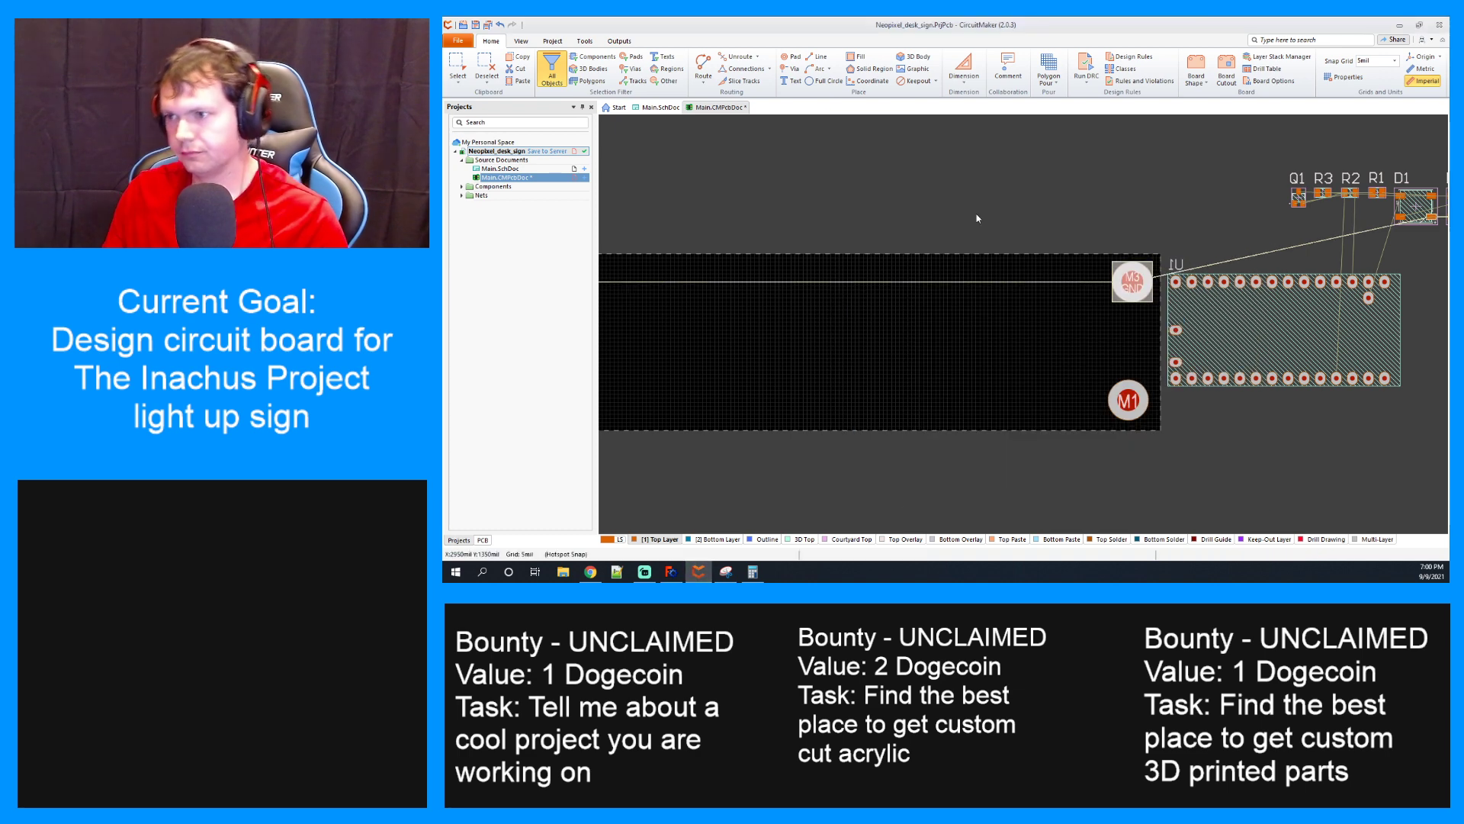
Set the lower-right mounting pad's position to X 3925 mil, Y 175 mil
double_click(1134, 412)
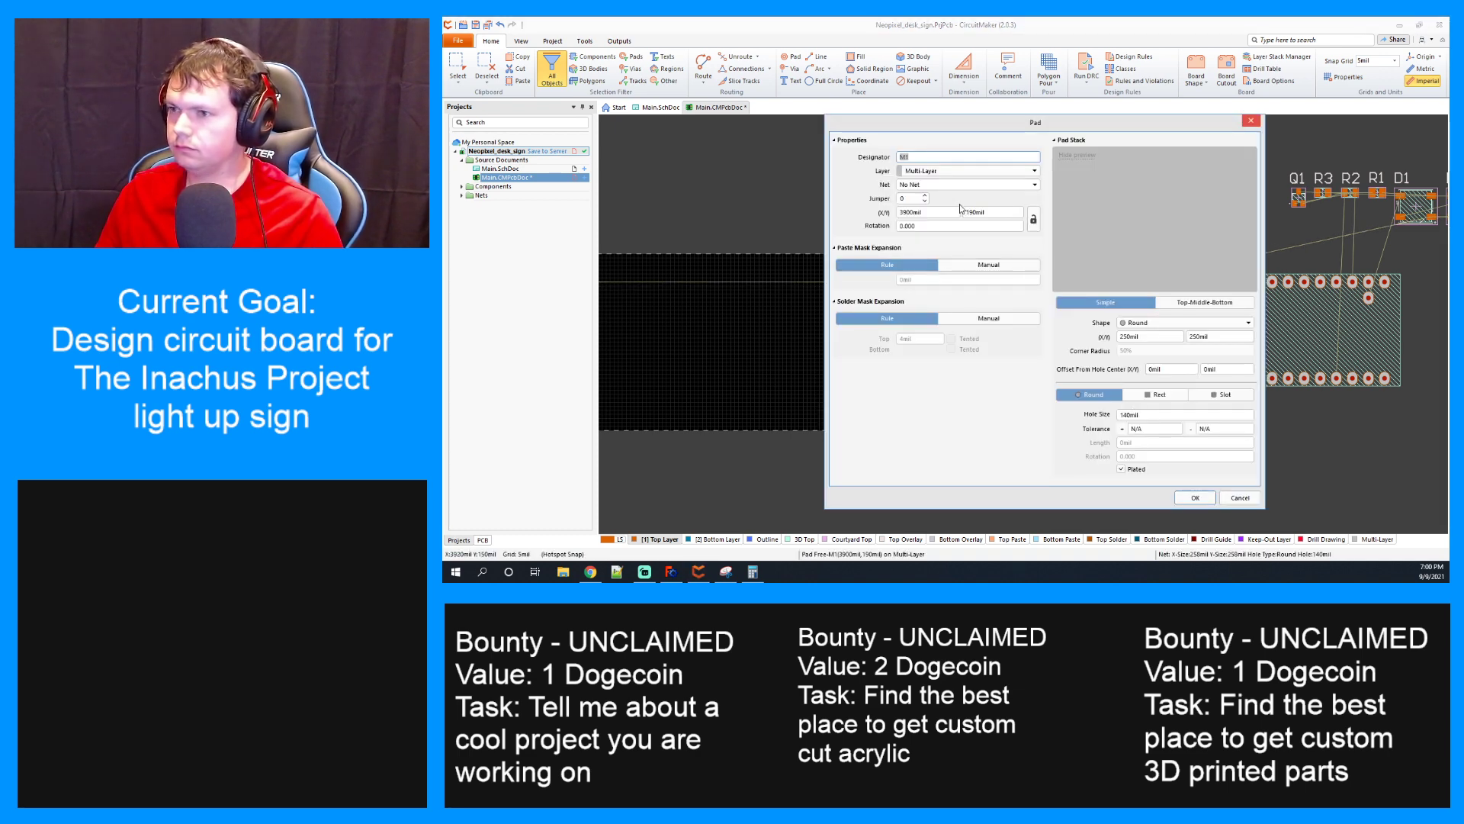
double_click(910, 212)
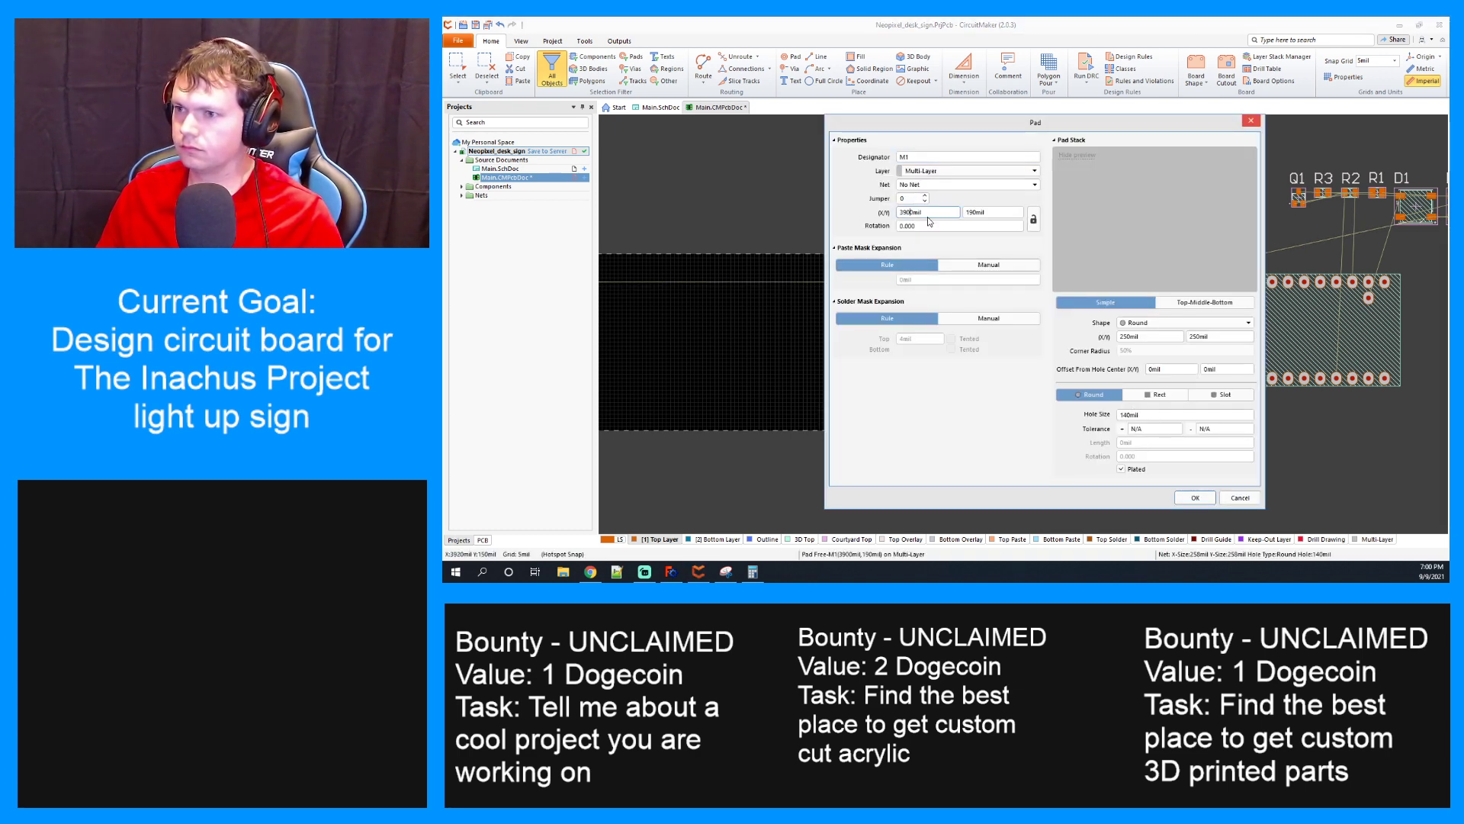
key(BackSpace)
key(BackSpace)
text(25)
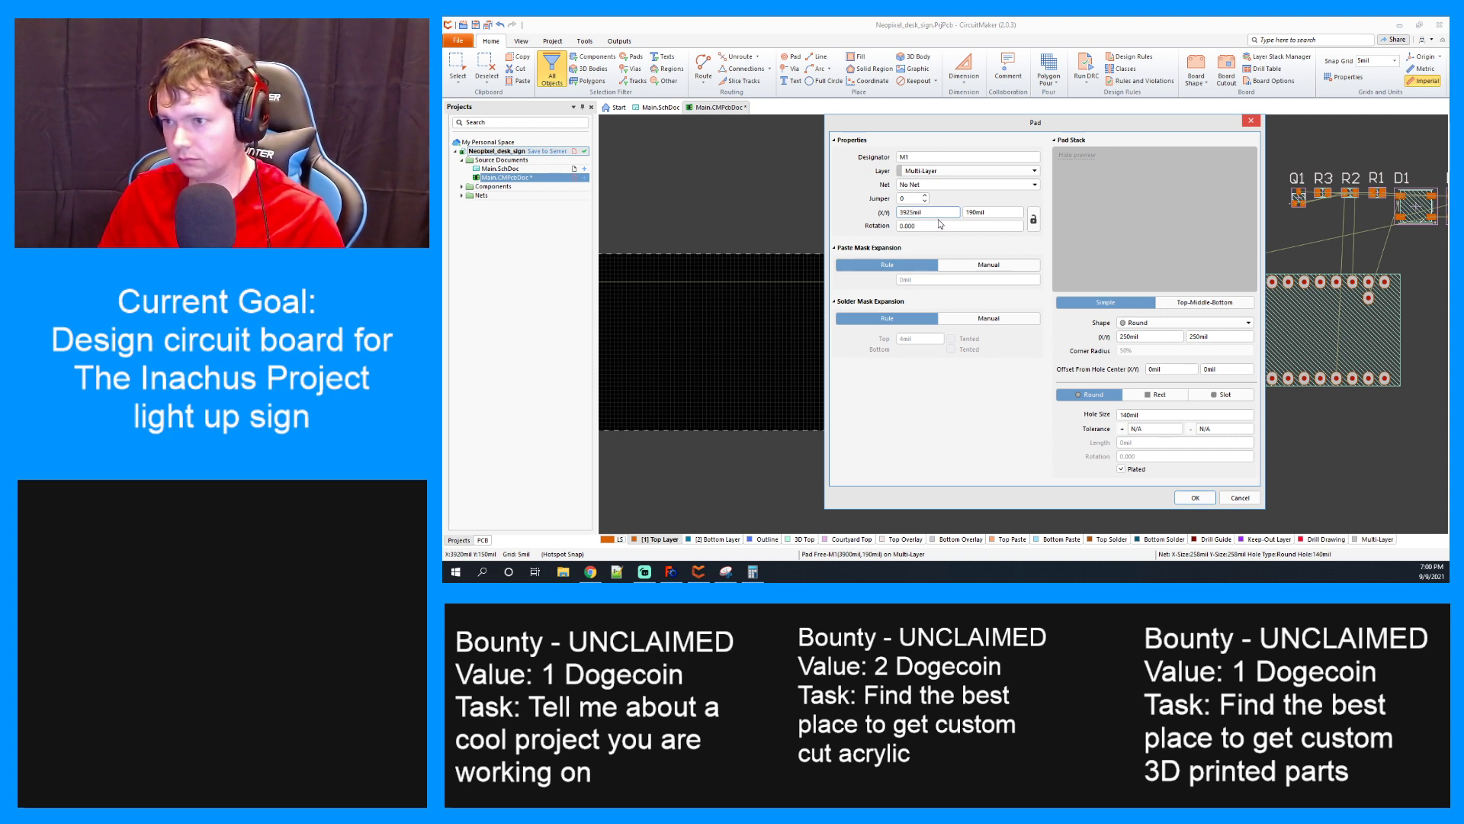
double_click(974, 212)
text(175)
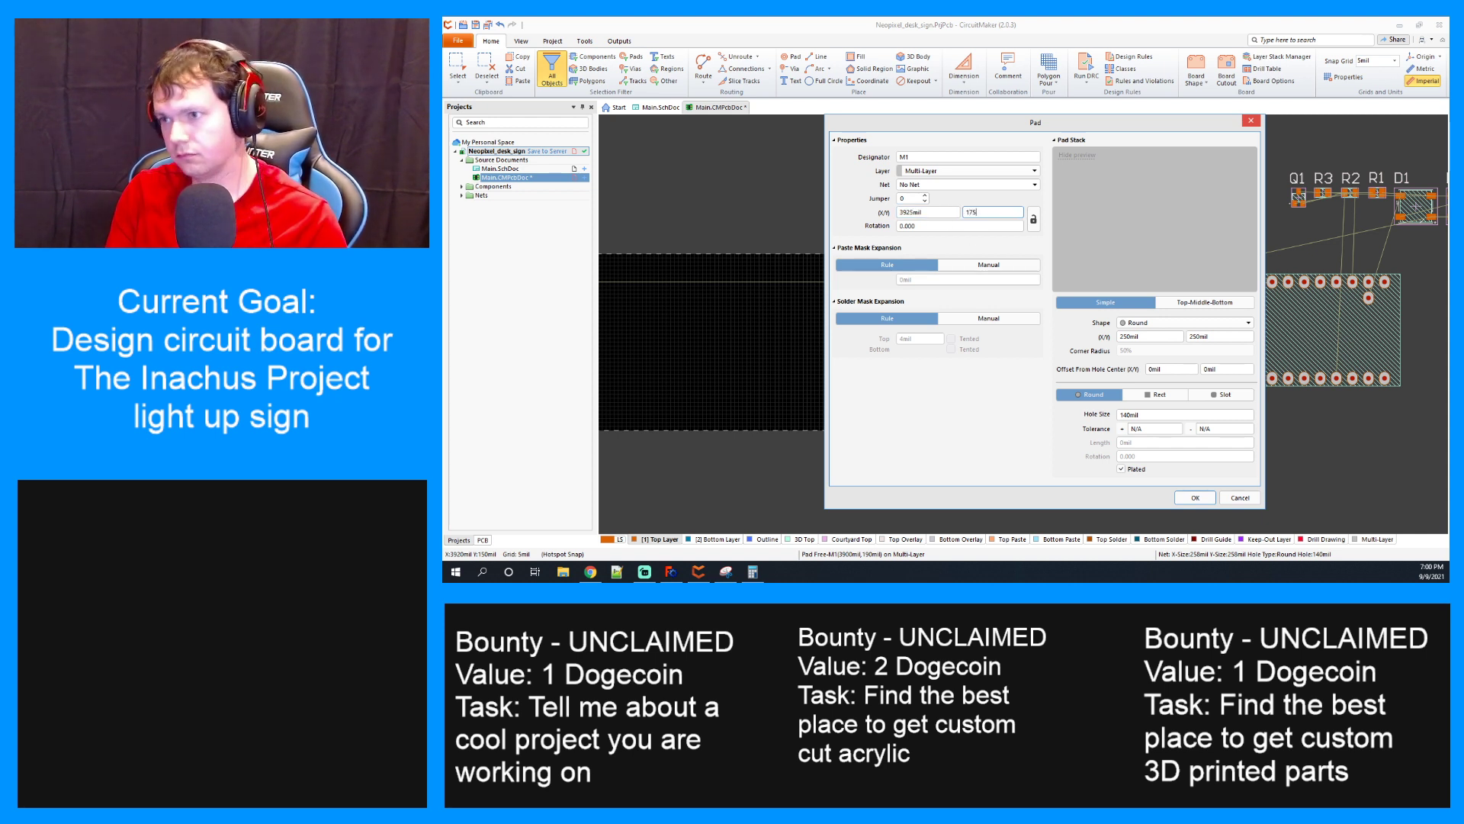
key(Return)
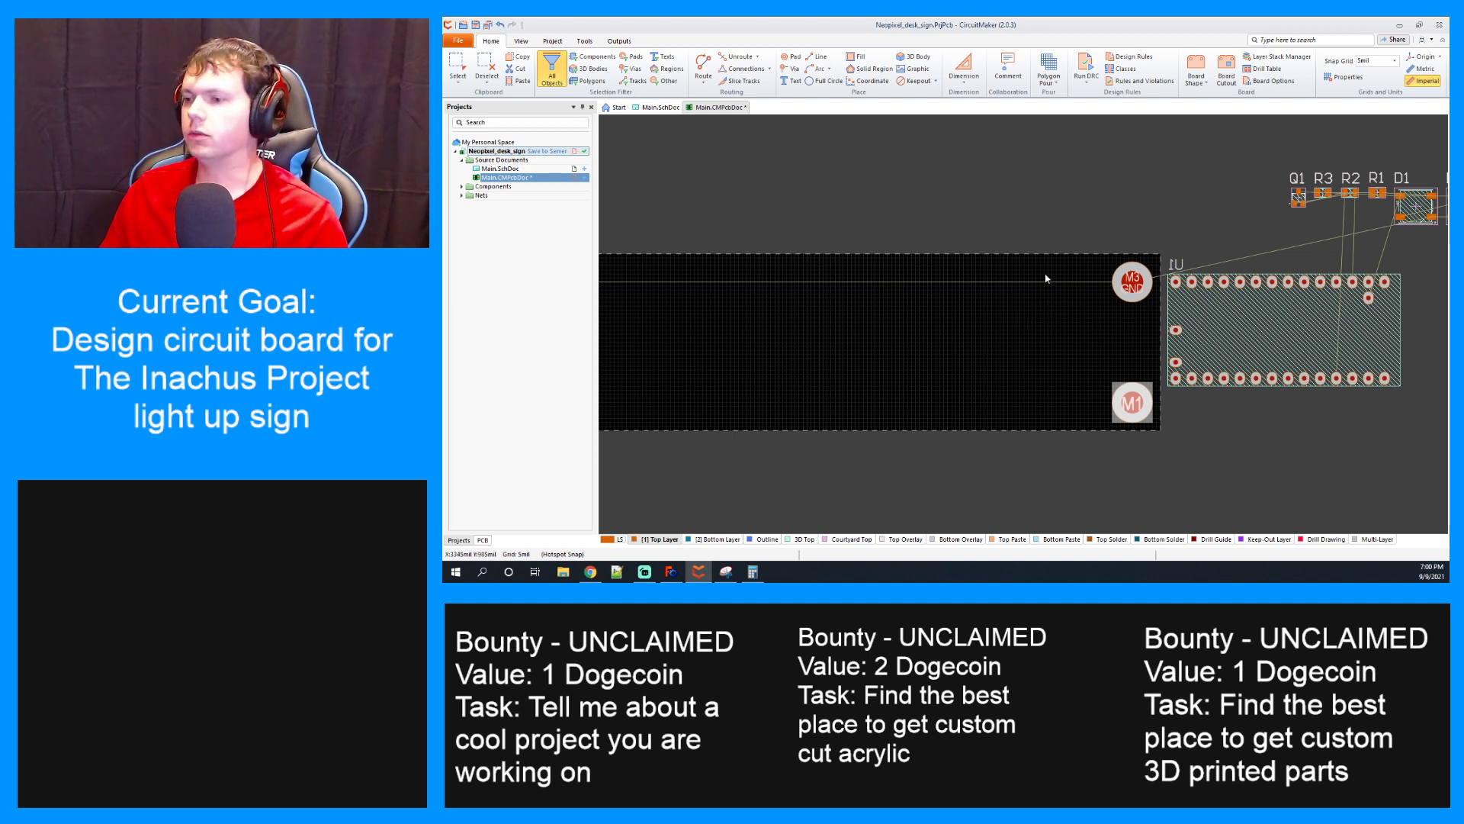
Change the lower-right mounting pad's designator to M4 and assign it to the GND net
double_click(1137, 400)
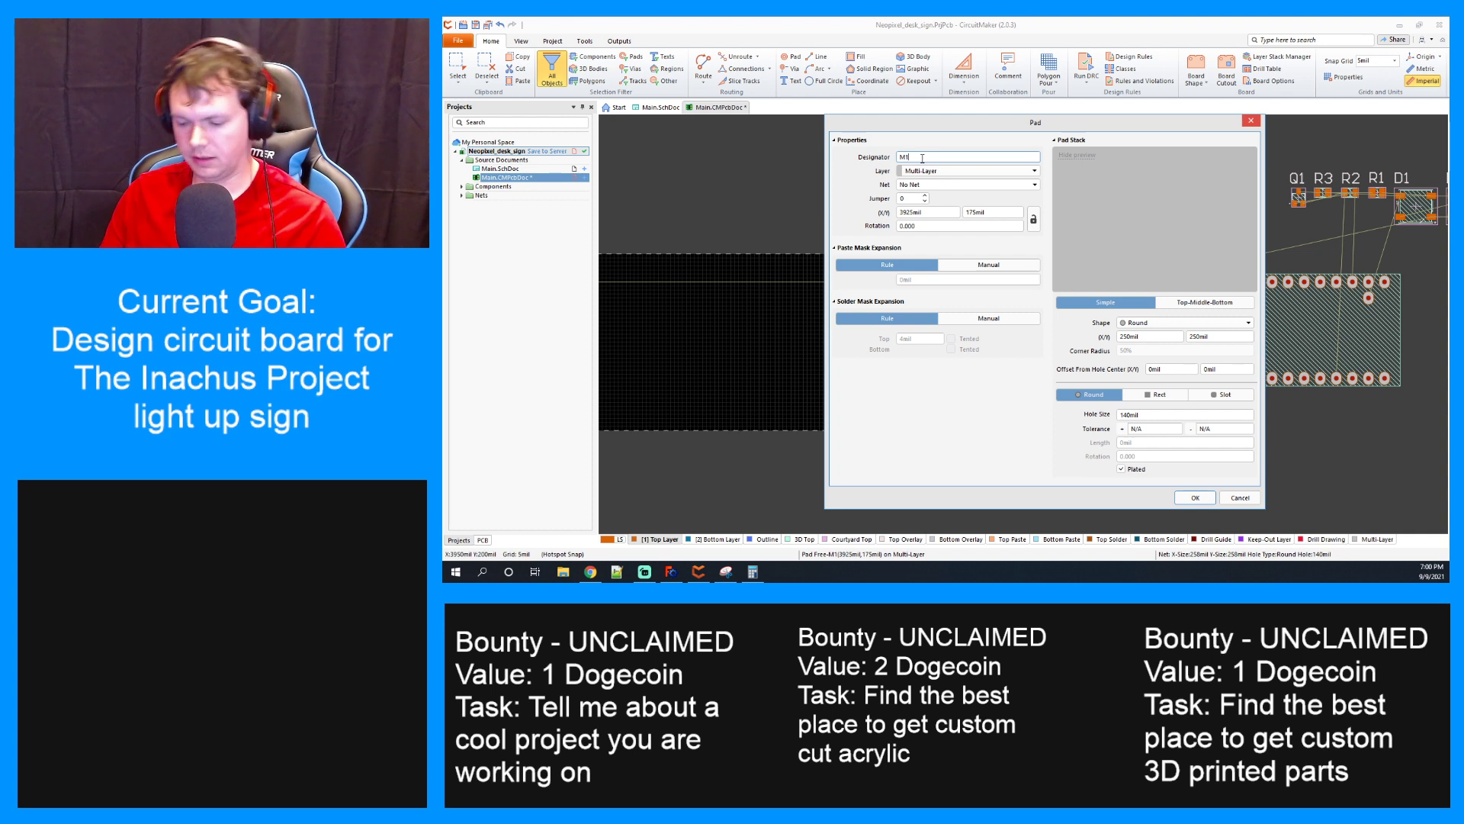
text(4)
key(Tab)
key(Tab)
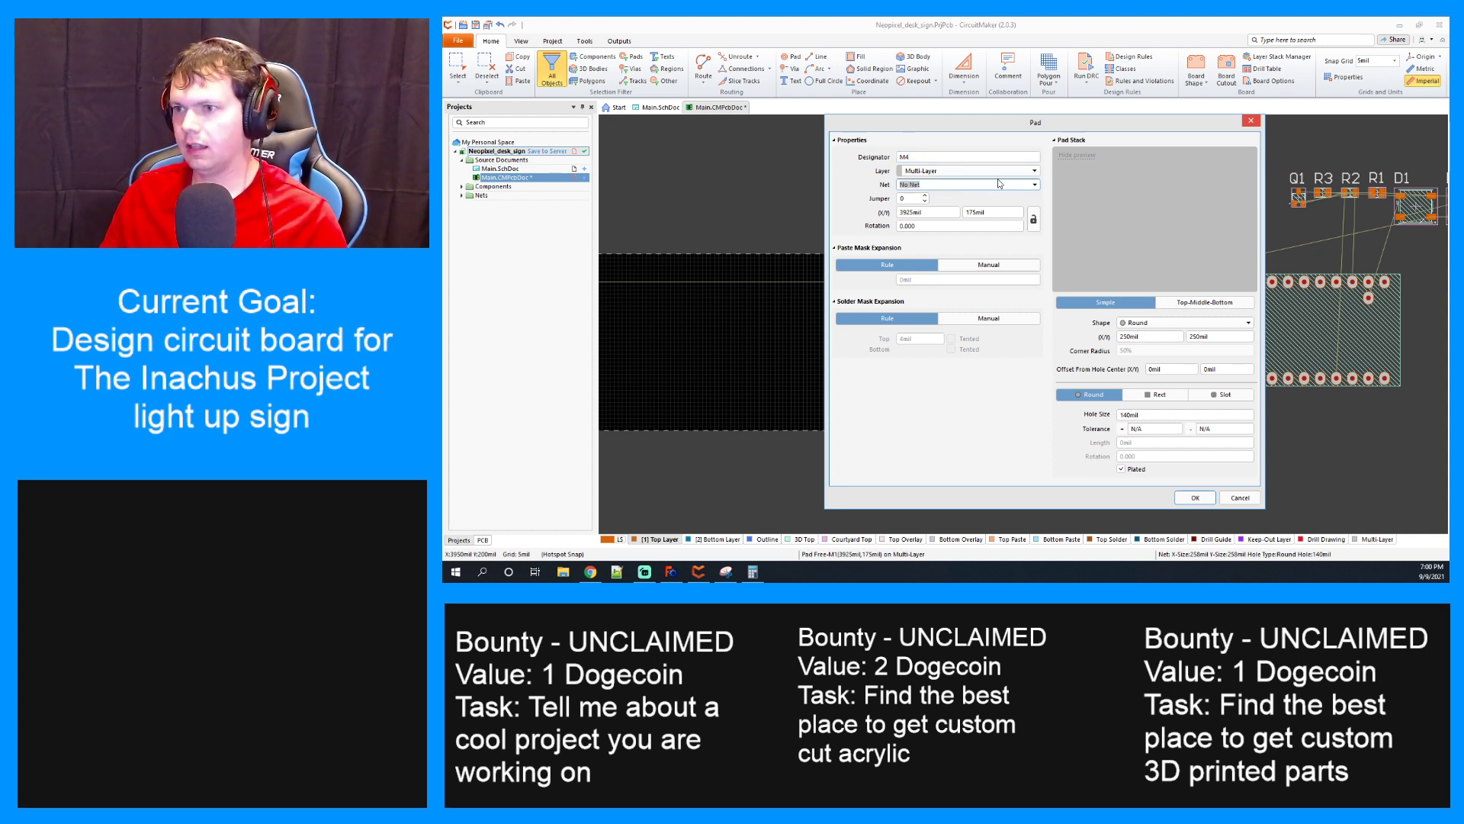
click(1036, 185)
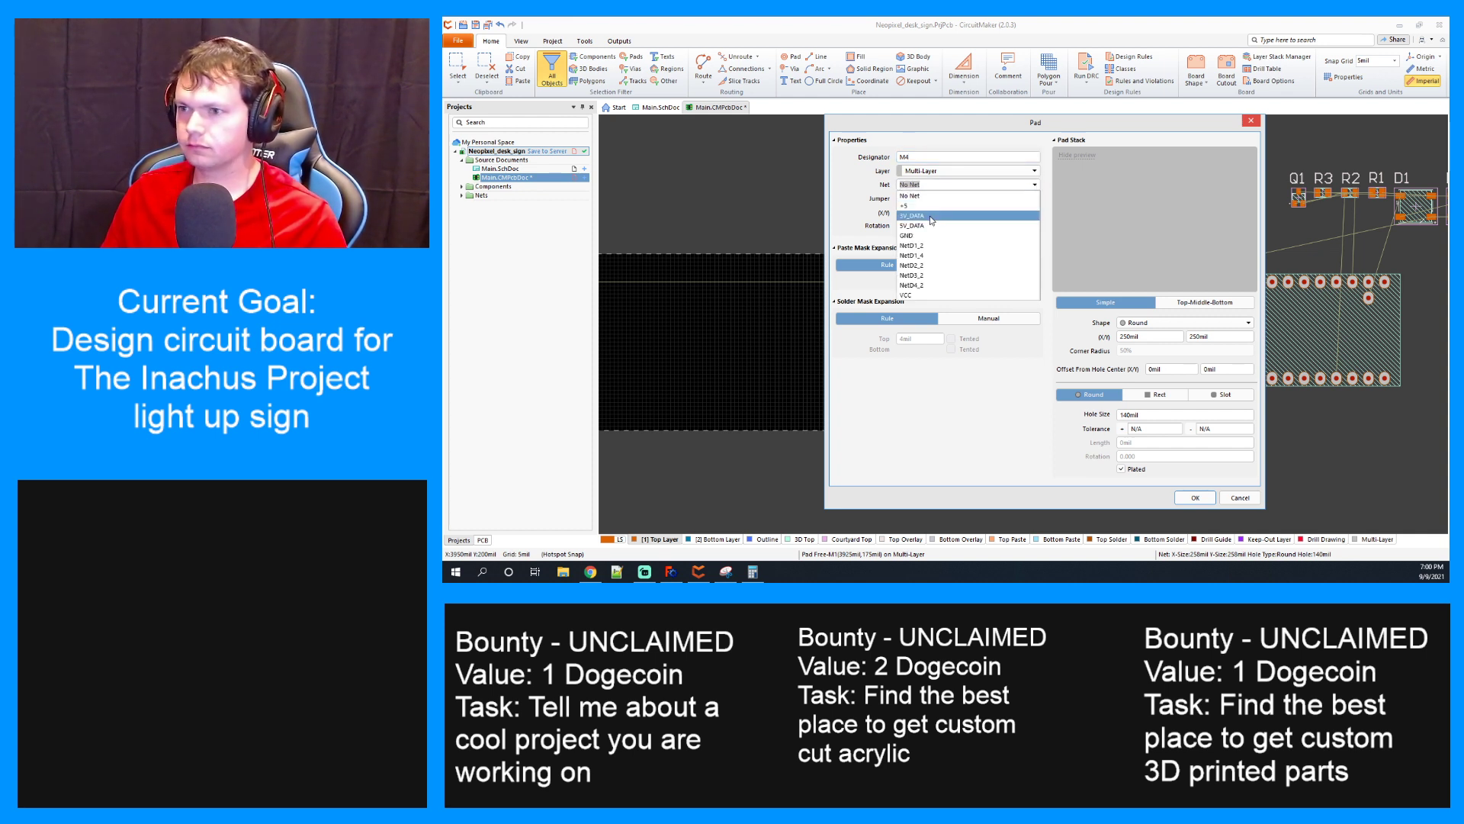
click(926, 234)
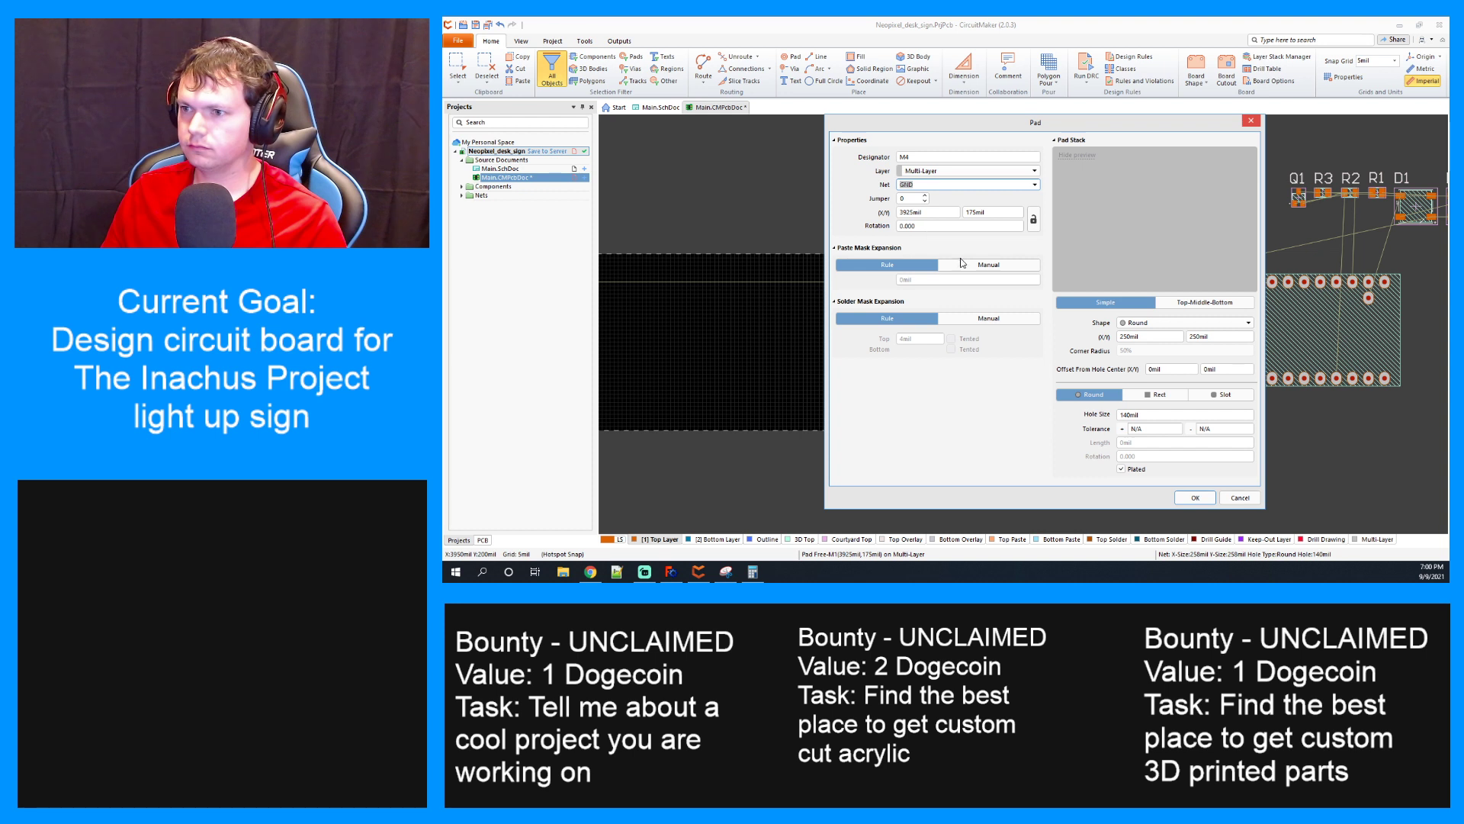
Lock the positions of the M4 and M3 mounting pads
click(1036, 226)
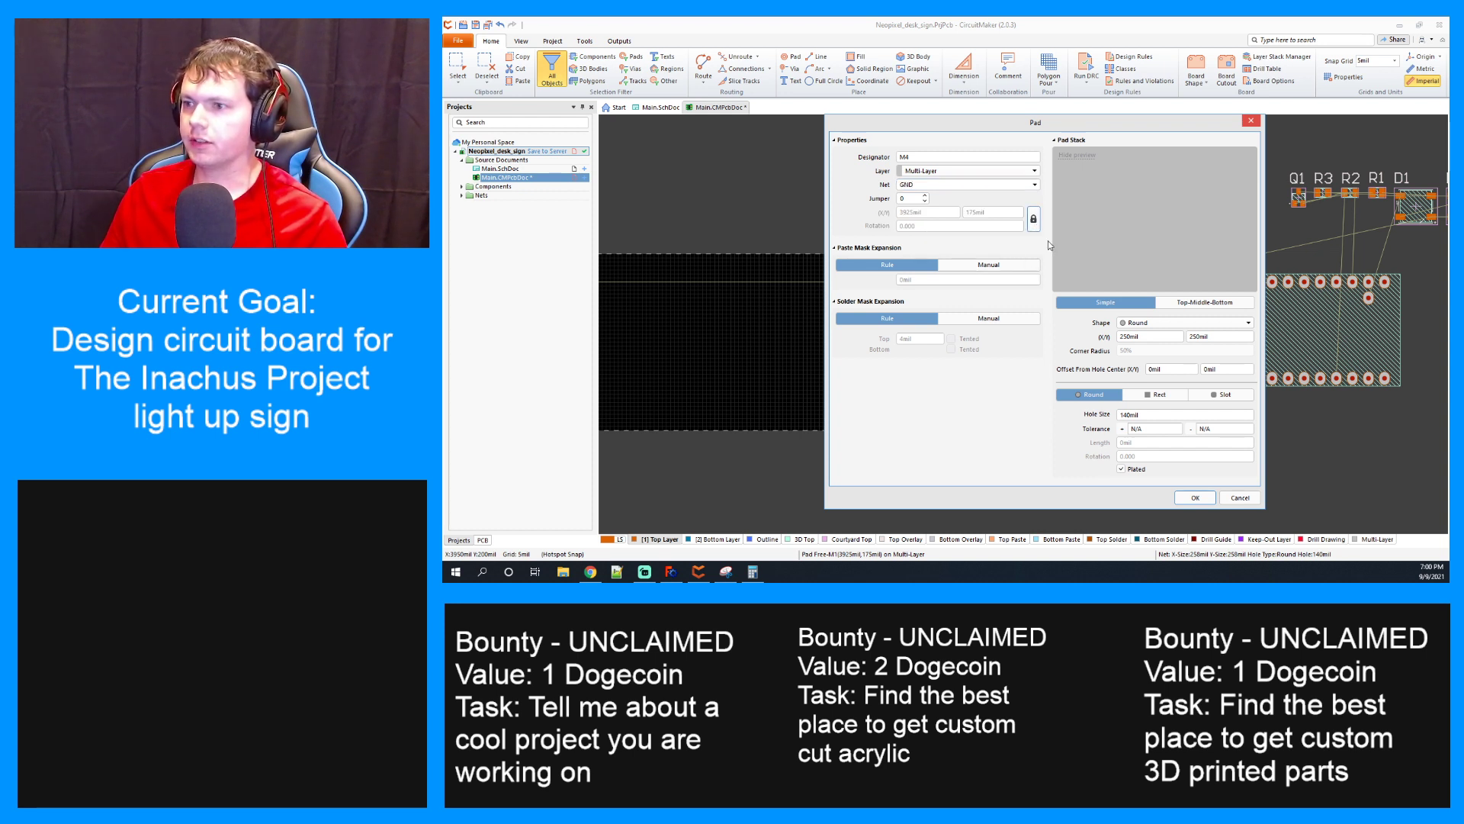
click(1195, 498)
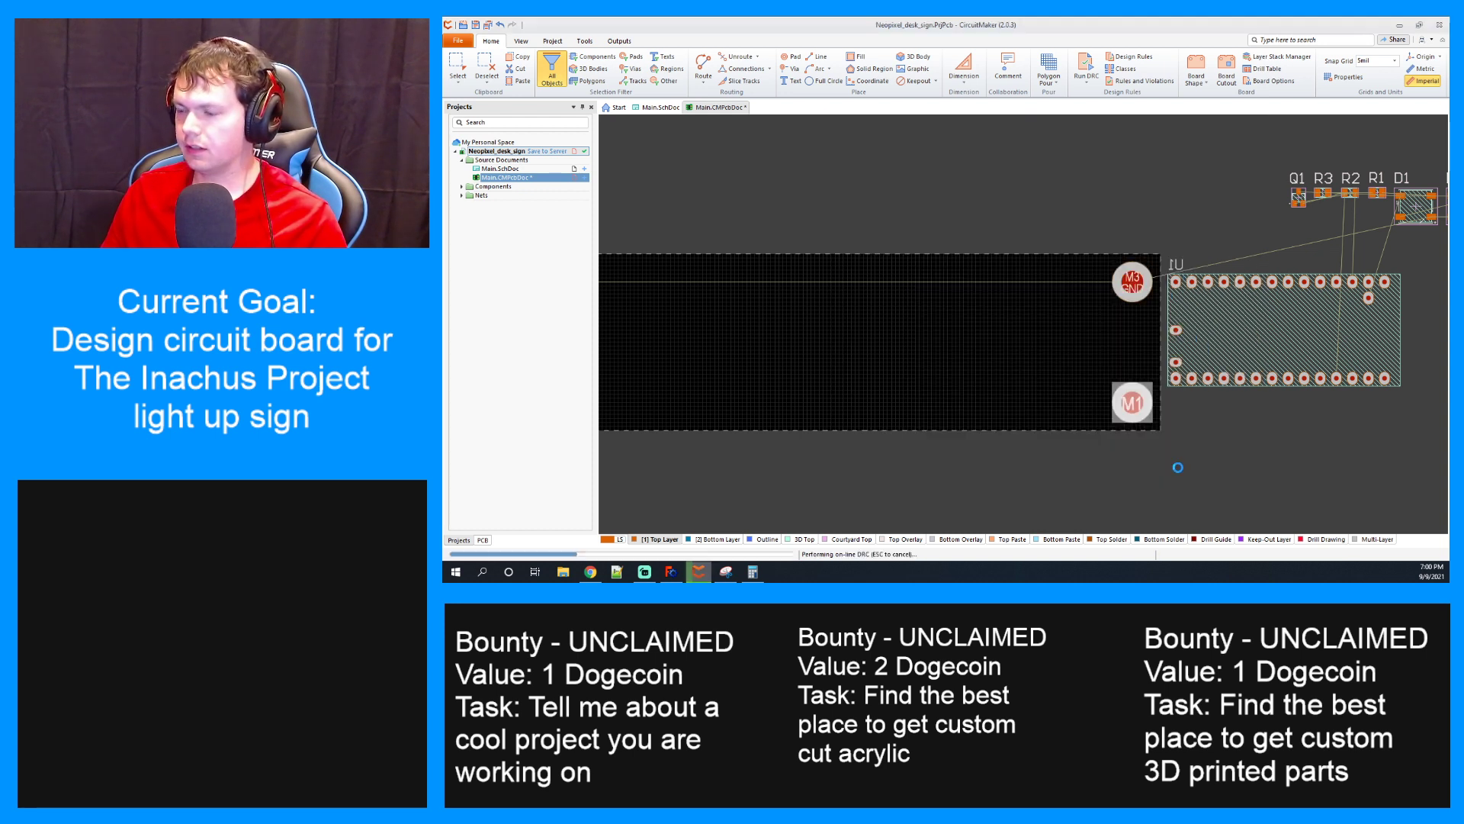
double_click(1130, 282)
click(1034, 219)
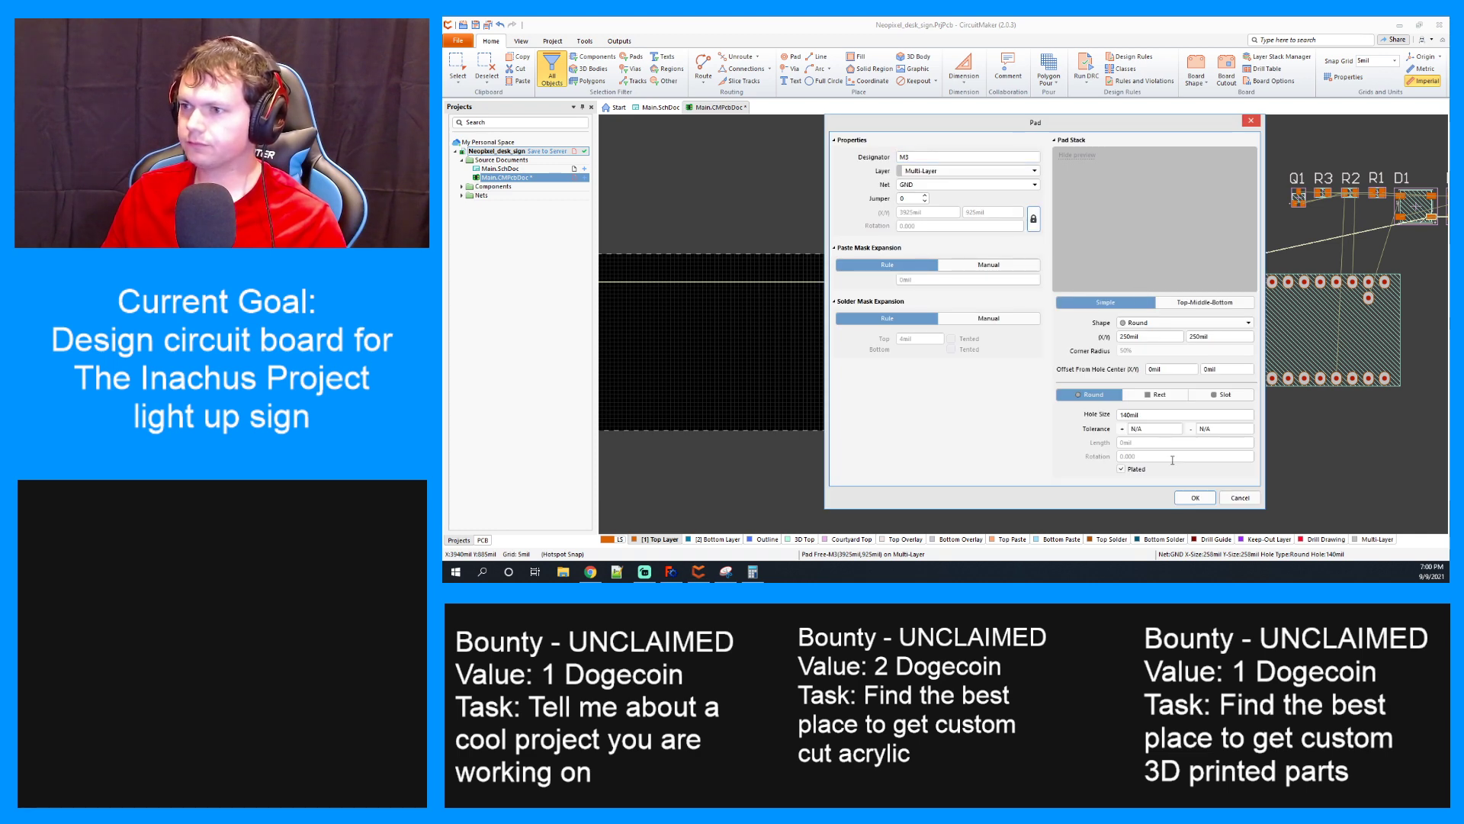
click(1194, 498)
Lock the positions of the M2 and M1 mounting pads
scroll(868, 313, down, 2)
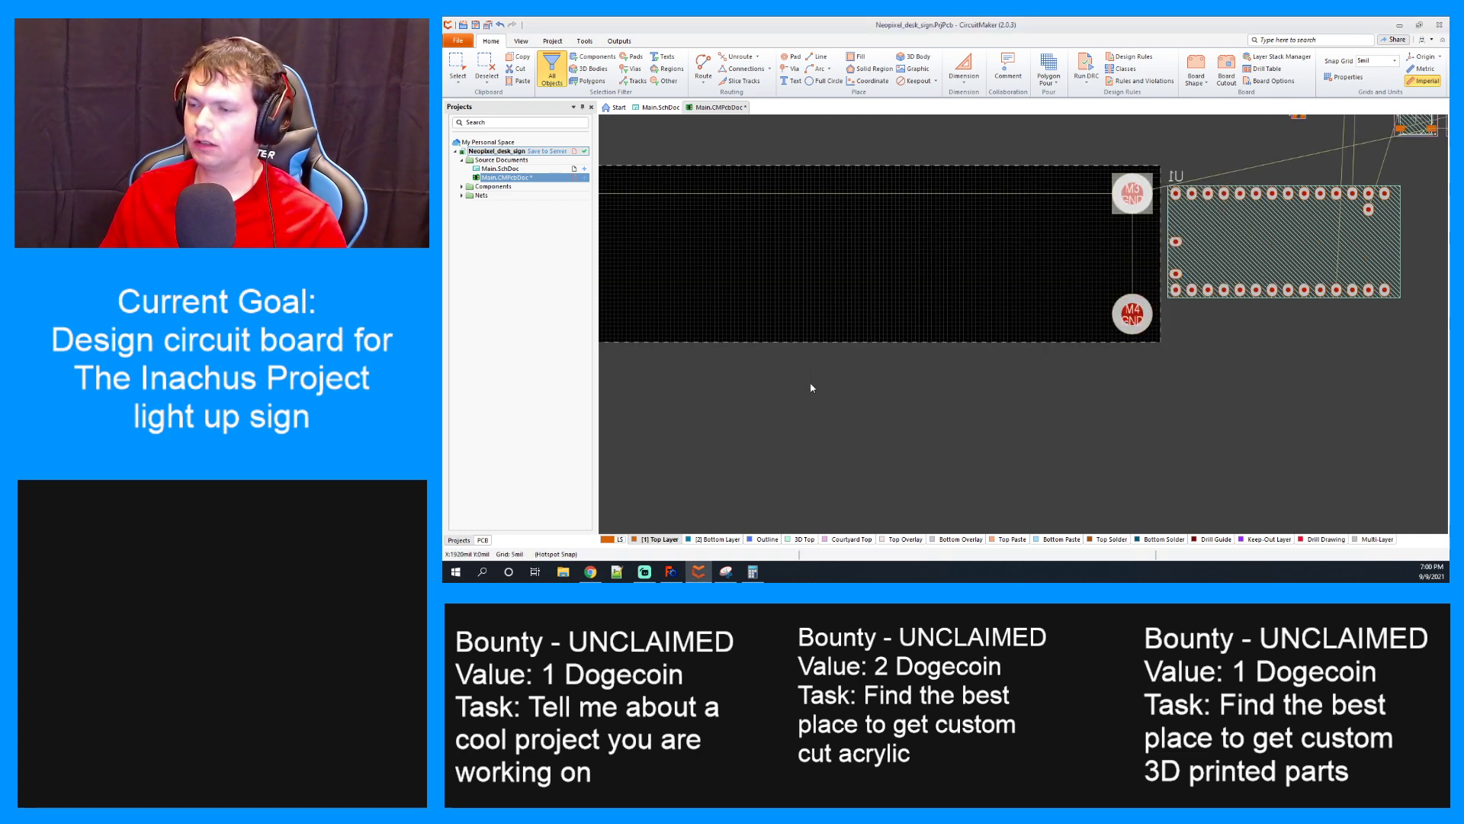
ctrl+scroll(810, 366, down, 1)
right_drag(790, 379, 1083, 421)
ctrl+scroll(922, 312, up, 2)
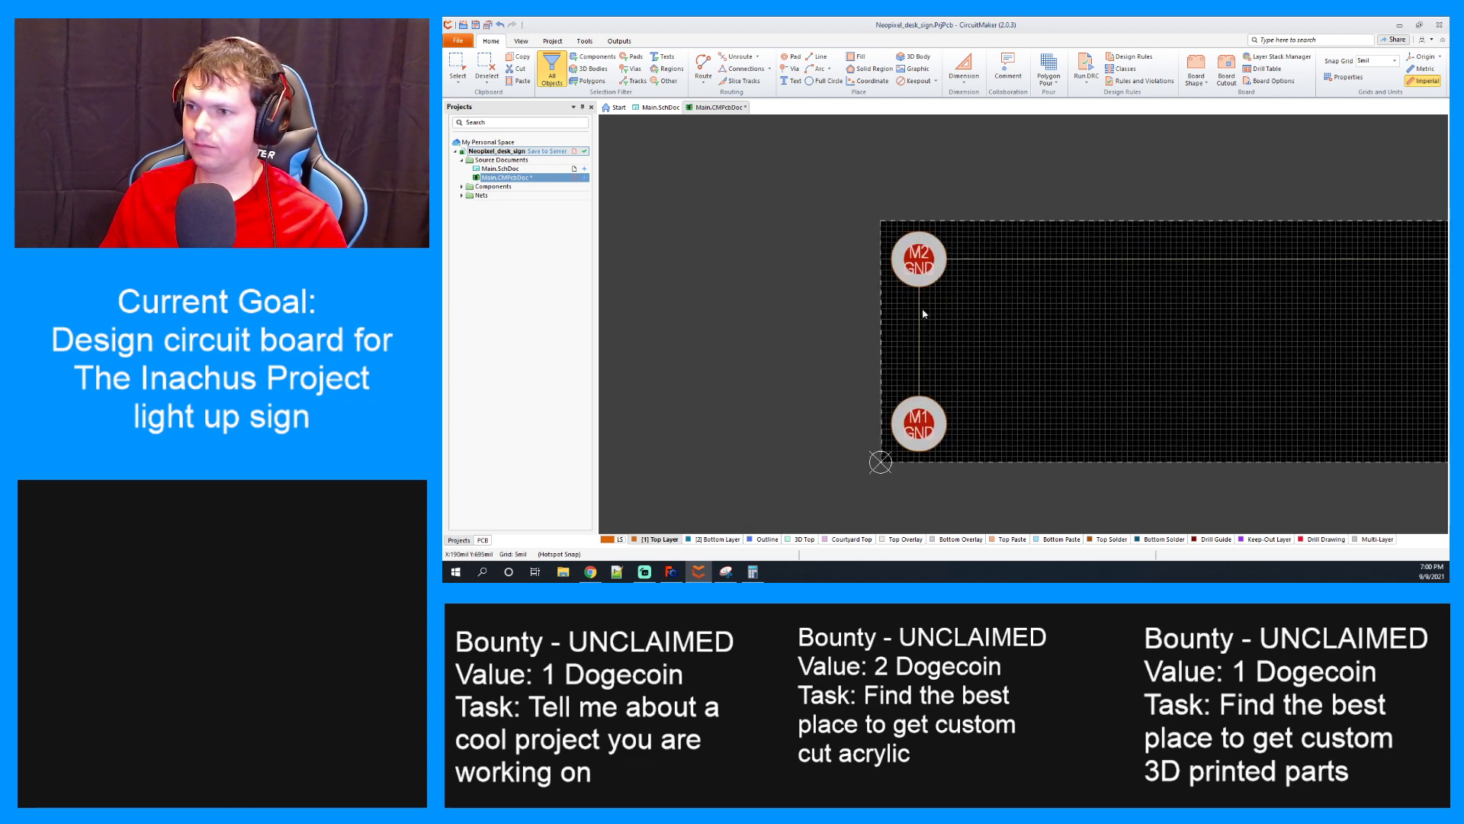
double_click(914, 270)
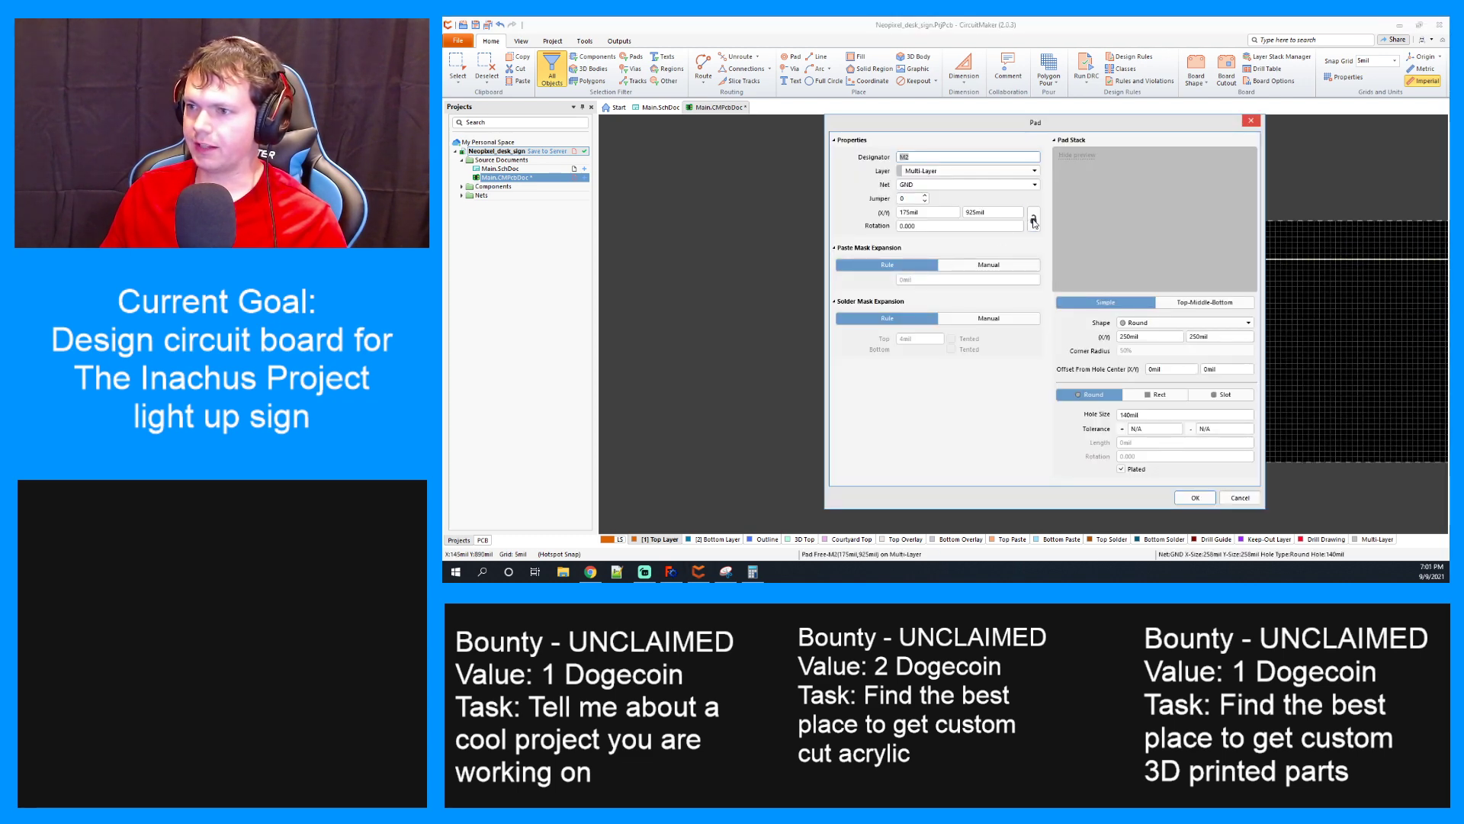
click(1211, 502)
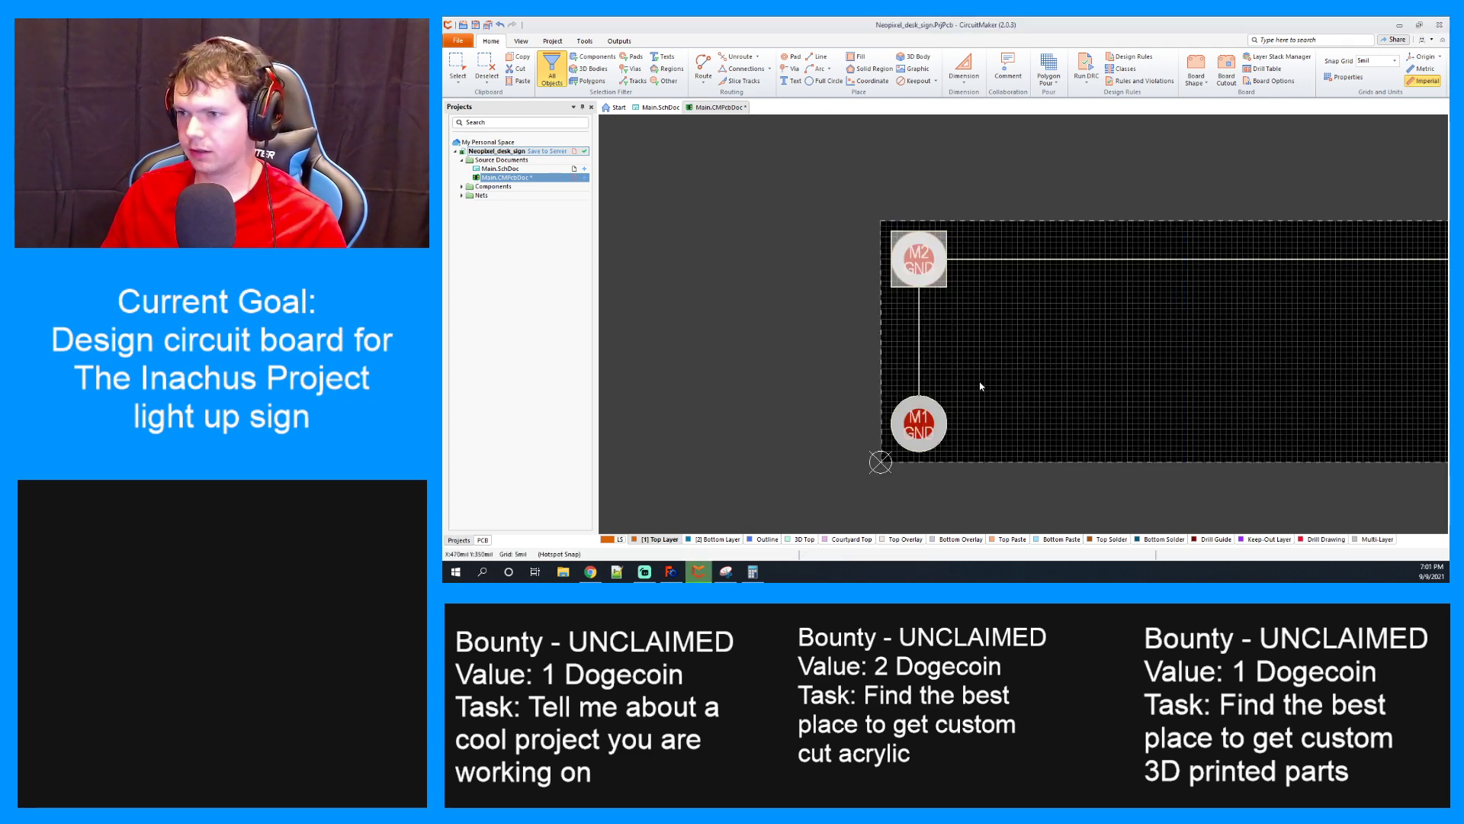
double_click(926, 420)
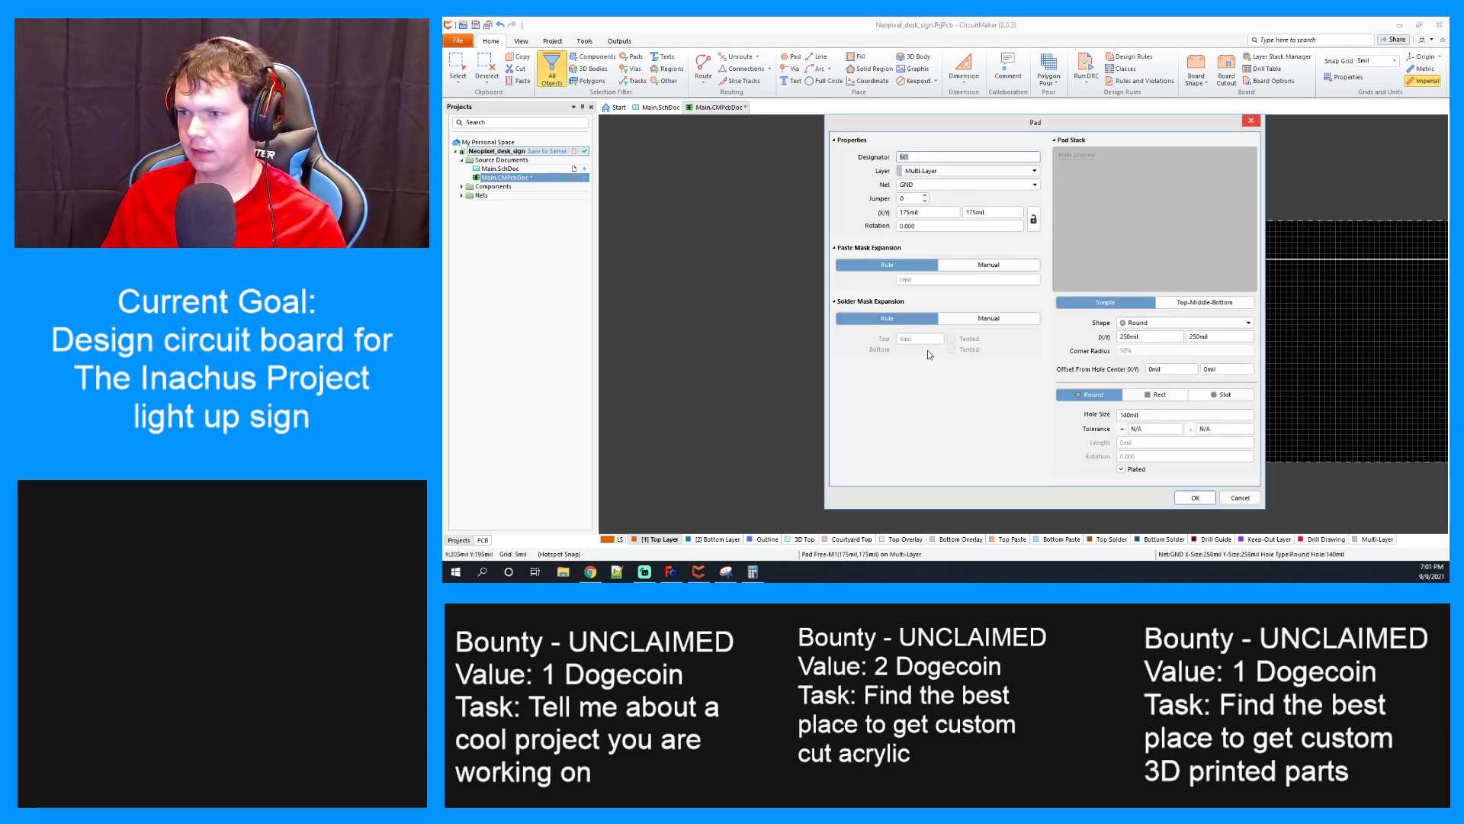
click(1202, 498)
ctrl+scroll(1161, 366, down, 2)
right_drag(1215, 481, 930, 441)
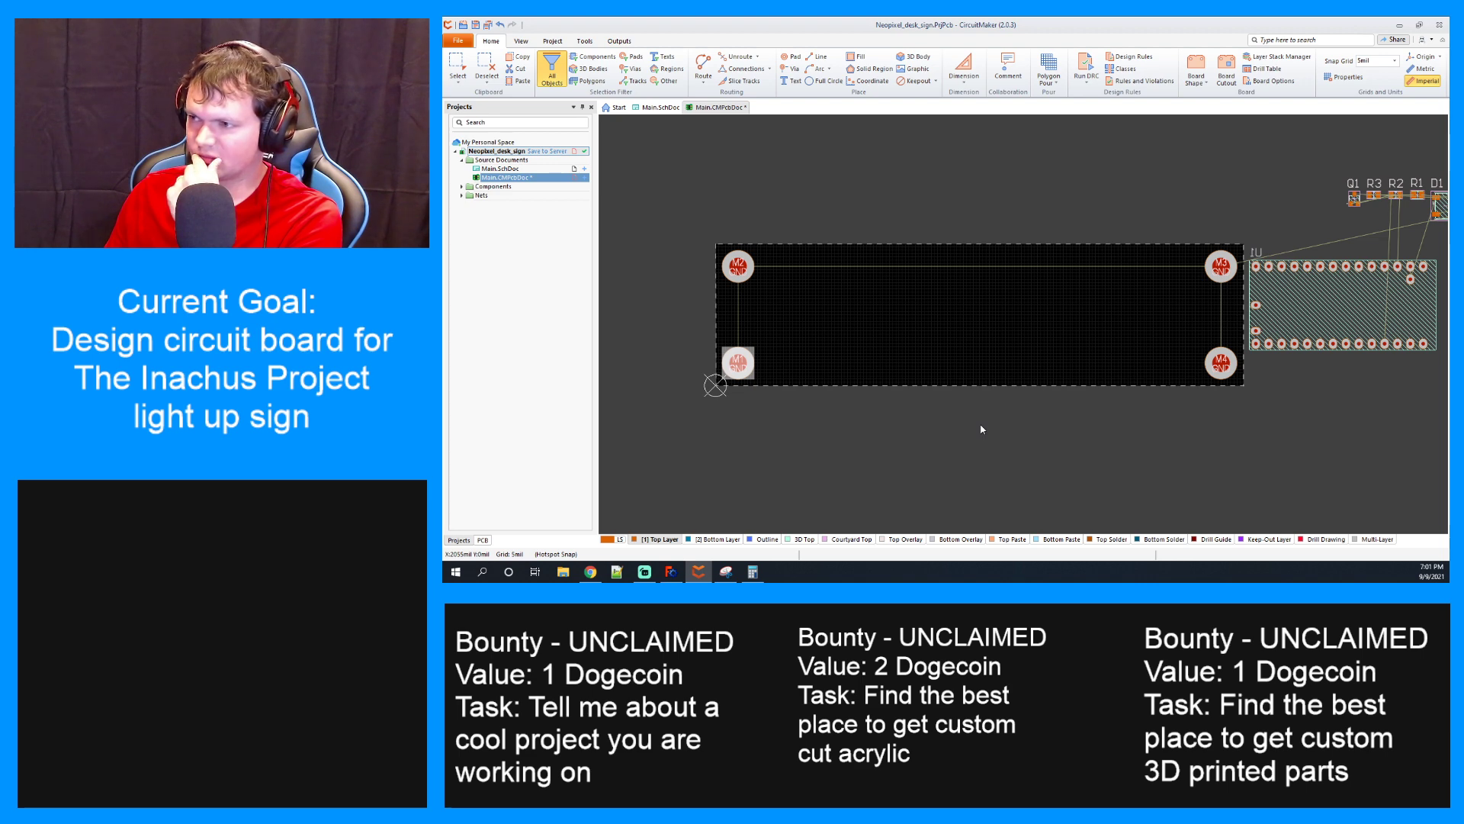
Switch to FreeCAD and open the sketch under Pocket011 in the Cover's Body002 to examine the rectangular cutout's dimensions
ctrl+scroll(1080, 347, up, 1)
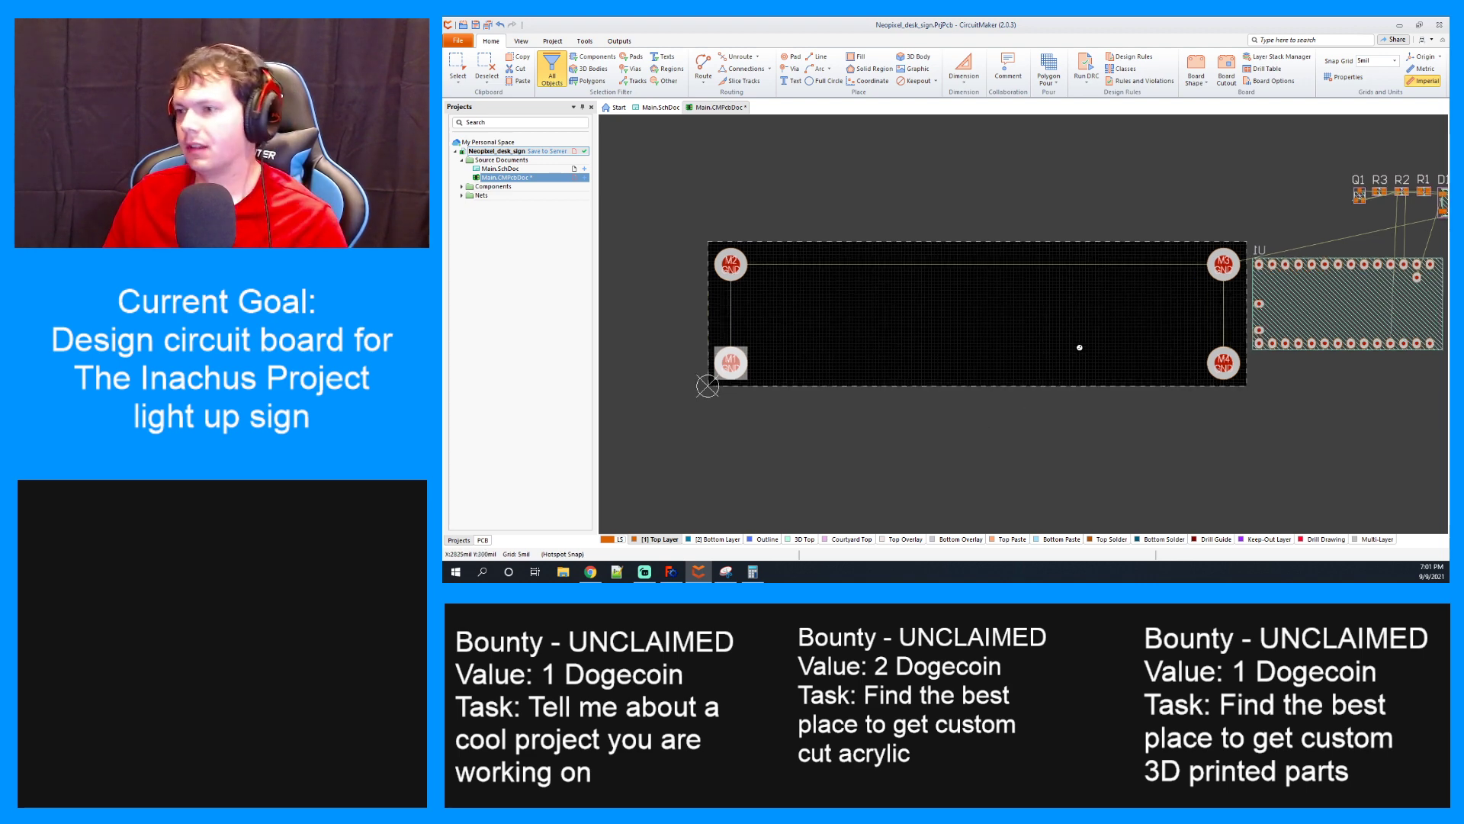
ctrl+scroll(1080, 347, up, 1)
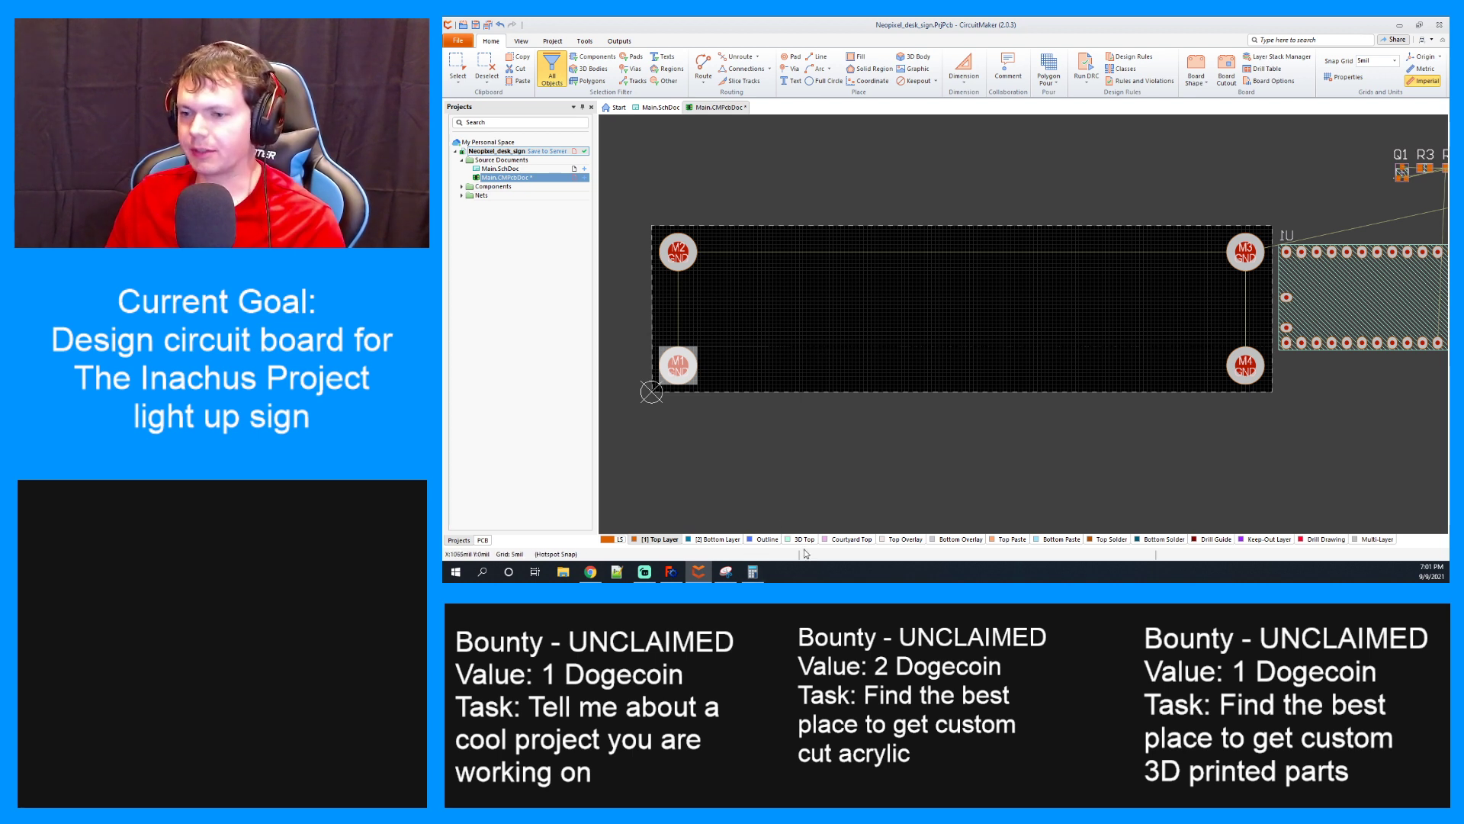
click(727, 572)
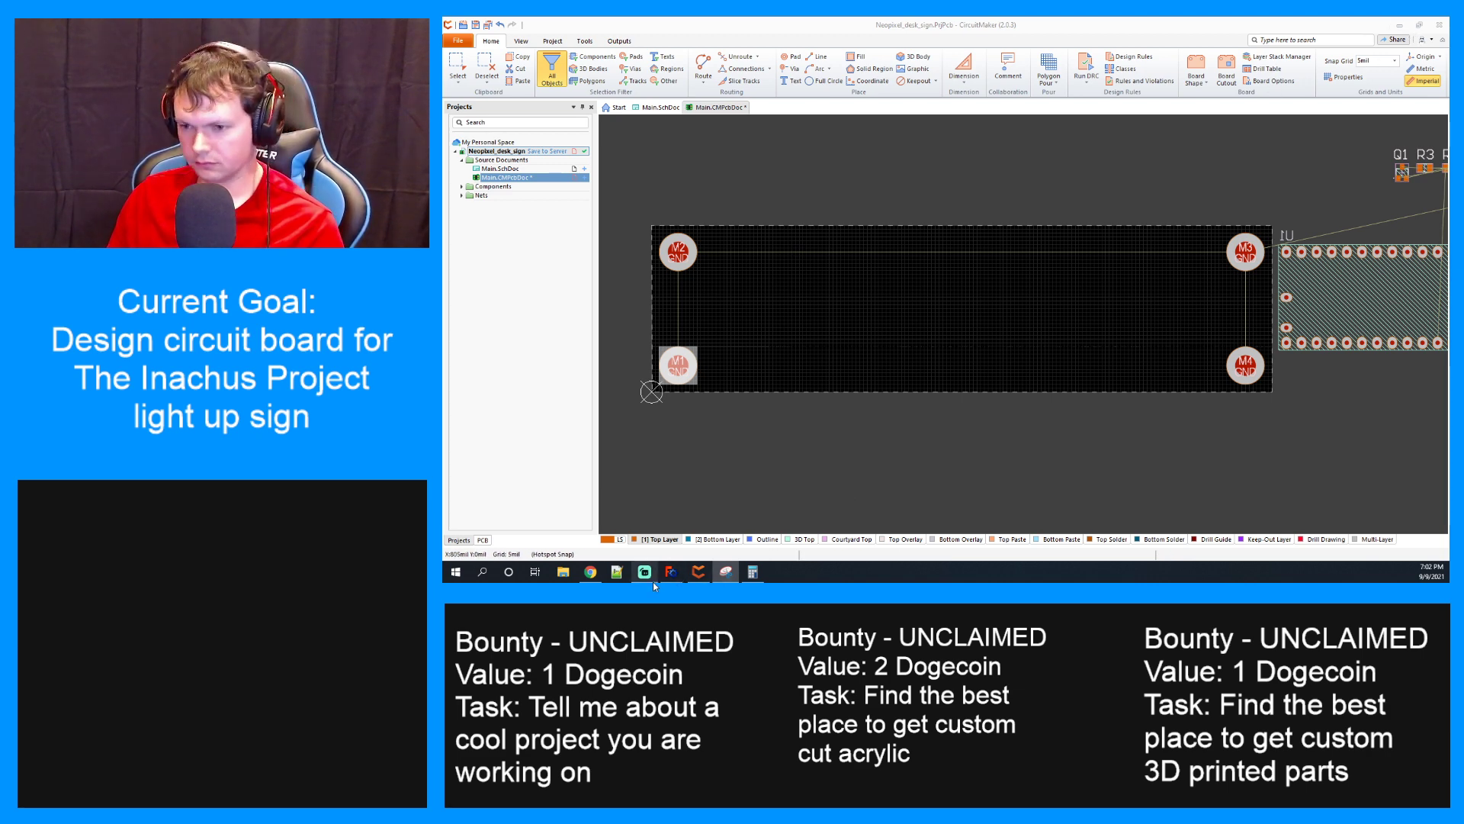
click(671, 571)
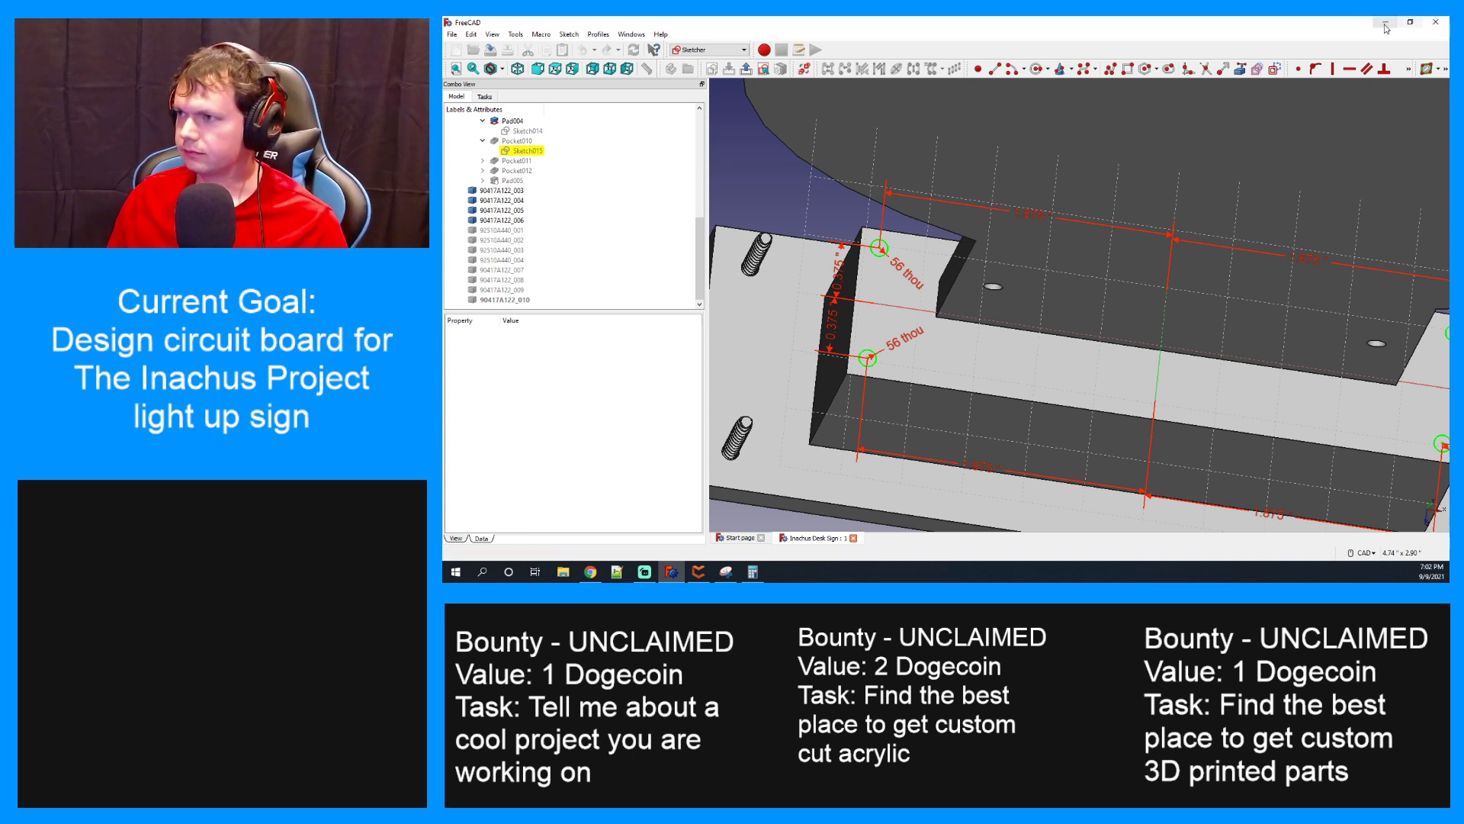
scroll(534, 197, up, 5)
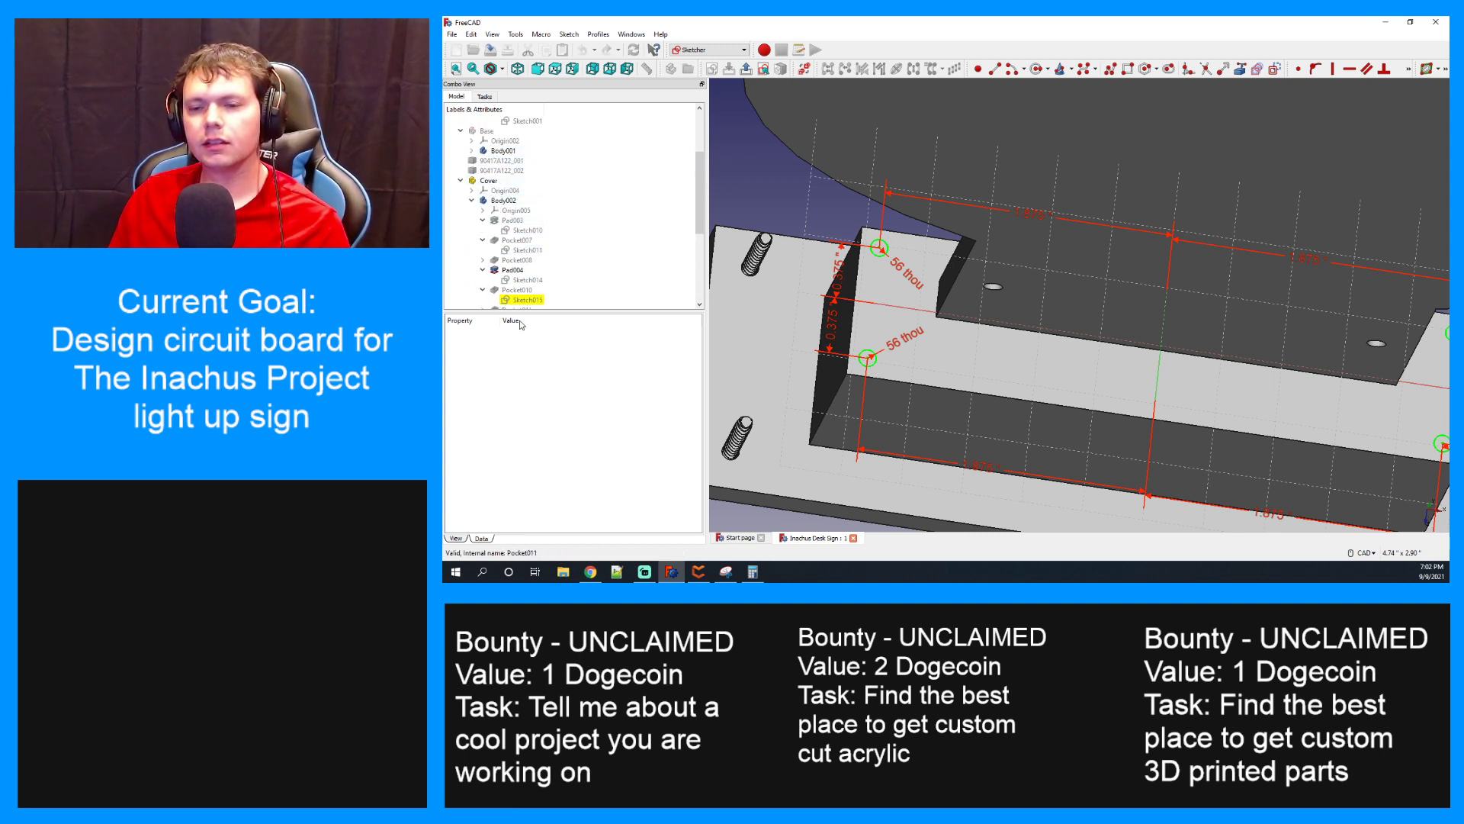
scroll(546, 236, down, 2)
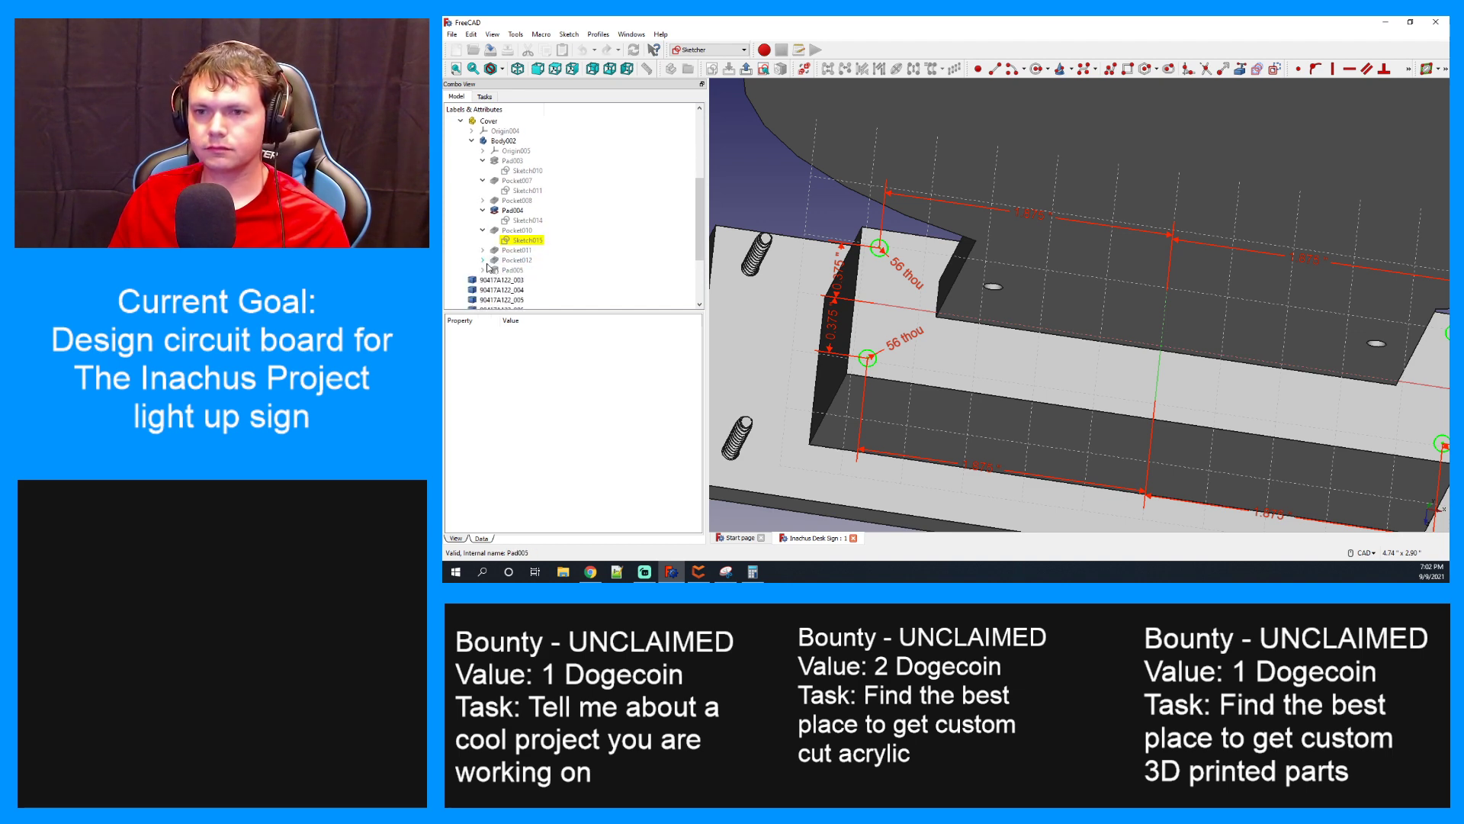
click(483, 251)
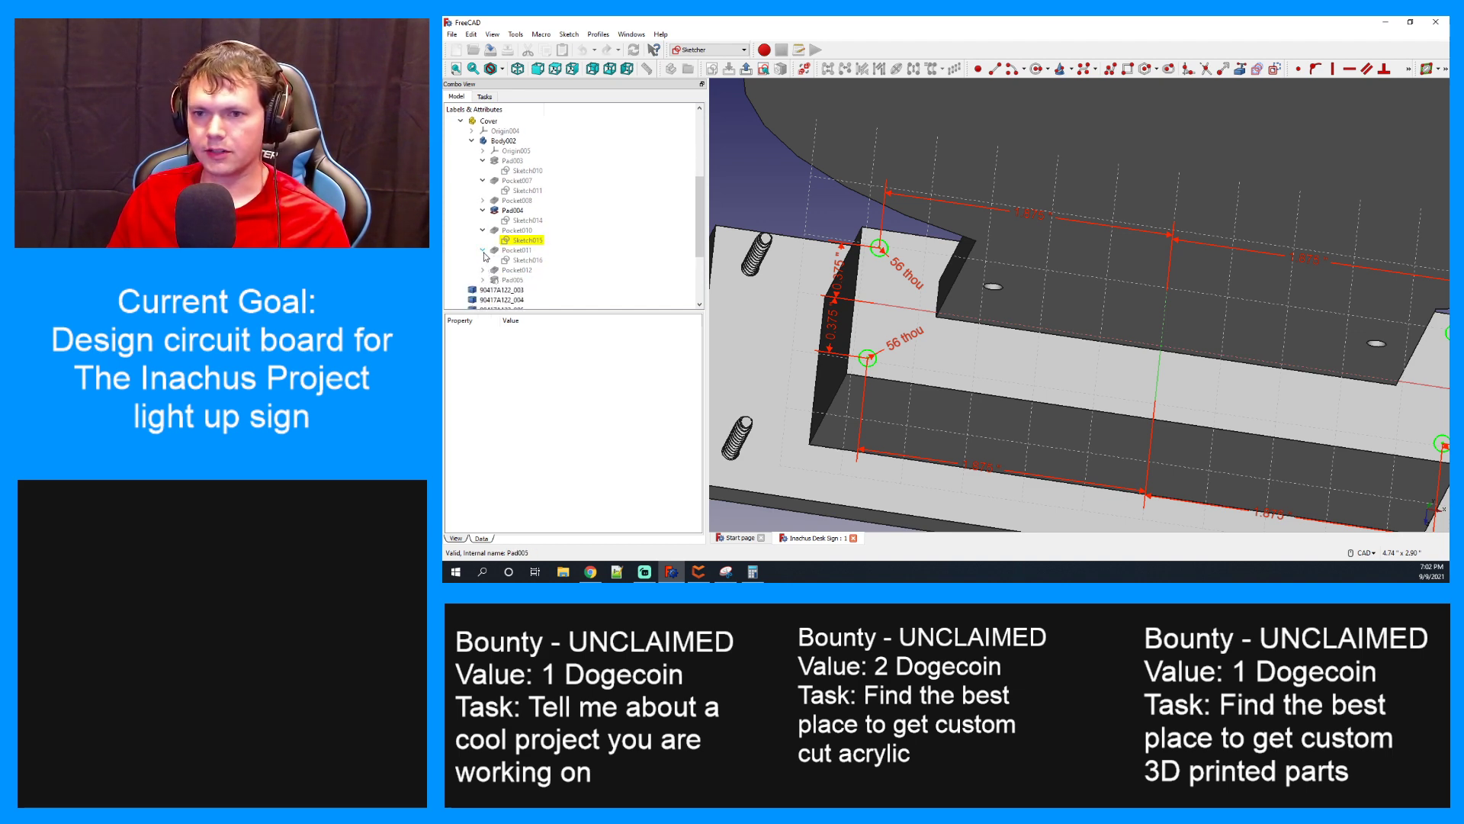
double_click(529, 260)
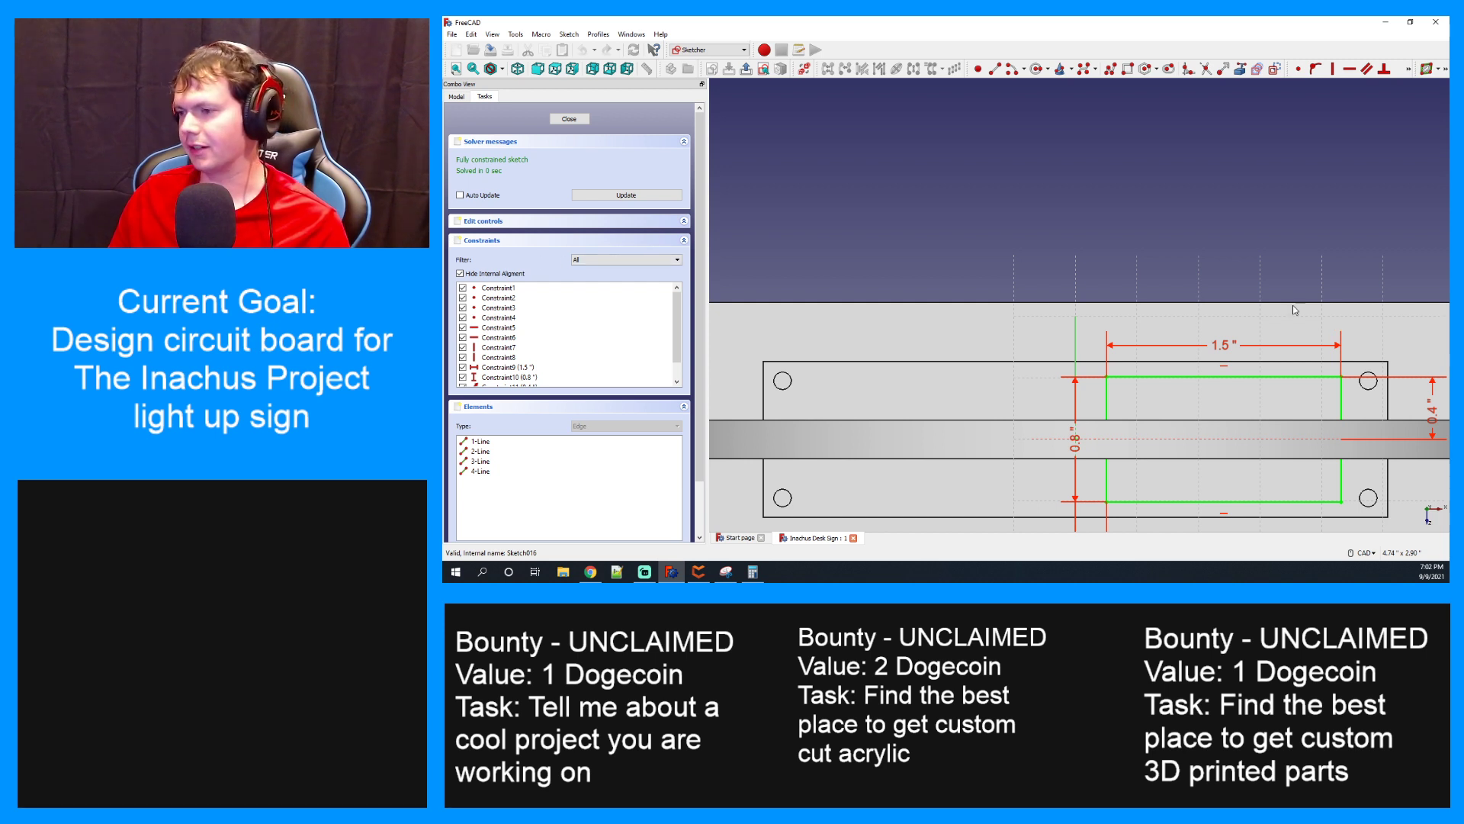
mouse_move(1323, 281)
middle_down()
mouse_move(1134, 201)
mouse_move(1153, 164)
middle_up()
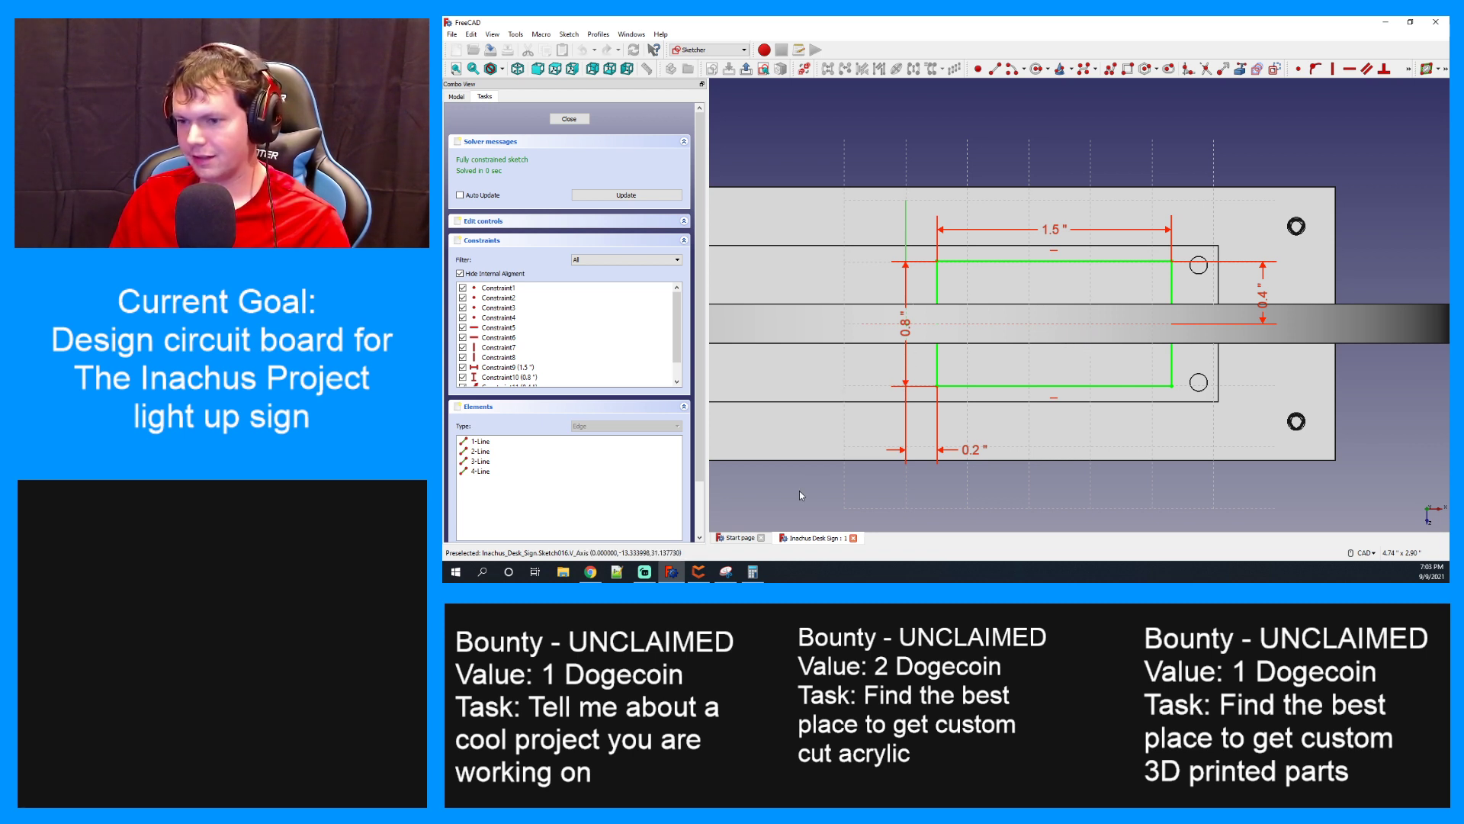
Switch to Calculator and divide the 4100 mil board length by 2
mouse_move(752, 571)
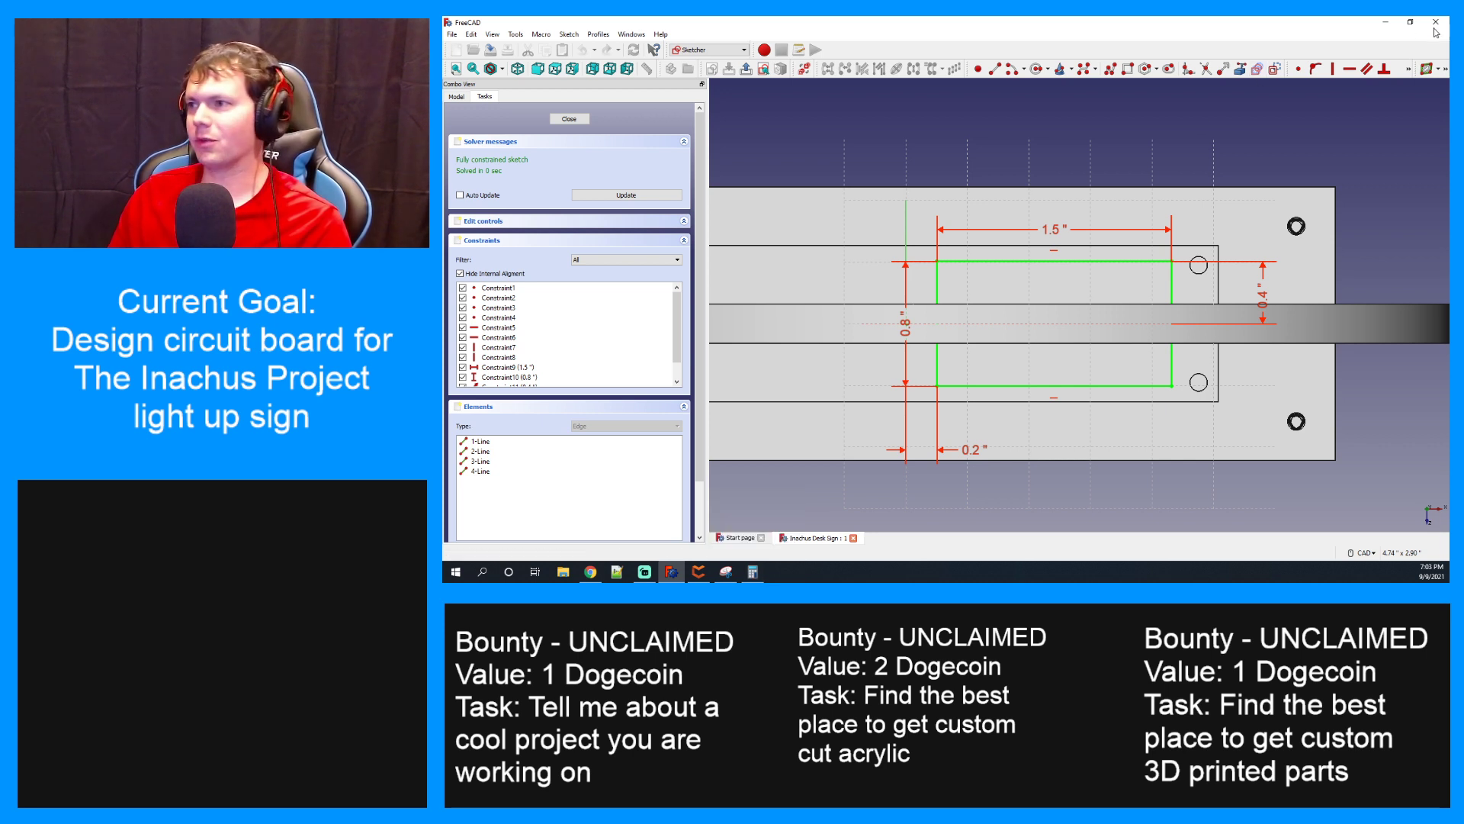
click(743, 583)
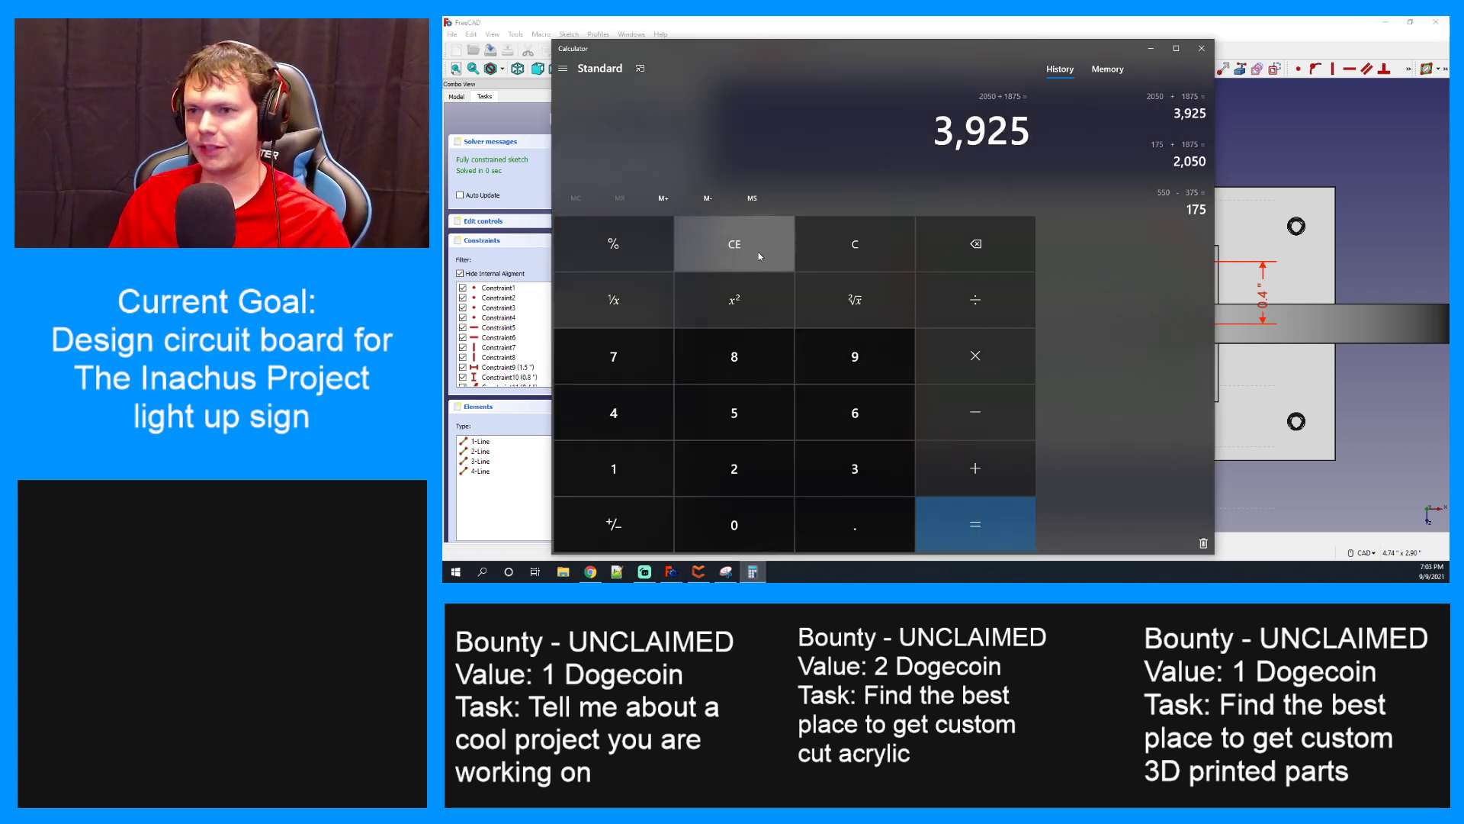
click(614, 413)
click(613, 468)
click(729, 524)
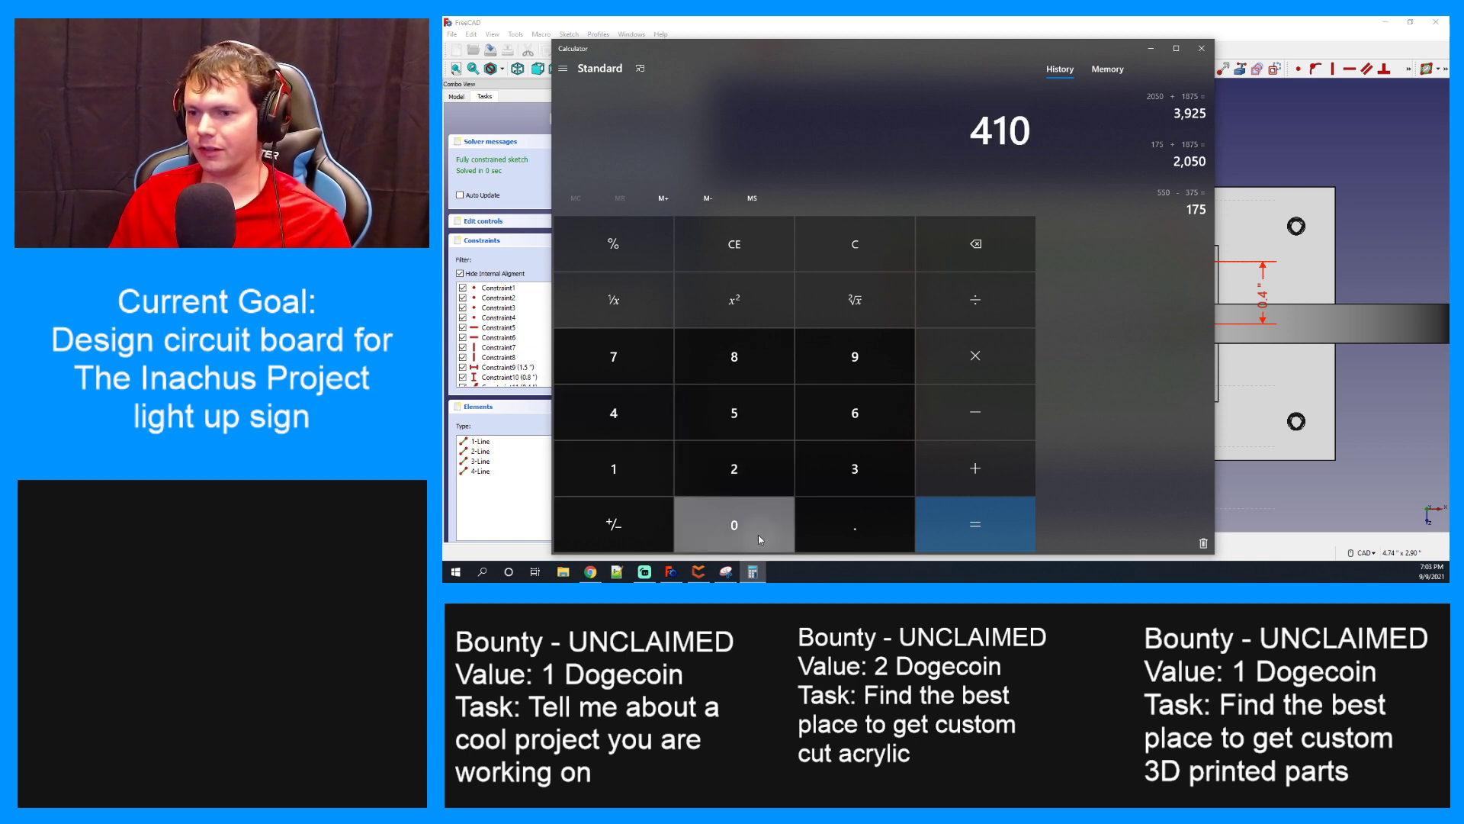
click(729, 525)
click(975, 299)
click(734, 468)
click(922, 513)
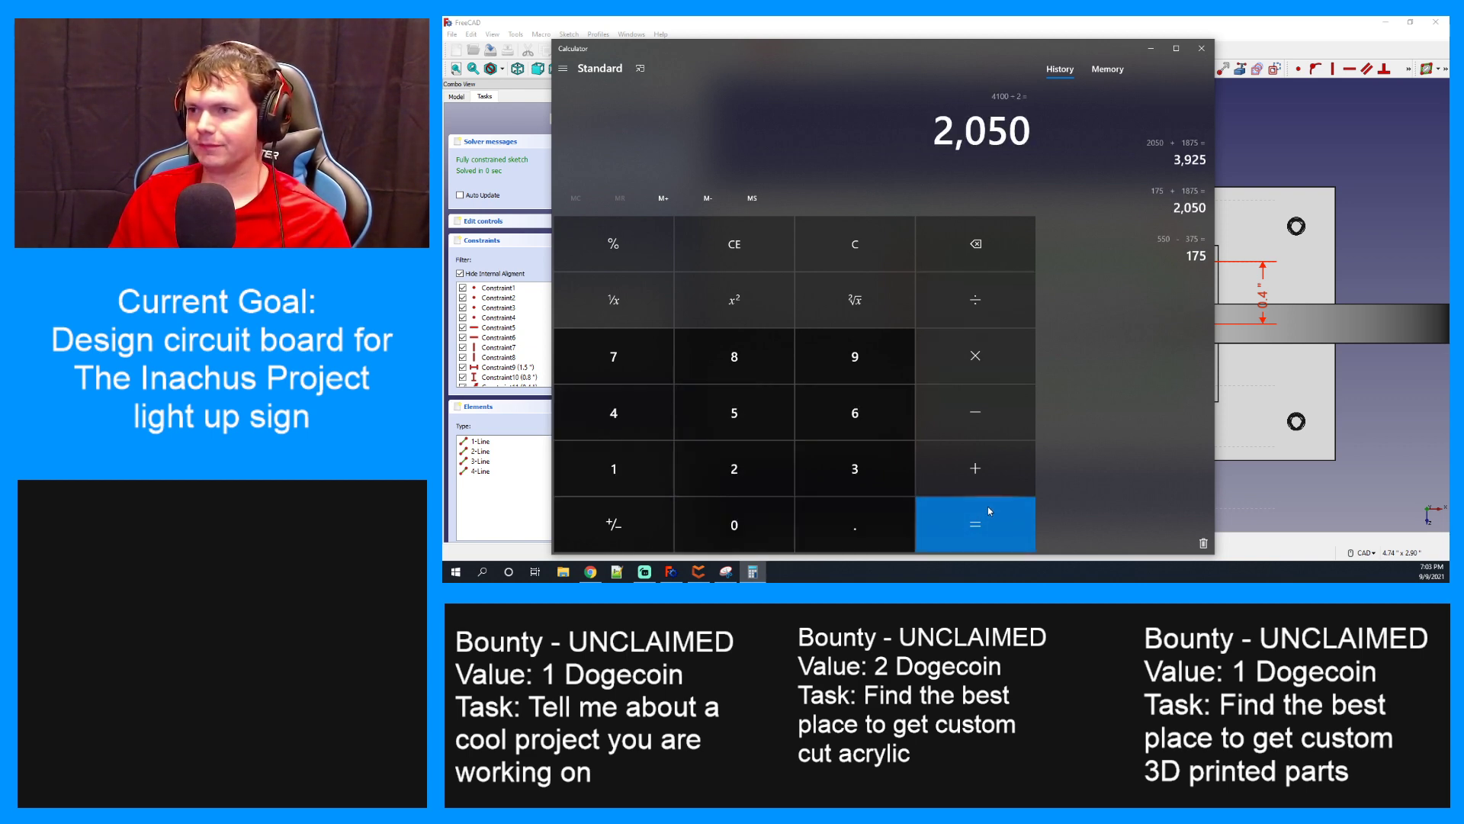
Subtract the 200 mil cutout offset and another 750 mil from the halved board length
mouse_move(1007, 53)
mouse_down()
mouse_move(783, 389)
mouse_move(1007, 455)
mouse_move(1045, 408)
mouse_move(980, 393)
mouse_move(863, 138)
mouse_move(1004, 68)
mouse_up()
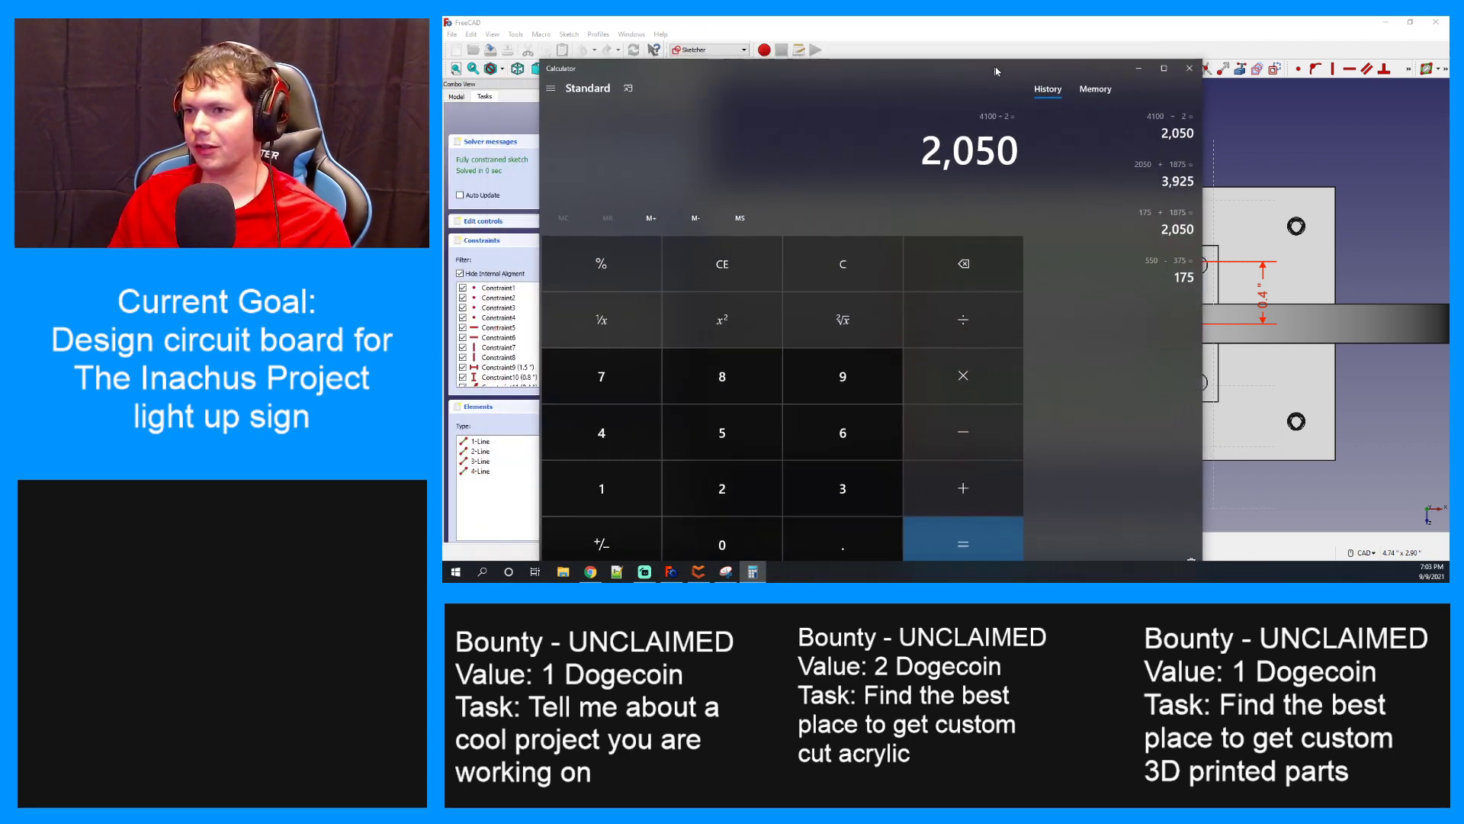
click(967, 427)
click(731, 485)
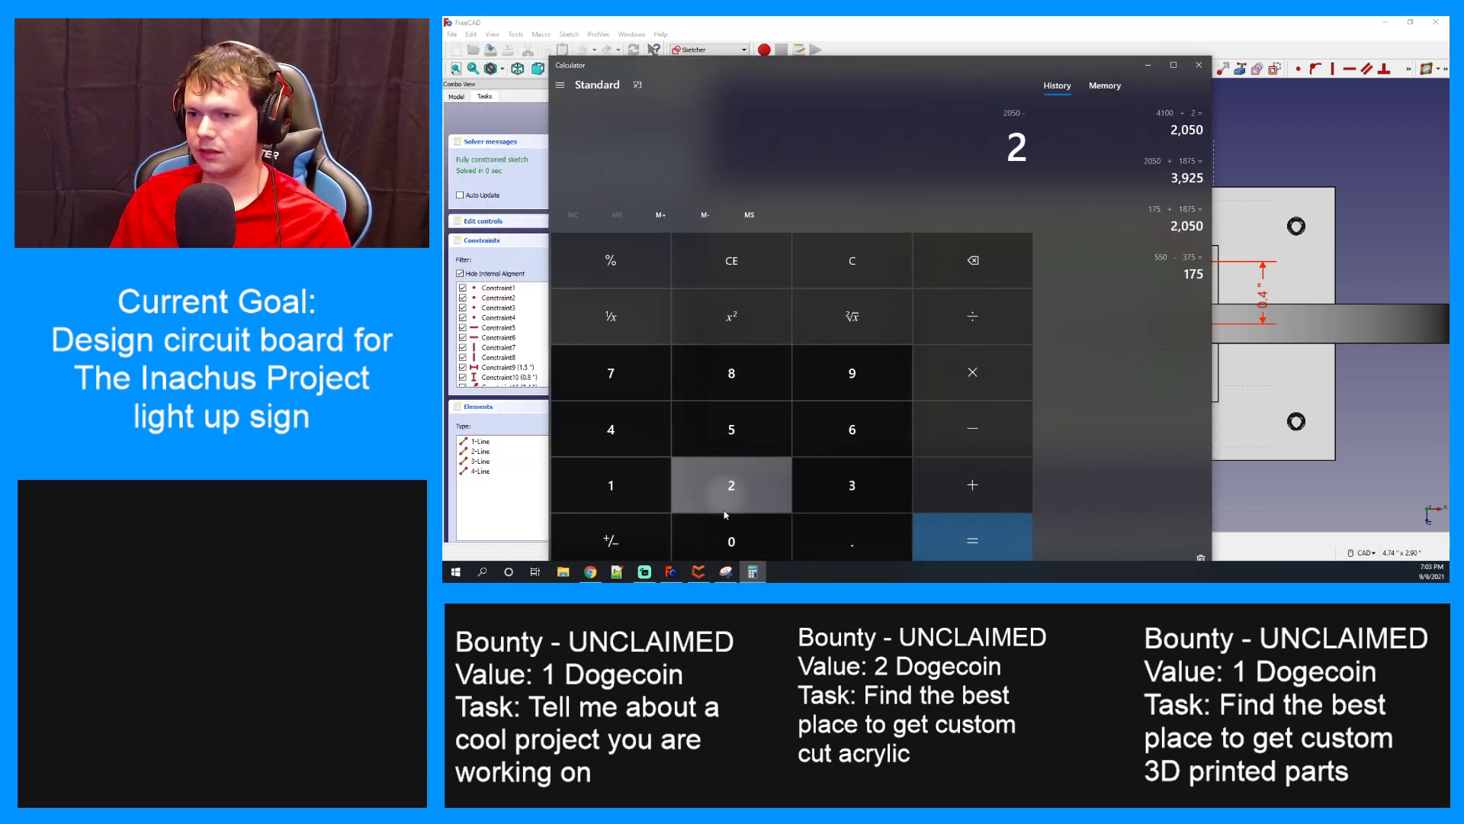
double_click(732, 541)
click(968, 428)
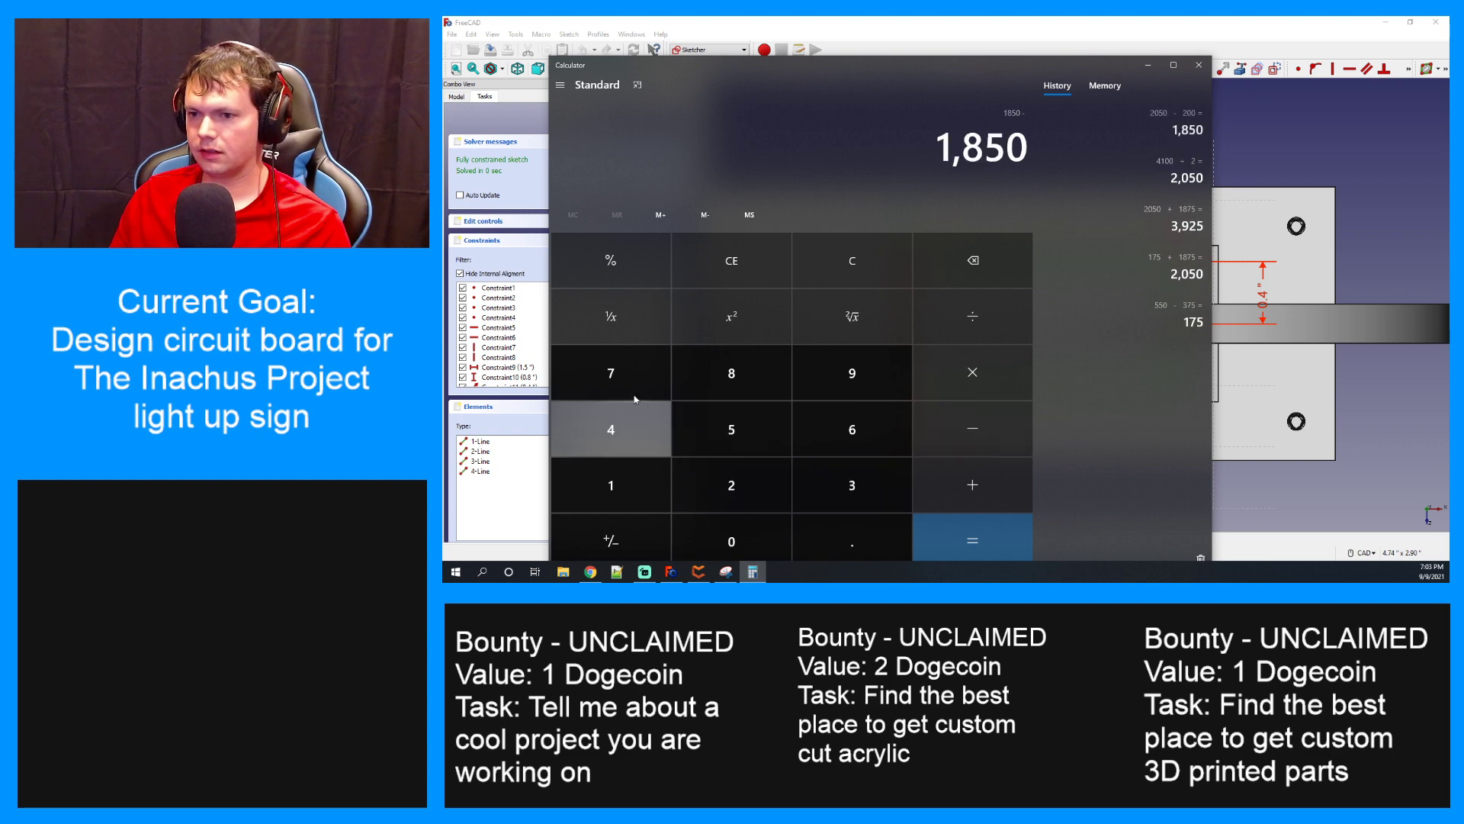
click(607, 373)
click(746, 429)
click(755, 538)
click(996, 538)
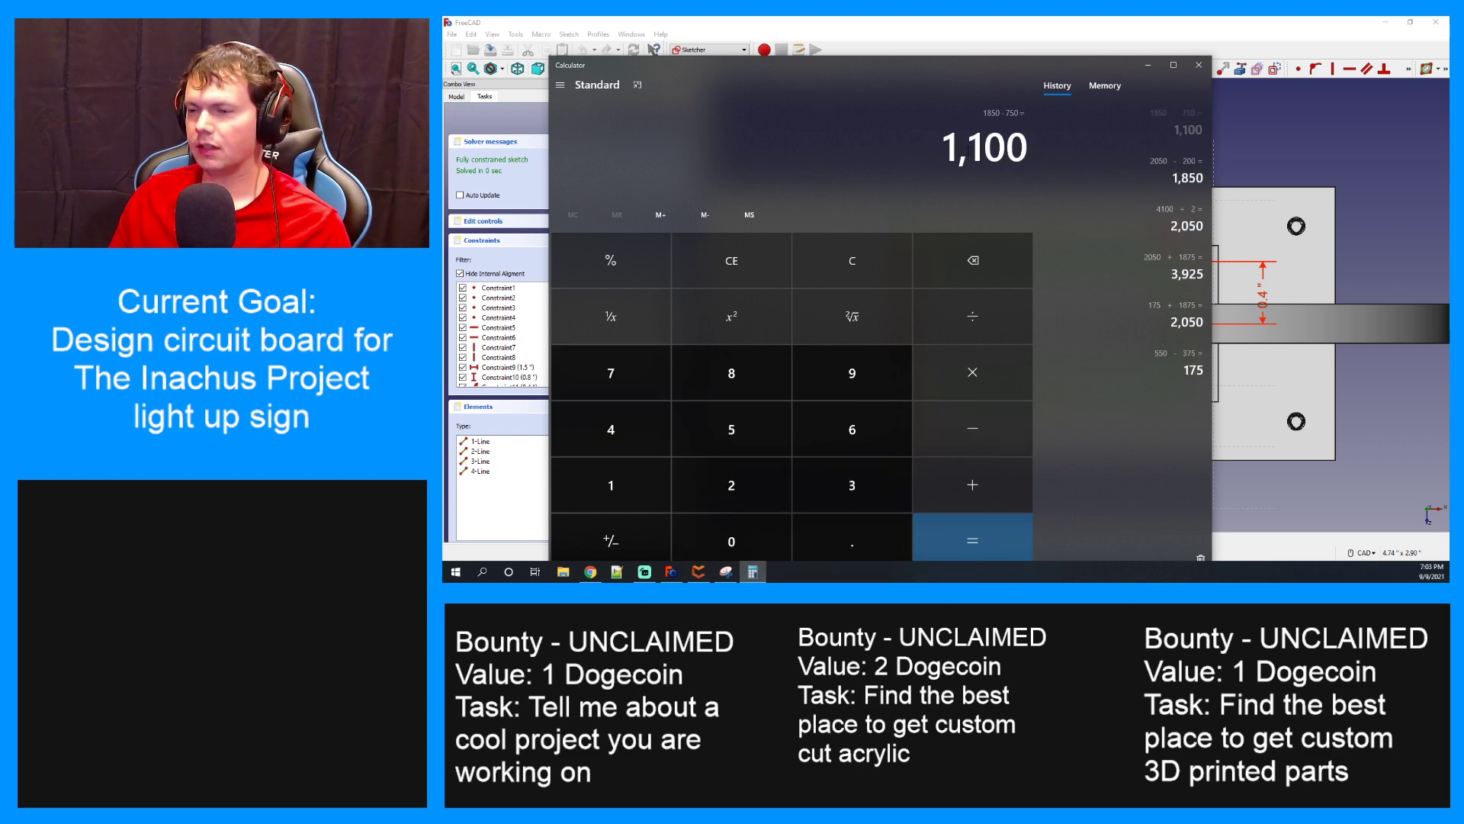
Switch back to CircuitMaker and move the U1 Teensy 4.0 component onto the board, just right of mounting pads M1 and M2
drag(991, 65, 444, 122)
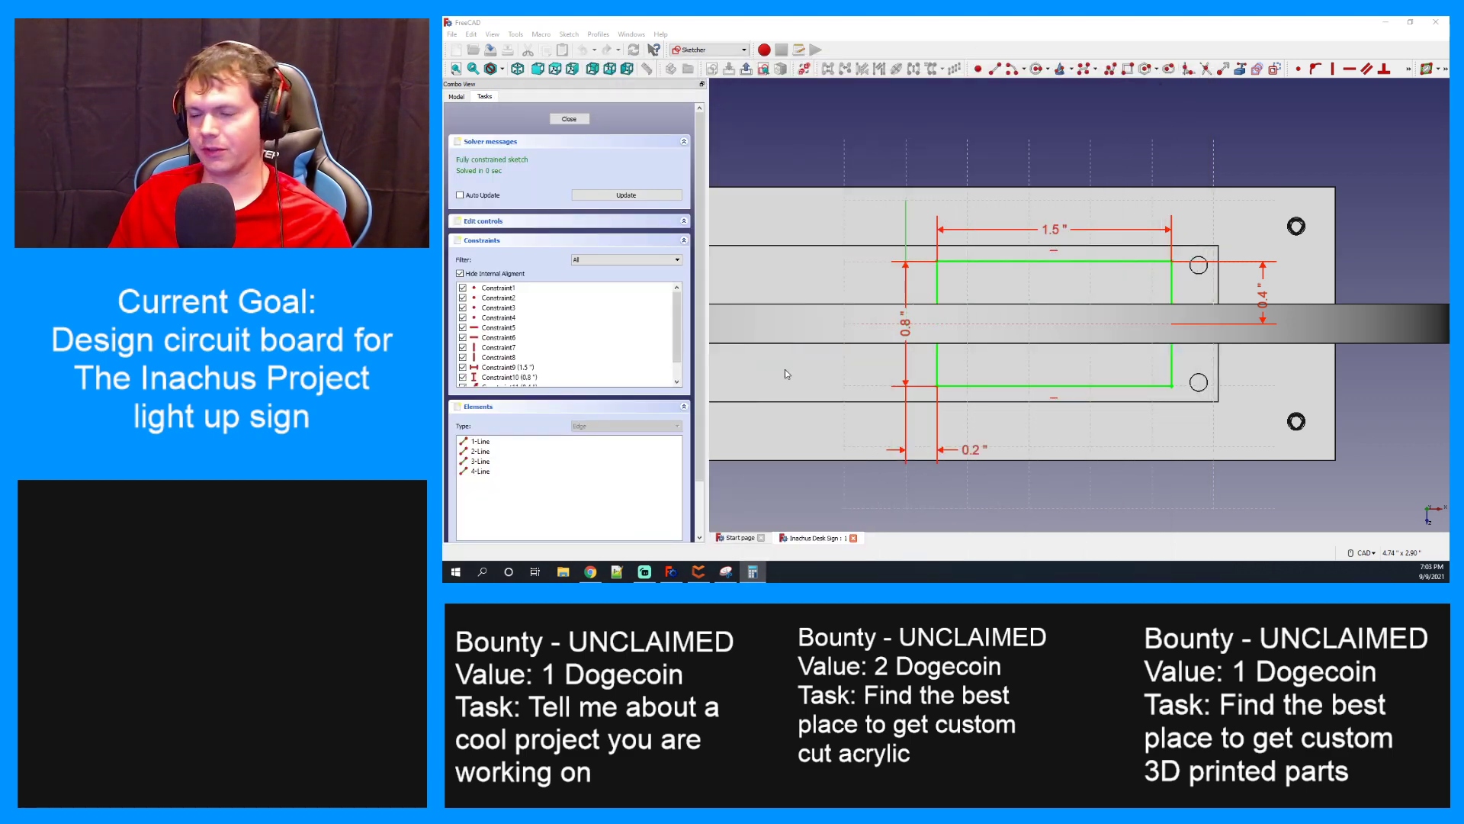
click(699, 576)
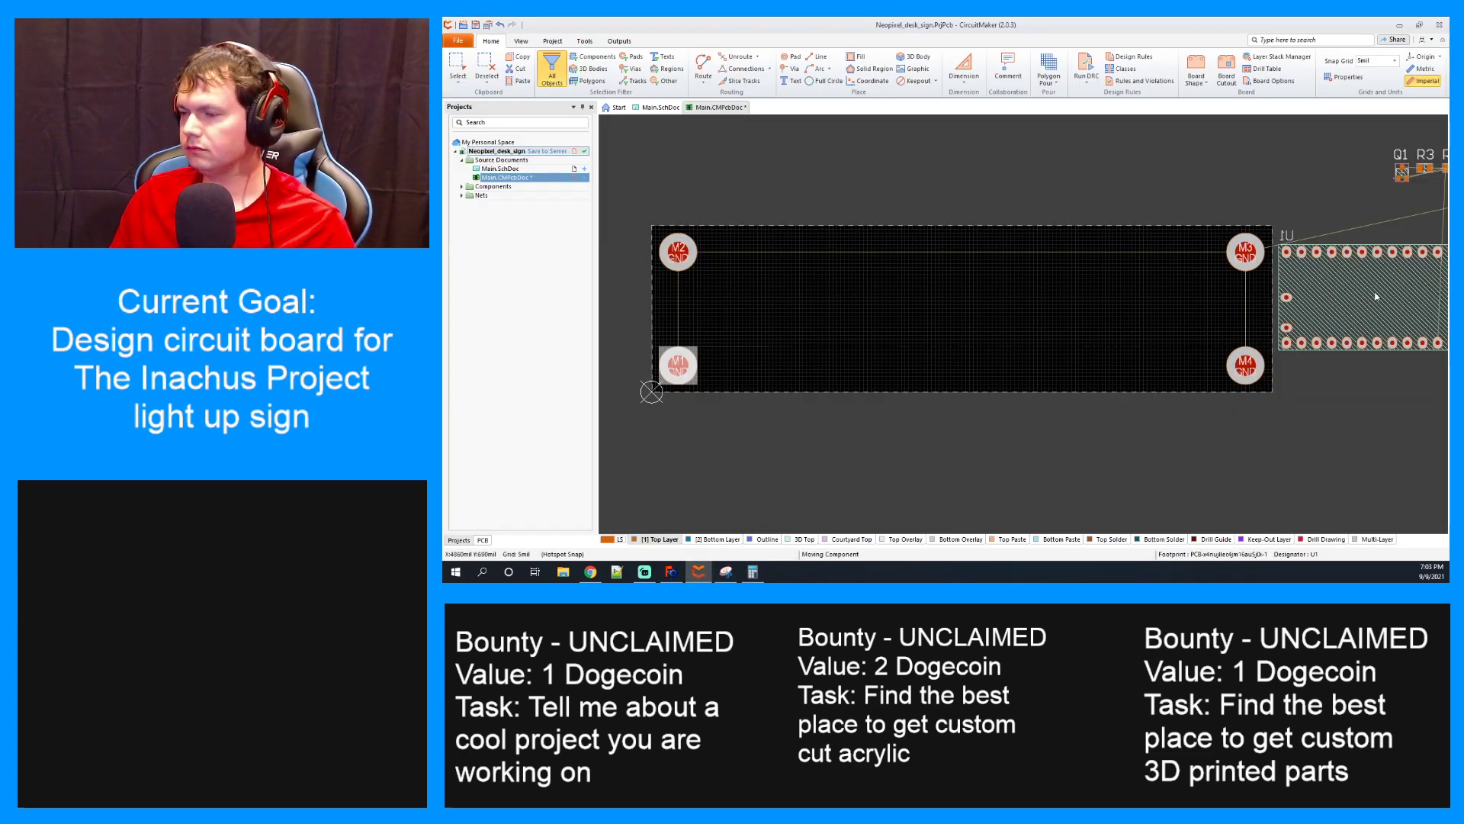
click(832, 315)
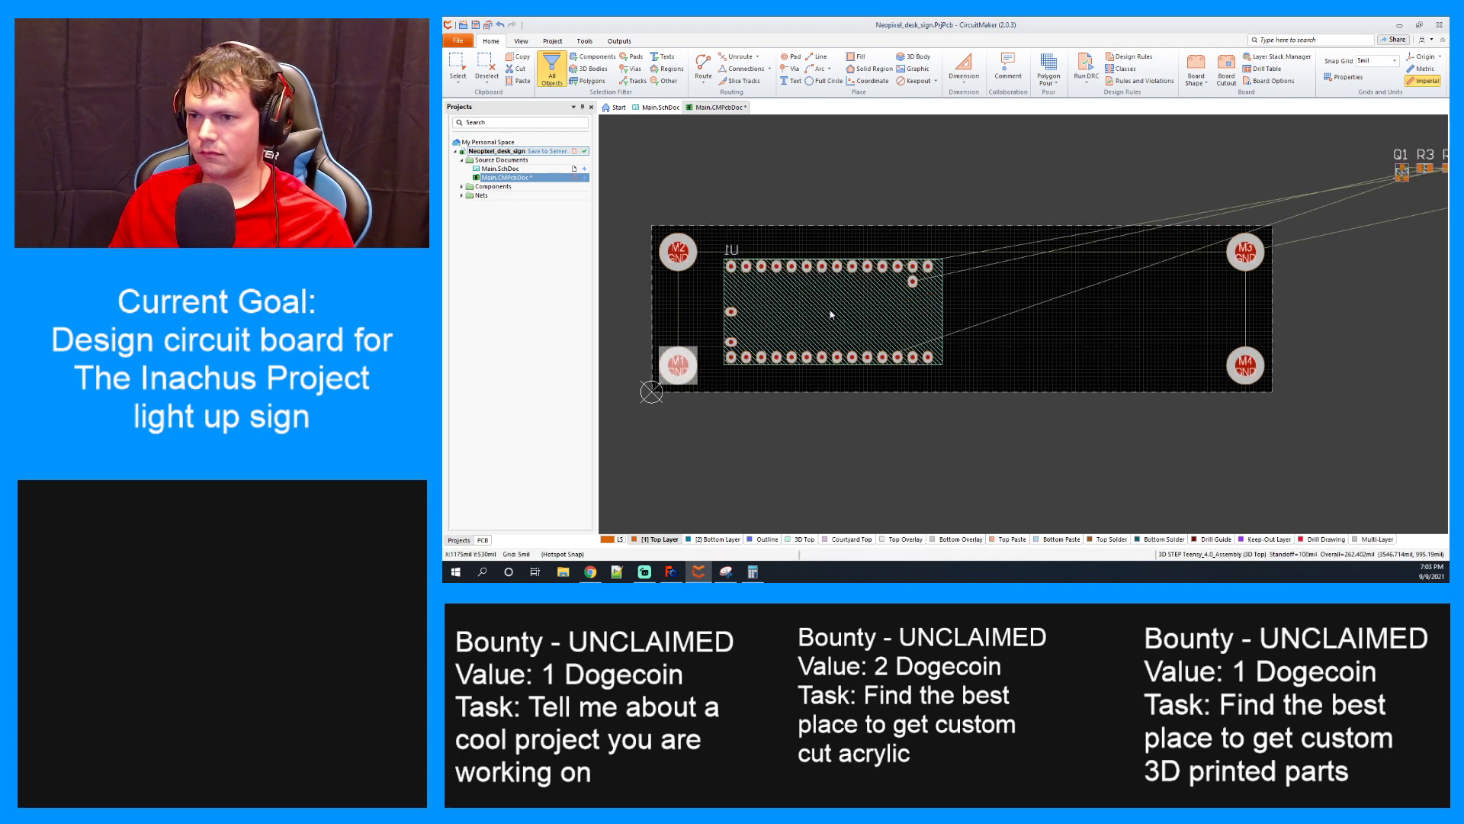
Set U1's location to X 1100 mil, Y 550 mil and lock its position
double_click(831, 314)
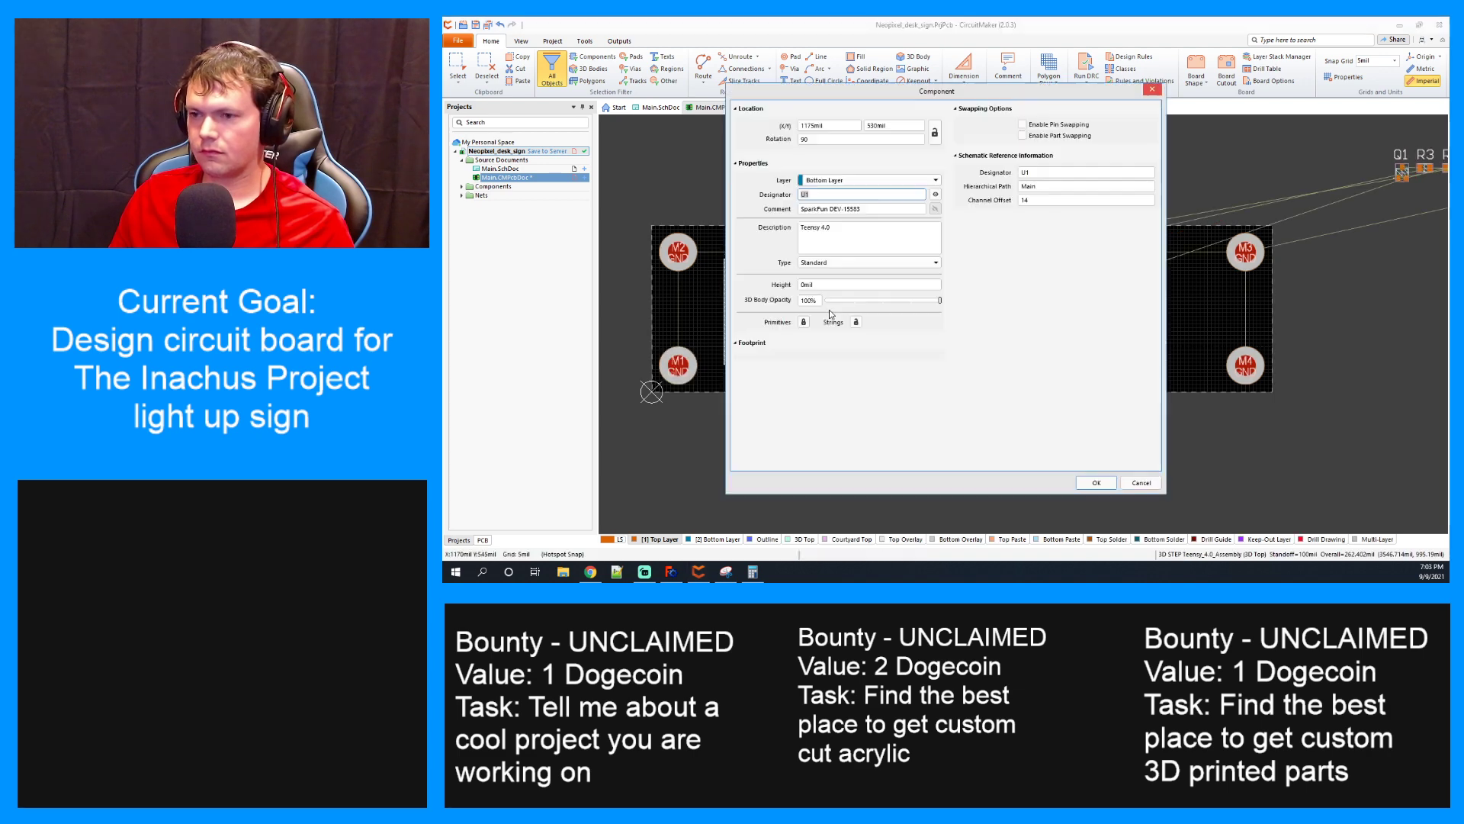
click(815, 128)
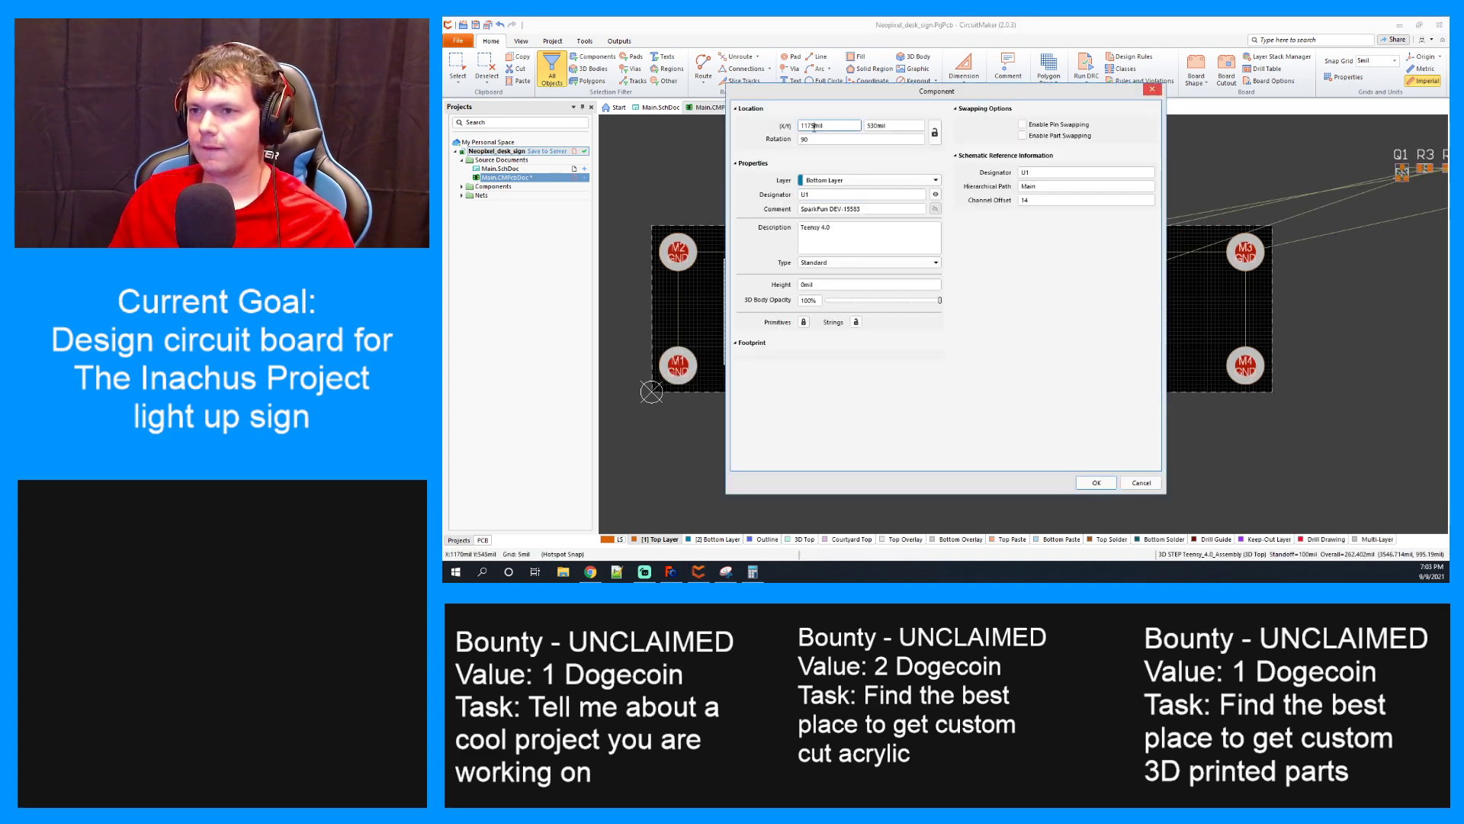
double_click(812, 127)
text(1100)
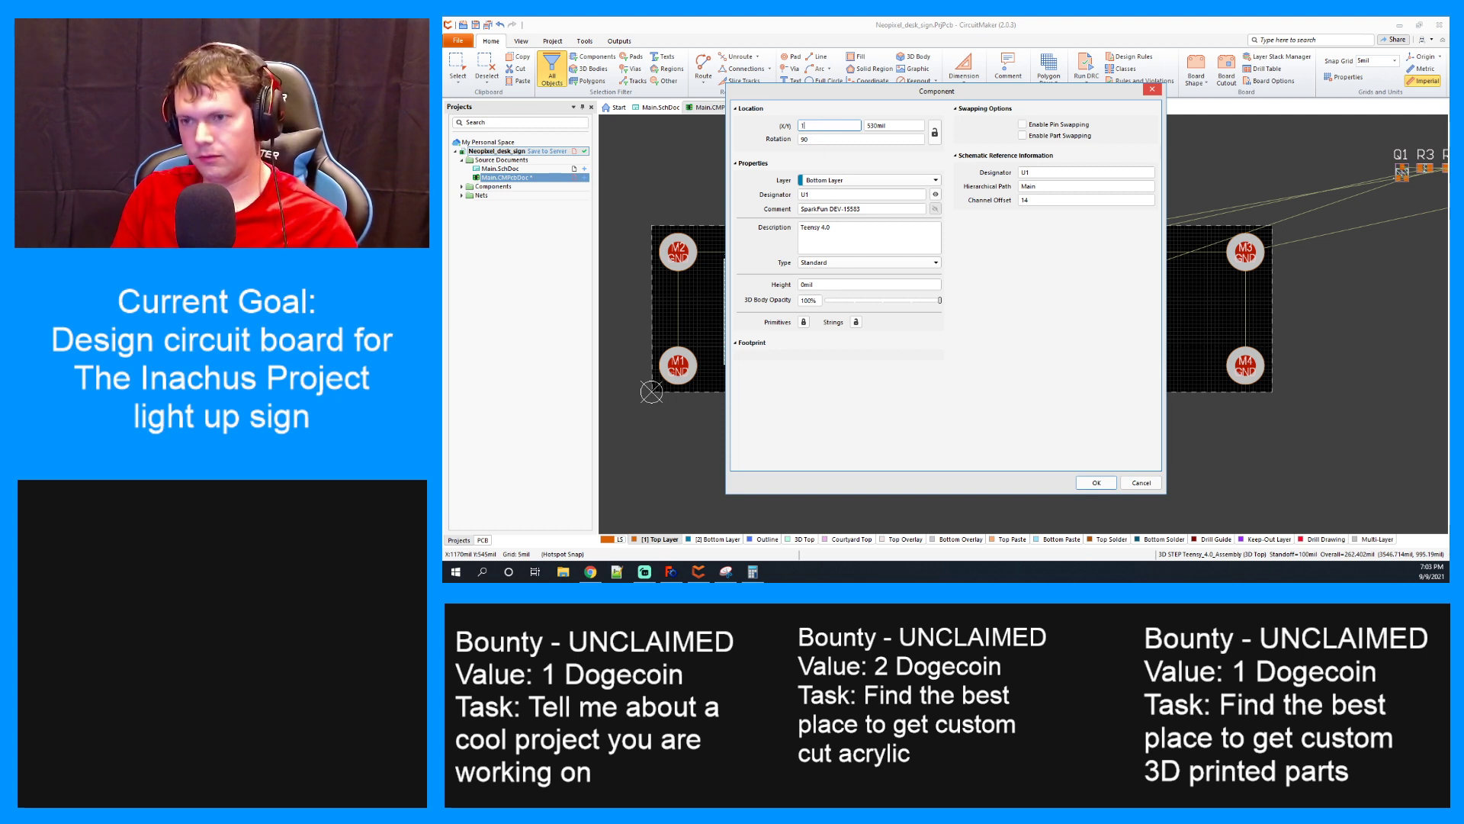
click(884, 126)
double_click(883, 125)
text(550)
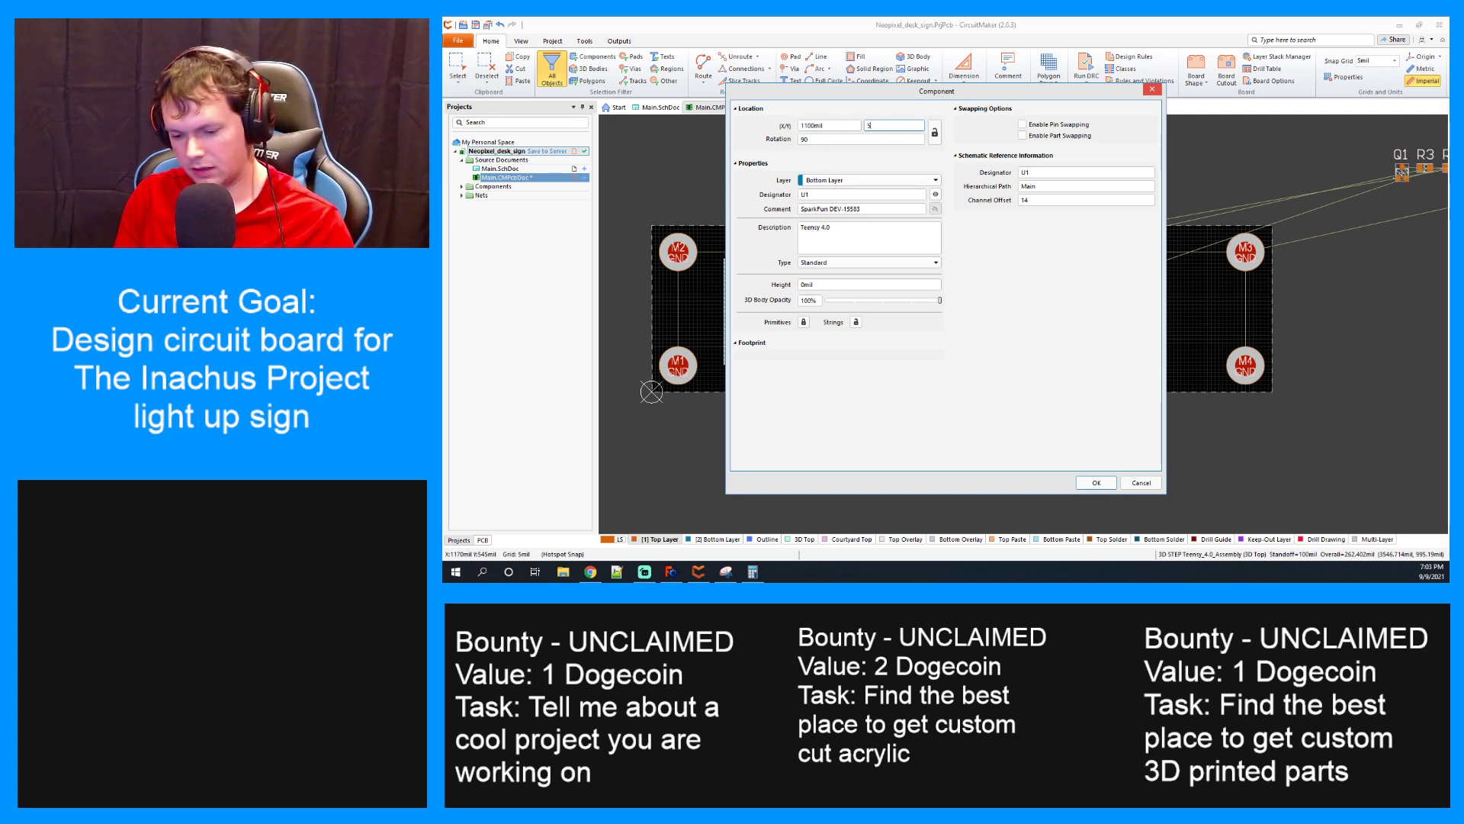
click(1107, 485)
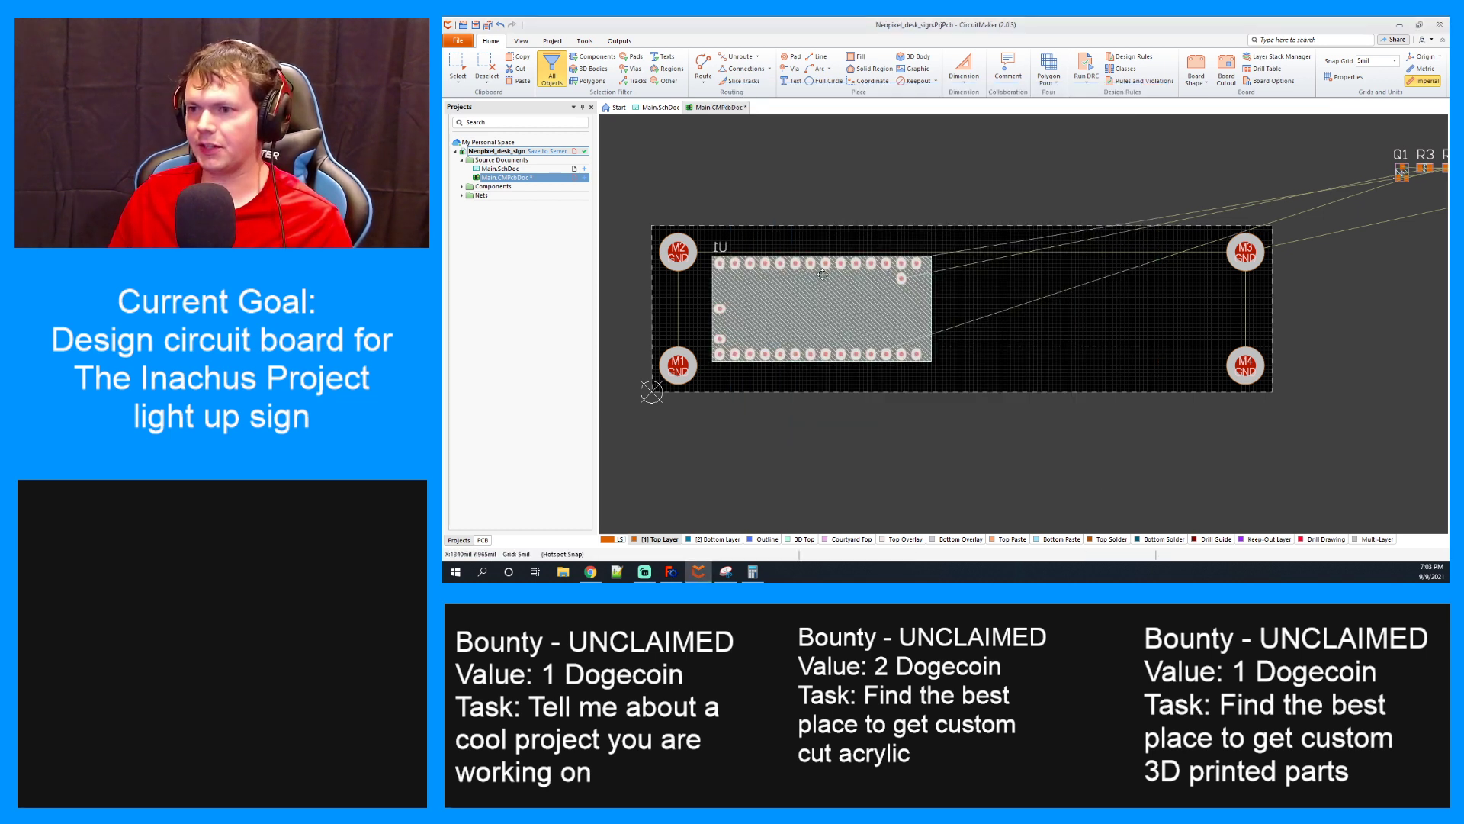
double_click(811, 320)
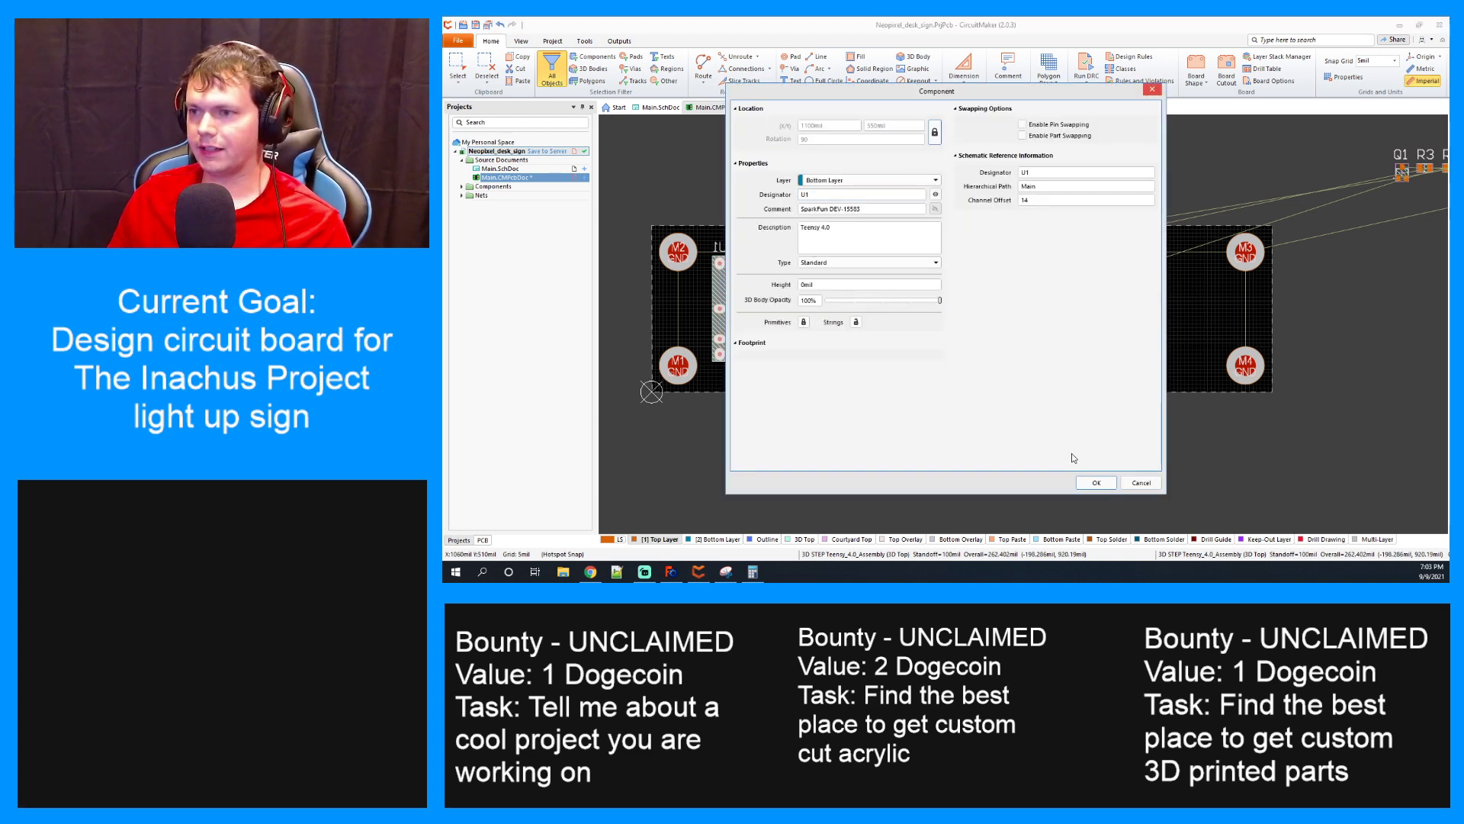
click(1097, 483)
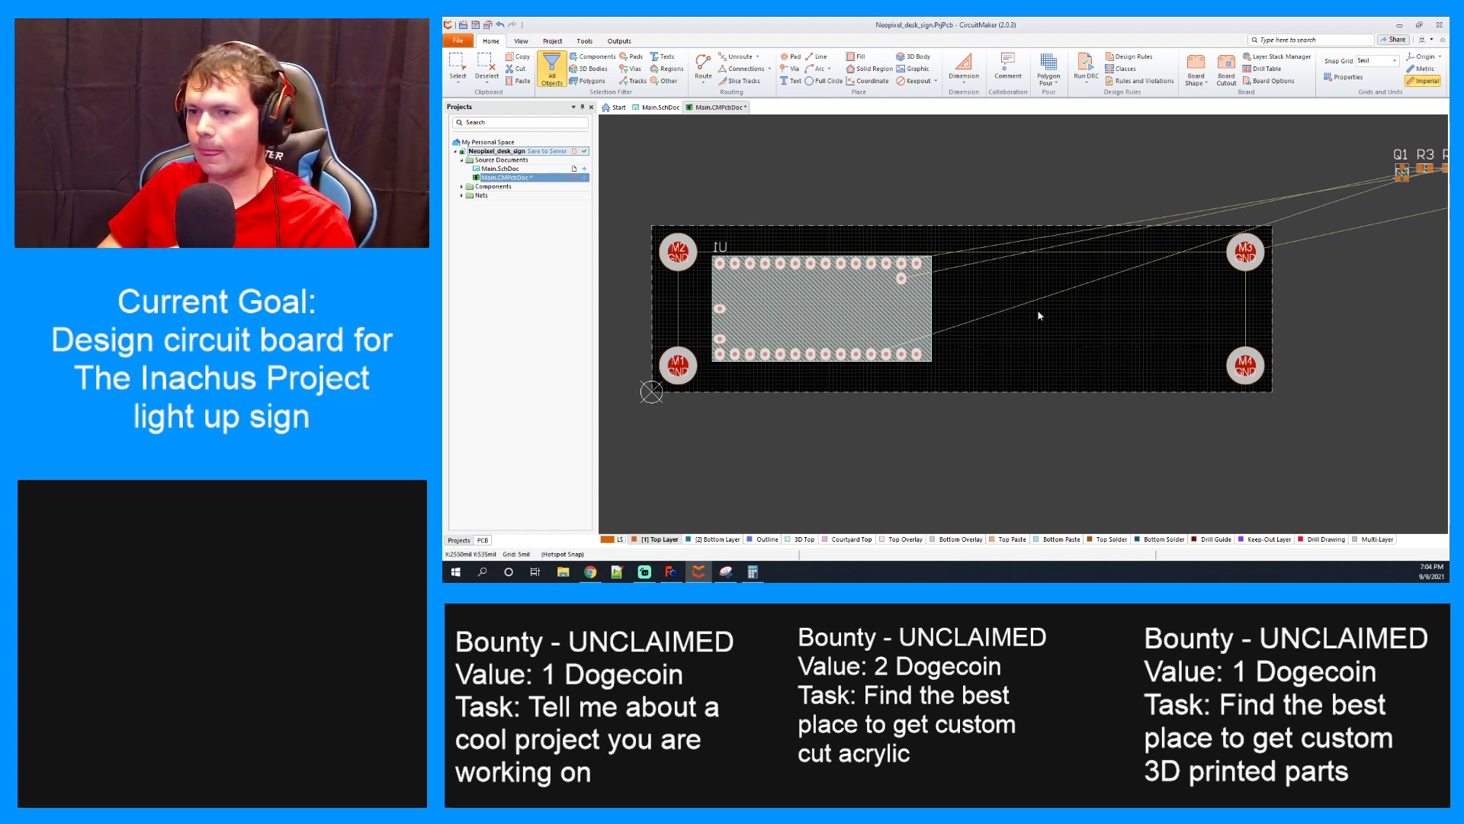
Examine in 3D how the Teensy sits relative to the board from the side and underneath, and return to the 2D layout
key(3)
ctrl+scroll(1013, 343, up, 5)
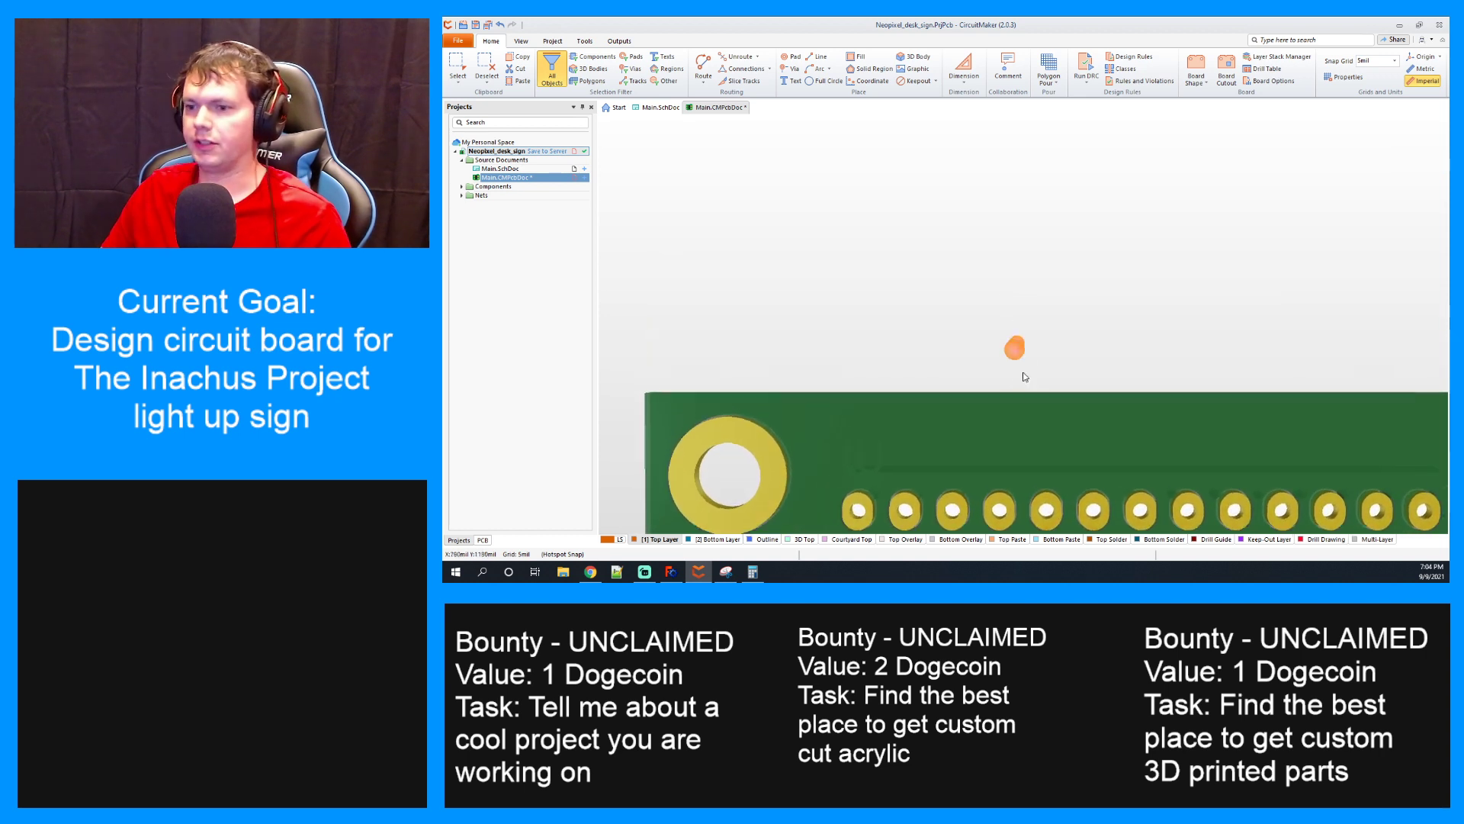
scroll(1028, 375, down, 3)
ctrl+scroll(1026, 363, down, 4)
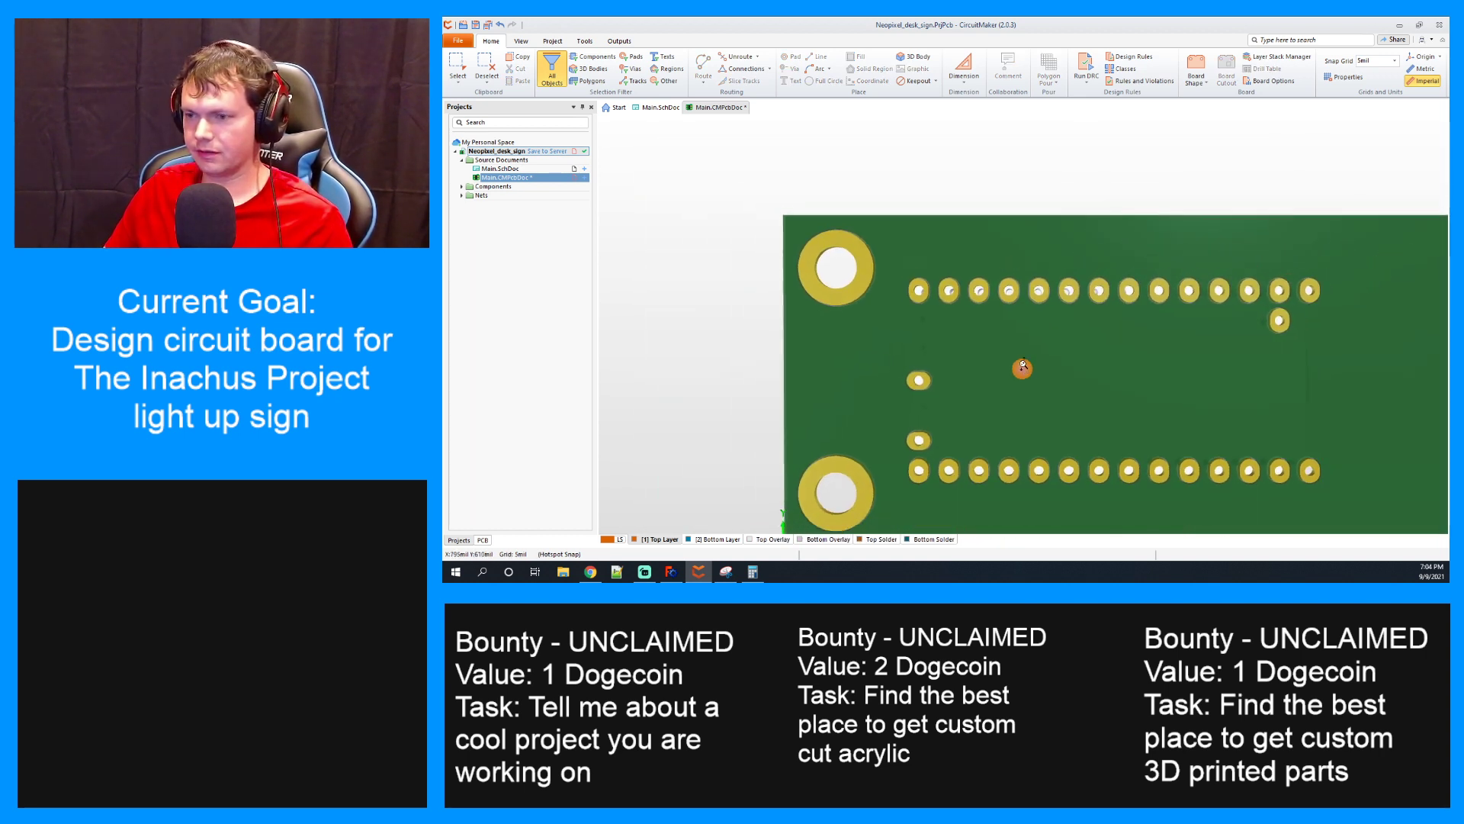
shift+right_drag(1035, 451, 1016, 247)
ctrl+scroll(1038, 433, down, 1)
ctrl+scroll(1038, 433, down, 2)
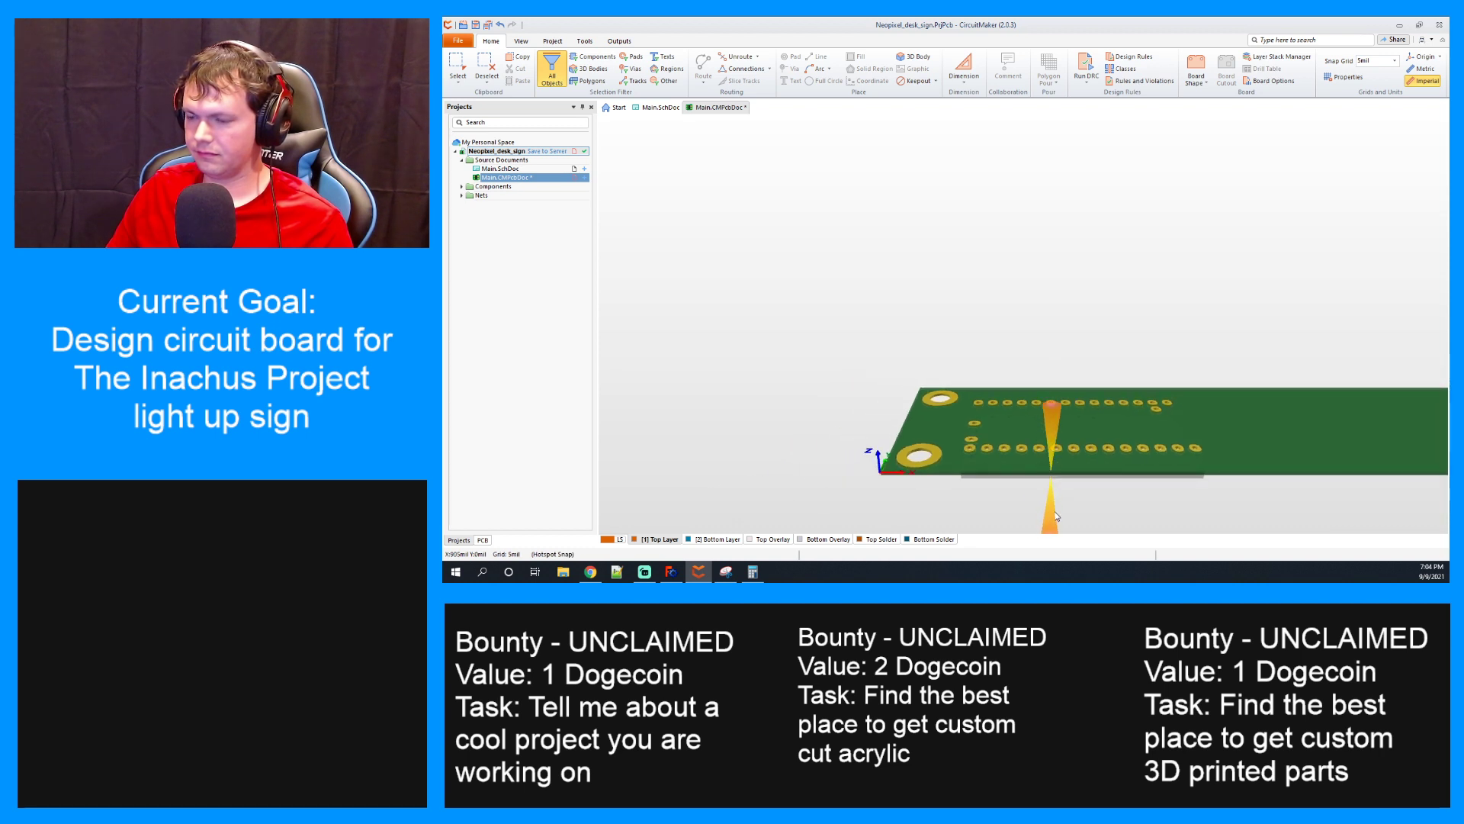
ctrl+scroll(1050, 471, up, 3)
ctrl+scroll(1052, 472, down, 1)
scroll(1067, 478, down, 1)
right_drag(1066, 479, 1026, 214)
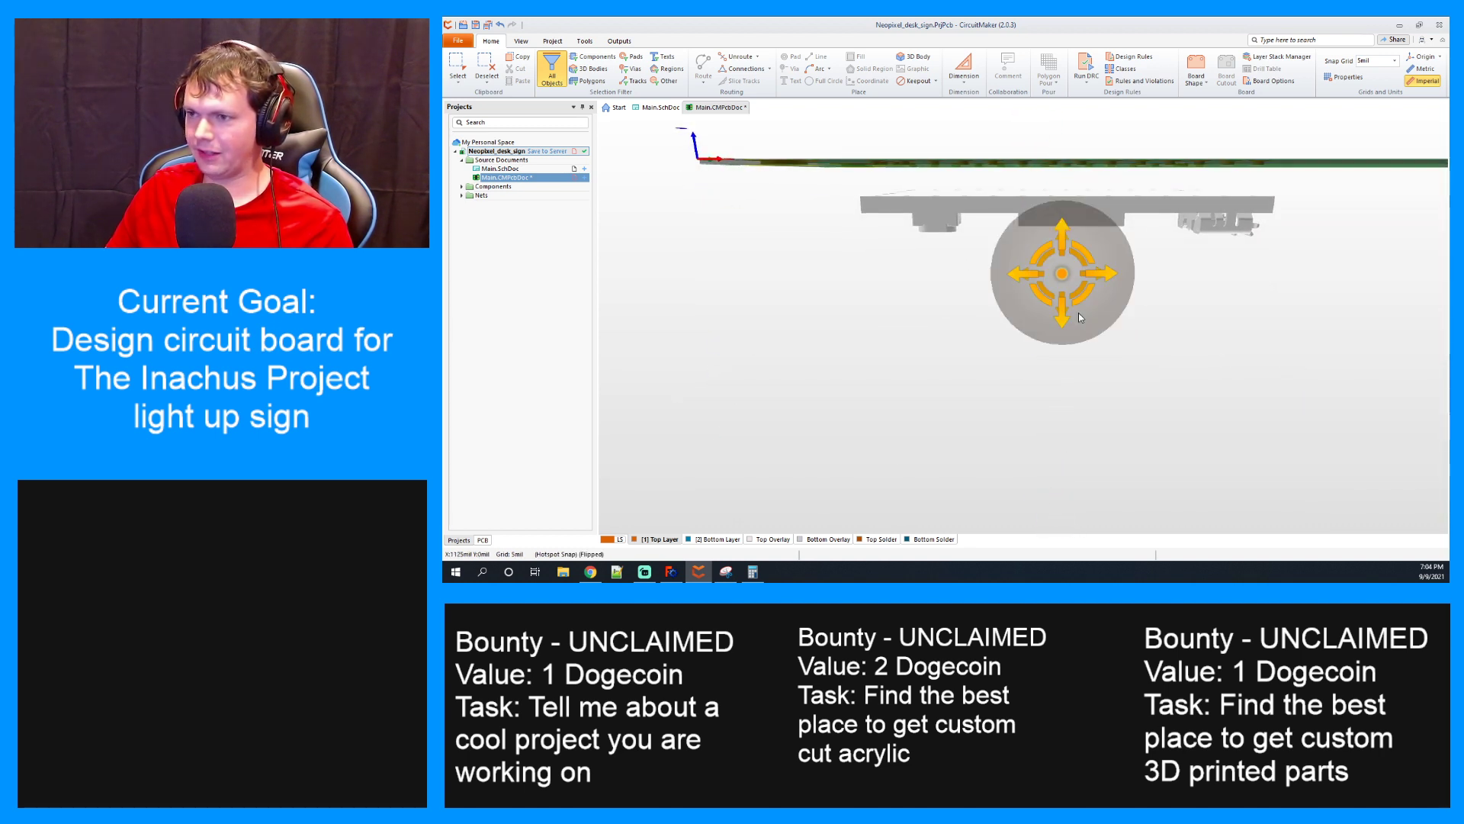
shift+right_drag(1079, 313, 1077, 226)
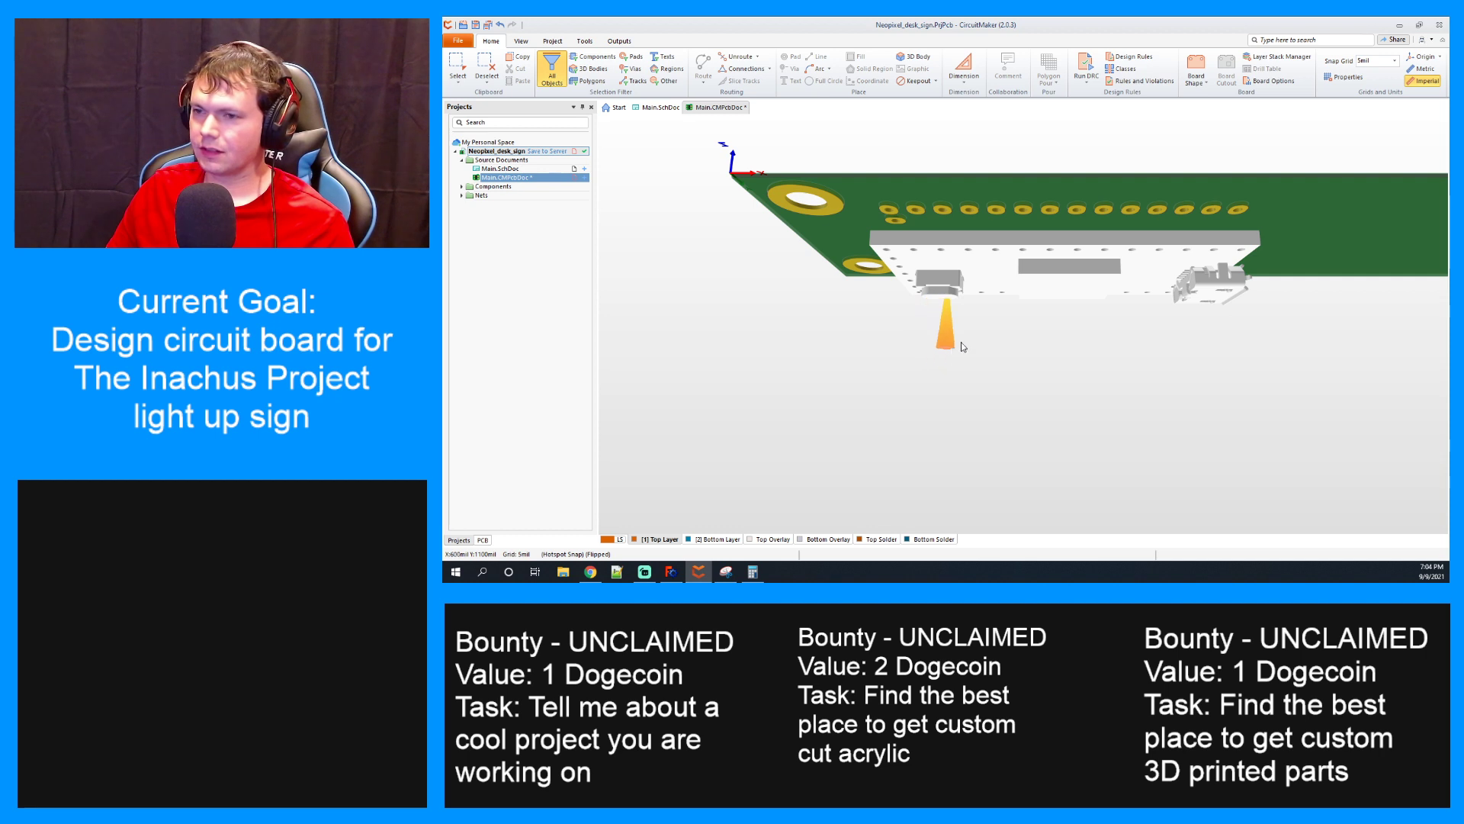
ctrl+scroll(1053, 220, down, 5)
ctrl+scroll(1052, 219, up, 6)
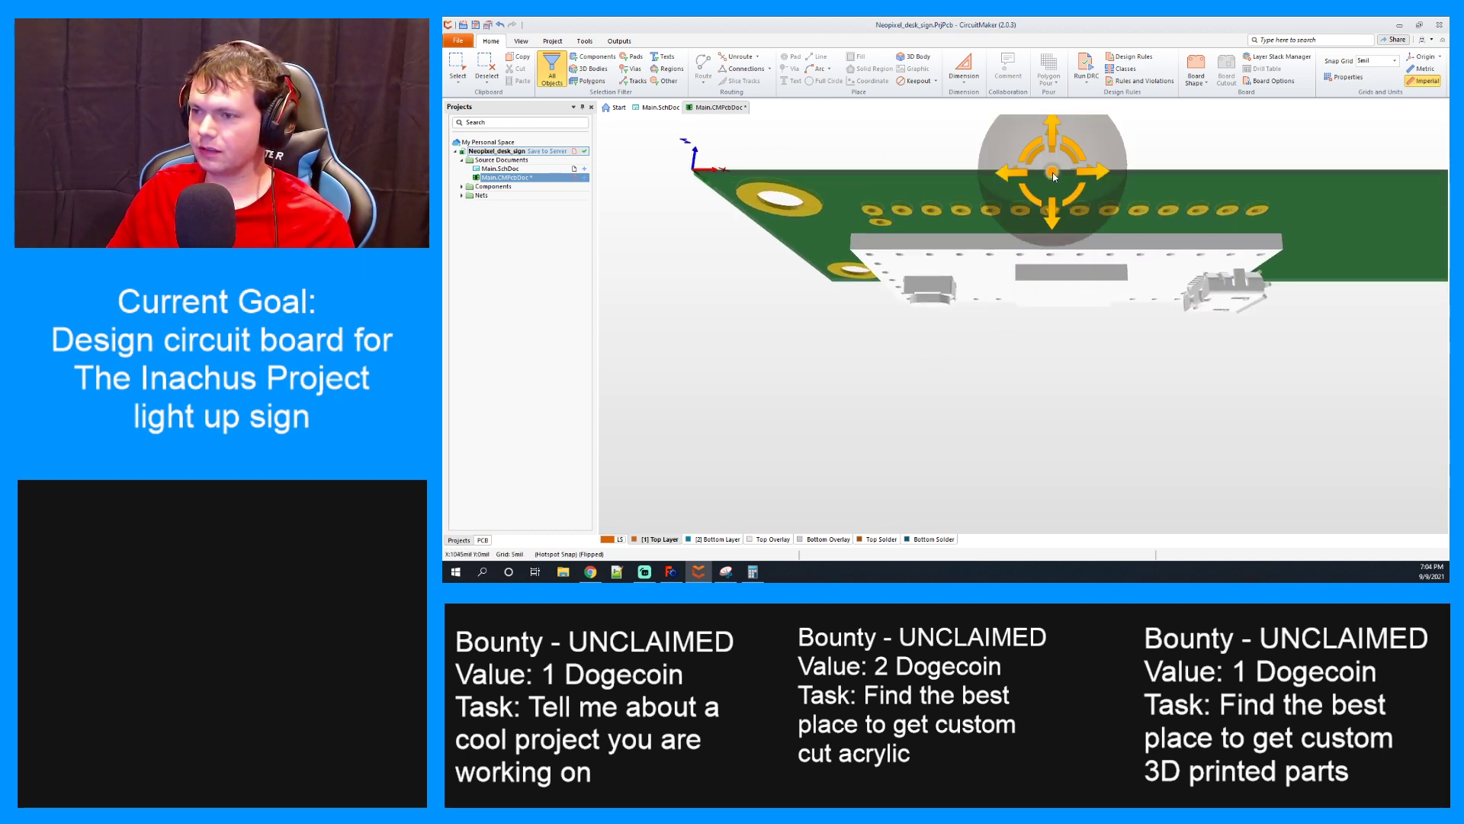
shift+right_drag(1055, 177, 1061, 266)
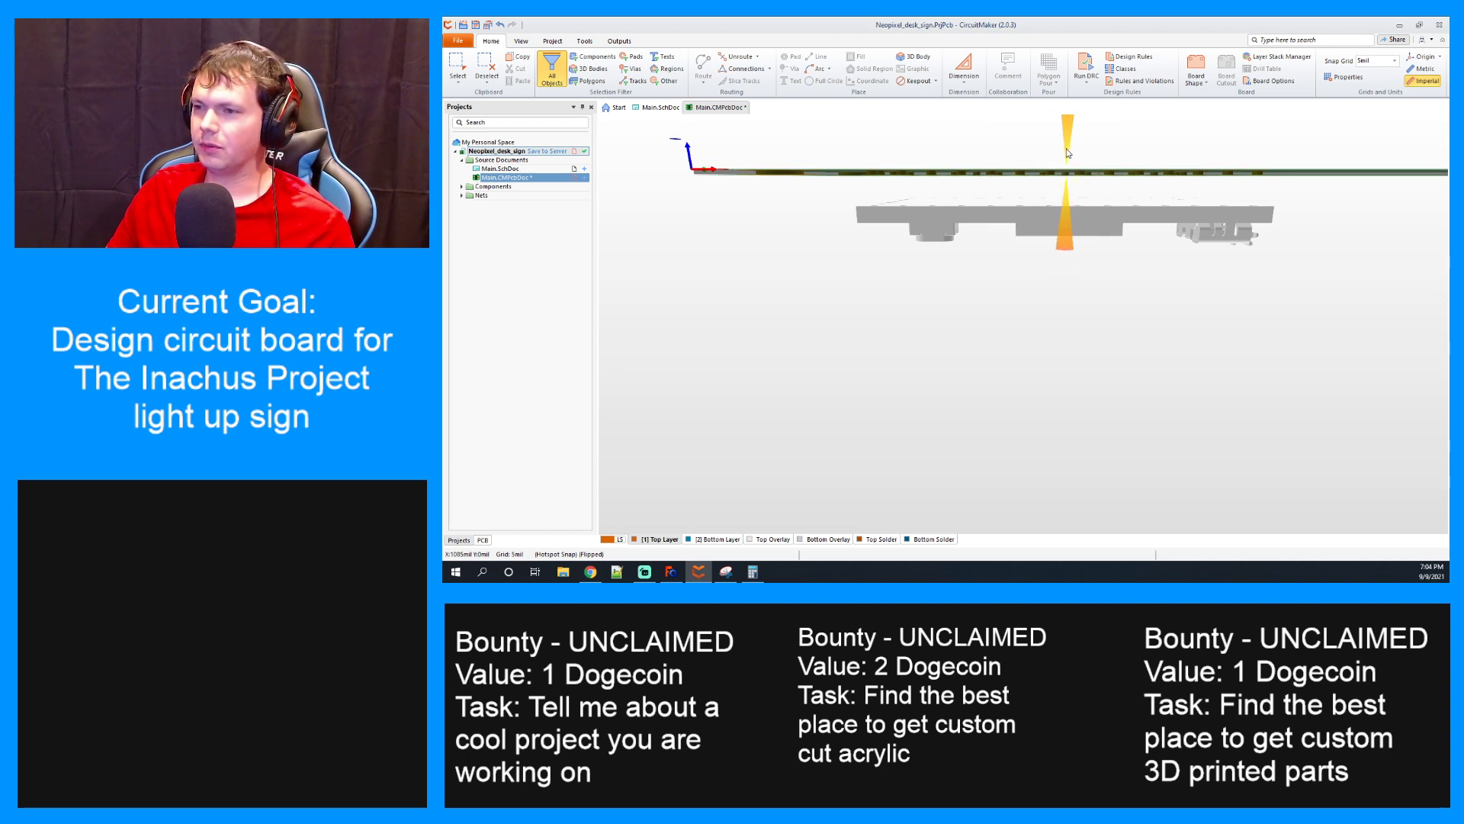
scroll(1066, 172, up, 3)
scroll(1065, 173, down, 2)
middle_drag(889, 227, 890, 208)
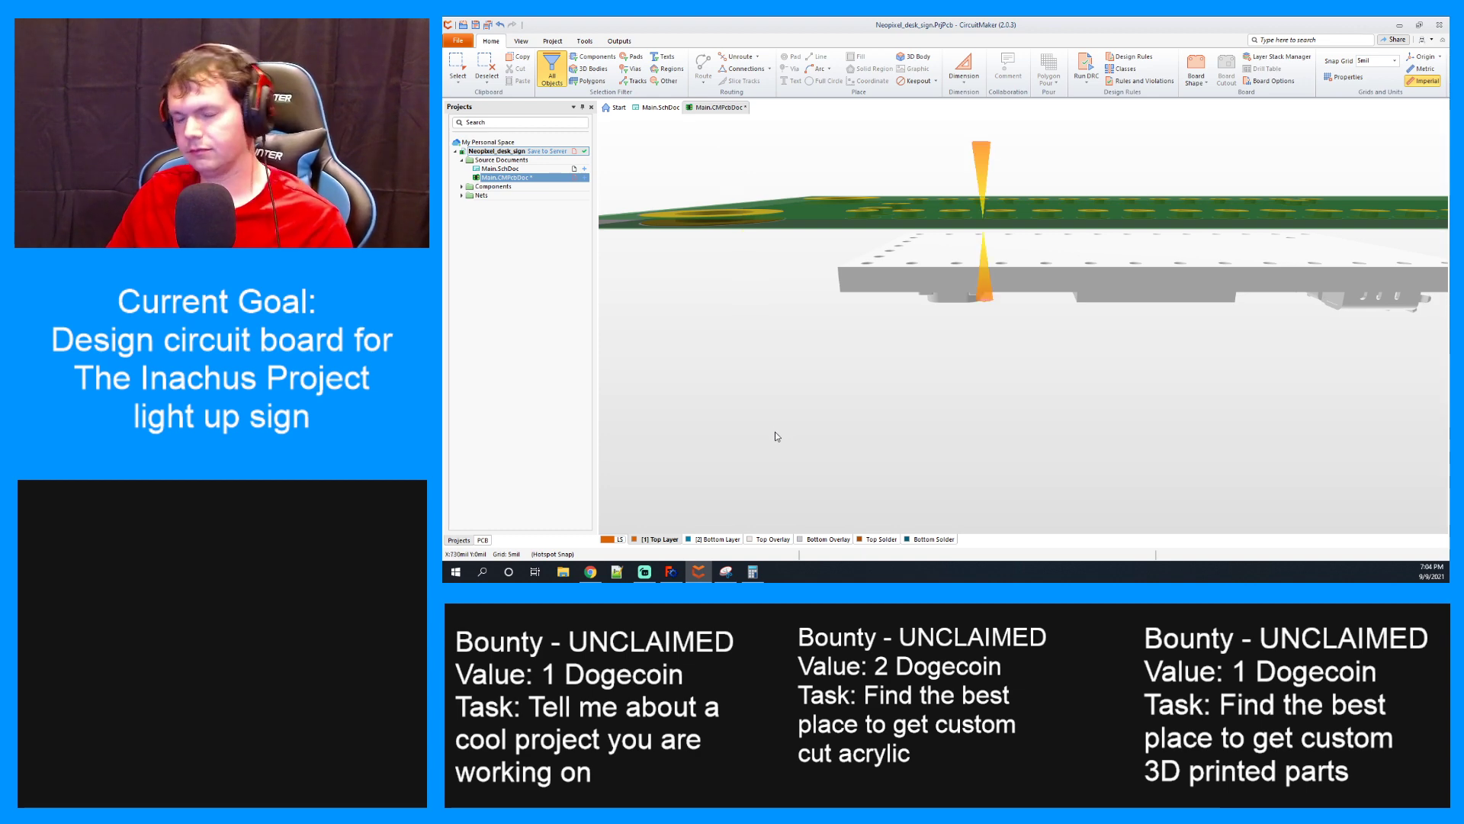
key(2)
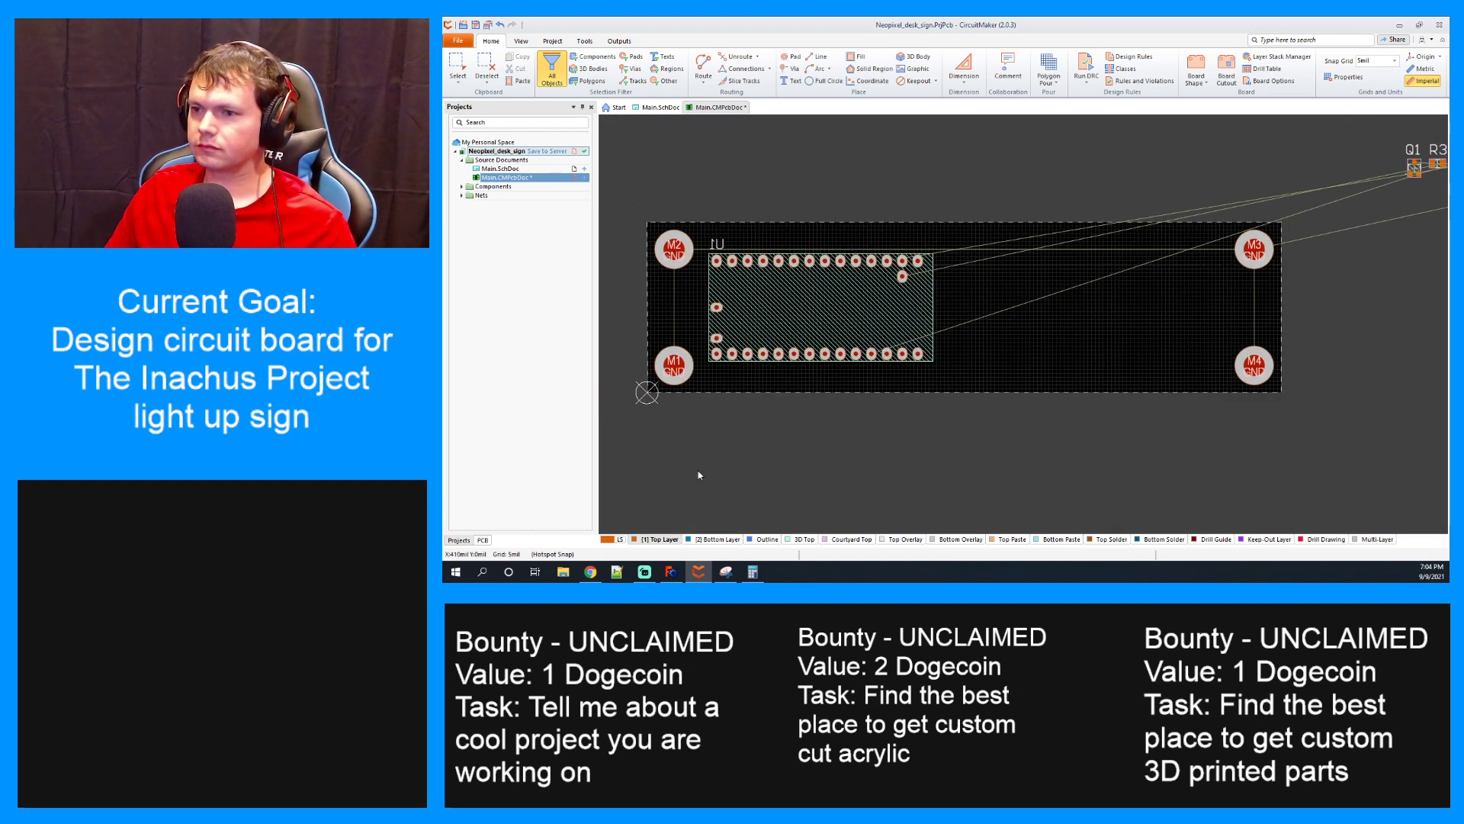
Save the board document and open the layer stackup at the Dielectric 1 thickness value
key(ctrl+s)
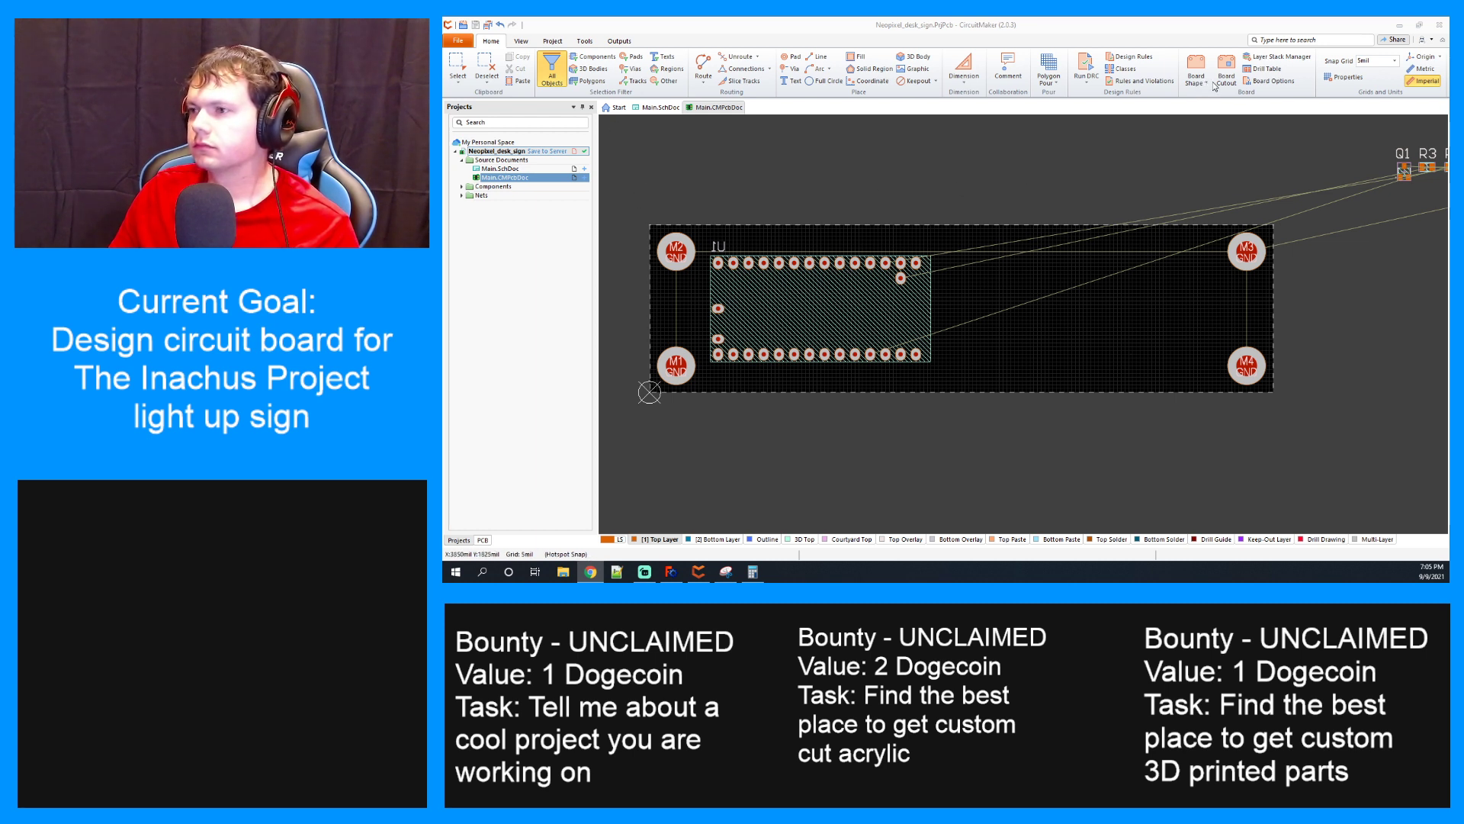
click(1292, 58)
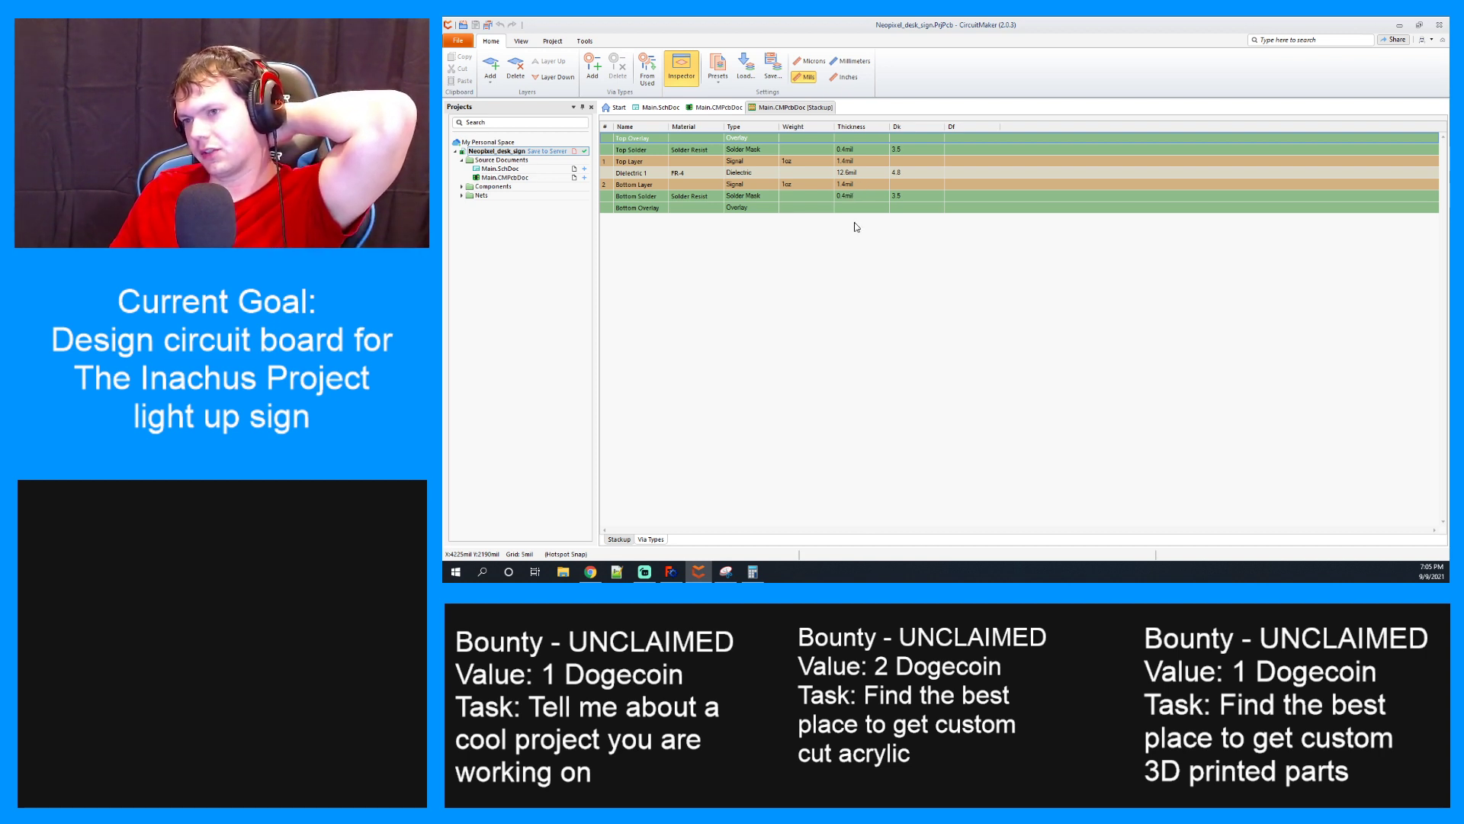
click(844, 173)
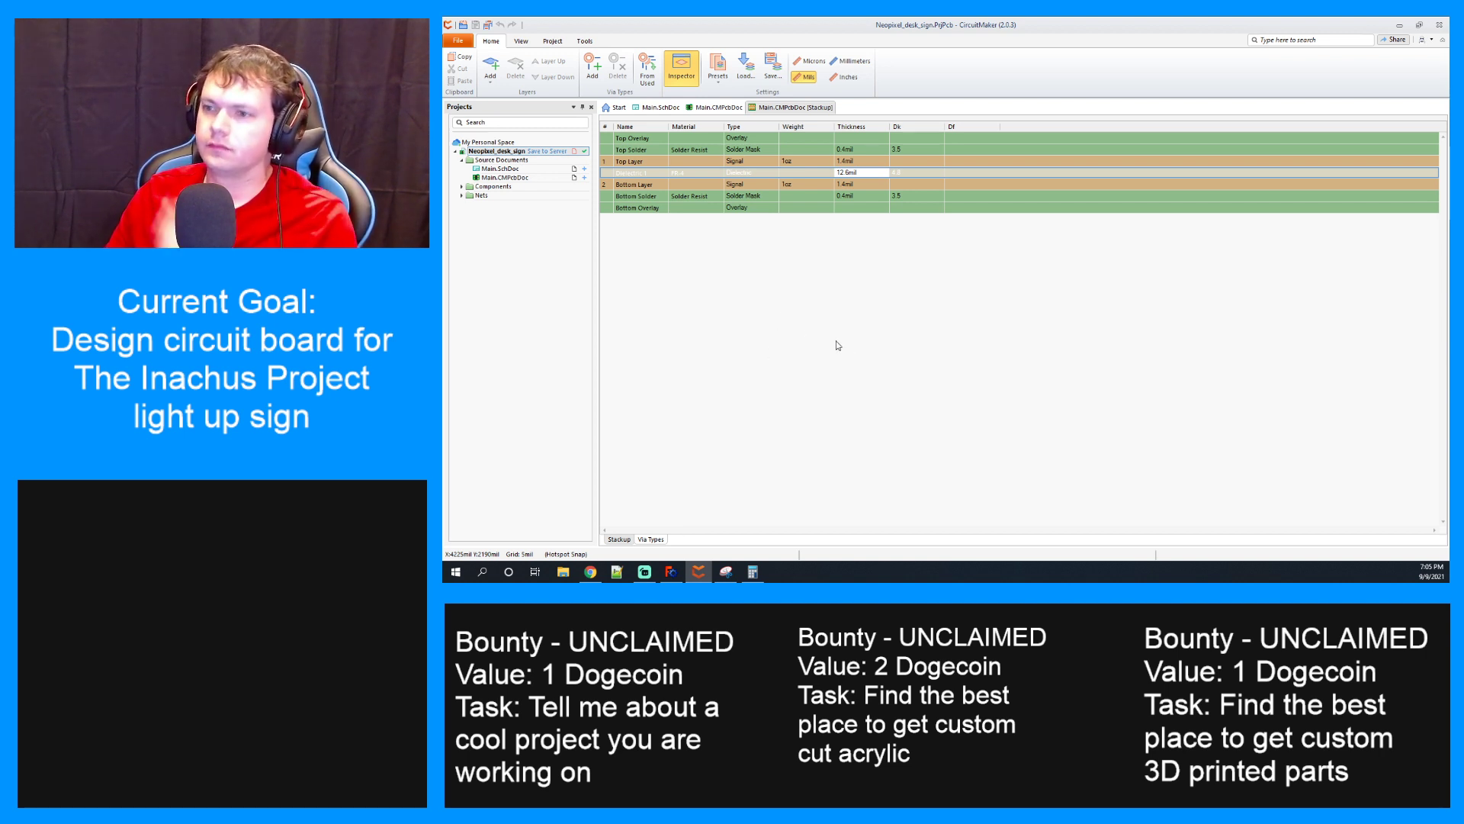
Switch to Calculator and move its window clear of the stackup's thickness values
click(753, 571)
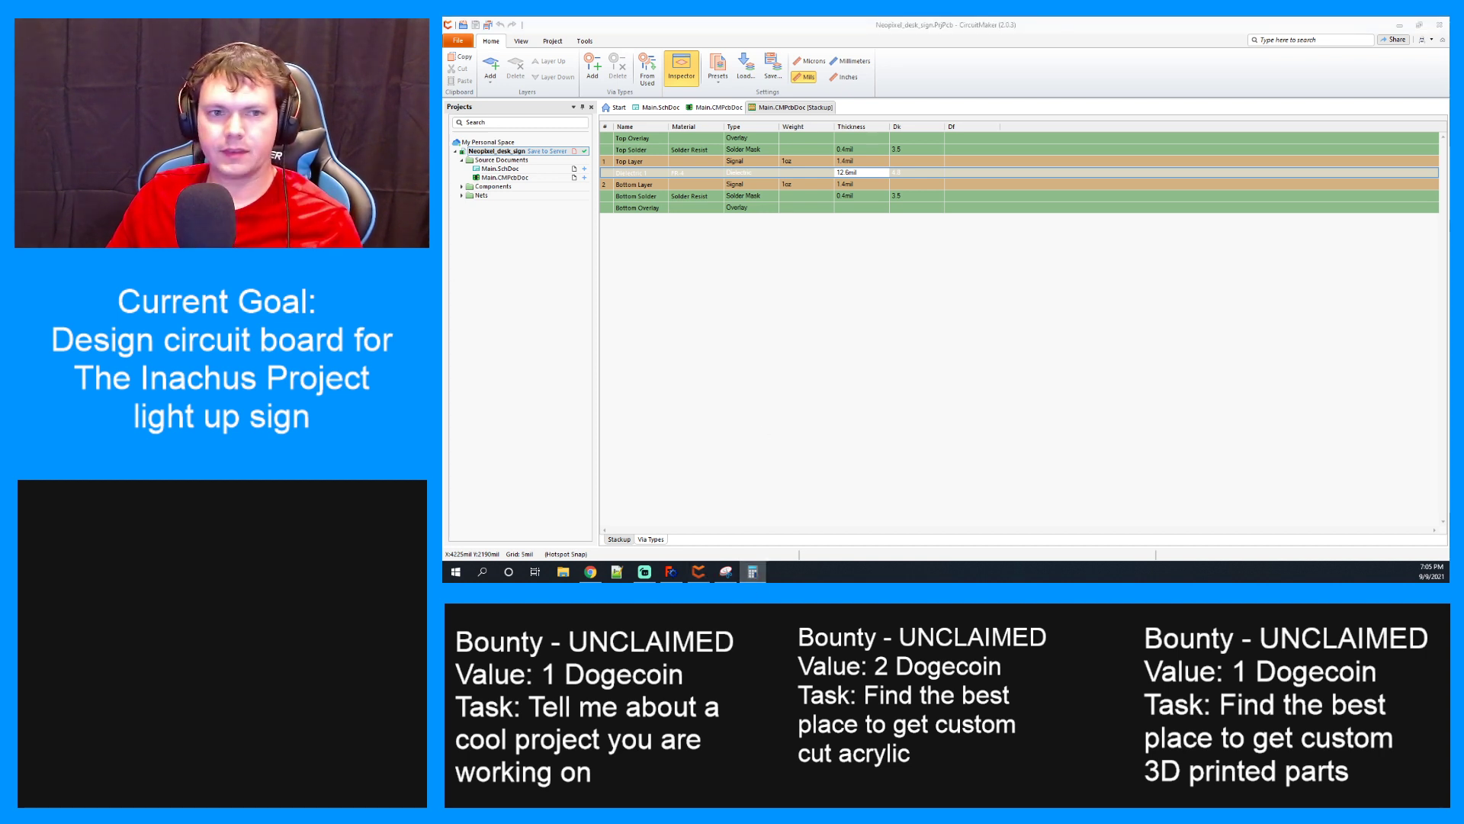
drag(442, 17, 1260, 48)
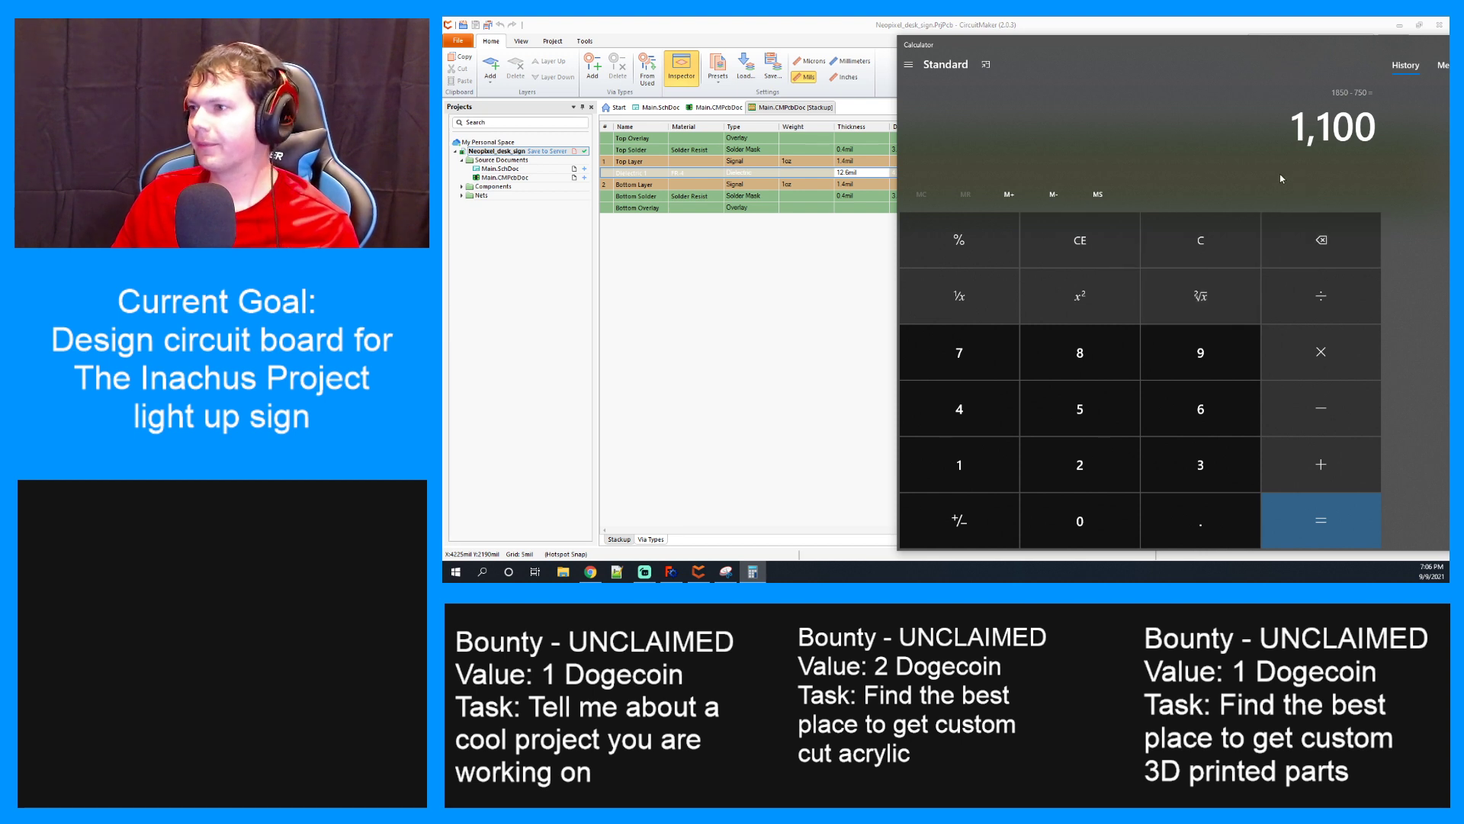
Try to calculate the dielectric thickness by subtracting 4, 14, 14 and 4 from 62
text(6)
click(1129, 472)
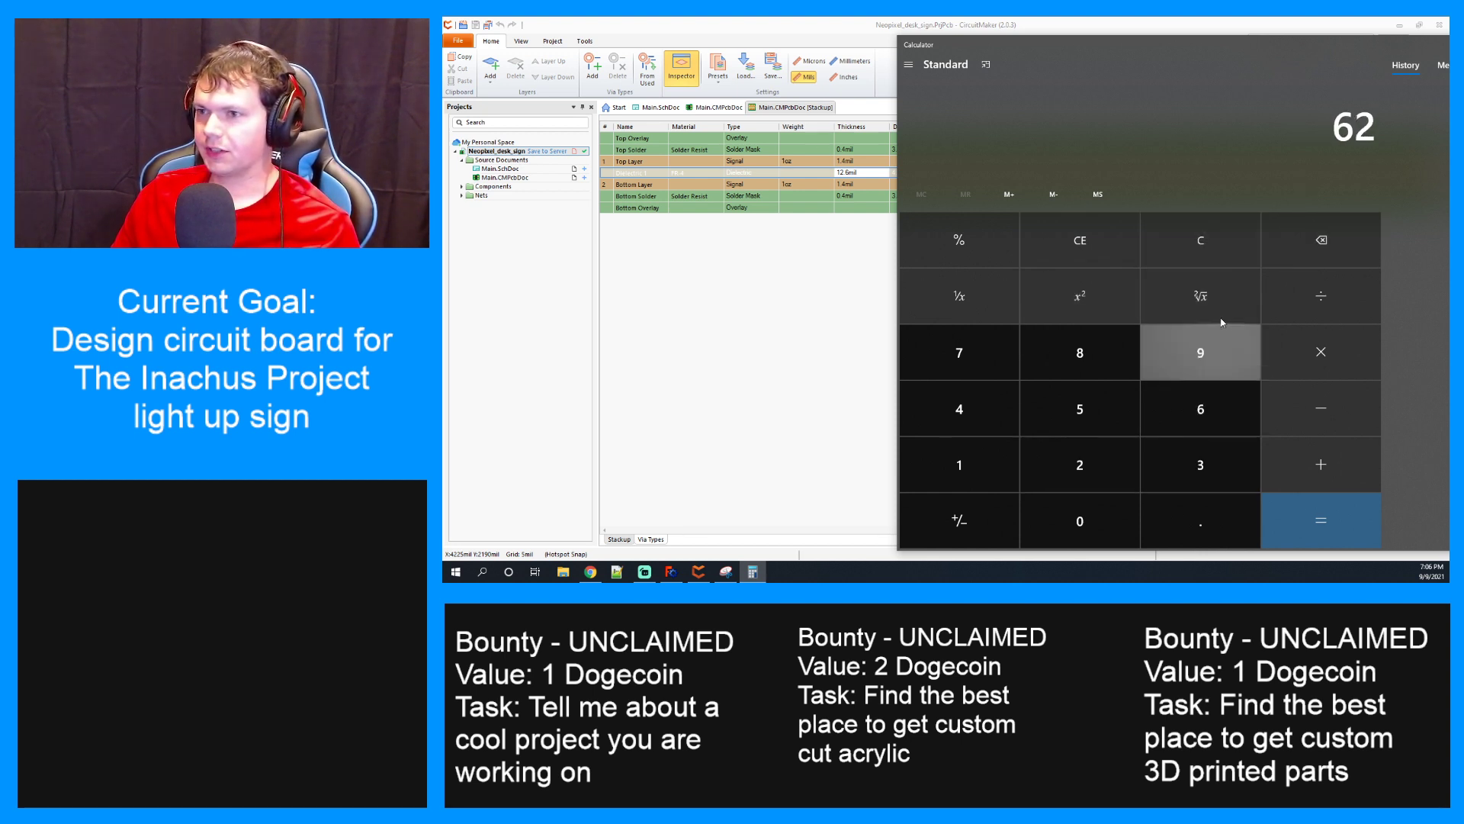
click(1323, 400)
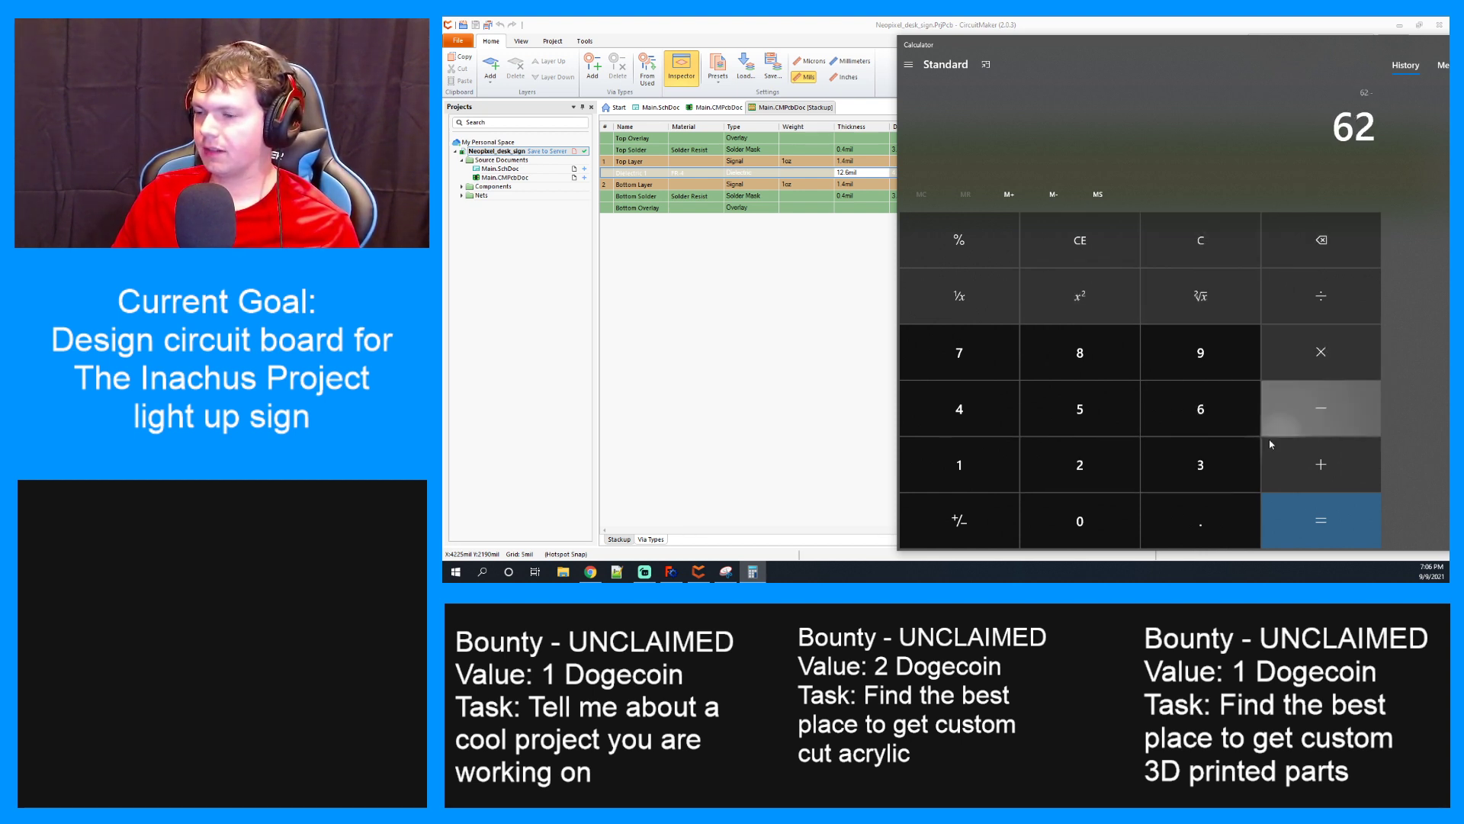
click(973, 404)
click(1307, 396)
click(976, 465)
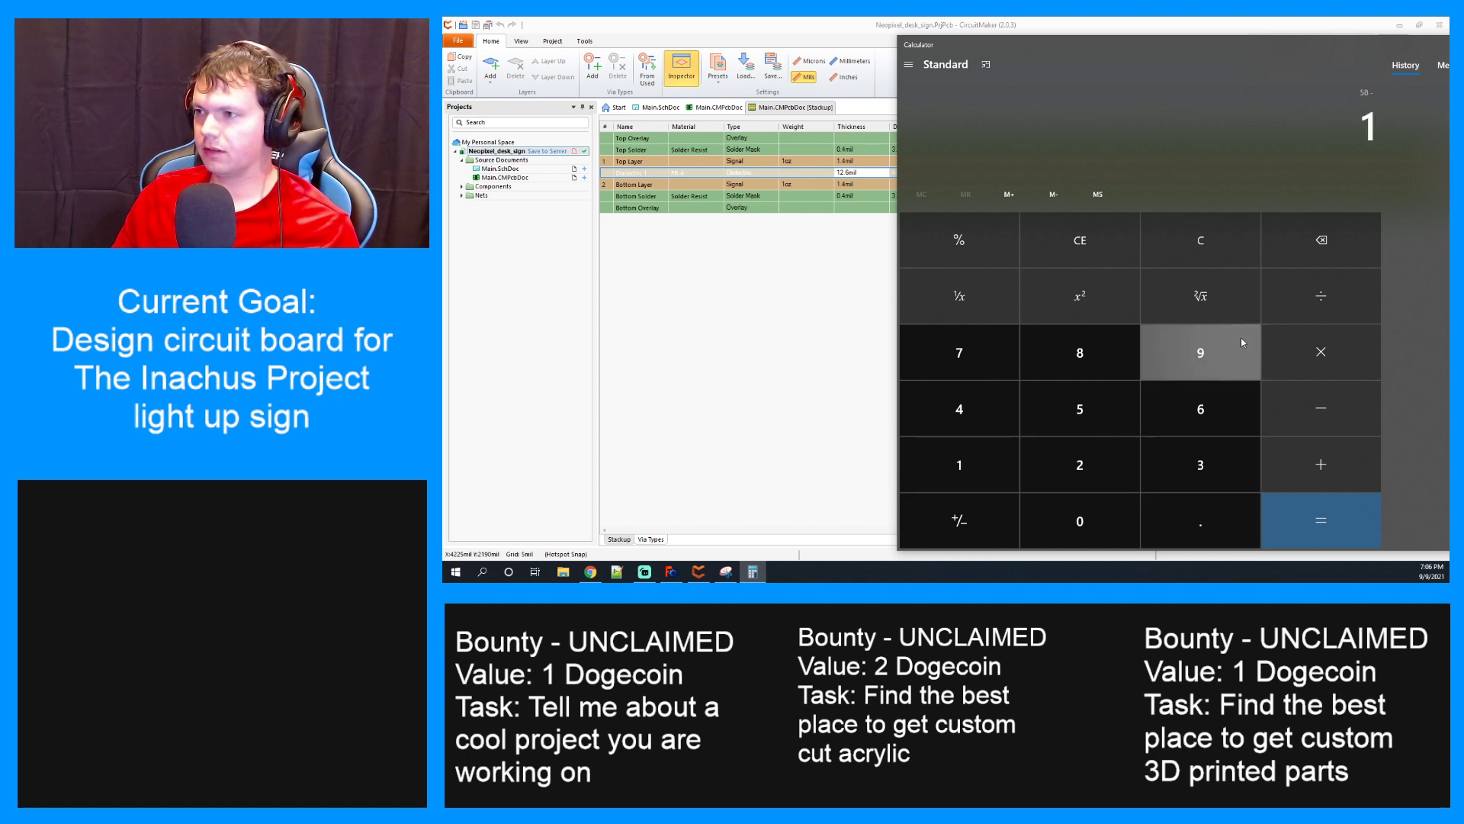
click(987, 403)
click(1295, 401)
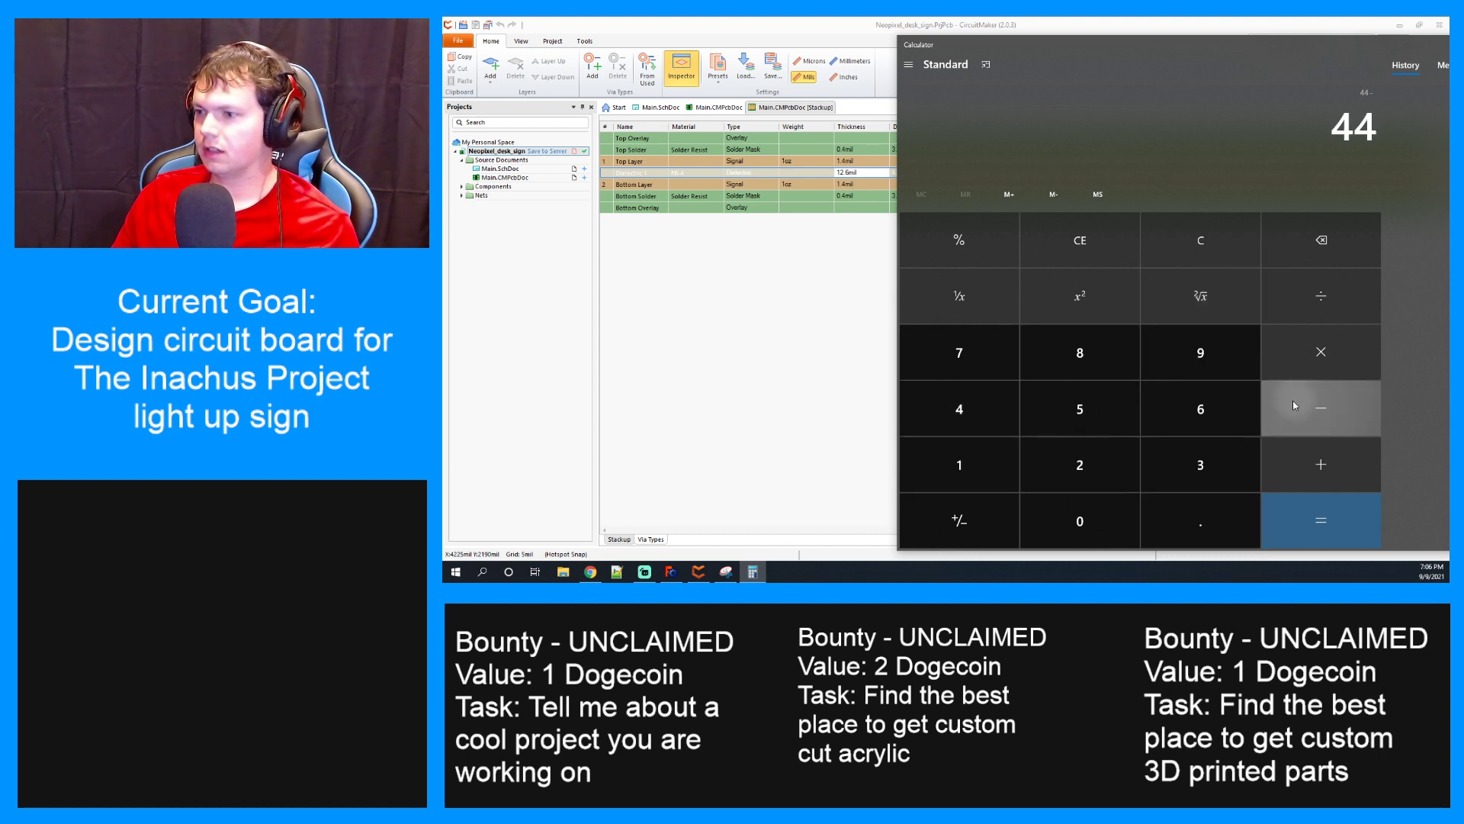
click(977, 463)
click(986, 408)
click(1339, 420)
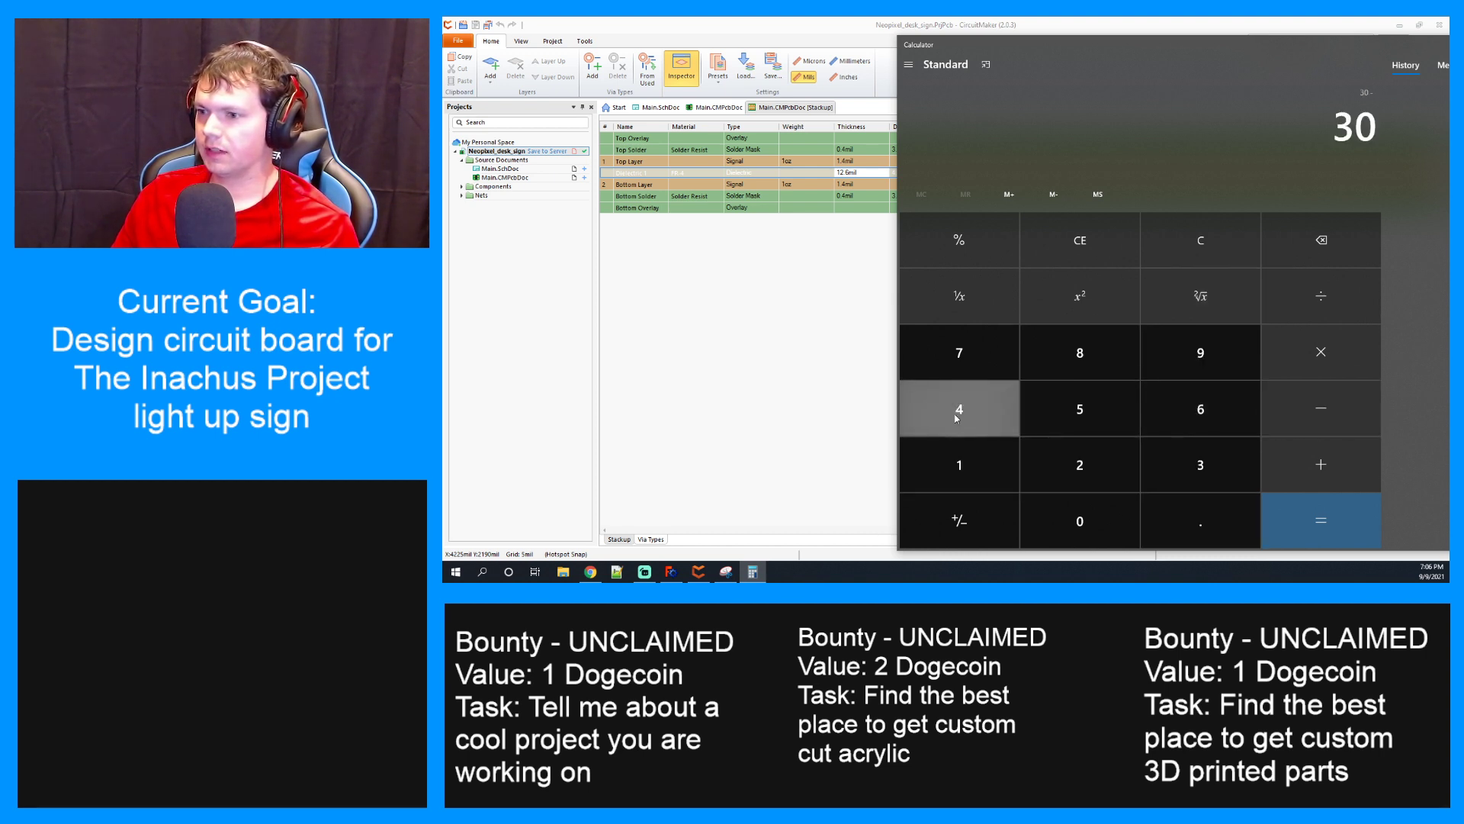
click(959, 409)
click(1342, 507)
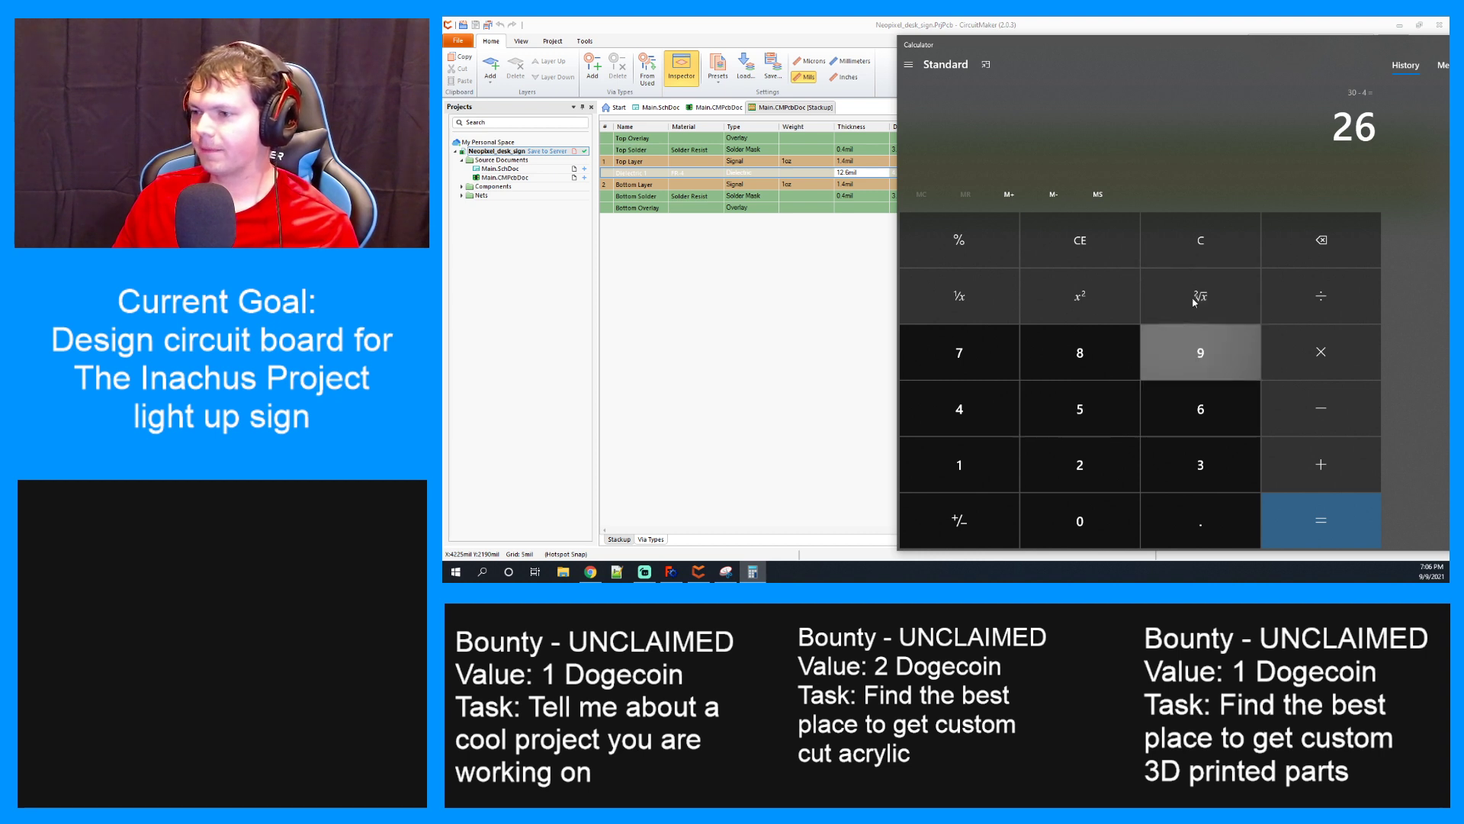
Clear the calculation and subtract the solder mask and copper thicknesses of 0.4, 1.4, 0.4 and 1.4 from 62
click(1201, 241)
click(1201, 409)
click(1125, 460)
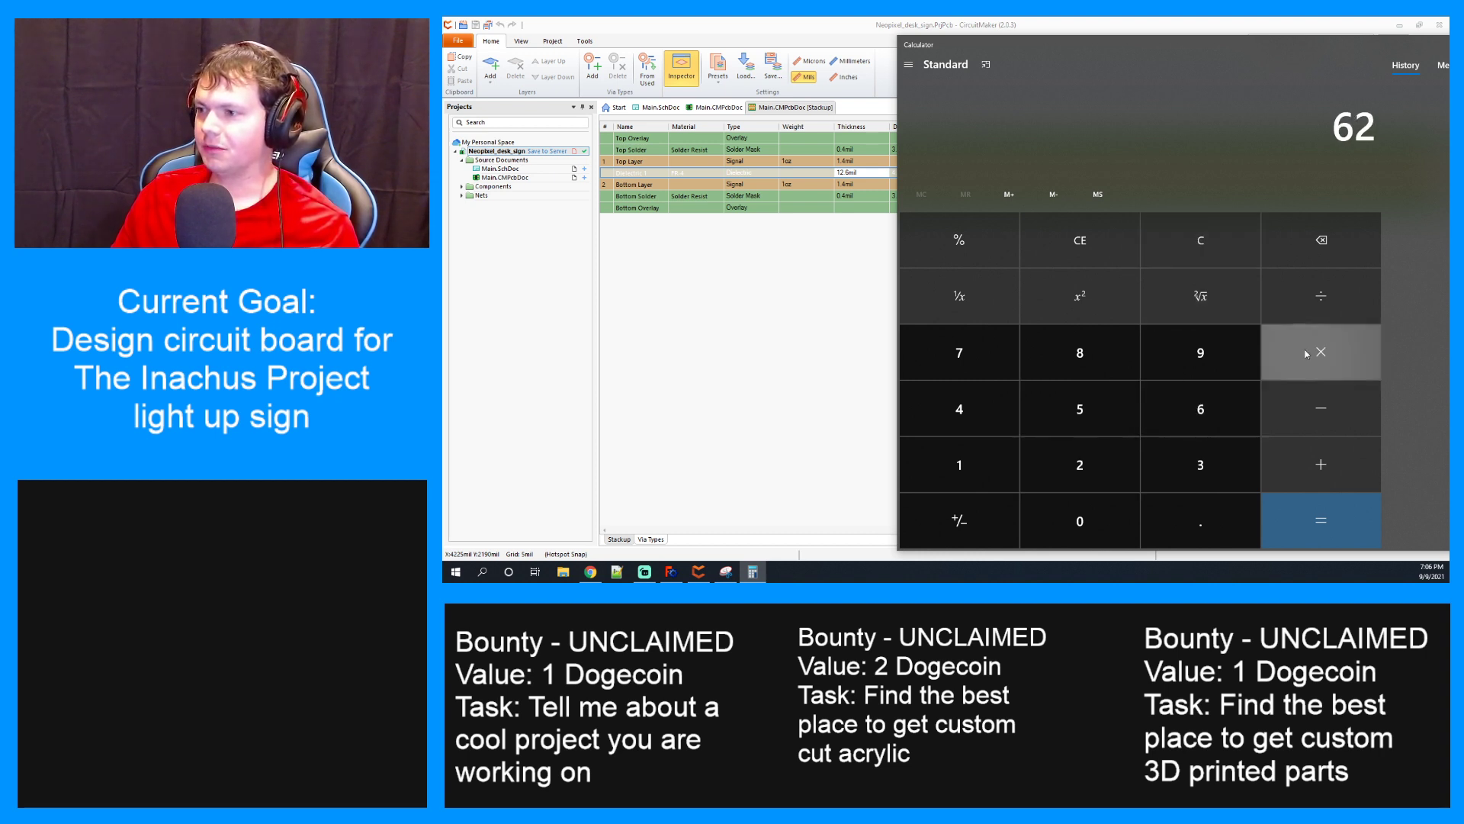
click(1306, 416)
click(1173, 511)
click(957, 416)
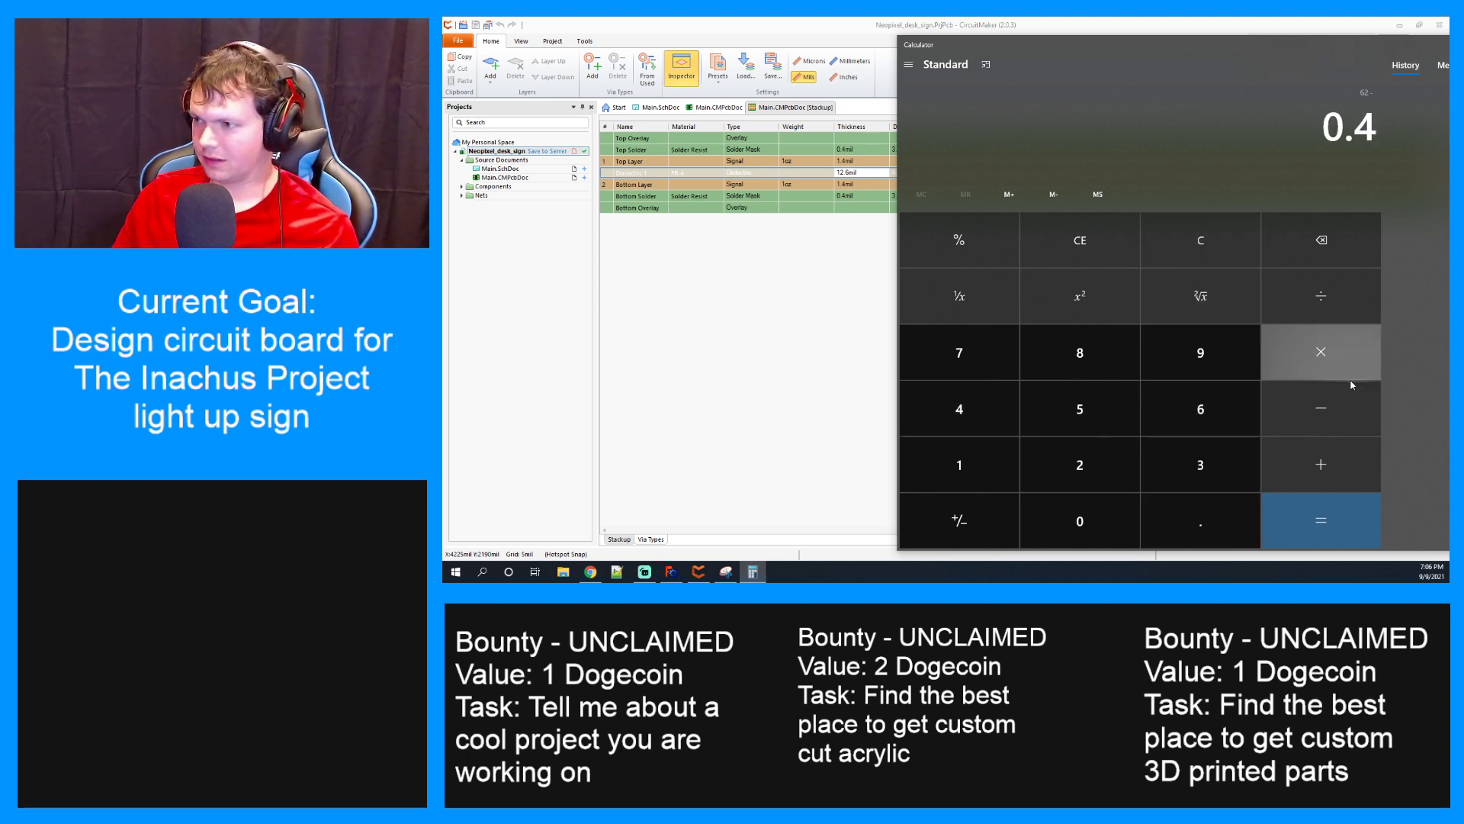
click(1321, 410)
click(966, 473)
click(1201, 521)
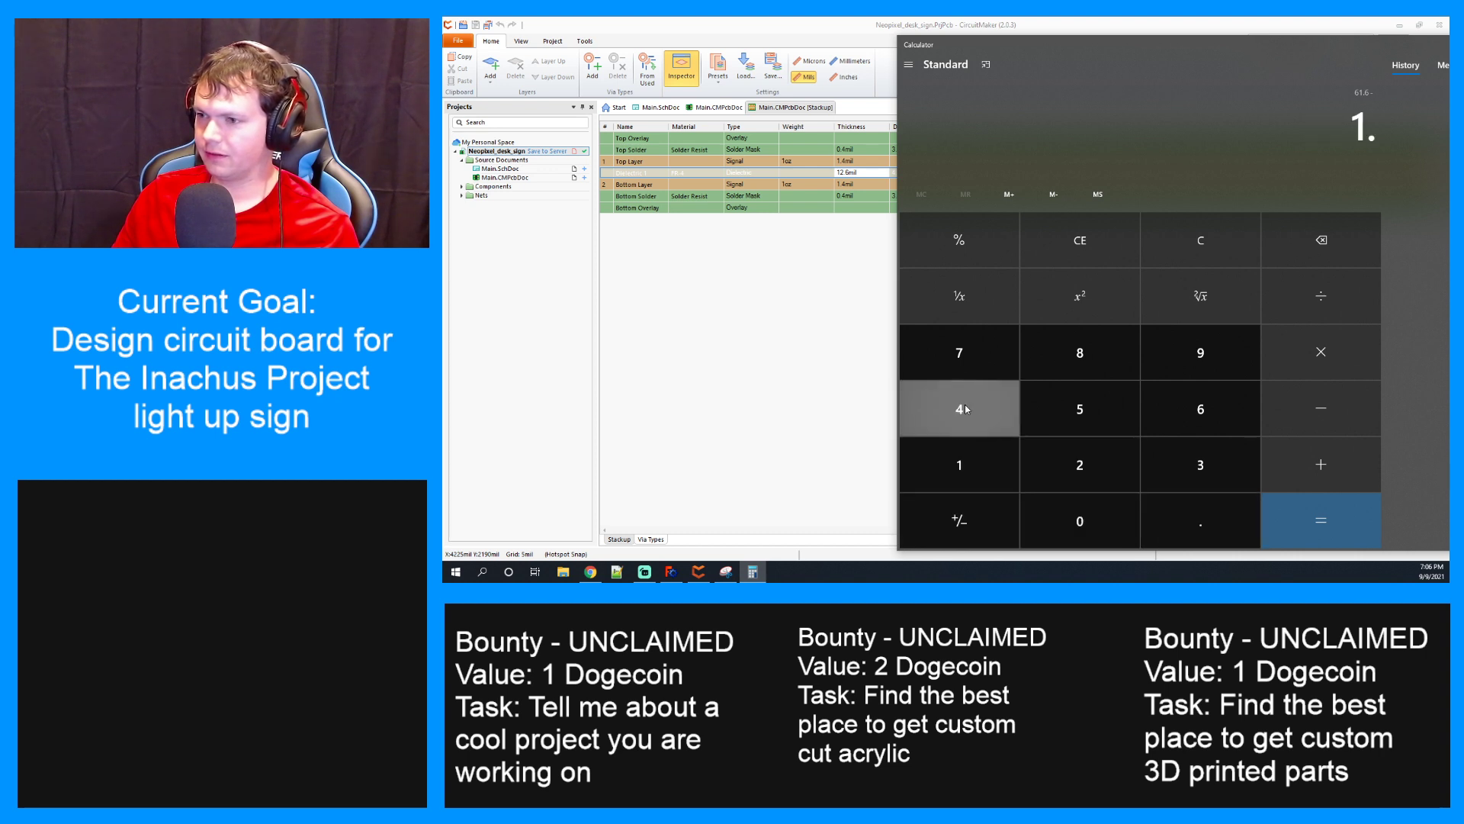
click(960, 409)
click(1308, 428)
click(1202, 503)
click(982, 414)
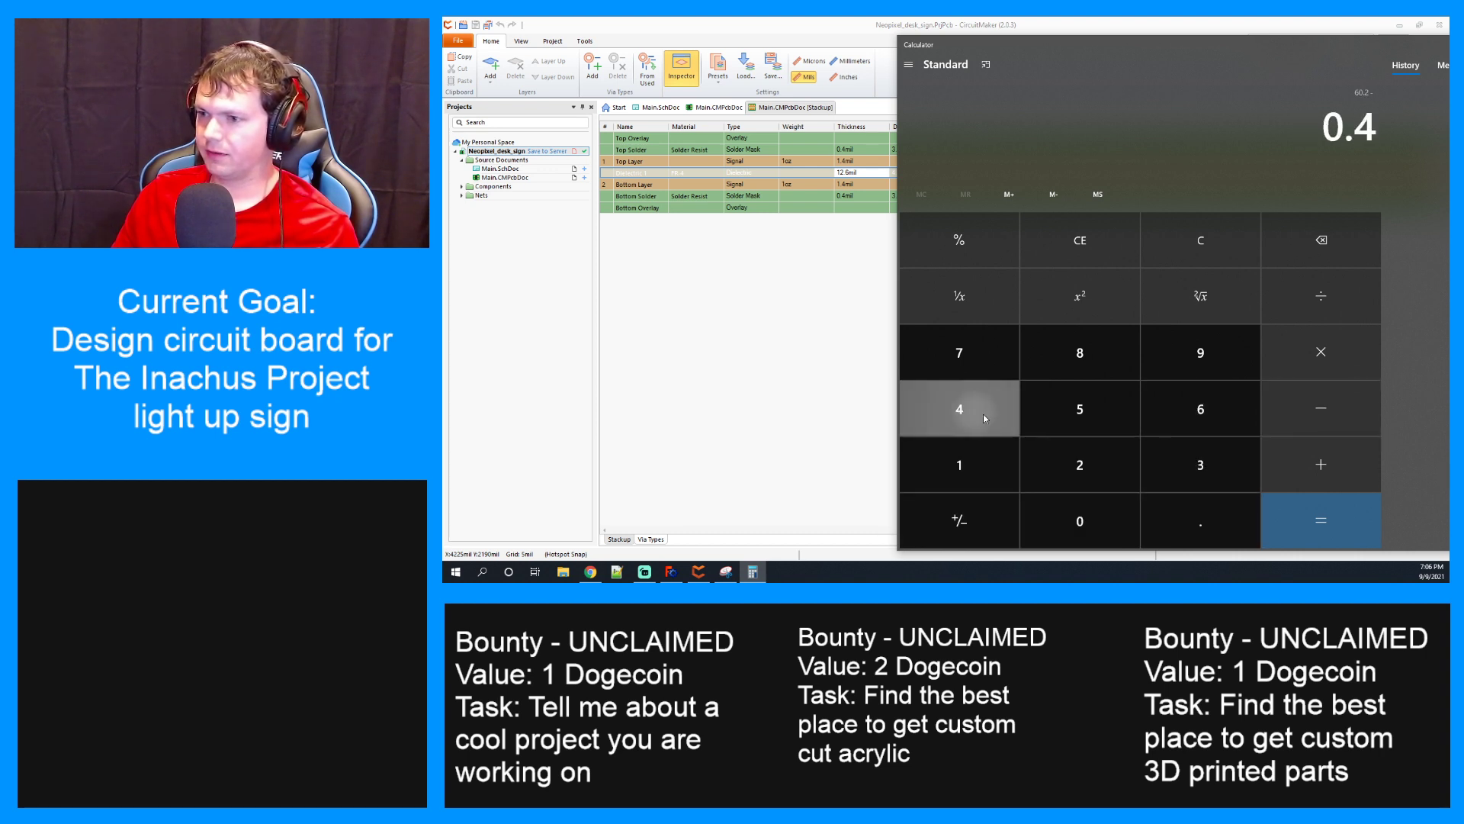
click(1325, 413)
click(985, 465)
click(1186, 520)
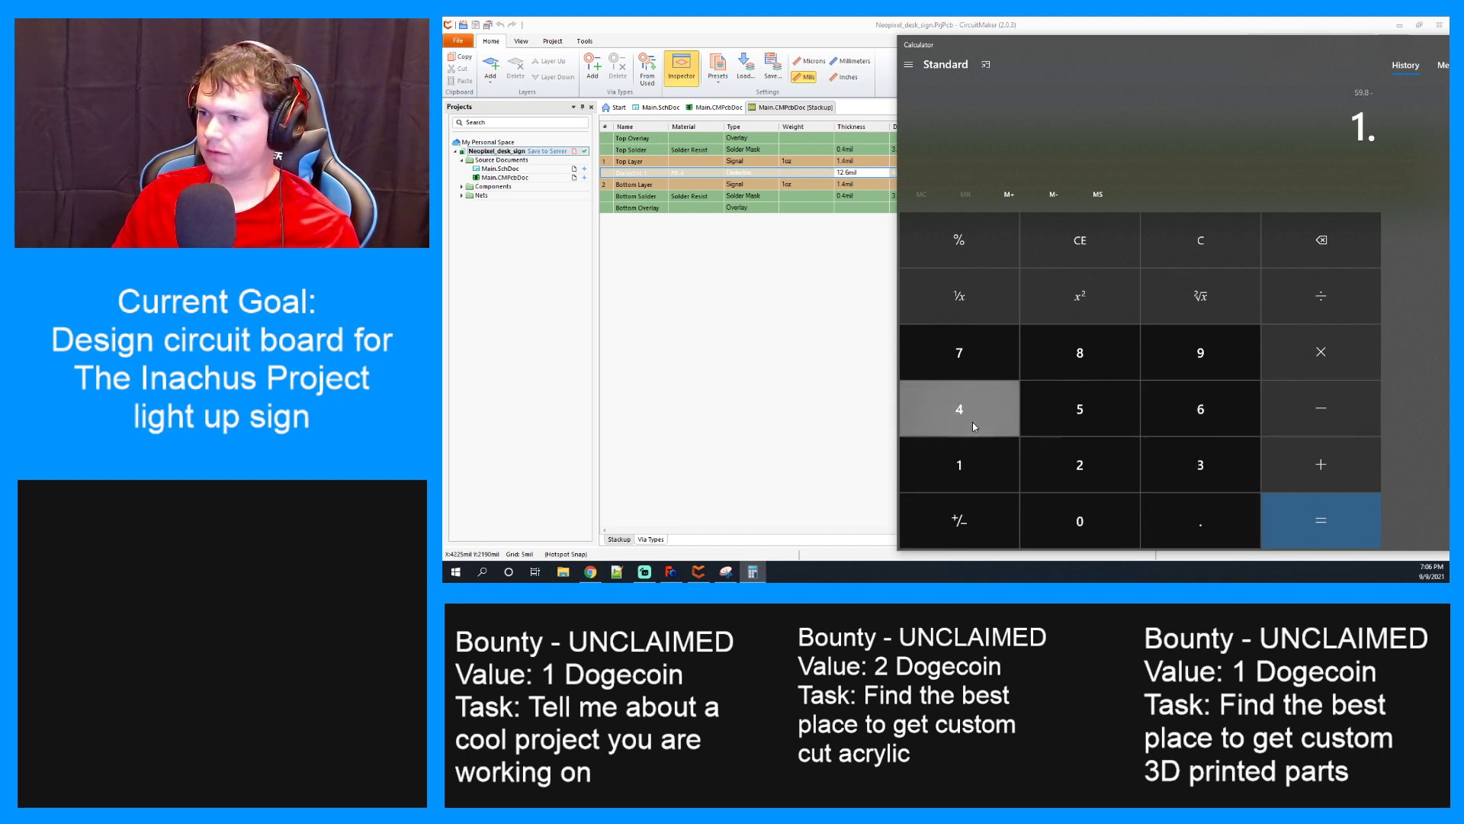
click(970, 419)
click(1312, 516)
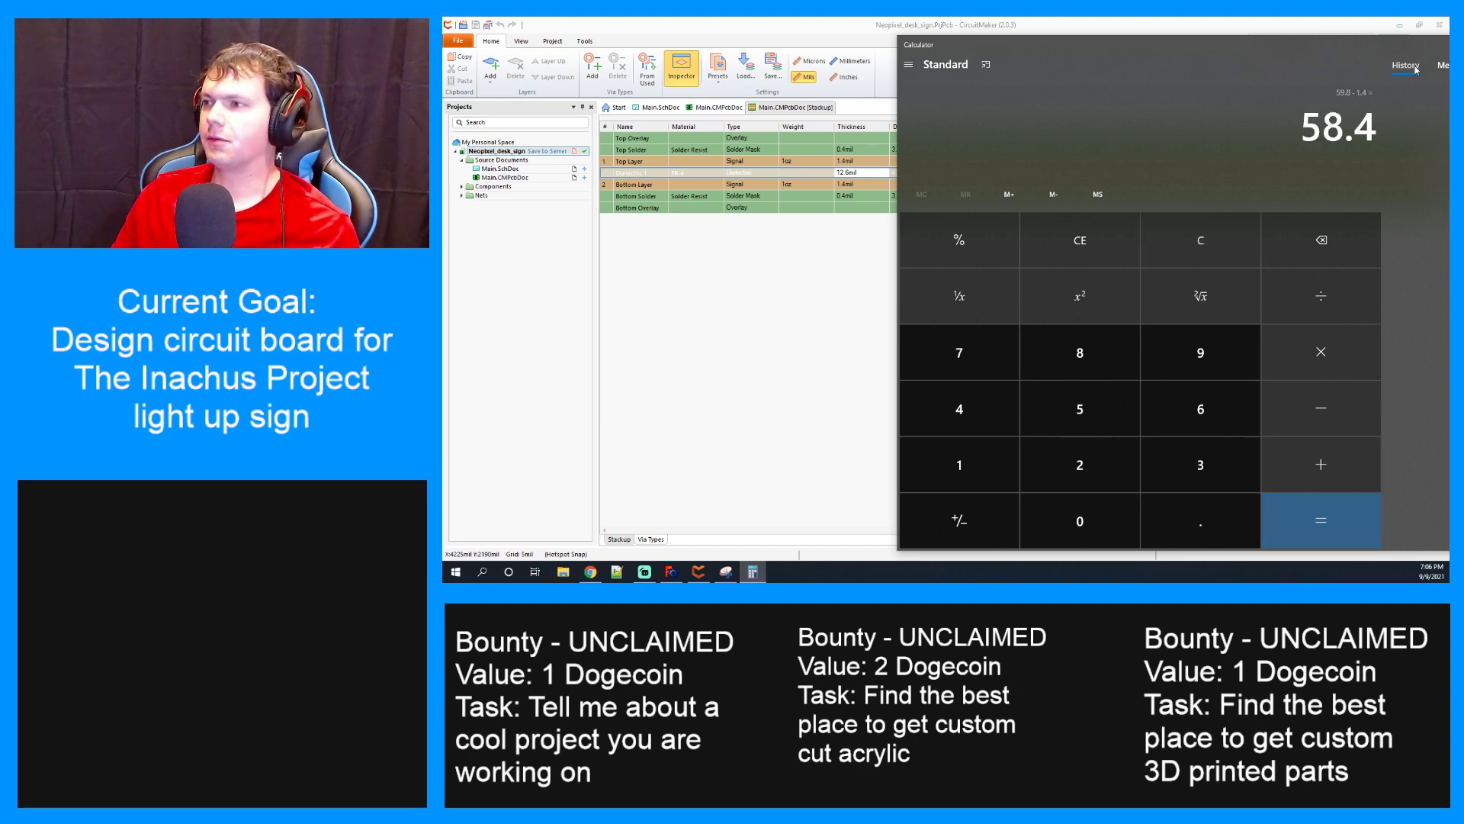
Switch back to the CircuitMaker layer stackup and set the Dielectric 1 thickness to 58.4 mil
click(1359, 48)
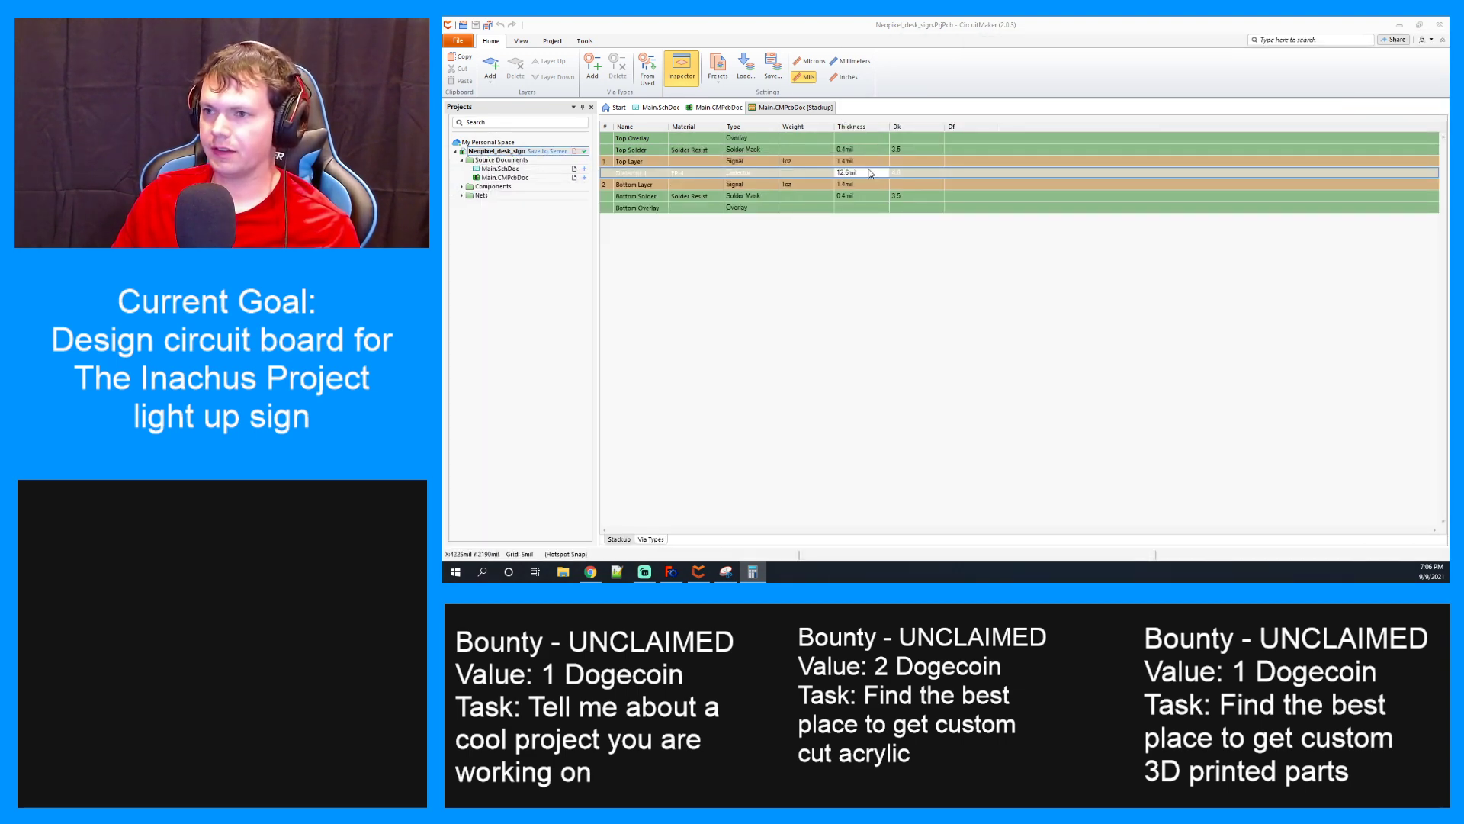
click(851, 173)
key(BackSpace)
key(BackSpace)
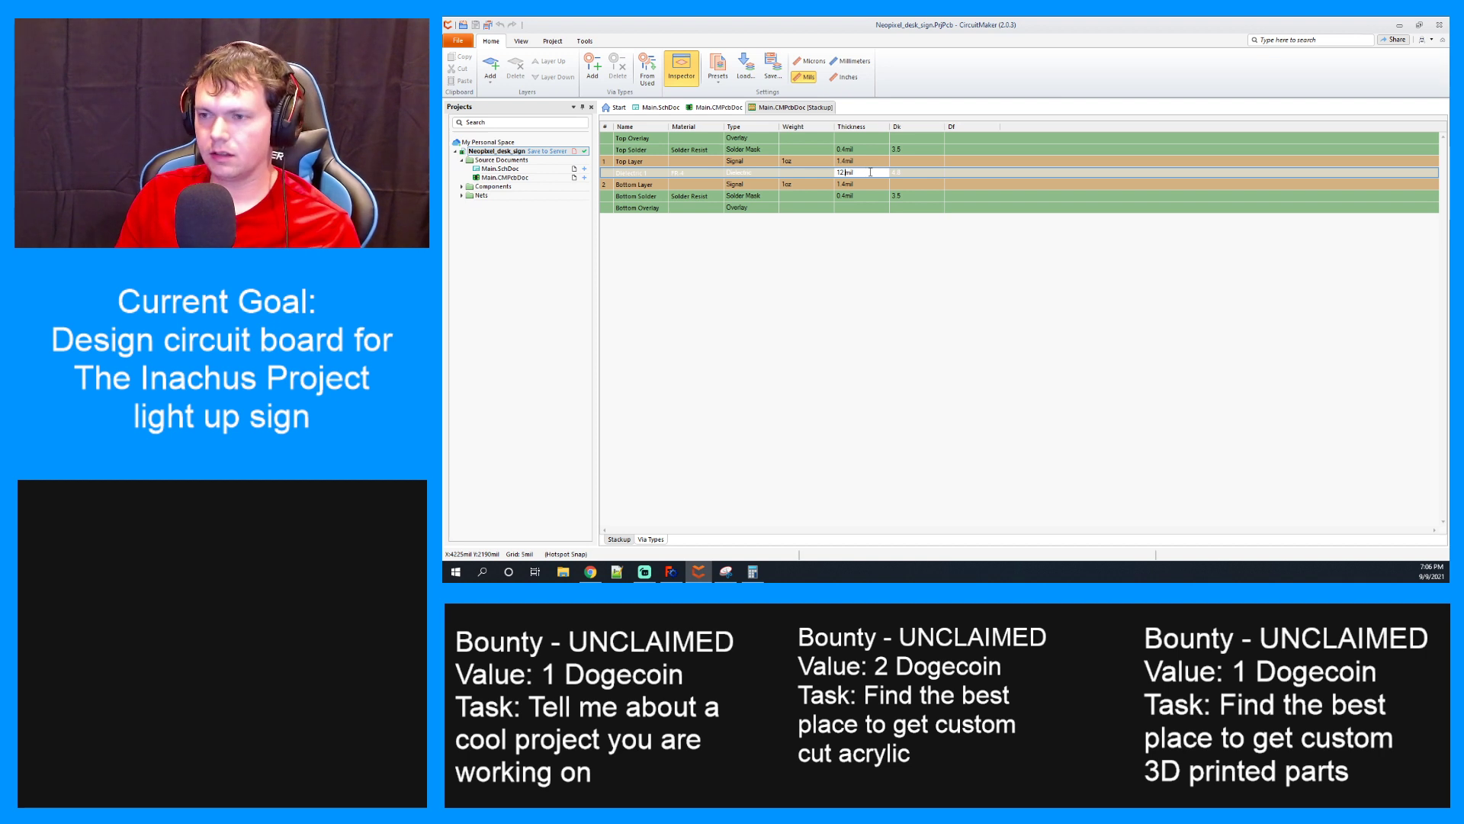
text(58.4)
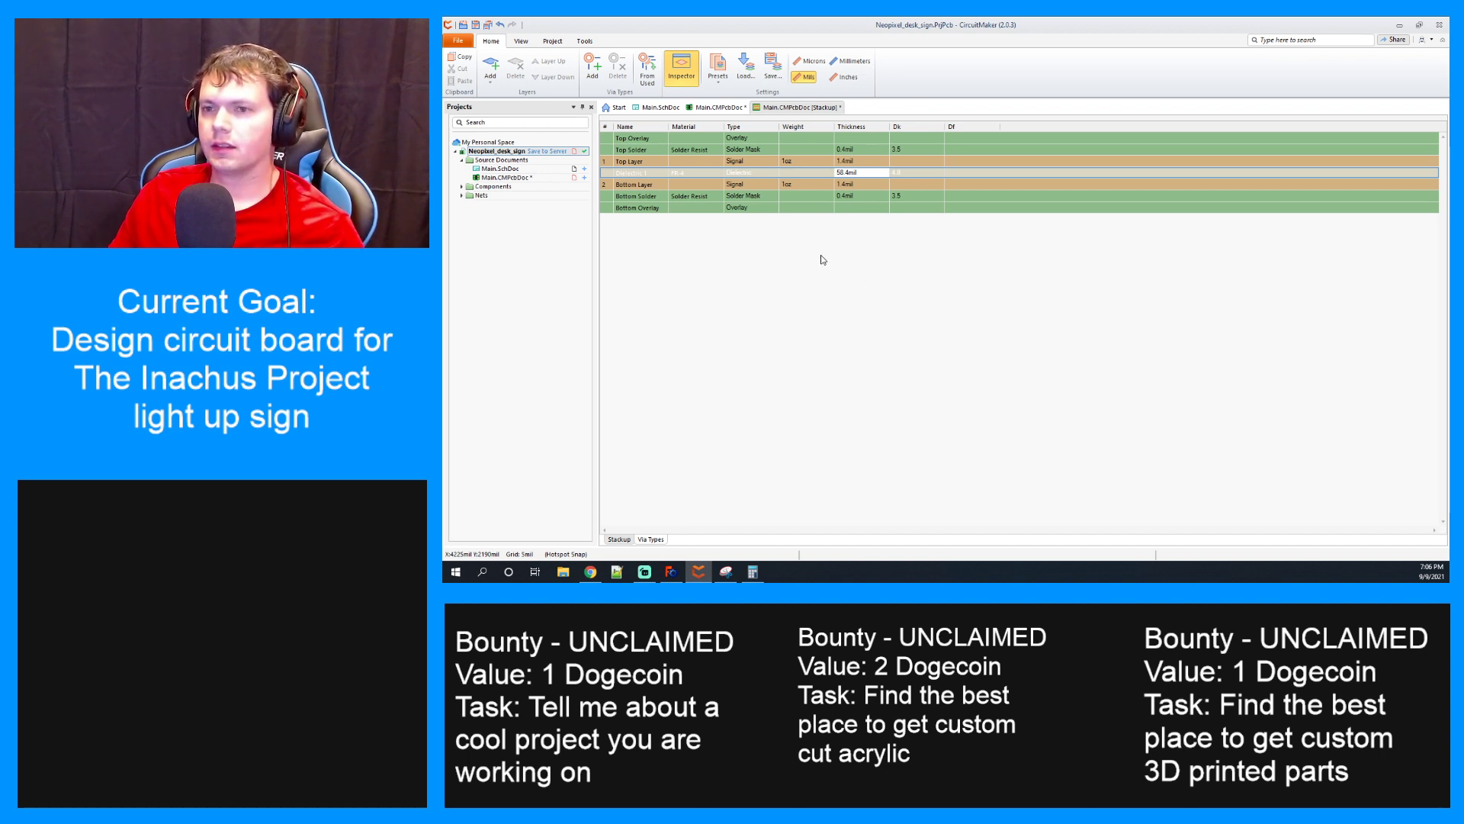
Save the stackup and return to the Main.CMPcbDoc board layout in 3D view
click(798, 161)
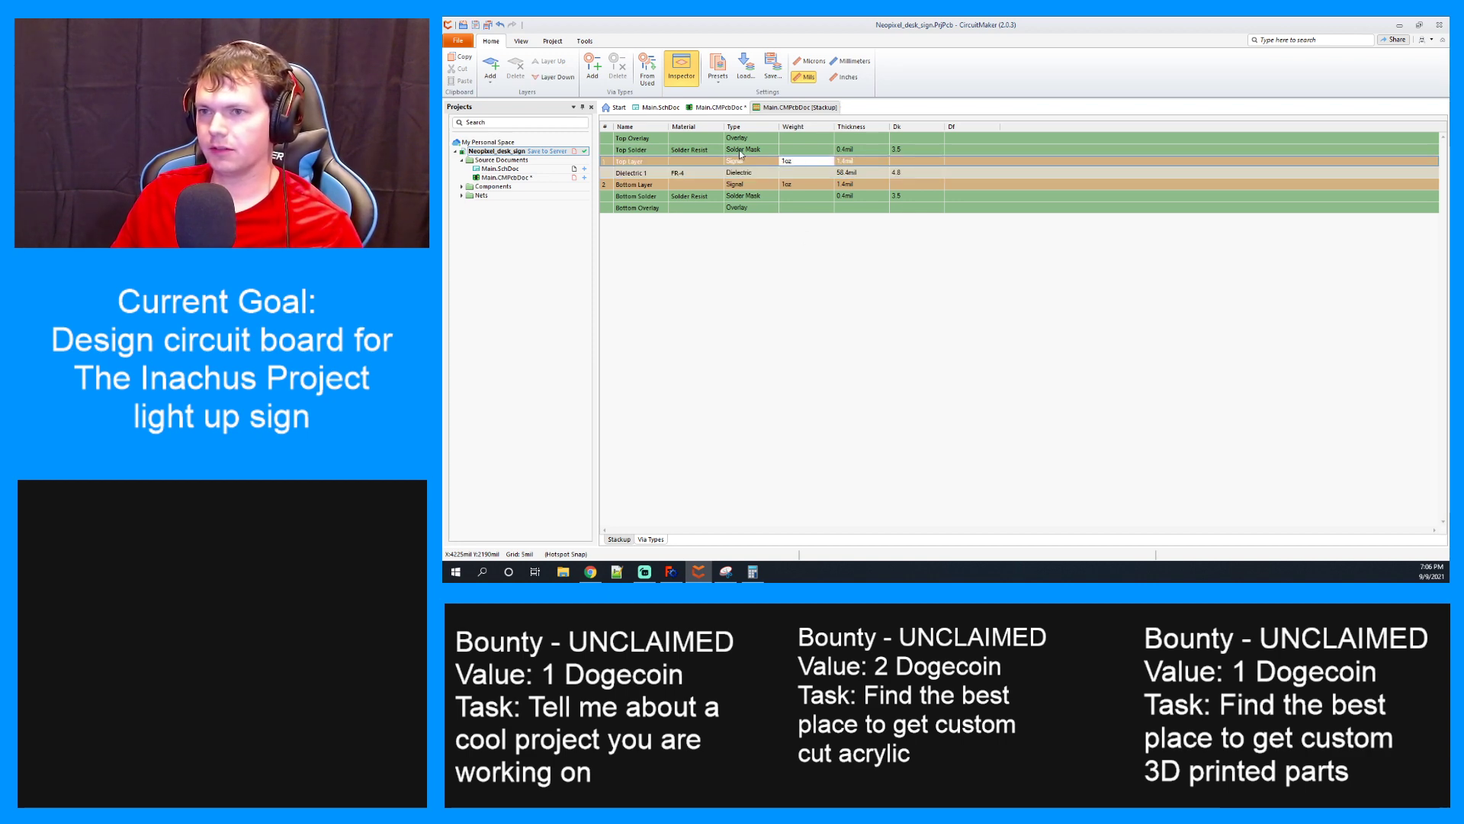
click(720, 107)
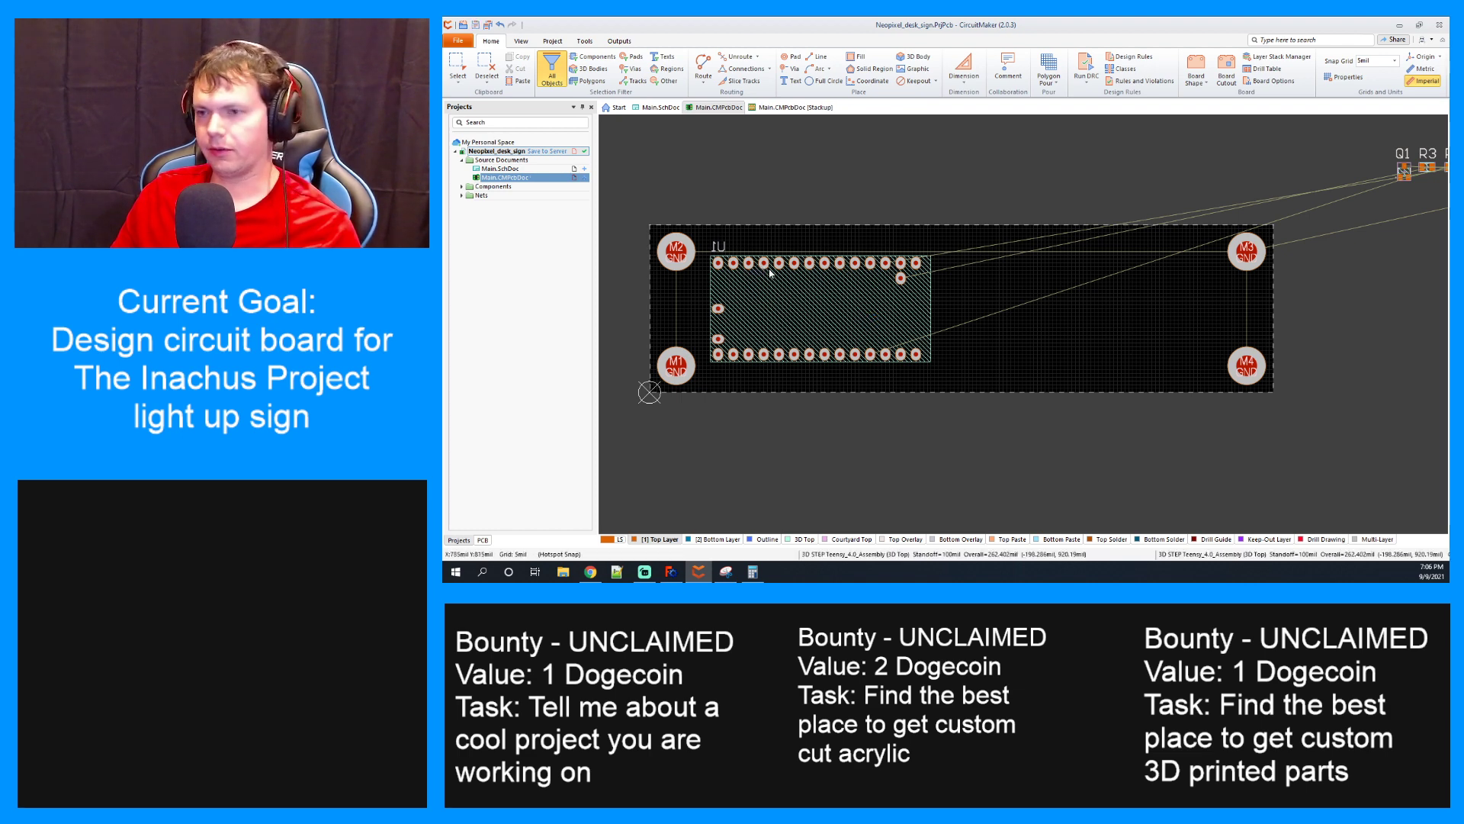
key(3)
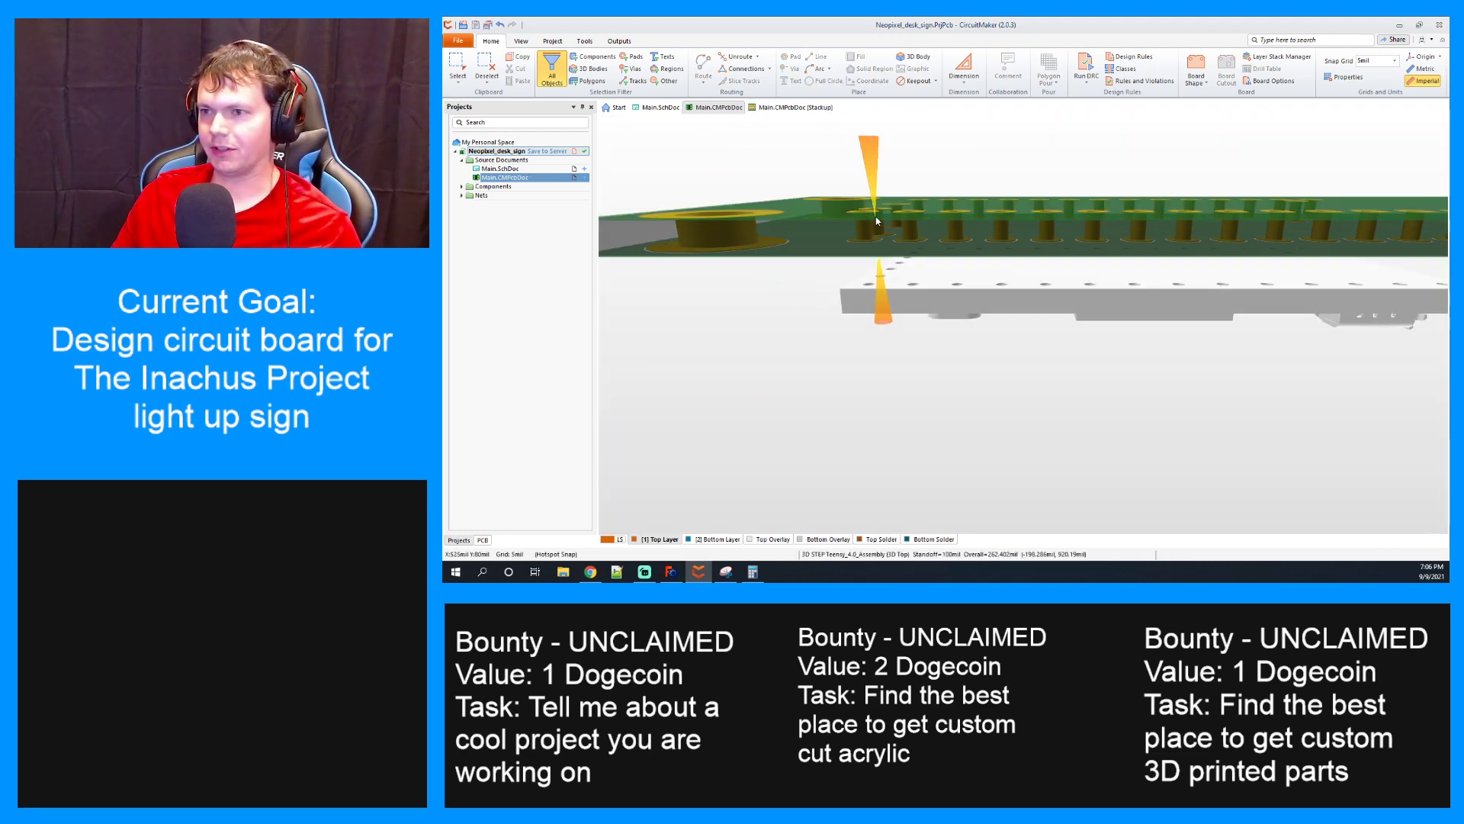
Examine the microcontroller model below the circuit board in 3D from the side and from above, ending in the 2D layout
ctrl+scroll(877, 221, down, 3)
scroll(982, 227, down, 2)
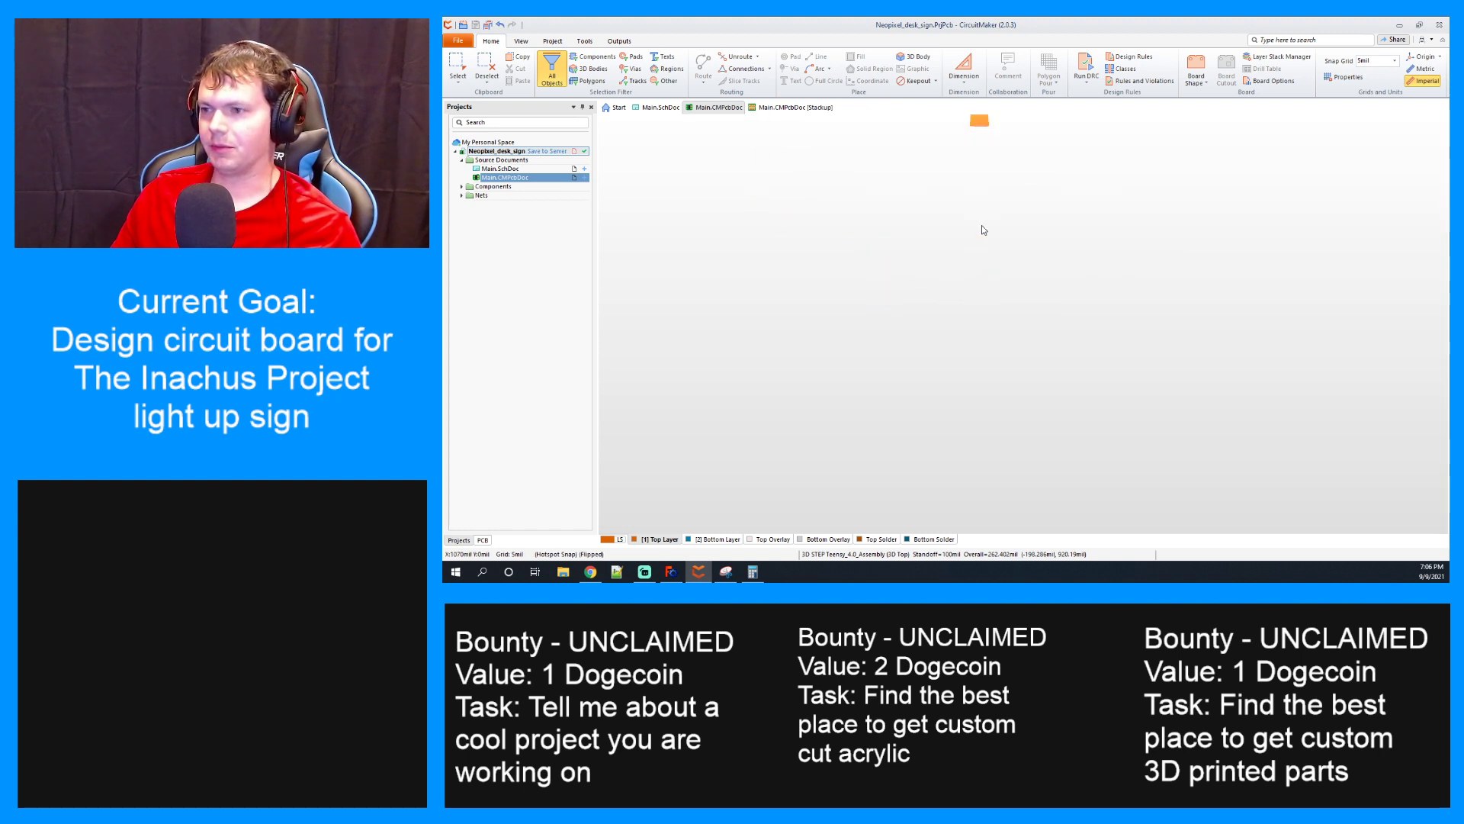
scroll(982, 225, up, 2)
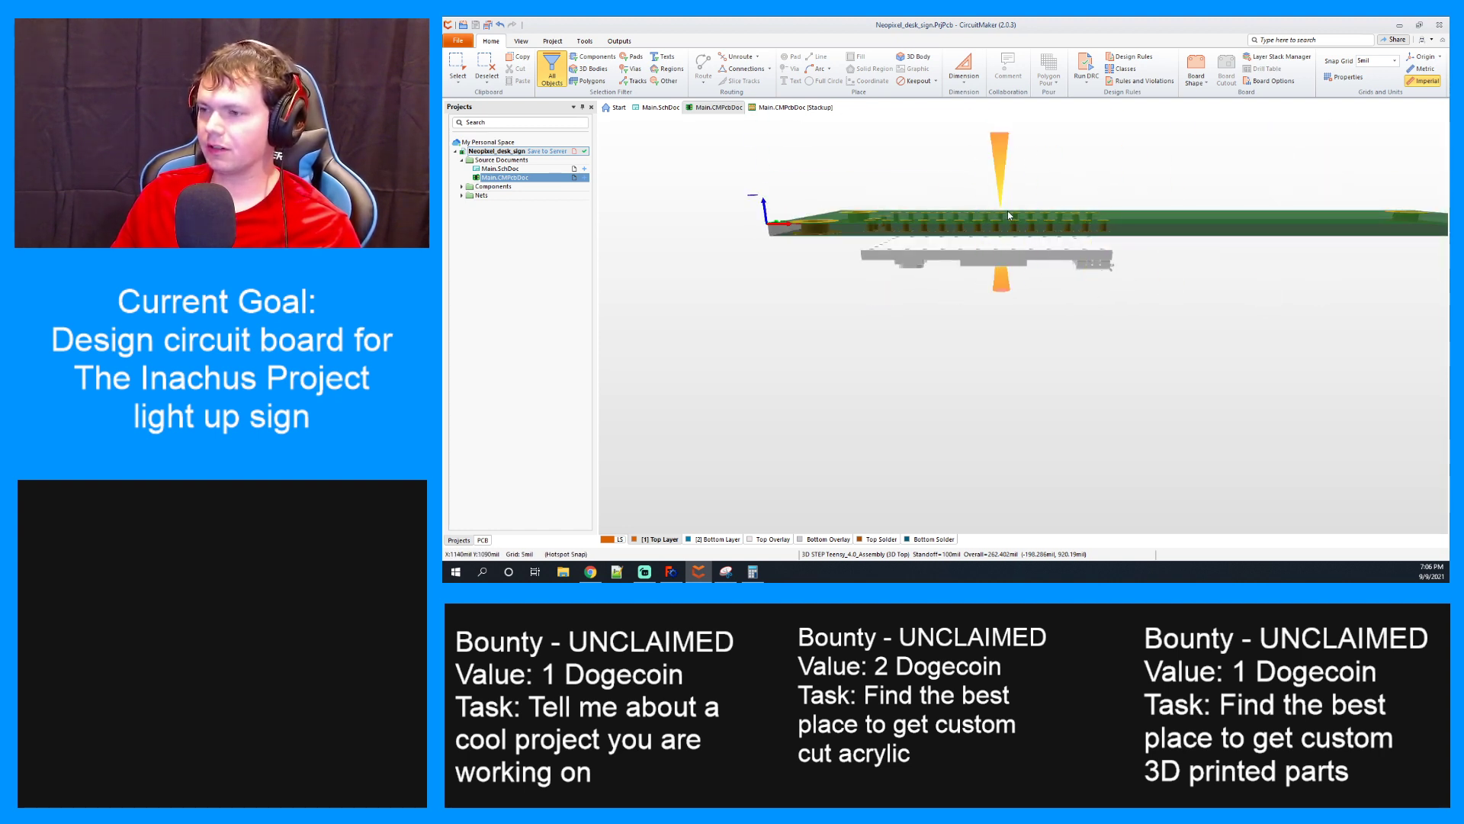
shift+right_drag(937, 273, 958, 352)
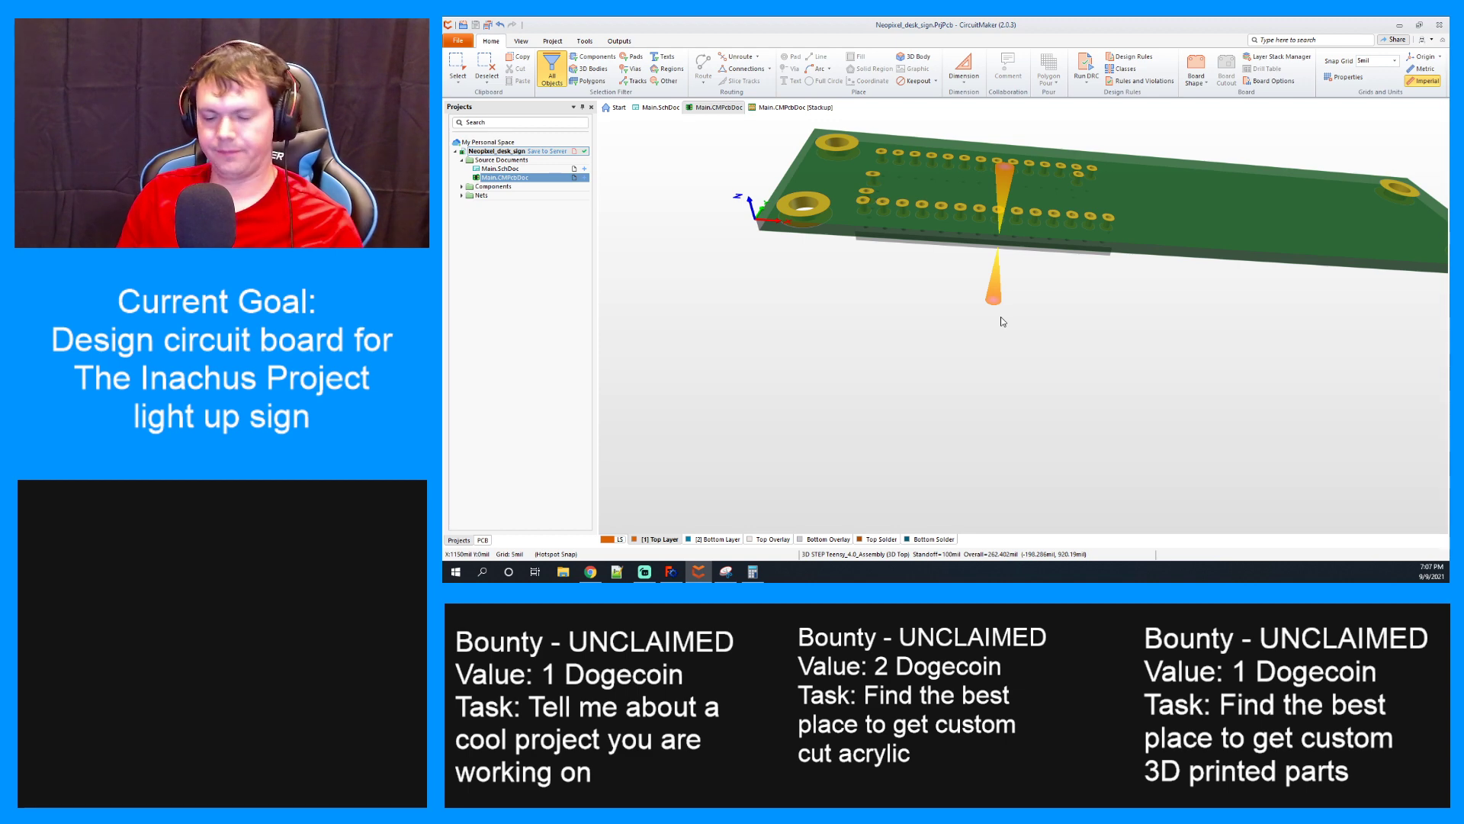
key(2)
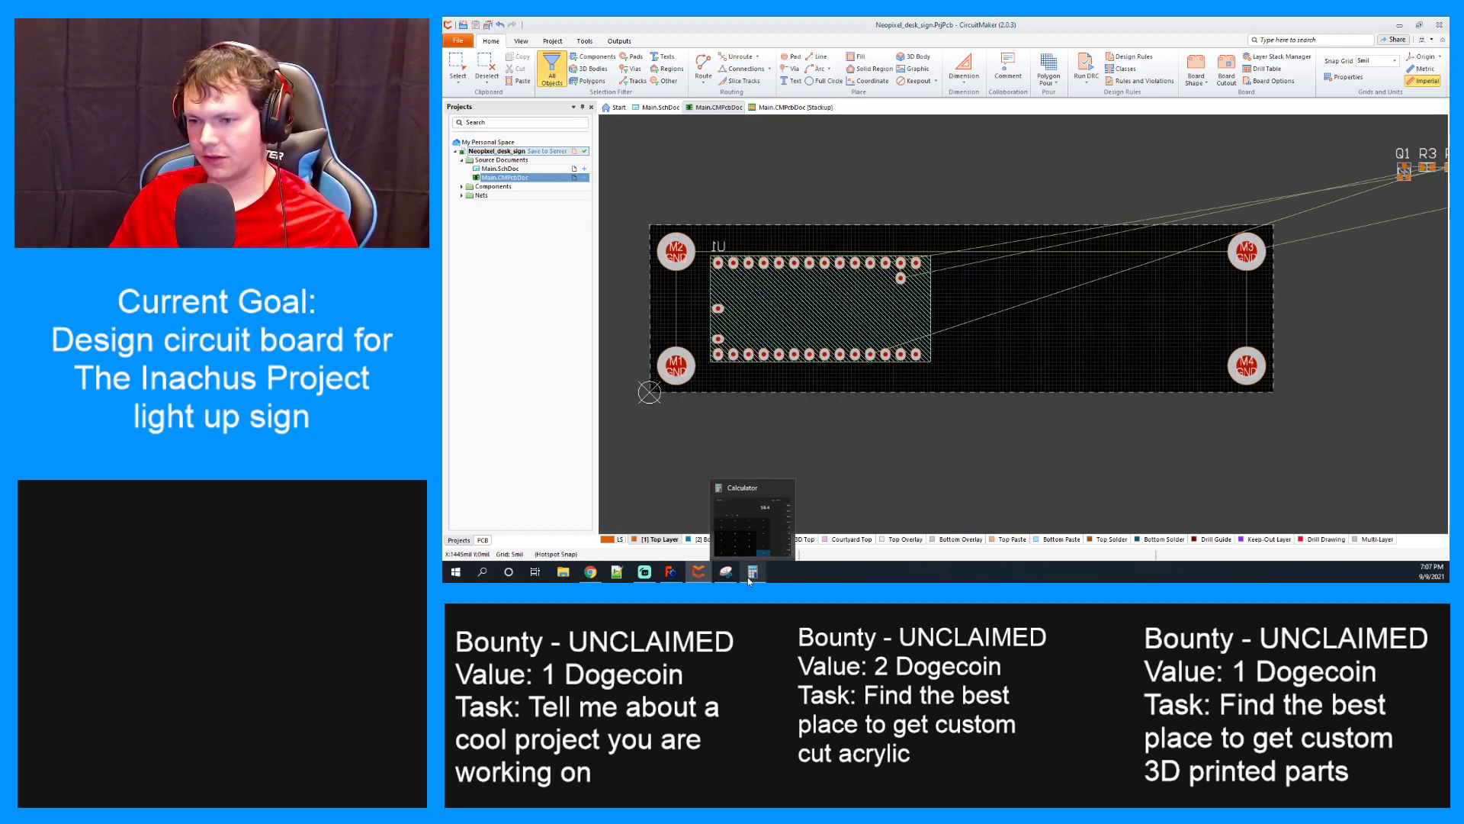
Switch to FreeCAD, examine the cover's 1.5 by 0.8 inch pocket sketch against the assembly, and close the sketch
click(671, 571)
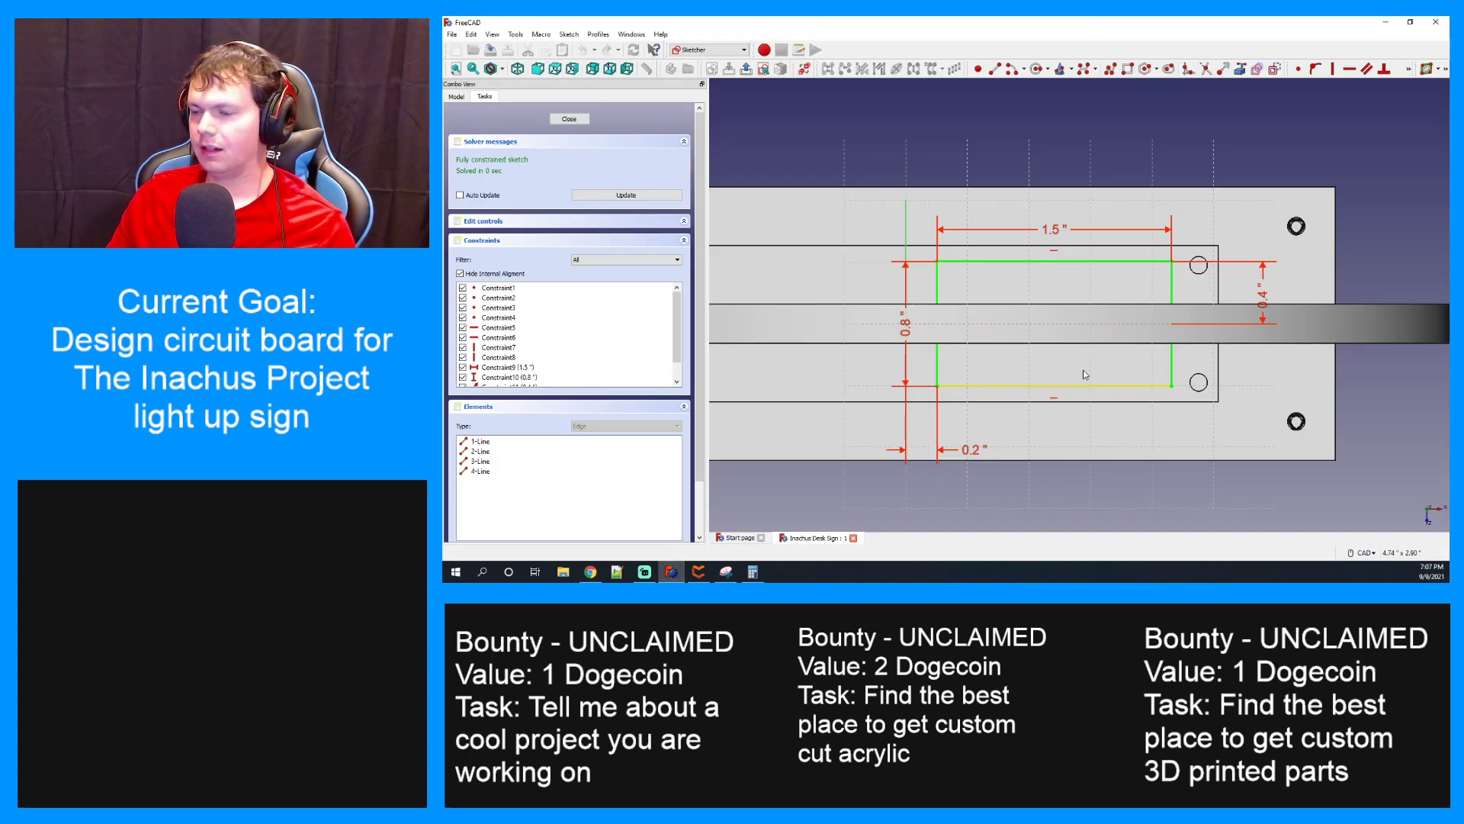
scroll(1014, 305, down, 5)
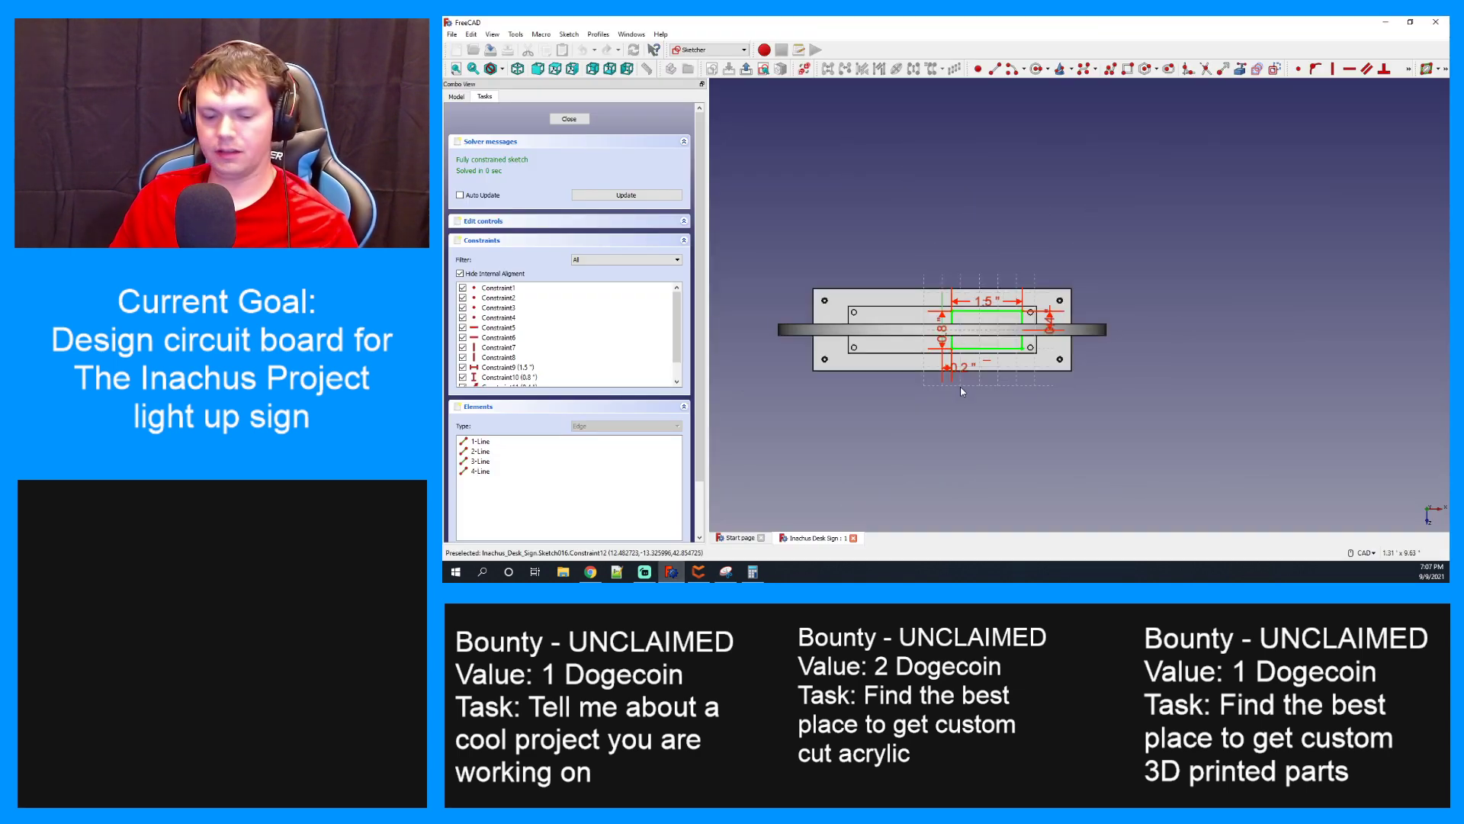
mouse_move(958, 388)
middle_down()
mouse_move(996, 254)
mouse_move(831, 222)
middle_up()
scroll(985, 292, up, 4)
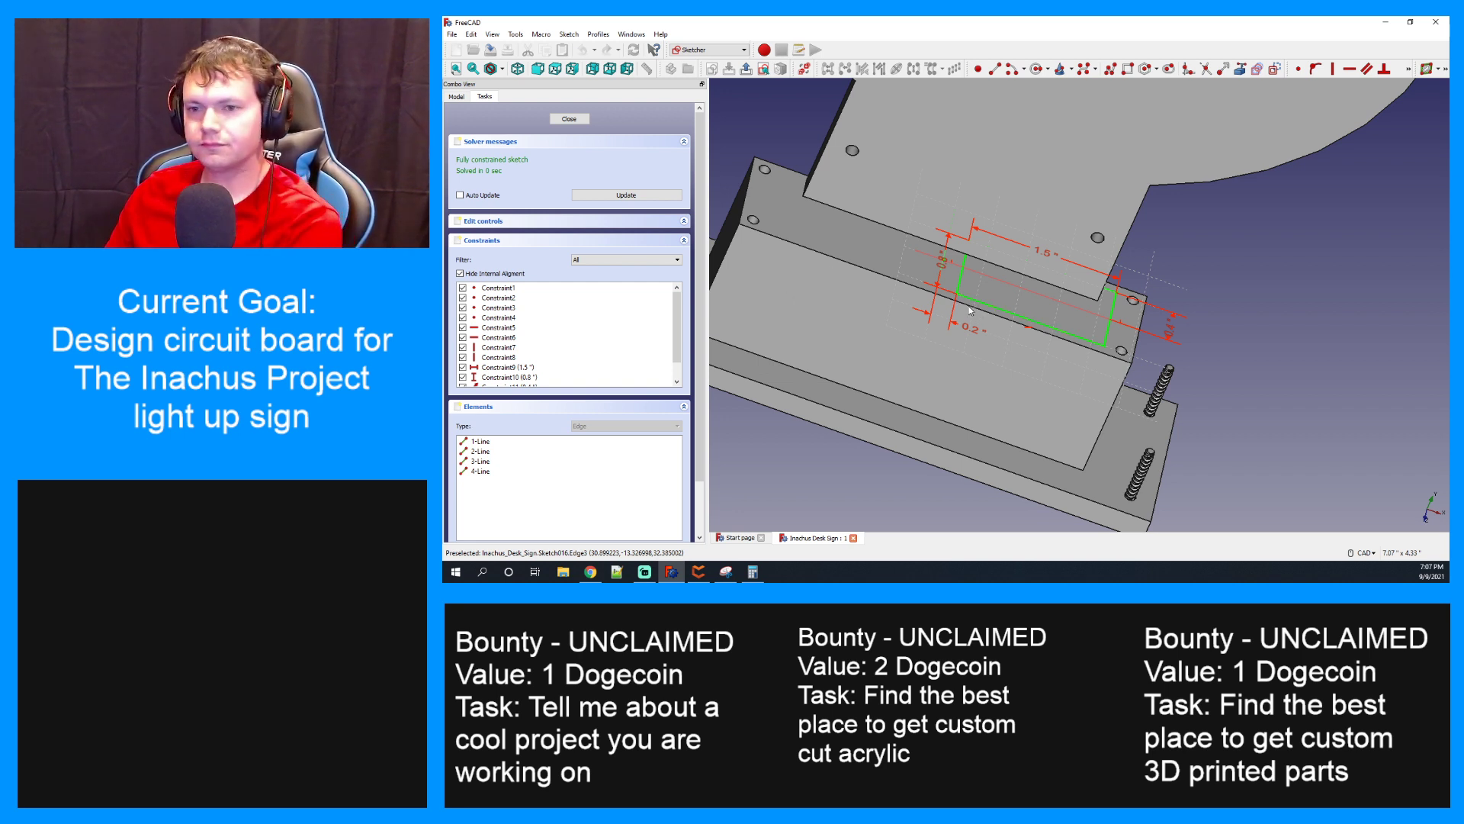
click(568, 119)
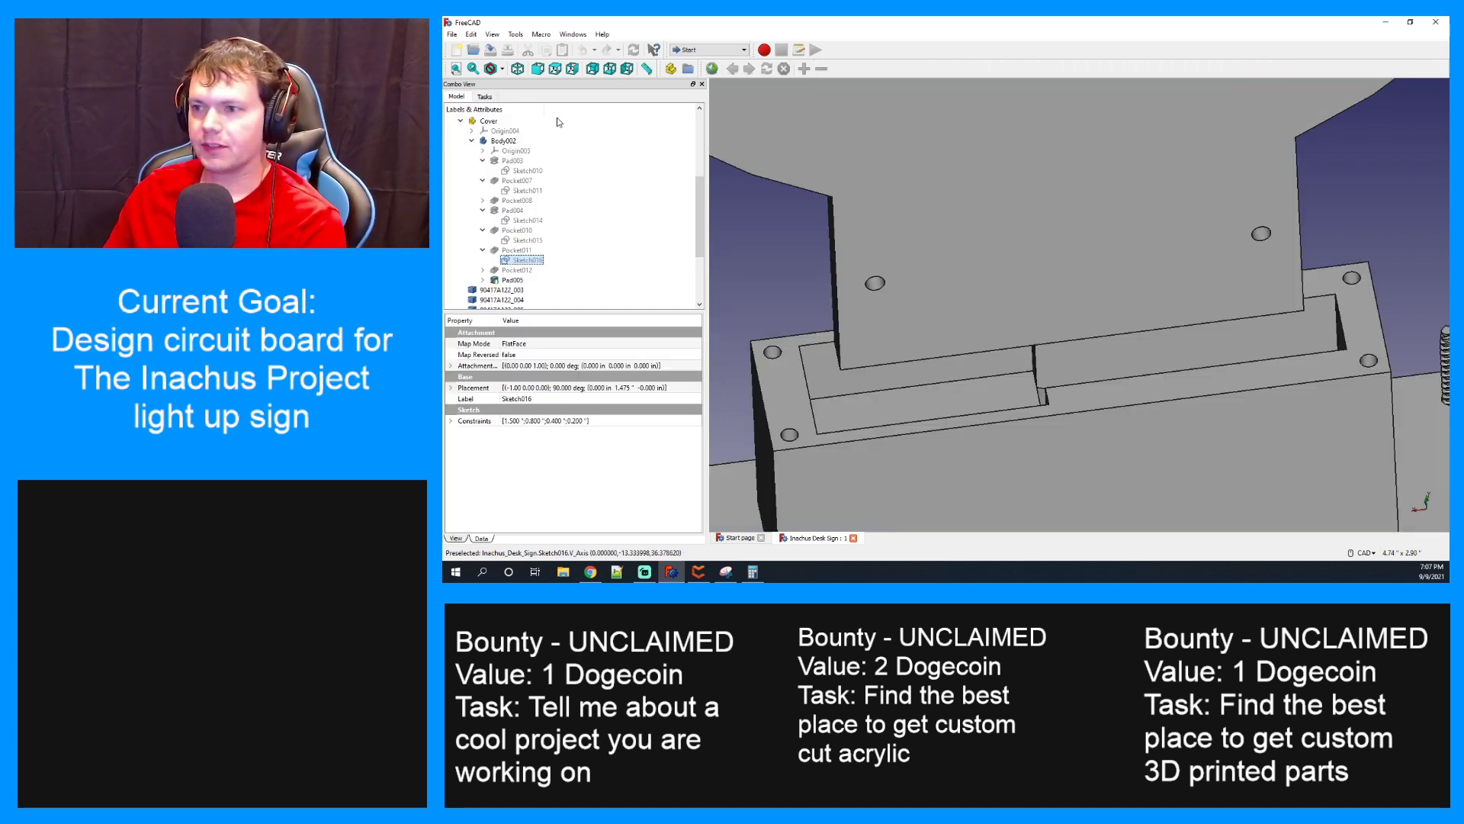
Review the acrylic body's base sketch dimensions and its Pad parameters, leaving both without changes
scroll(559, 244, up, 5)
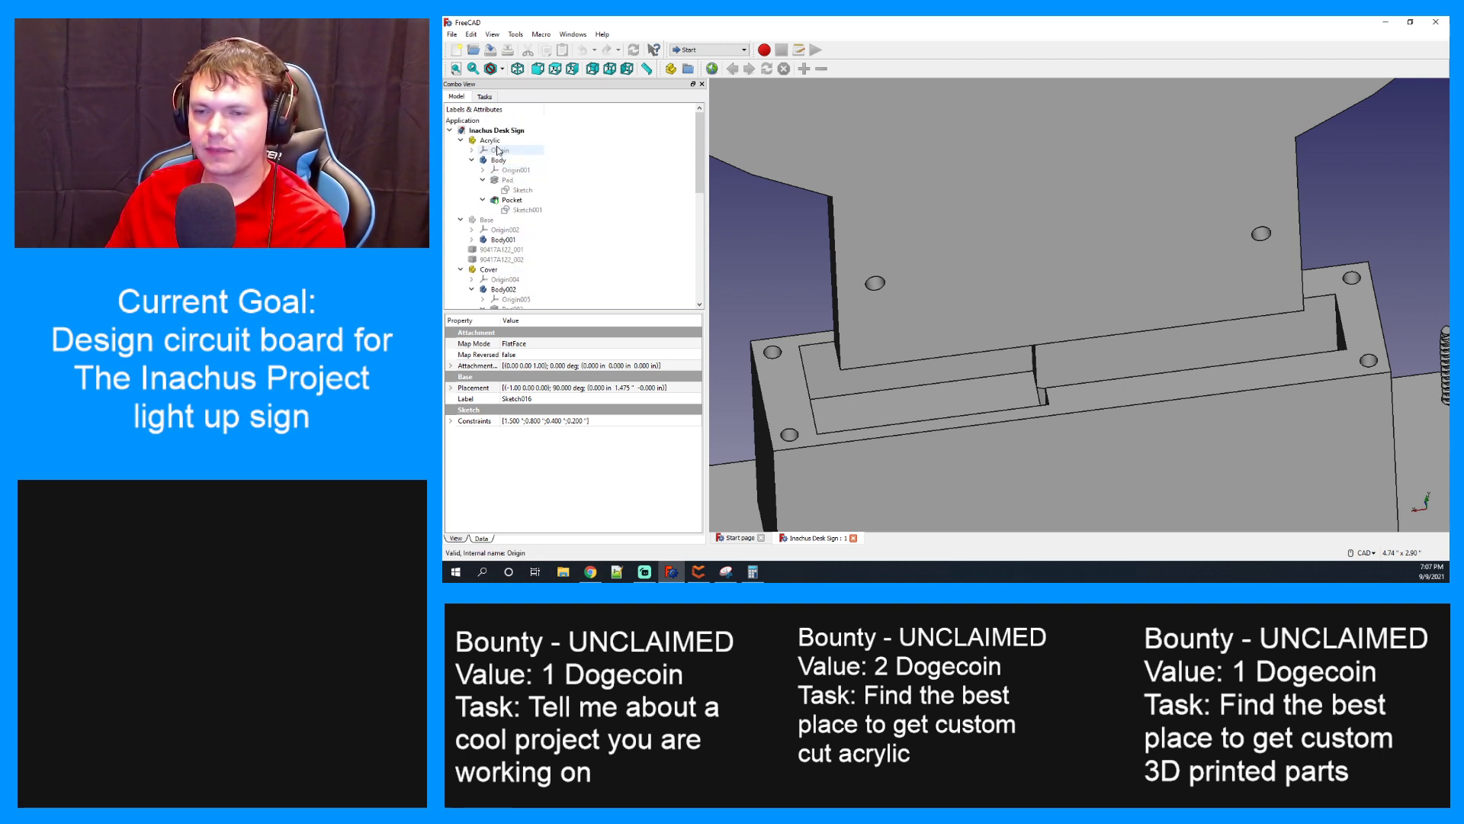
click(509, 183)
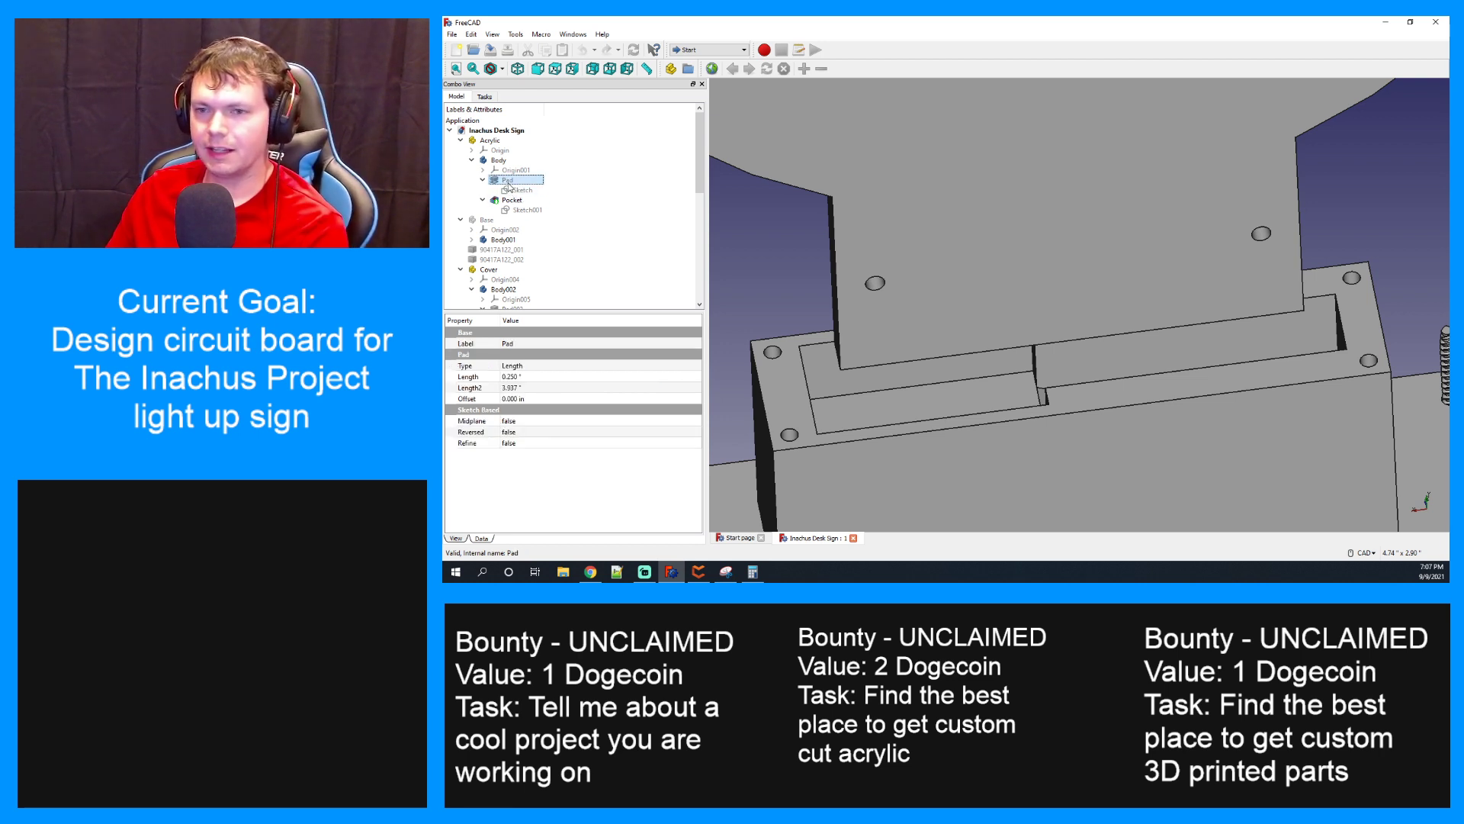
double_click(517, 190)
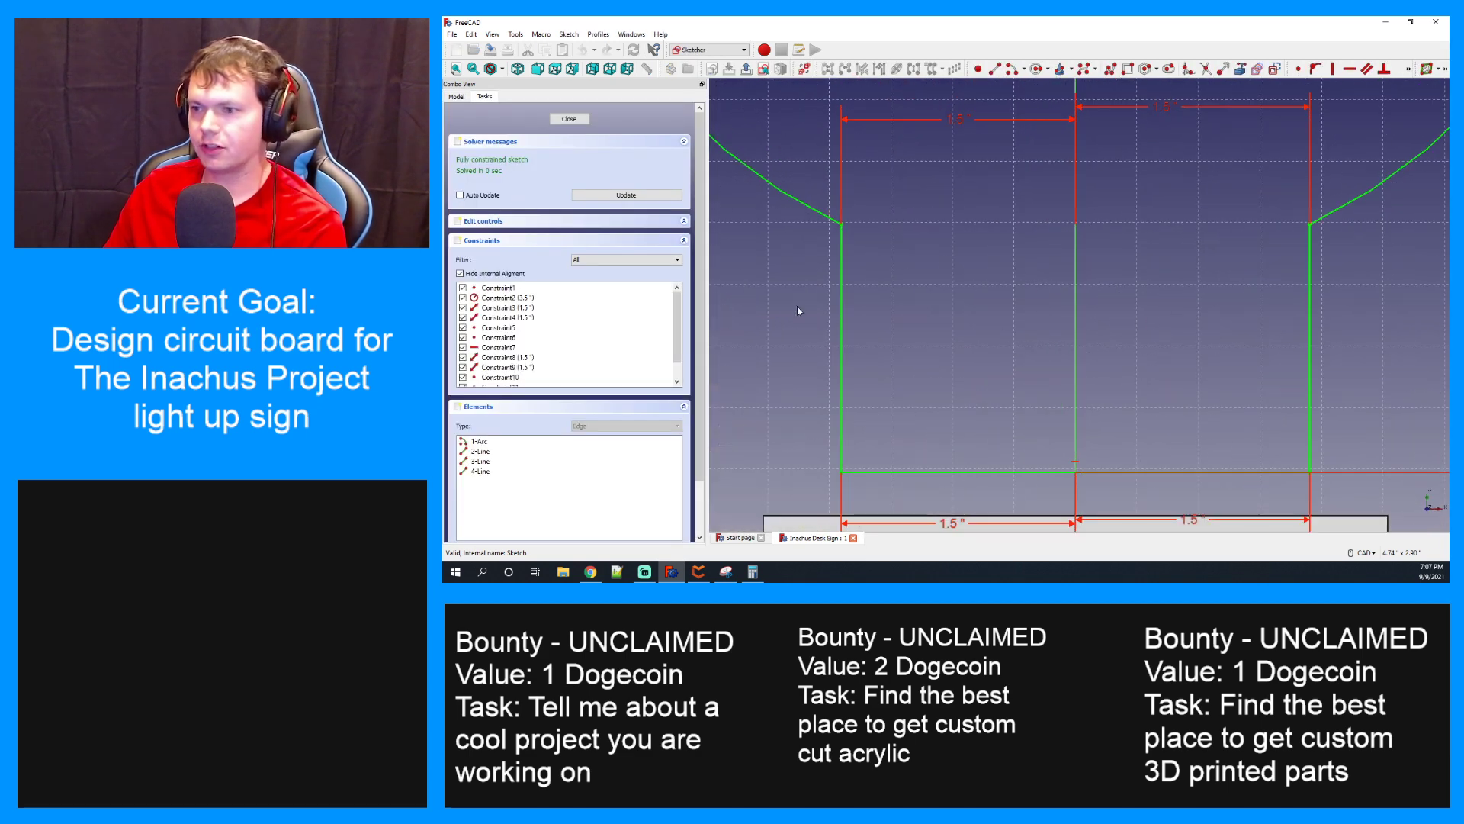
scroll(1047, 337, down, 2)
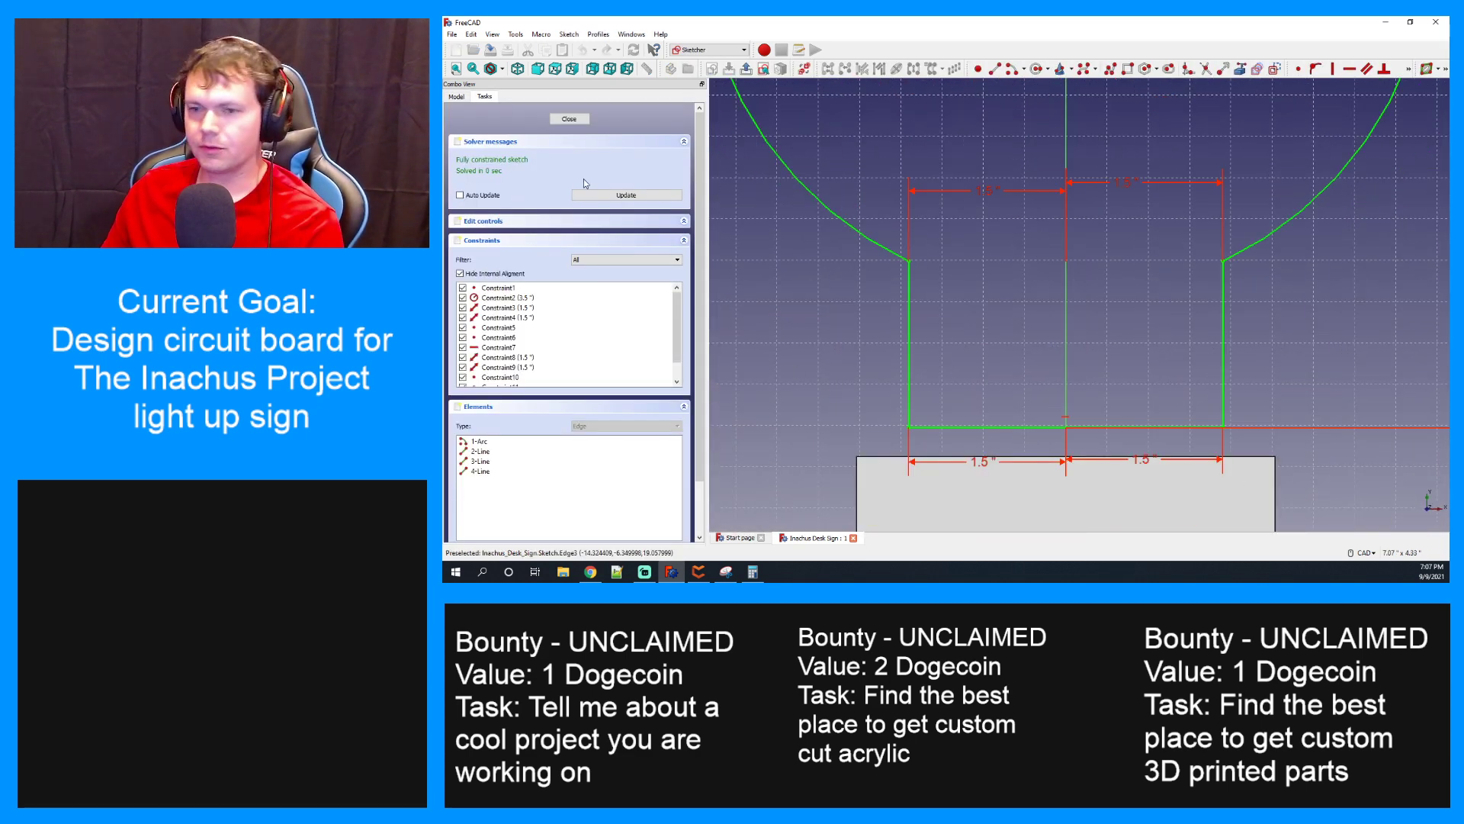
click(579, 117)
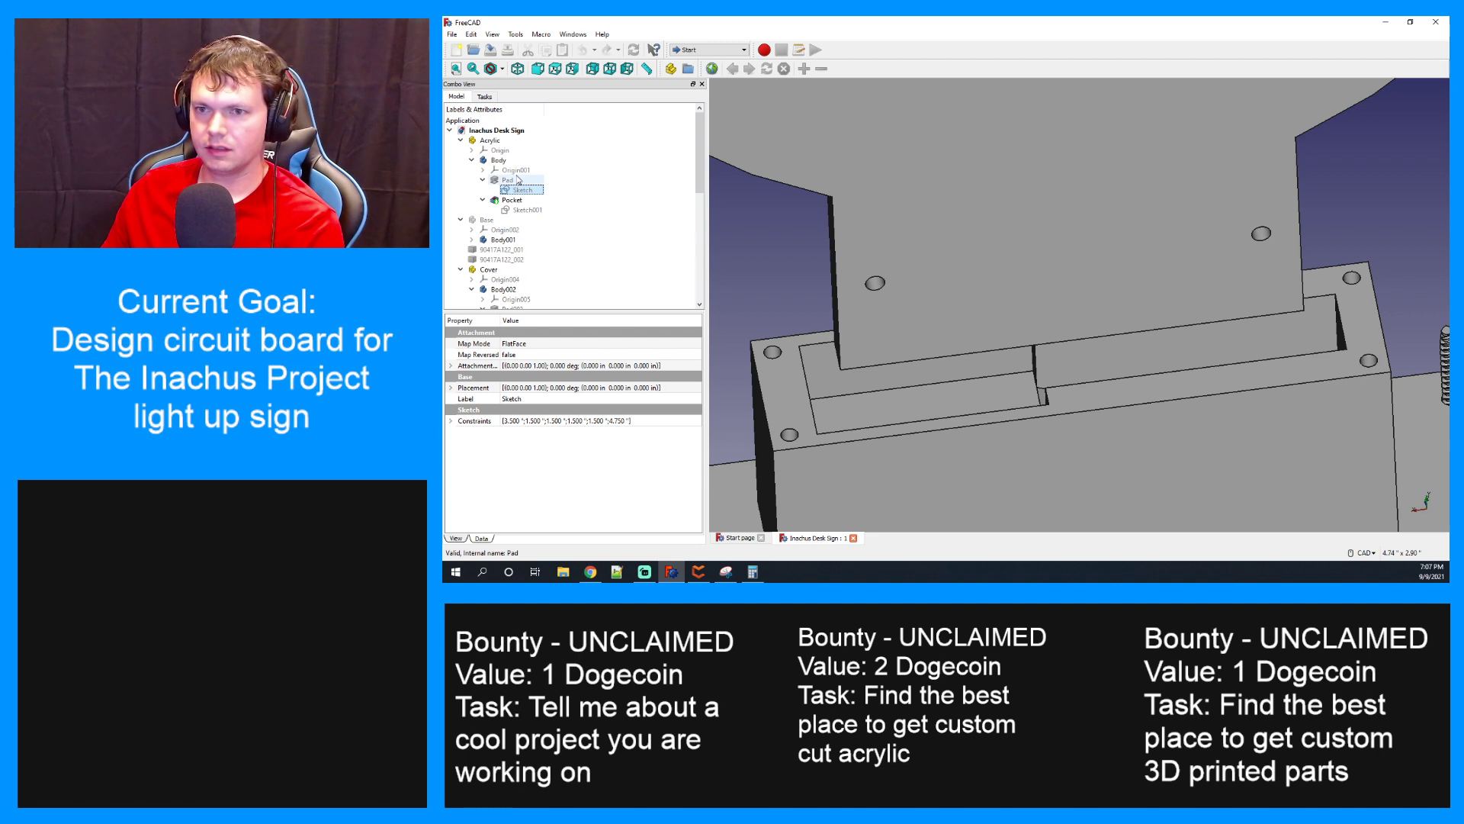
click(507, 180)
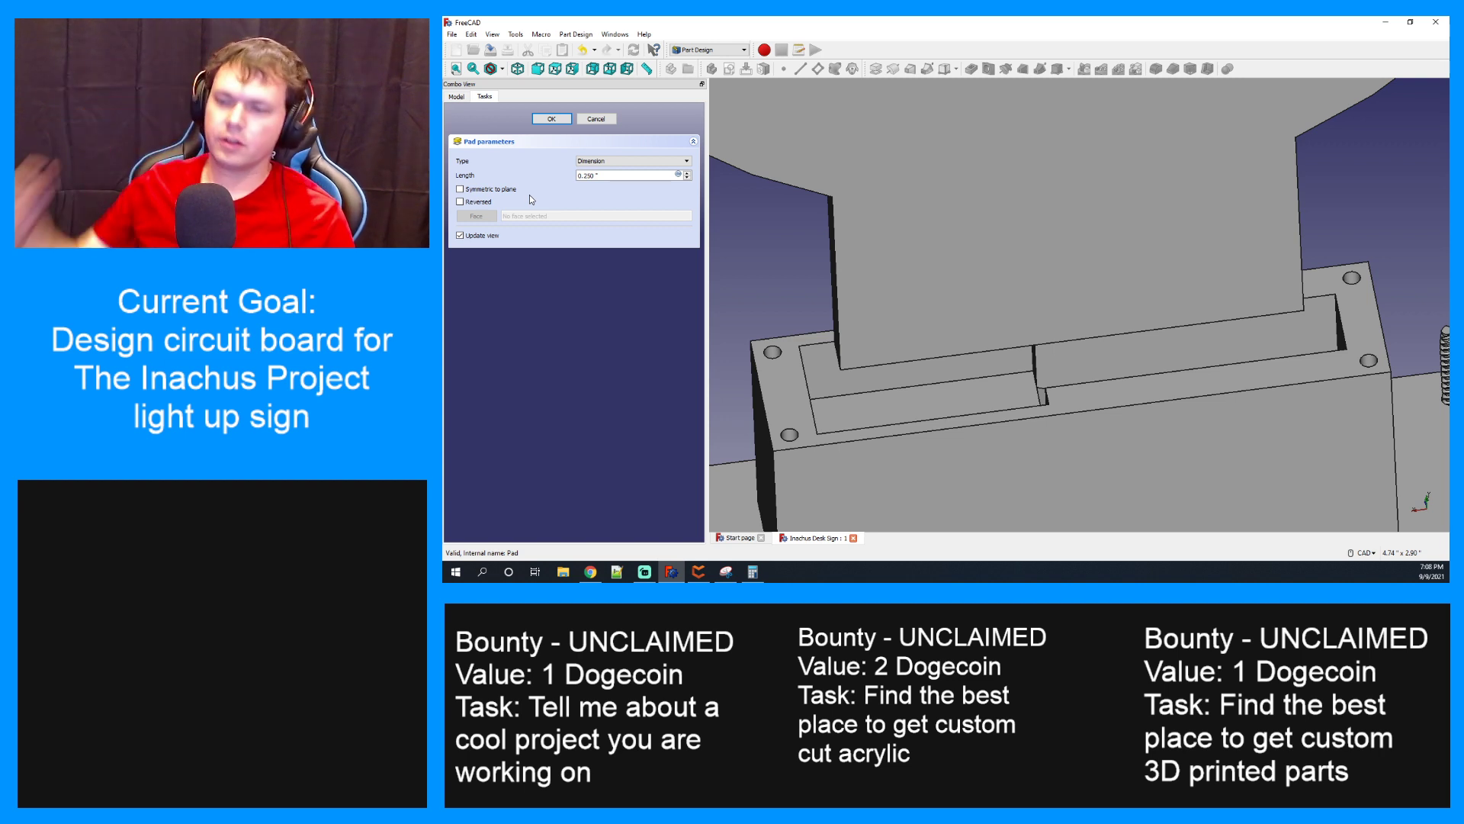
click(607, 119)
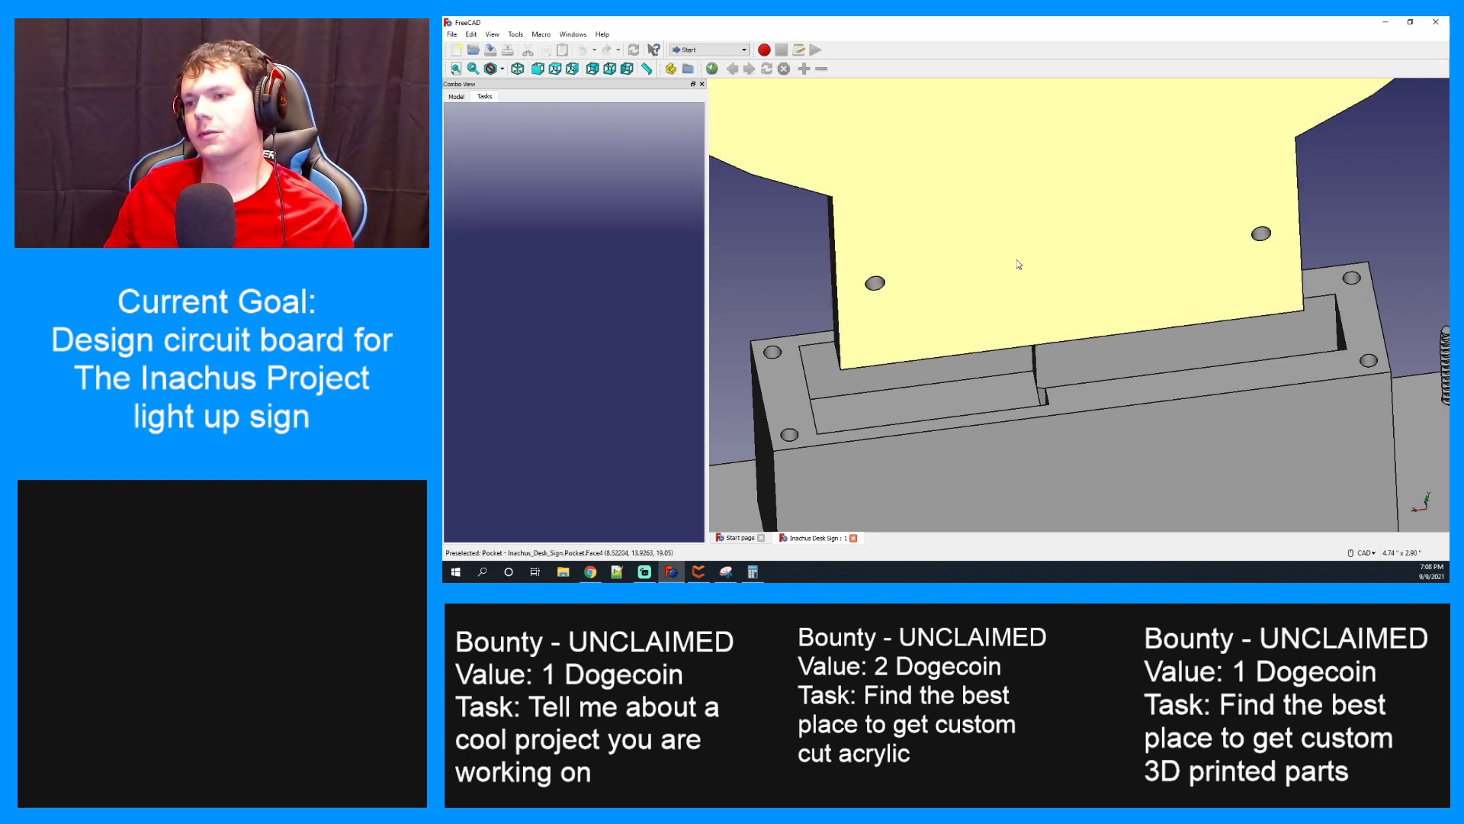
Switch back to CircuitMaker and place LEDs D1 and D2 in a row on the board between the microcontroller and mounting holes M3 and M4
click(1384, 24)
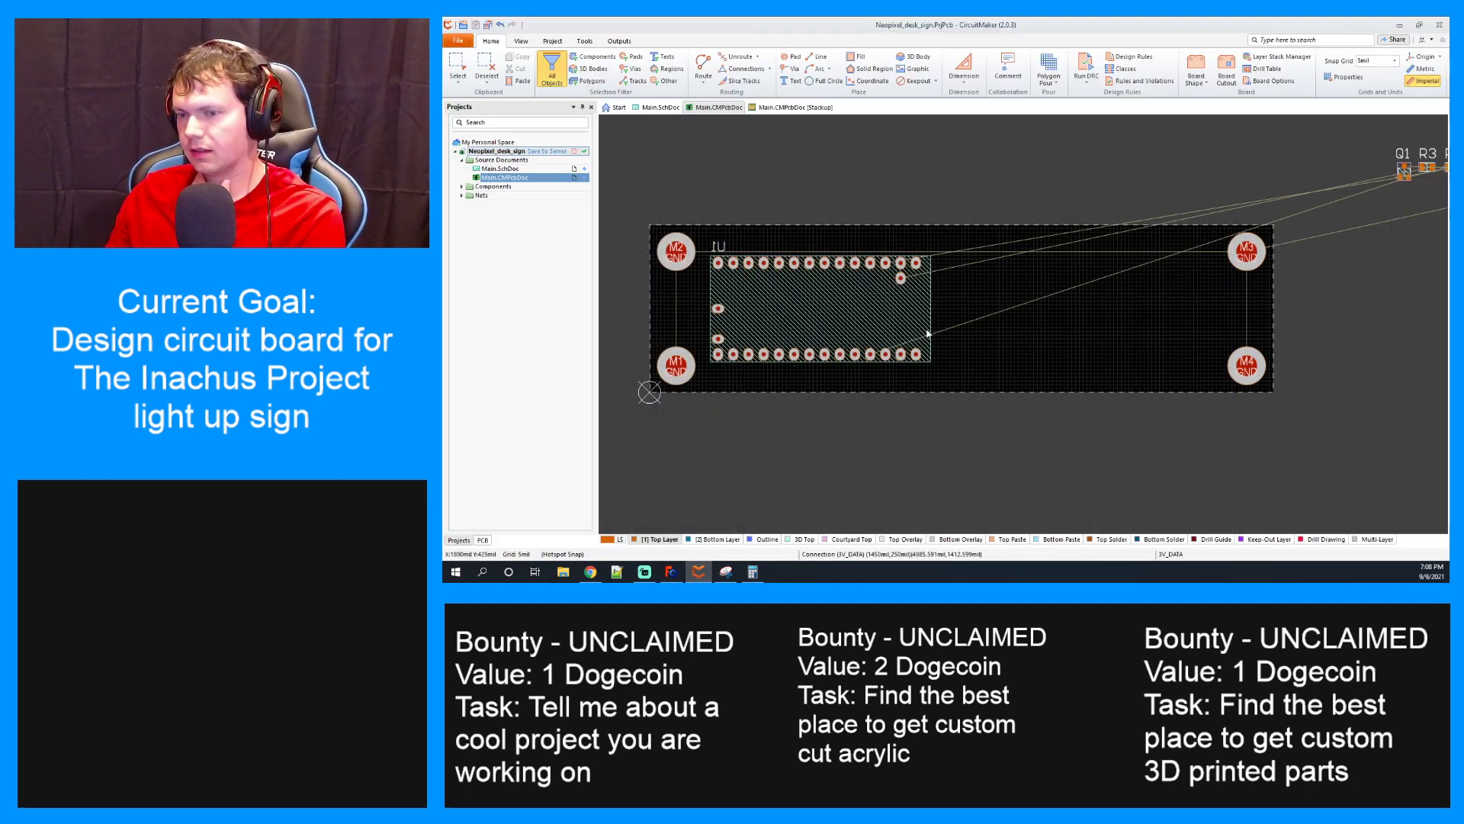
ctrl+scroll(1011, 311, up, 9)
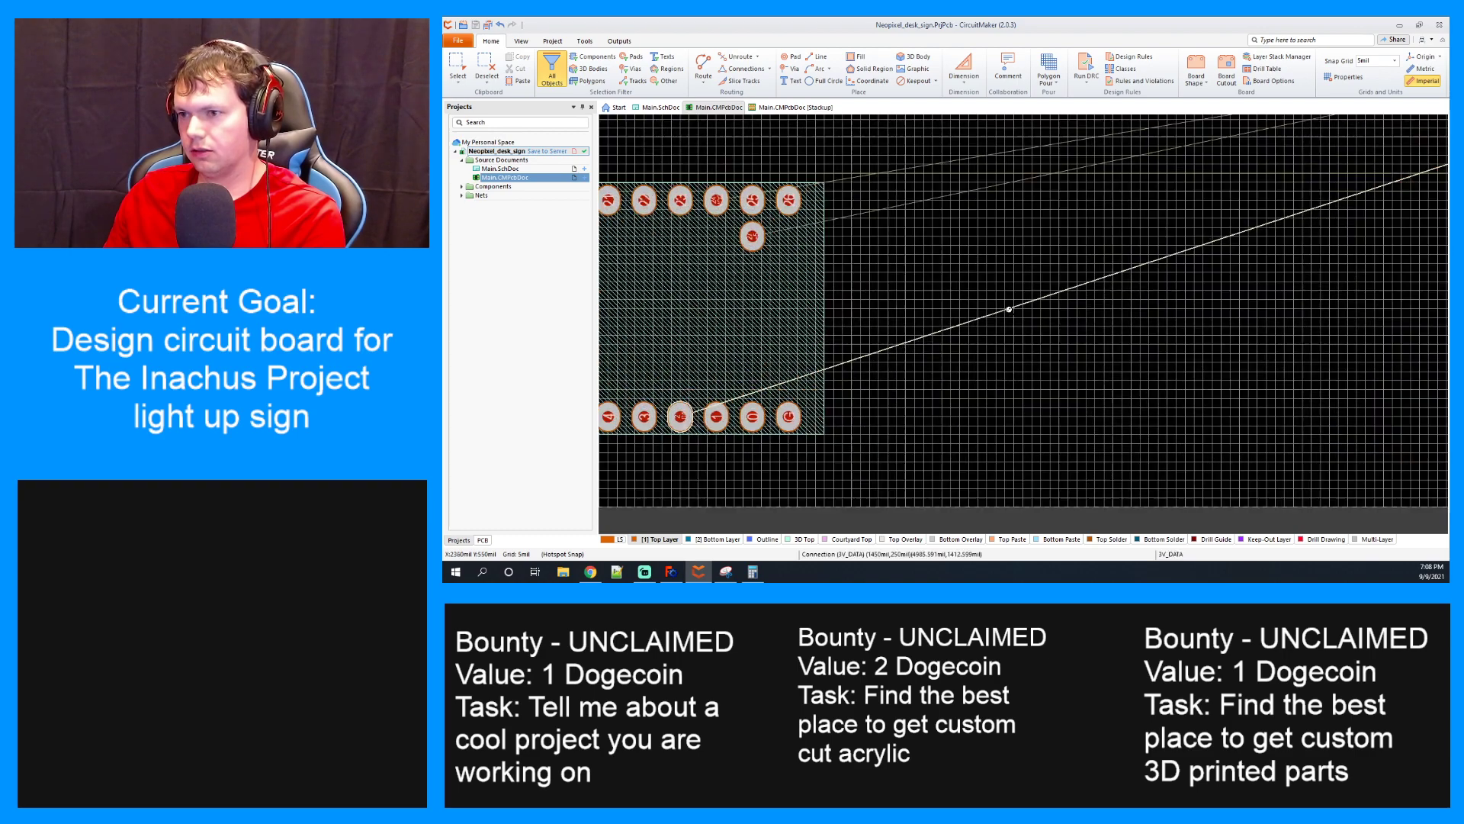
ctrl+scroll(1012, 311, down, 1)
right_drag(1062, 352, 1060, 286)
ctrl+scroll(1061, 286, down, 3)
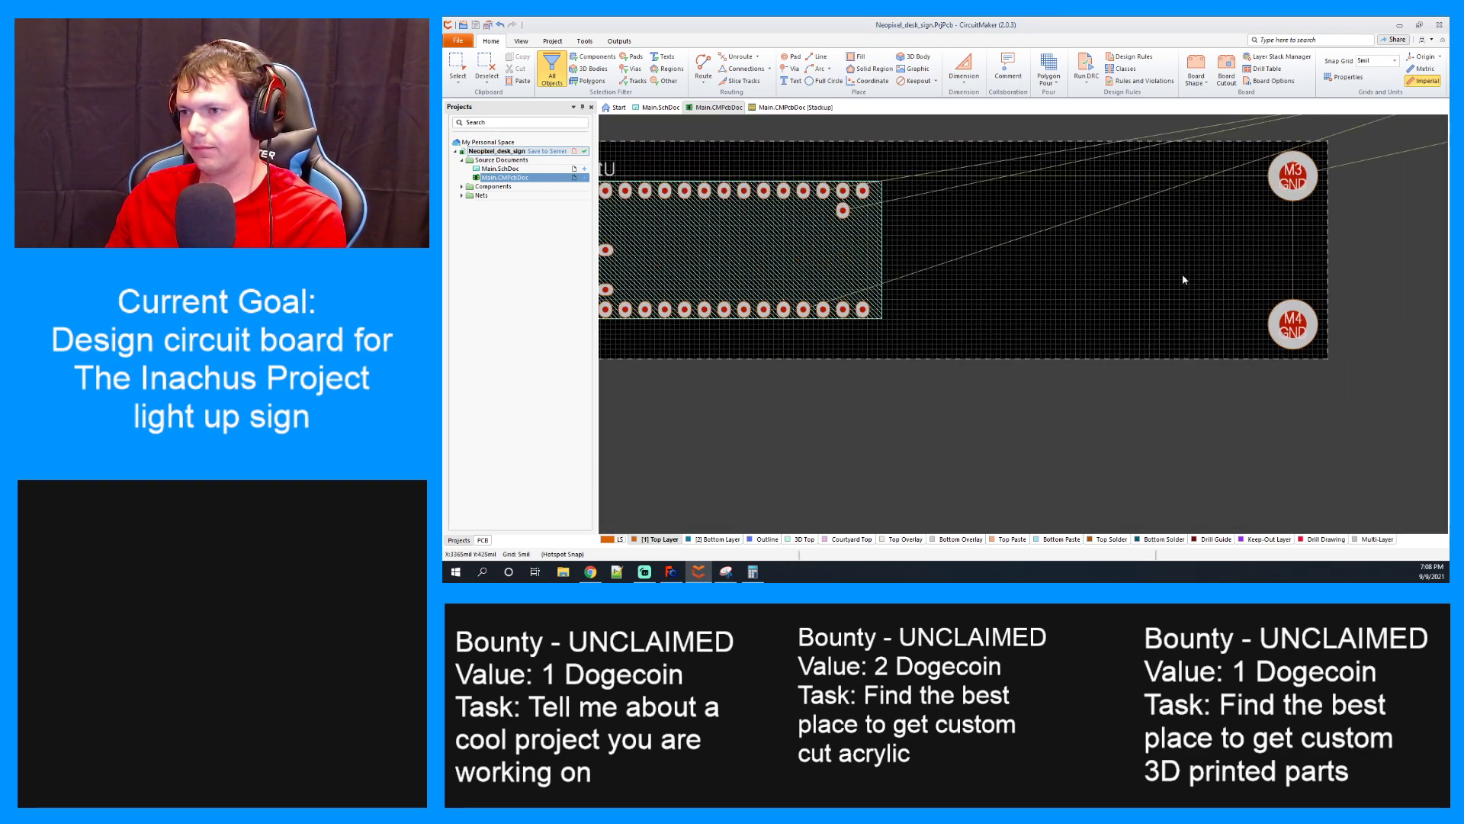
ctrl+scroll(1186, 280, down, 3)
right_drag(1375, 260, 1162, 272)
drag(1163, 207, 956, 294)
drag(1194, 217, 917, 278)
ctrl+scroll(814, 288, up, 5)
drag(1122, 301, 1157, 292)
ctrl+scroll(1132, 315, down, 1)
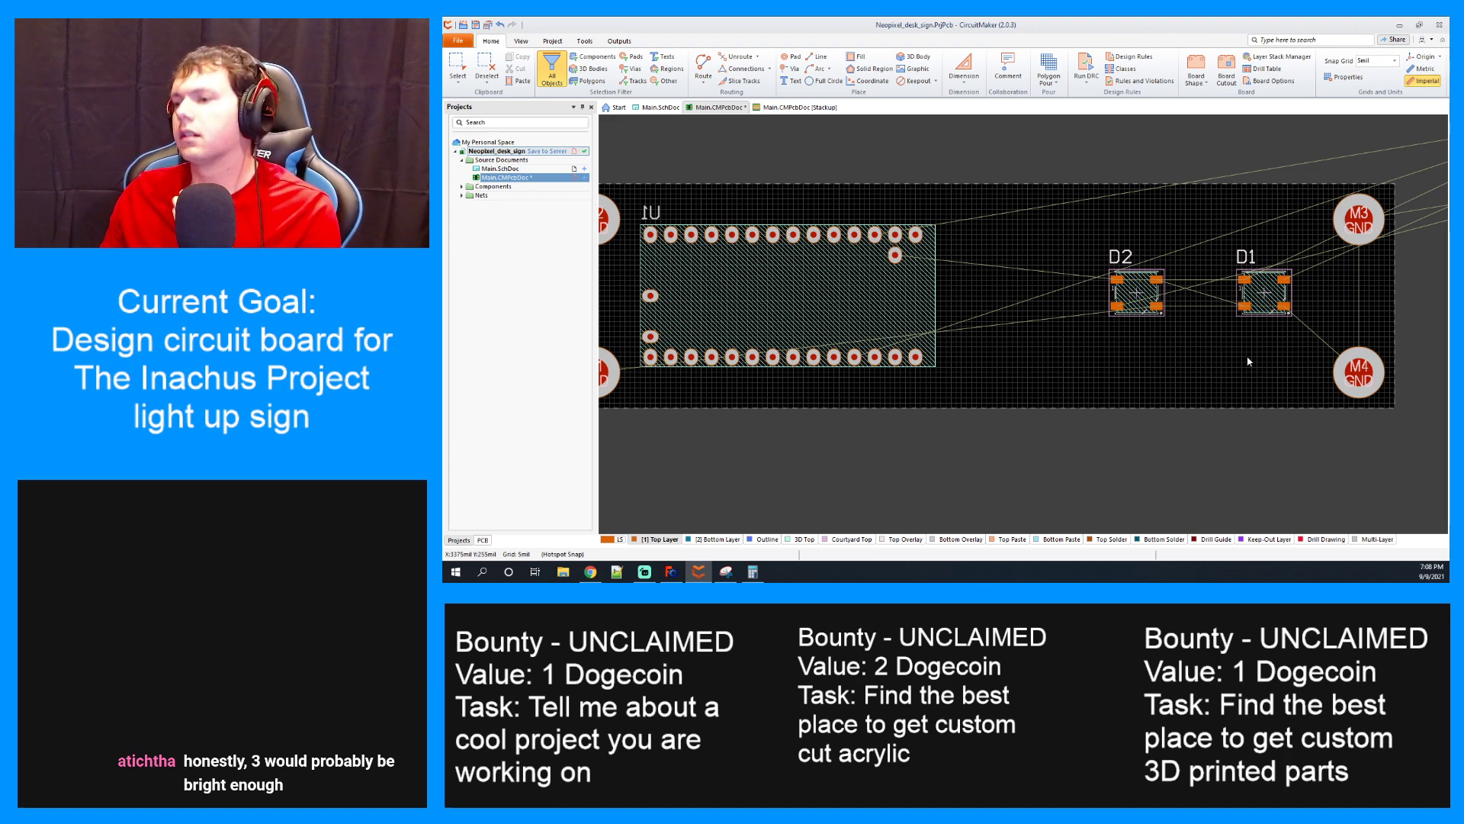
ctrl+scroll(1289, 355, up, 2)
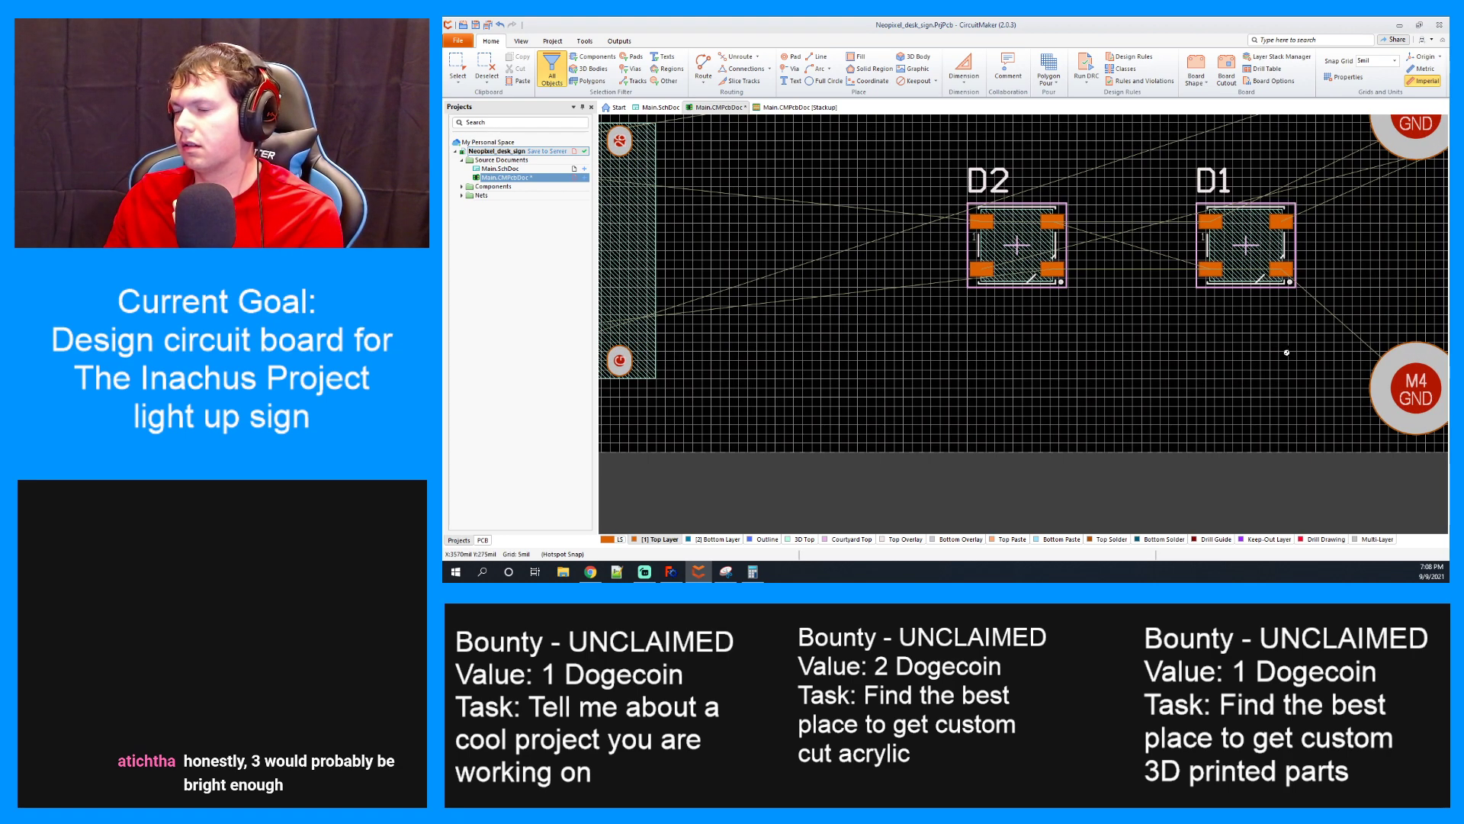
ctrl+scroll(1272, 314, up, 1)
scroll(1273, 324, up, 1)
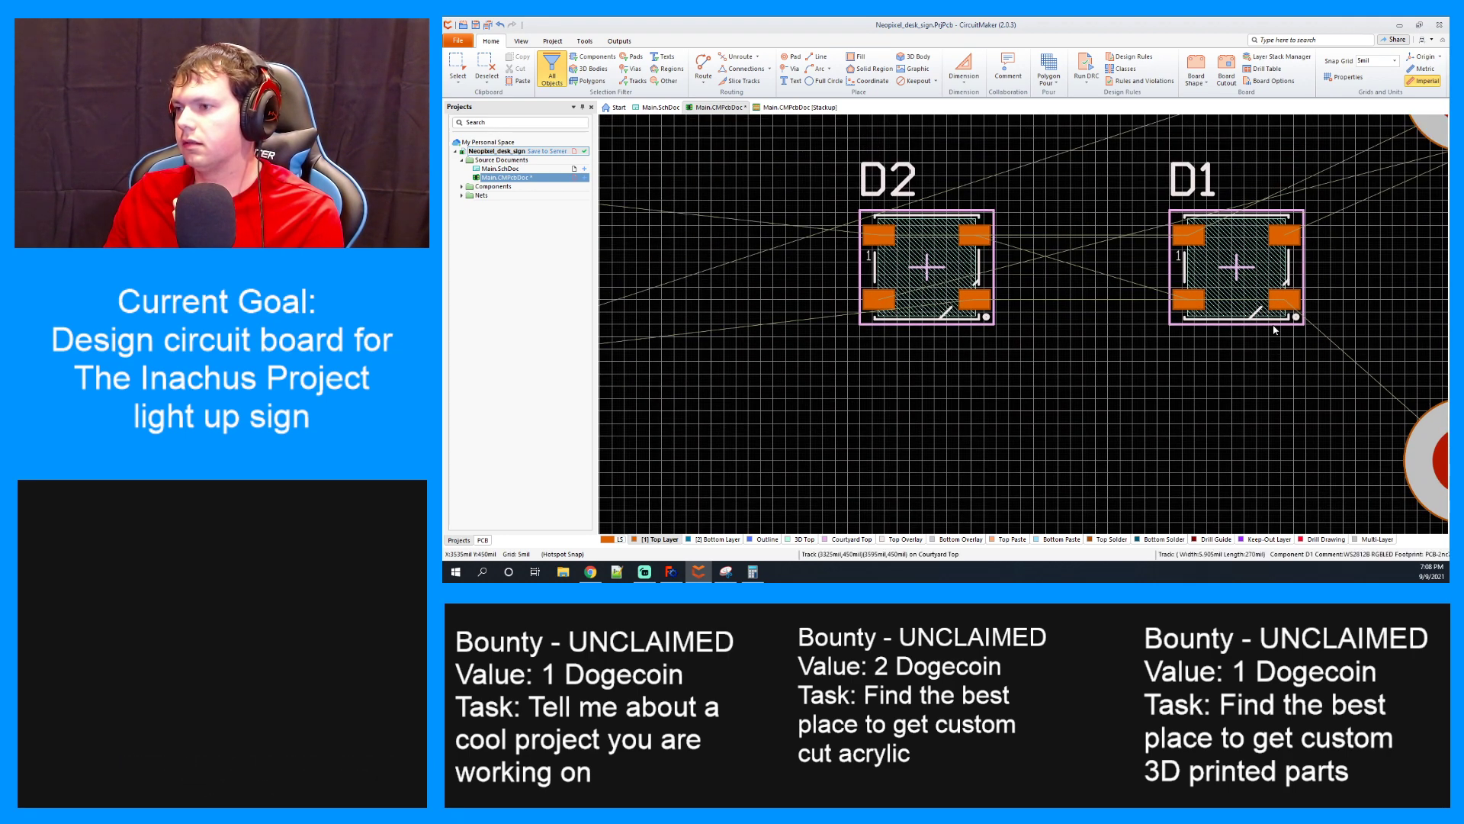
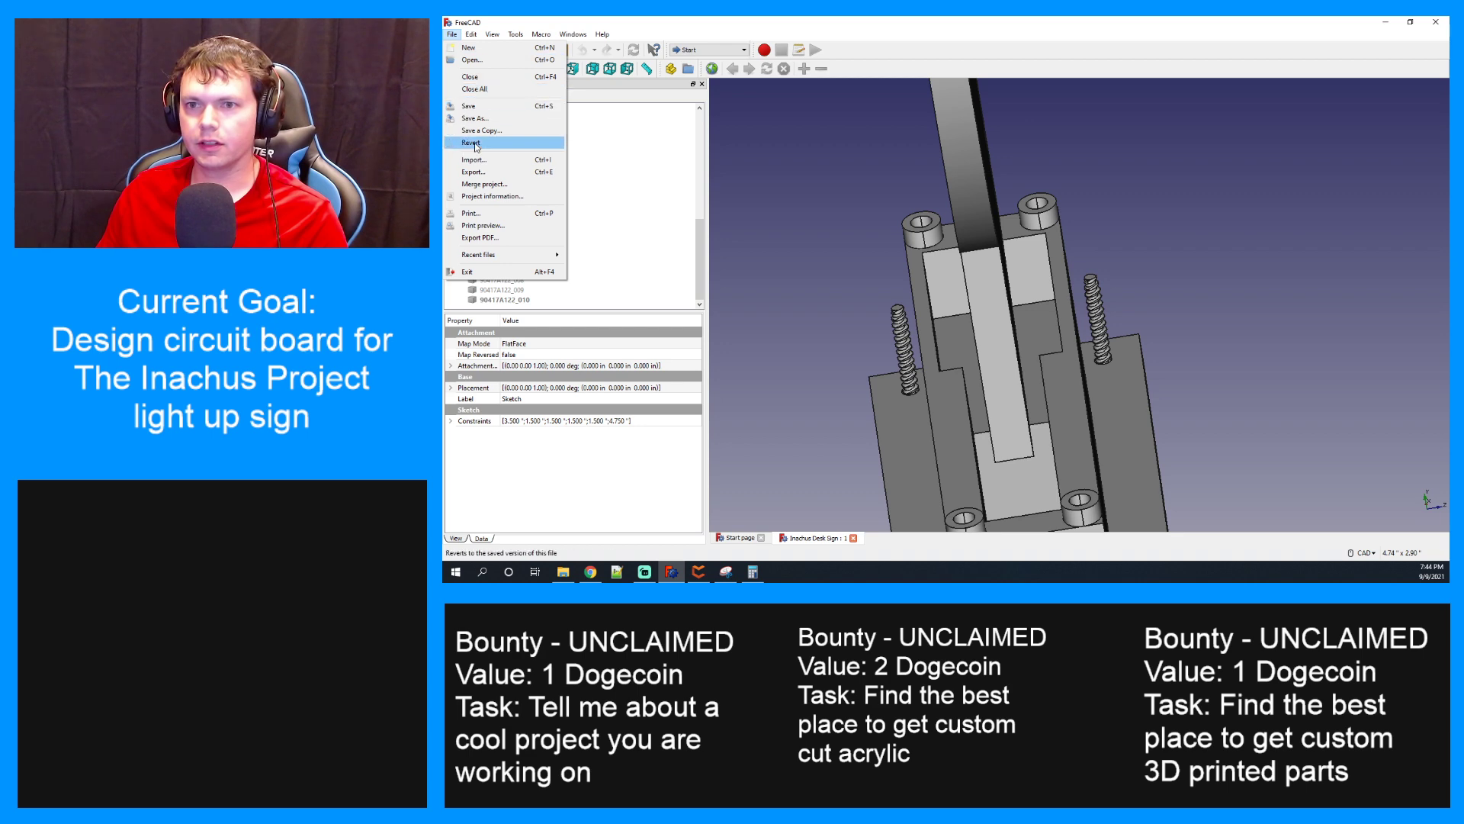
Import the PCB's STEP model into the FreeCAD desk sign assembly and examine its position relative to the acrylic and cover
click(495, 164)
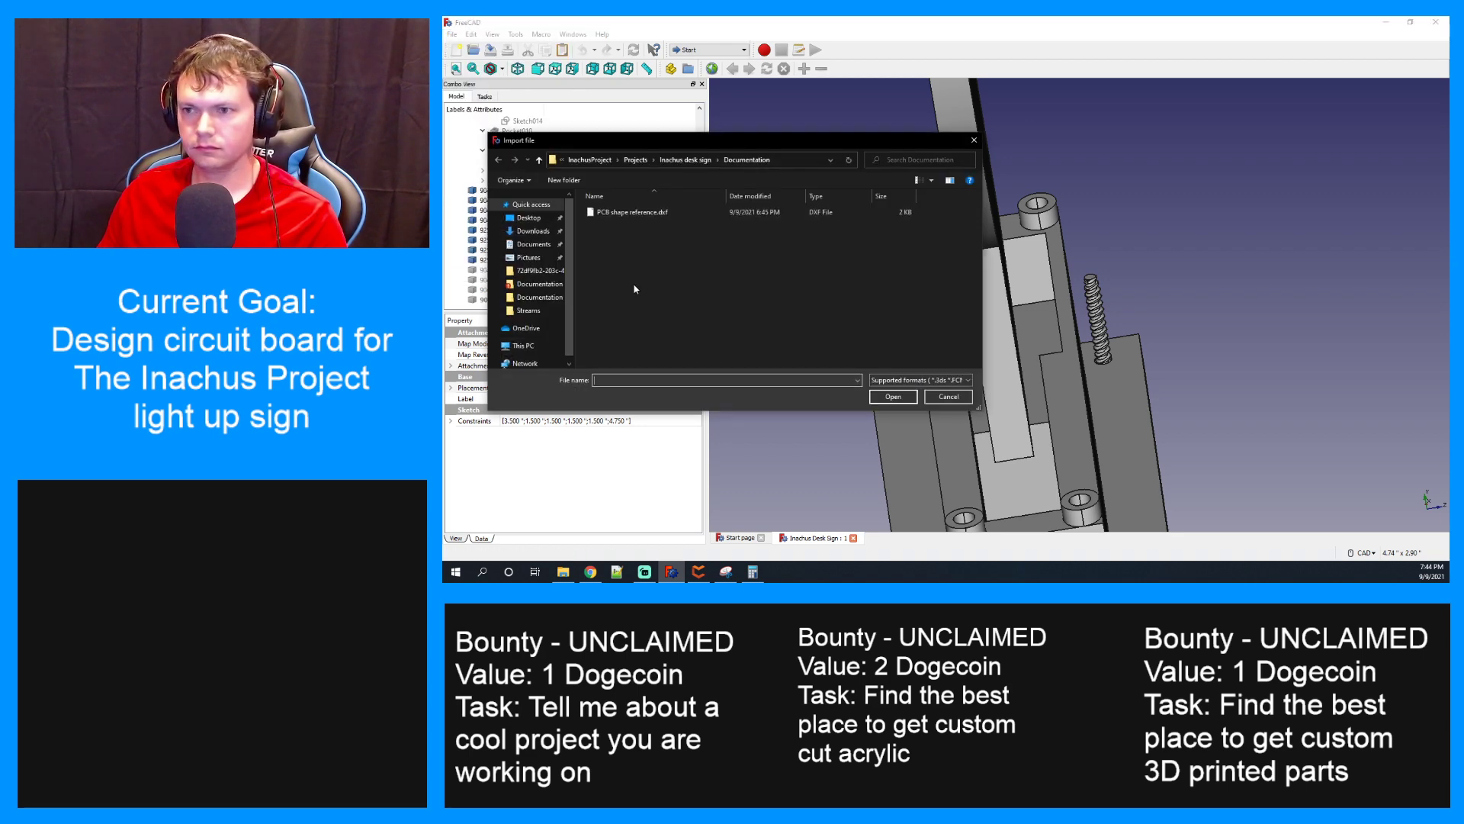
key(Escape)
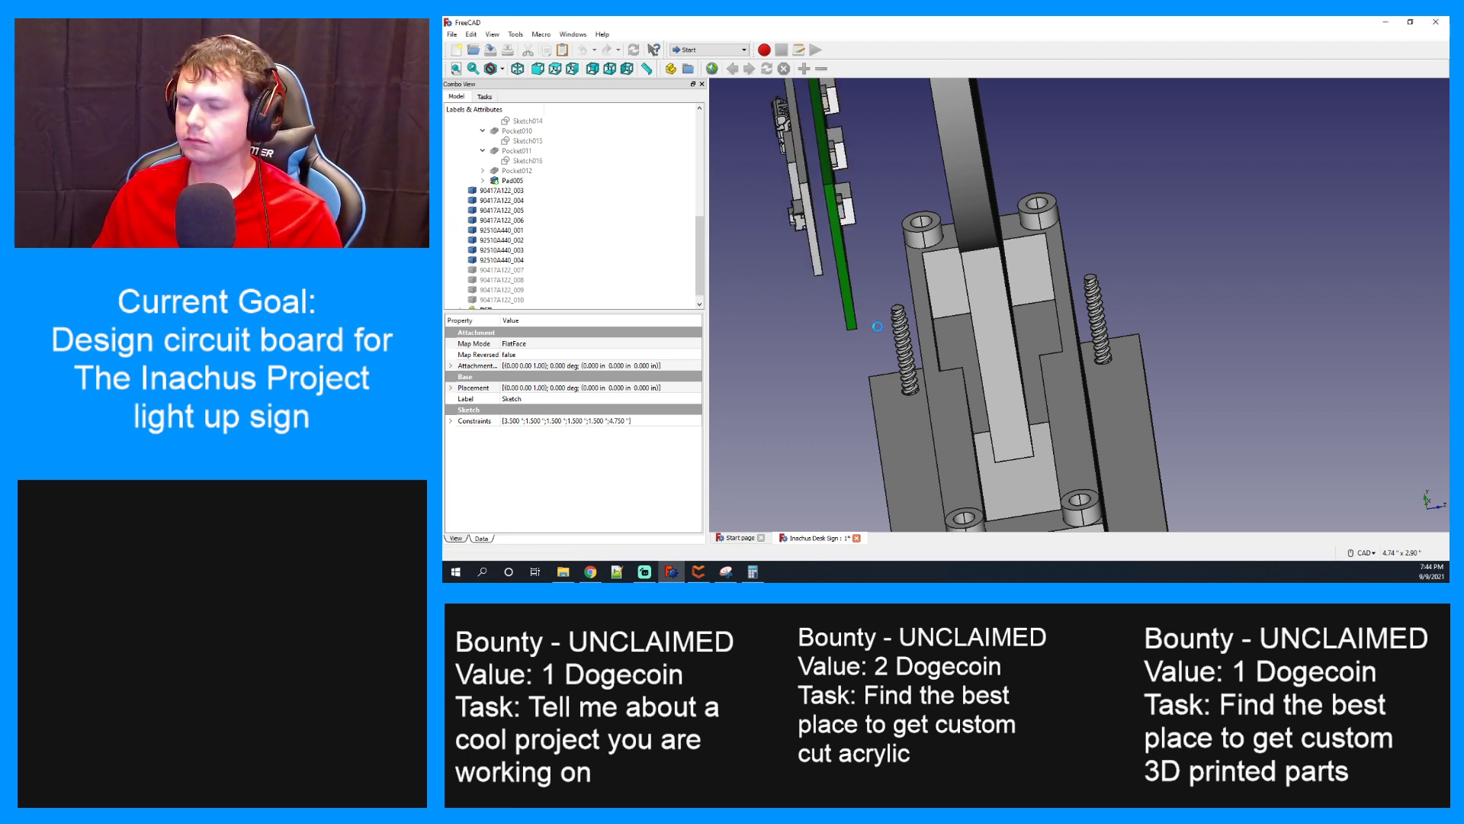
scroll(1114, 366, up, 2)
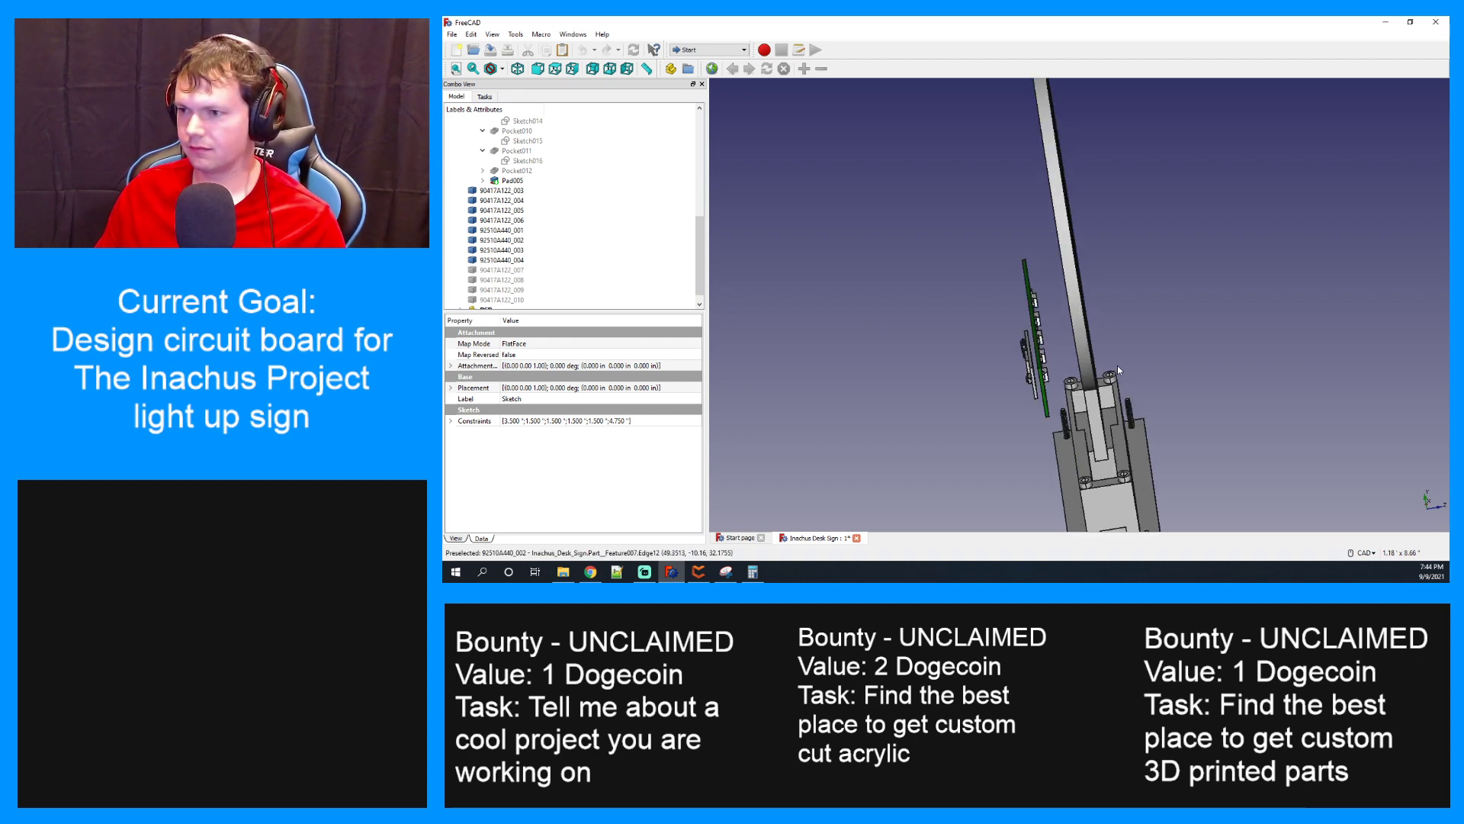
middle_drag(1066, 364, 1182, 350)
scroll(965, 420, up, 4)
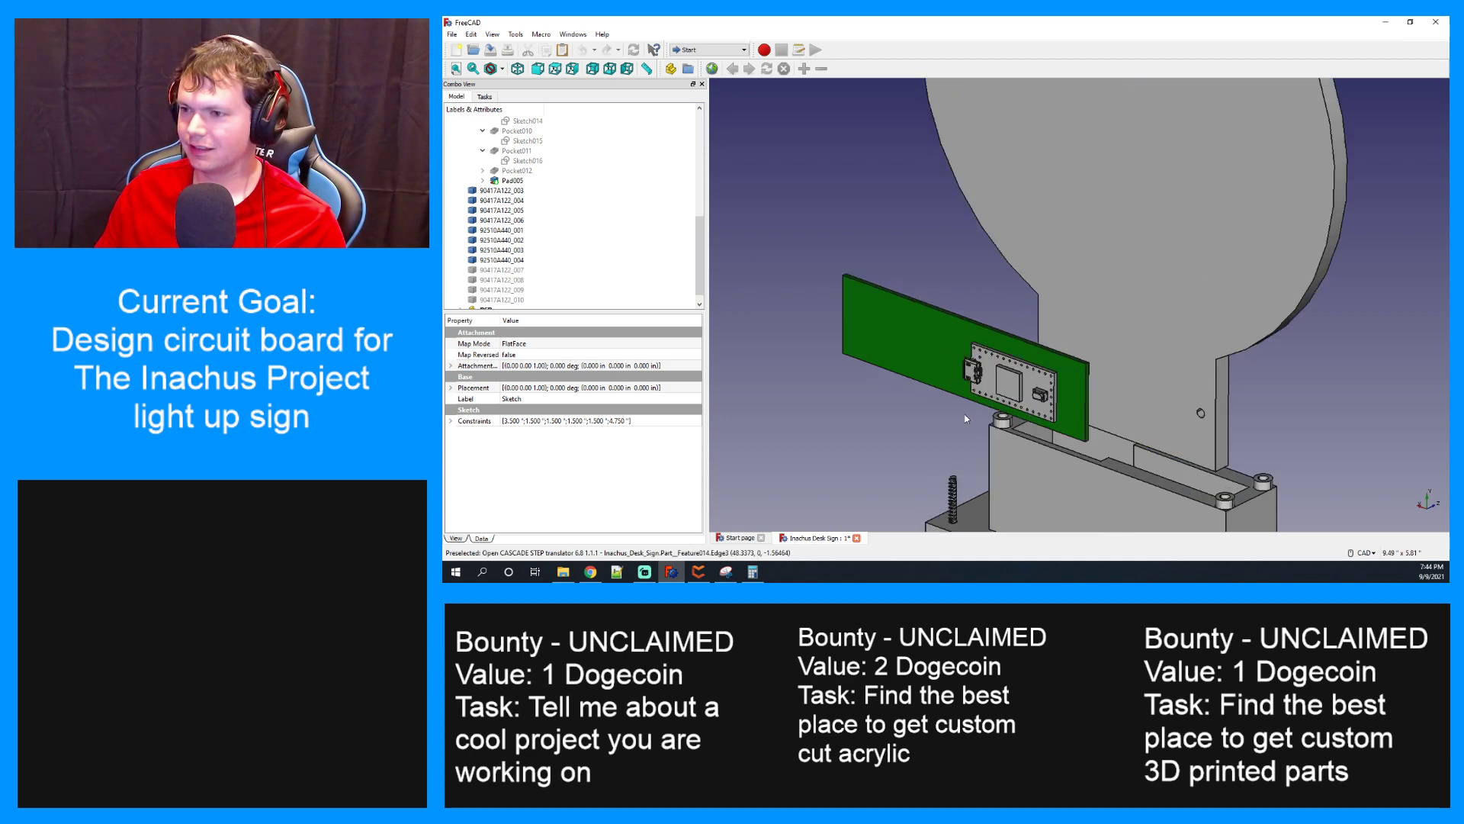
middle_drag(976, 408, 1061, 381)
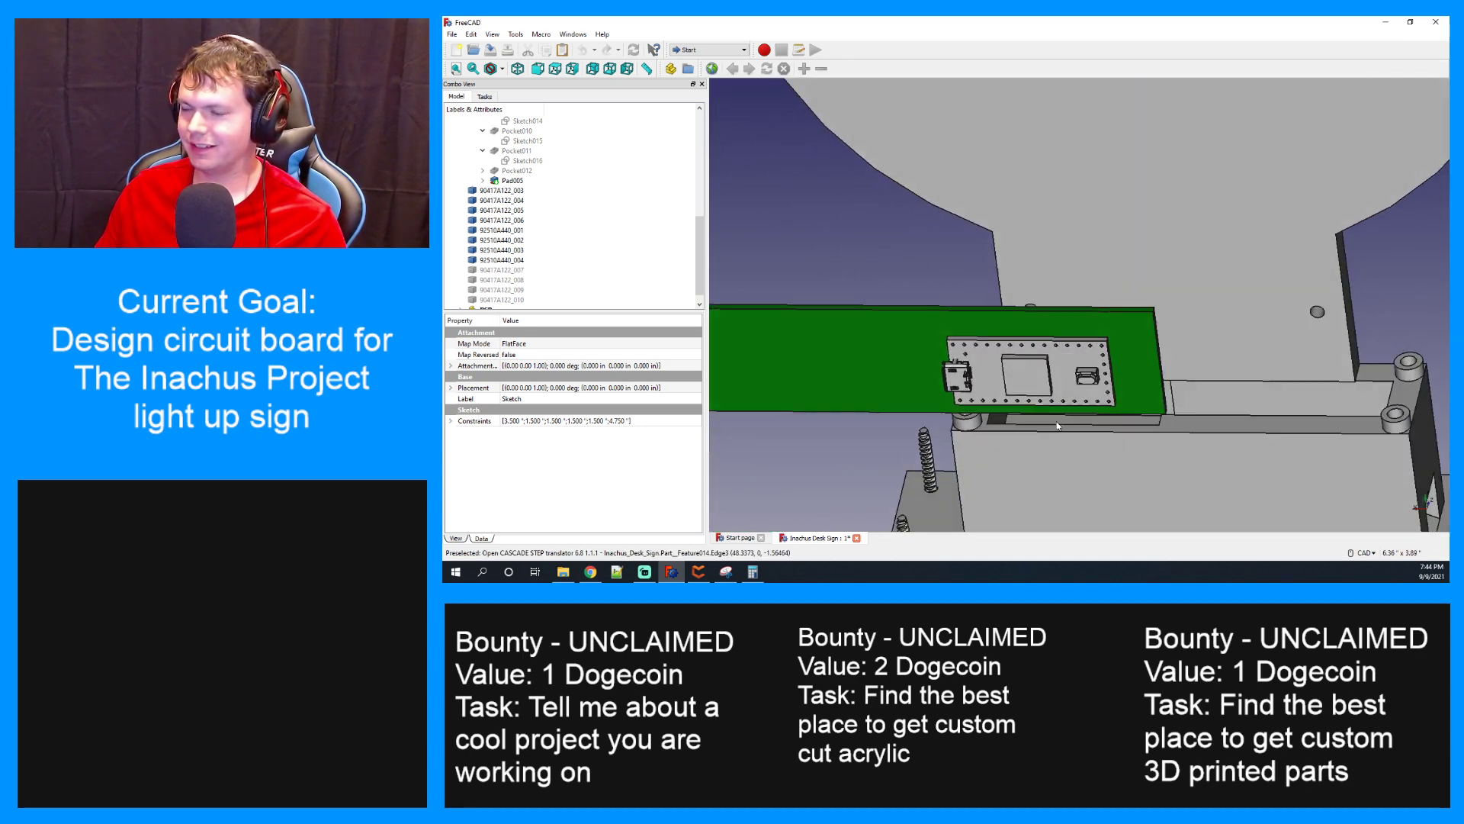
scroll(1060, 381, down, 4)
scroll(1105, 346, up, 5)
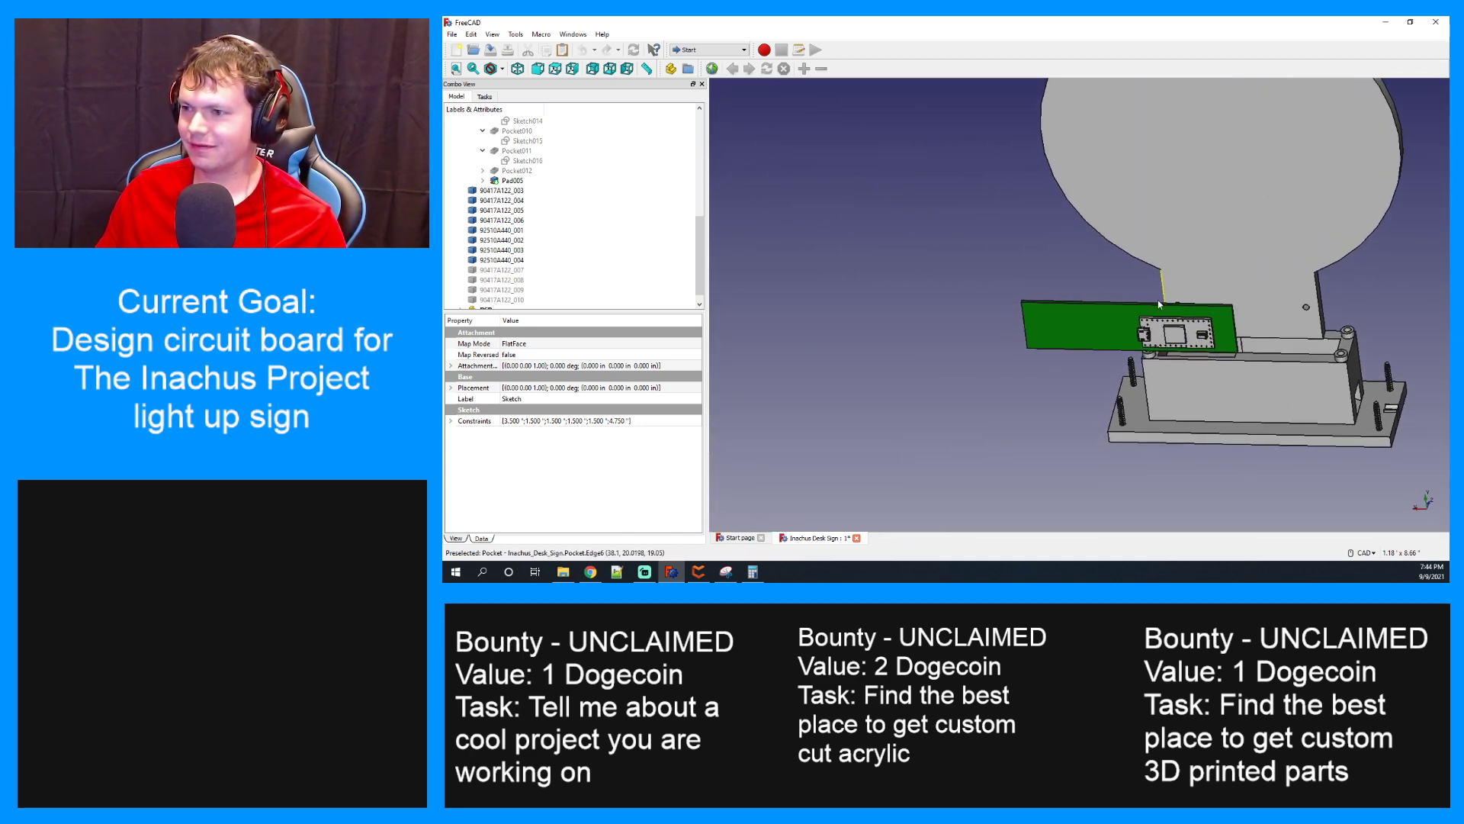
middle_drag(1104, 351, 1292, 313)
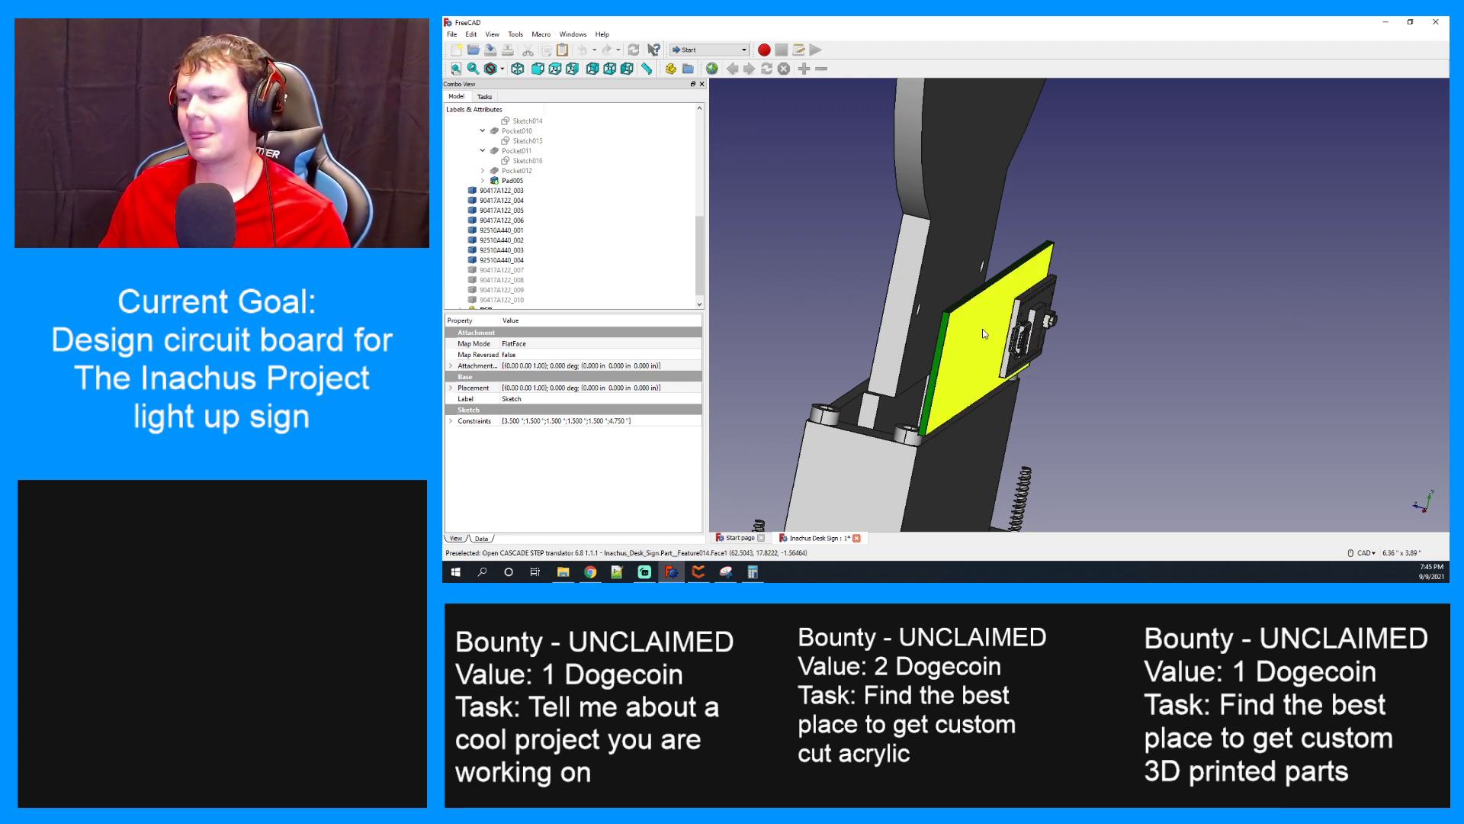
Set the rotation axis in the imported PCB's placement to x 1 and z 0
scroll(547, 229, down, 1)
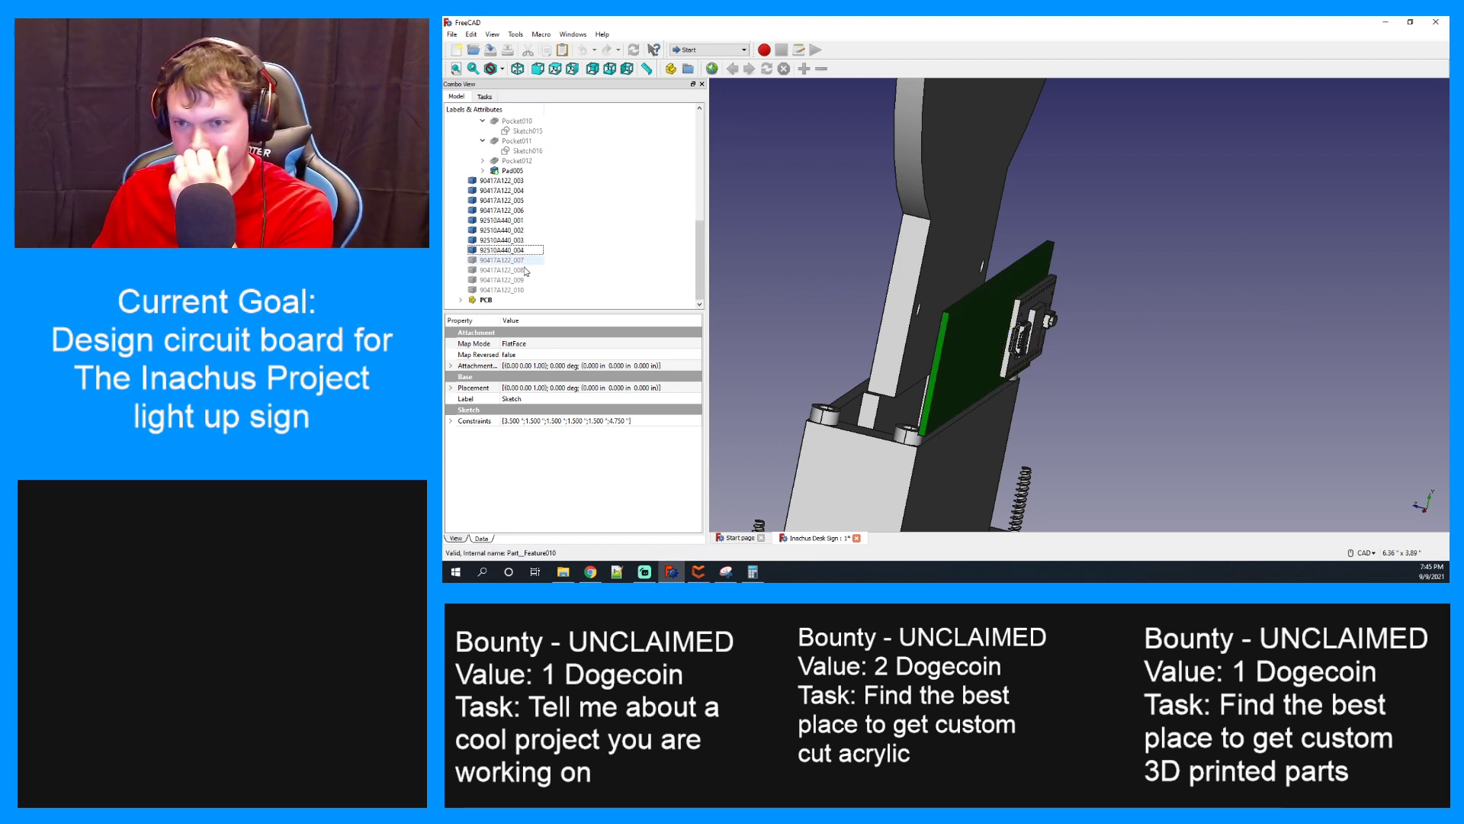
click(462, 301)
scroll(462, 302, down, 4)
click(486, 180)
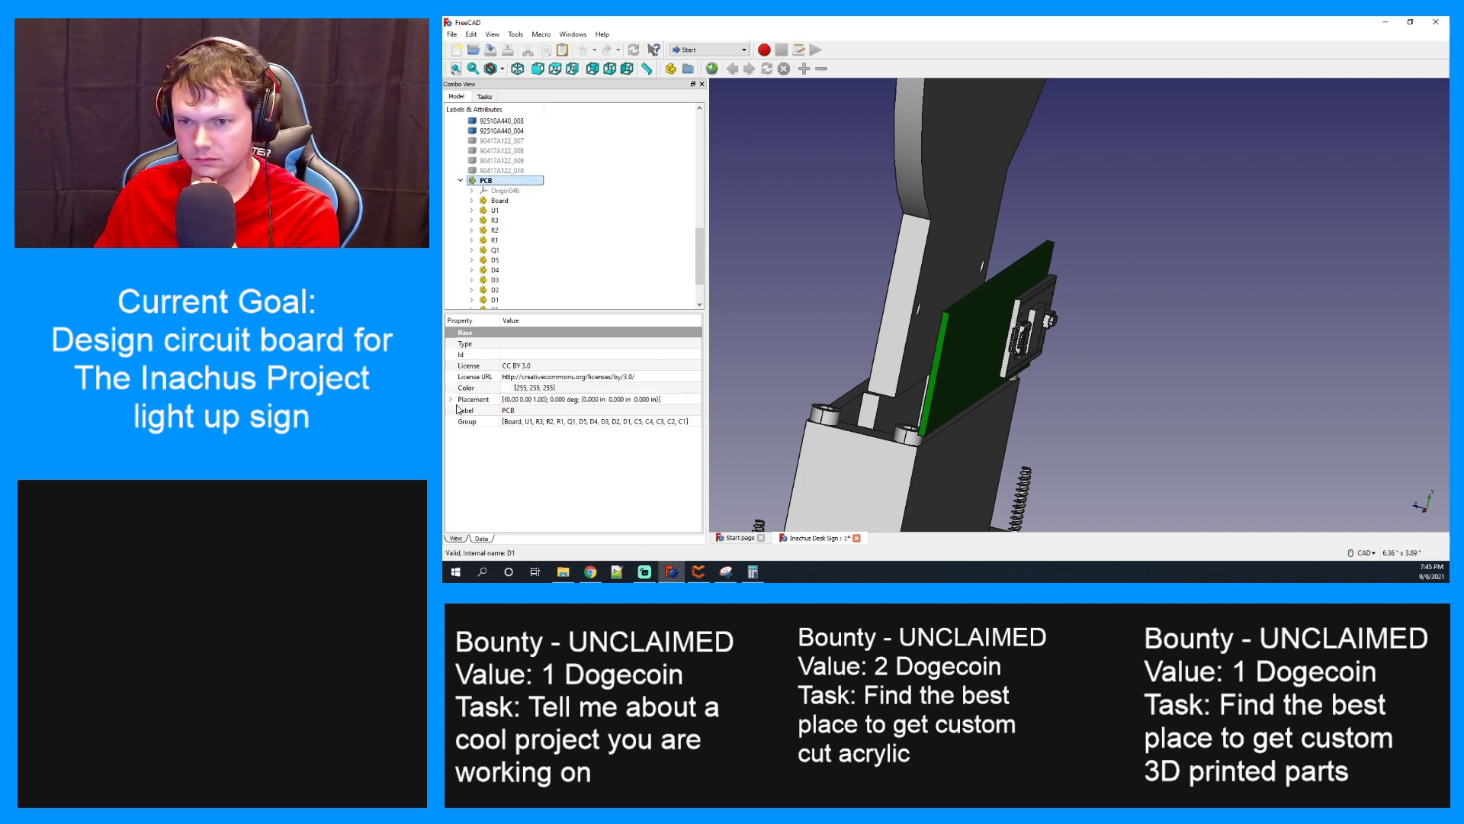
click(450, 399)
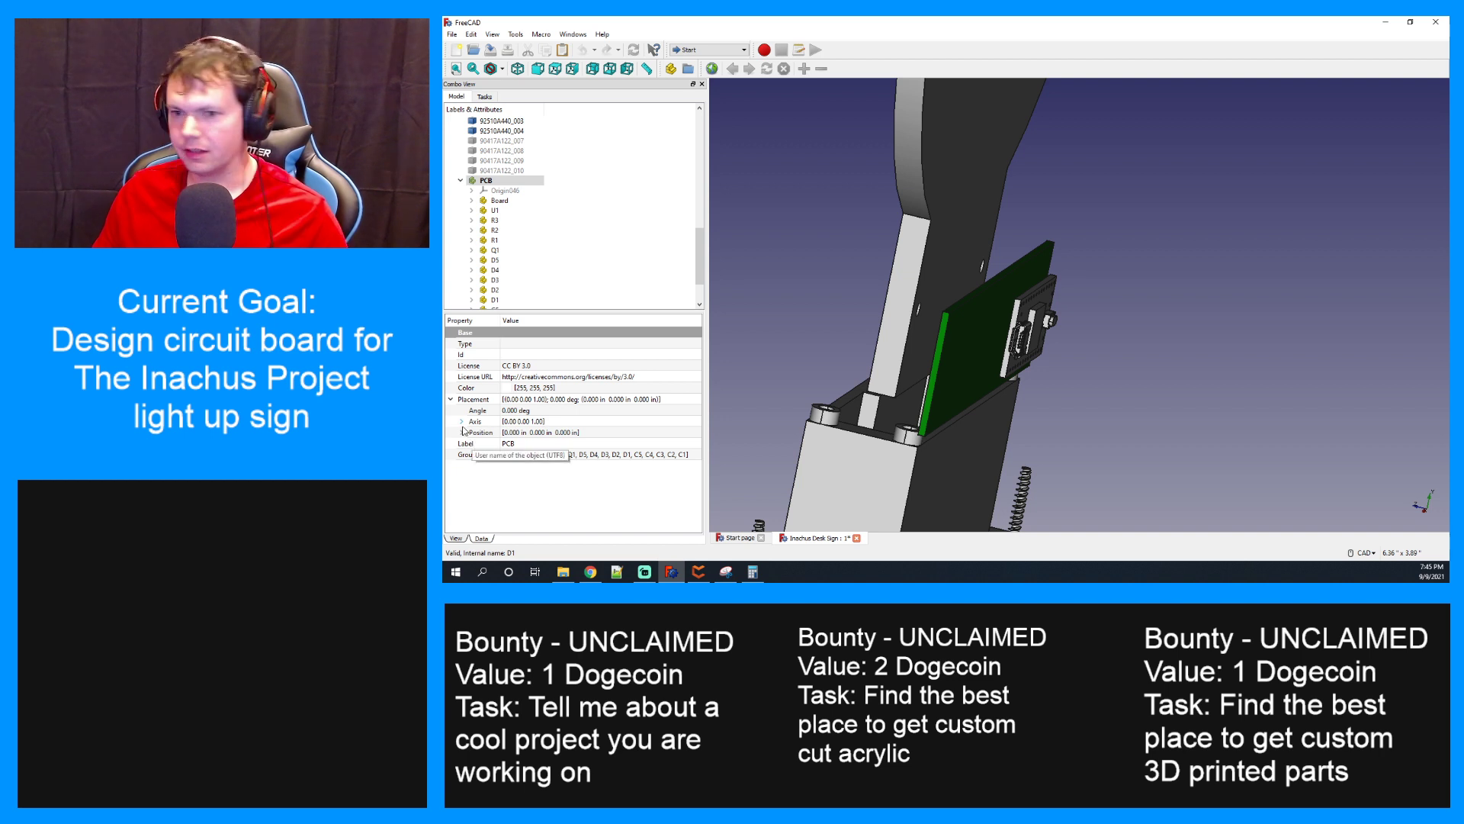
click(462, 421)
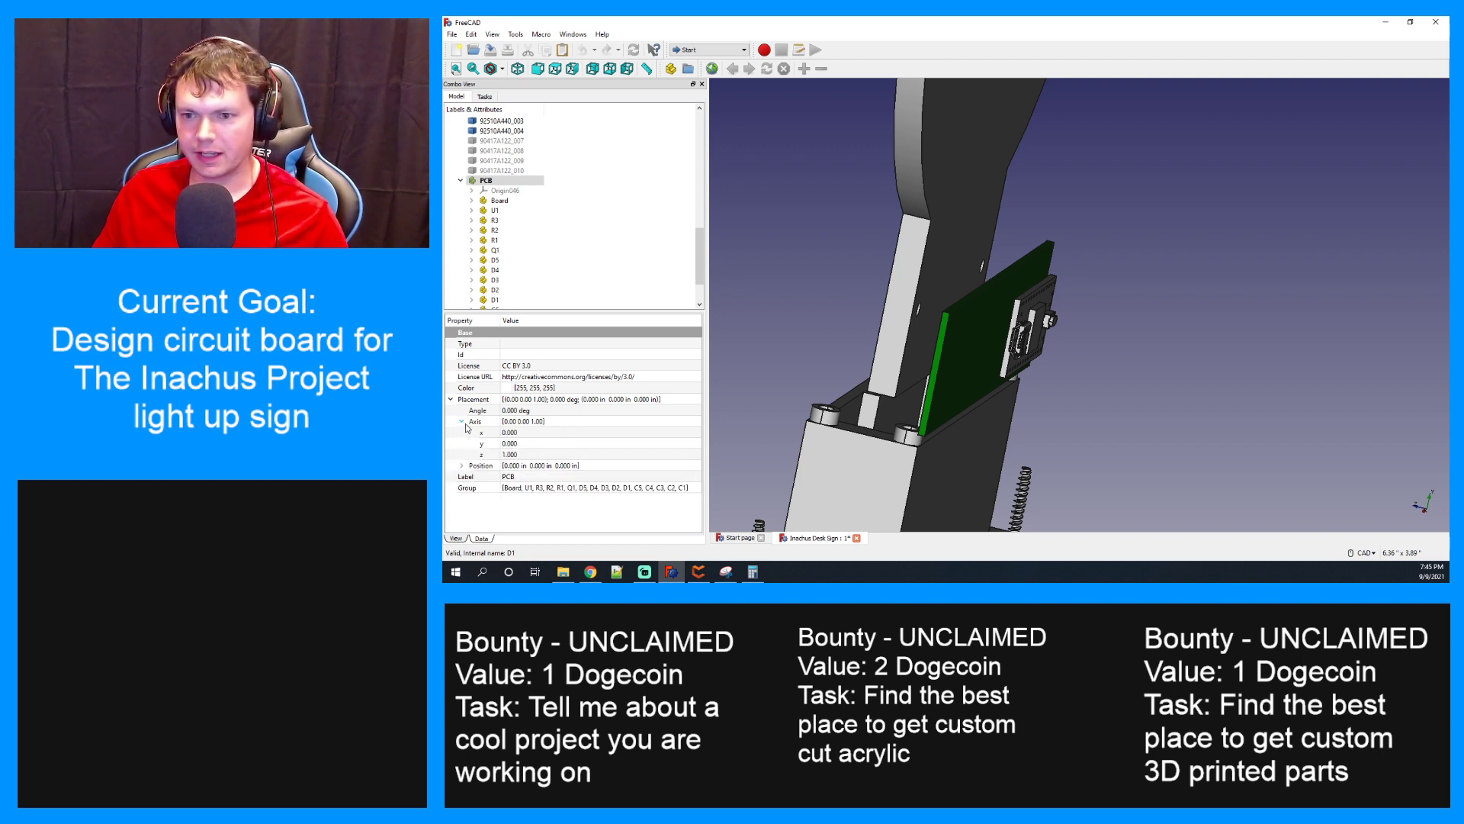
click(519, 454)
text(0)
click(517, 432)
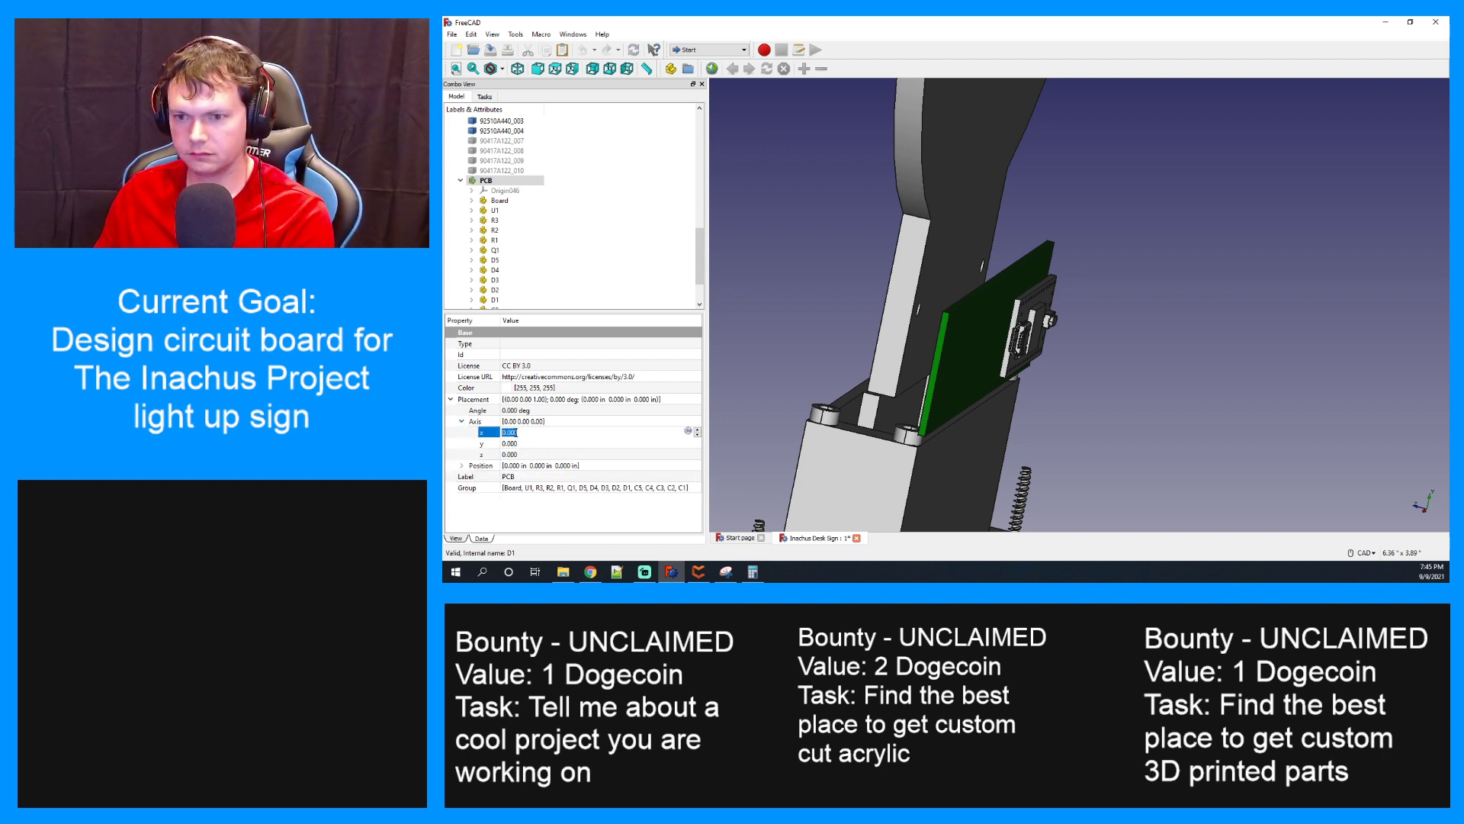
text(1)
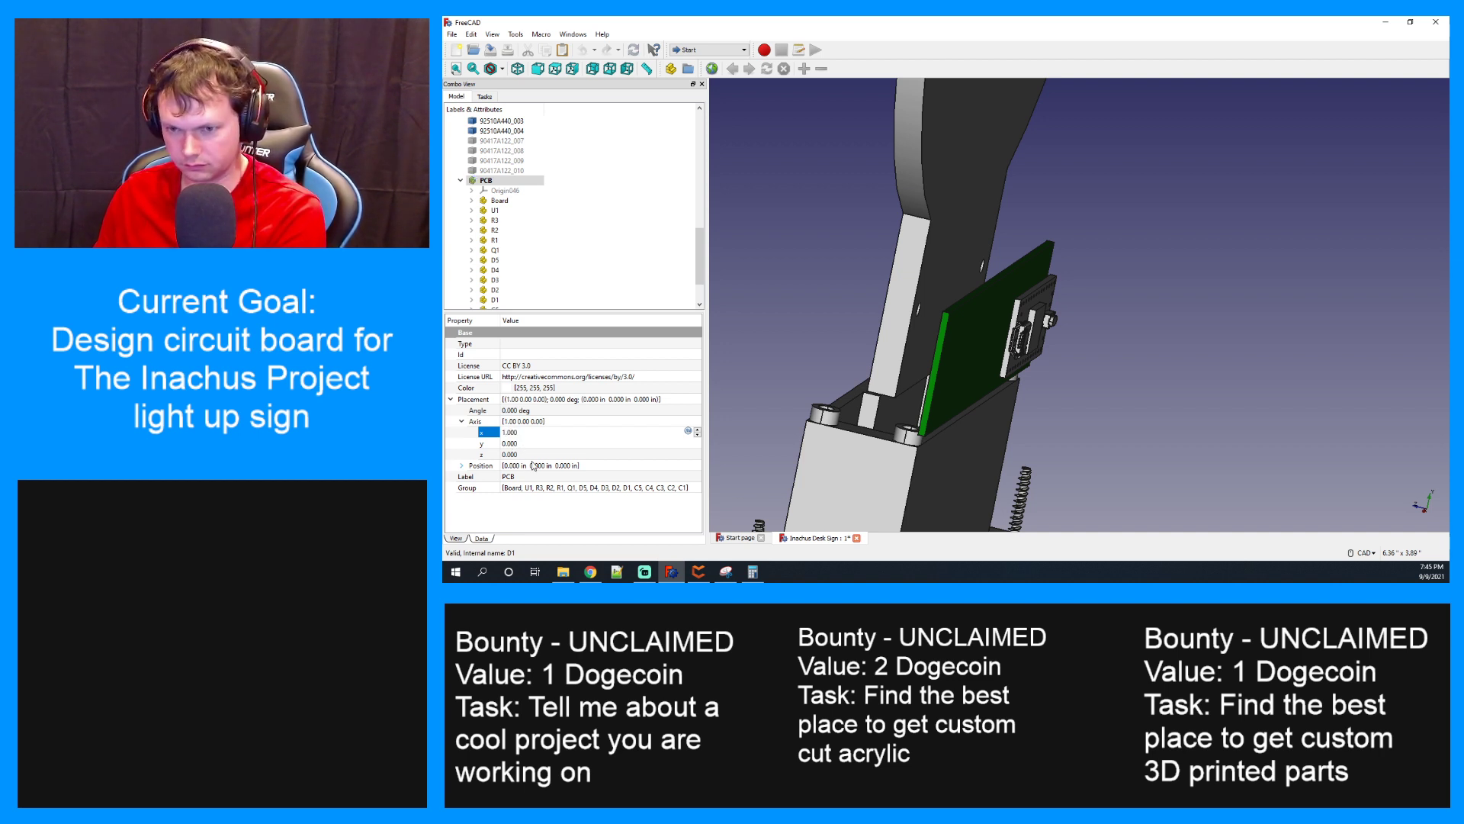
Set the rotation angle in the PCB's placement to 270 degrees so the LEDs face upward
click(522, 412)
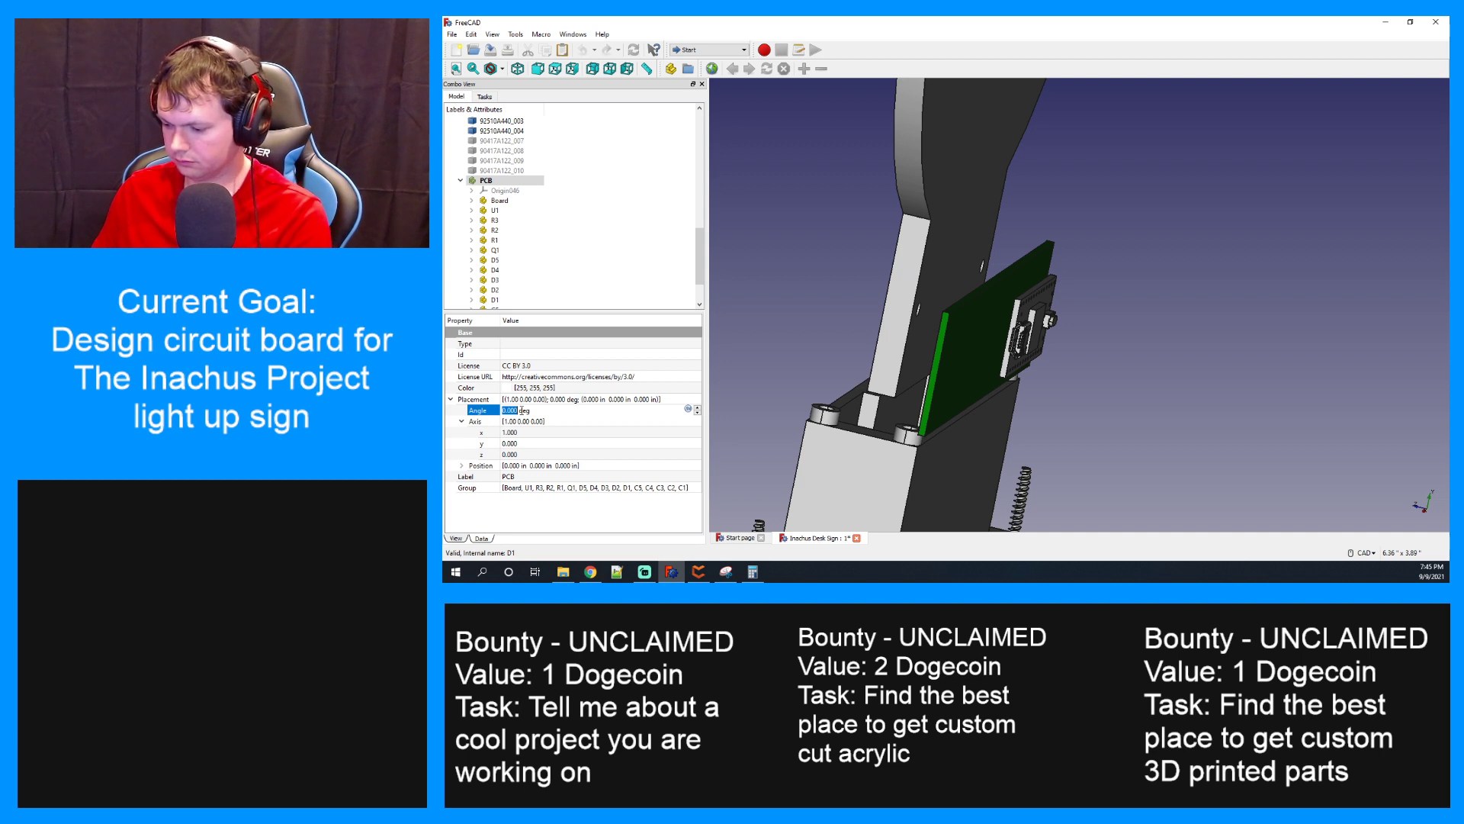
text(90)
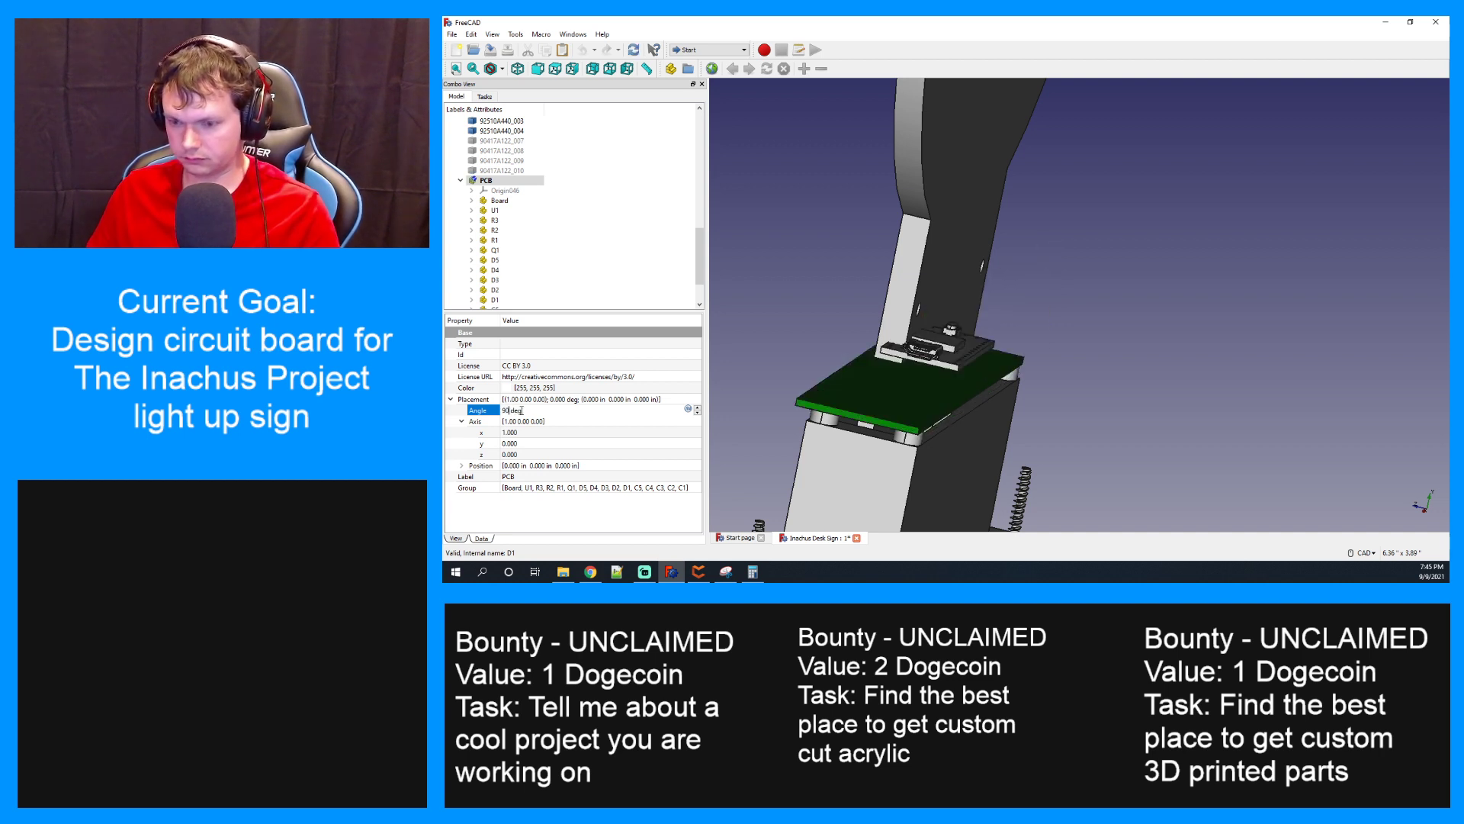
key(BackSpace)
key(BackSpace)
text(270)
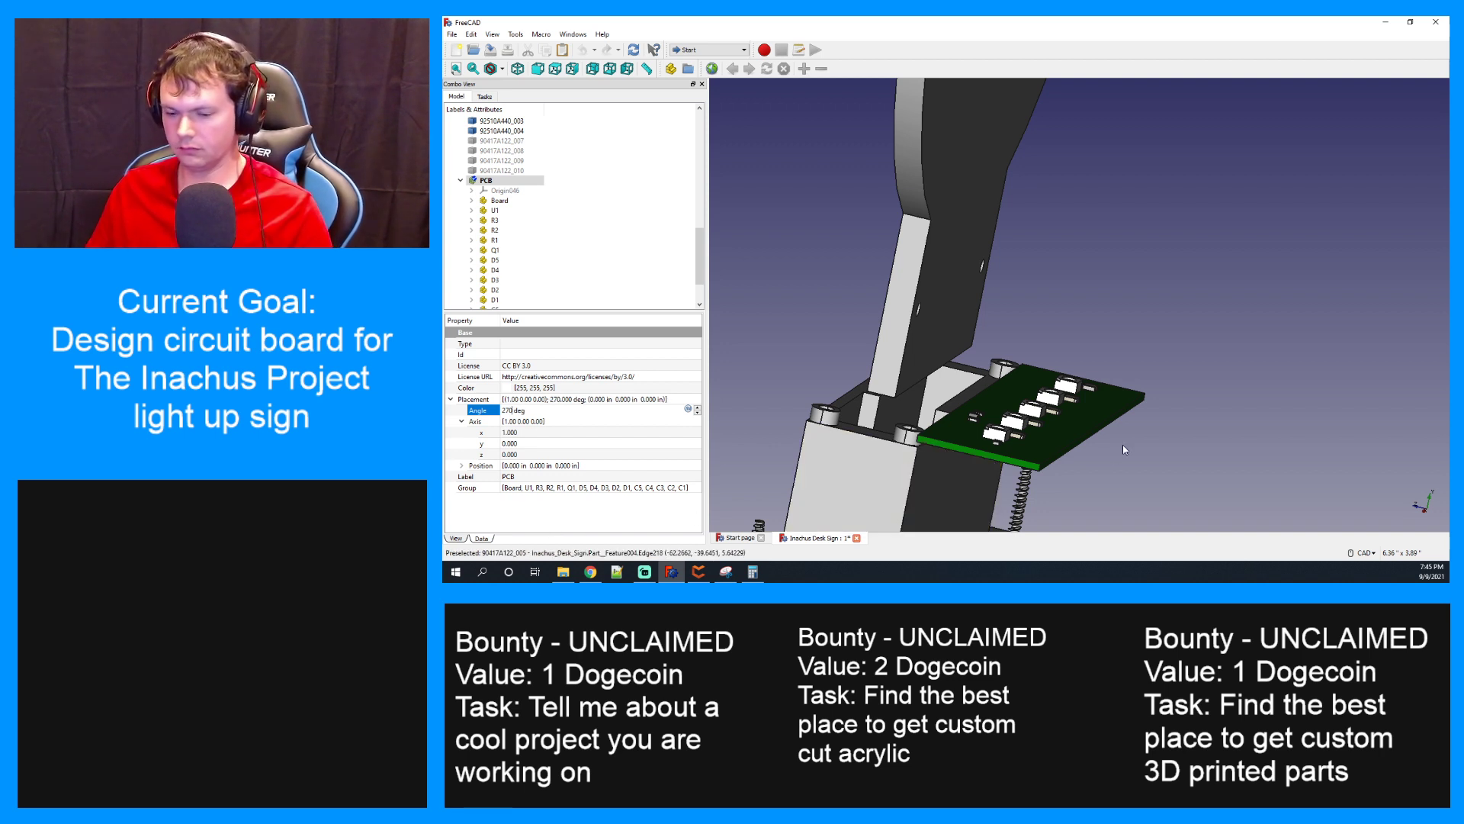
right_click(1087, 481)
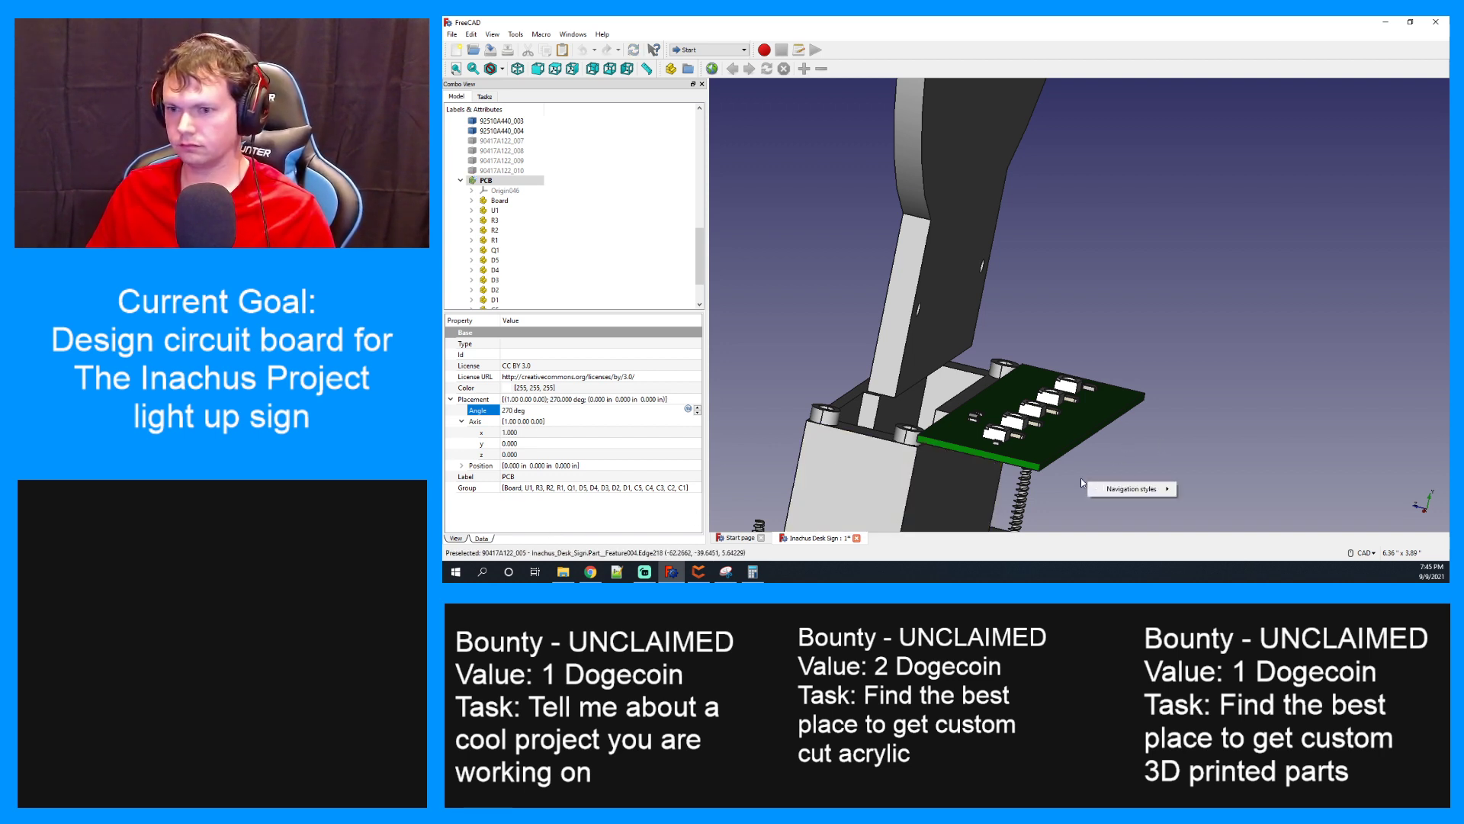
click(758, 373)
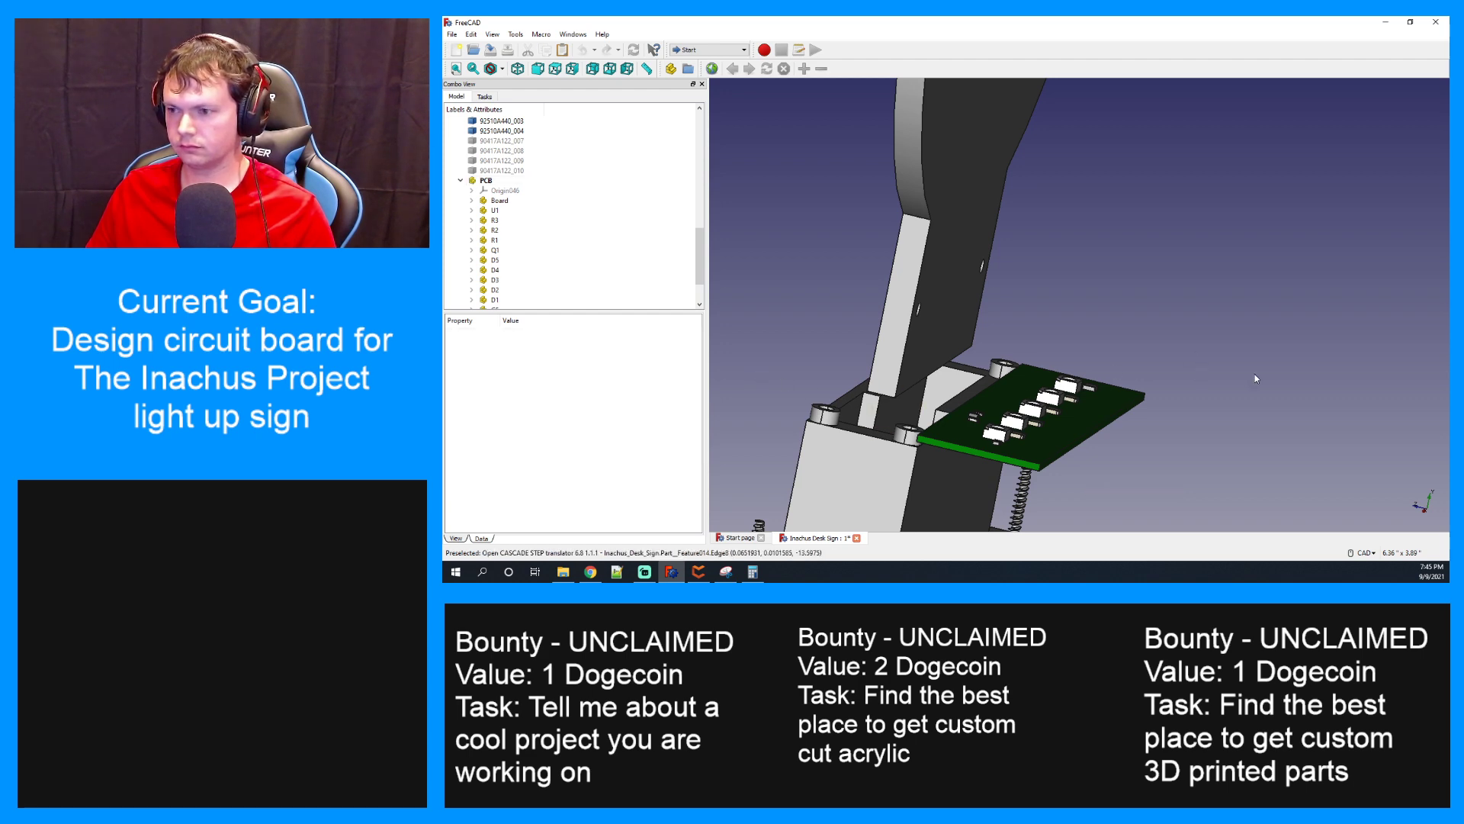
Examine the rotated PCB's height and sideways position relative to the acrylic and the cover, in perspective and from the front
middle_drag(1257, 379, 1080, 424)
middle_drag(1178, 434, 1164, 396)
middle_drag(1012, 420, 990, 476)
key(1)
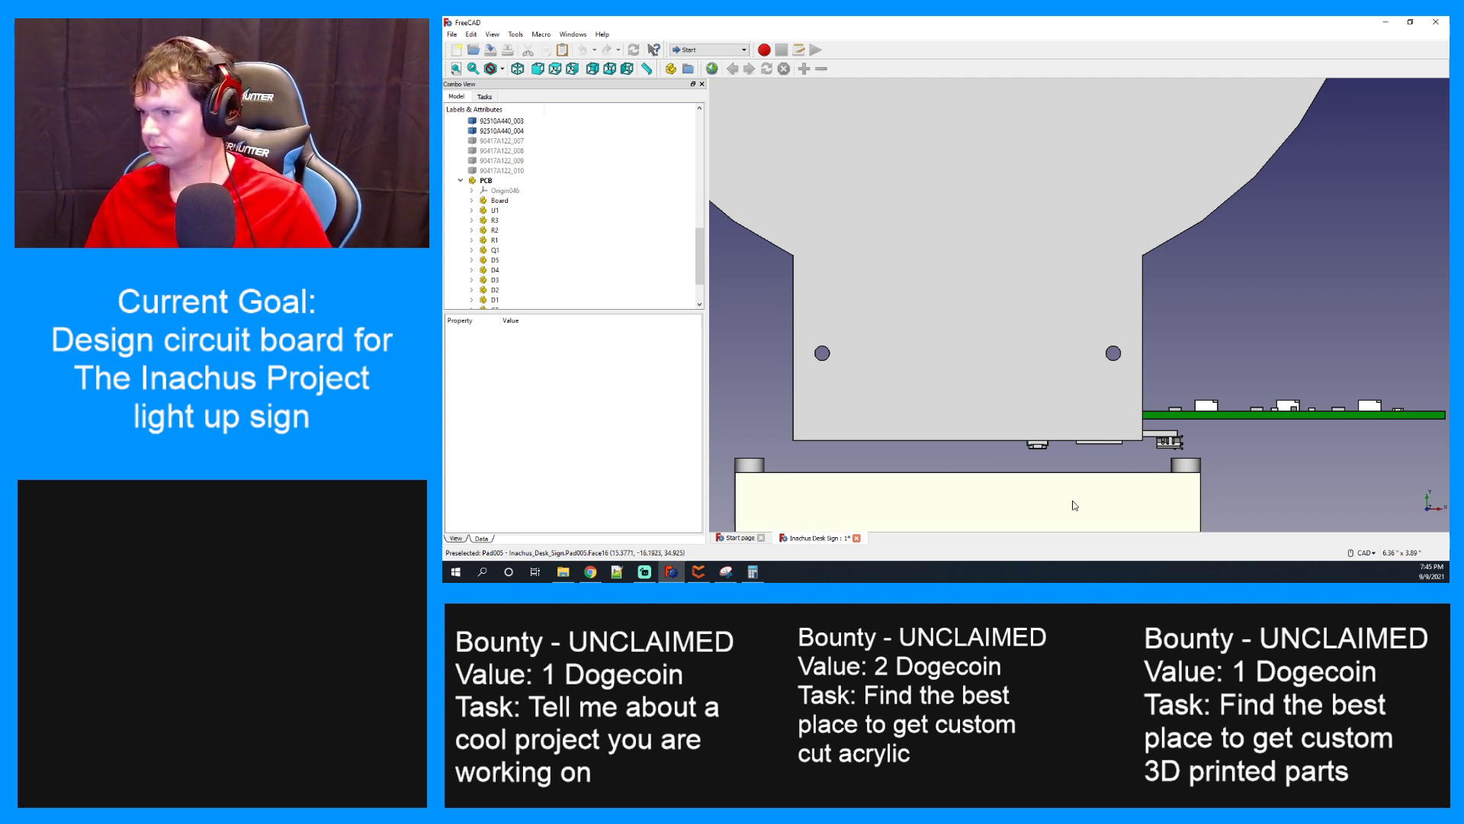
middle_drag(1233, 456, 1097, 260)
scroll(1069, 236, up, 2)
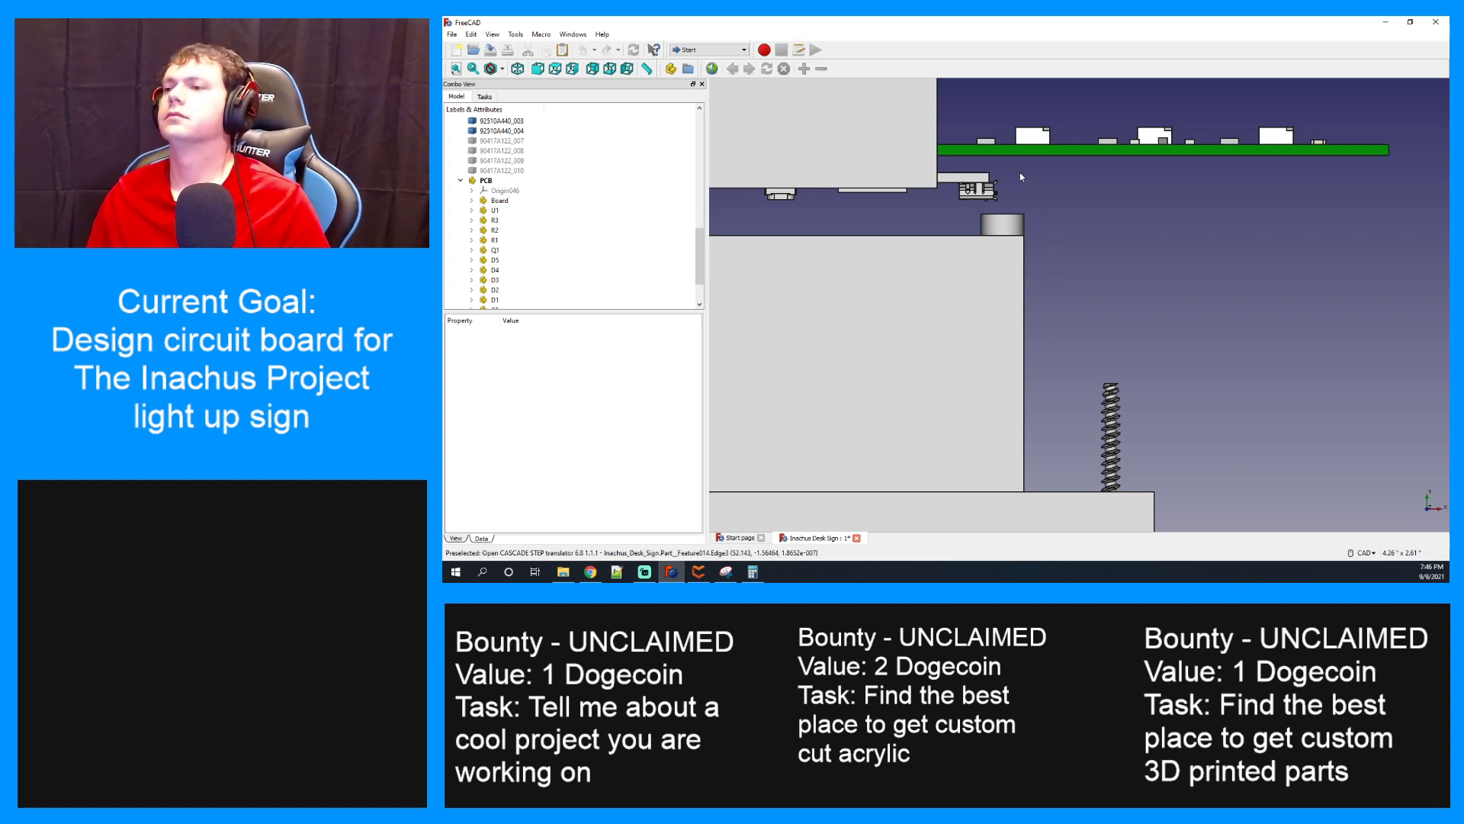
scroll(1068, 258, down, 2)
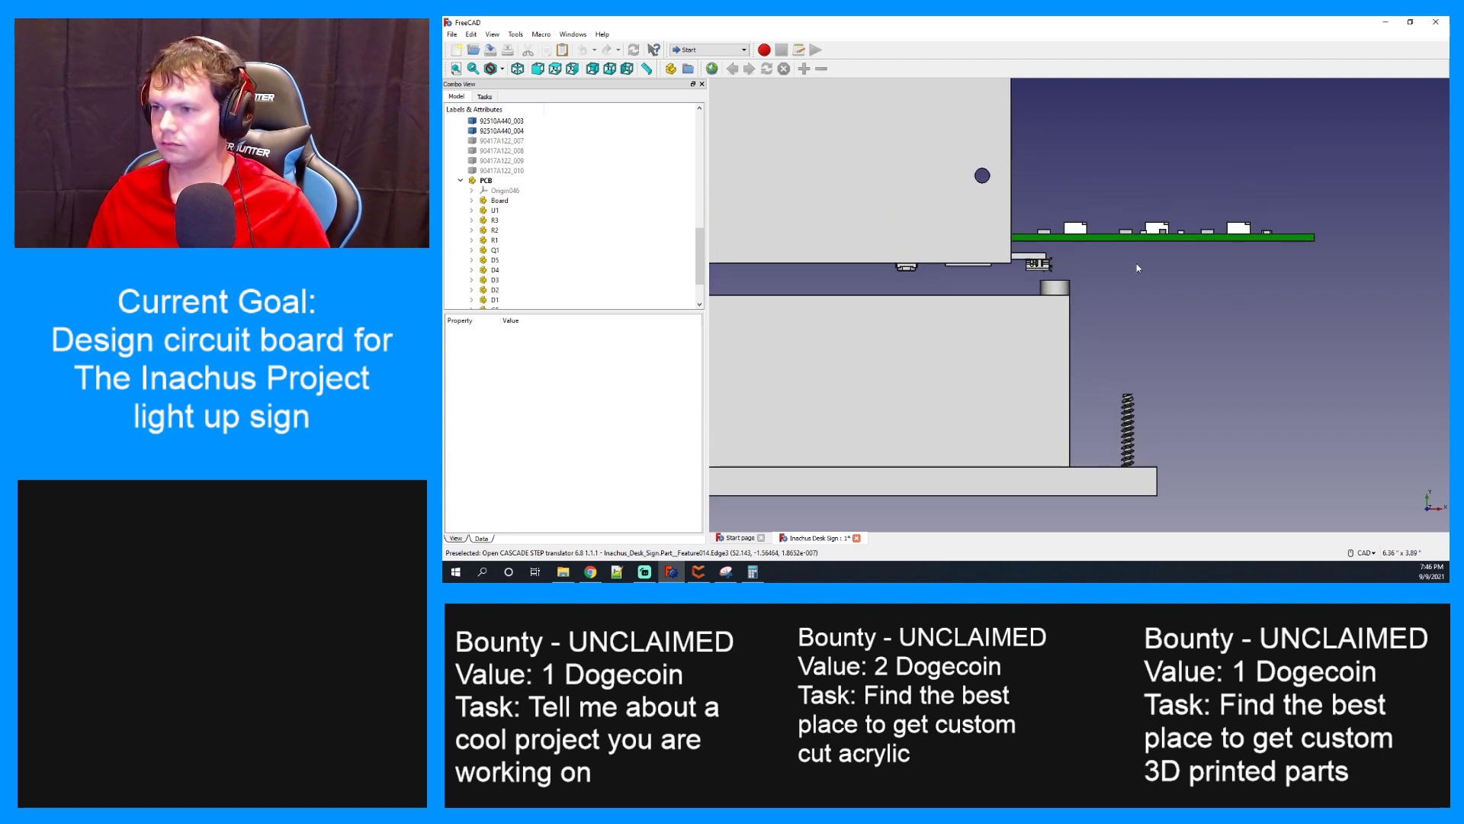
right_click(1169, 340)
middle_drag(1200, 255, 1069, 352)
scroll(1083, 335, up, 5)
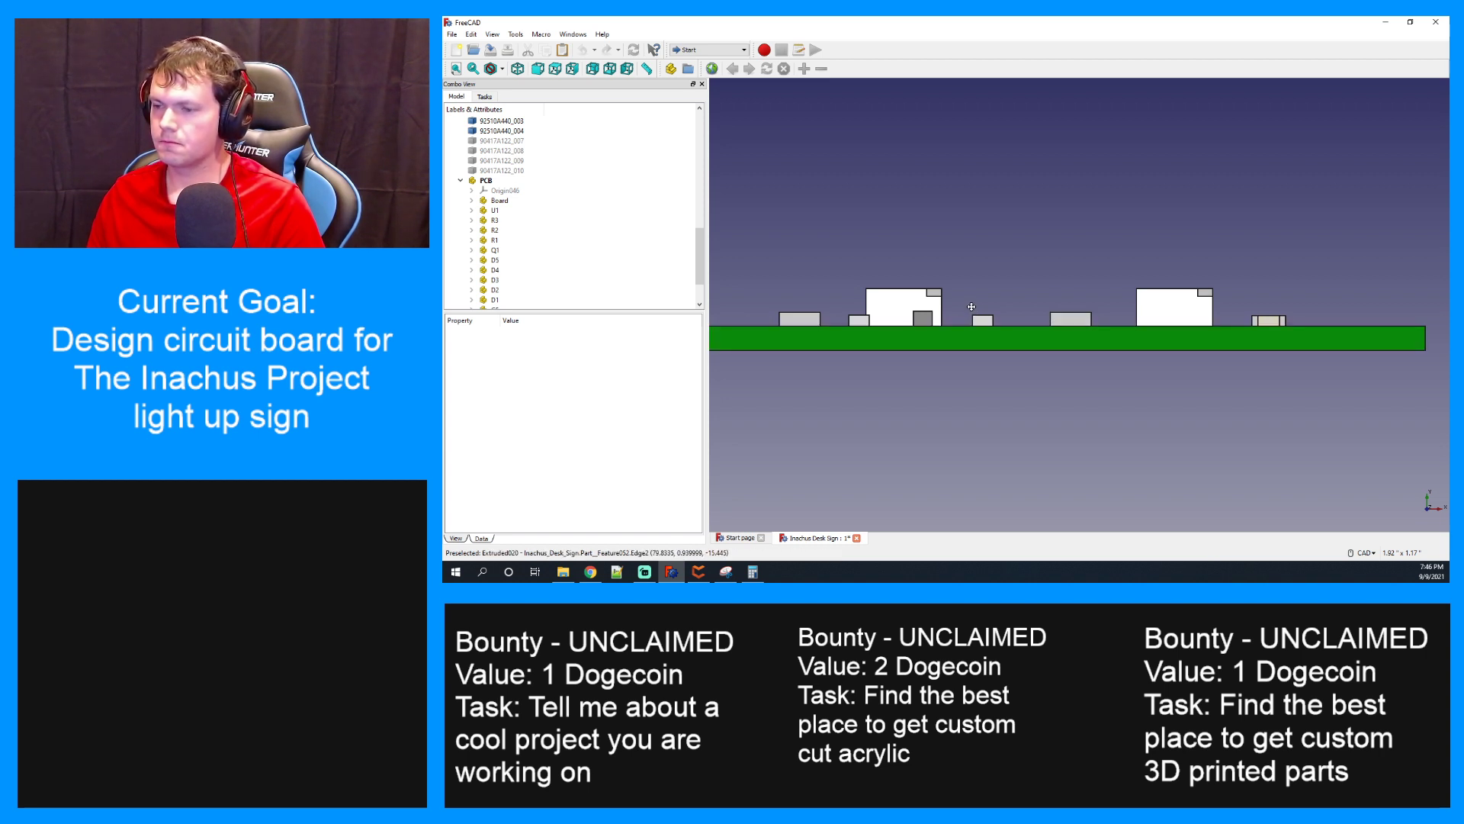
middle_drag(972, 307, 974, 341)
scroll(991, 347, down, 4)
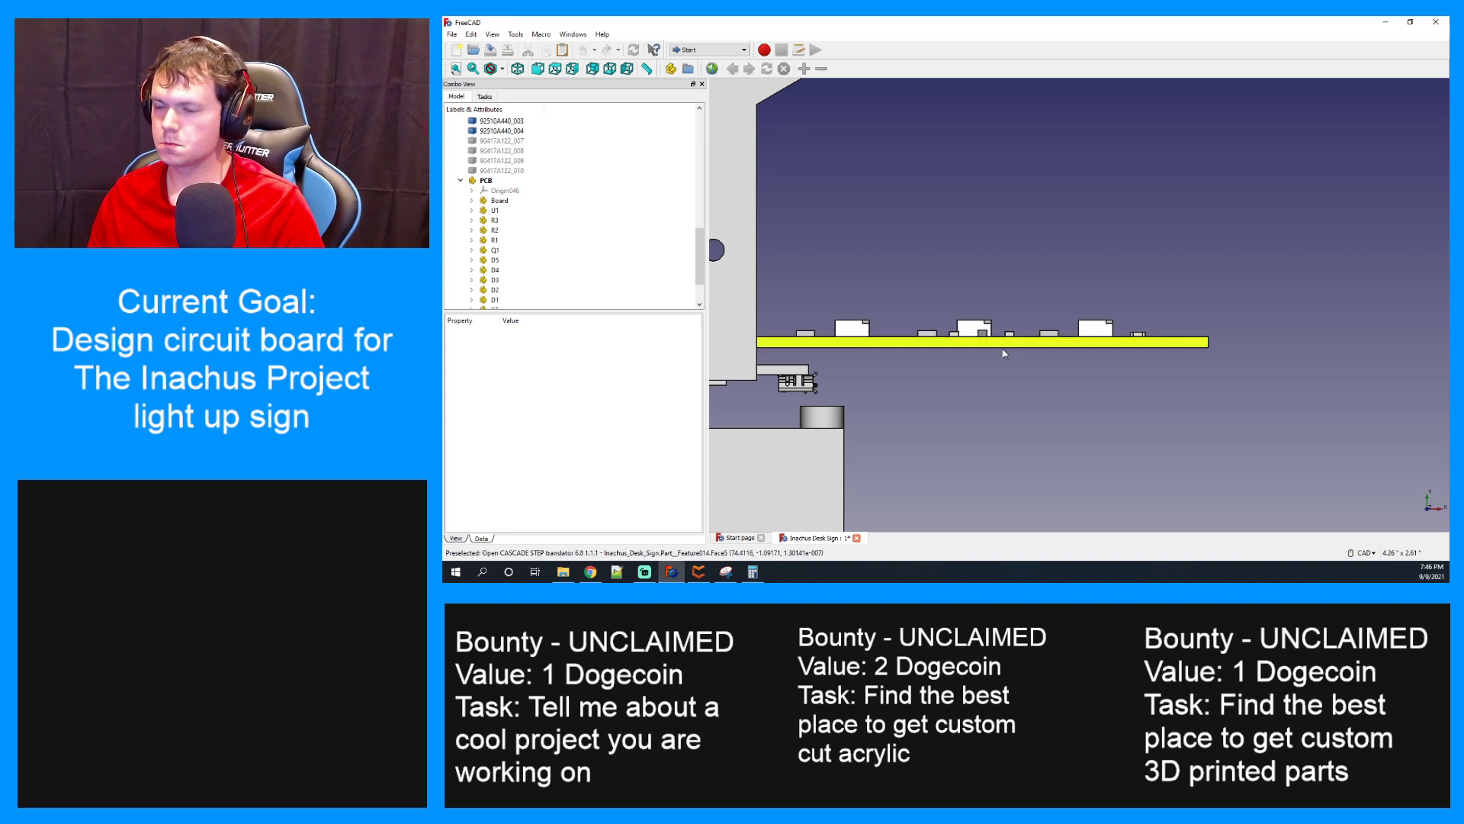
scroll(1005, 354, down, 2)
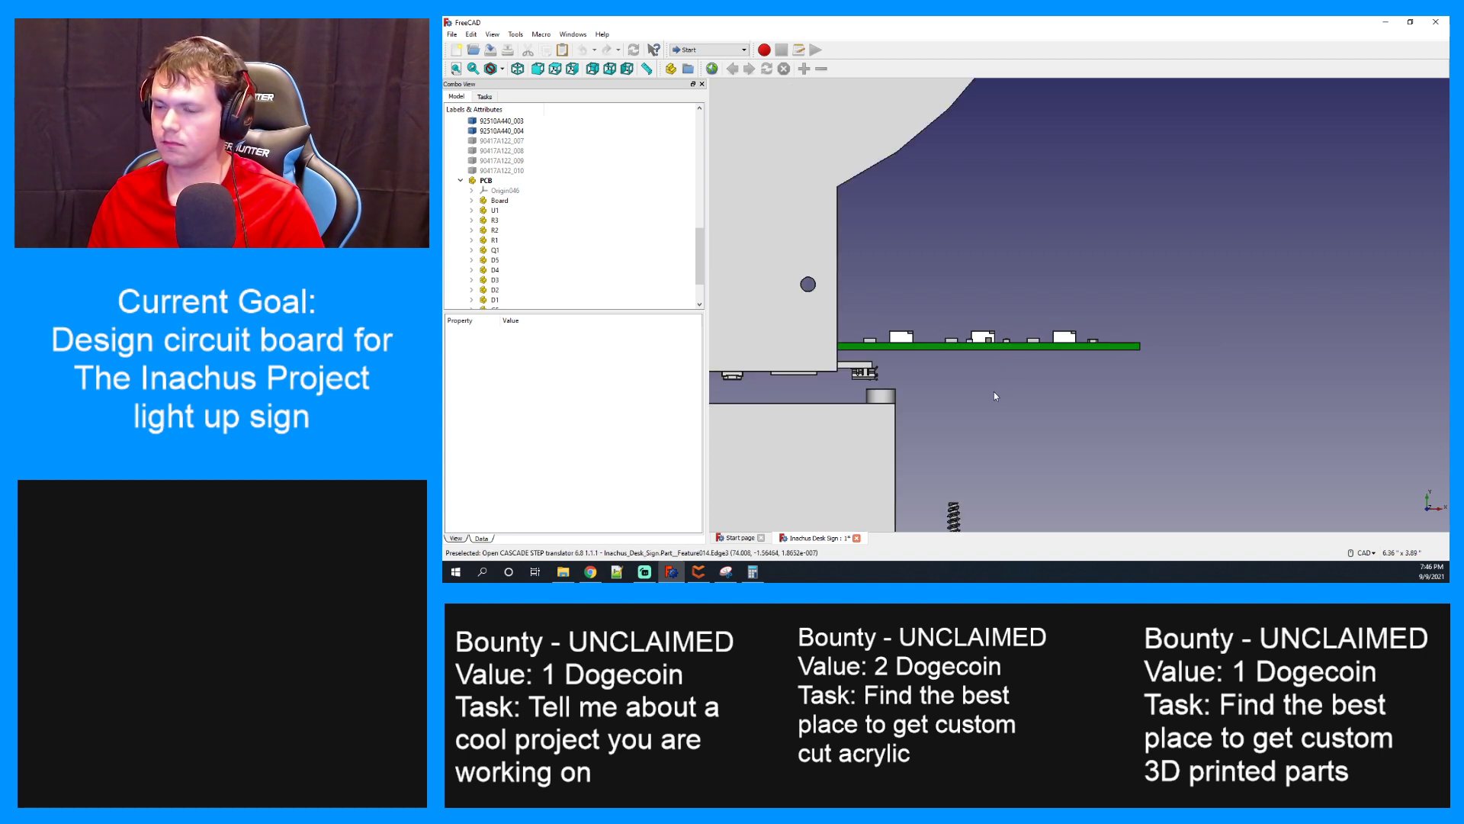
middle_drag(981, 381, 1116, 379)
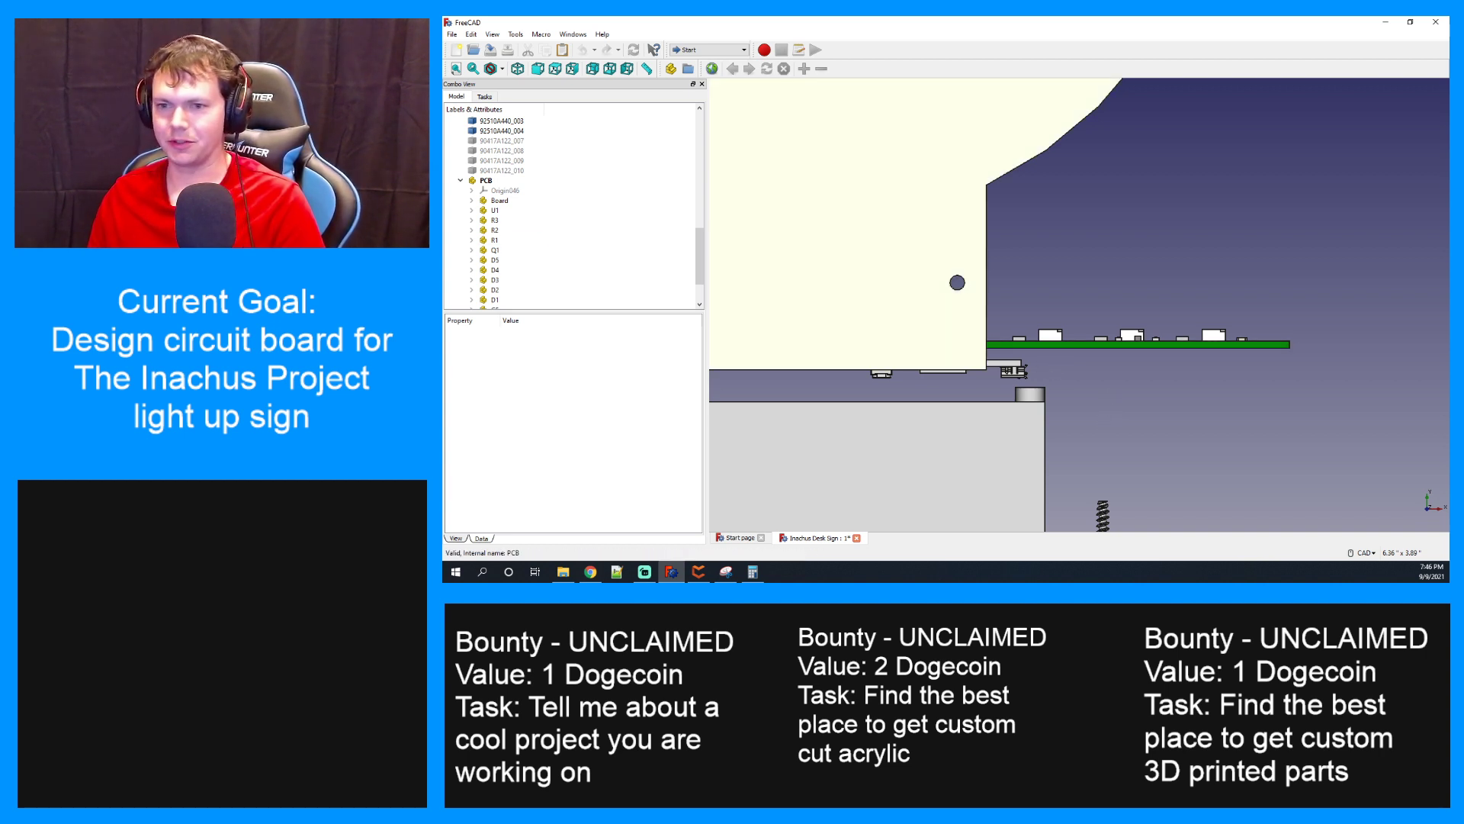
scroll(552, 220, down, 2)
scroll(549, 216, up, 2)
Try shifting the PCB along x with placement positions of 1 in and -2 in
click(501, 192)
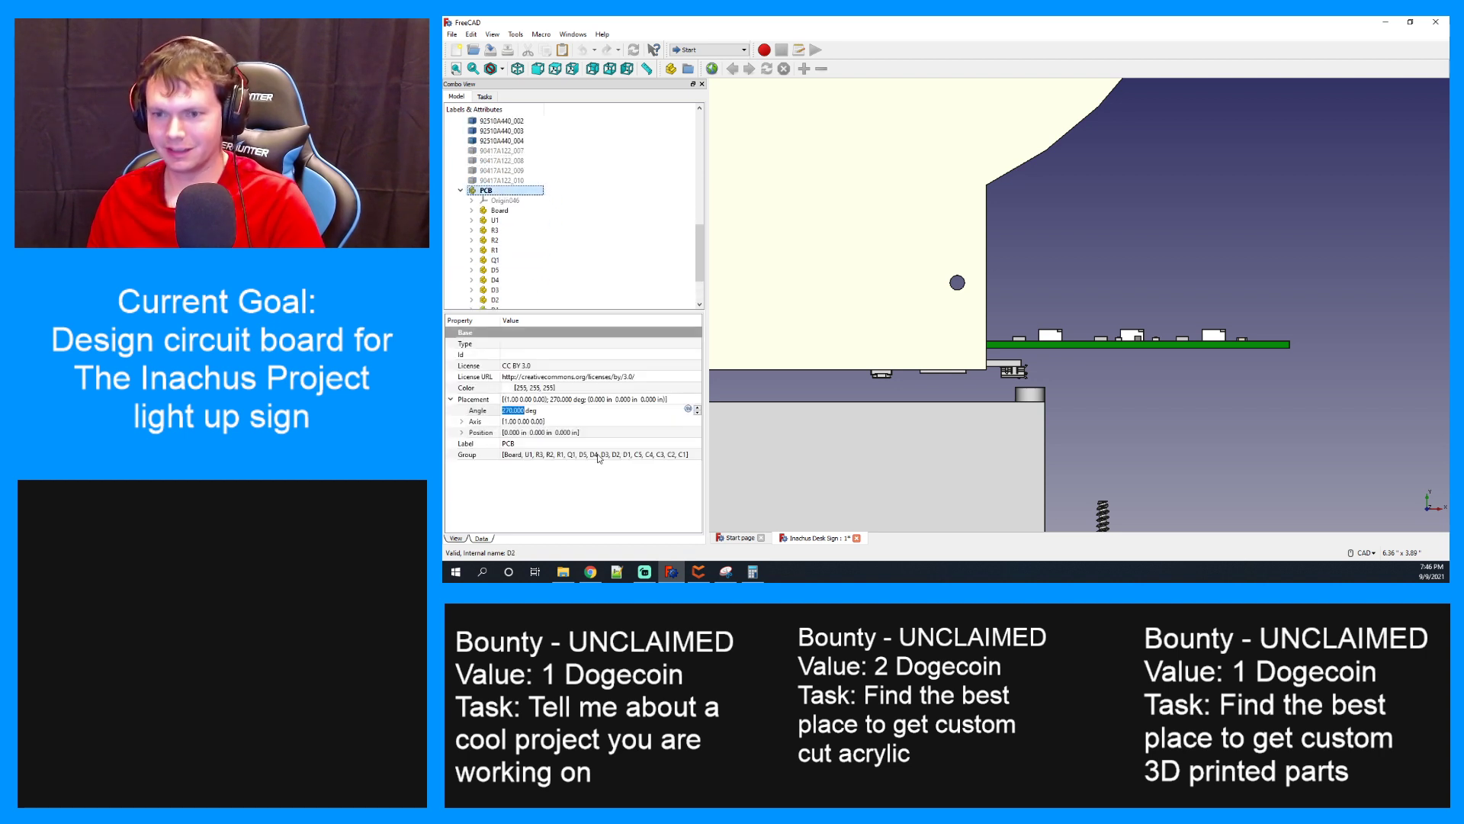
click(463, 434)
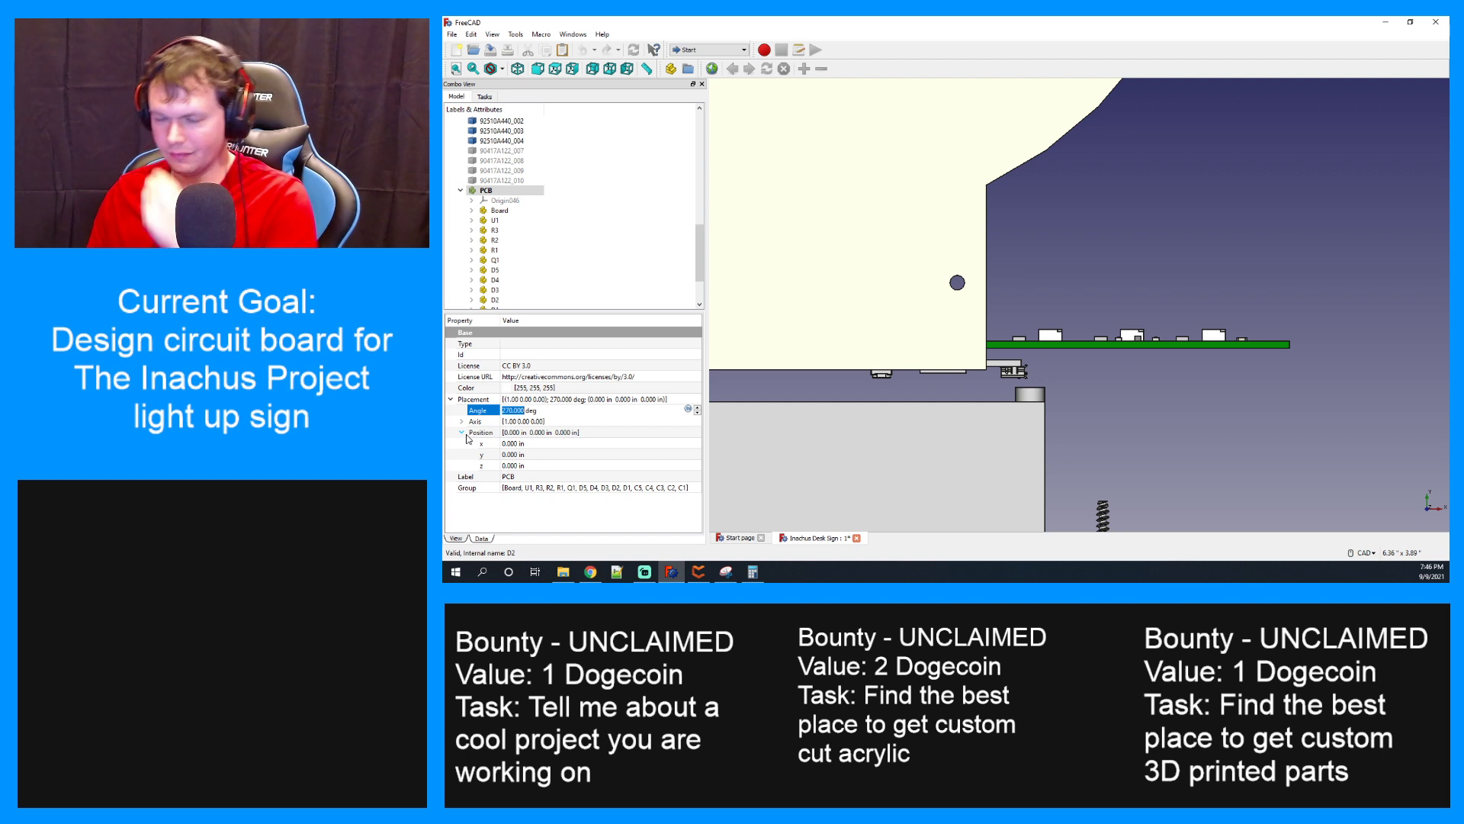
click(518, 443)
text(1)
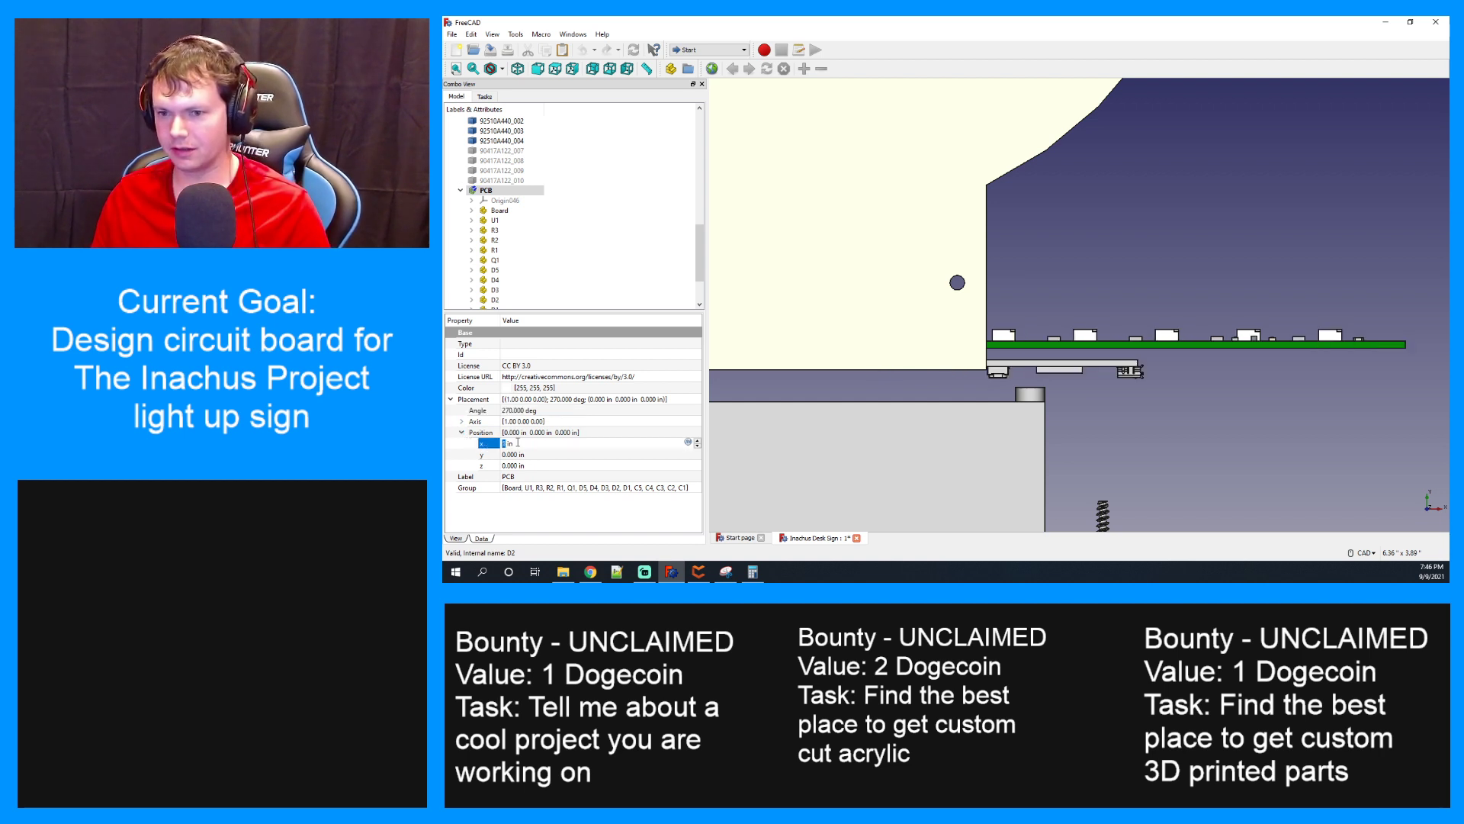
scroll(518, 443, down, 3)
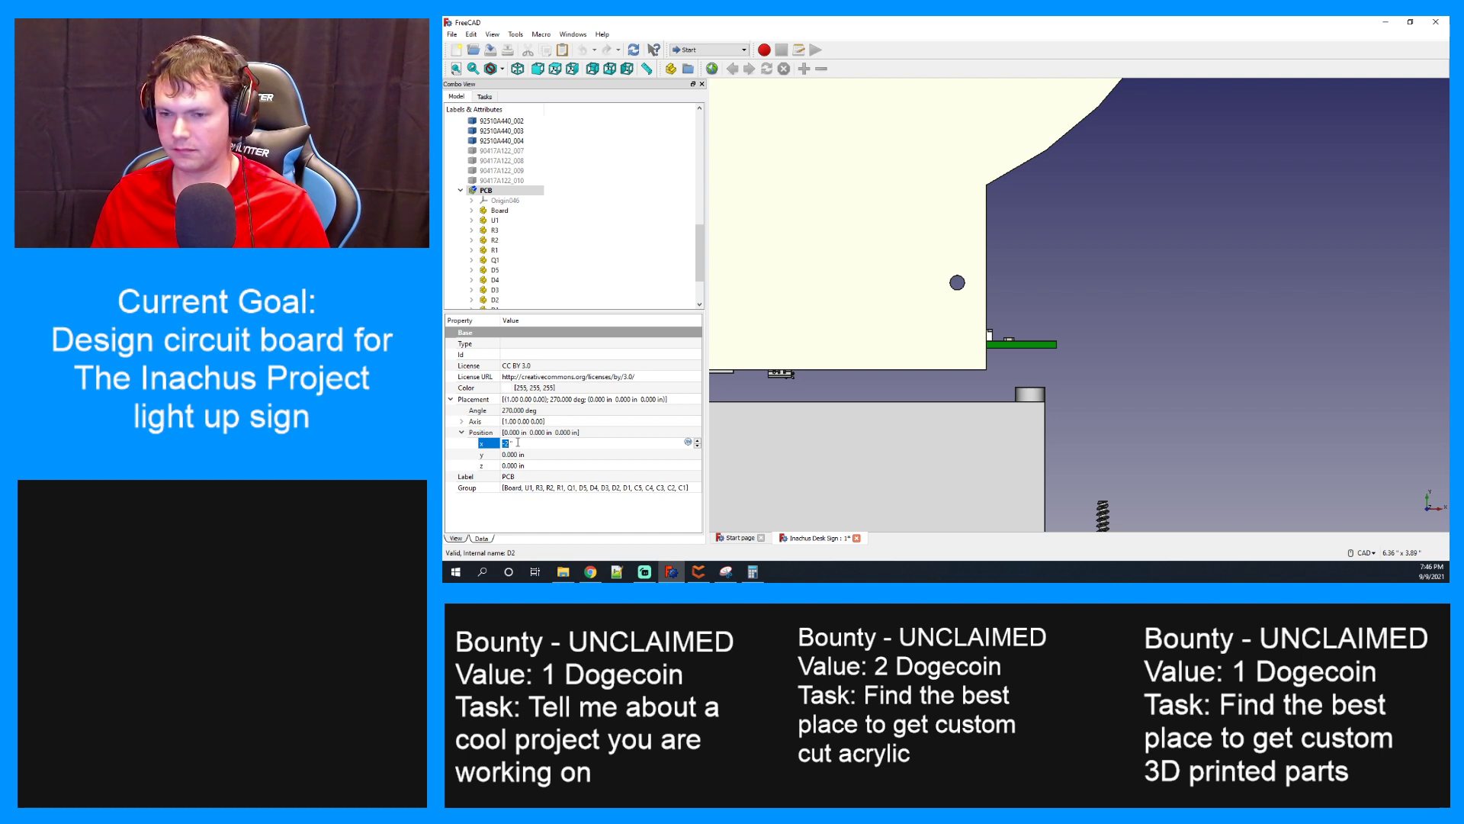
right_click(1173, 379)
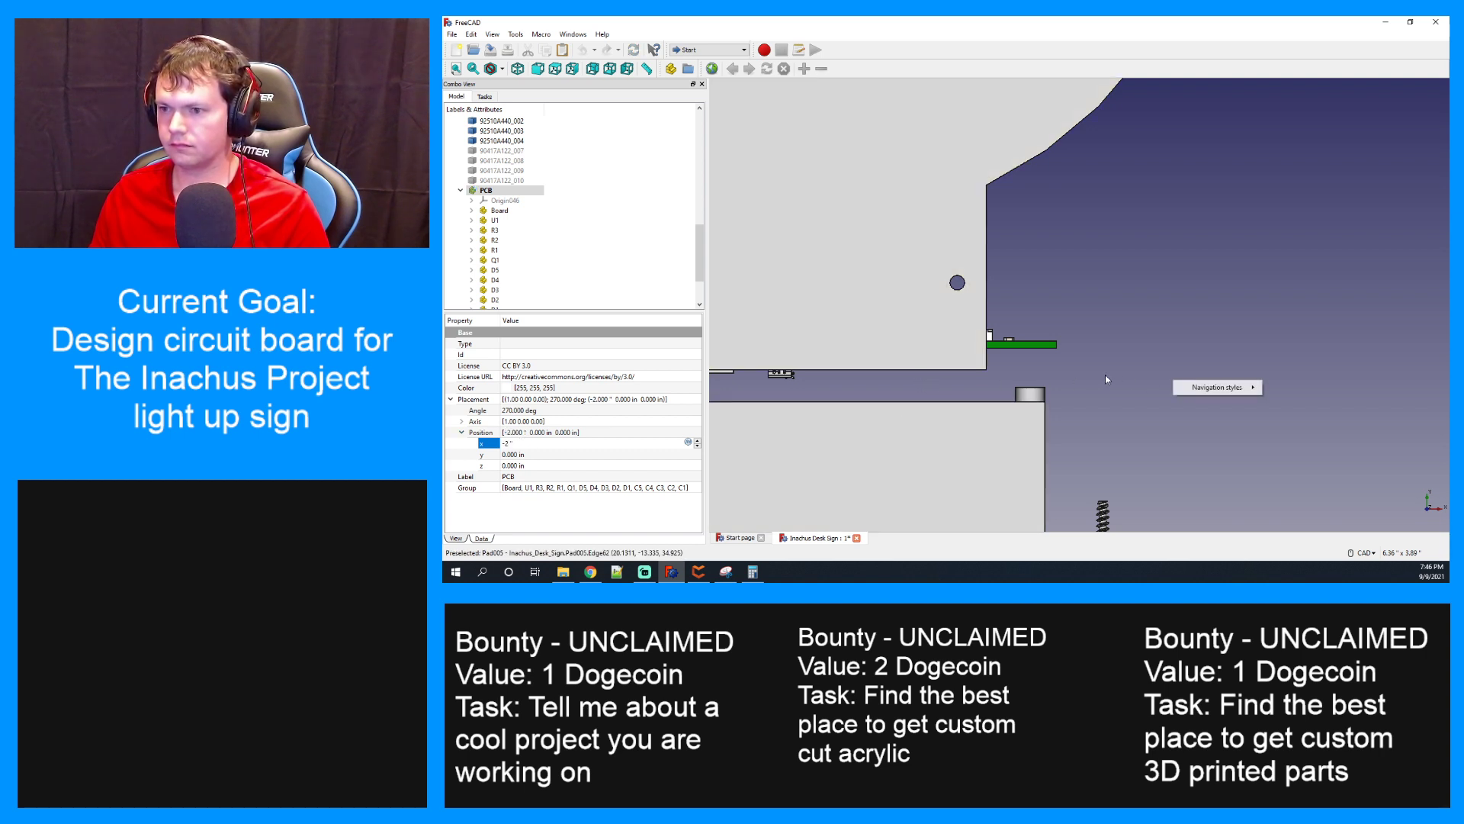
middle_drag(913, 382, 1073, 391)
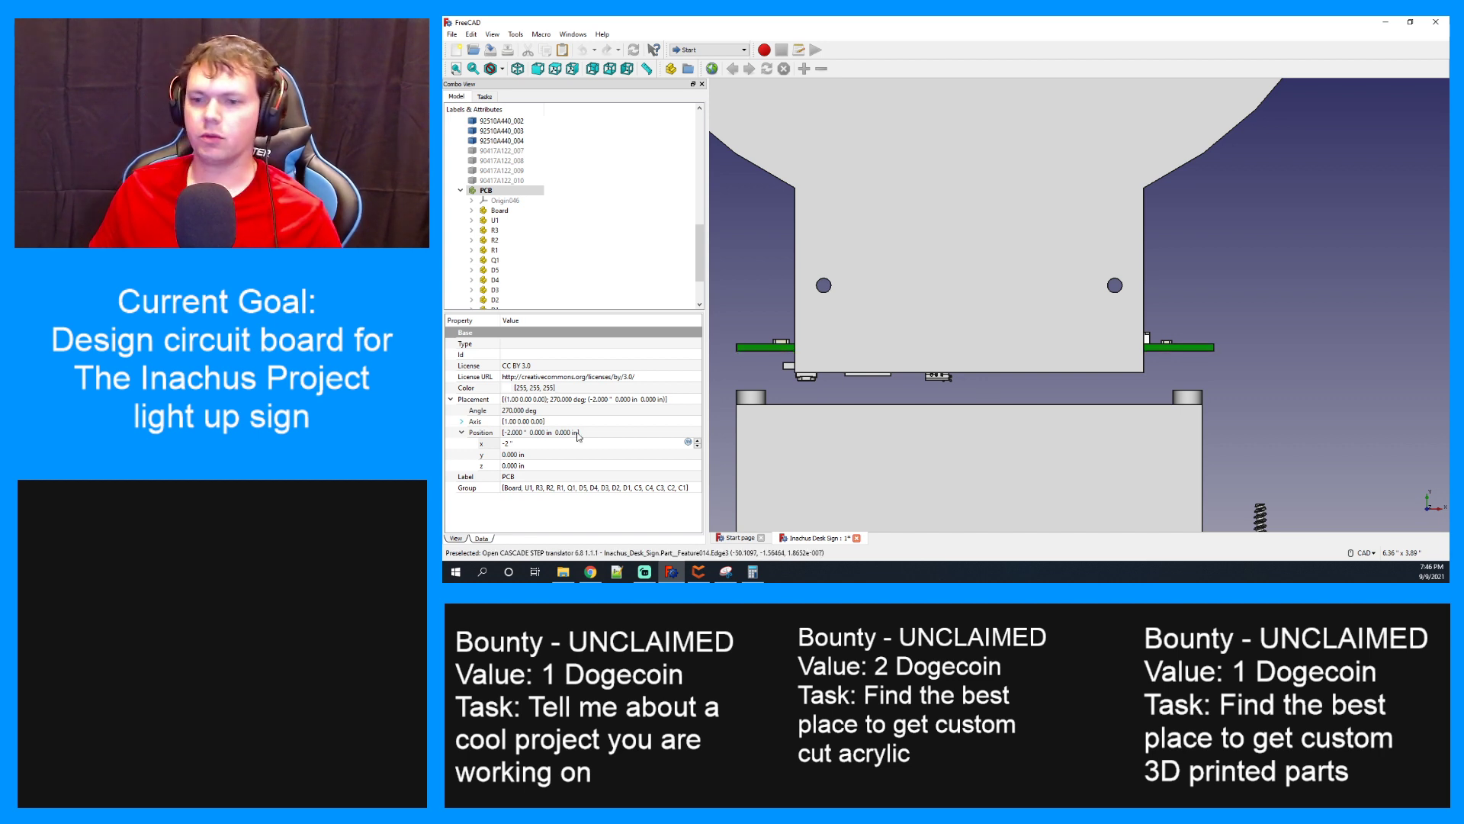
scroll(508, 443, up, 2)
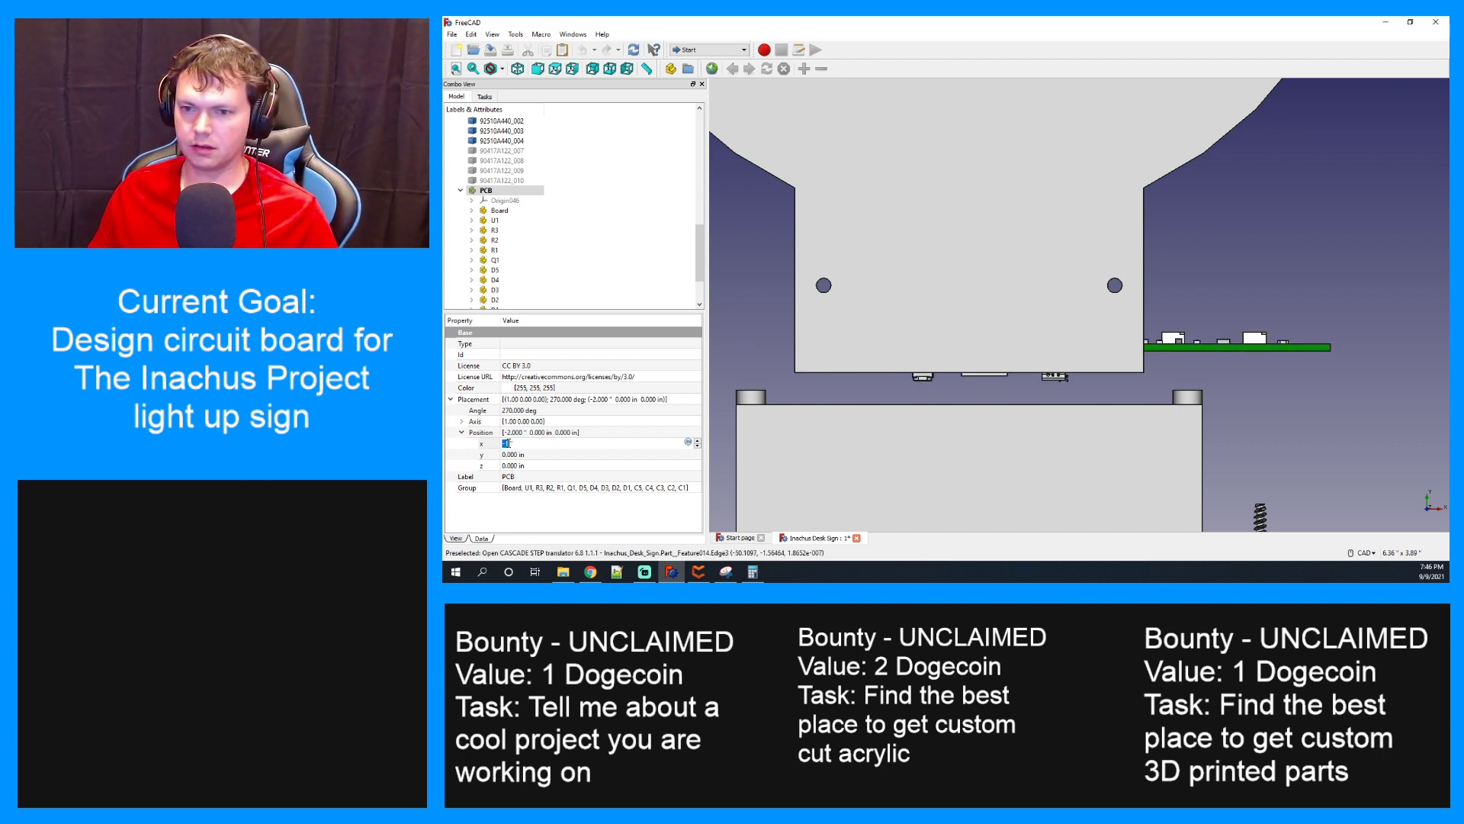
click(1328, 389)
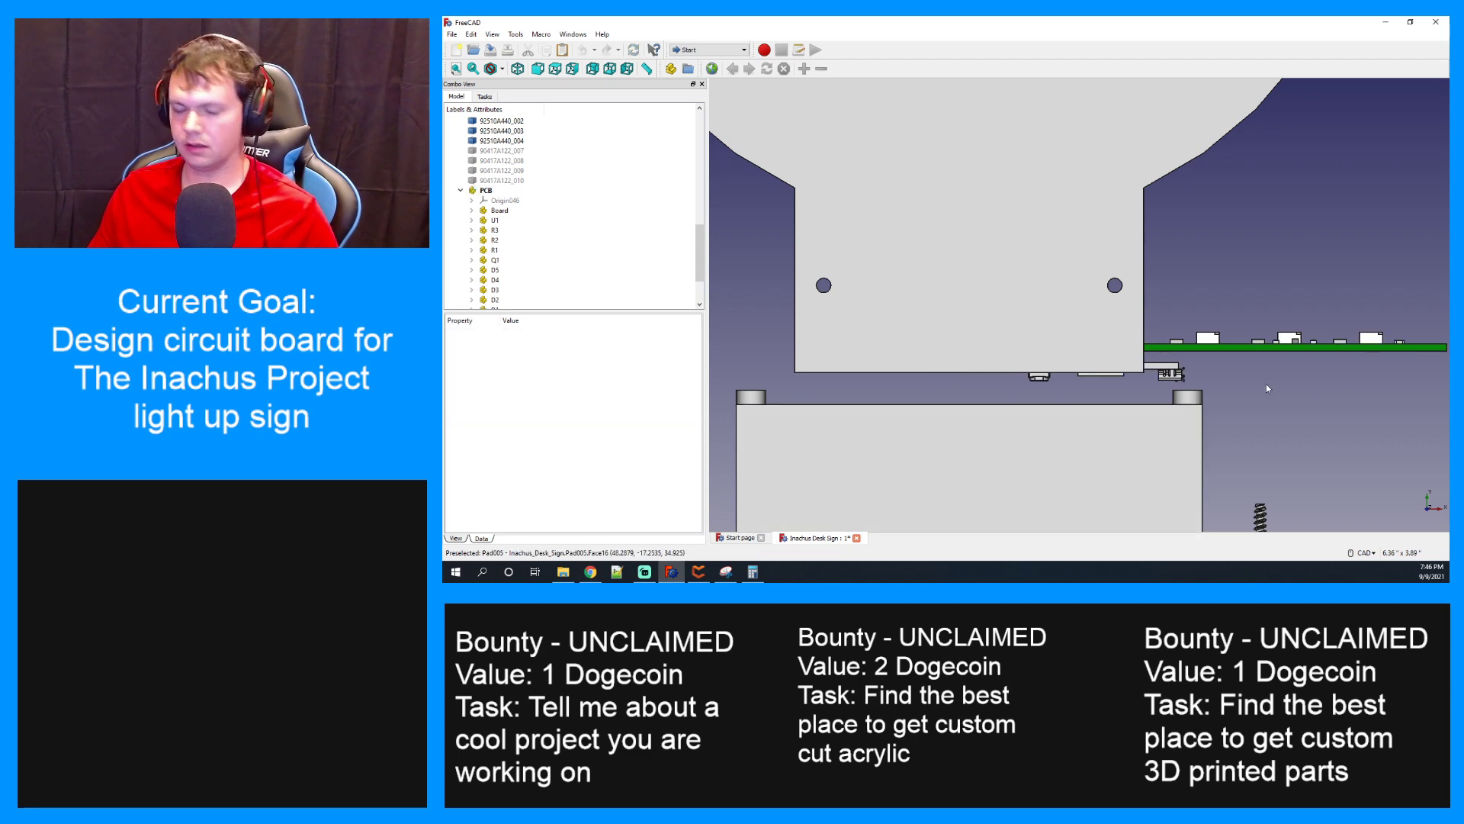
Examine the PCB's LED and microcontroller sides and its alignment with the acrylic and cover in several standard views
middle_drag(1237, 378, 1362, 410)
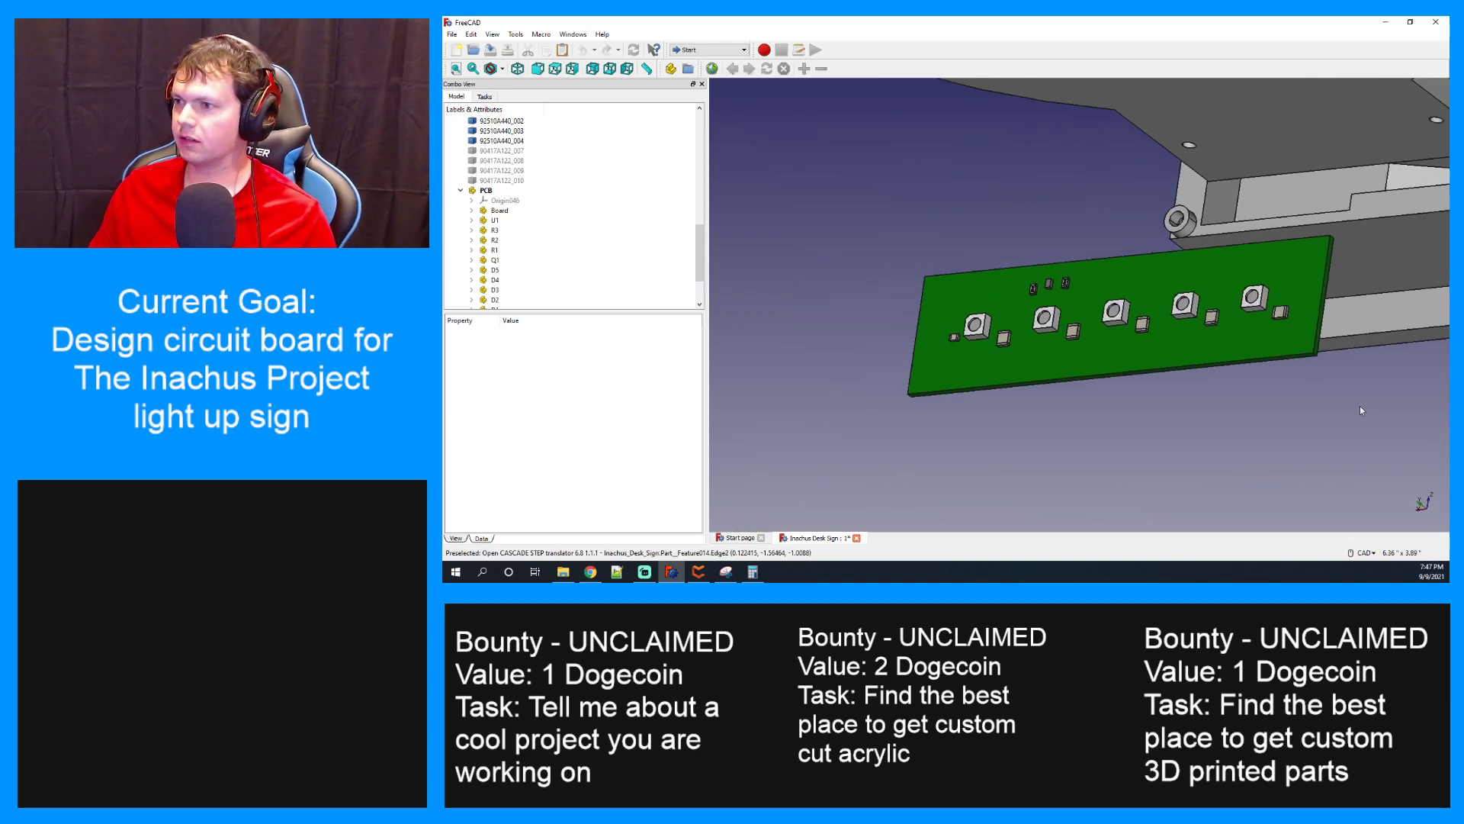
key(2)
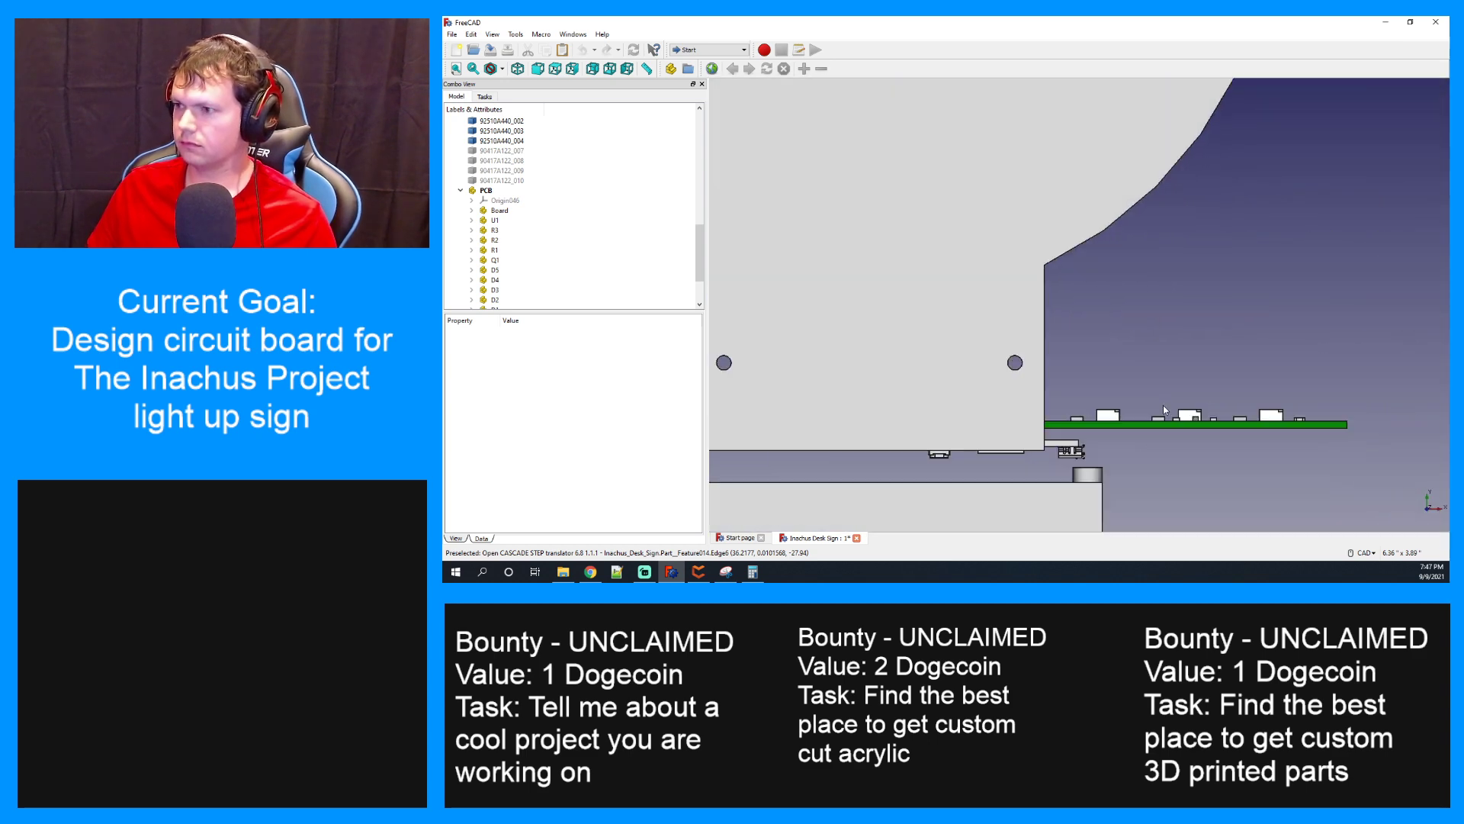
key(1)
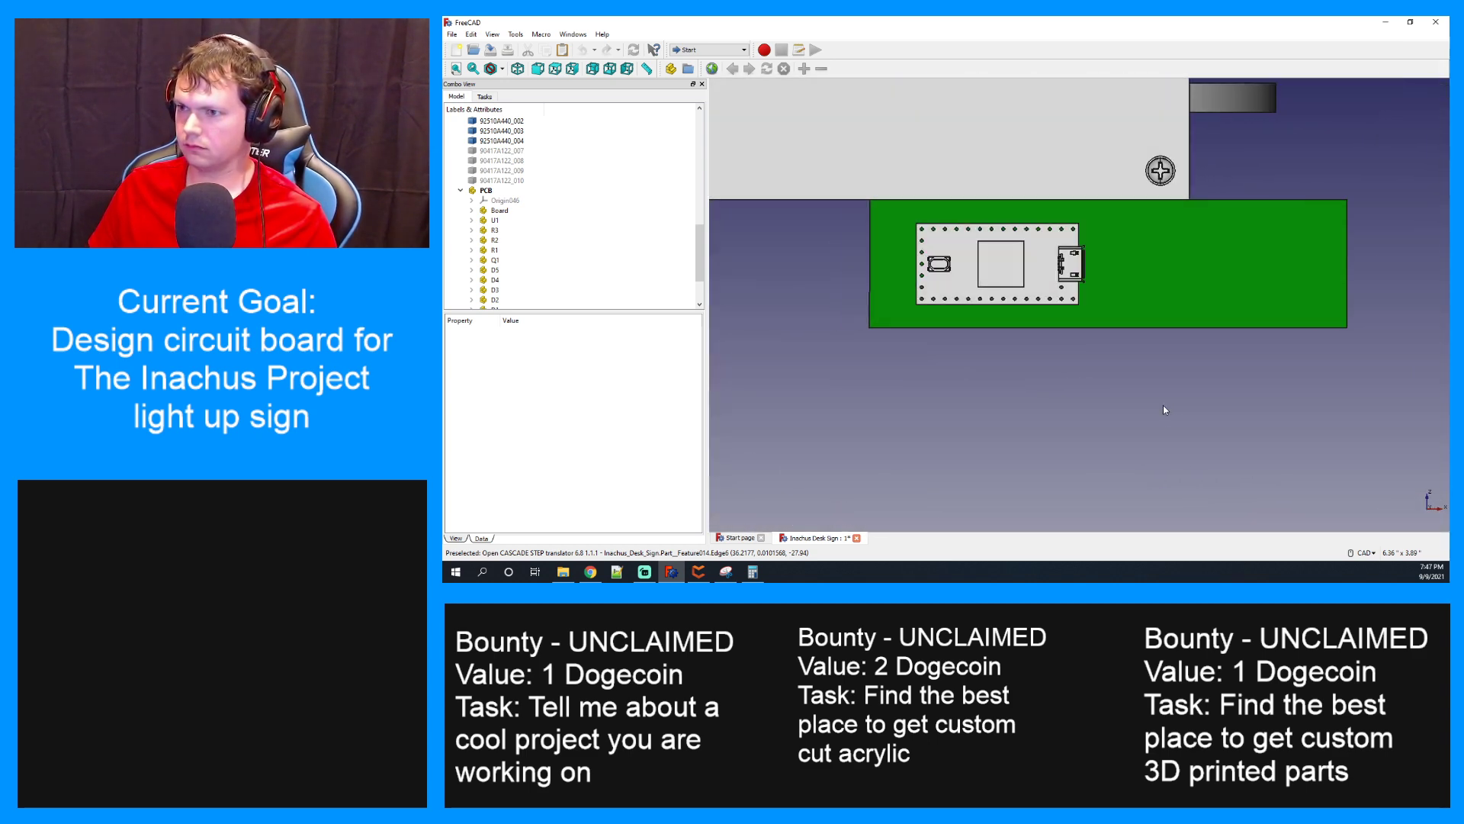
key(5)
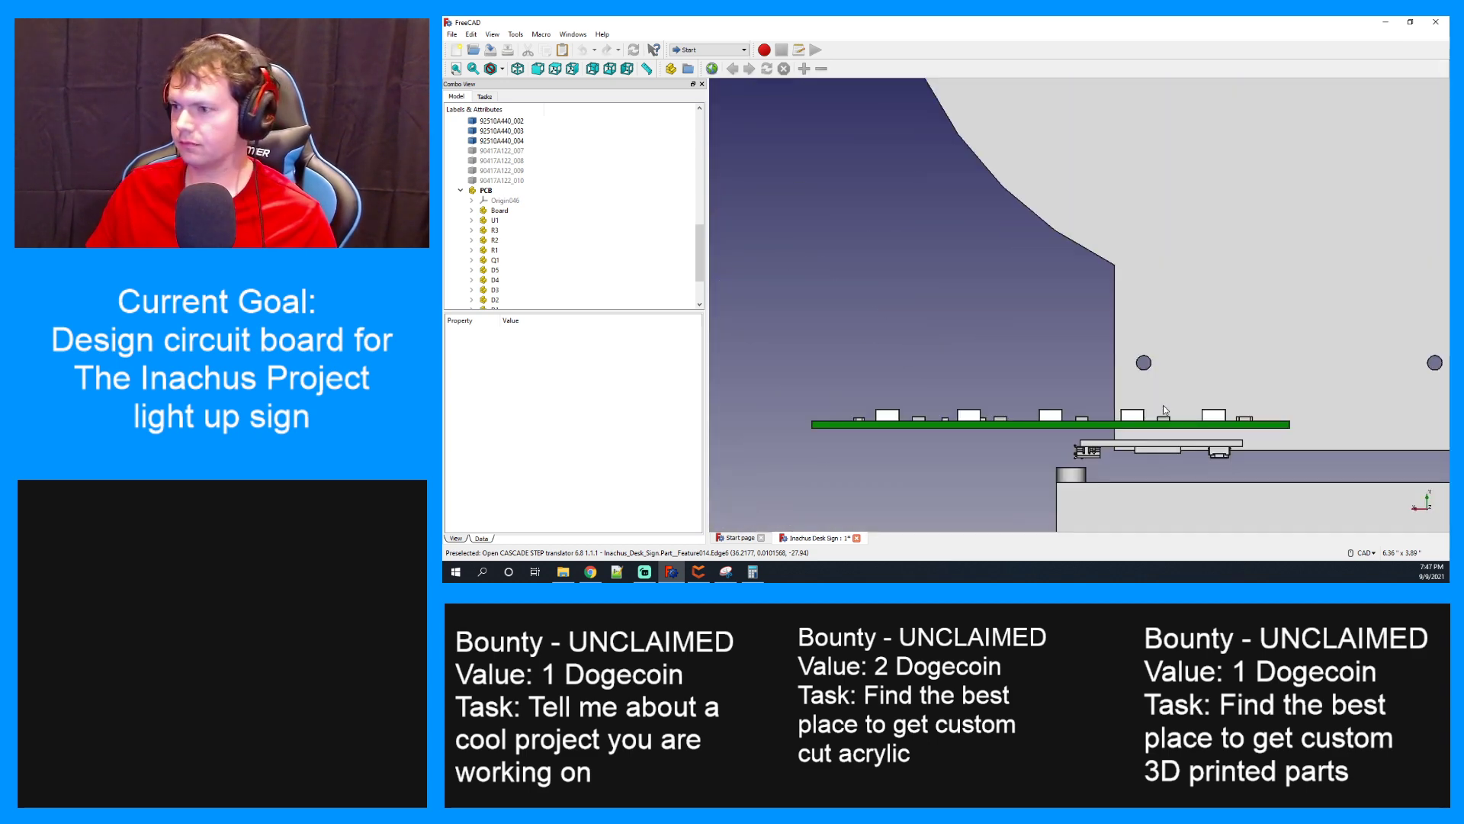
middle_drag(1187, 317, 949, 227)
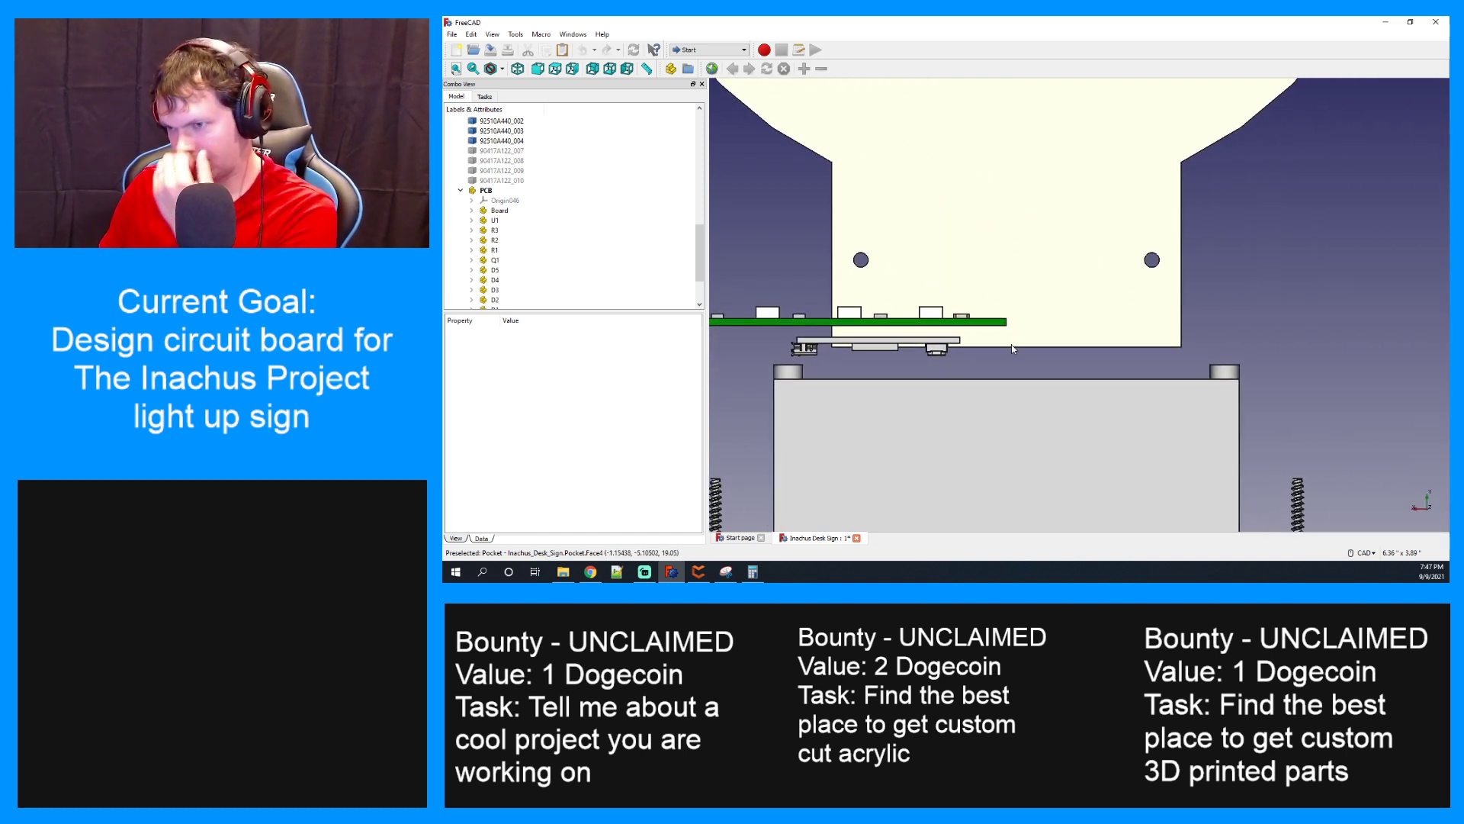
scroll(1007, 325, up, 4)
scroll(1006, 324, down, 4)
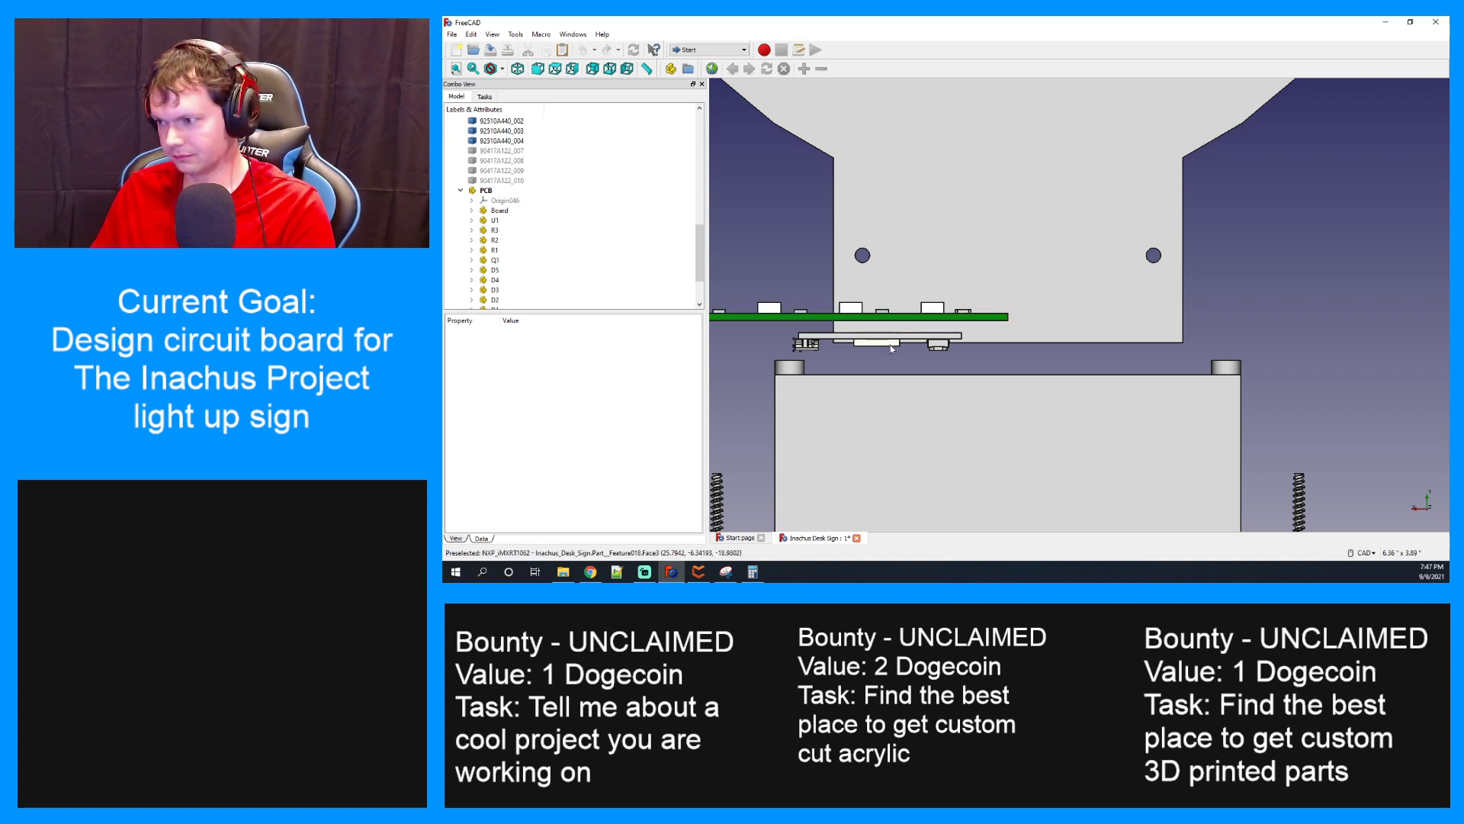
Set the x position in the PCB's placement to -2.05 in
click(500, 191)
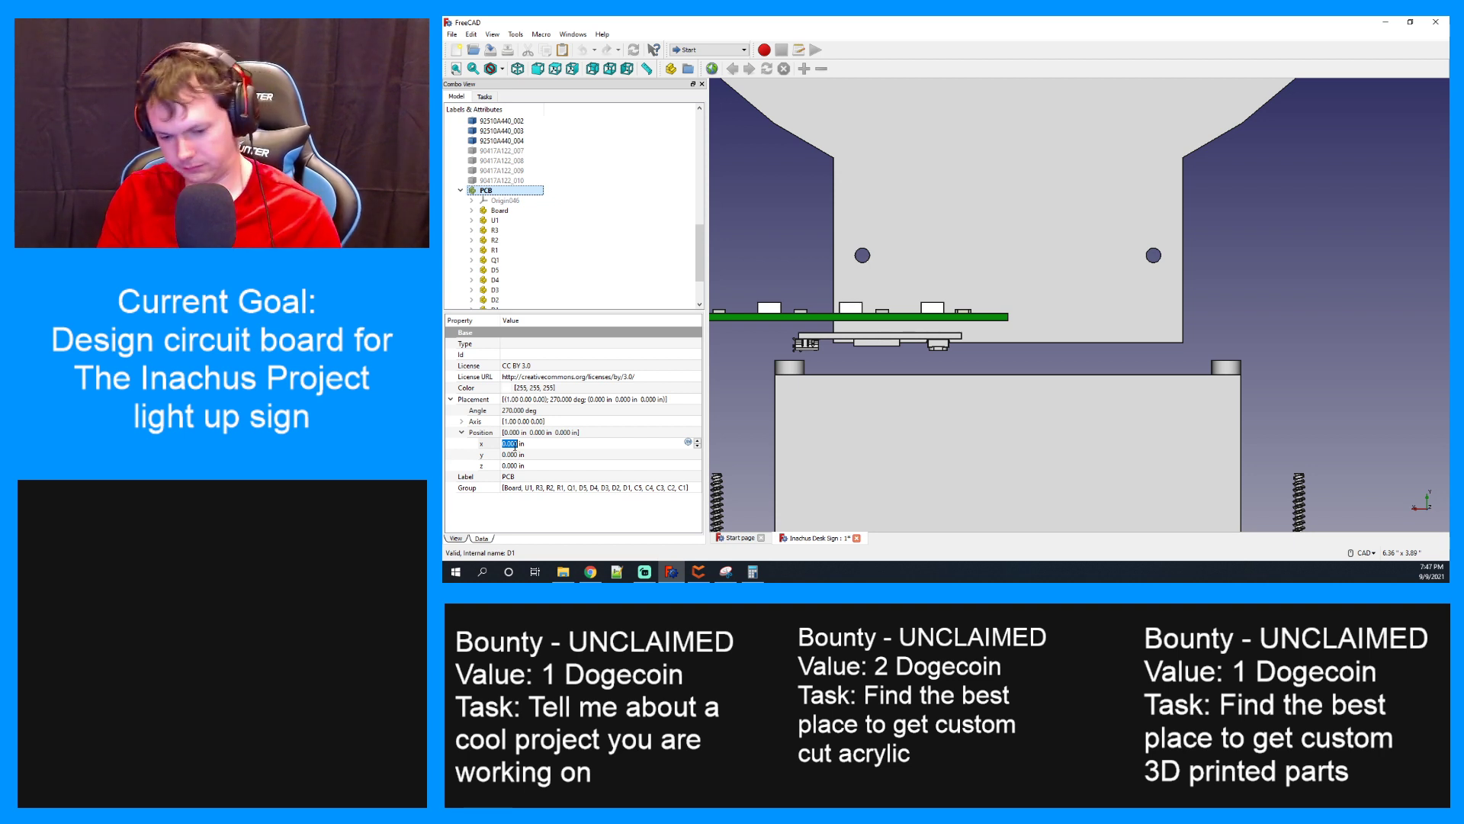
key(minus)
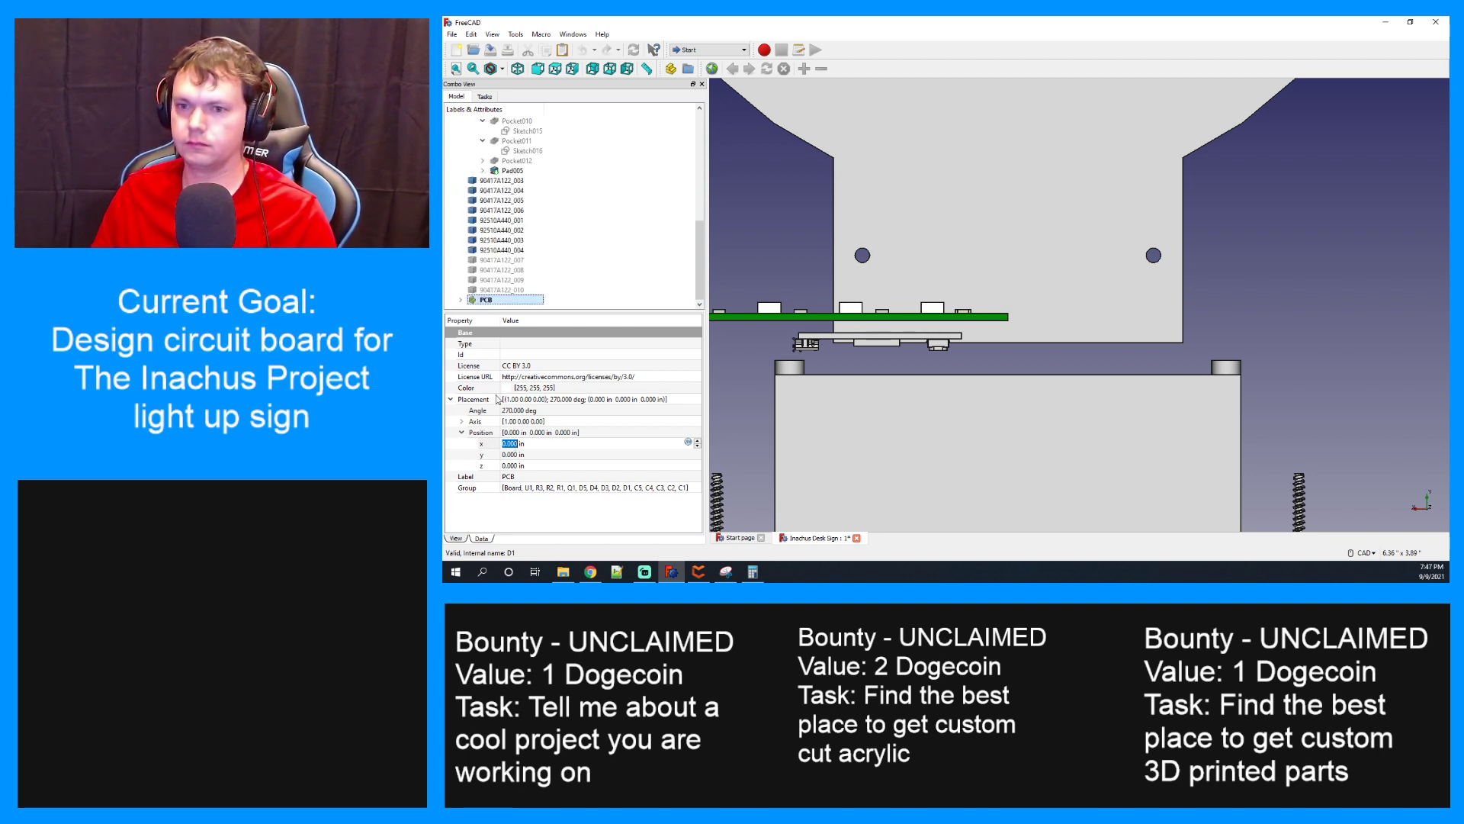
click(515, 444)
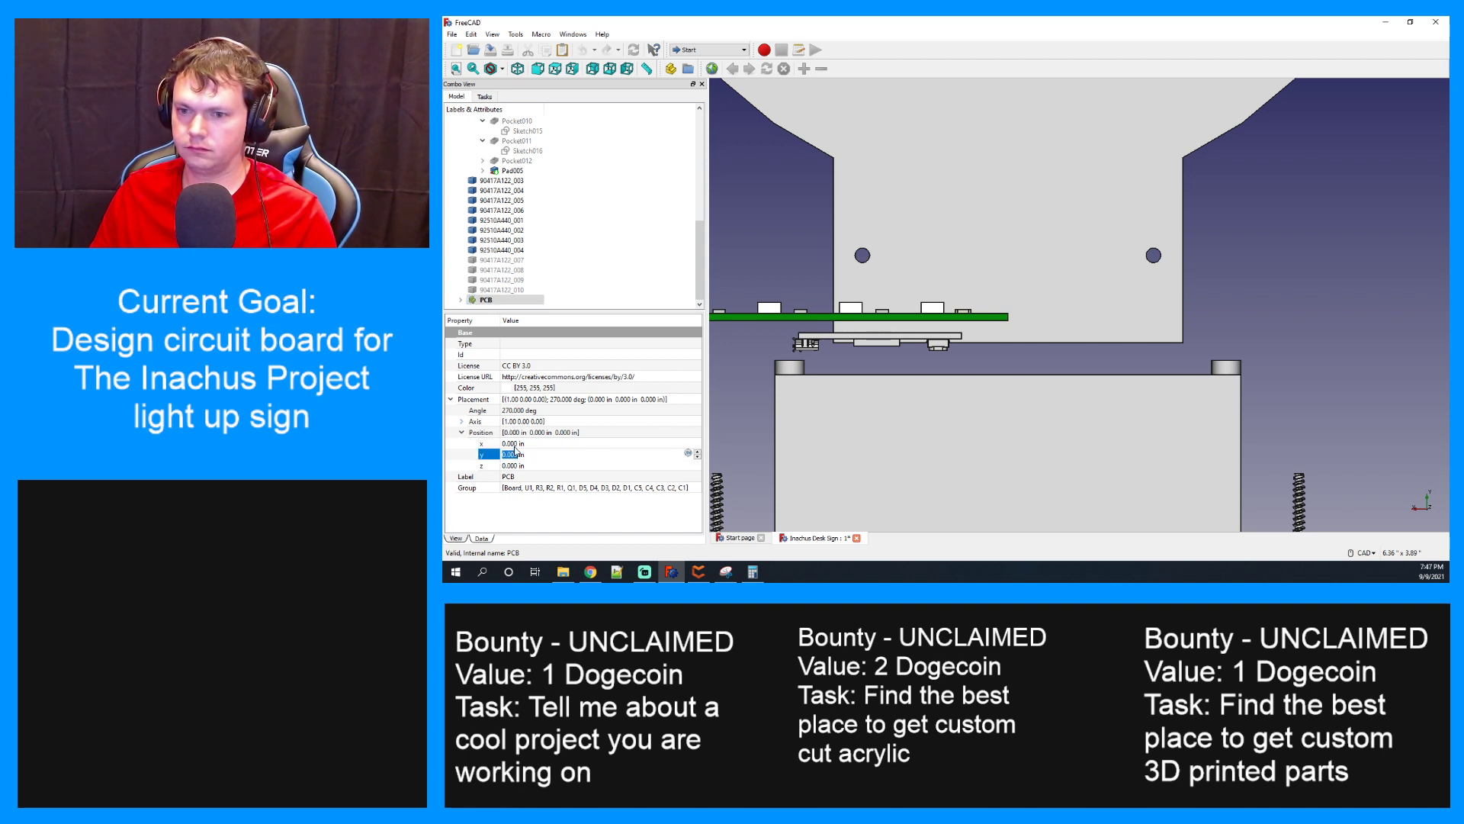
text(-2)
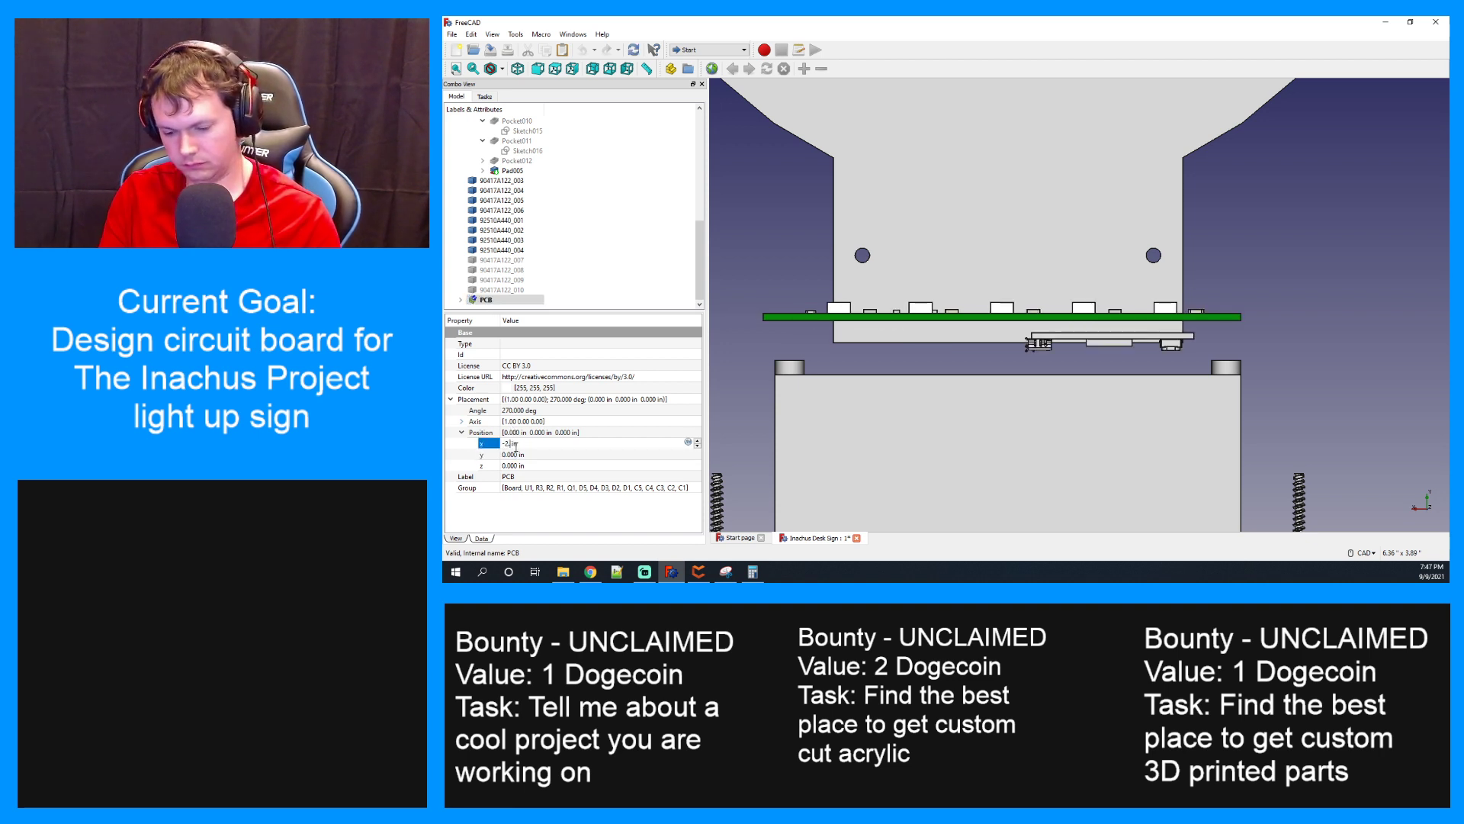
text(.05)
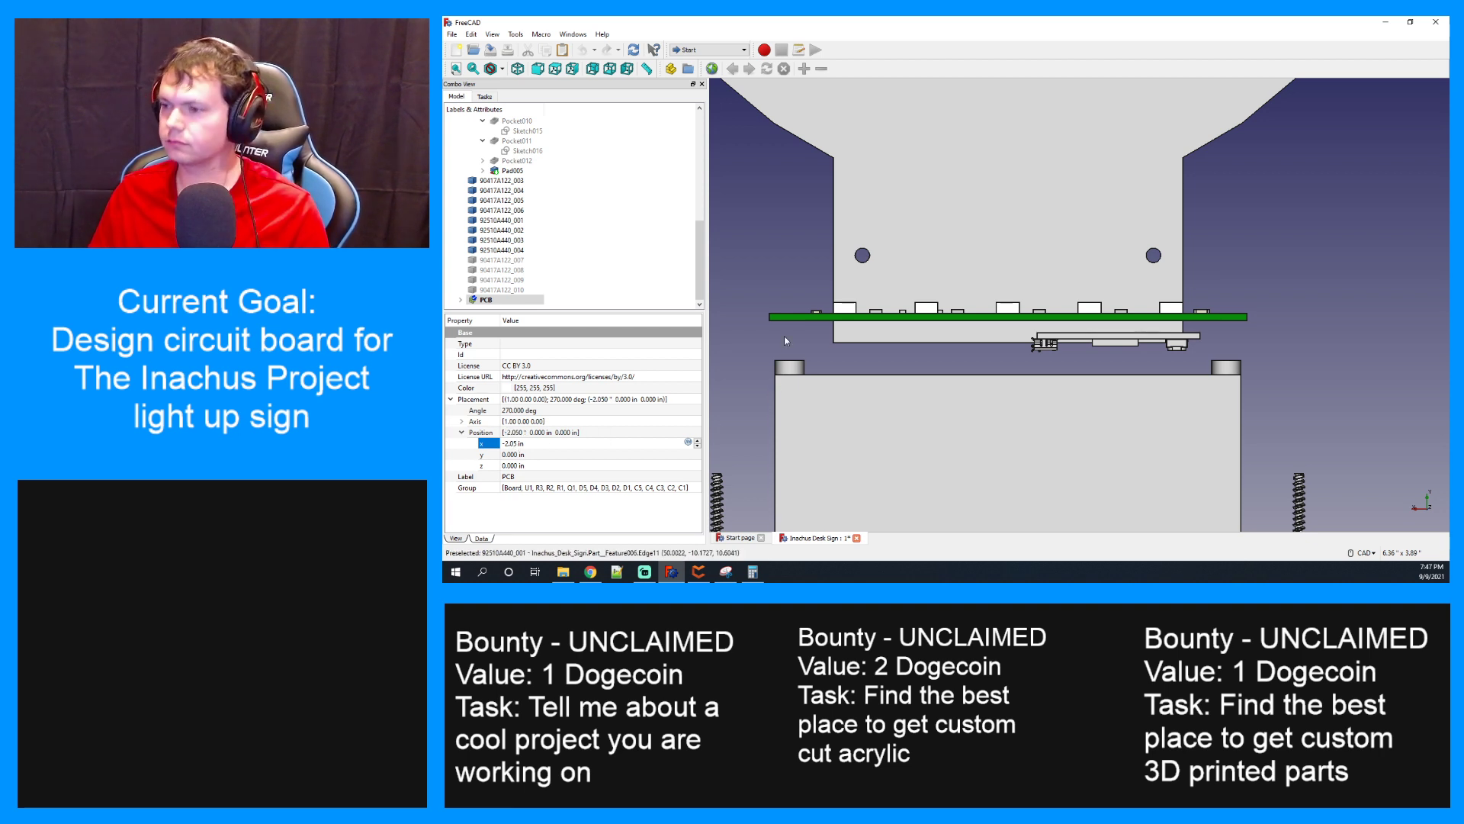
click(768, 248)
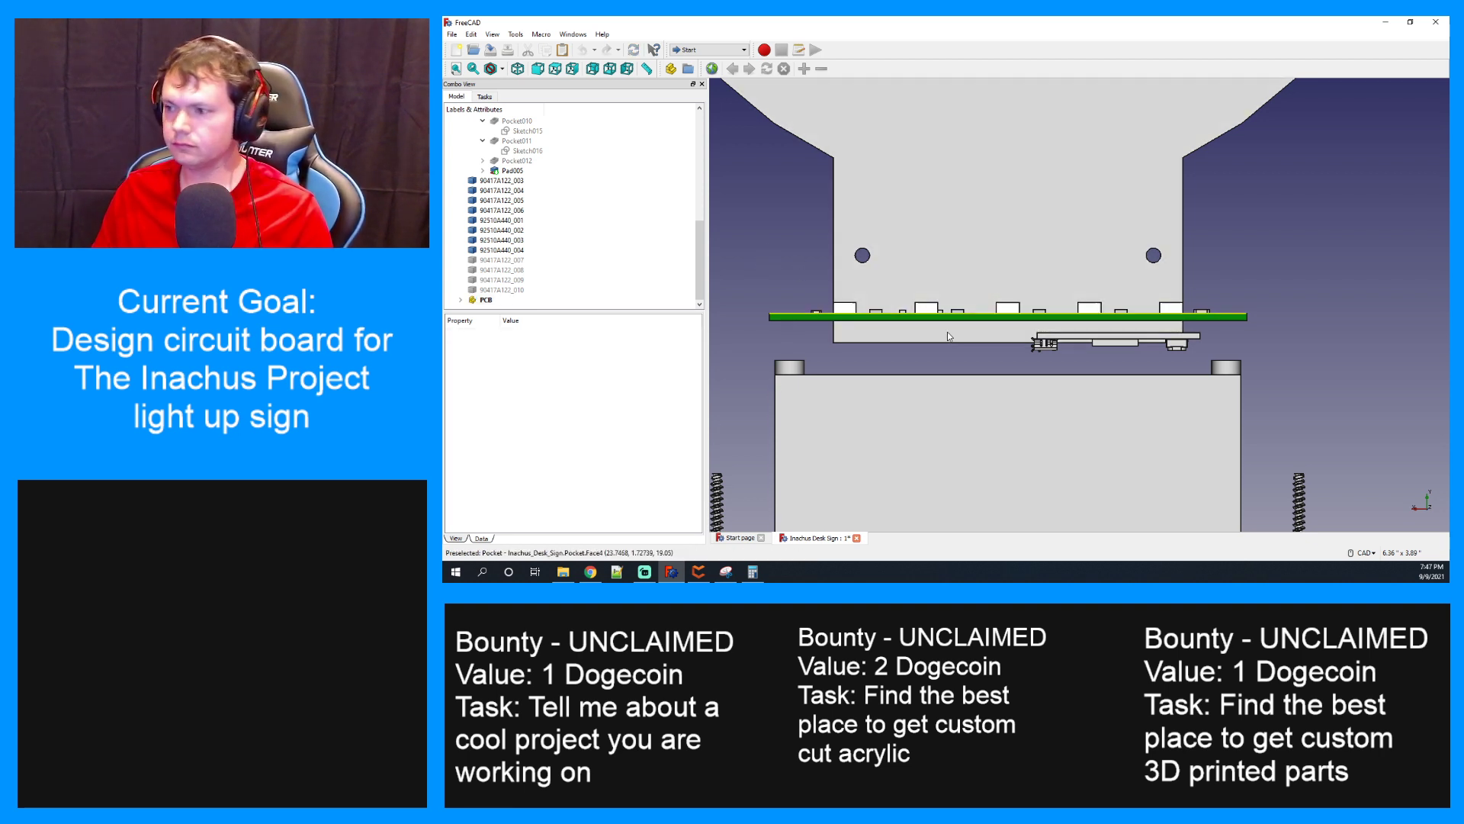
Show the Acrylic part's origin axes and planes as a reference for the PCB's centring
scroll(530, 220, up, 4)
scroll(530, 220, up, 5)
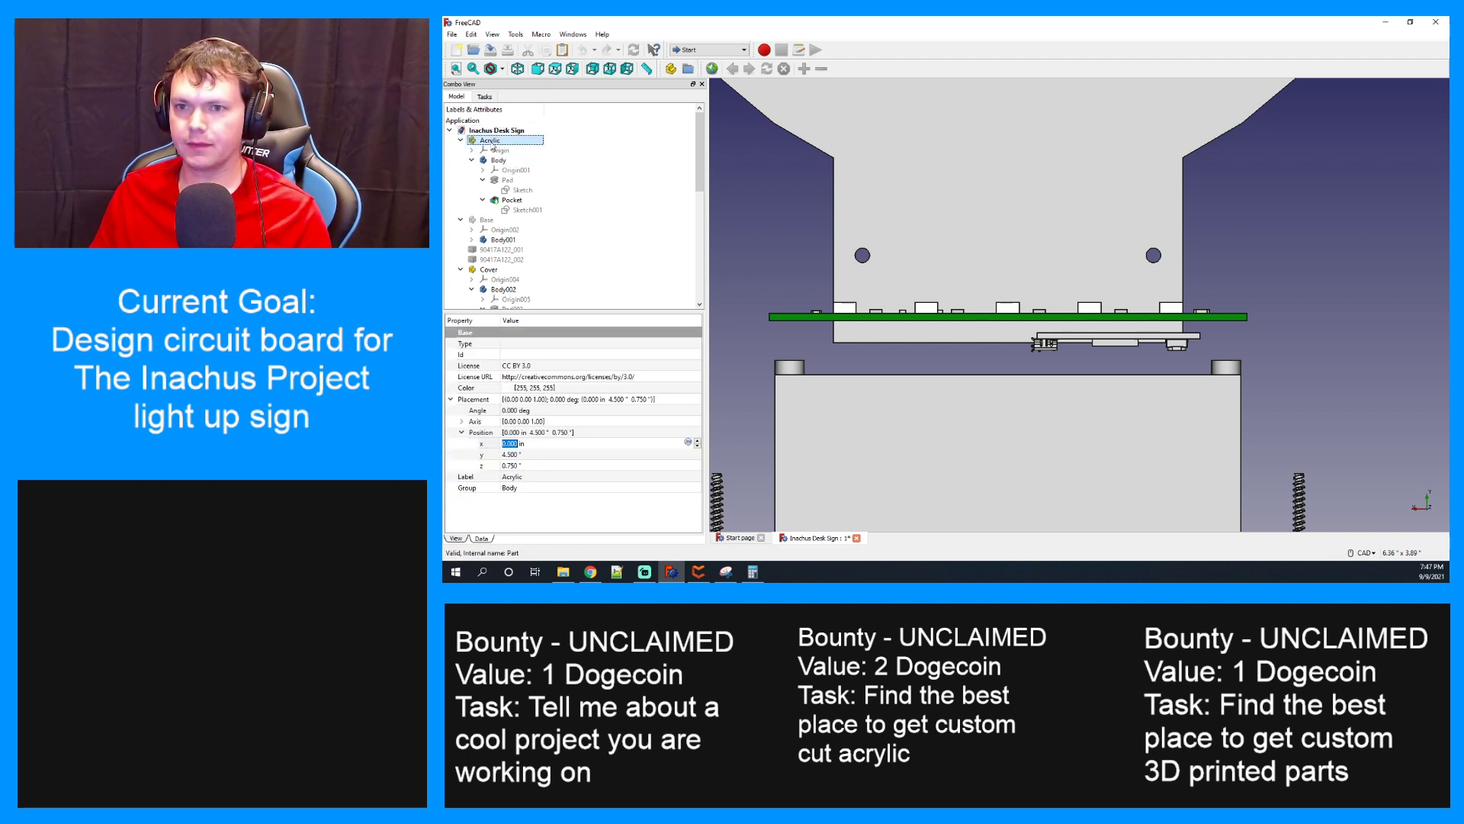
click(472, 150)
click(472, 150)
click(500, 151)
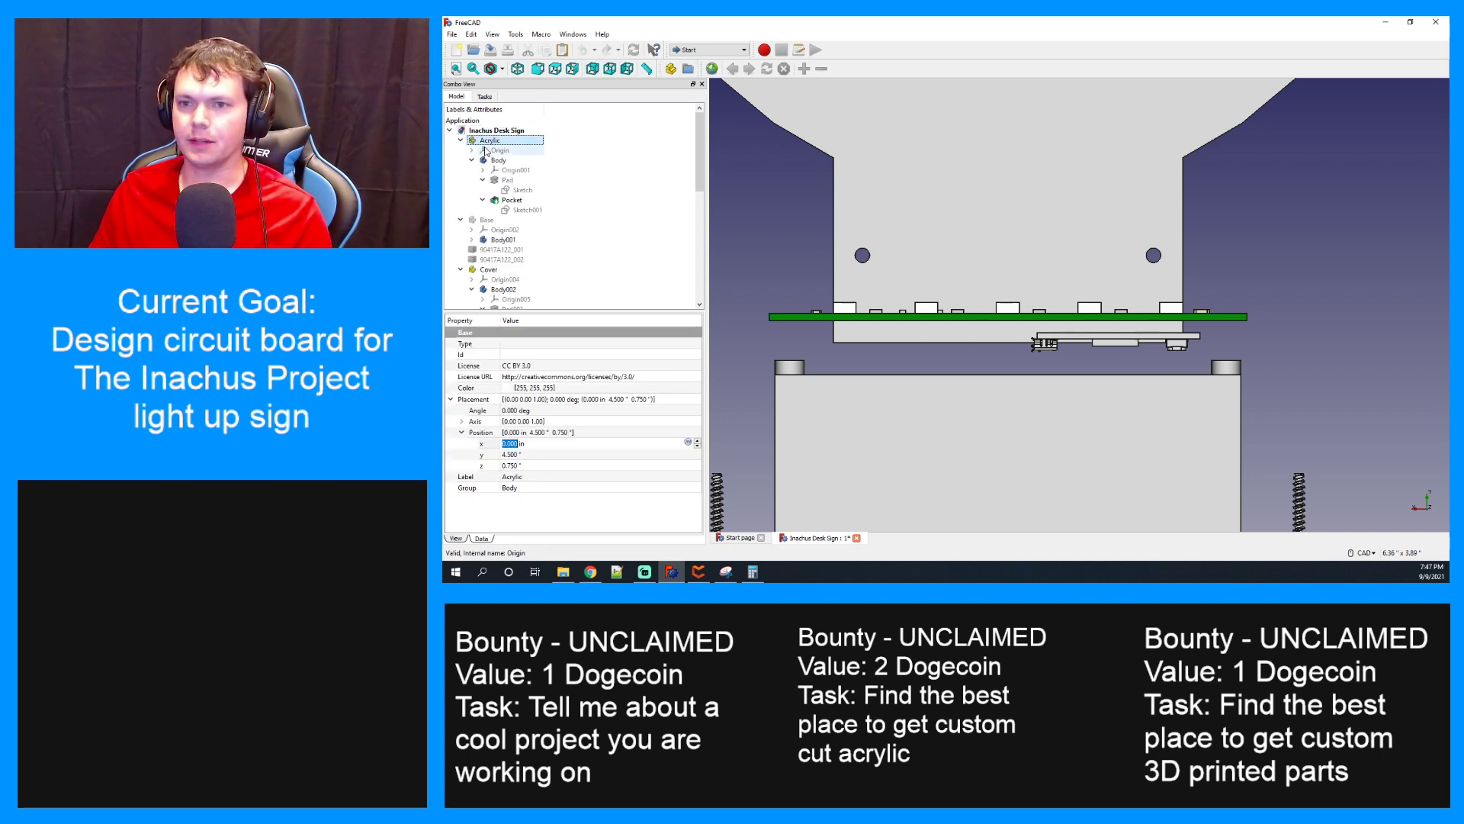
scroll(839, 236, down, 2)
scroll(839, 235, down, 4)
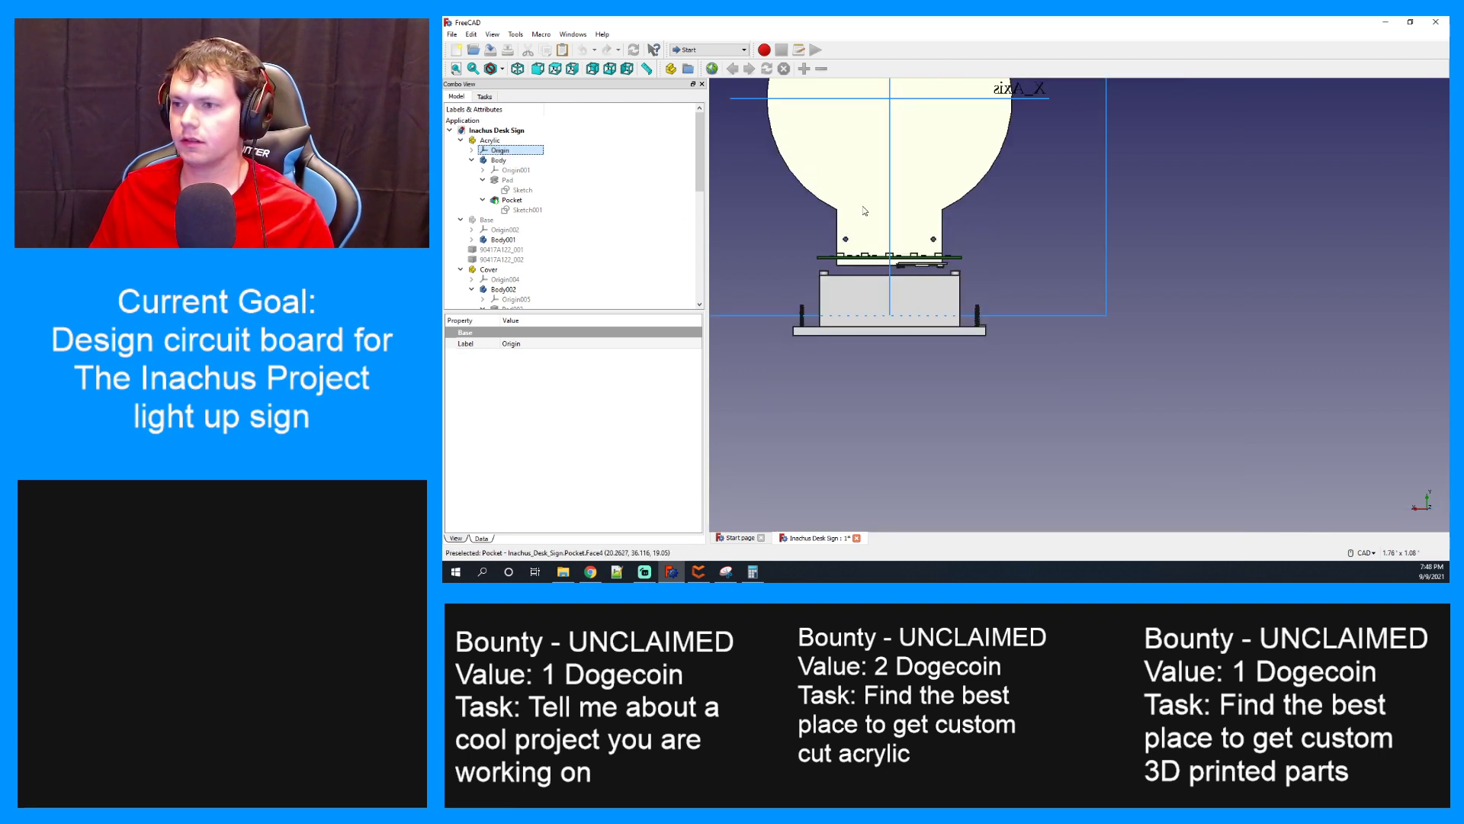
Hide the Acrylic part's origin and check the PCB's centring against the acrylic tab and the cover
middle_drag(862, 211, 888, 306)
key(space)
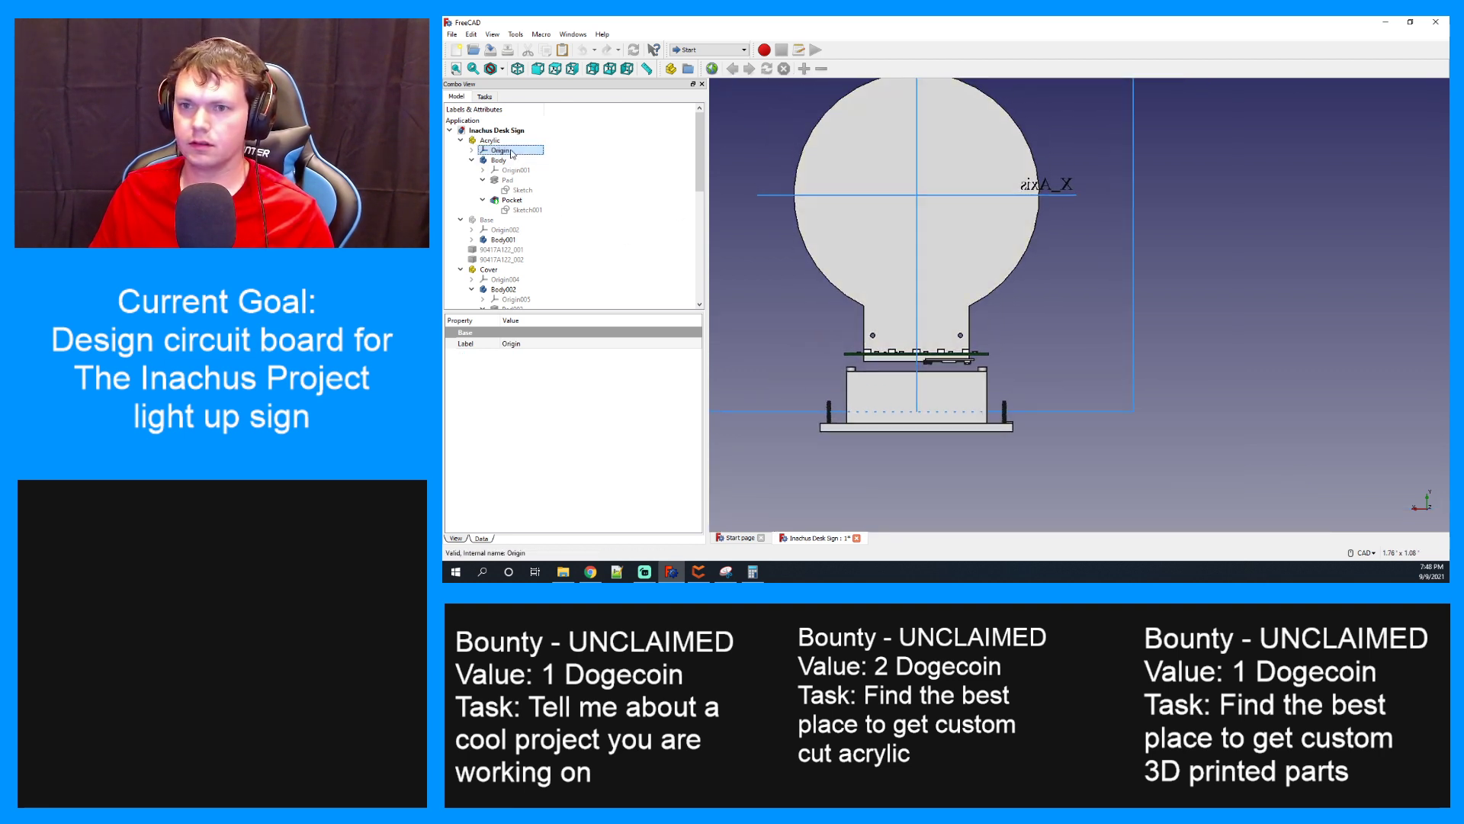
scroll(933, 379, up, 6)
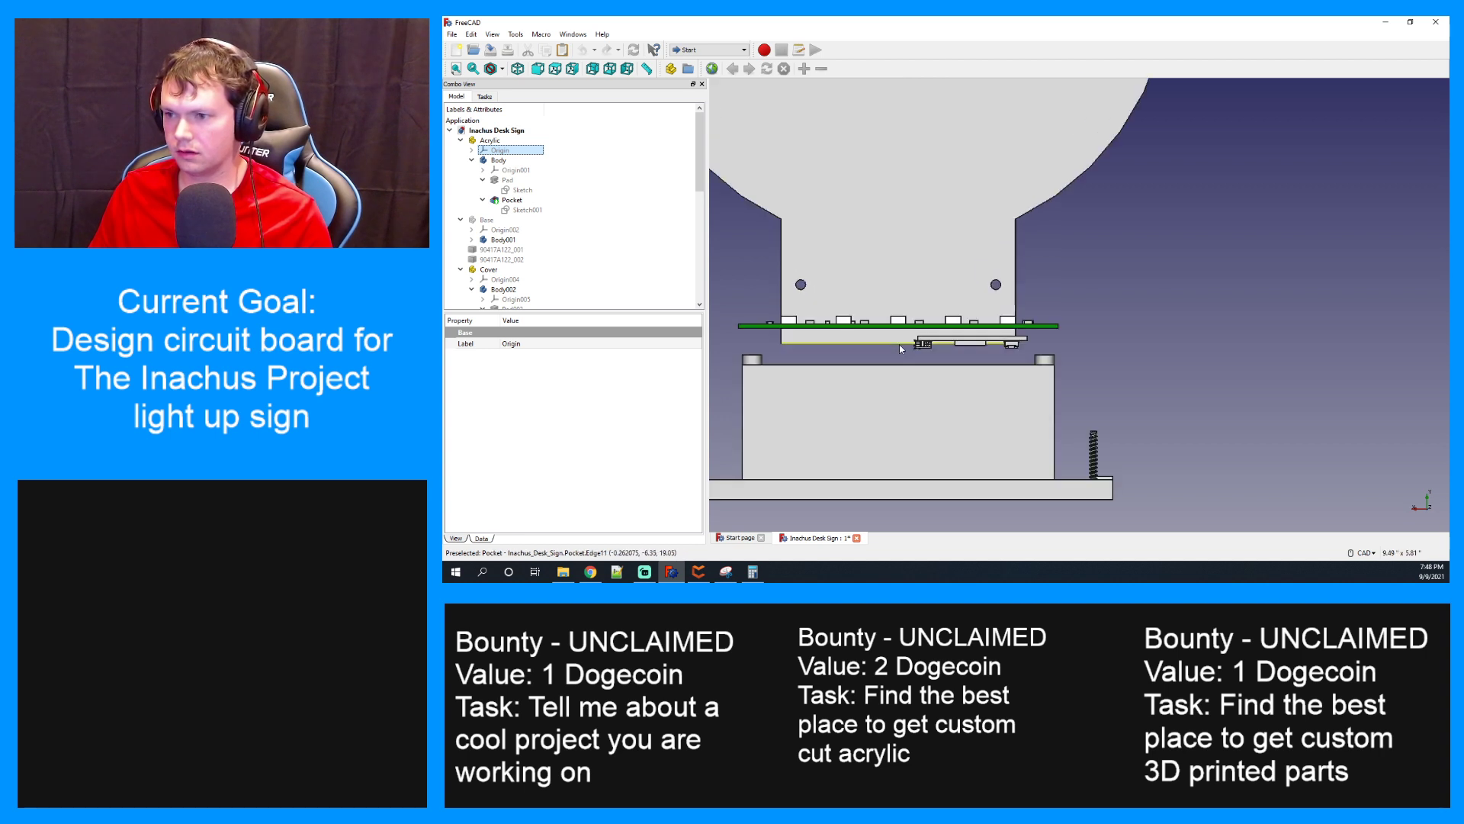
middle_drag(853, 338, 953, 344)
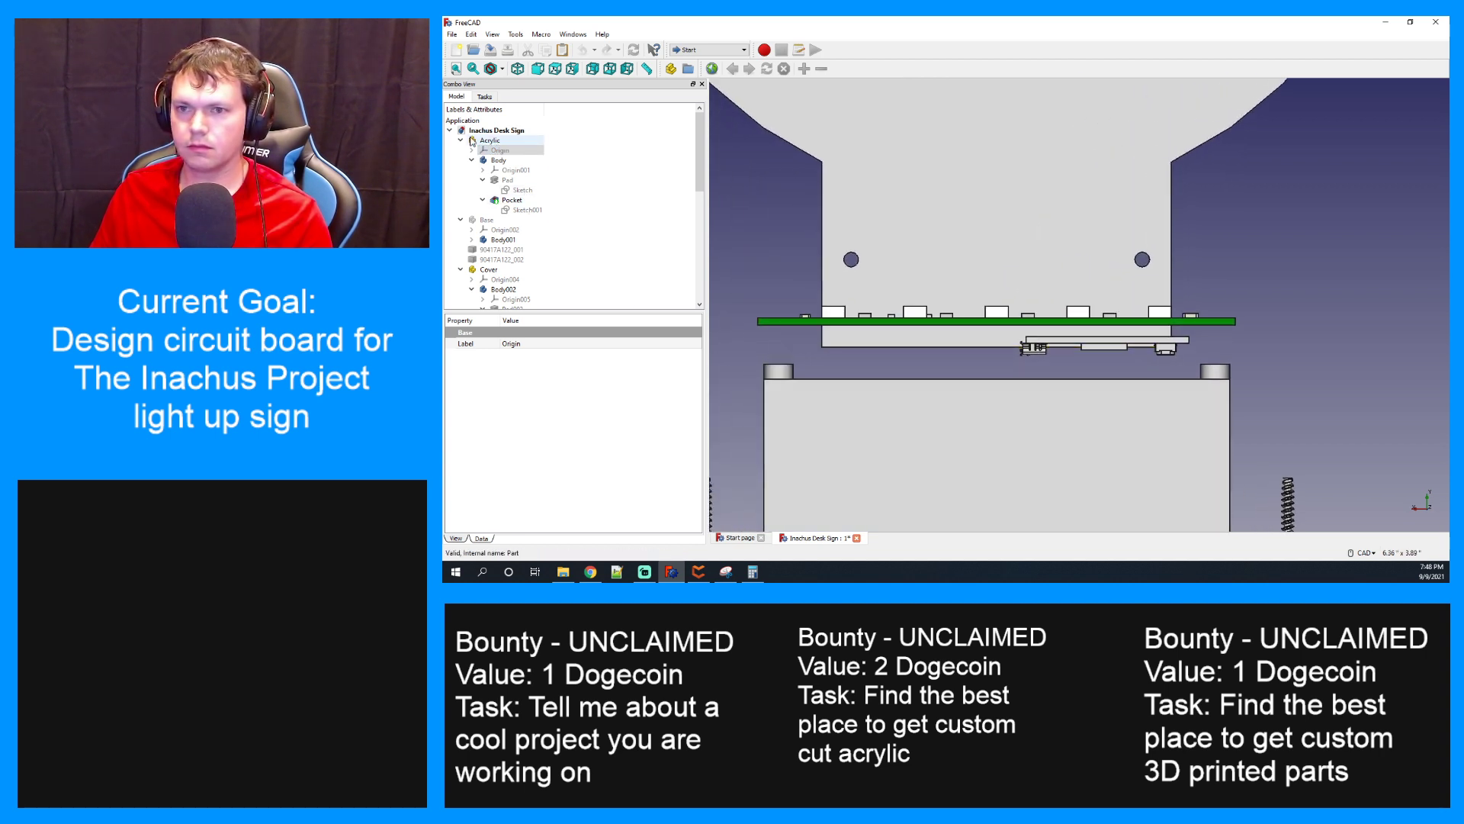
Select the PCB and examine its offset from the acrylic and cover in angled, top and side views
scroll(483, 195, down, 8)
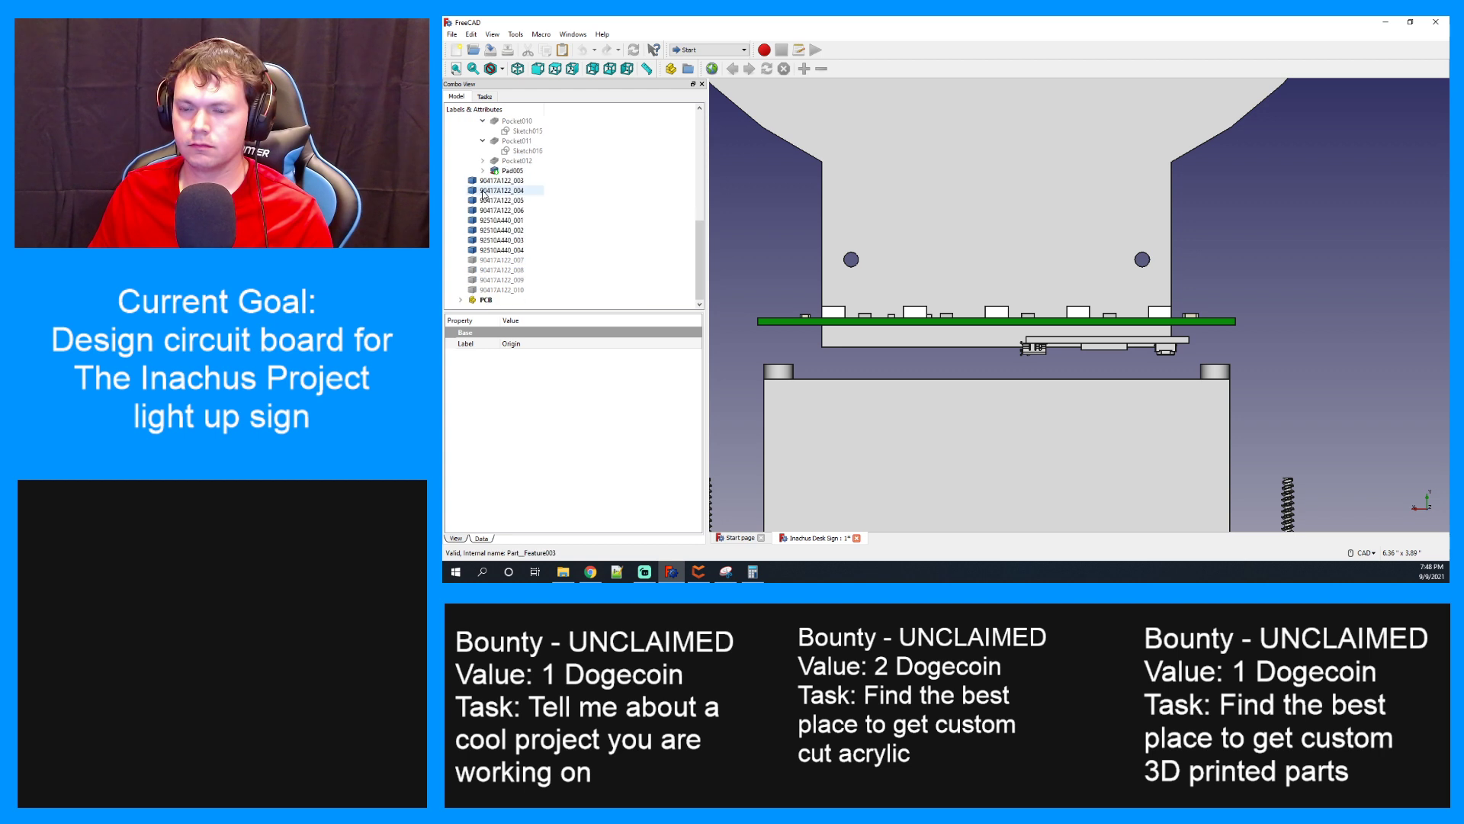
click(487, 299)
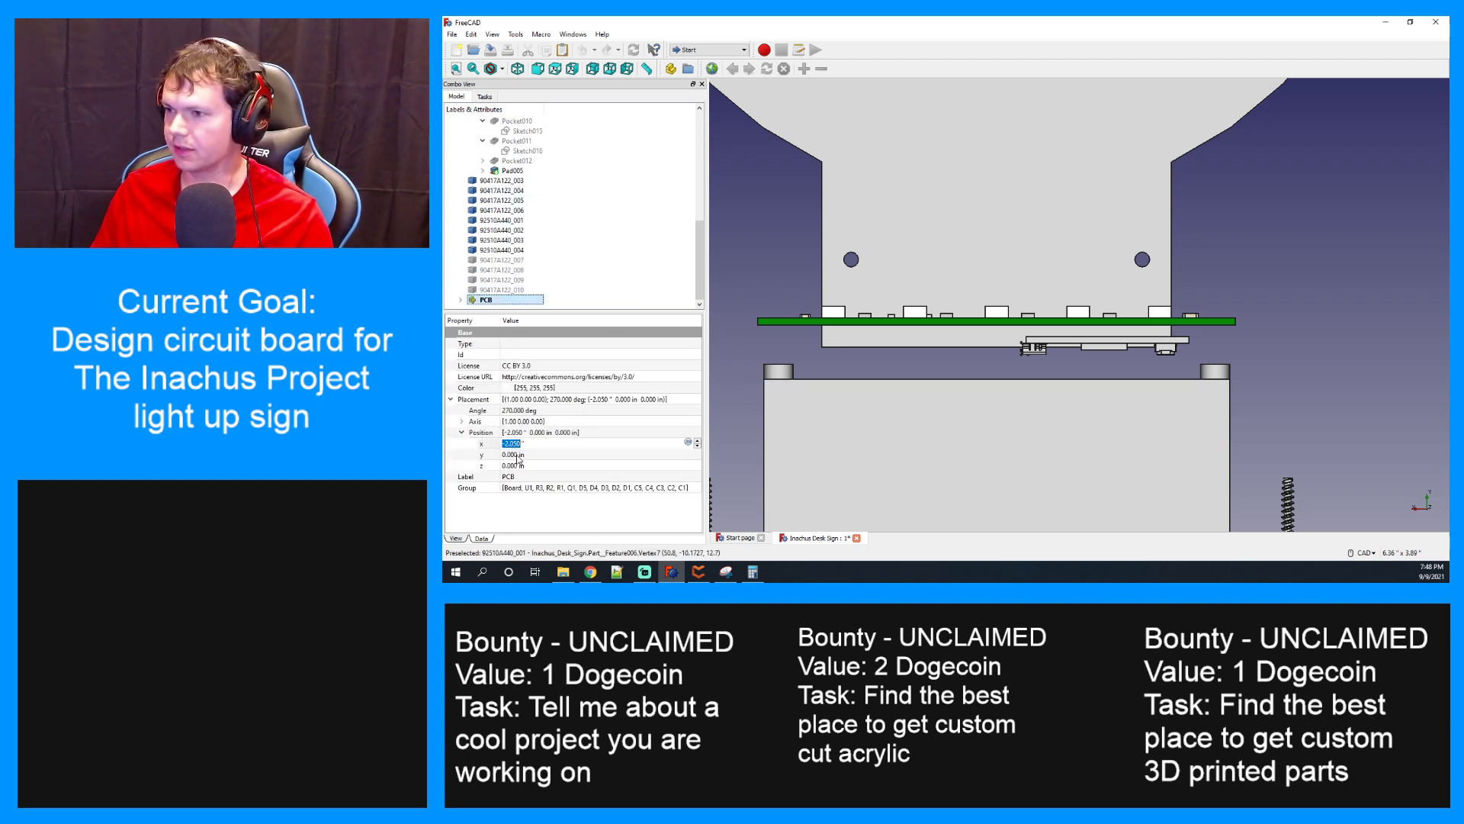
middle_drag(776, 420, 1064, 389)
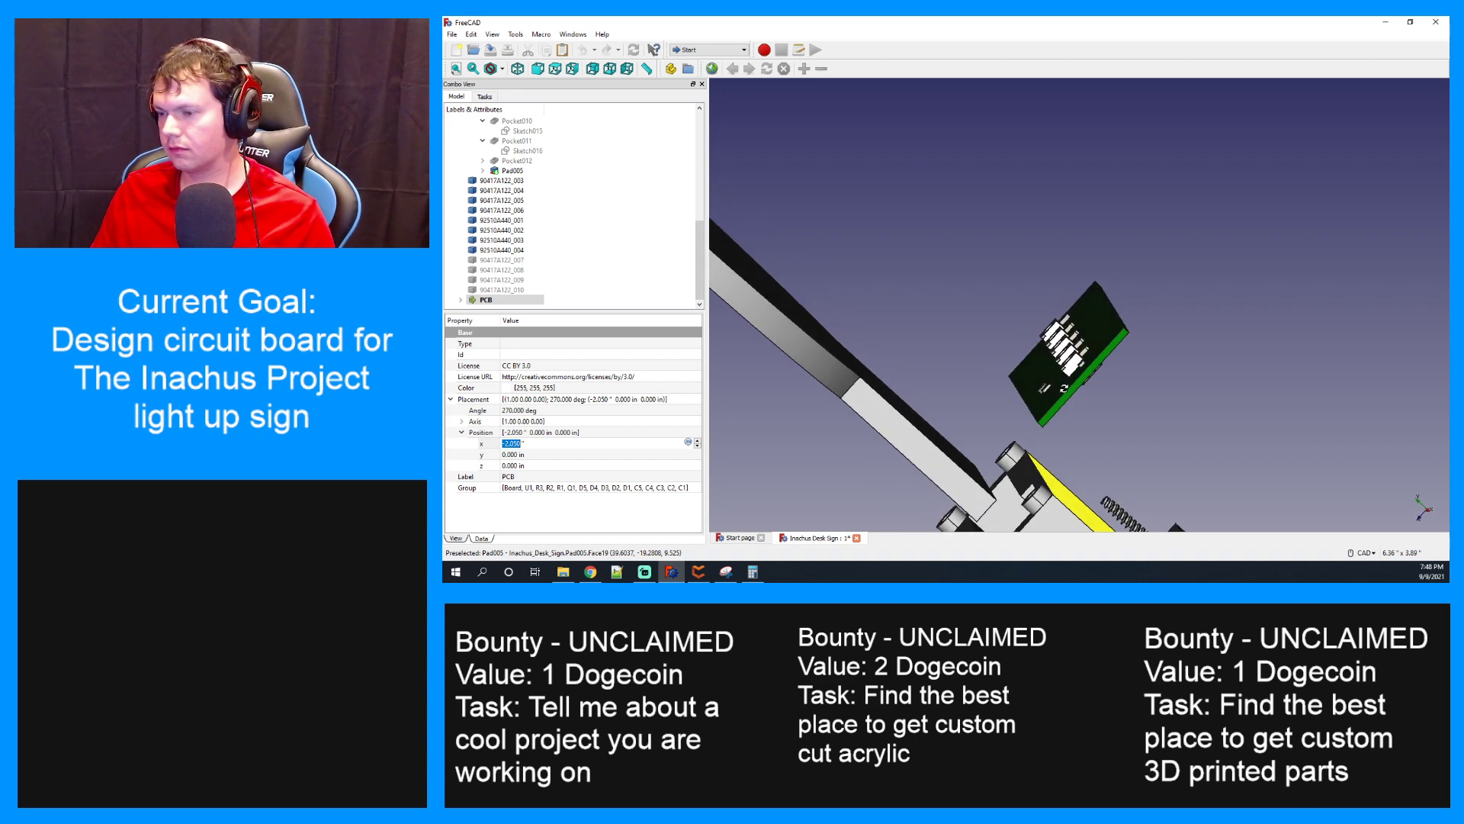
scroll(1064, 389, down, 2)
middle_drag(1225, 453, 1109, 375)
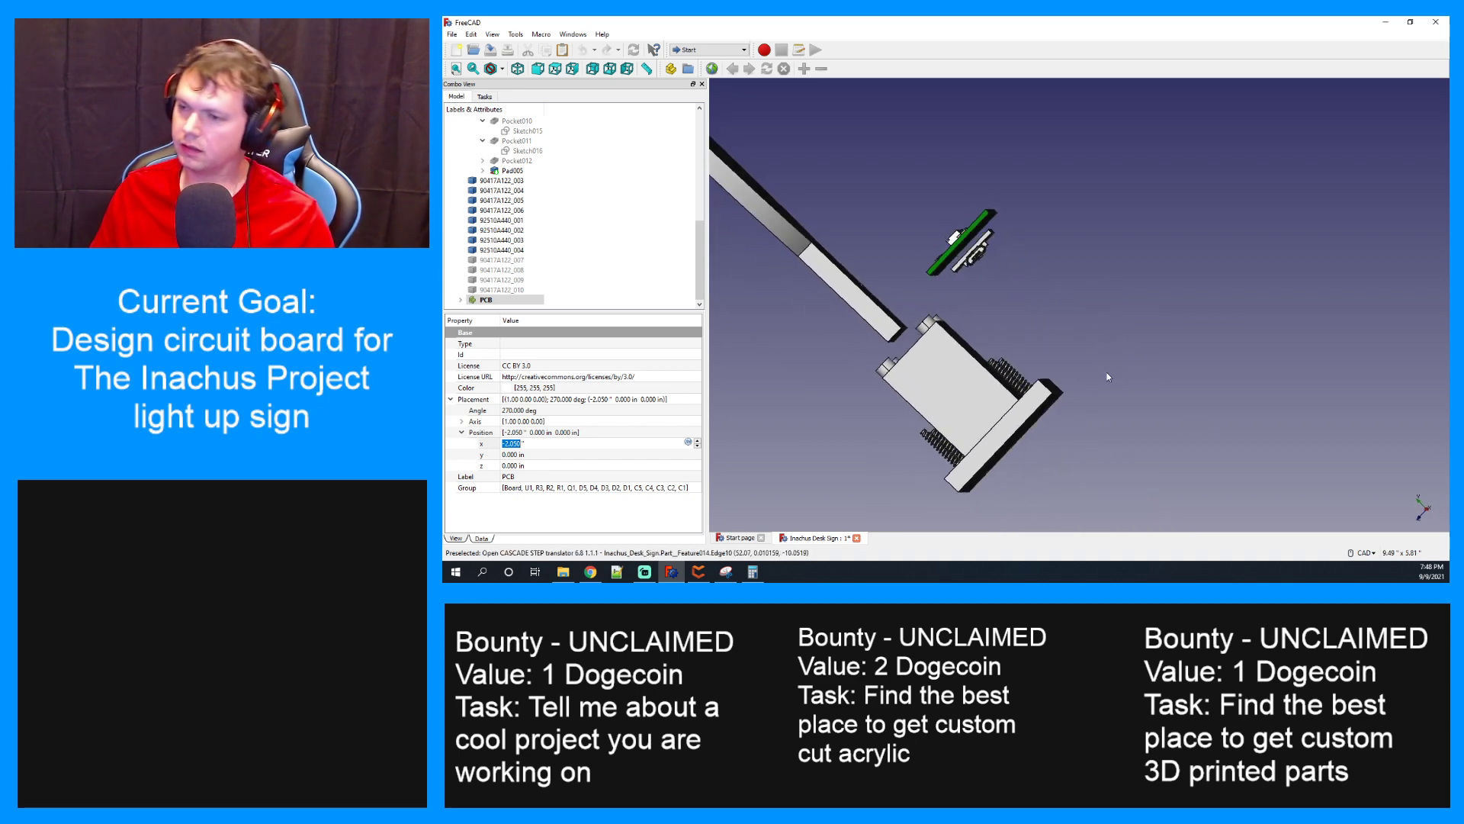
key(2)
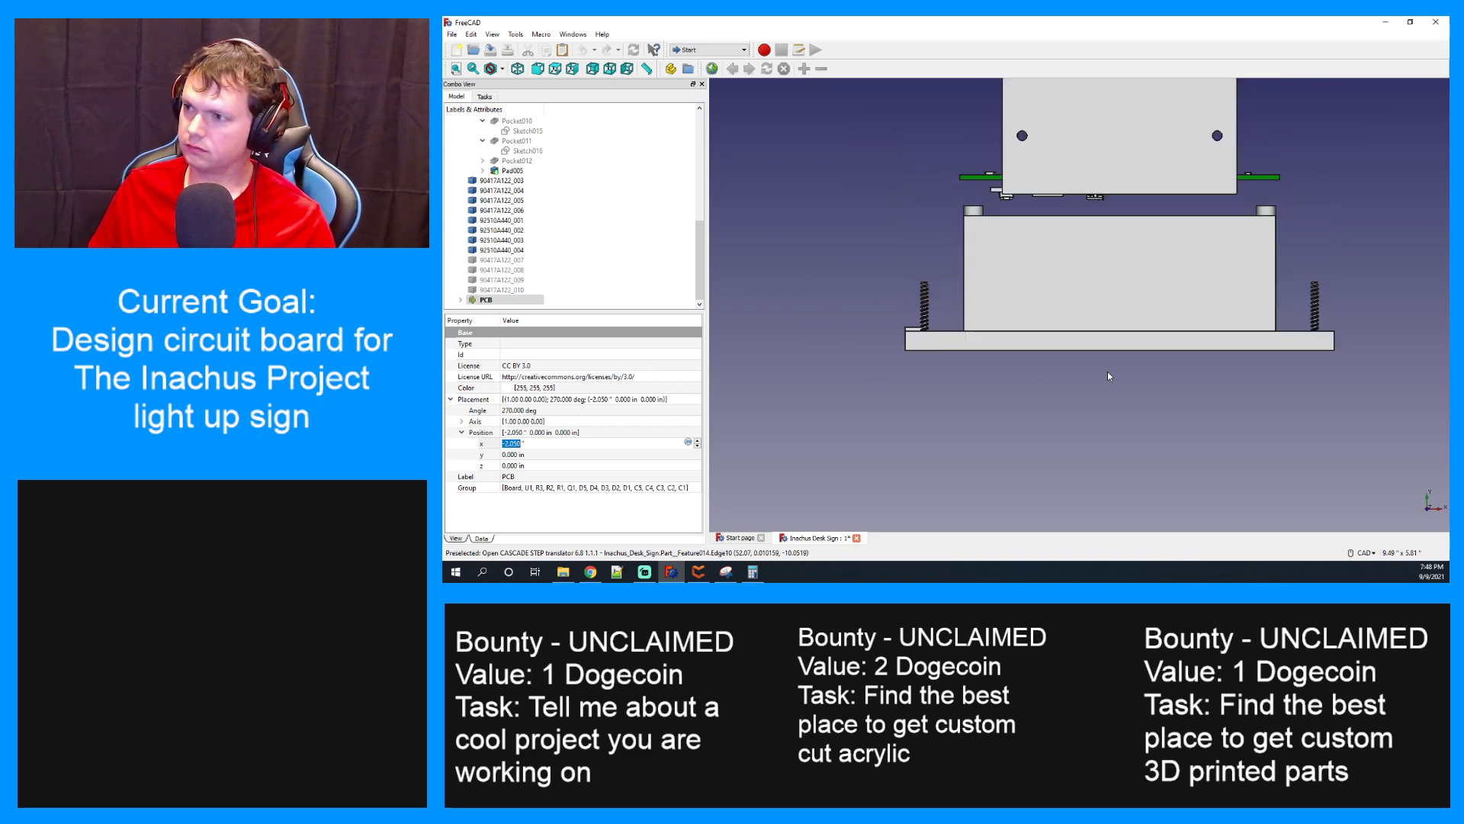
key(3)
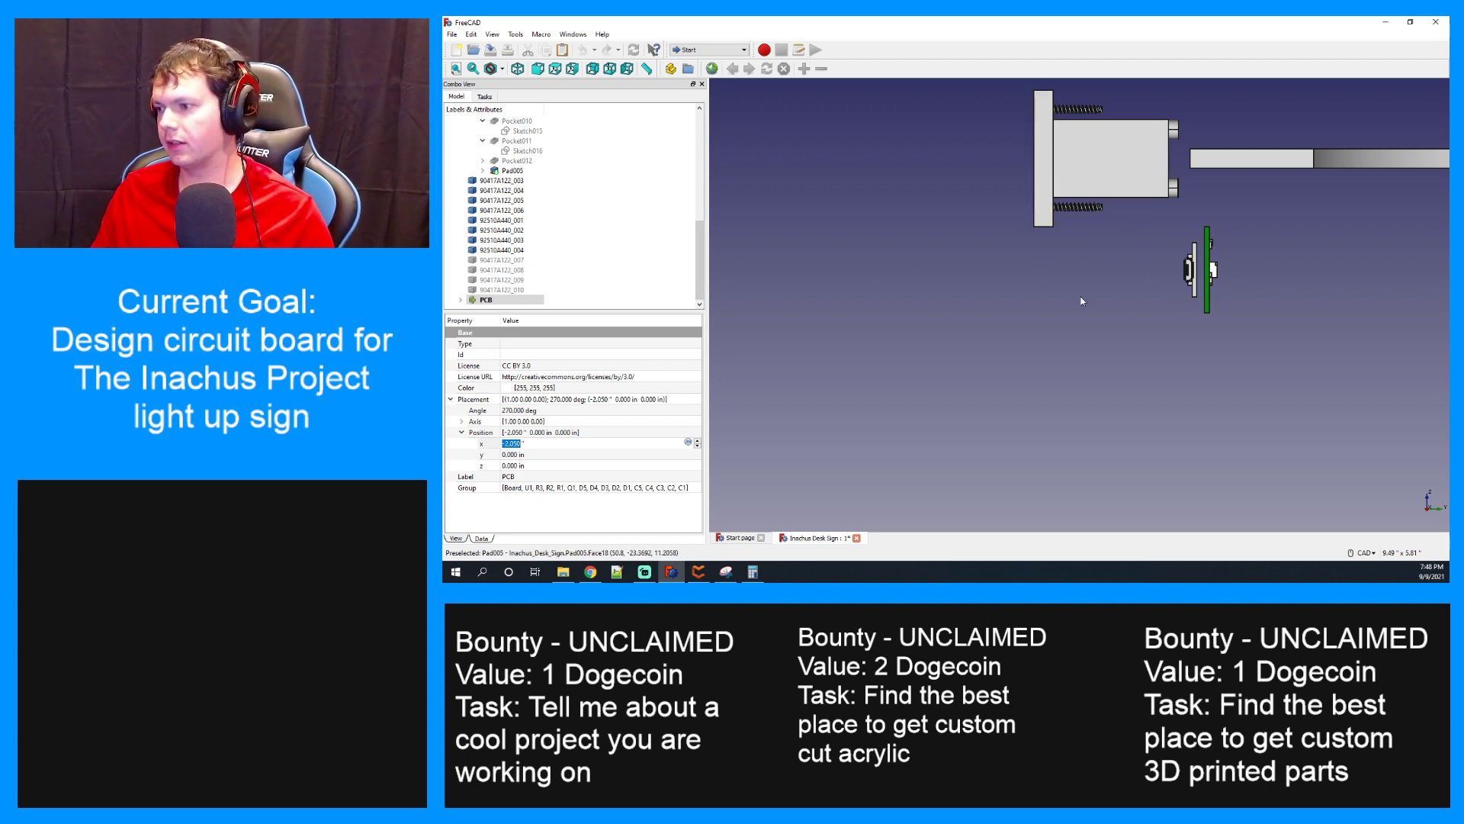
Try shifting the PCB along z with placement positions of 0.875 in and 1.25 in
click(509, 465)
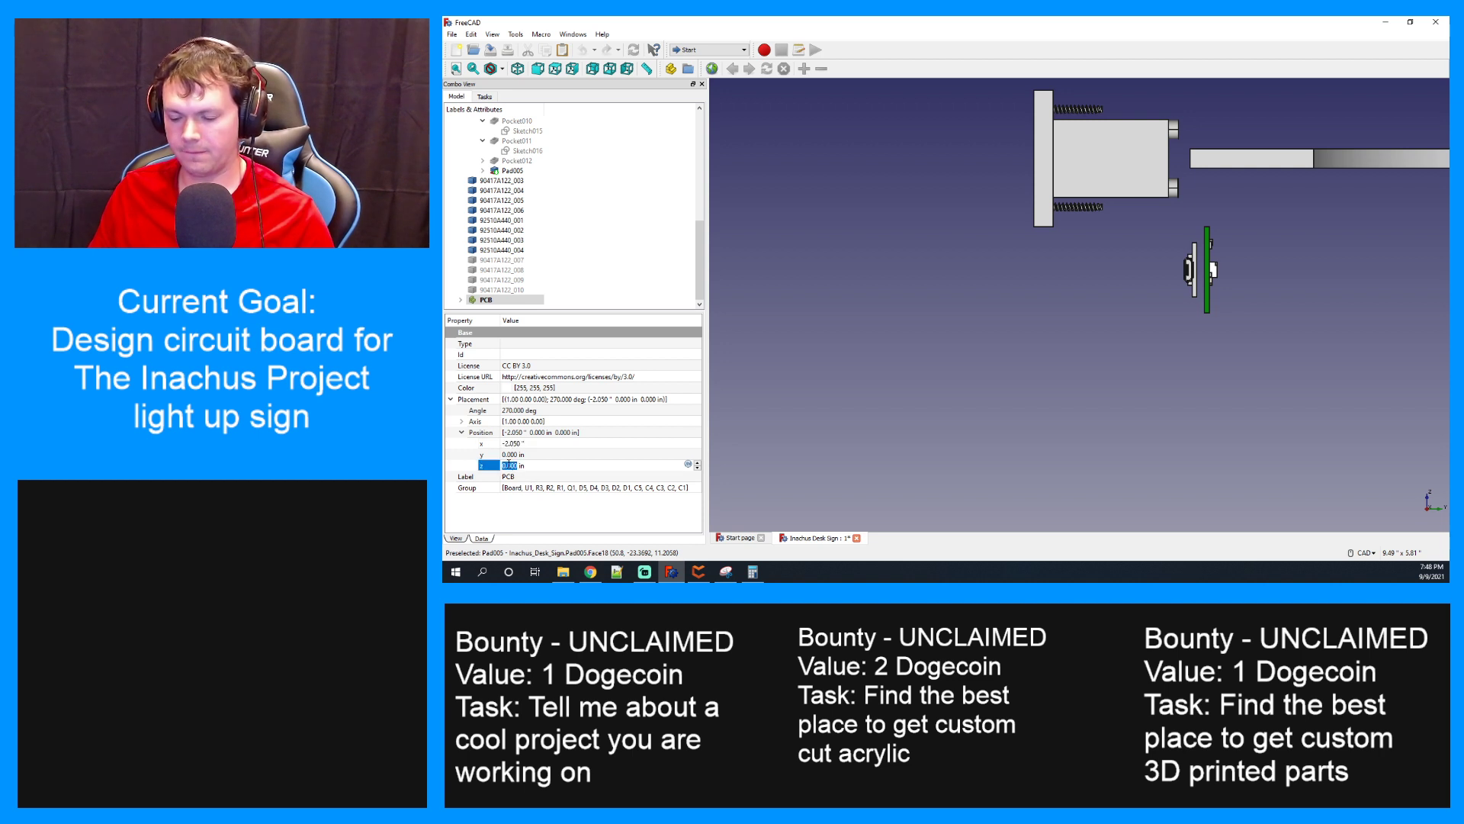
text(0.375)
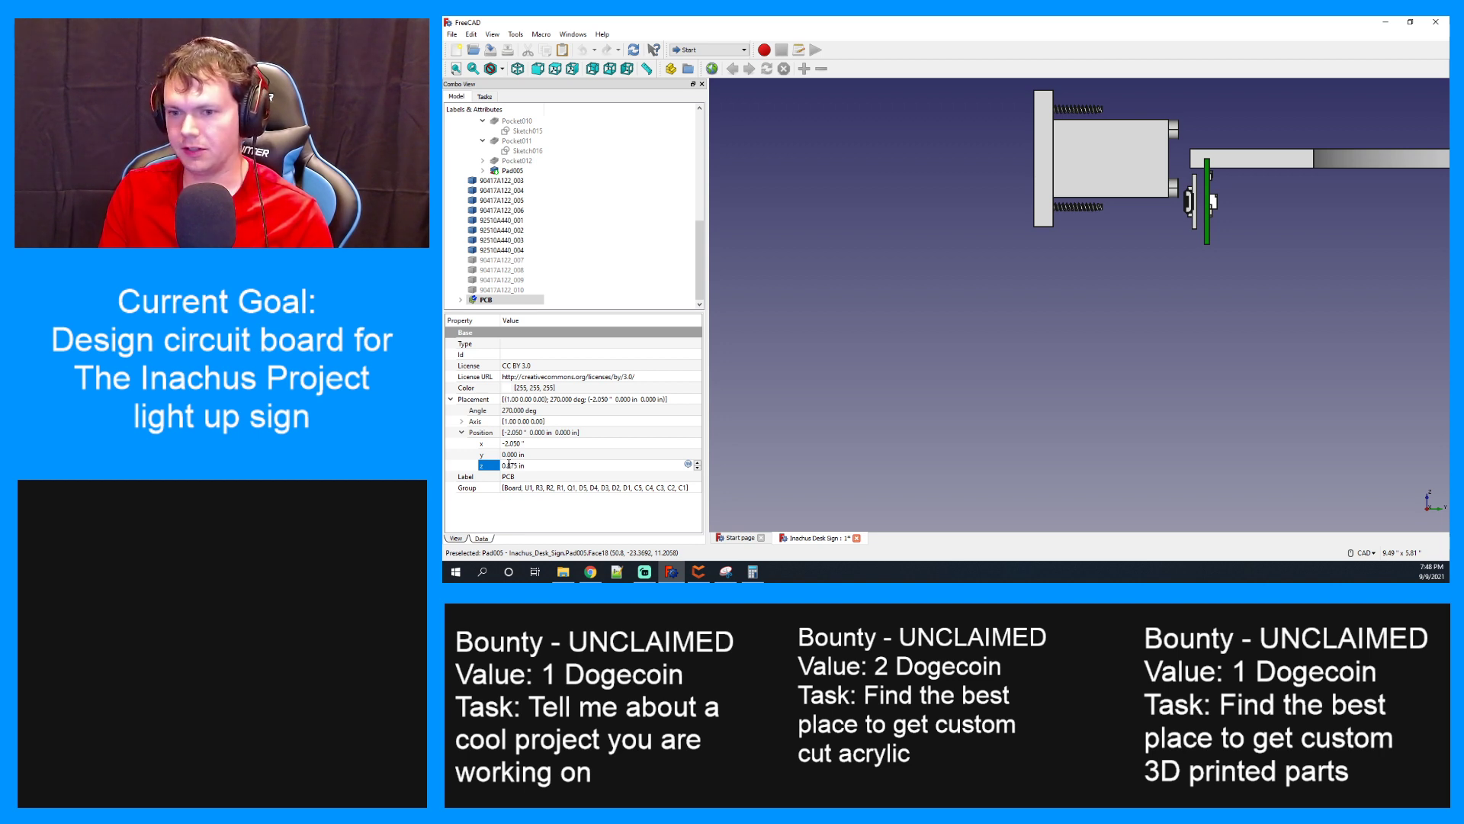
text(8)
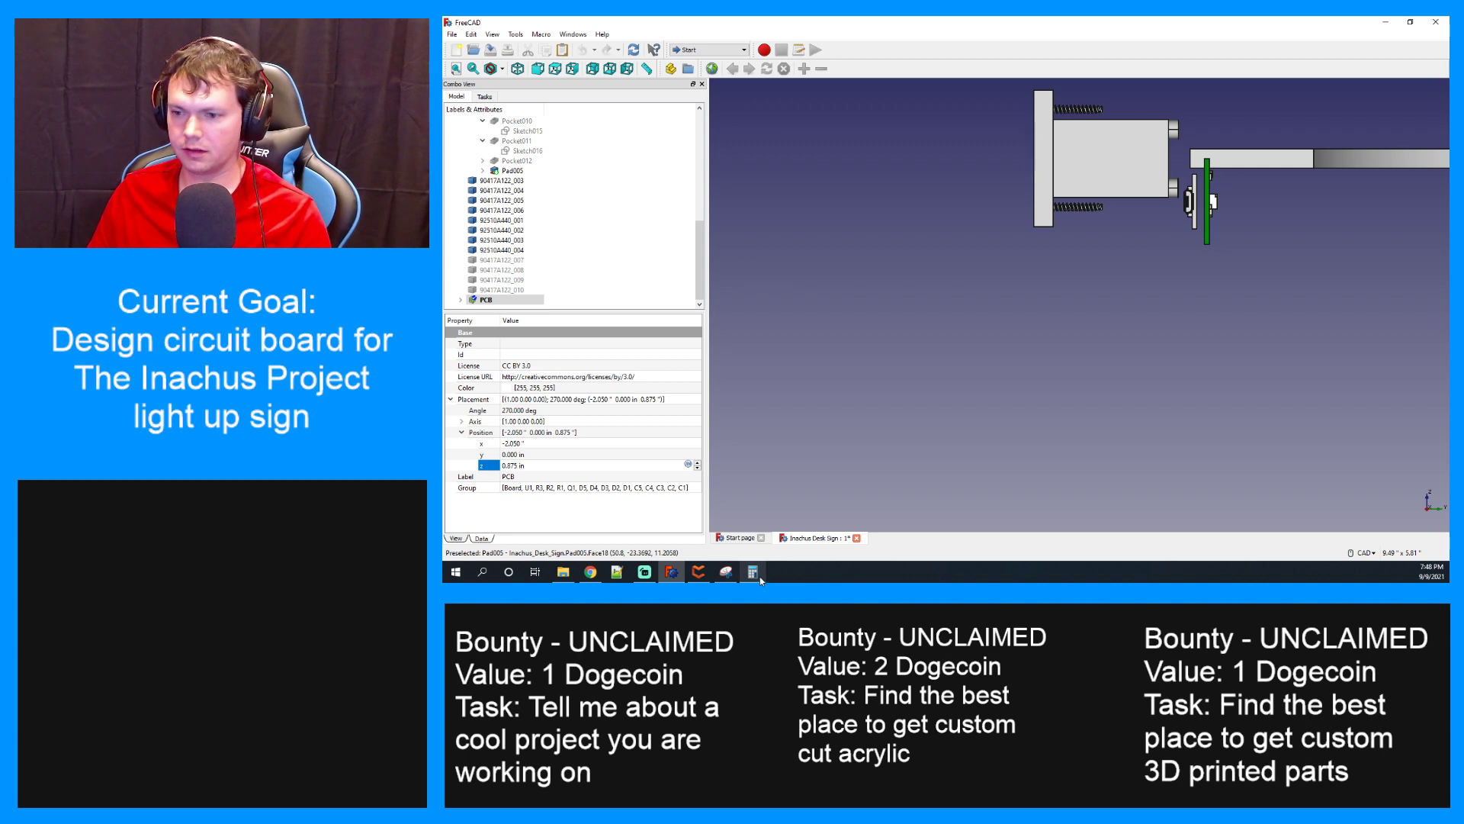
click(759, 575)
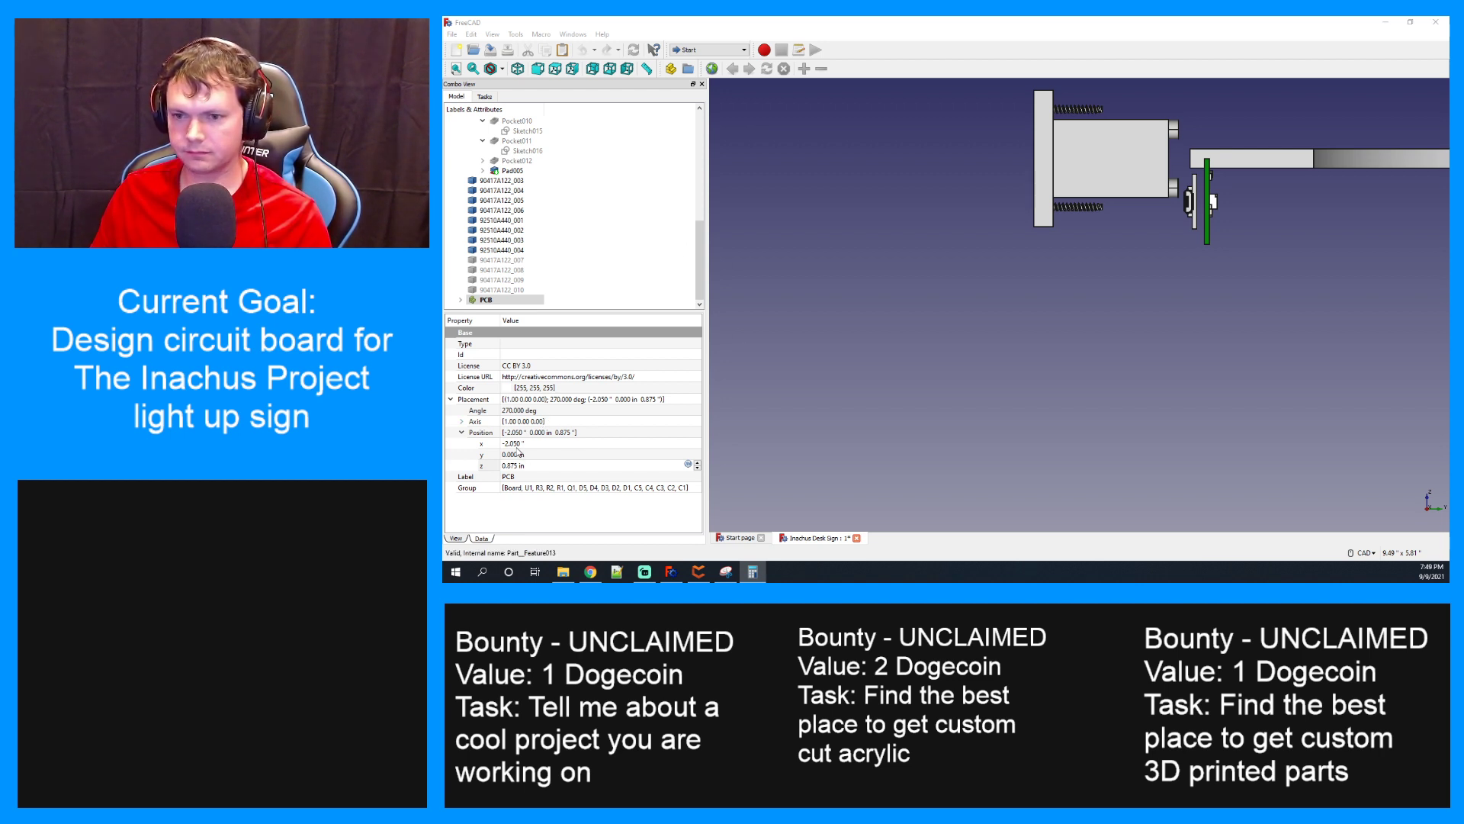
click(509, 465)
triple_click(509, 465)
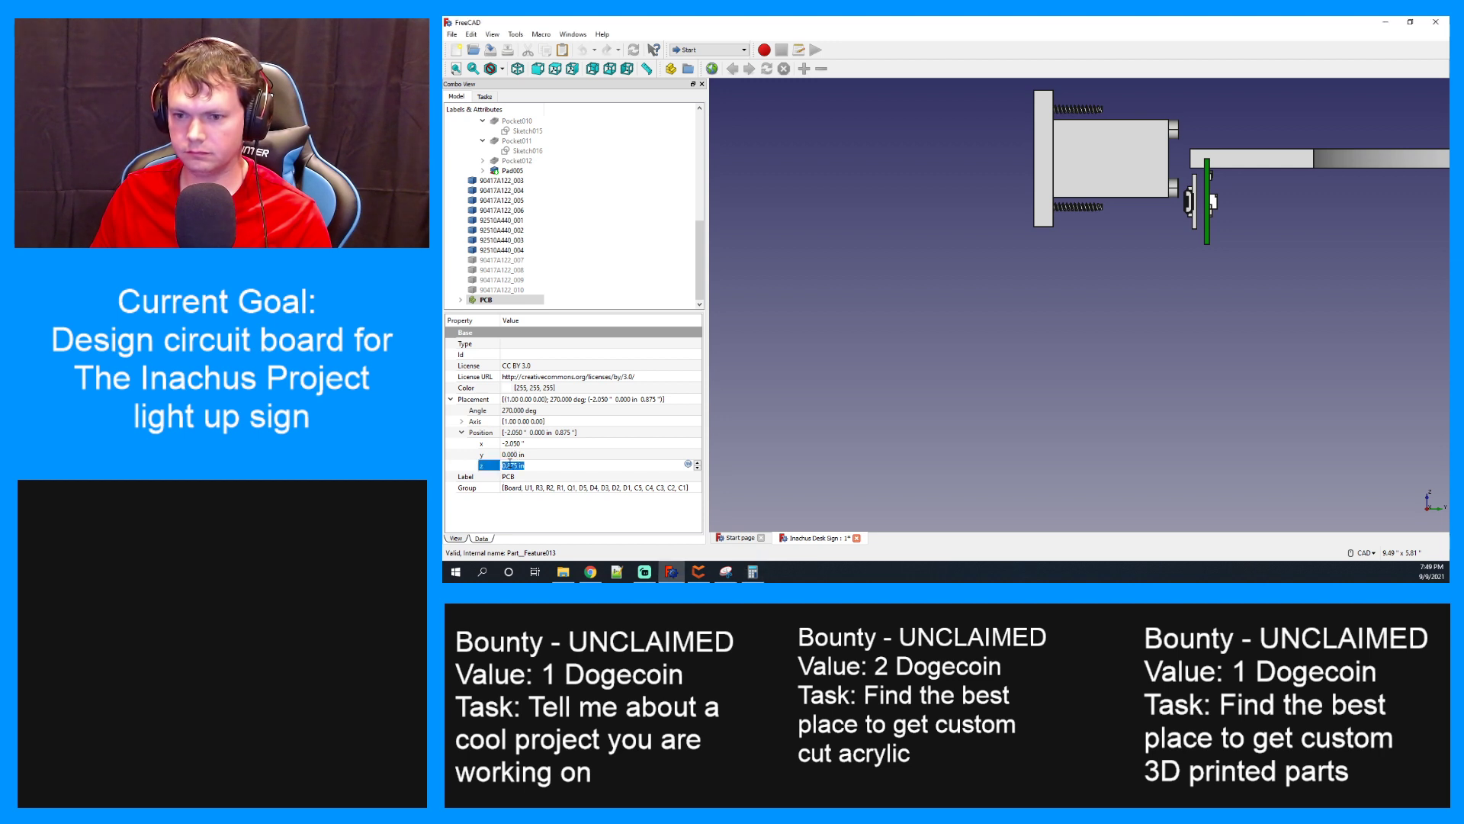
text(1.25)
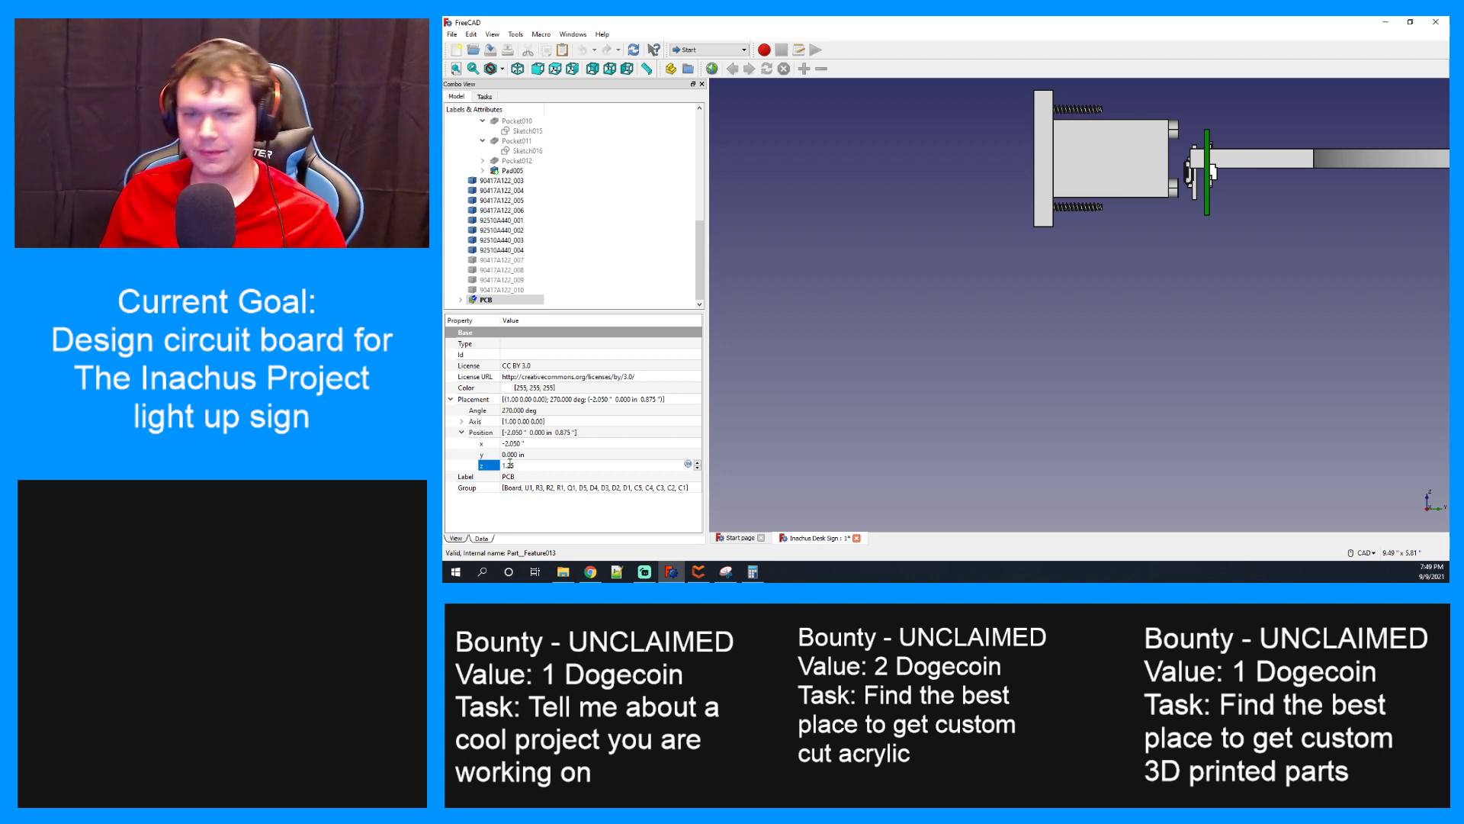
key(Return)
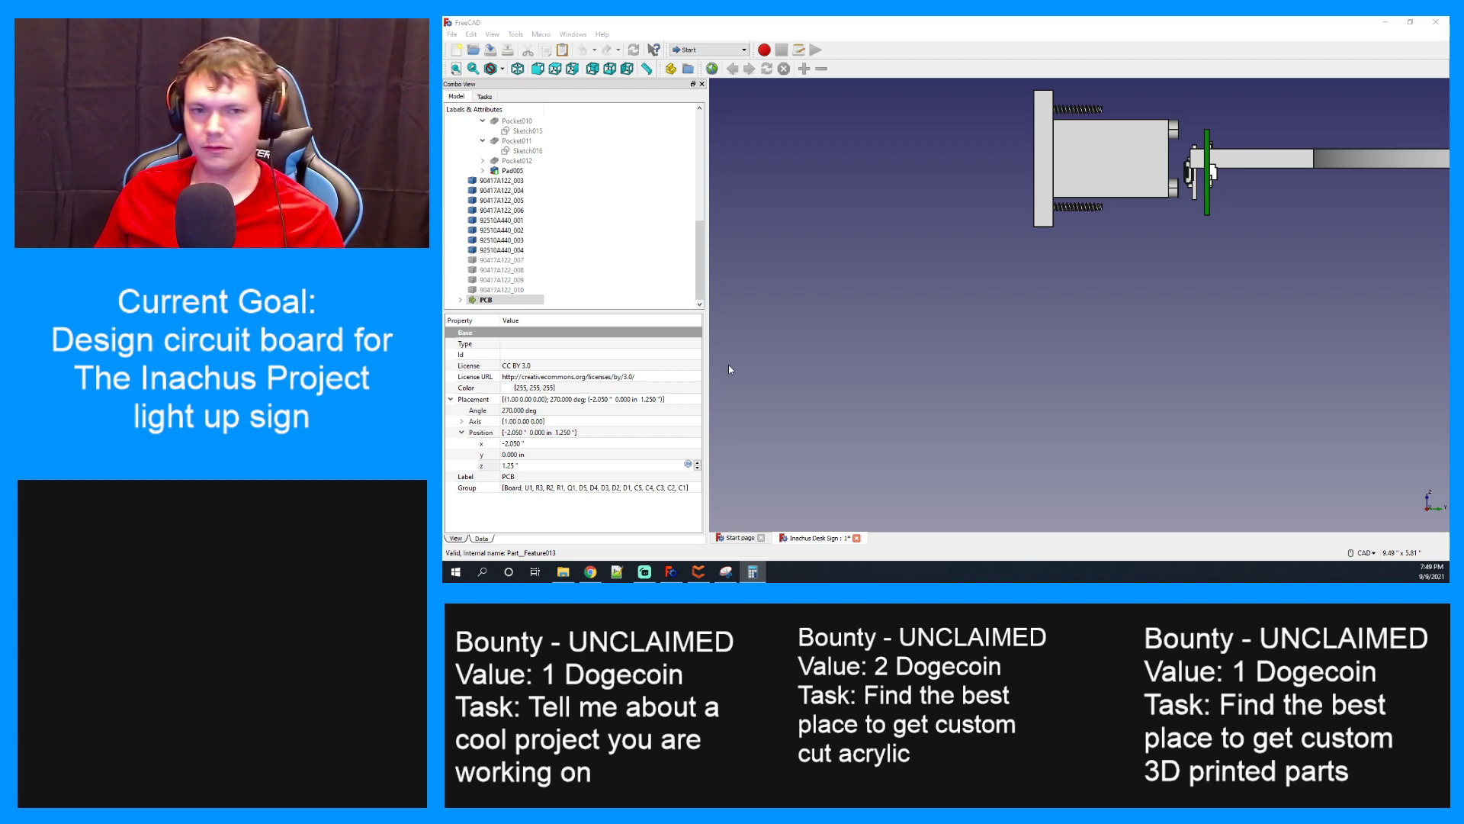
Set the z position in the PCB's placement to 1.425 in
click(509, 466)
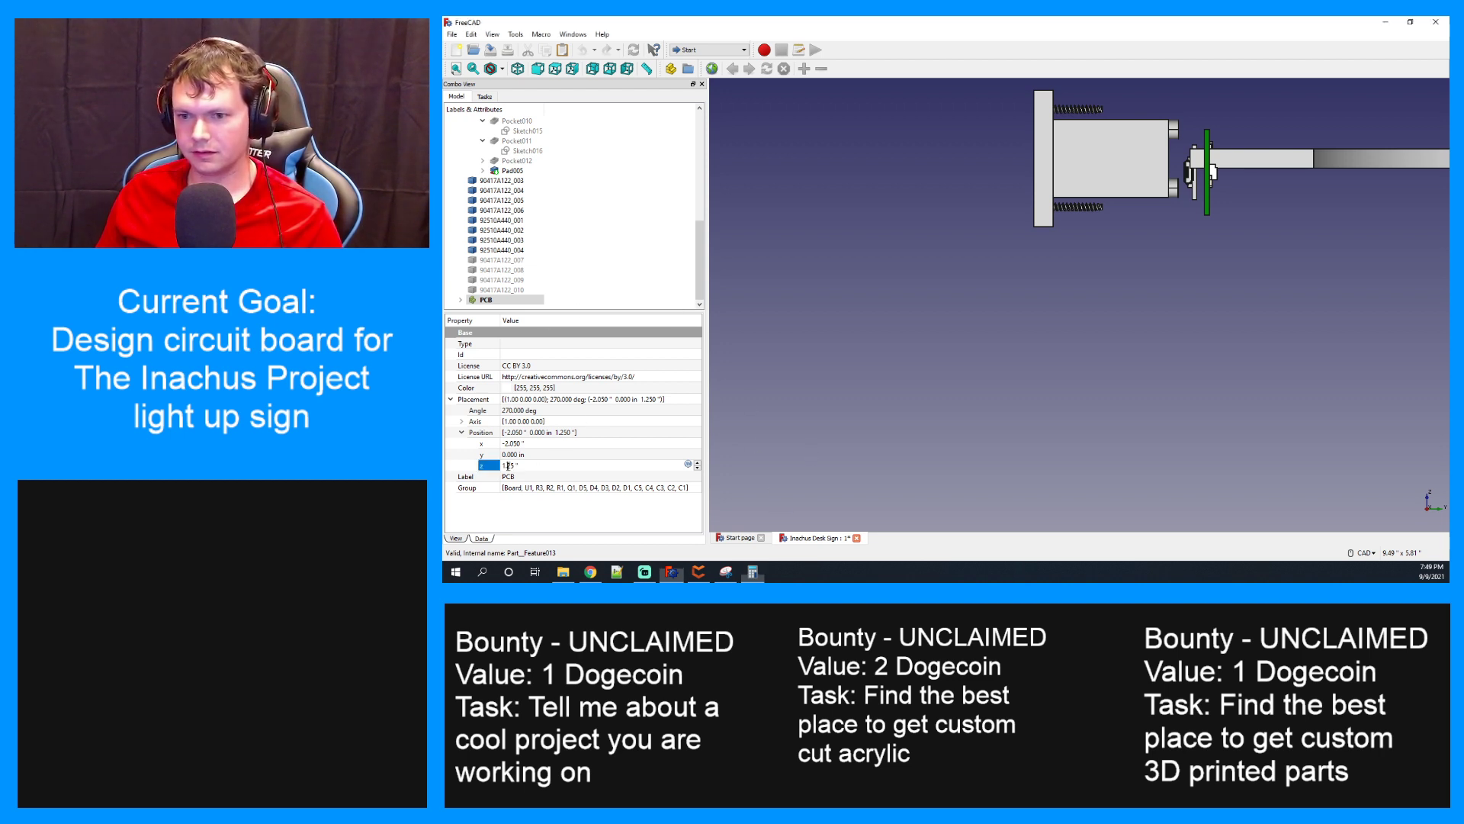
triple_click(509, 466)
text(1.125)
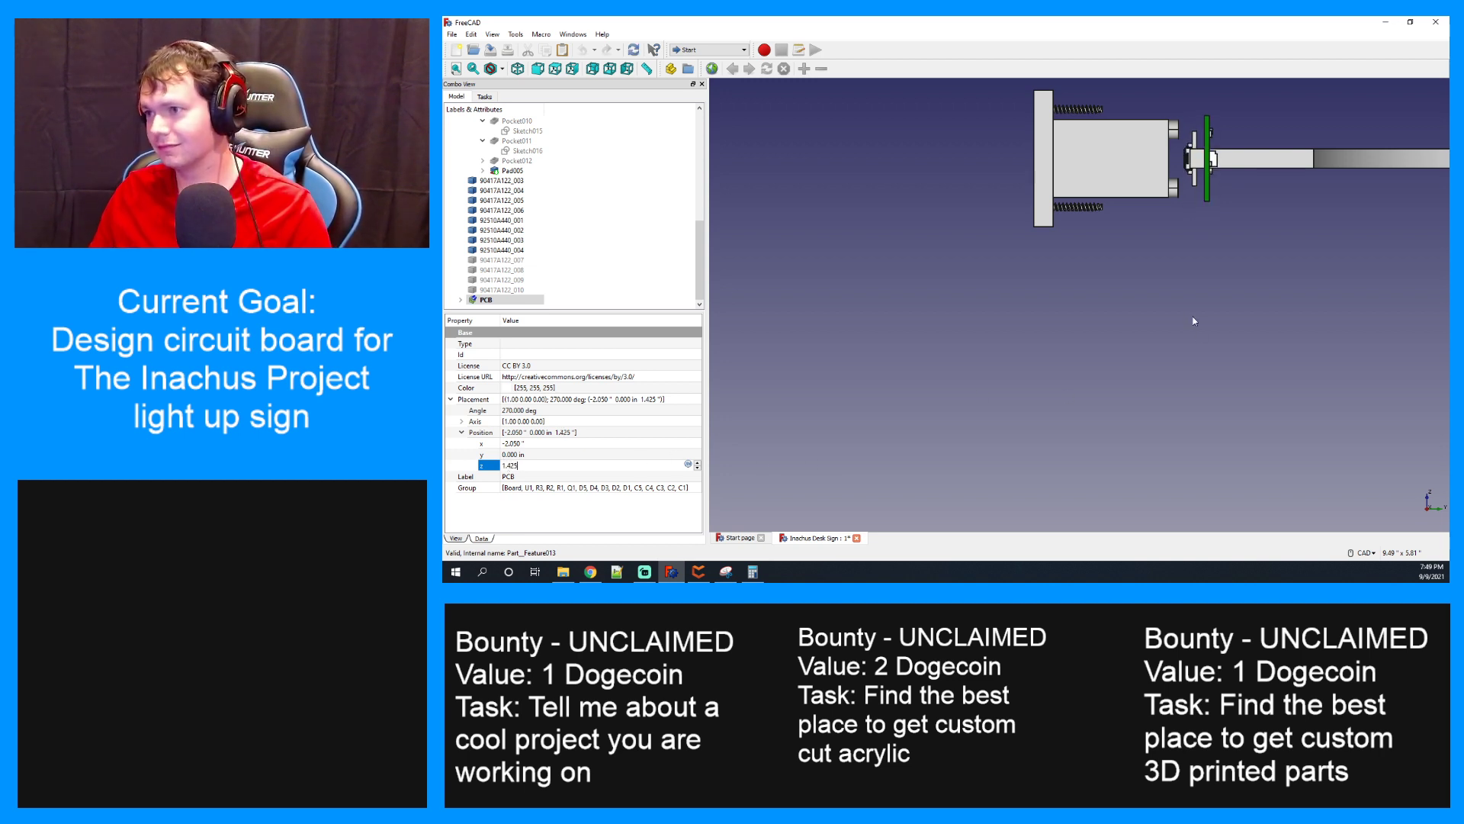
click(808, 432)
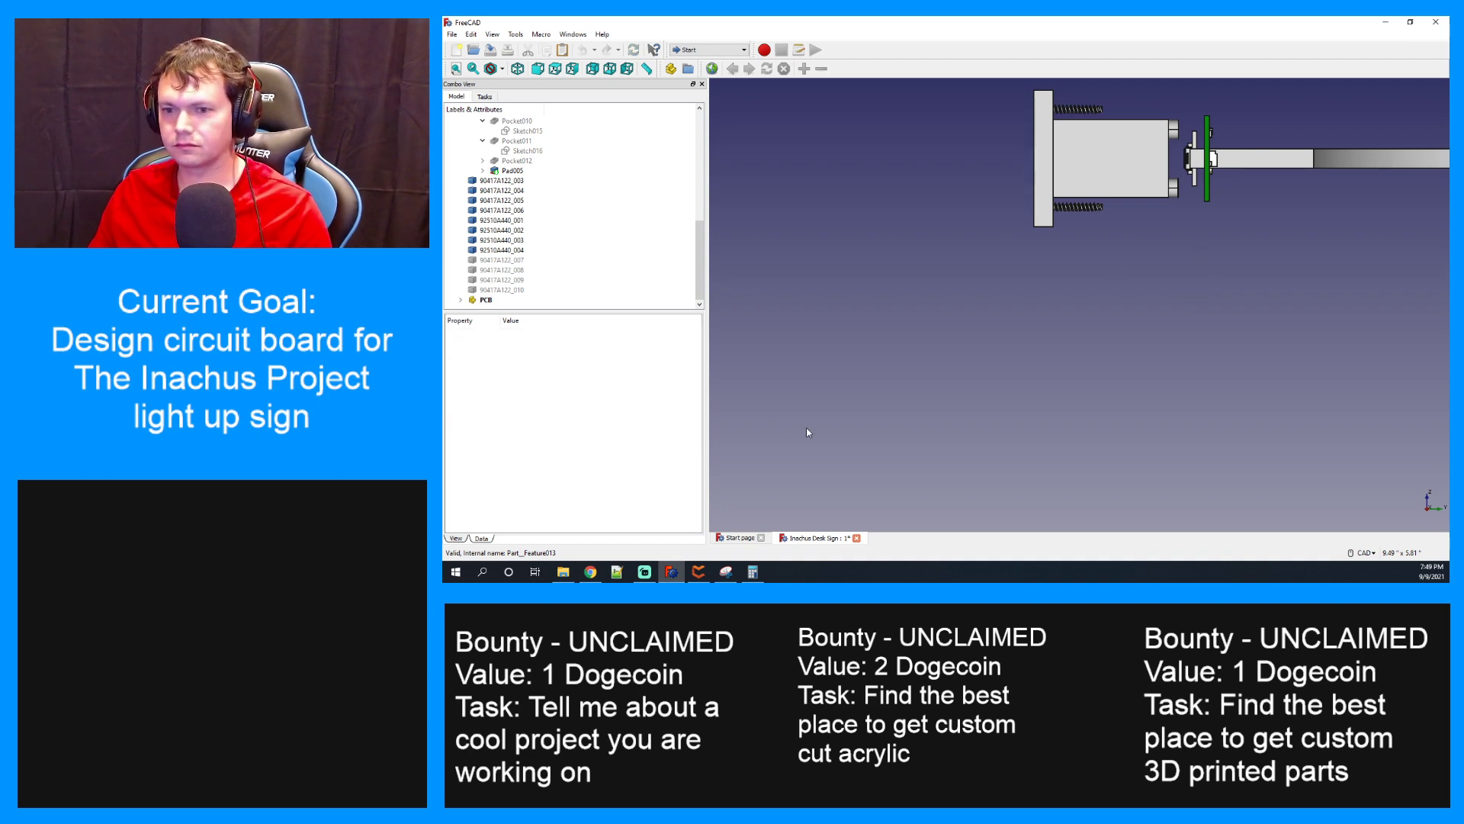
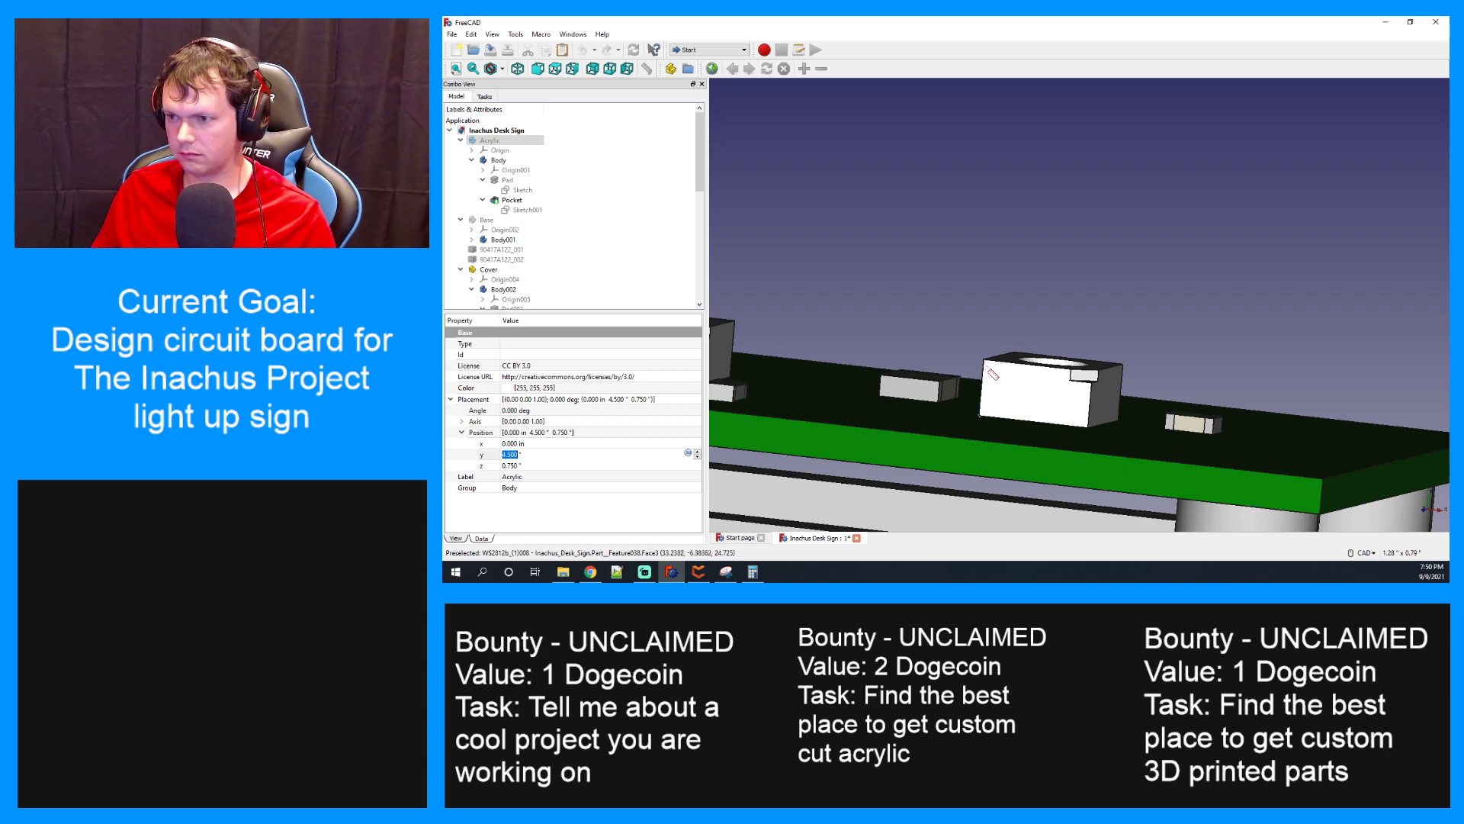
Measure the height of the WS2812B LED nearest the end of the PCB
click(989, 365)
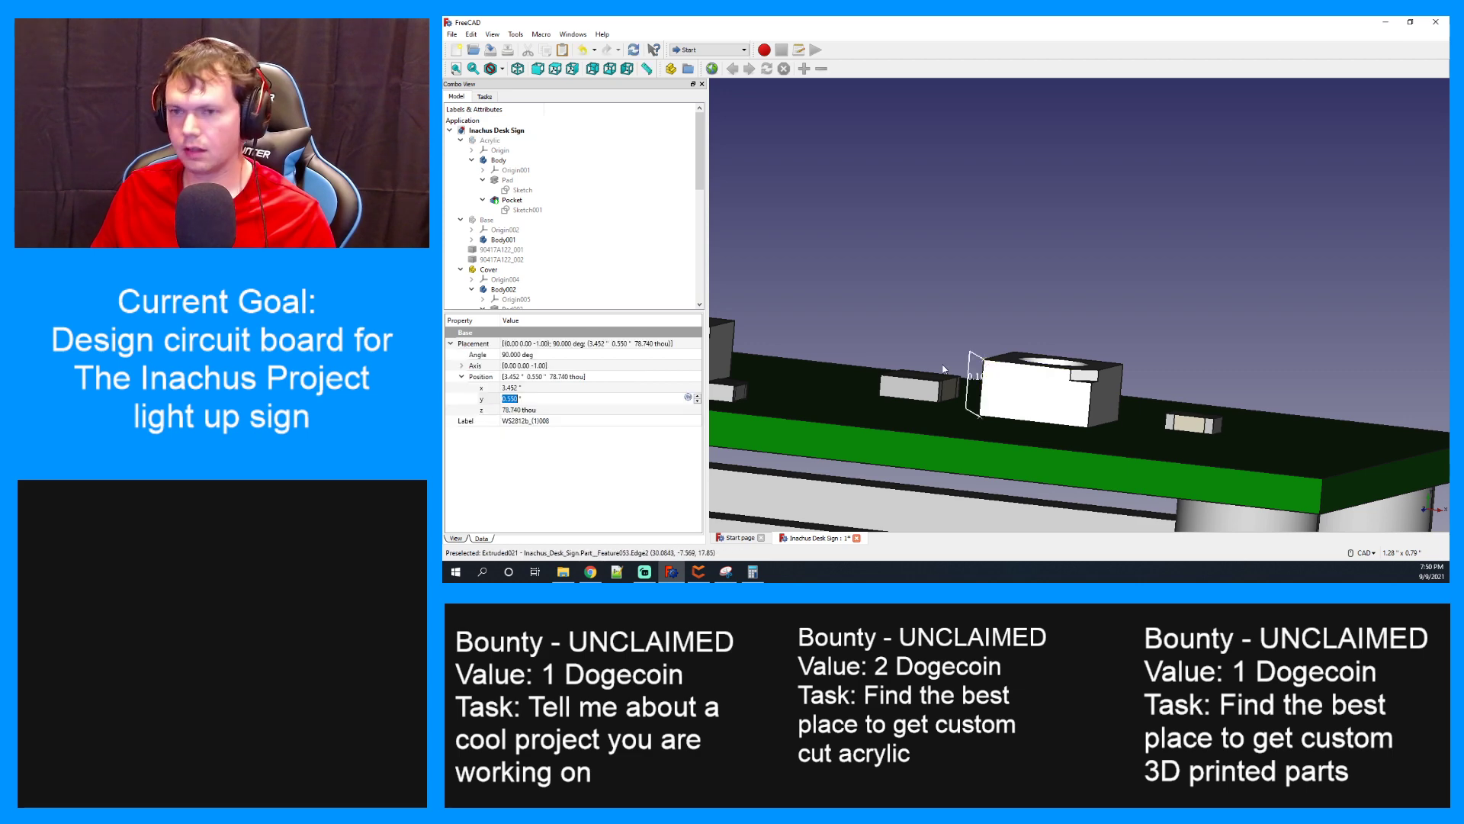
middle_drag(889, 471, 967, 296)
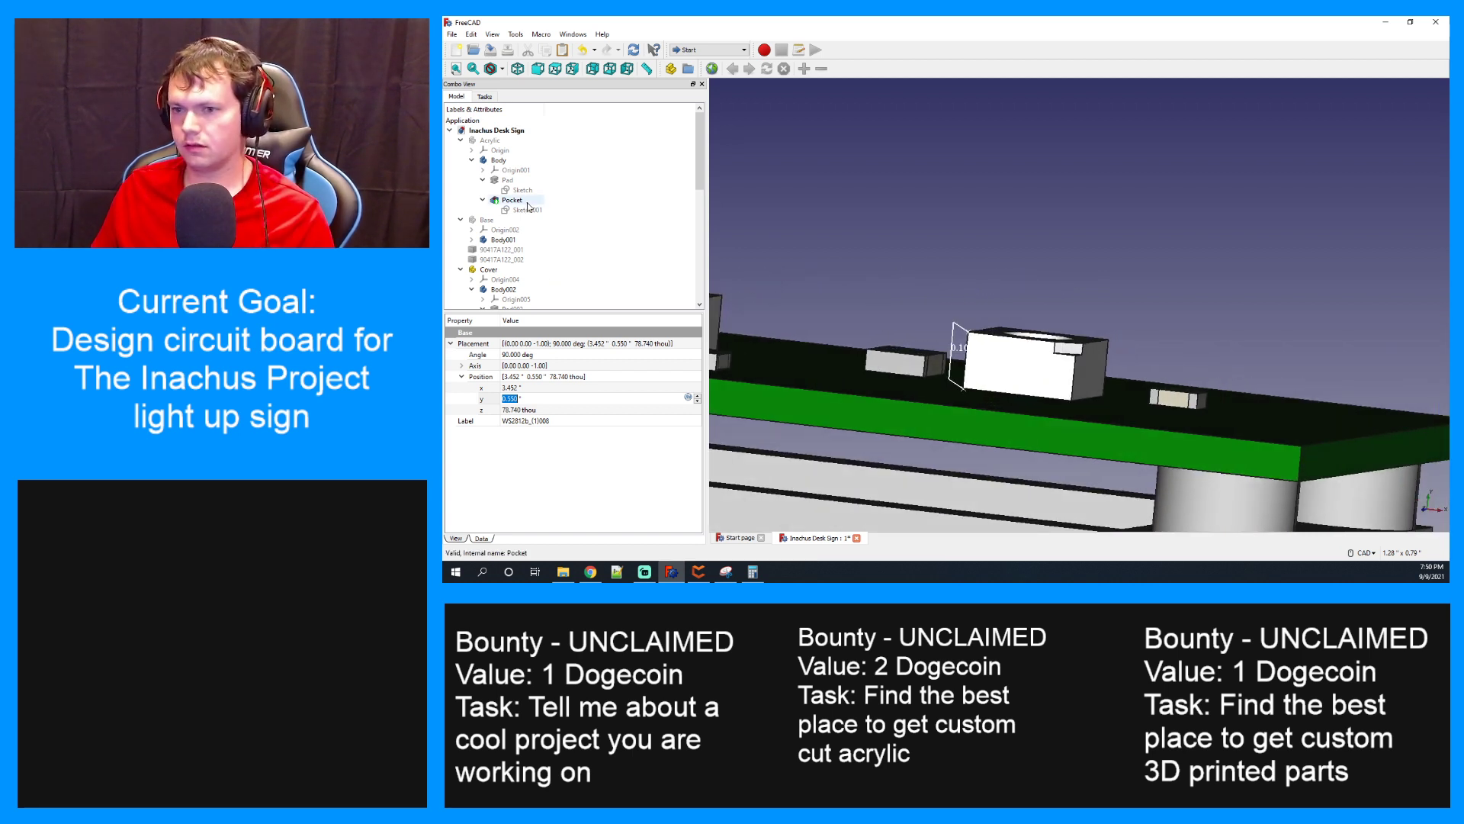
scroll(636, 202, down, 10)
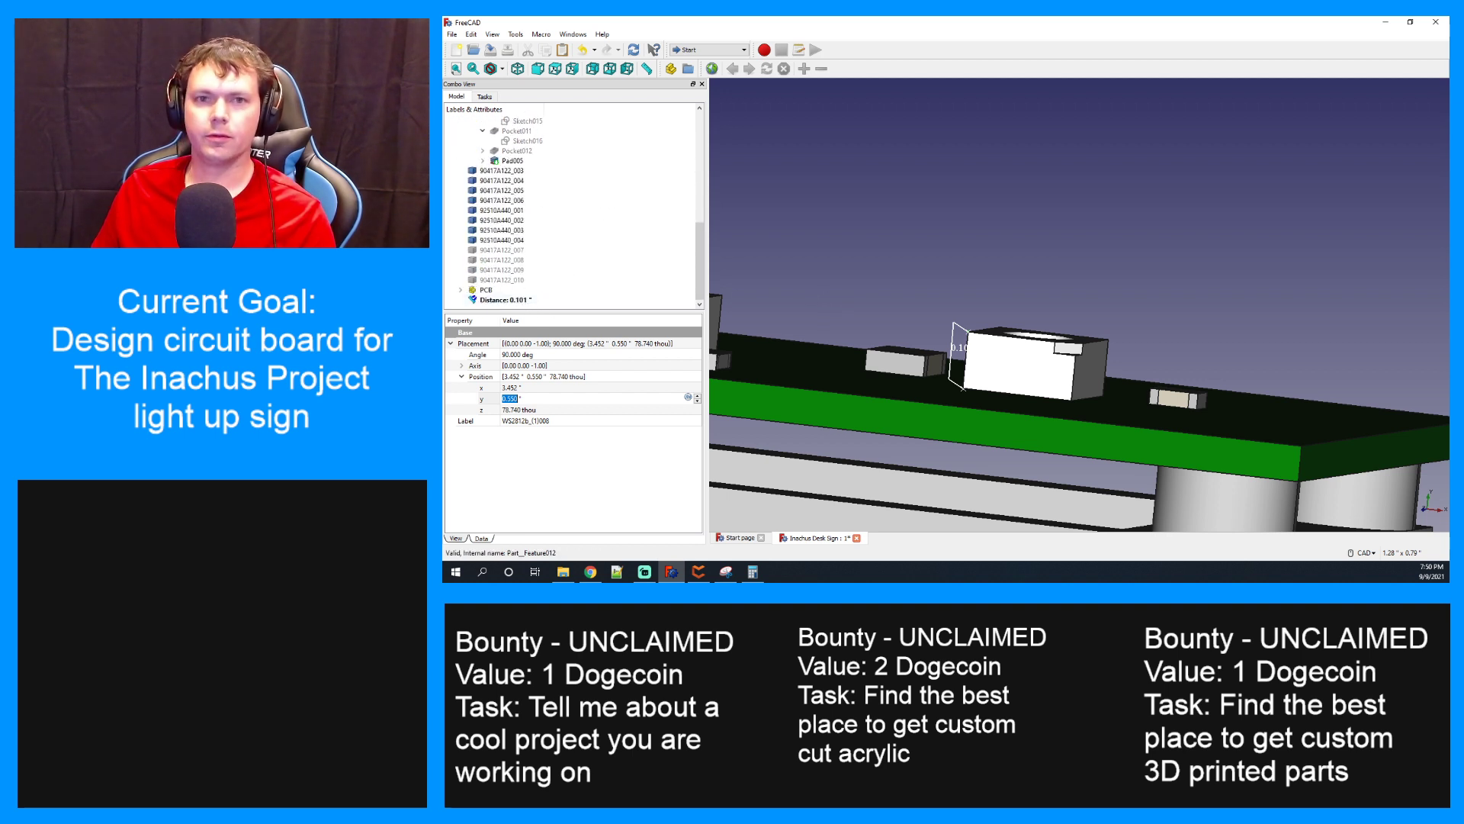
key(alt+Tab)
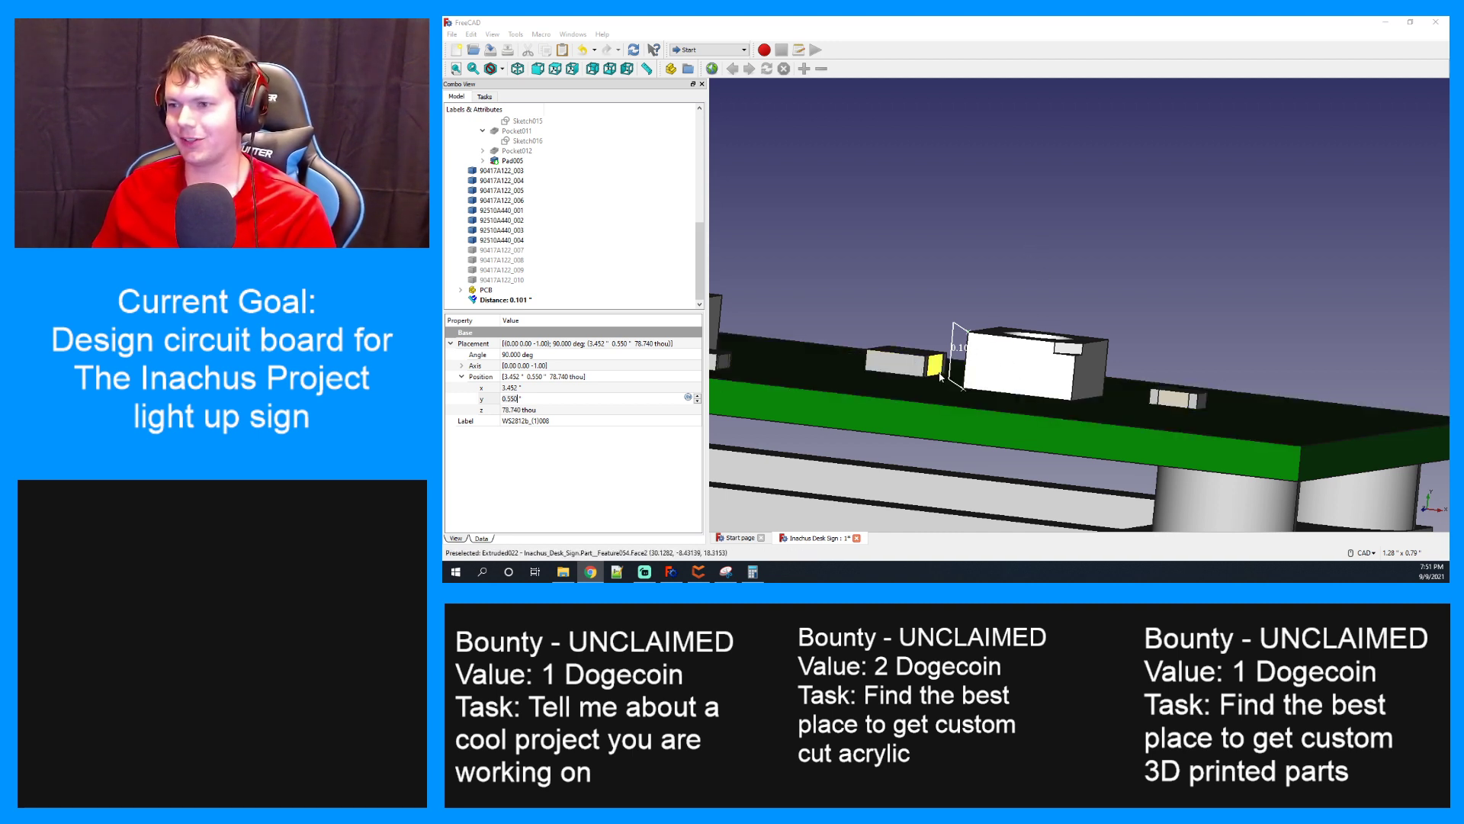
Examine the PCB seated on the cover's standoffs from several angled and standard views
scroll(1027, 363, down, 2)
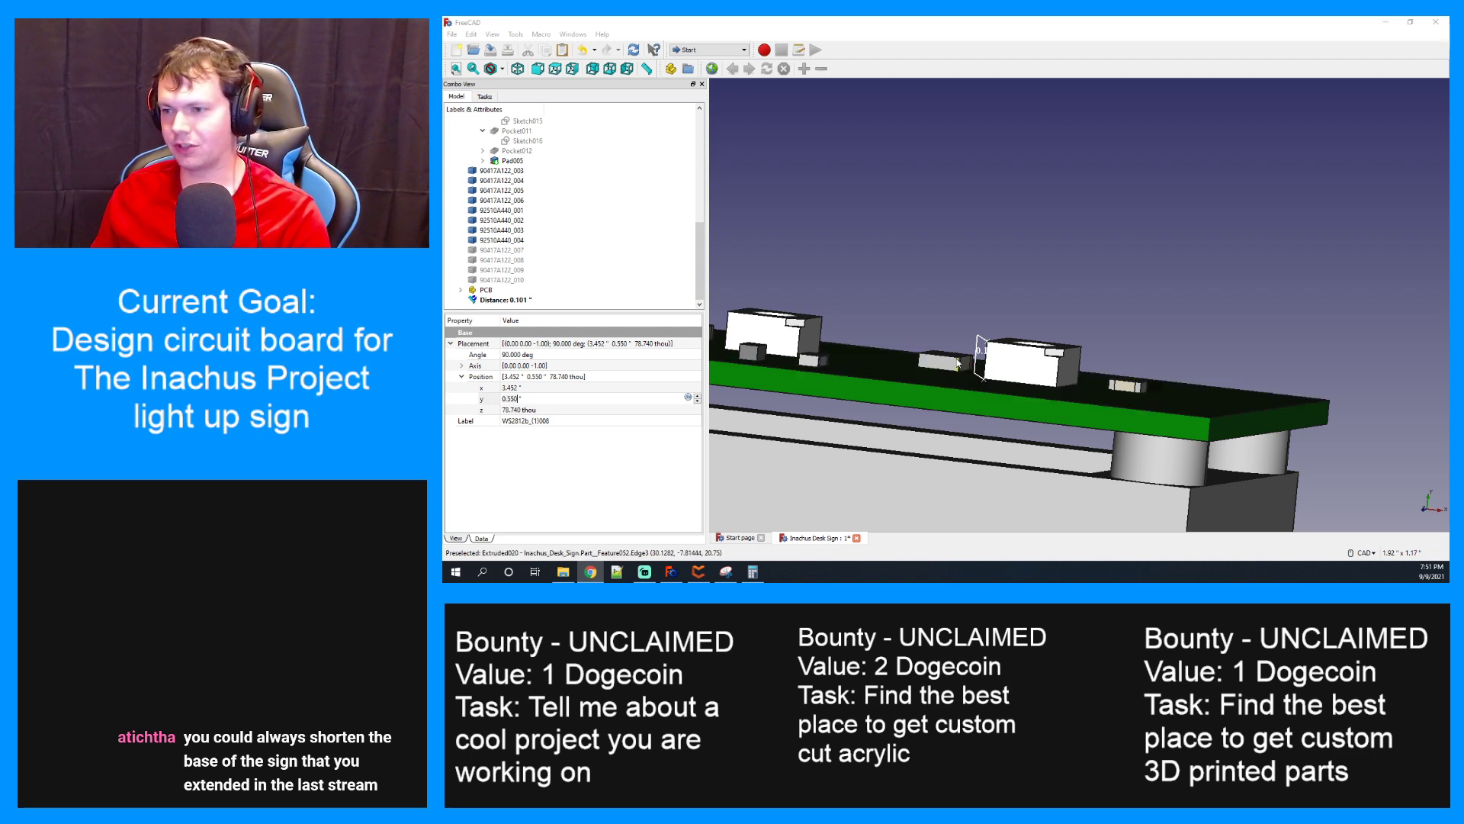
middle_drag(1022, 313, 1027, 298)
middle_drag(998, 360, 813, 330)
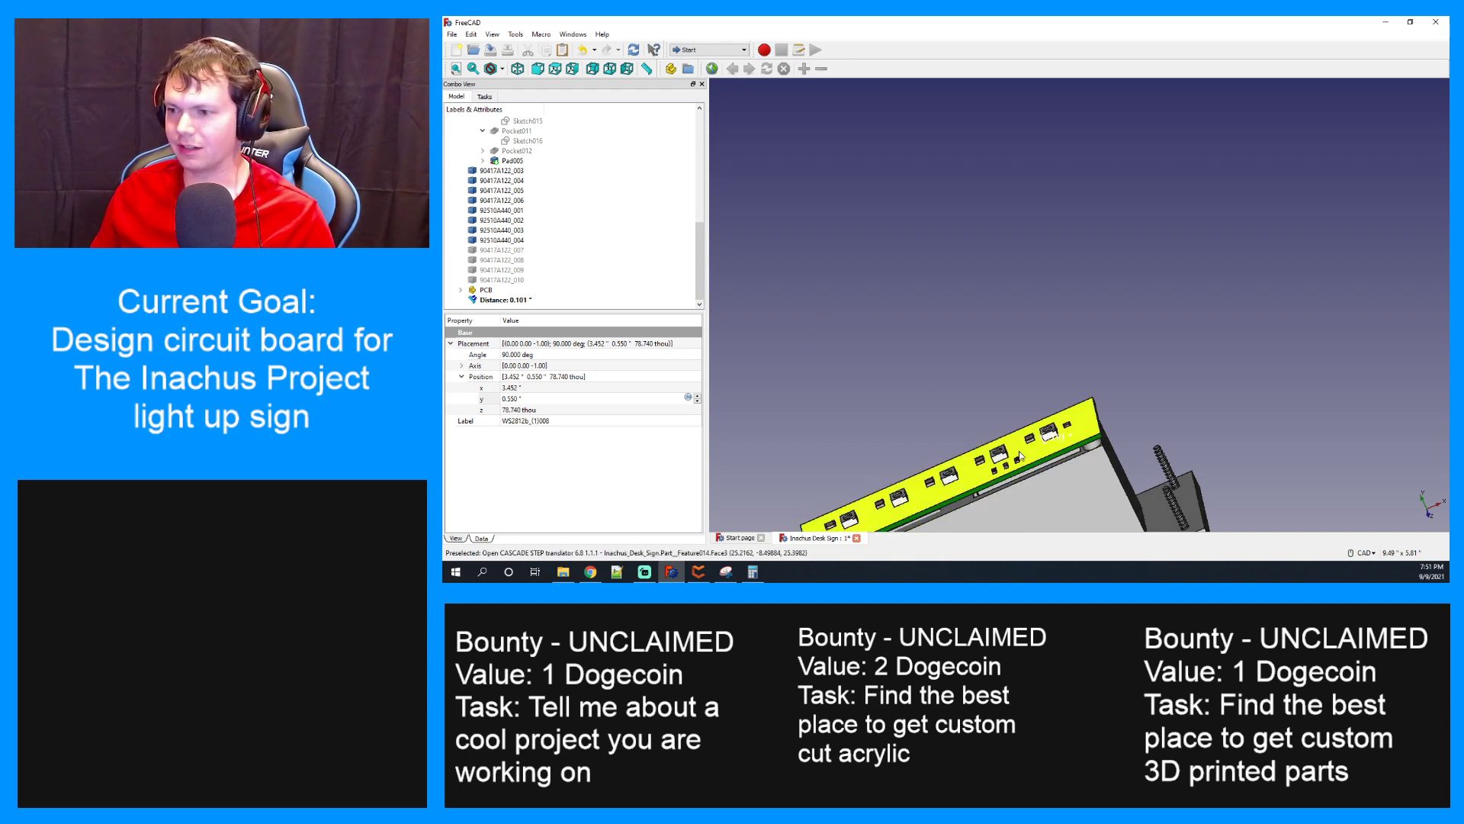
middle_drag(1022, 456, 1144, 301)
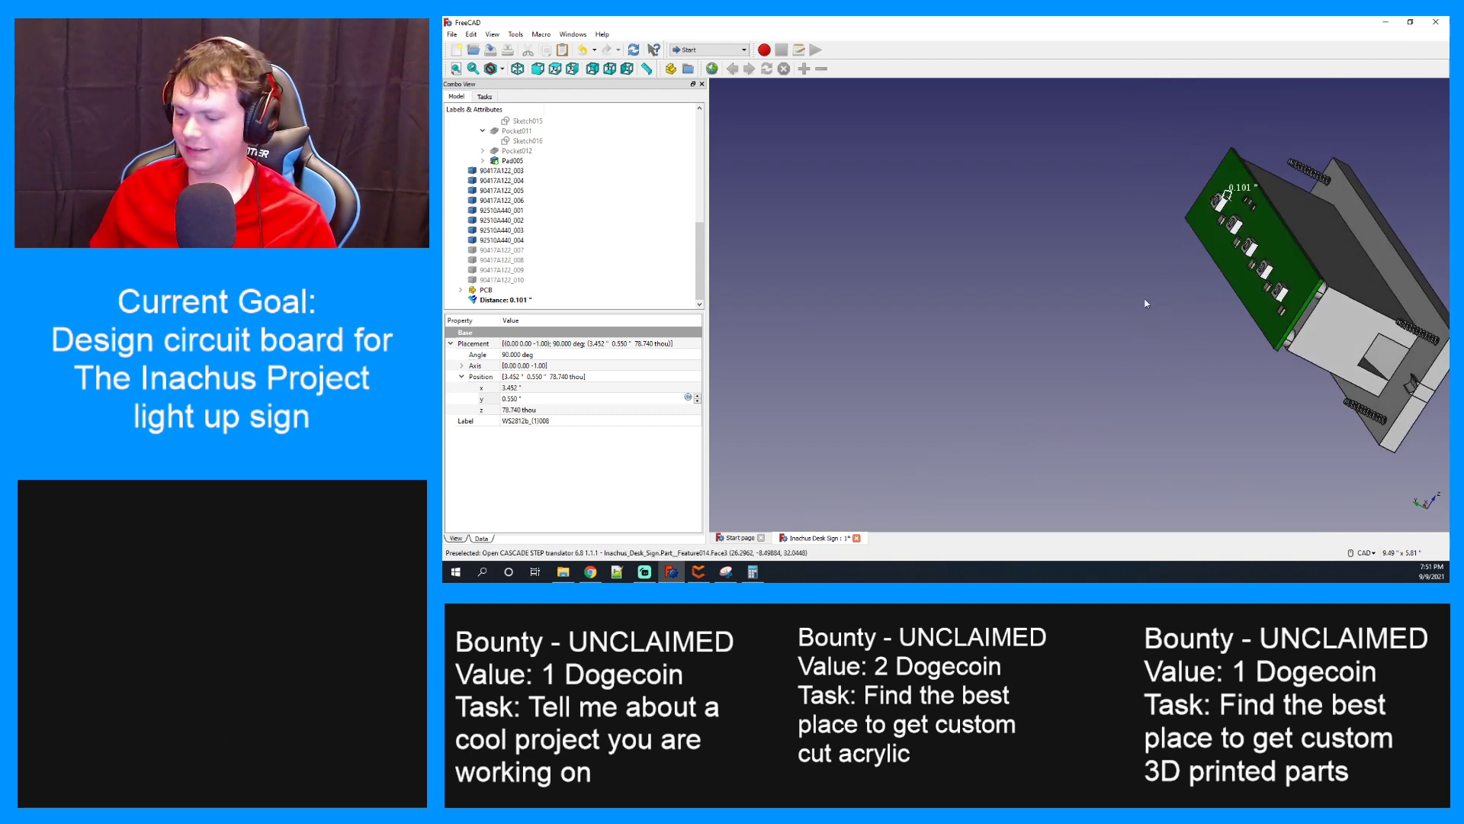
key(1)
key(3)
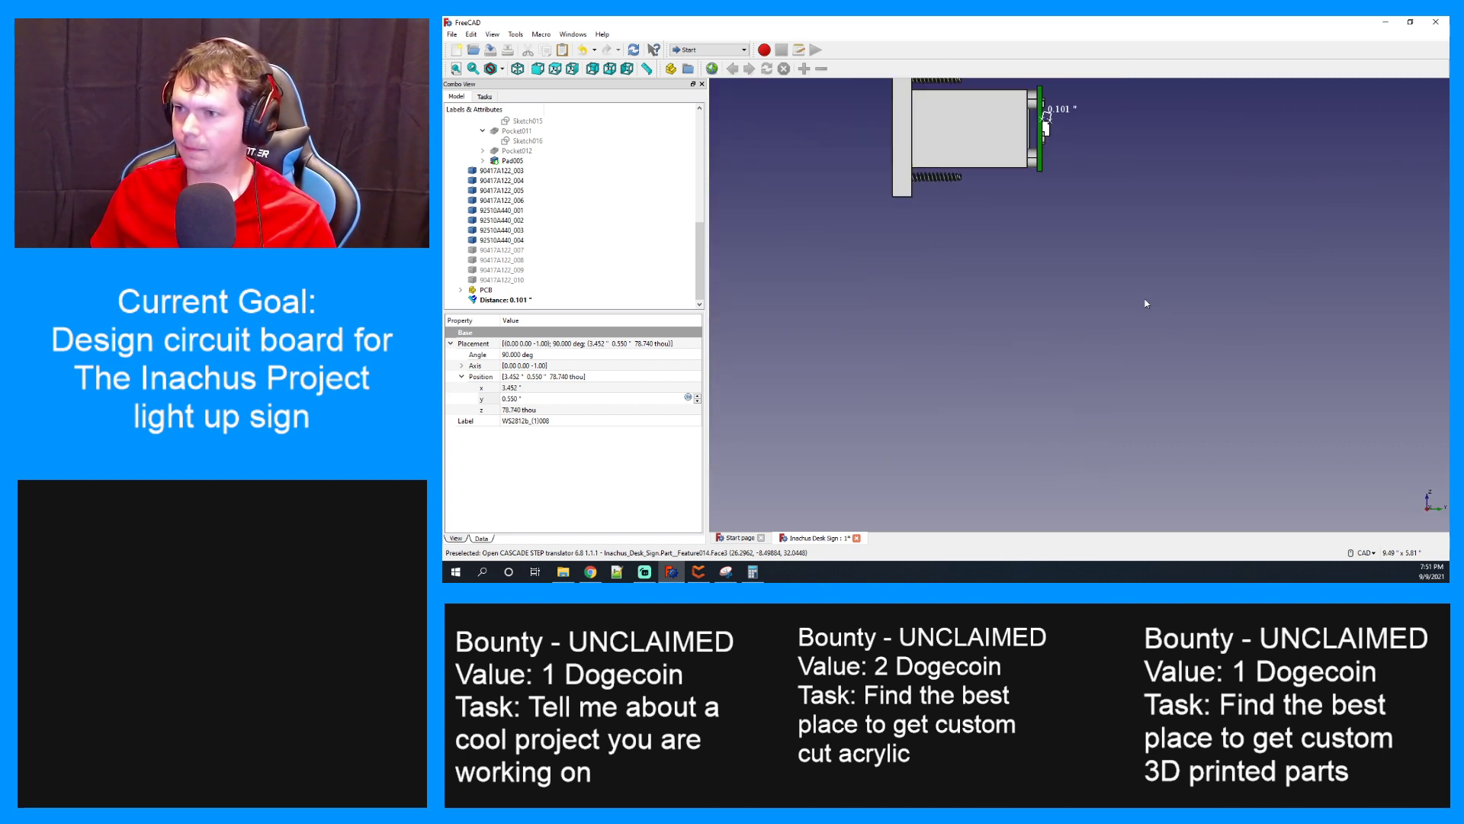
key(4)
key(6)
key(2)
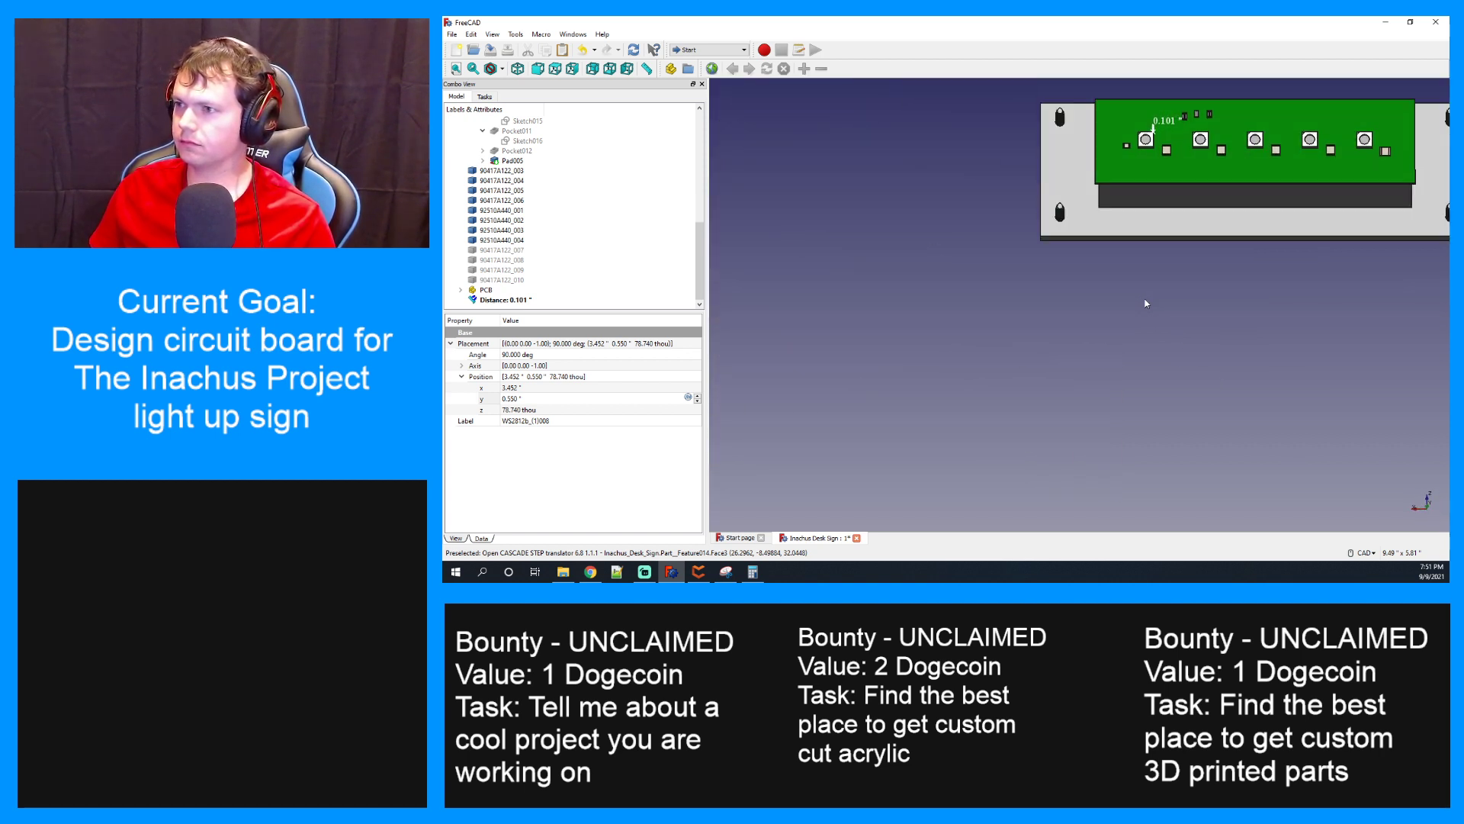
key(1)
Show the Acrylic part again and inspect how its lower edge meets the PCB's LEDs
scroll(514, 146, up, 10)
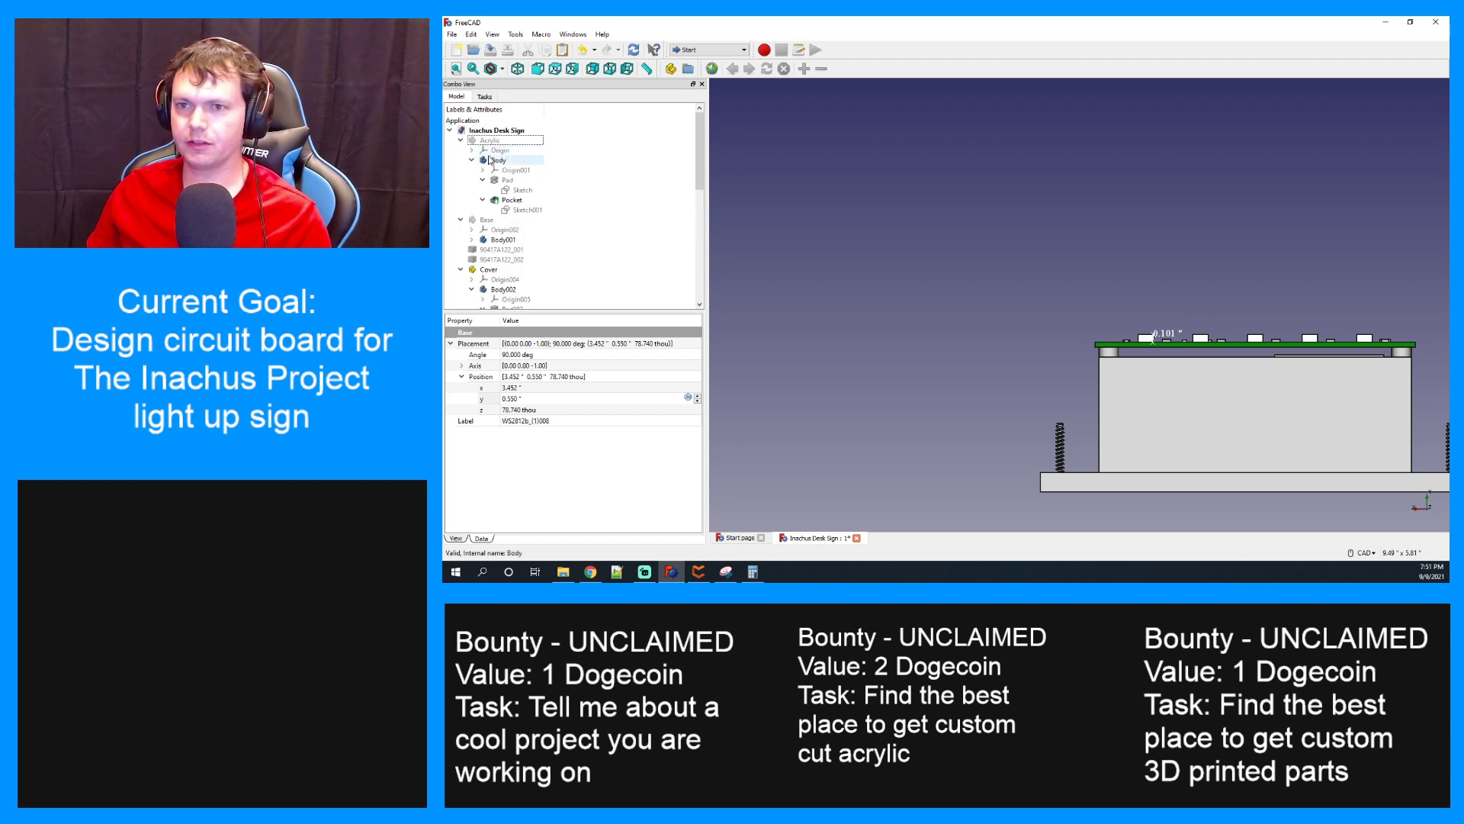
click(513, 142)
key(space)
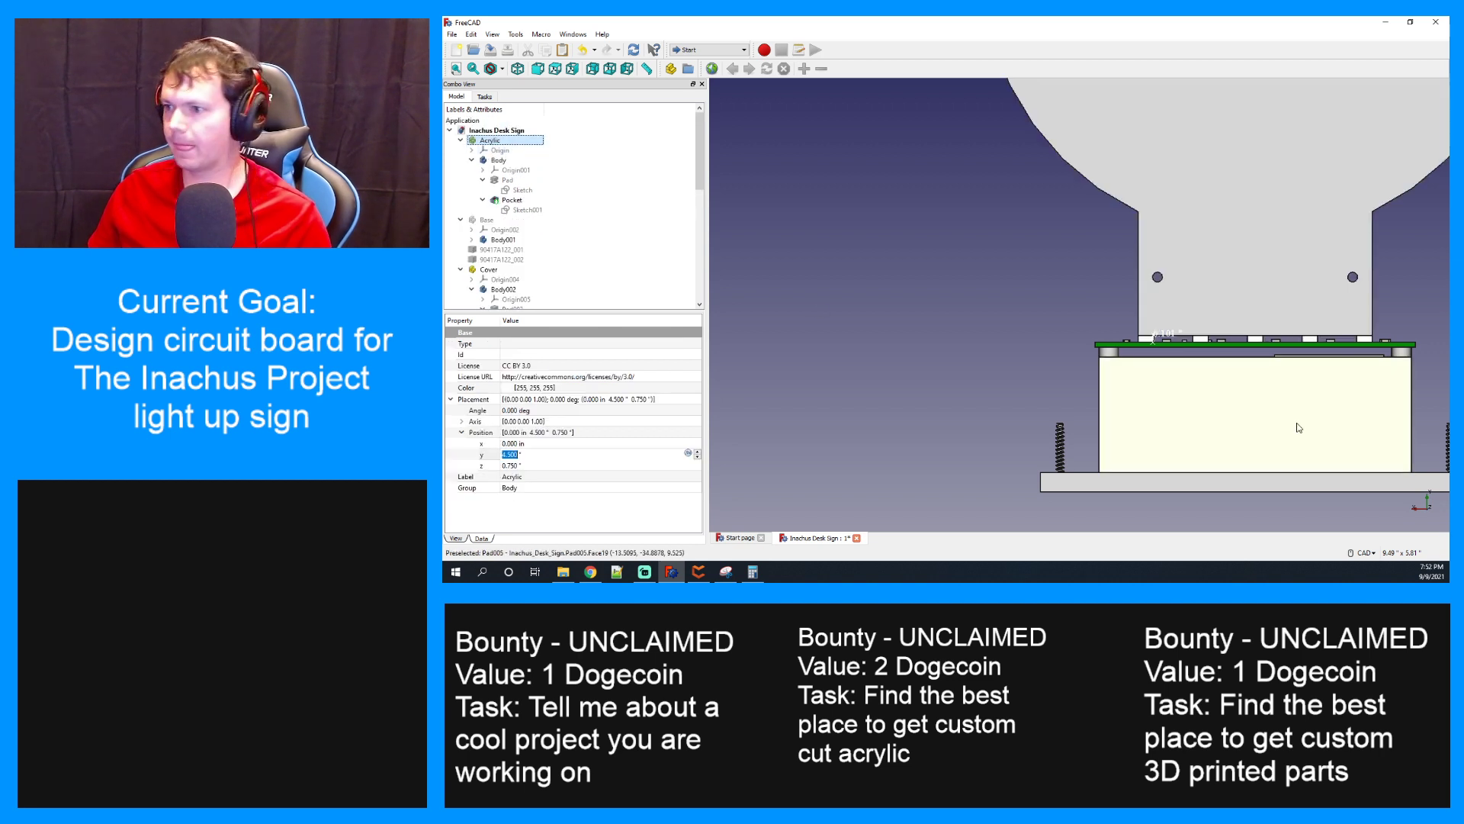
scroll(1180, 352, up, 5)
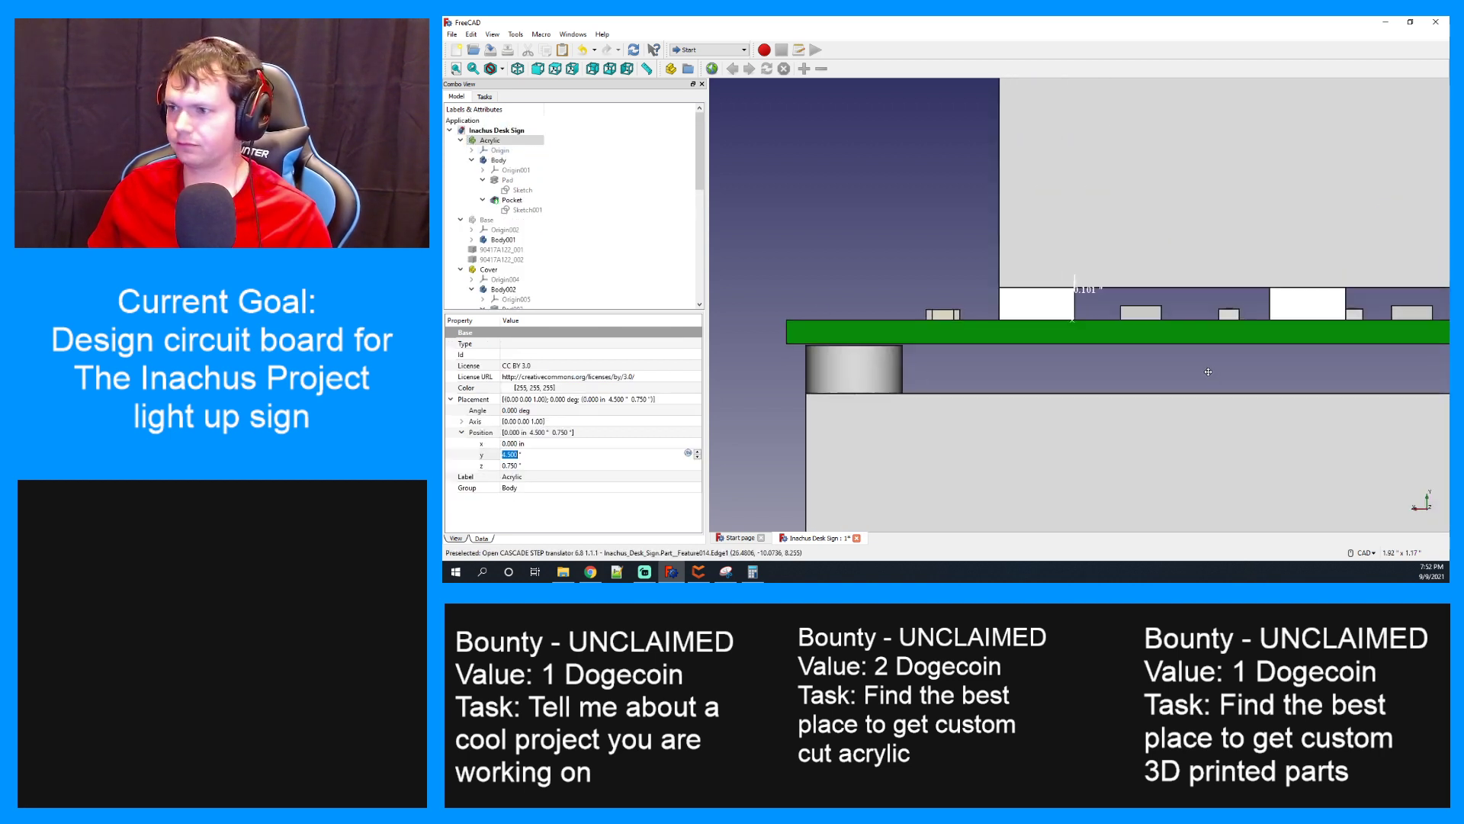
scroll(1059, 386, down, 3)
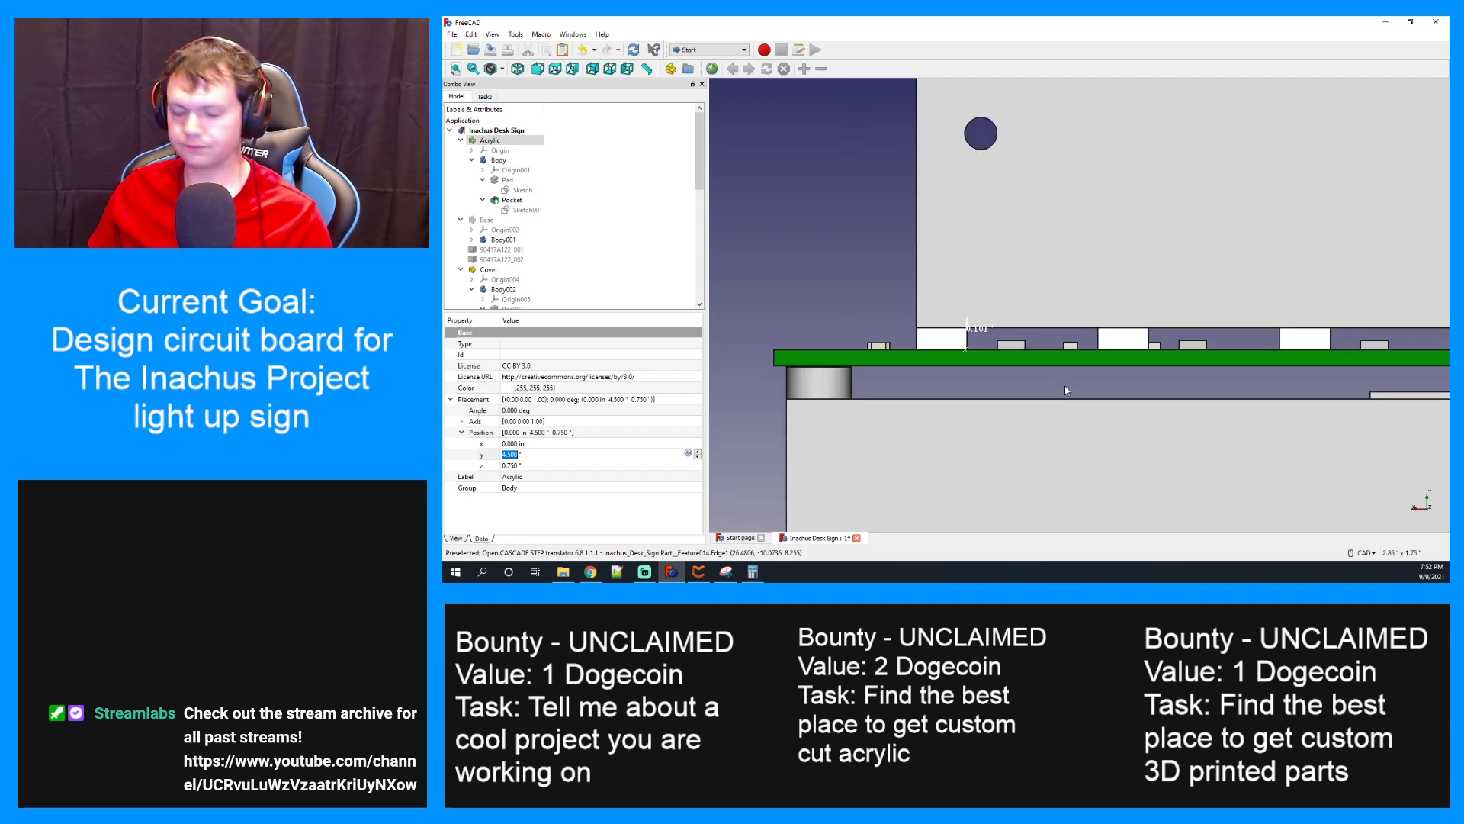
mouse_move(1051, 321)
middle_down()
mouse_move(1054, 336)
mouse_move(1047, 321)
middle_up()
scroll(1045, 318, up, 5)
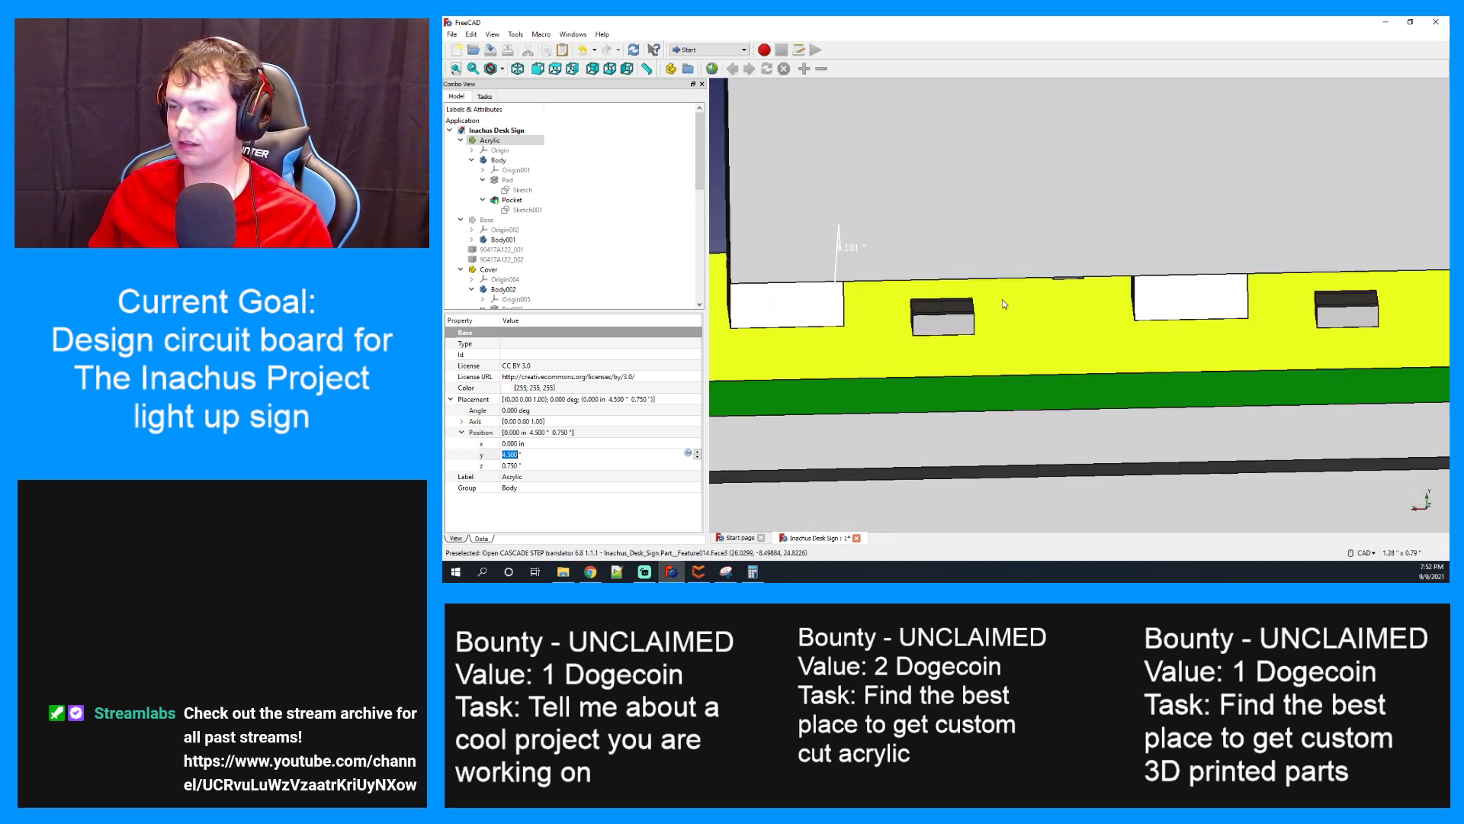
scroll(996, 299, down, 2)
mouse_move(958, 308)
middle_down()
mouse_move(947, 301)
mouse_move(1050, 329)
mouse_move(958, 316)
middle_up()
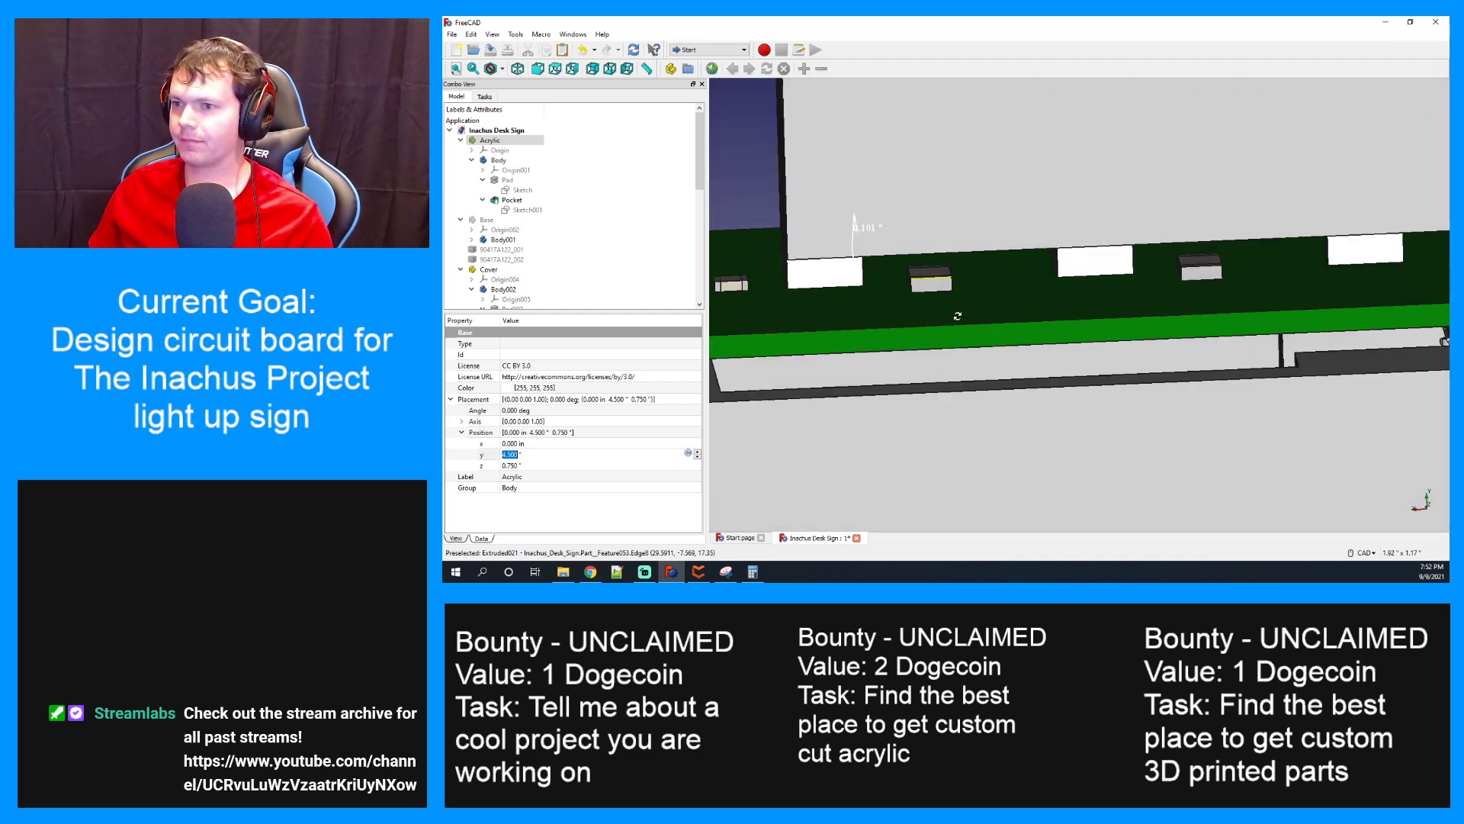
Open the sketch under the Acrylic body's Pad for editing and bring its lower edge near the LEDs into view
double_click(517, 190)
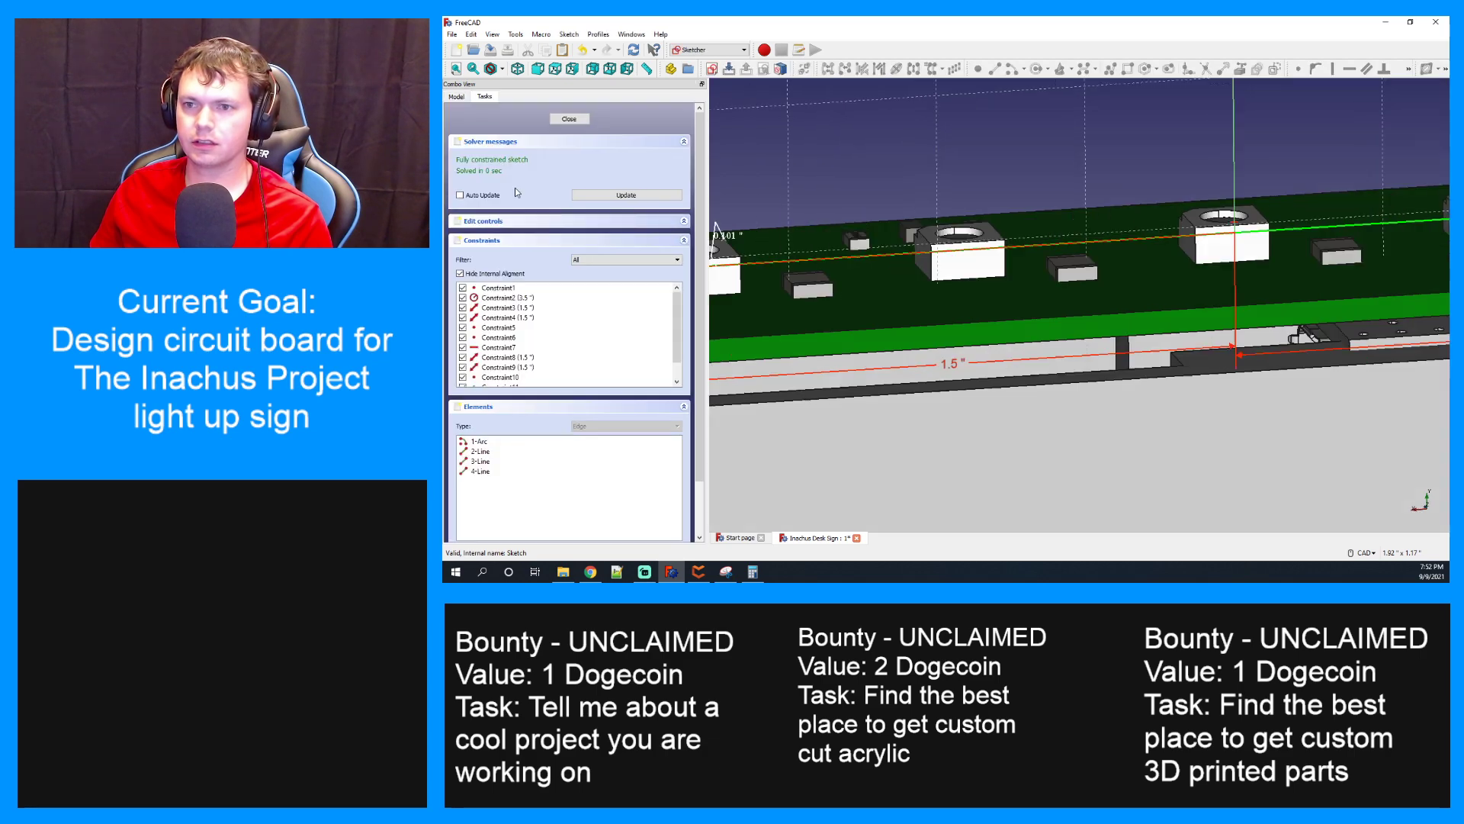
scroll(942, 297, down, 4)
mouse_move(921, 267)
middle_down()
mouse_move(969, 309)
mouse_move(961, 463)
mouse_move(981, 495)
middle_up()
scroll(999, 423, down, 2)
scroll(1000, 424, up, 2)
middle_drag(1022, 444, 983, 336)
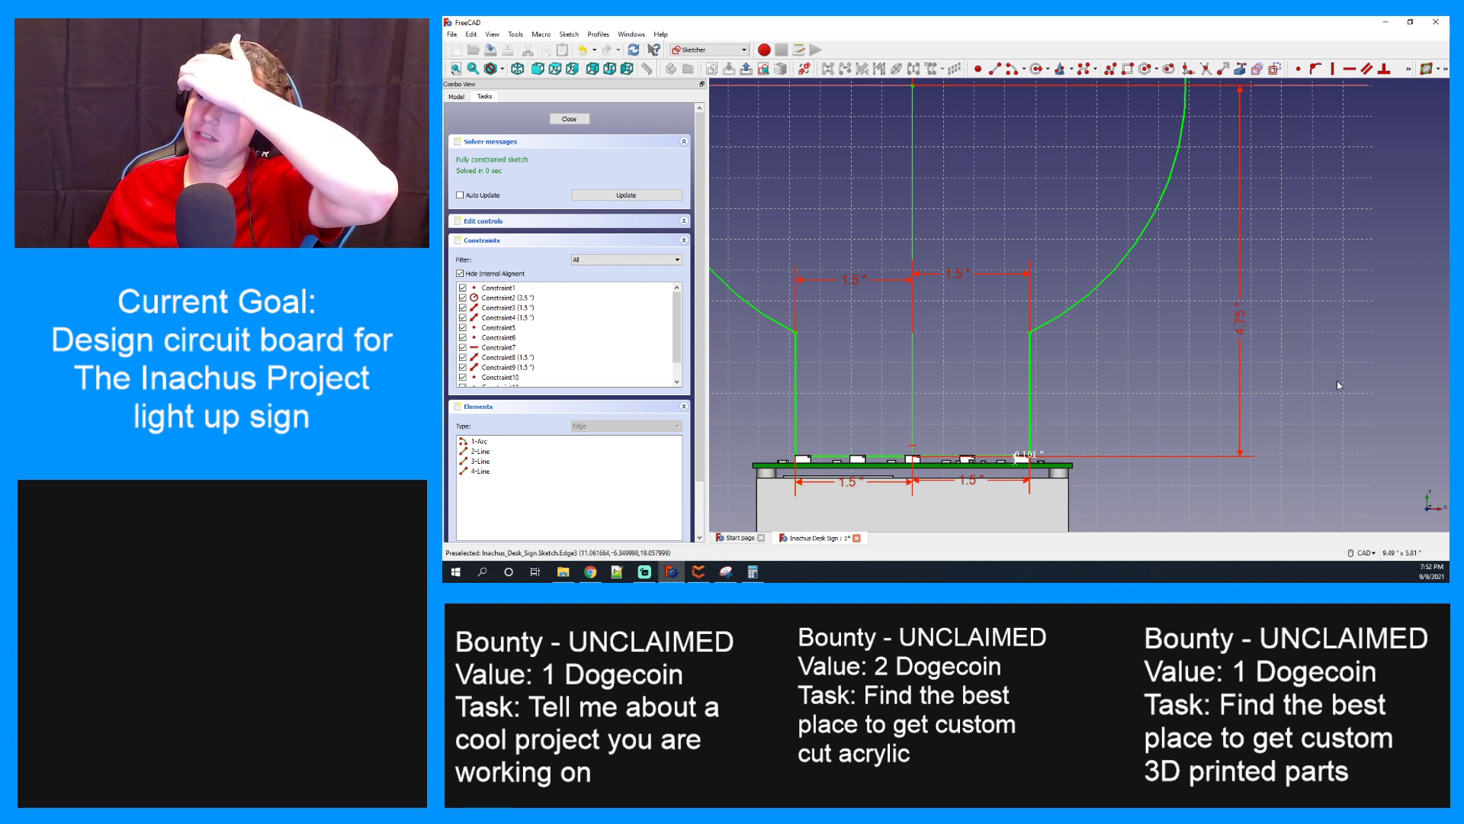
Set the sketch's tall vertical dimension down to the lower edge to 4.625 in and check the gap above the LEDs
double_click(1241, 332)
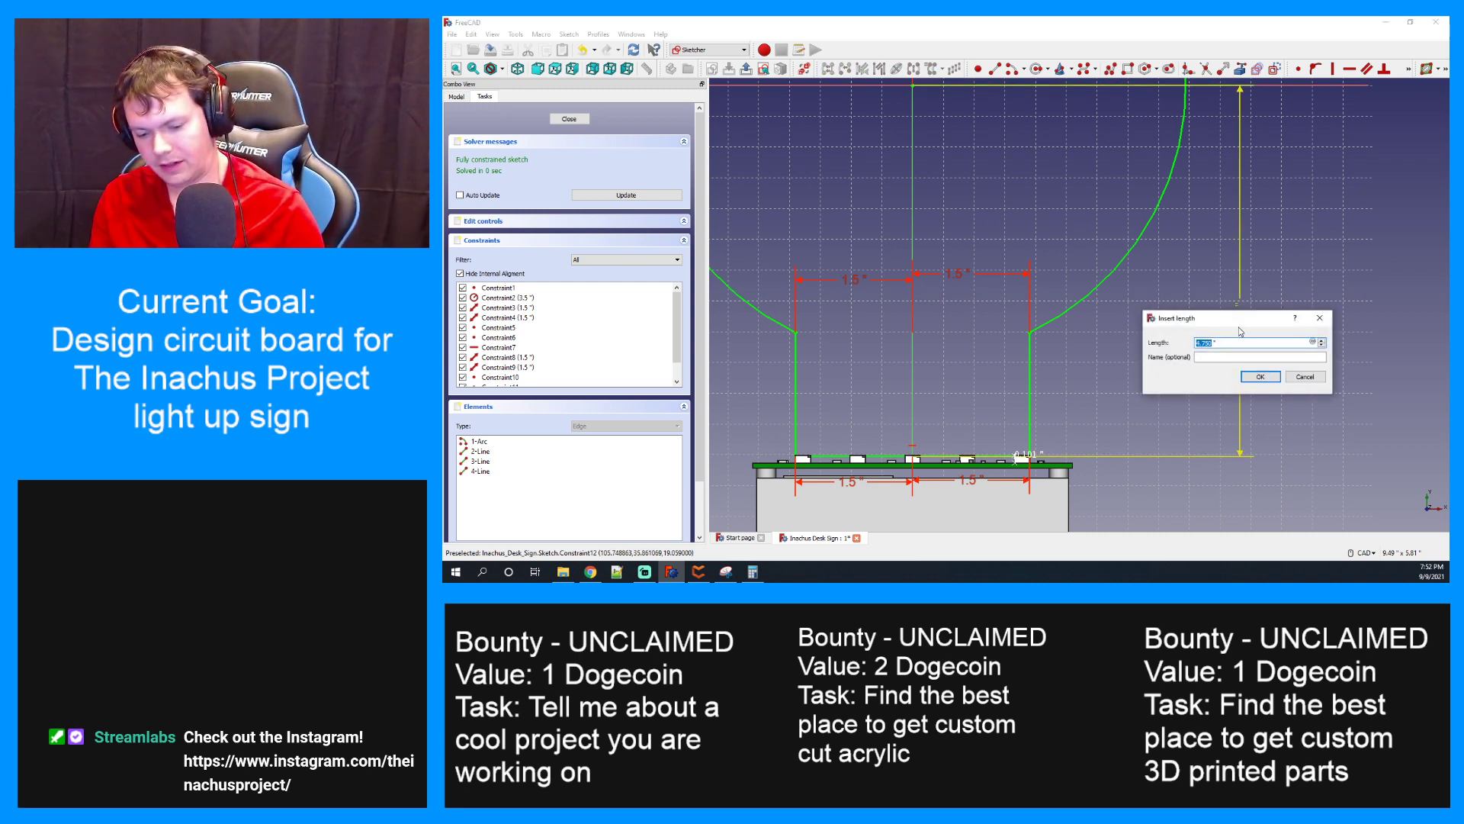
text(4.)
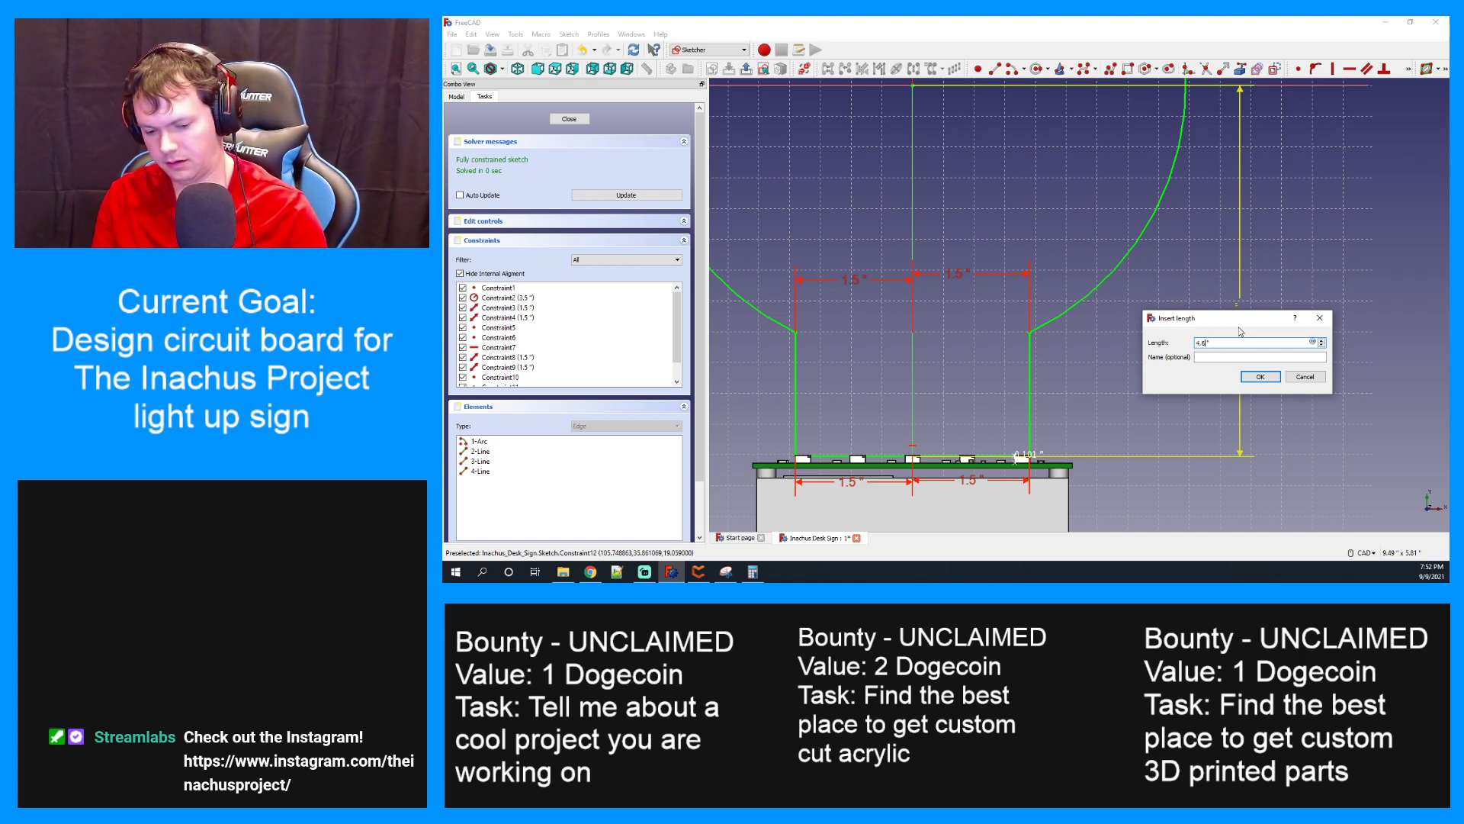
text(625)
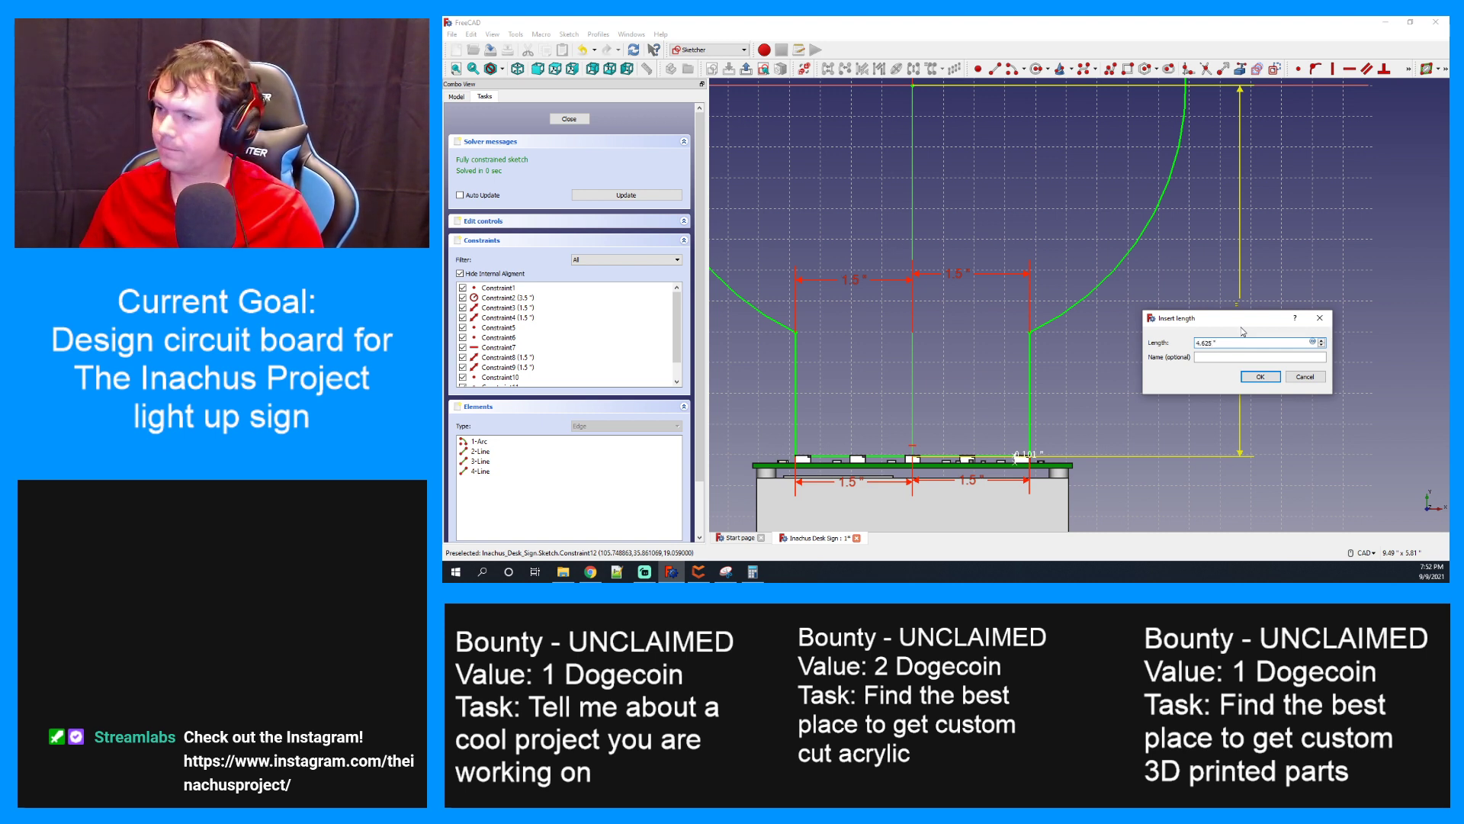
click(1261, 377)
scroll(784, 468, up, 5)
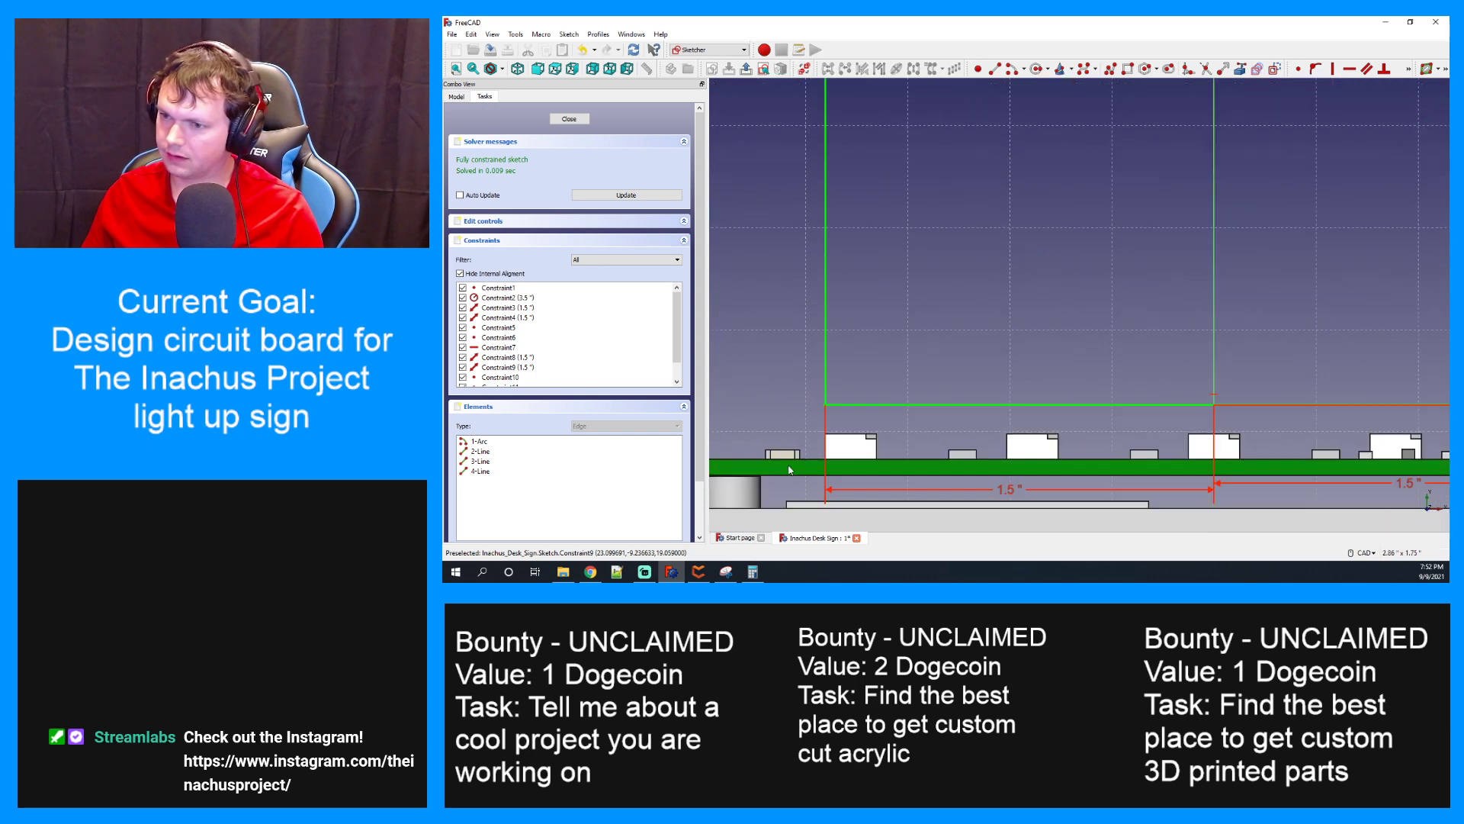
scroll(829, 456, down, 2)
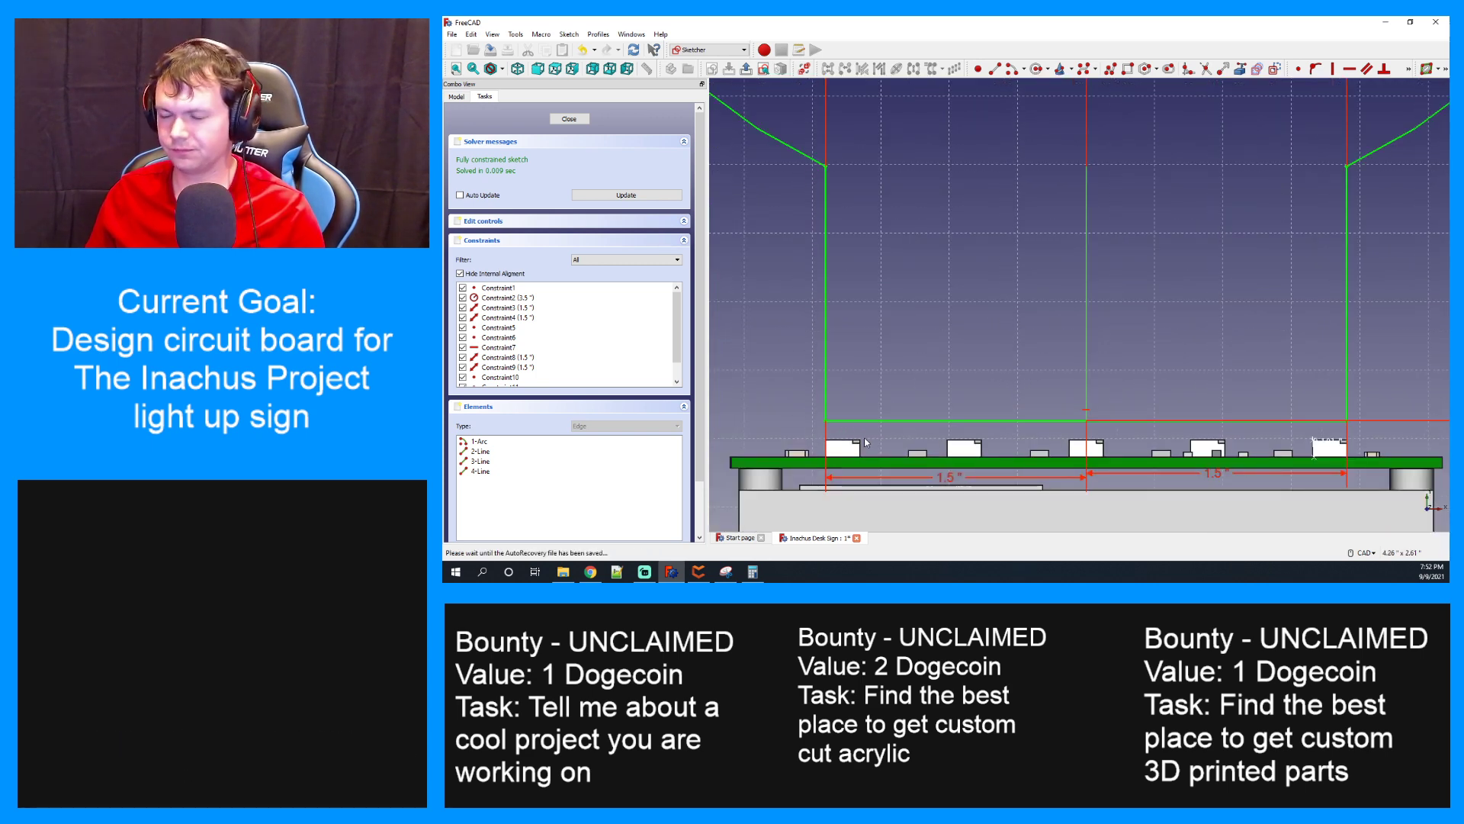
scroll(884, 426, down, 2)
middle_drag(1253, 318, 1092, 338)
scroll(1094, 337, down, 2)
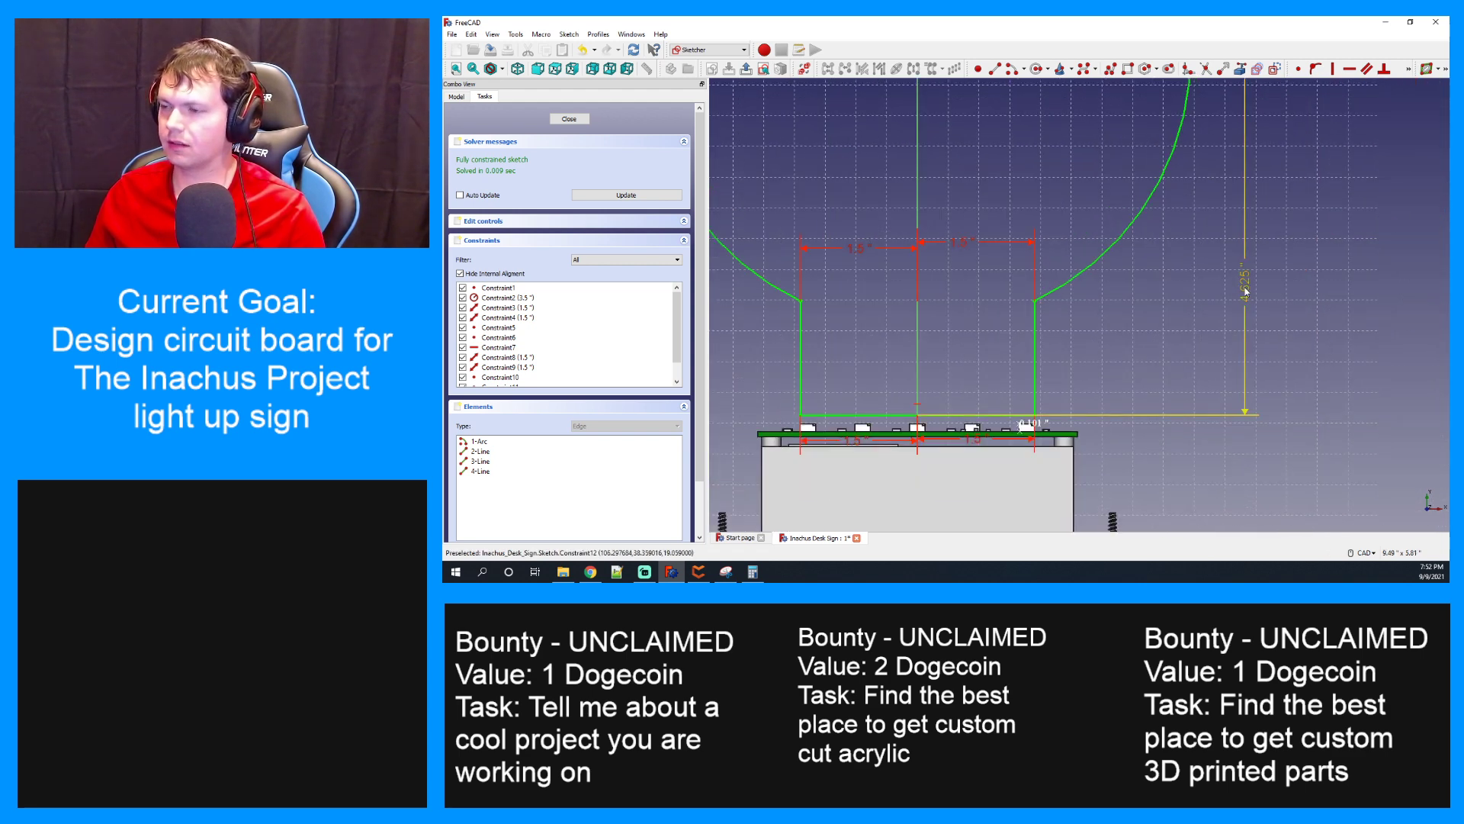
Set the acrylic sketch's tall vertical dimension to 4.6875 in, check the LED clearance, close the sketch and save the document
click(752, 572)
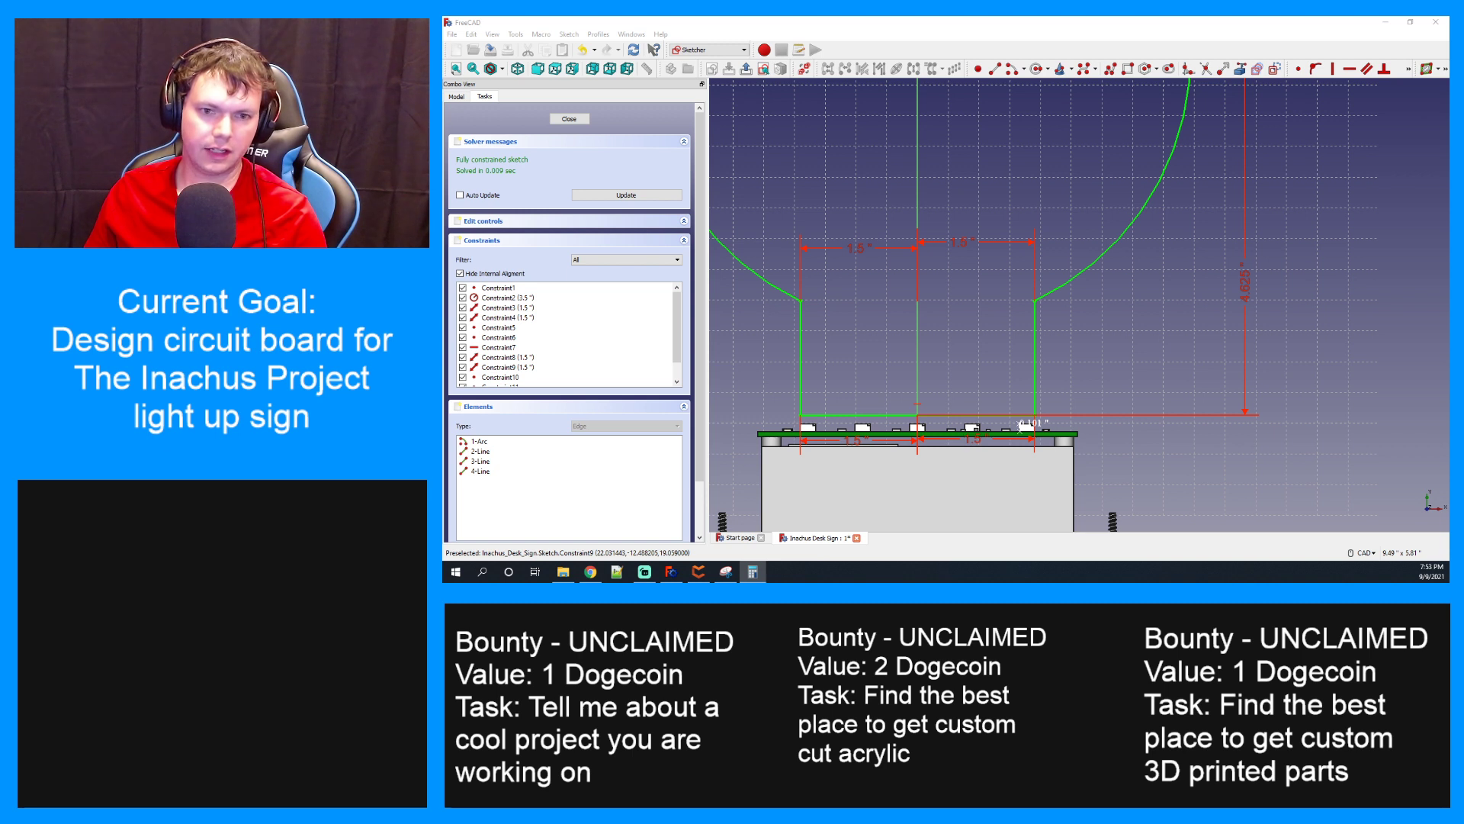
double_click(1243, 284)
text(4.6)
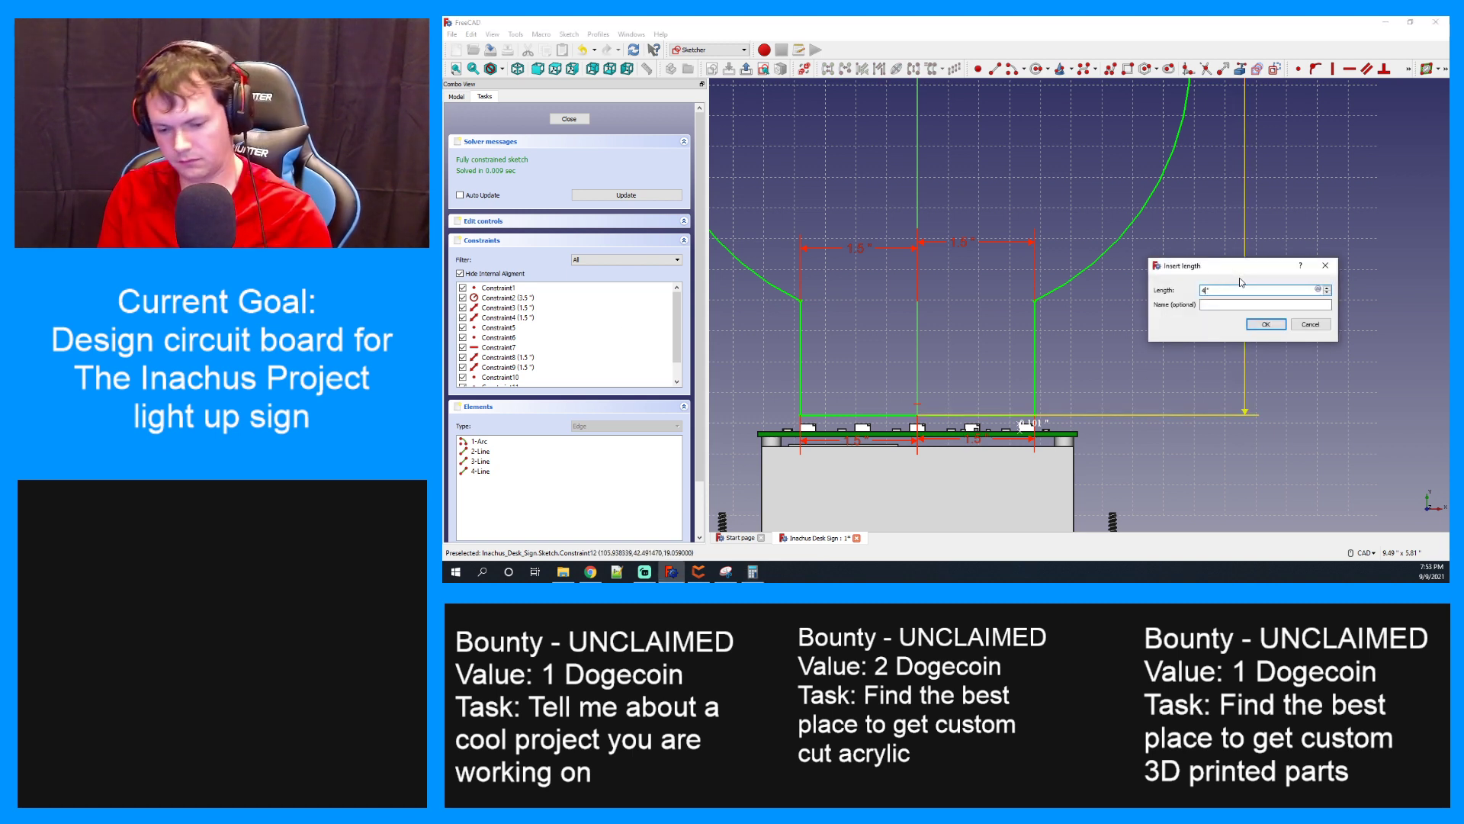
text(875)
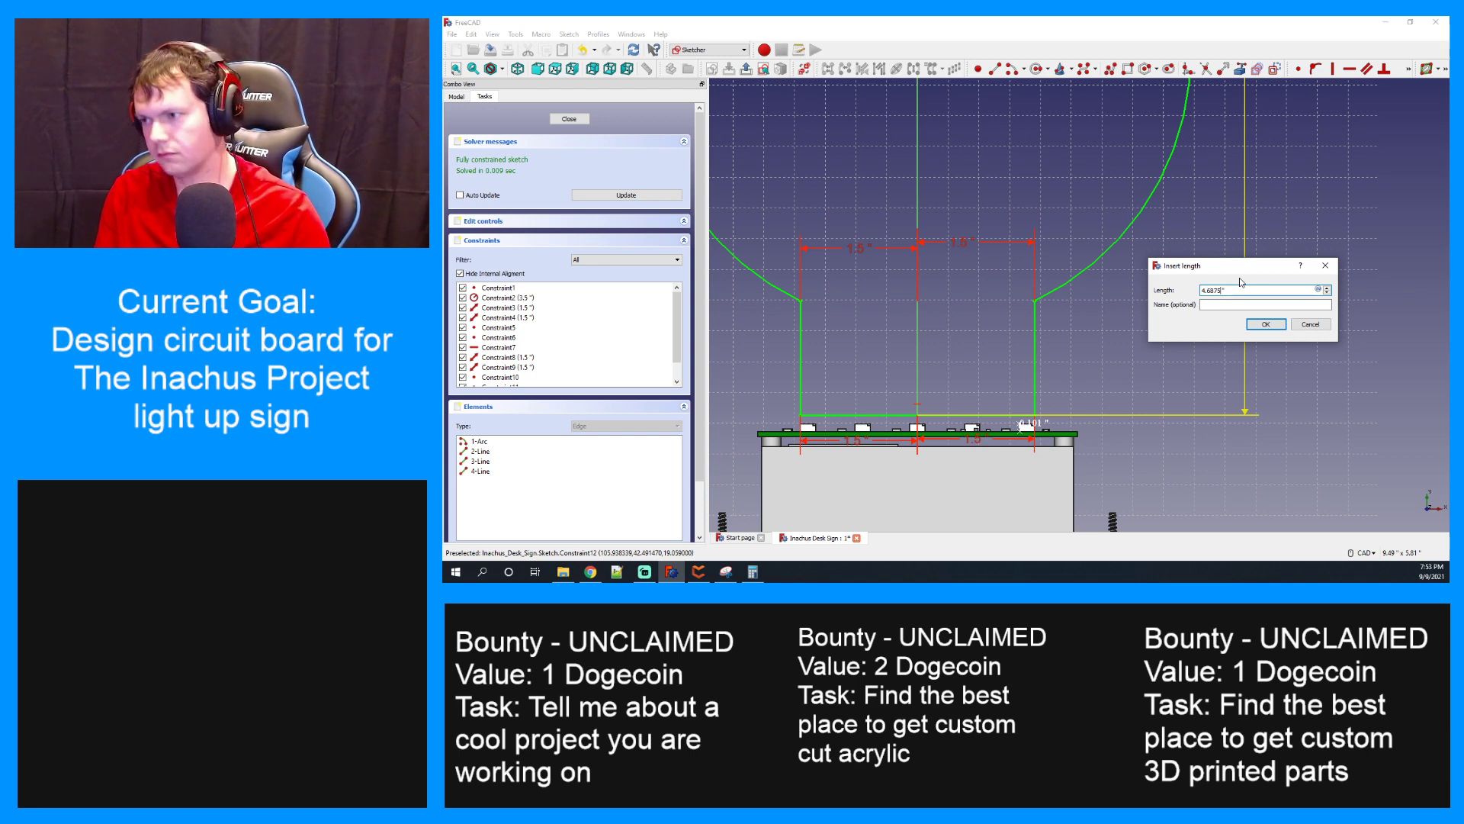
key(Return)
scroll(800, 431, up, 4)
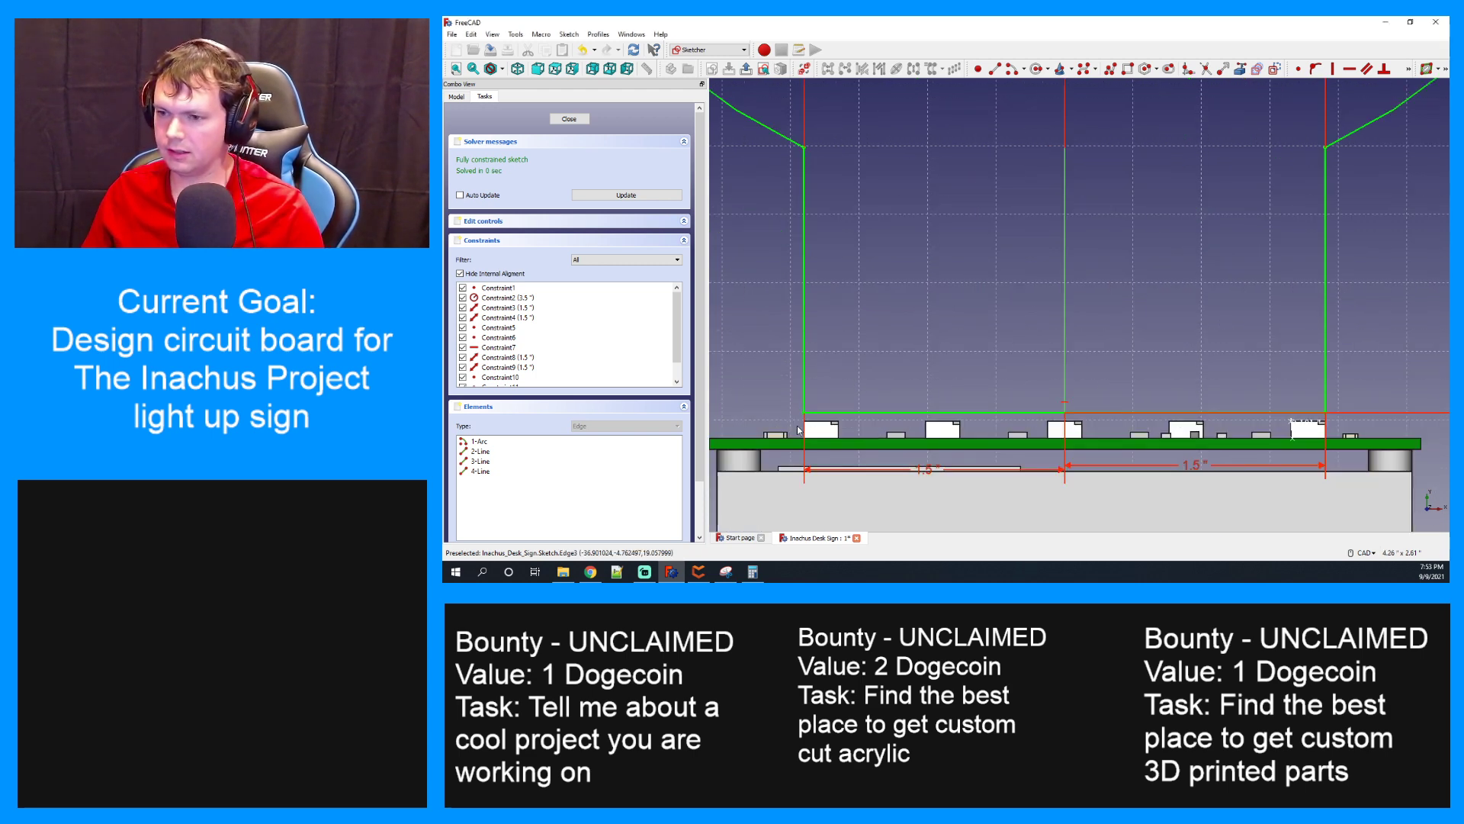
scroll(800, 431, up, 3)
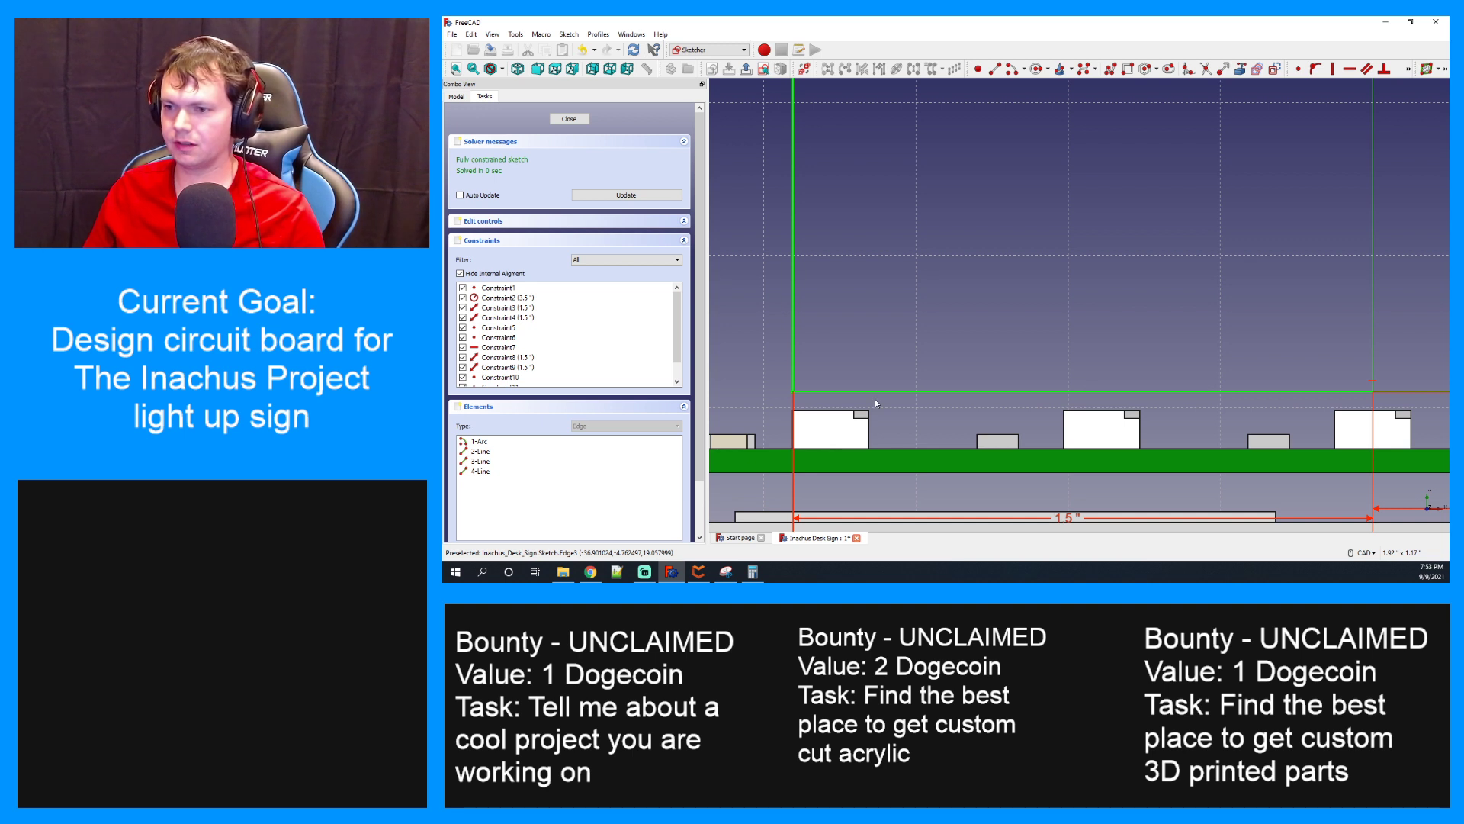
scroll(876, 403, down, 2)
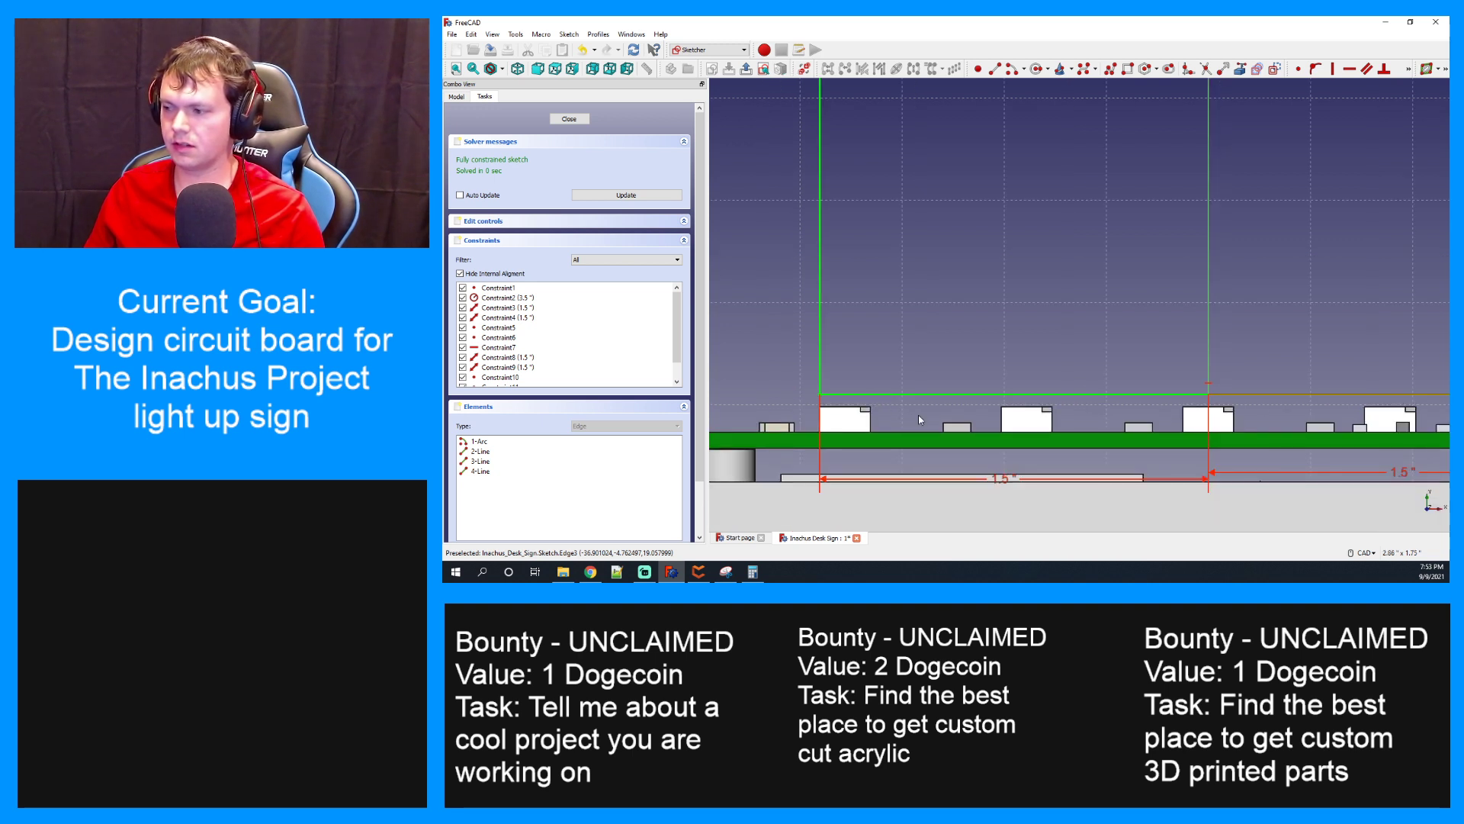
scroll(883, 437, down, 2)
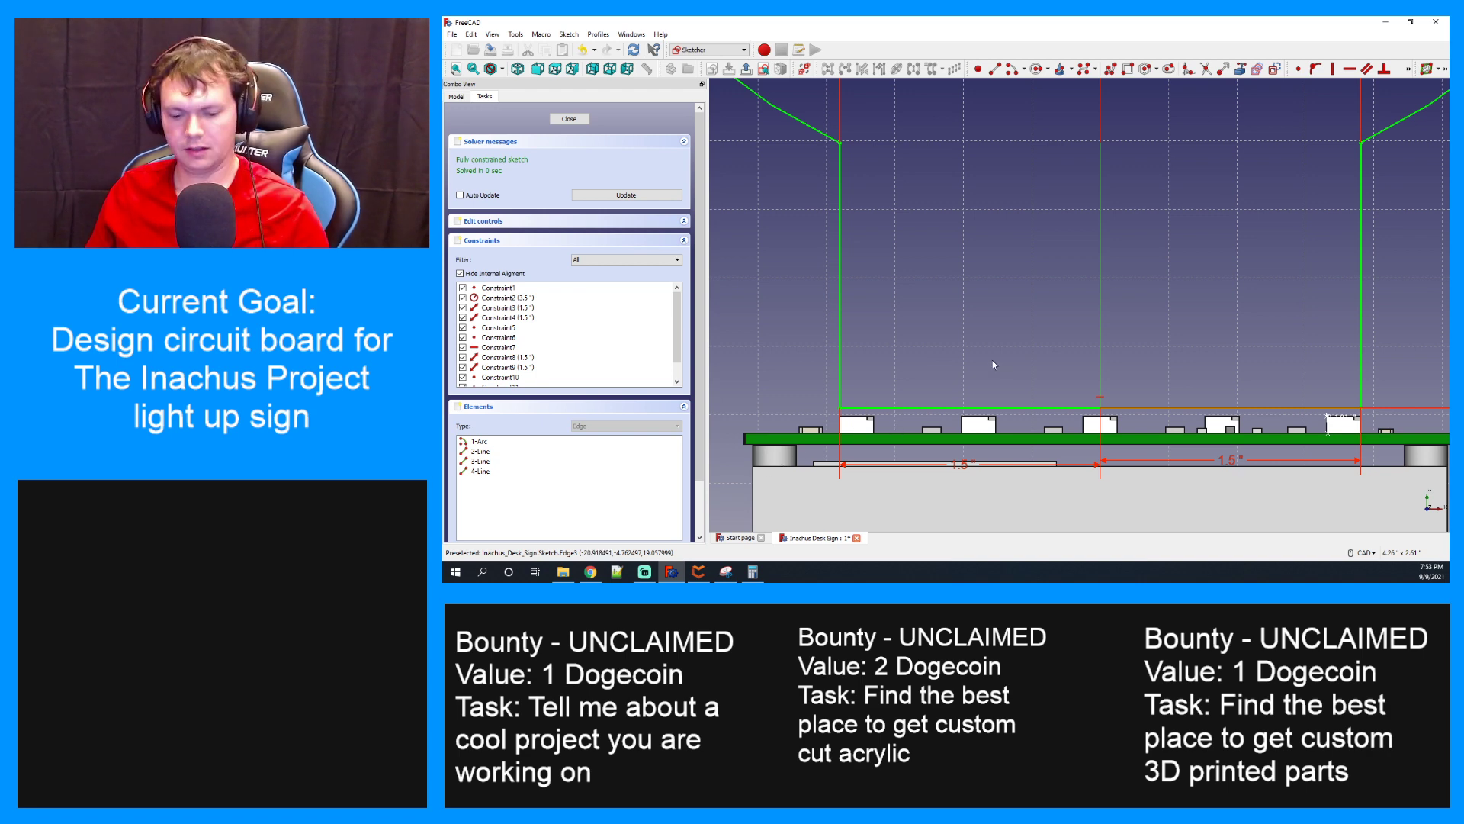
click(569, 119)
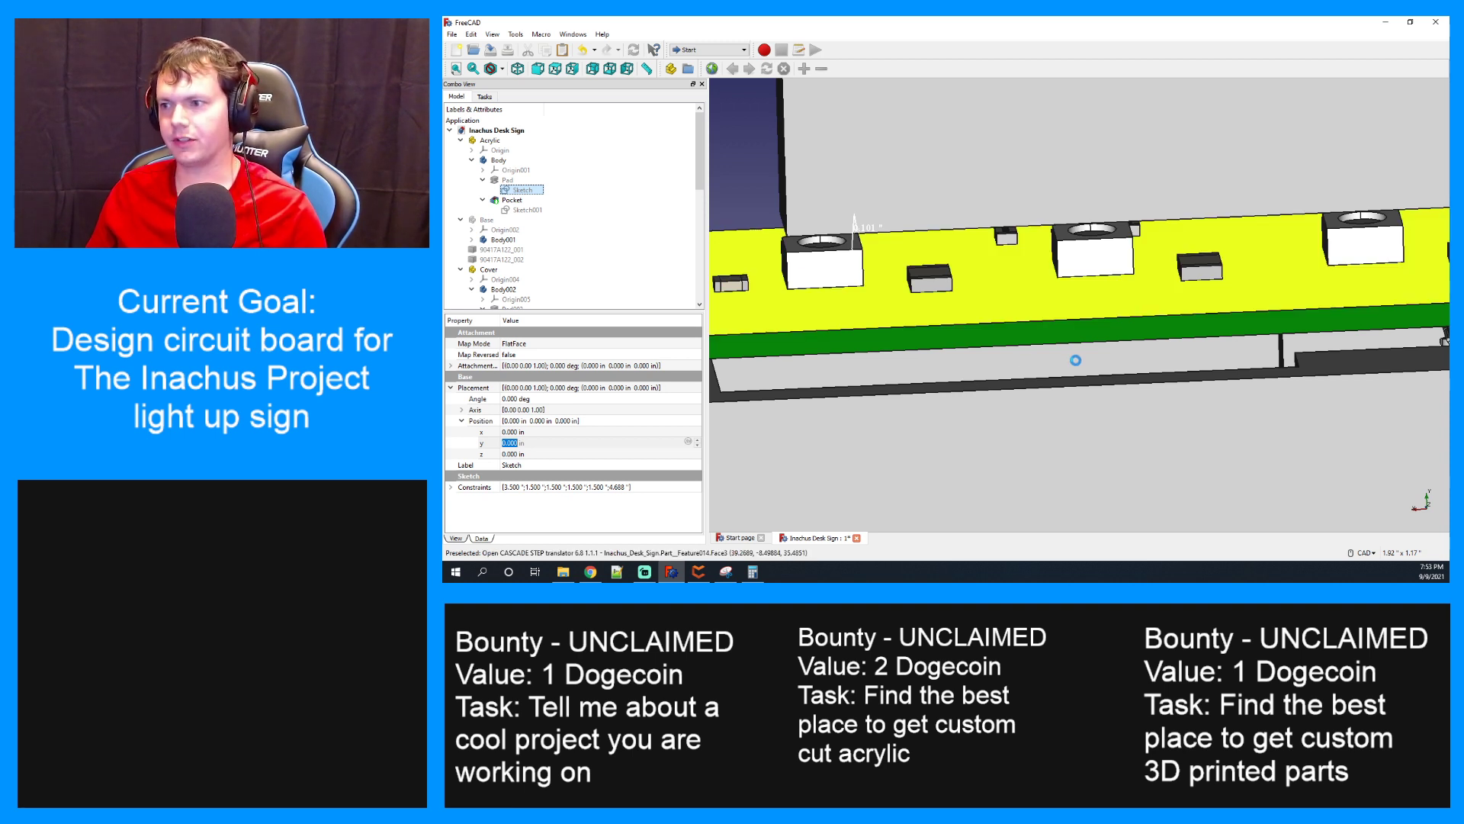
key(ctrl+s)
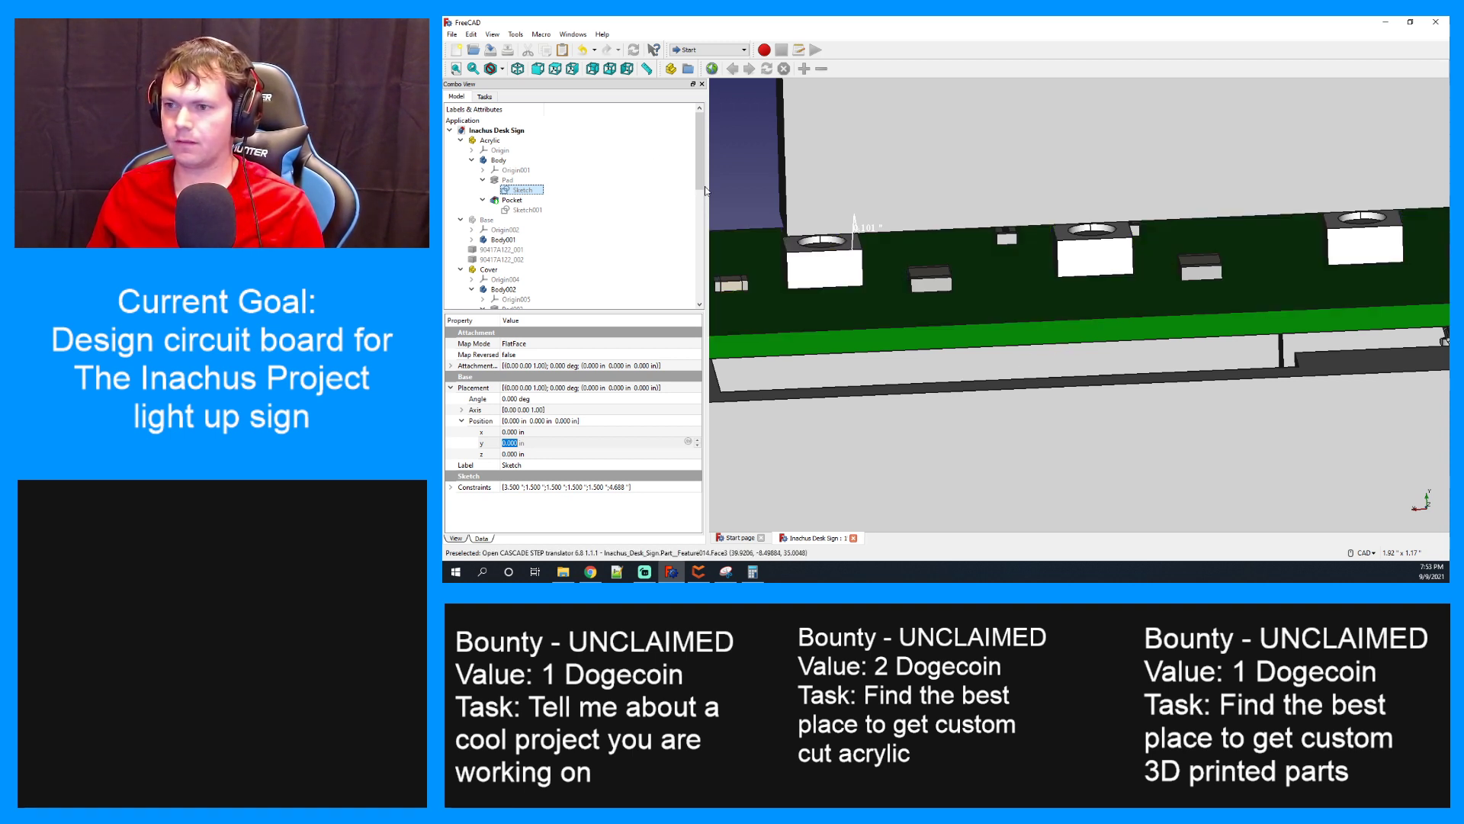
Hide the Acrylic part and inspect the gap between the PCB and the cover from a low angle
click(492, 140)
key(space)
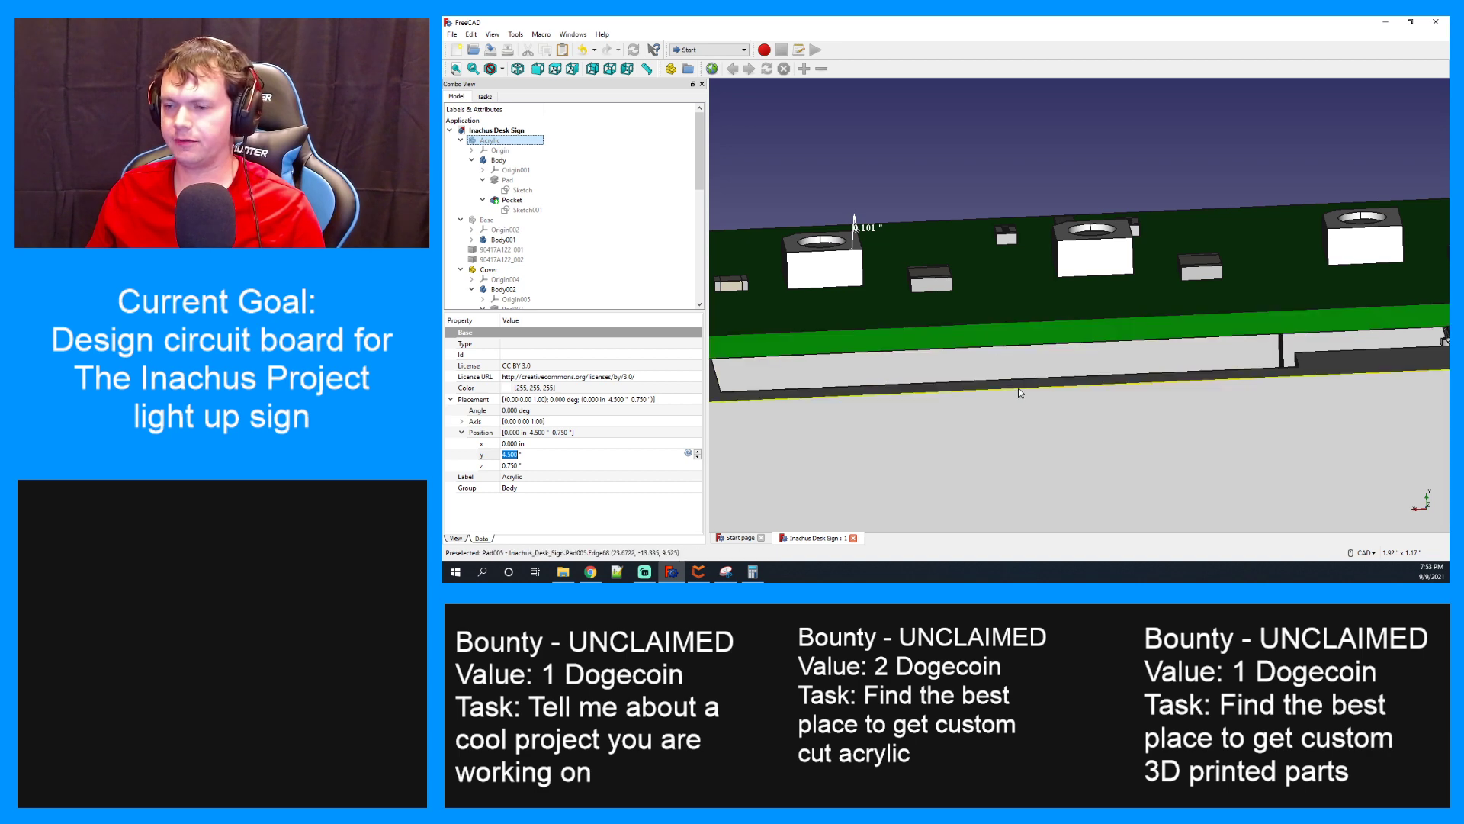
middle_drag(1019, 387, 956, 355)
middle_drag(1158, 358, 1093, 257)
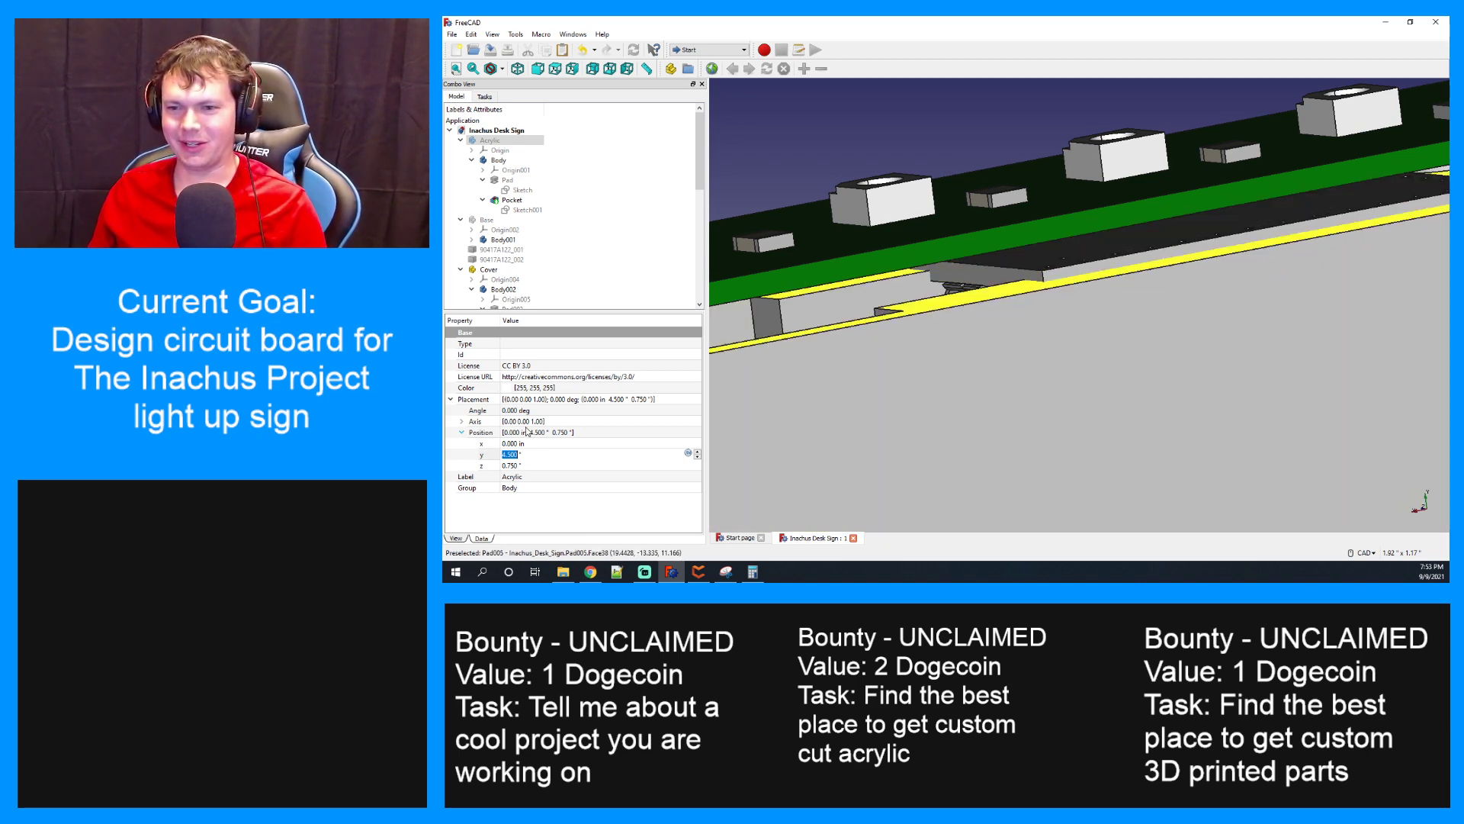
Try an x component of 0 for the rotation axis in the PCB's placement, and restore it to 1
scroll(496, 261, down, 5)
scroll(496, 261, down, 4)
click(488, 290)
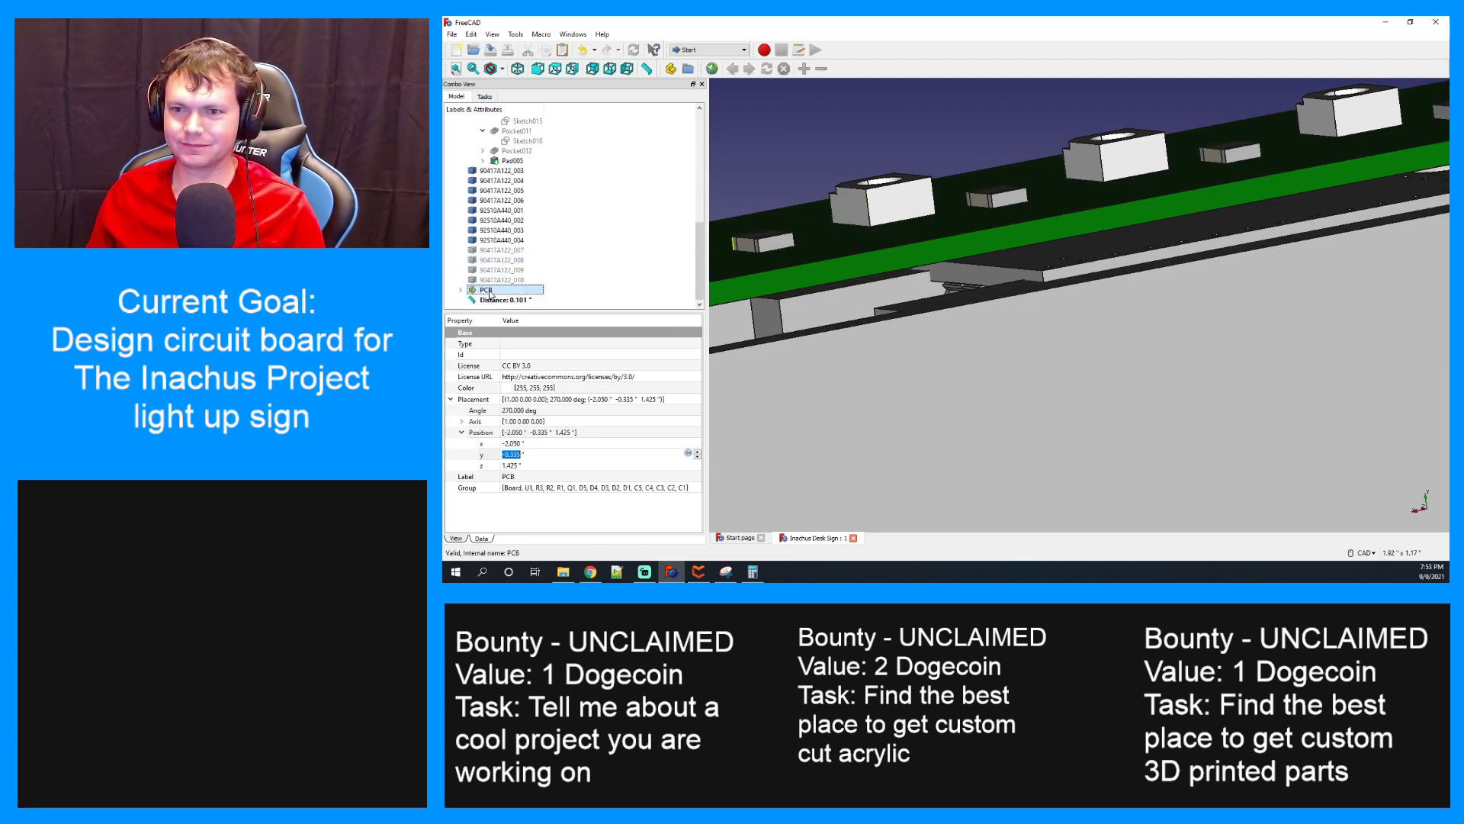
click(534, 337)
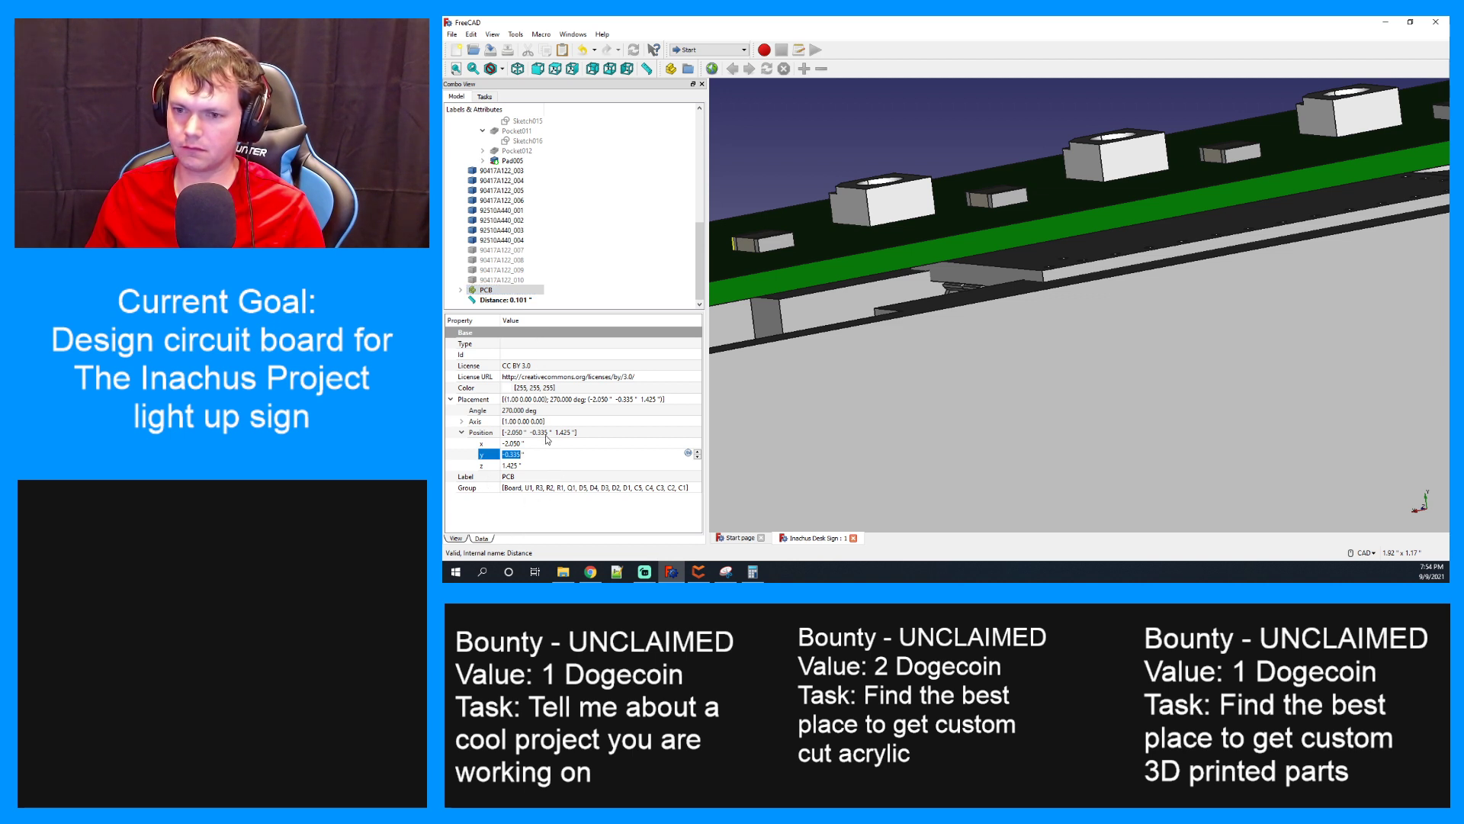
click(461, 422)
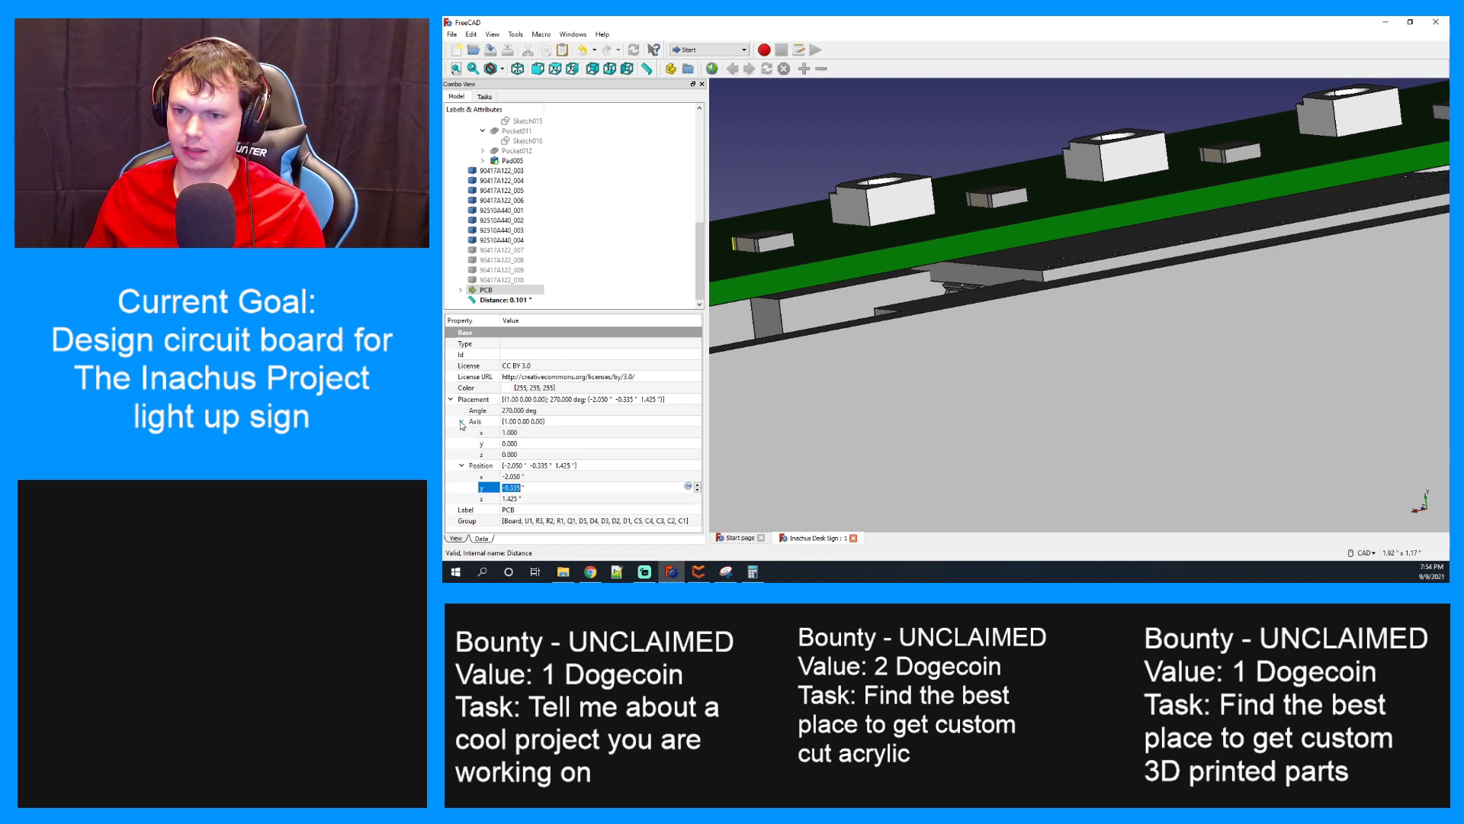
click(512, 443)
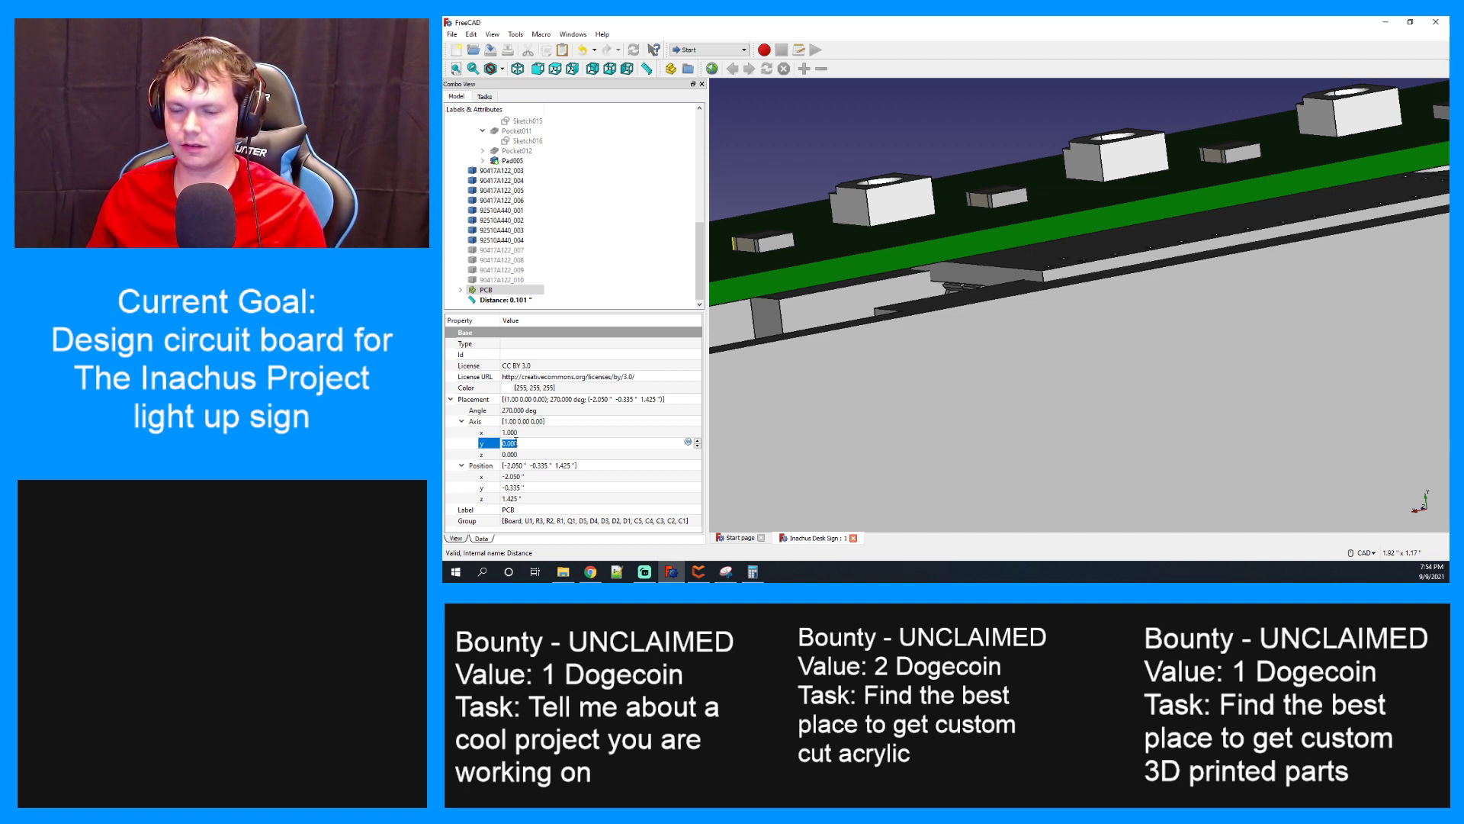
click(516, 432)
text(0)
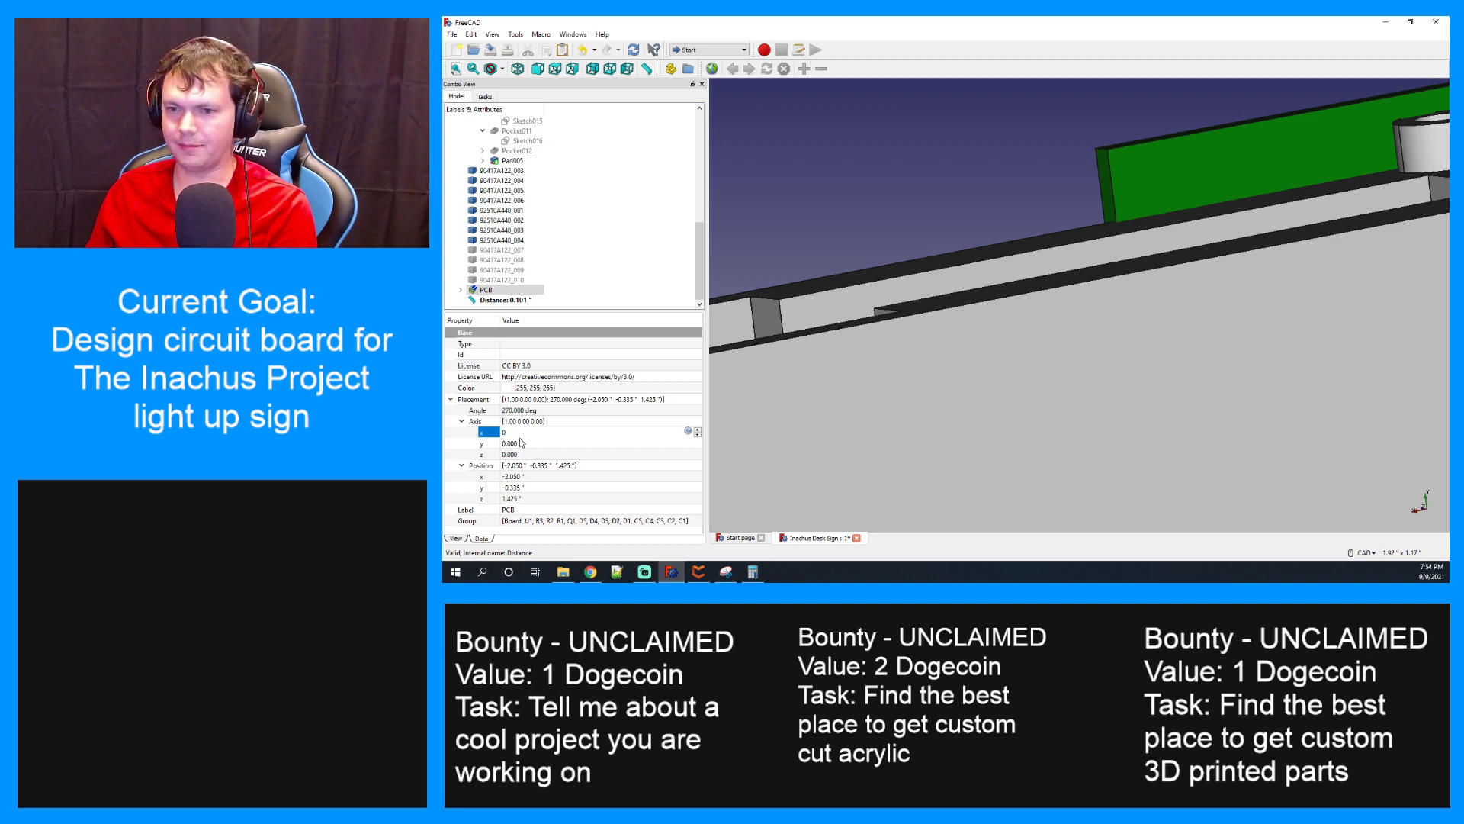
text(1)
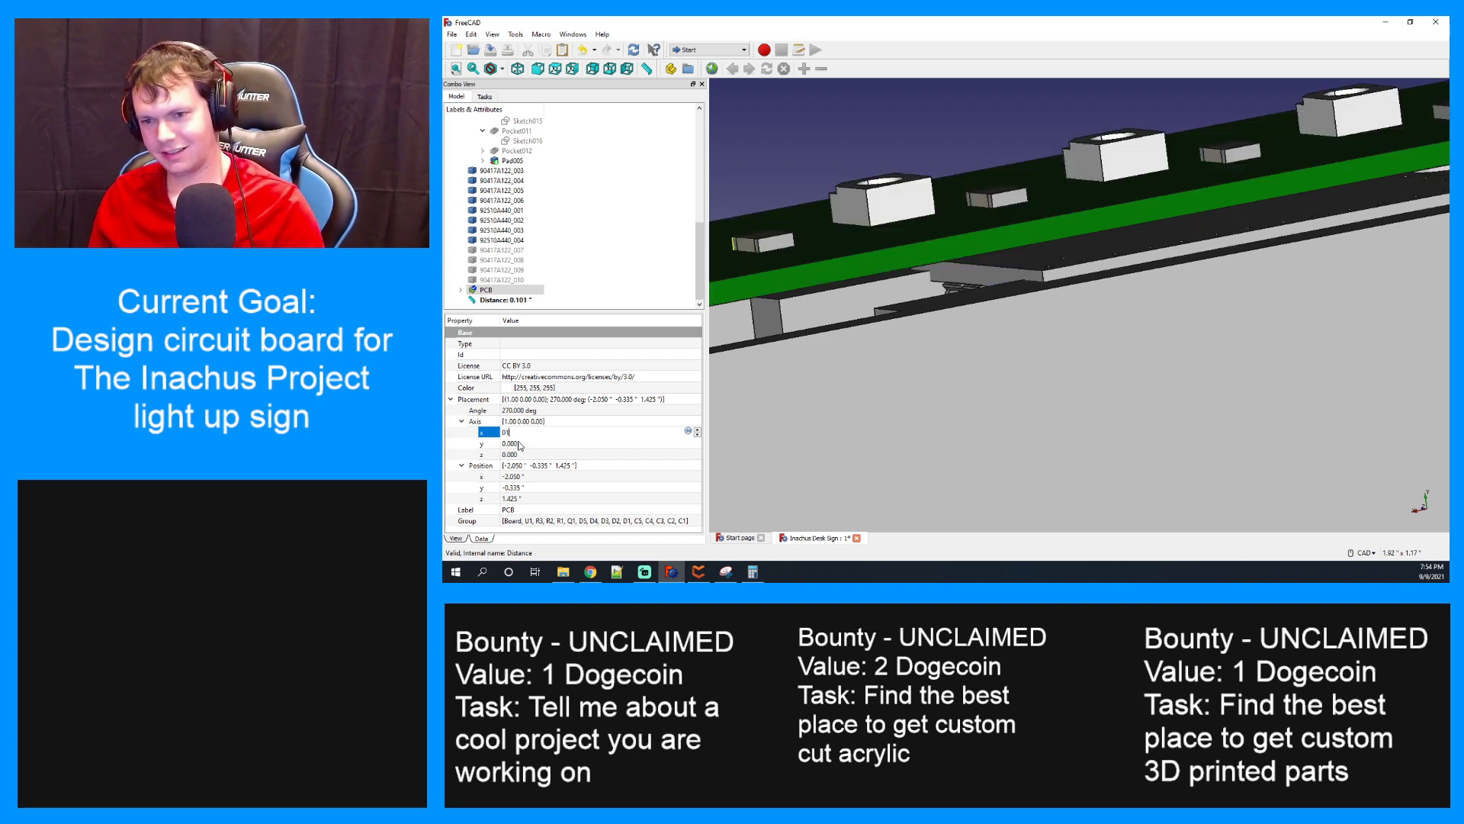
Try a y component of 1 for the PCB's rotation axis, view the board's tilt, and set it back to 0
click(519, 446)
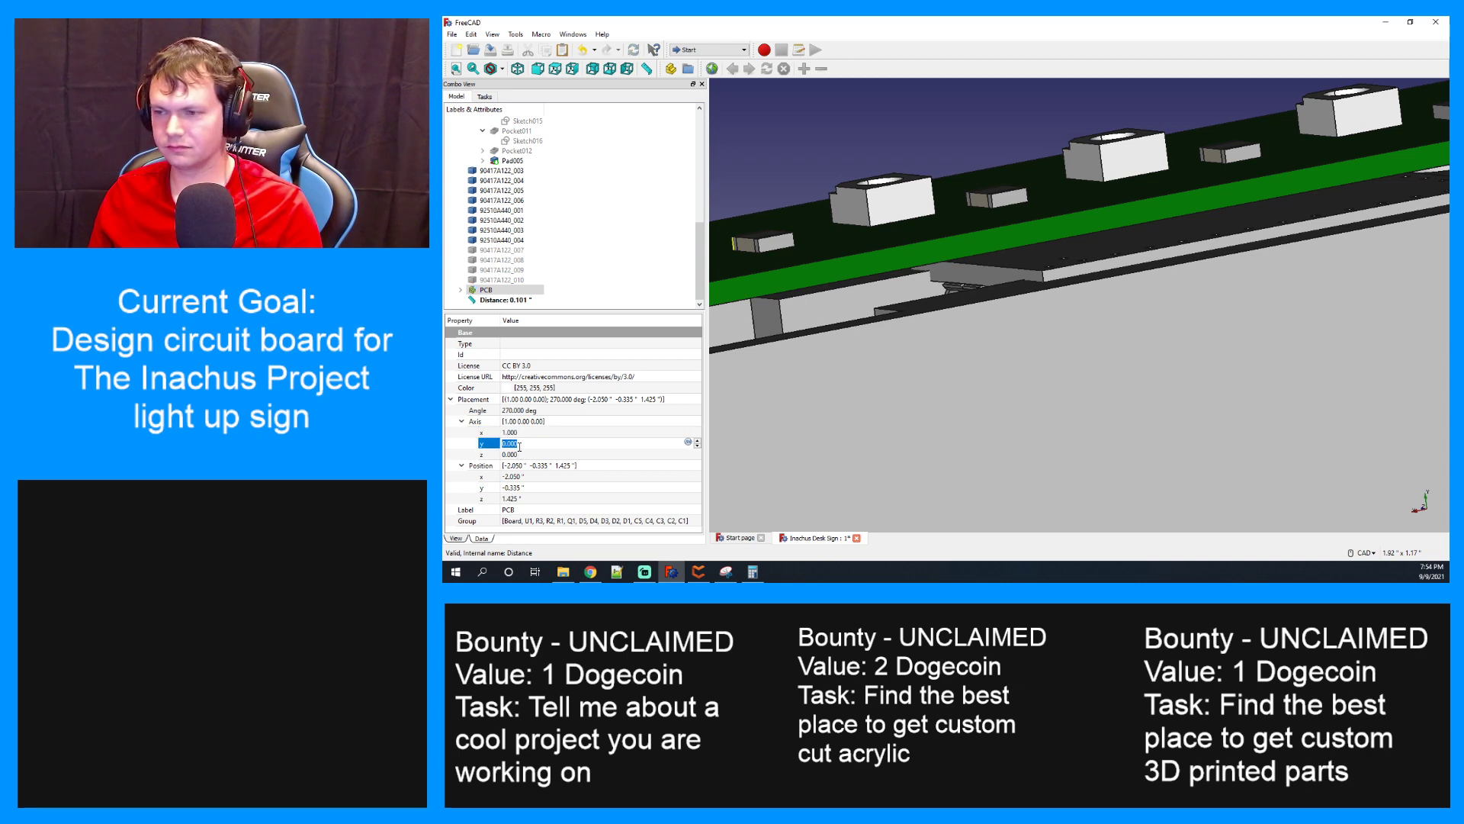
text(1)
middle_drag(885, 301, 935, 315)
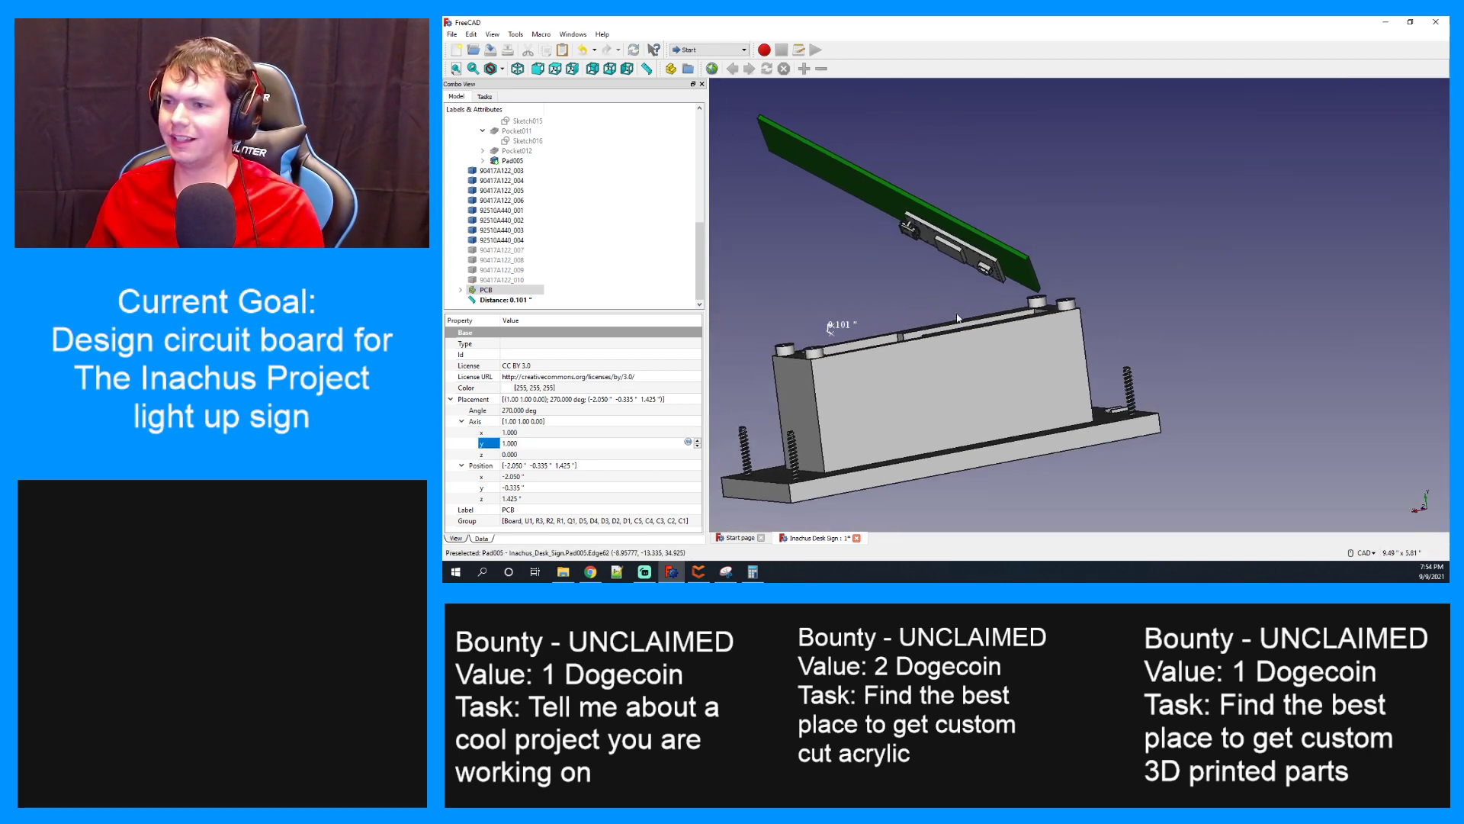
click(508, 443)
double_click(511, 443)
key(BackSpace)
key(BackSpace)
key(BackSpace)
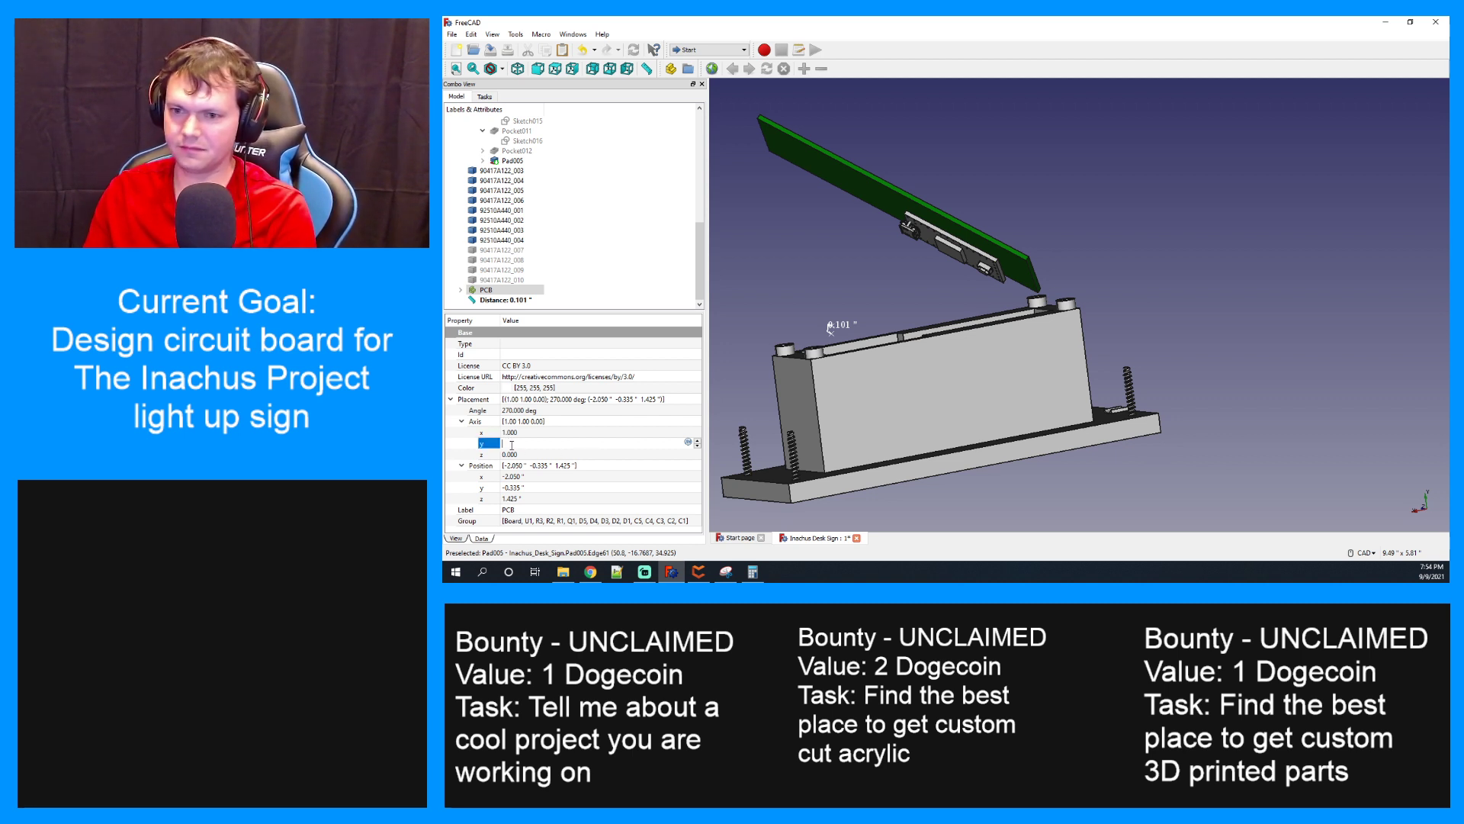
text(0)
click(729, 337)
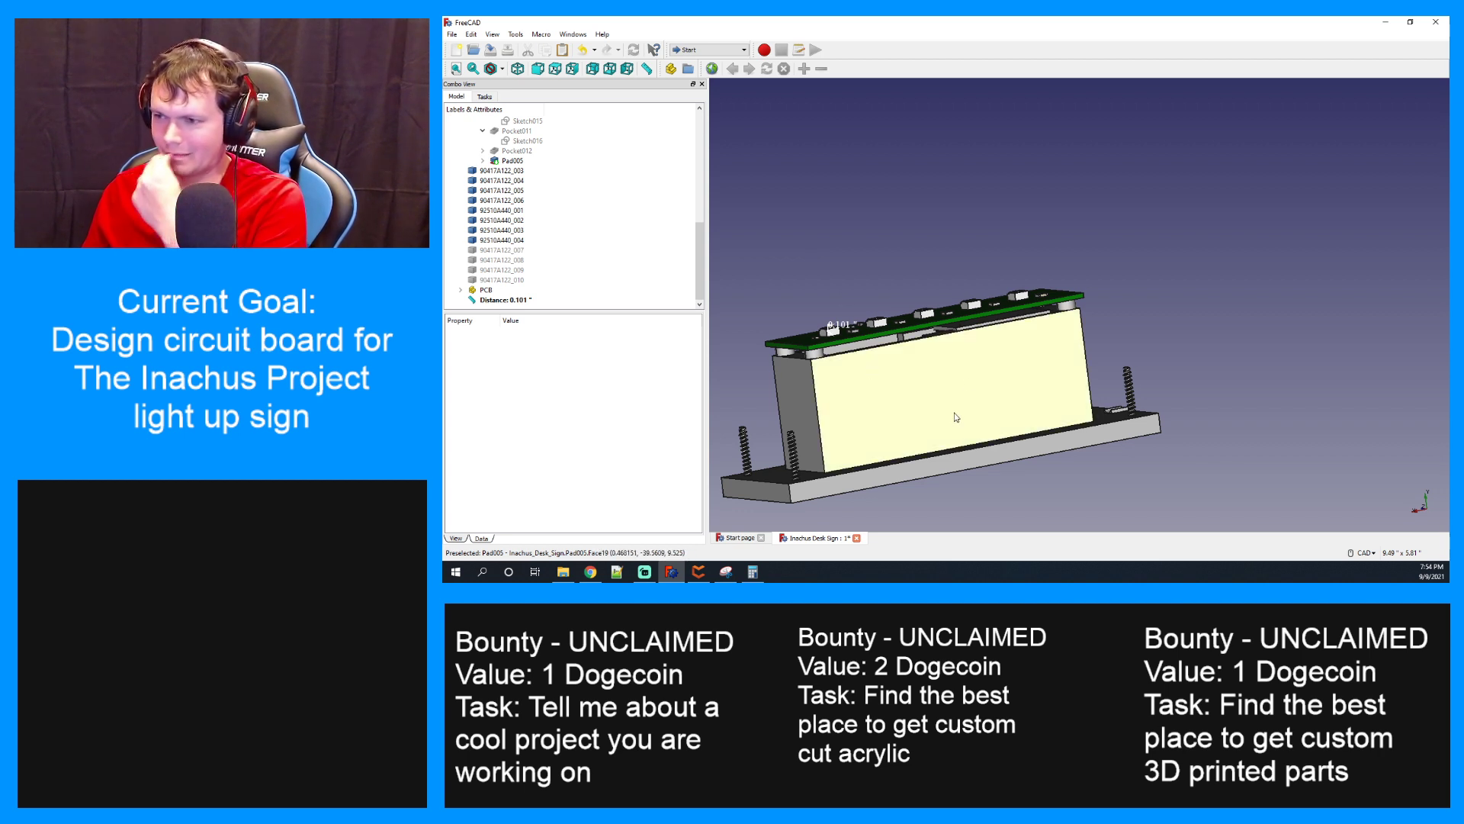
click(1049, 305)
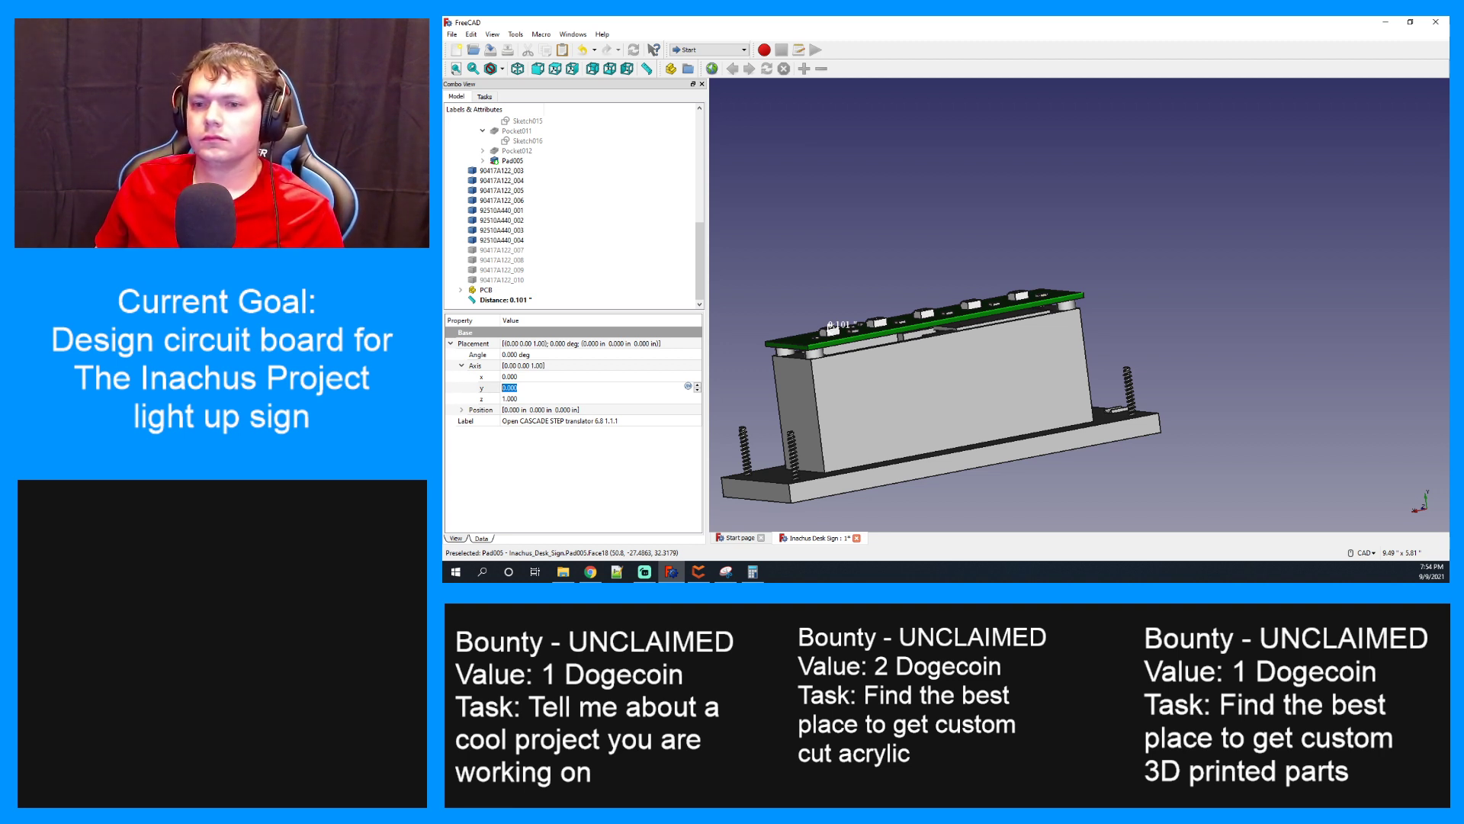
key(alt+Tab)
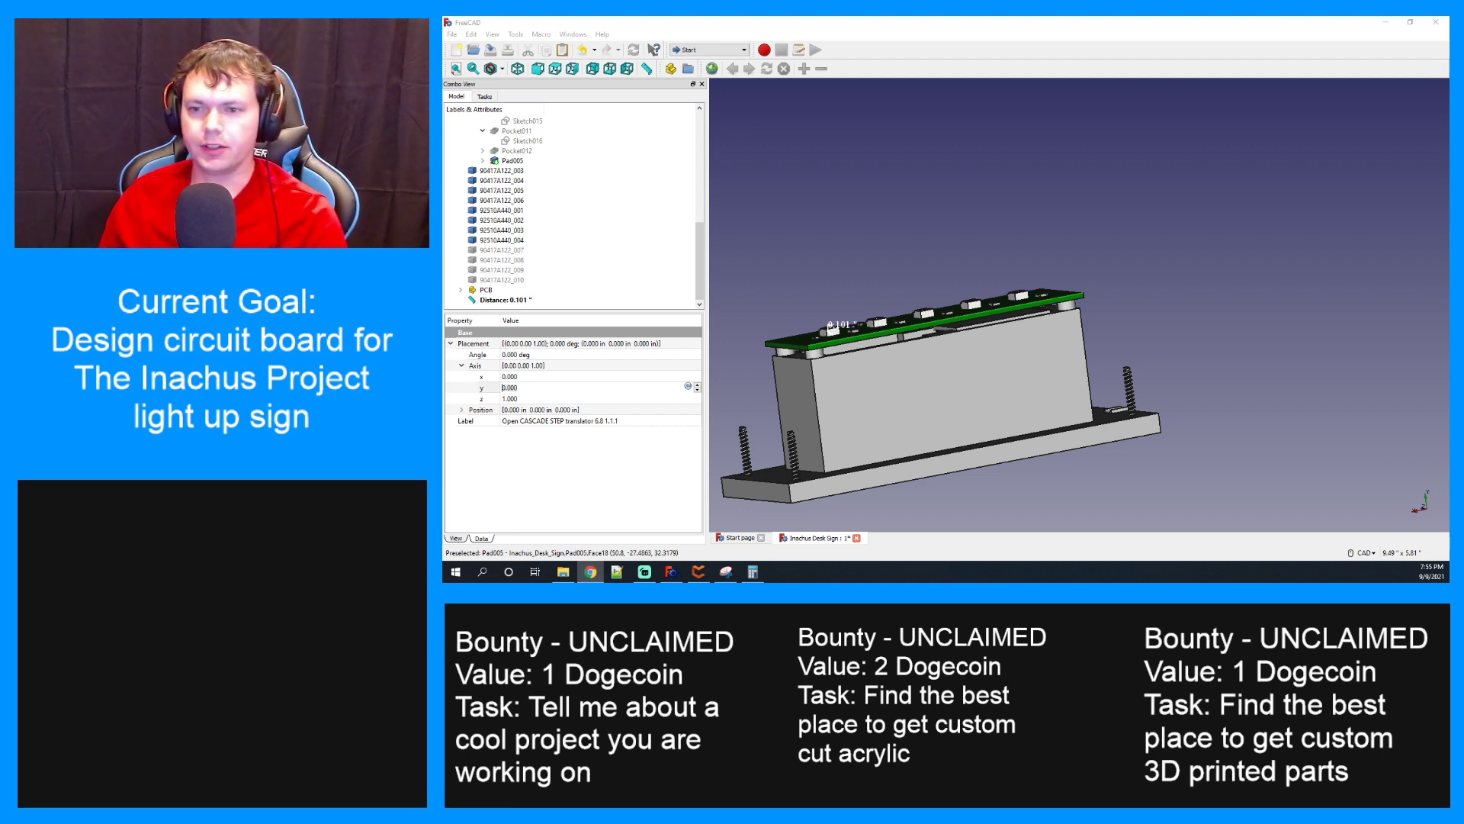
Try an incremental 180-degree rotation of the PCB about the Y axis in its placement, and inspect the board's new position from the end
click(531, 290)
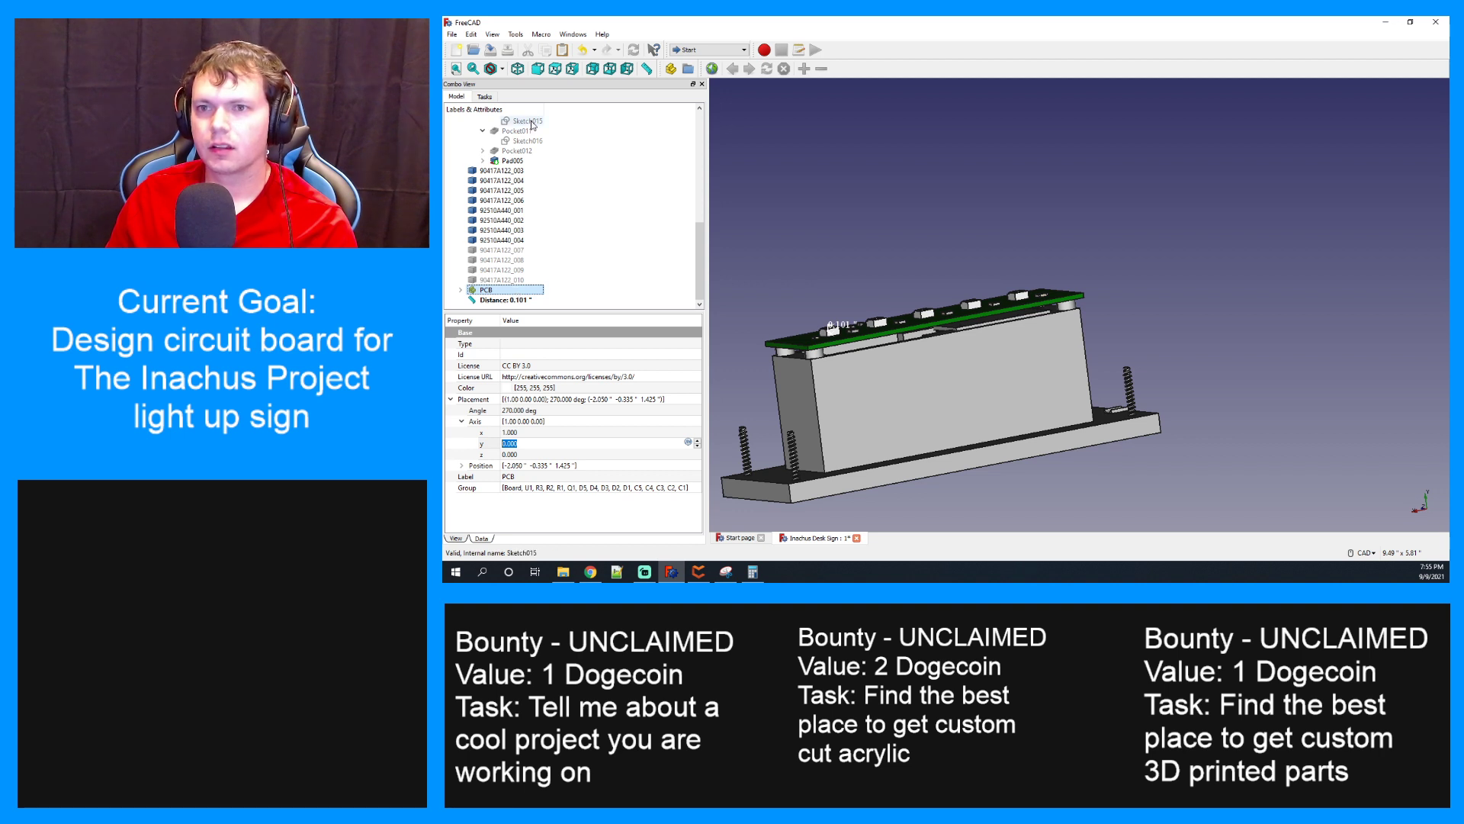
click(472, 34)
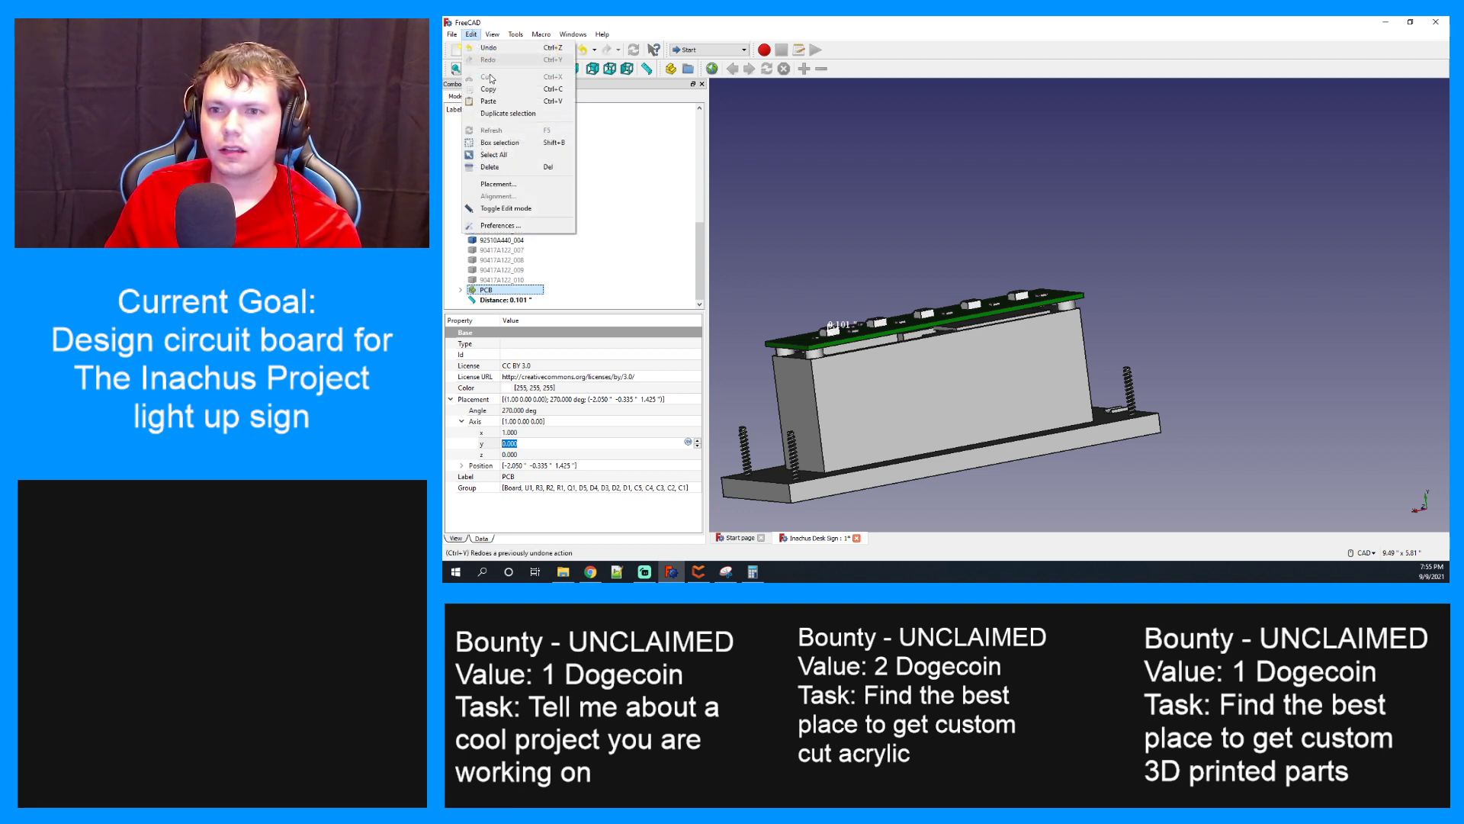
click(513, 184)
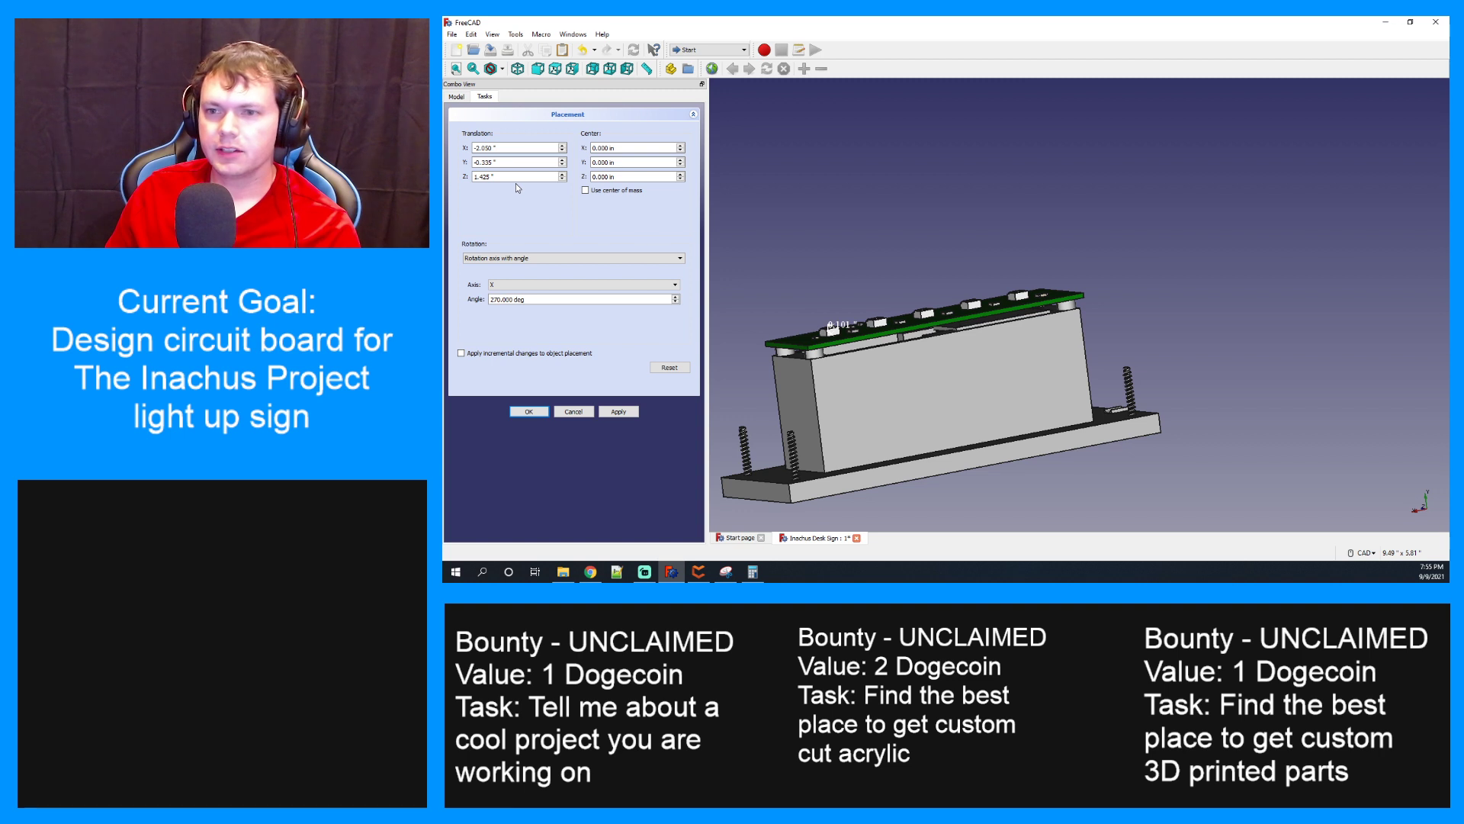
click(491, 354)
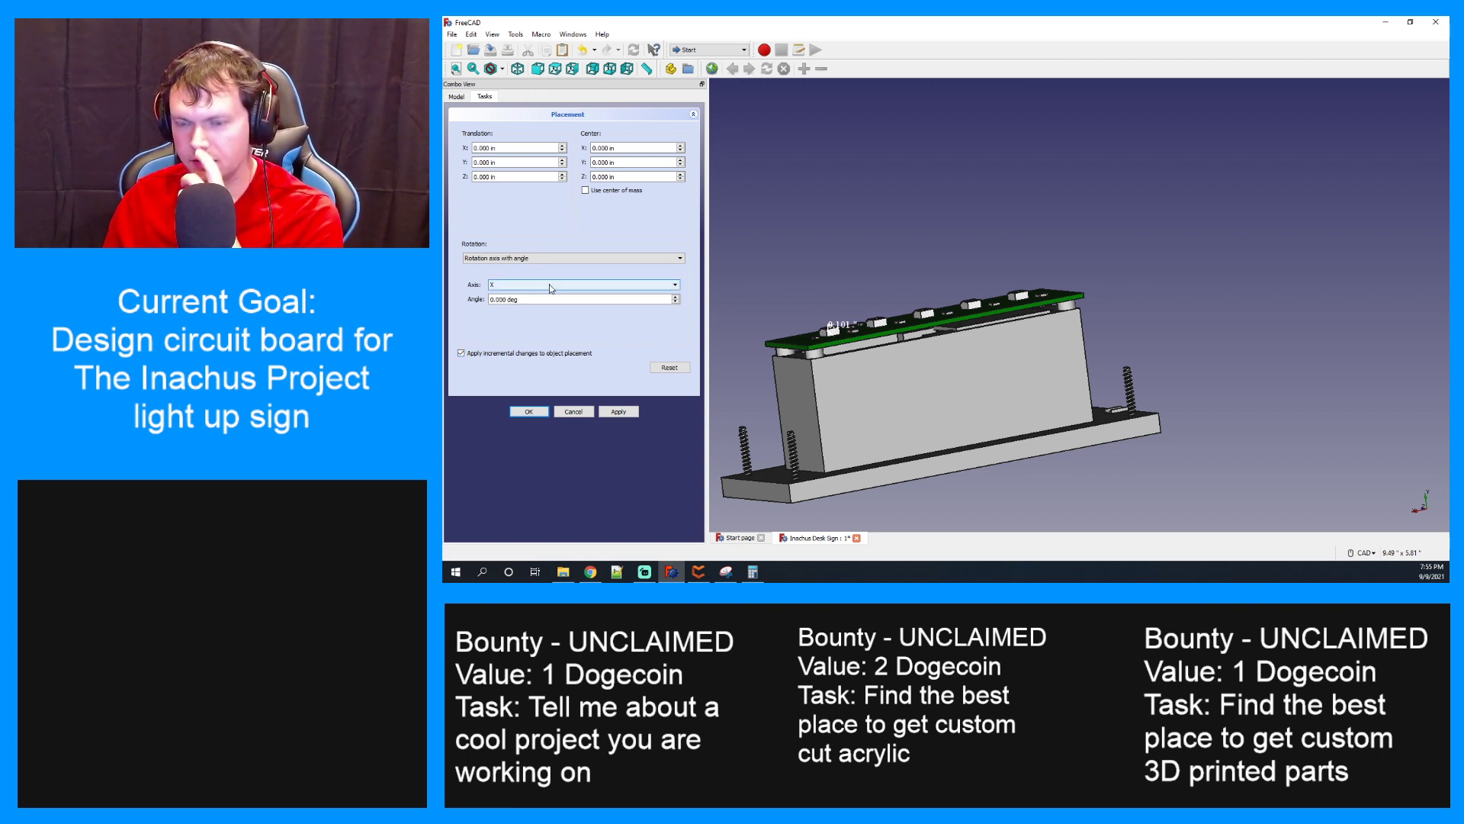
click(550, 287)
click(547, 299)
click(547, 299)
drag(508, 301, 489, 300)
text(180)
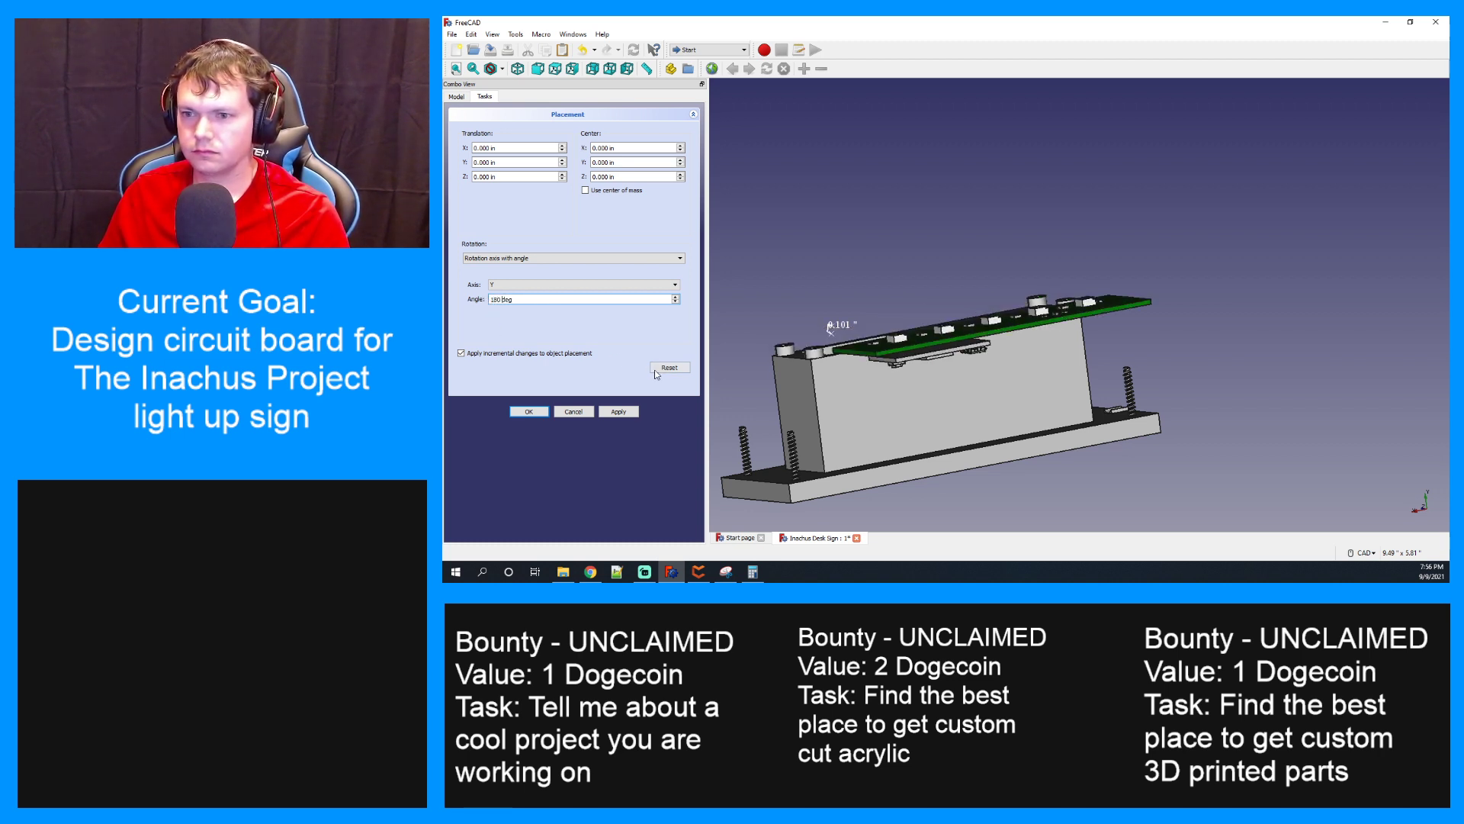
click(618, 412)
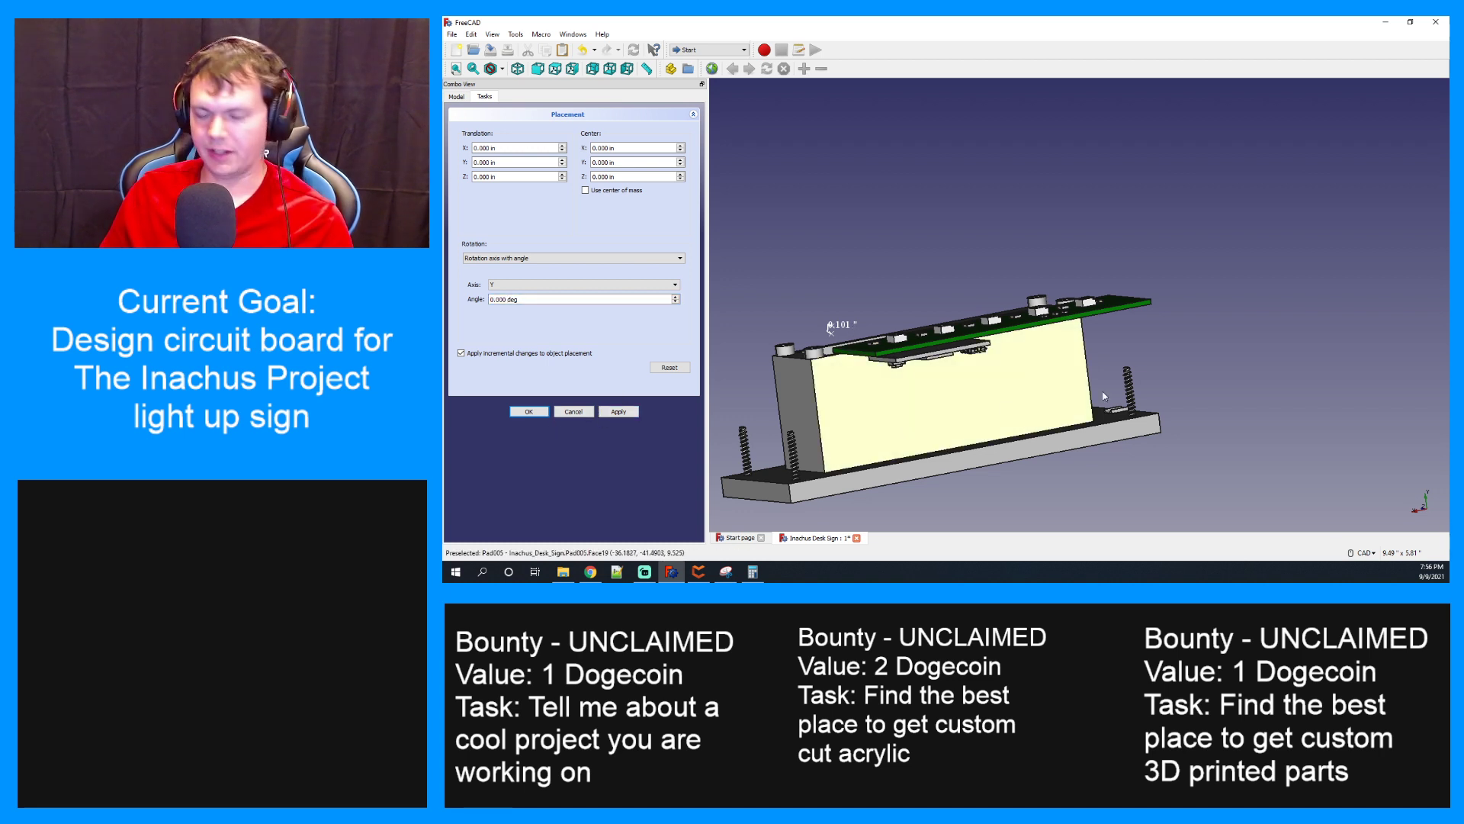
middle_drag(1181, 336, 1311, 334)
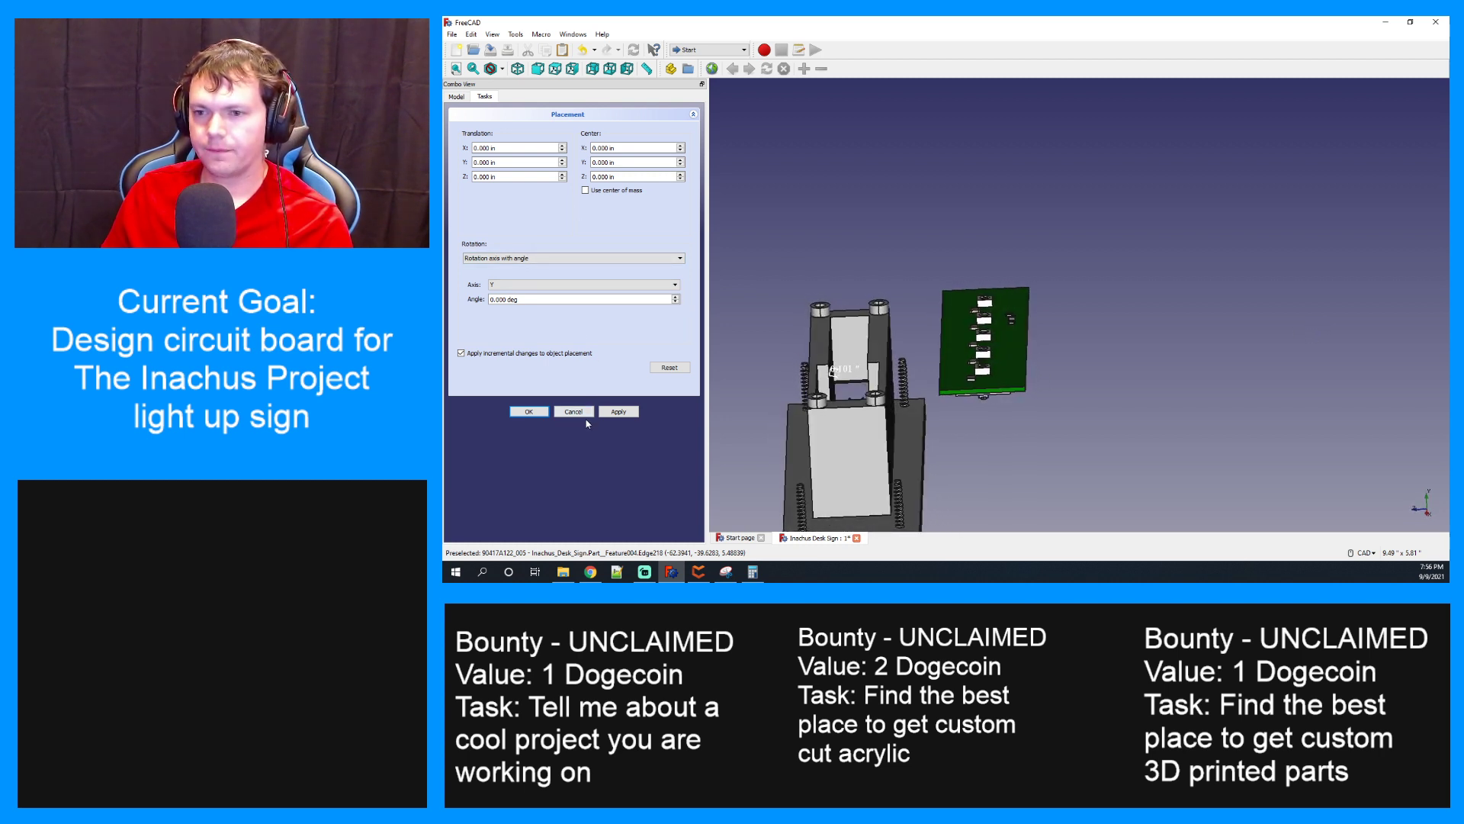
click(536, 415)
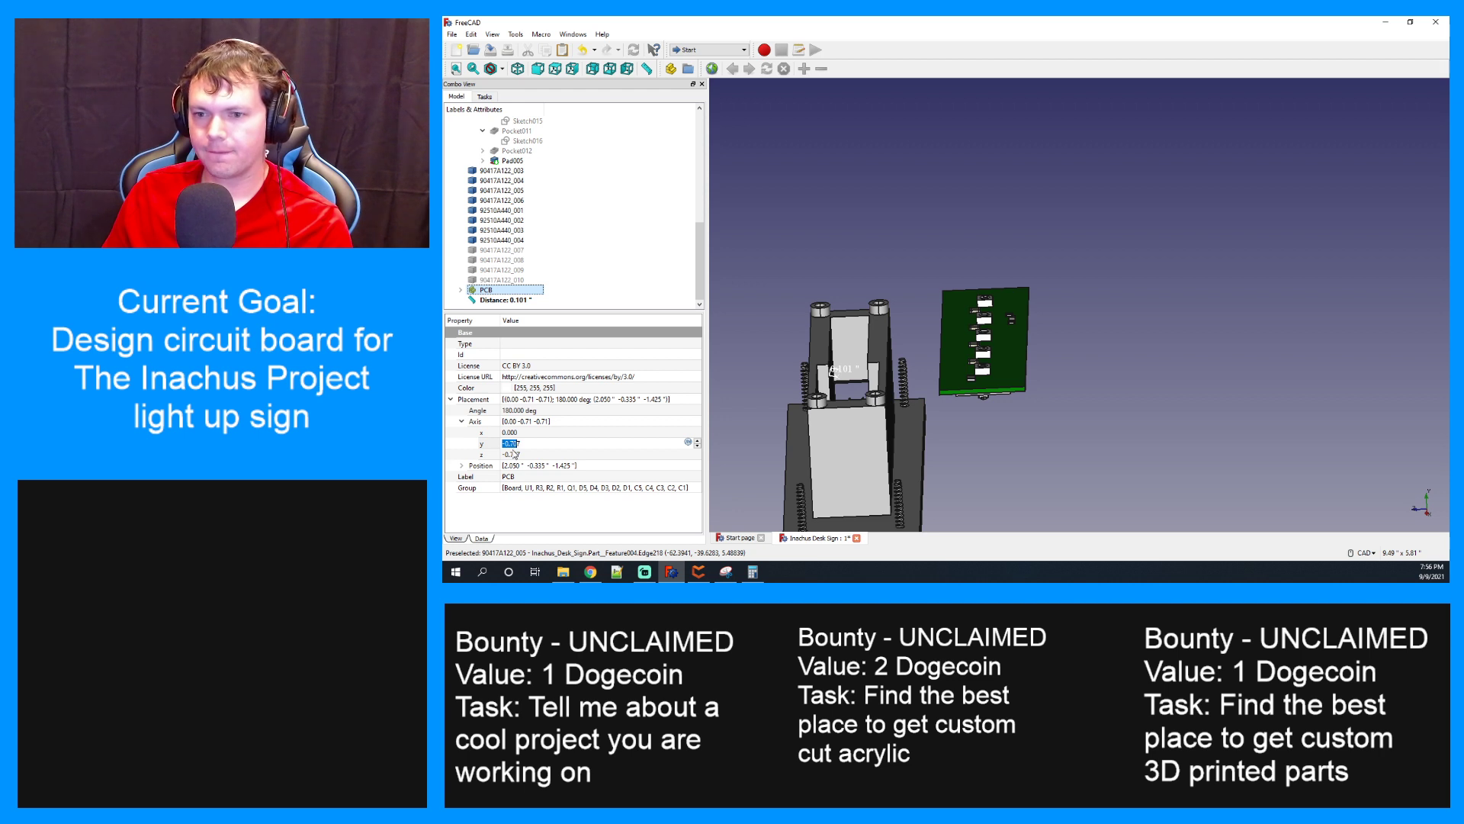
Try a z component of 0.707 for the PCB's rotation axis, and set it back to -0.707
click(607, 286)
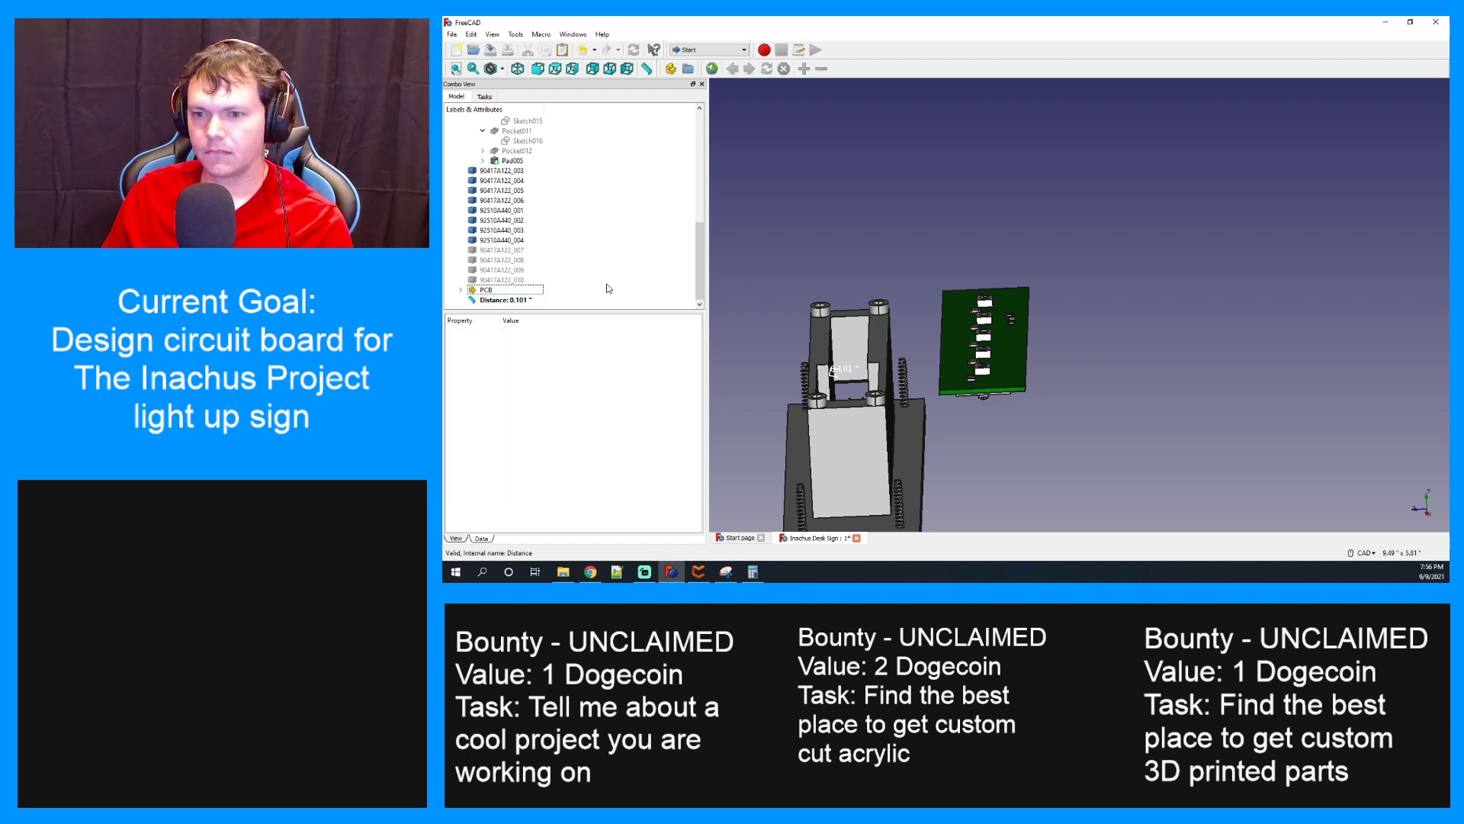
click(500, 291)
double_click(510, 454)
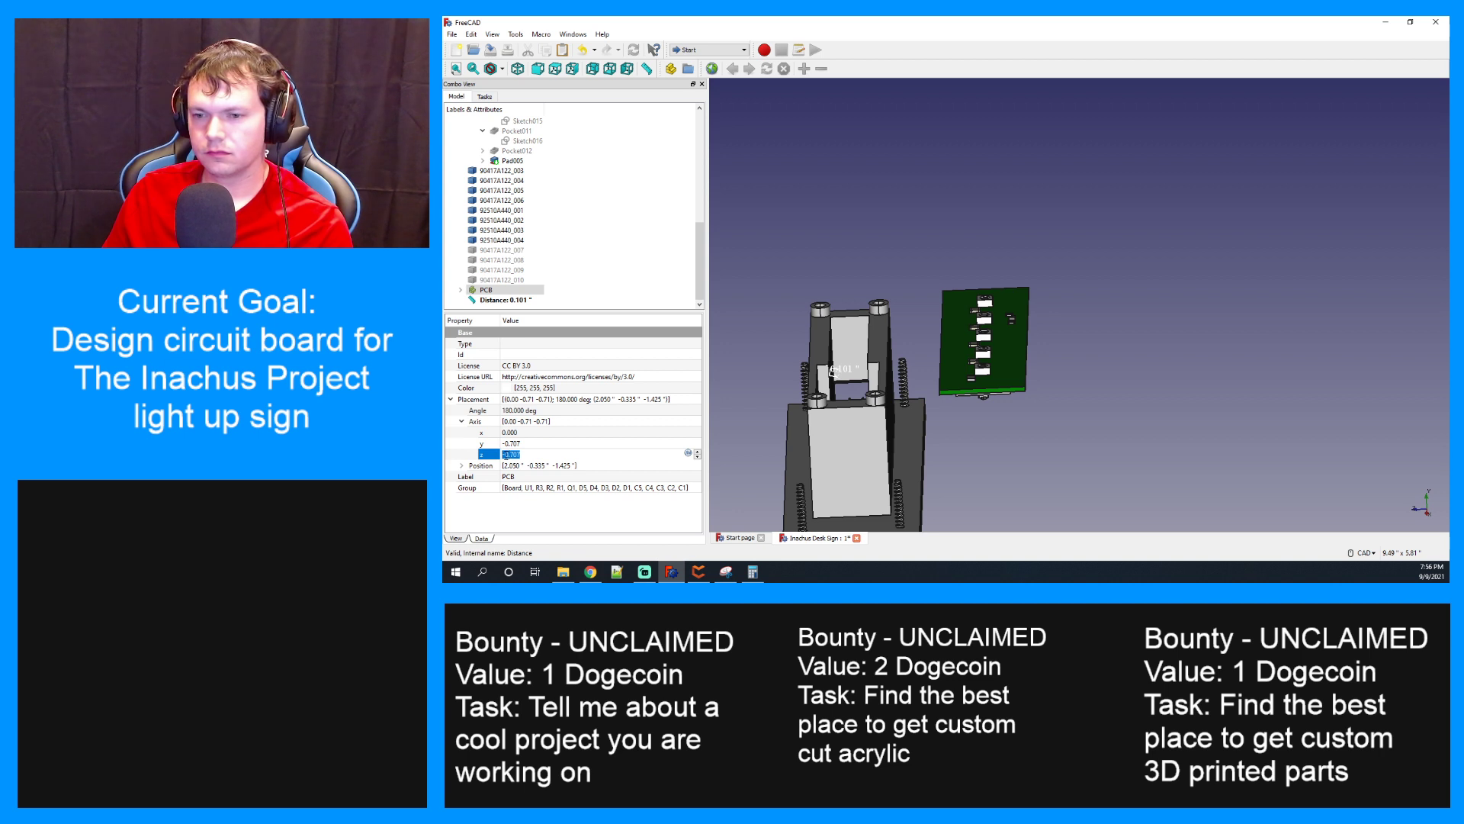
click(505, 455)
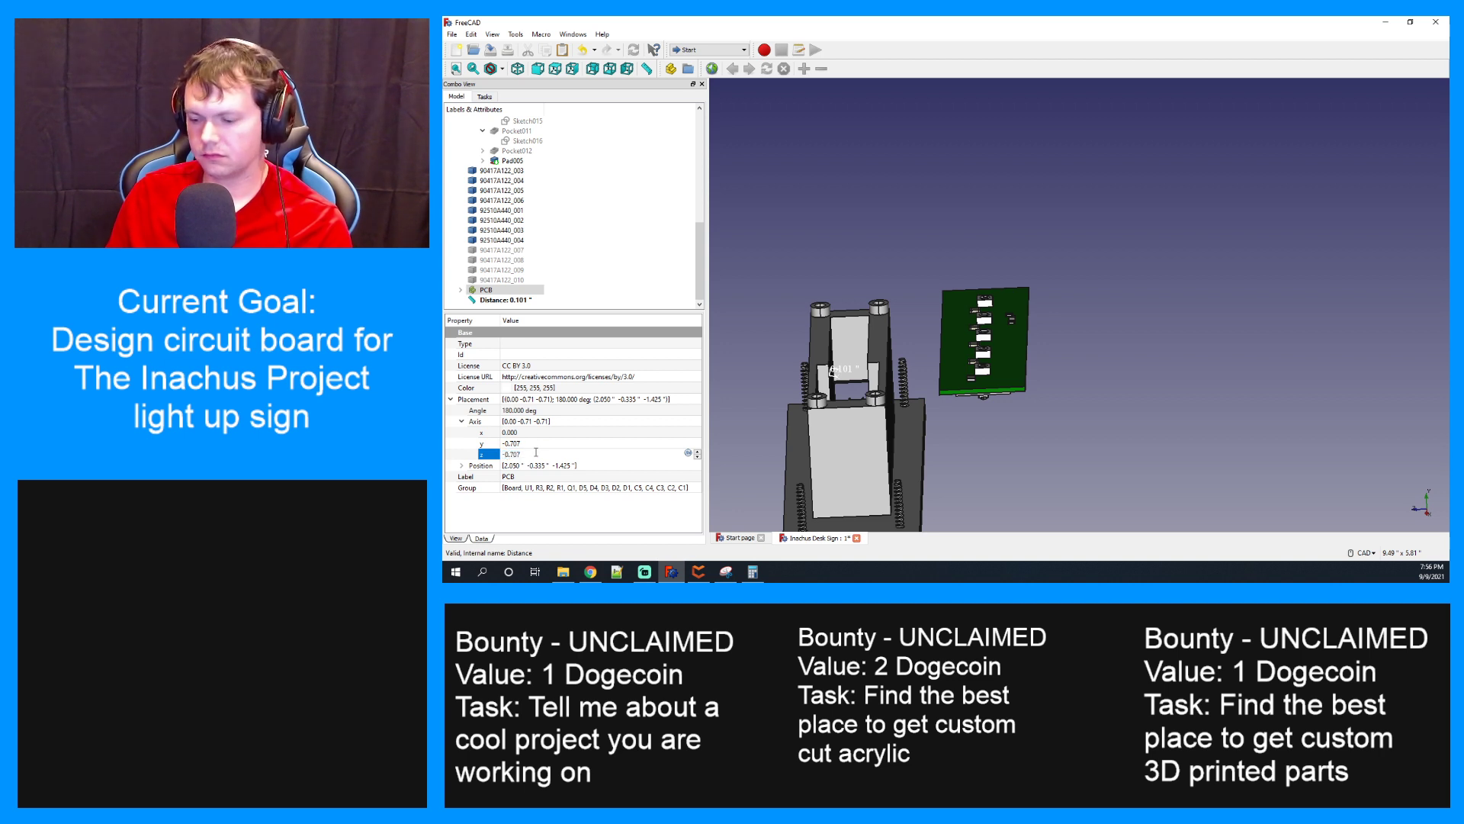
key(BackSpace)
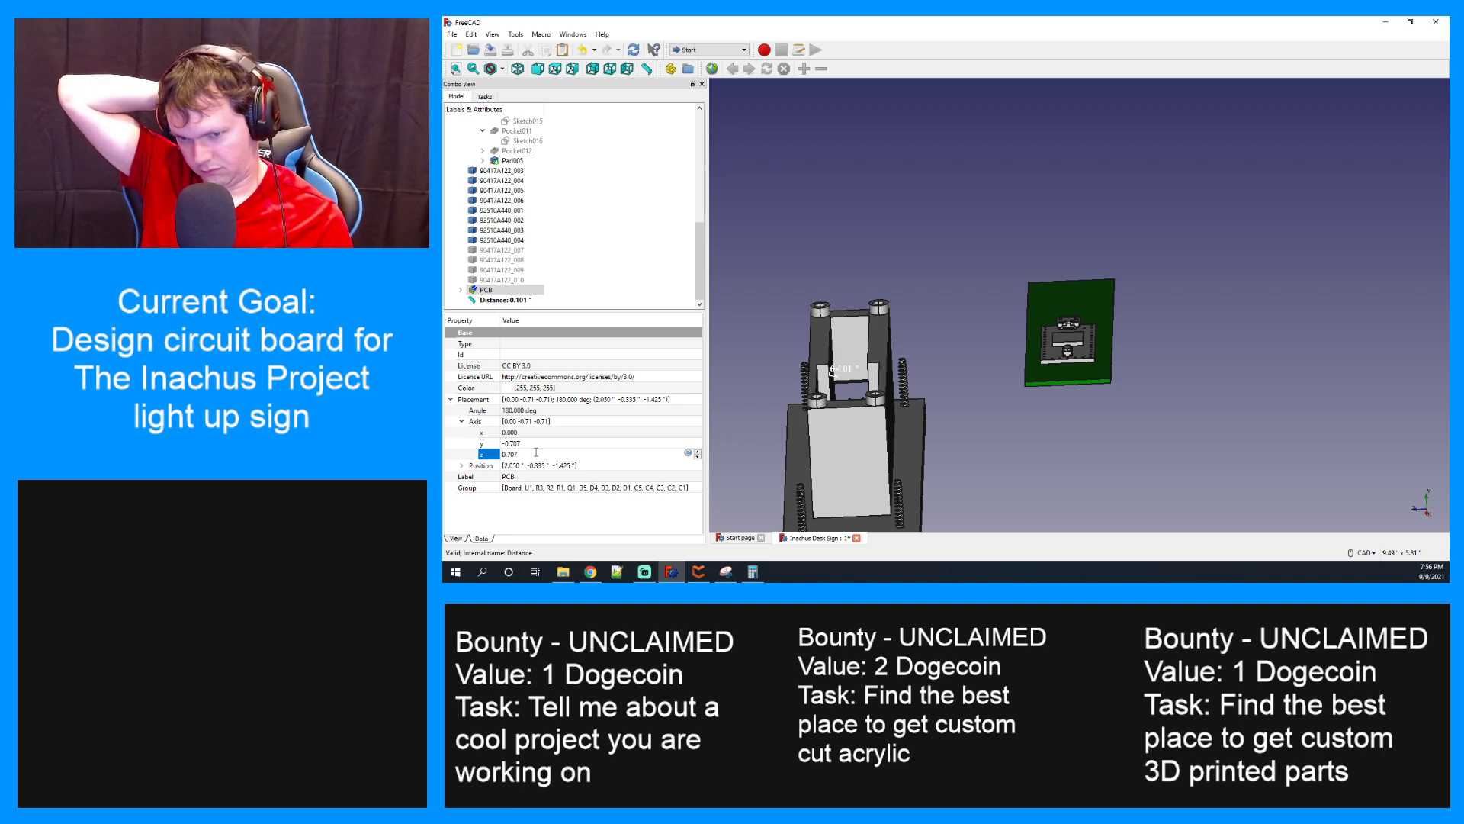
text(-)
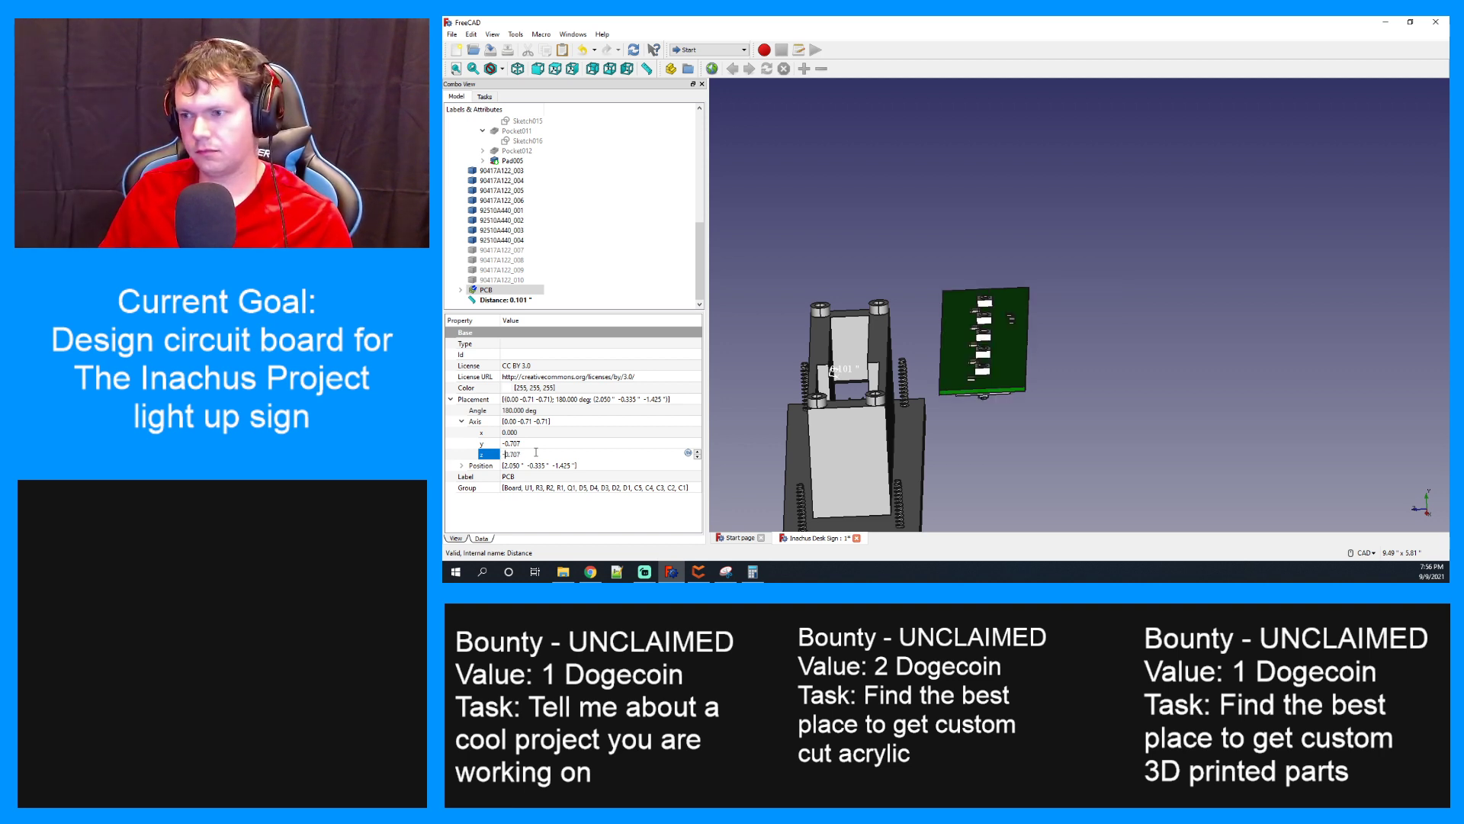
click(821, 241)
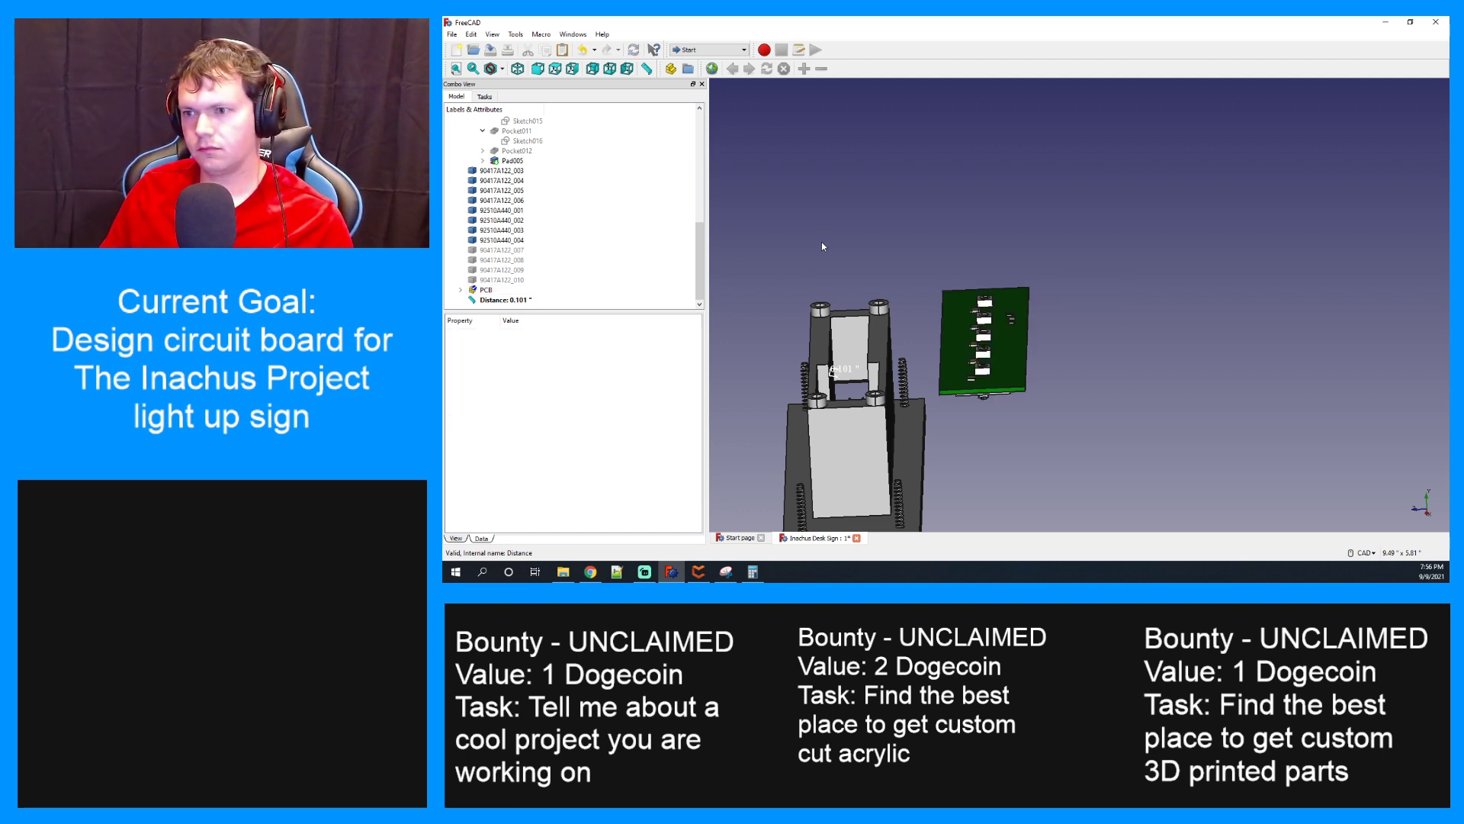
Delete the distance measurement, and undo both that deletion and the PCB's 180-degree rotation
click(461, 290)
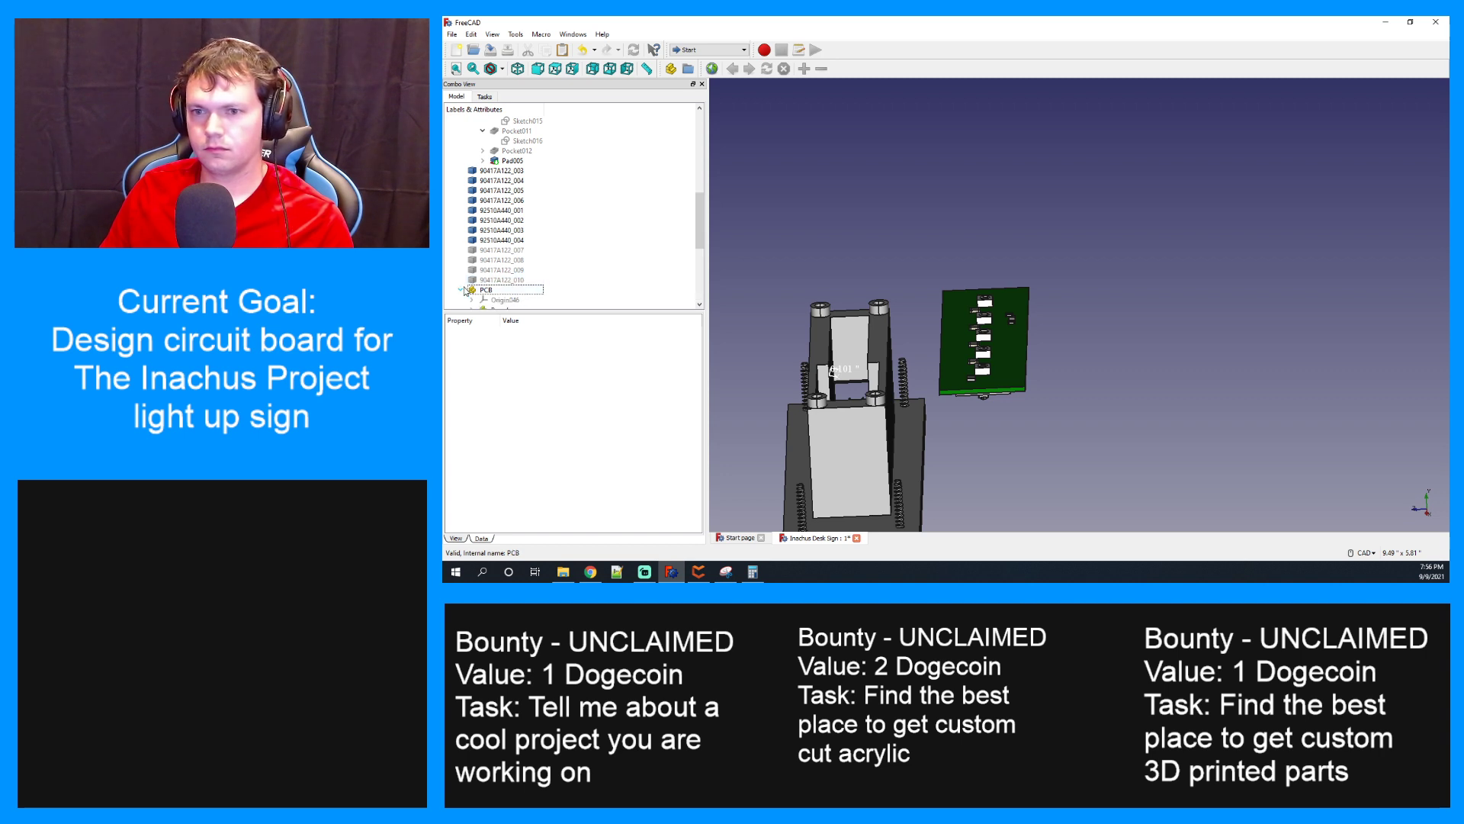
scroll(544, 258, down, 6)
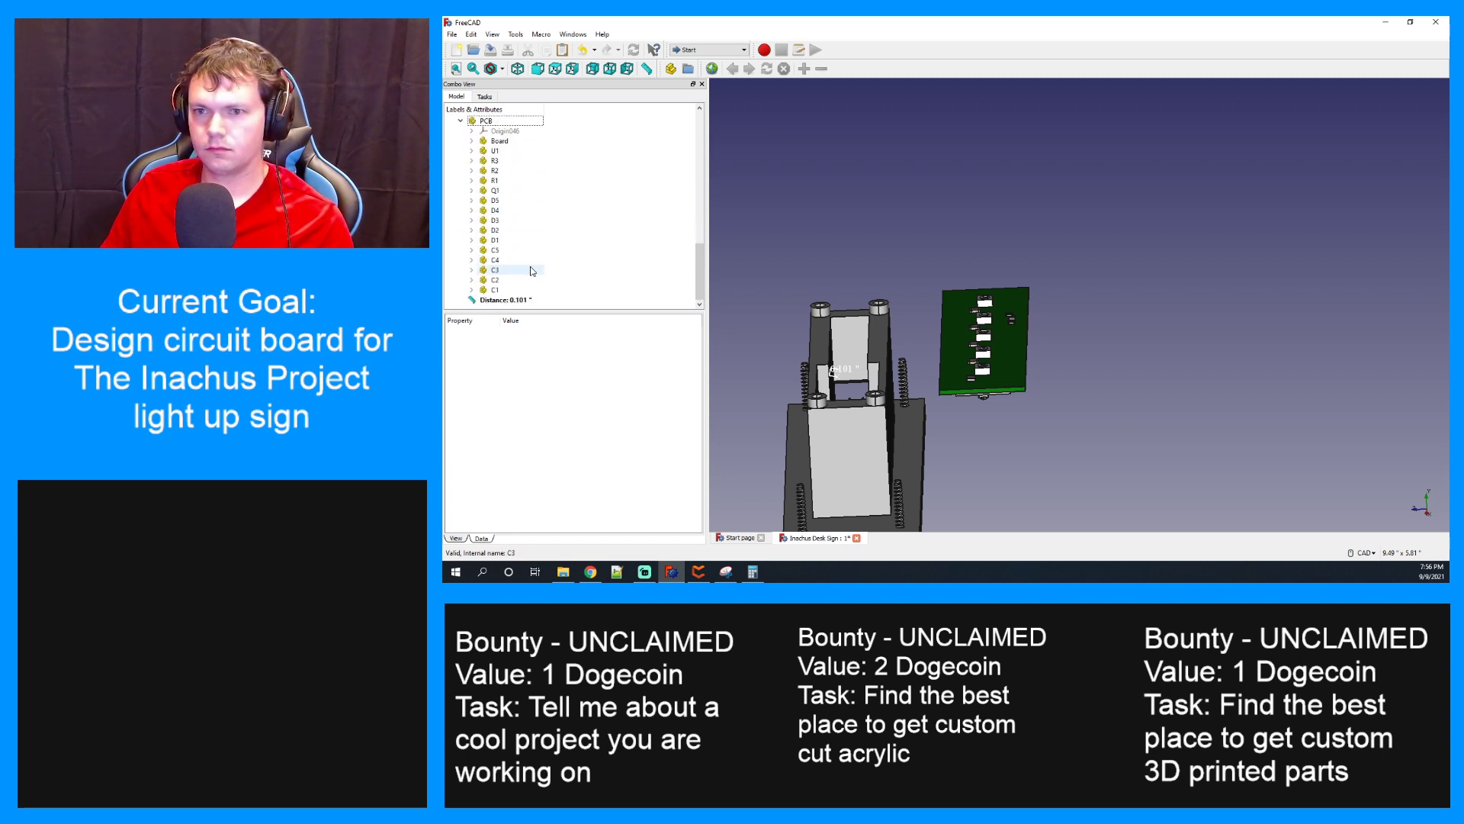
click(519, 301)
key(Delete)
key(ctrl+z)
key(ctrl+z)
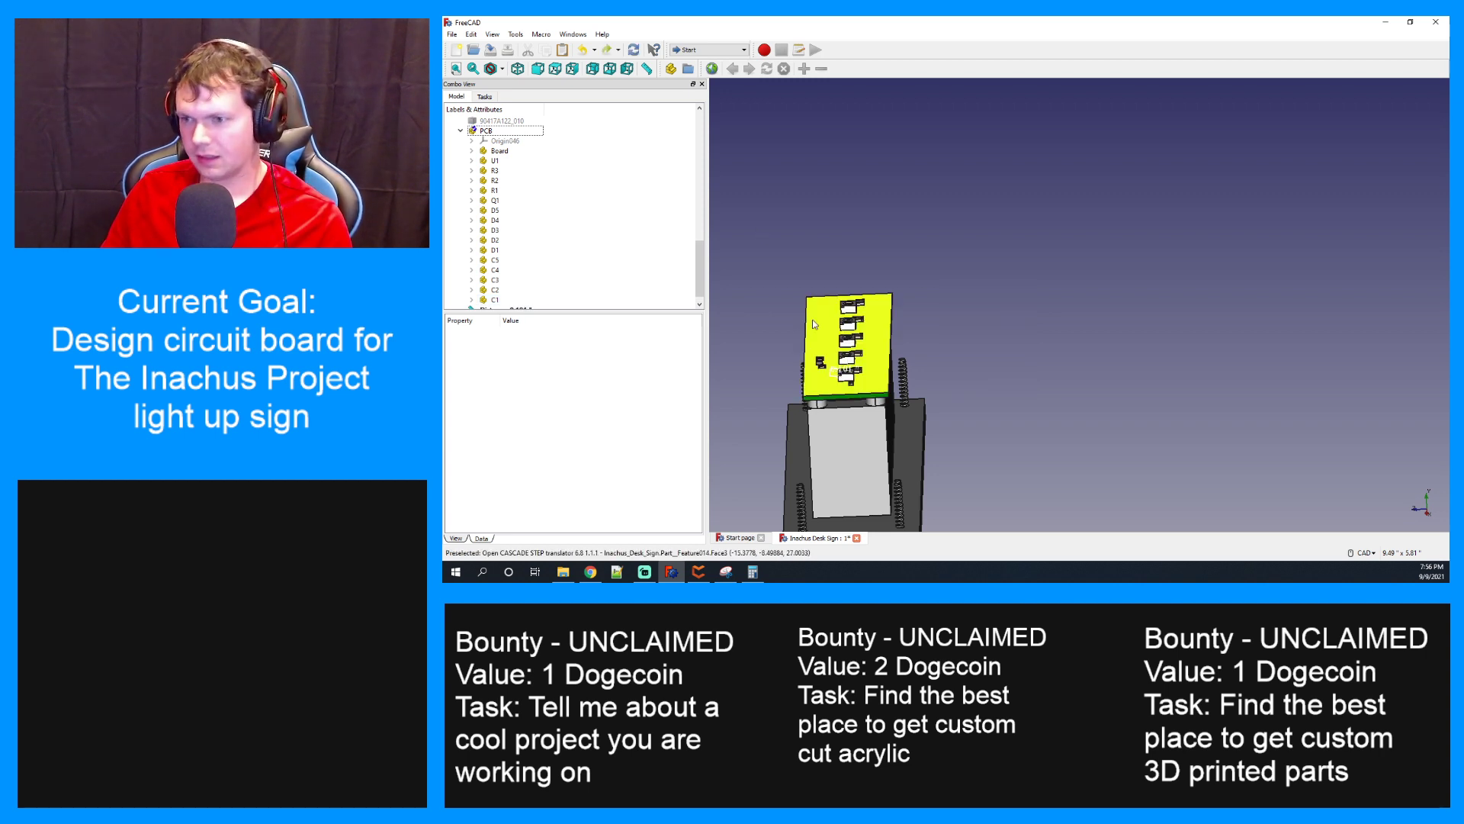
Set the x, y and z position of the PCB's placement to 0
click(486, 131)
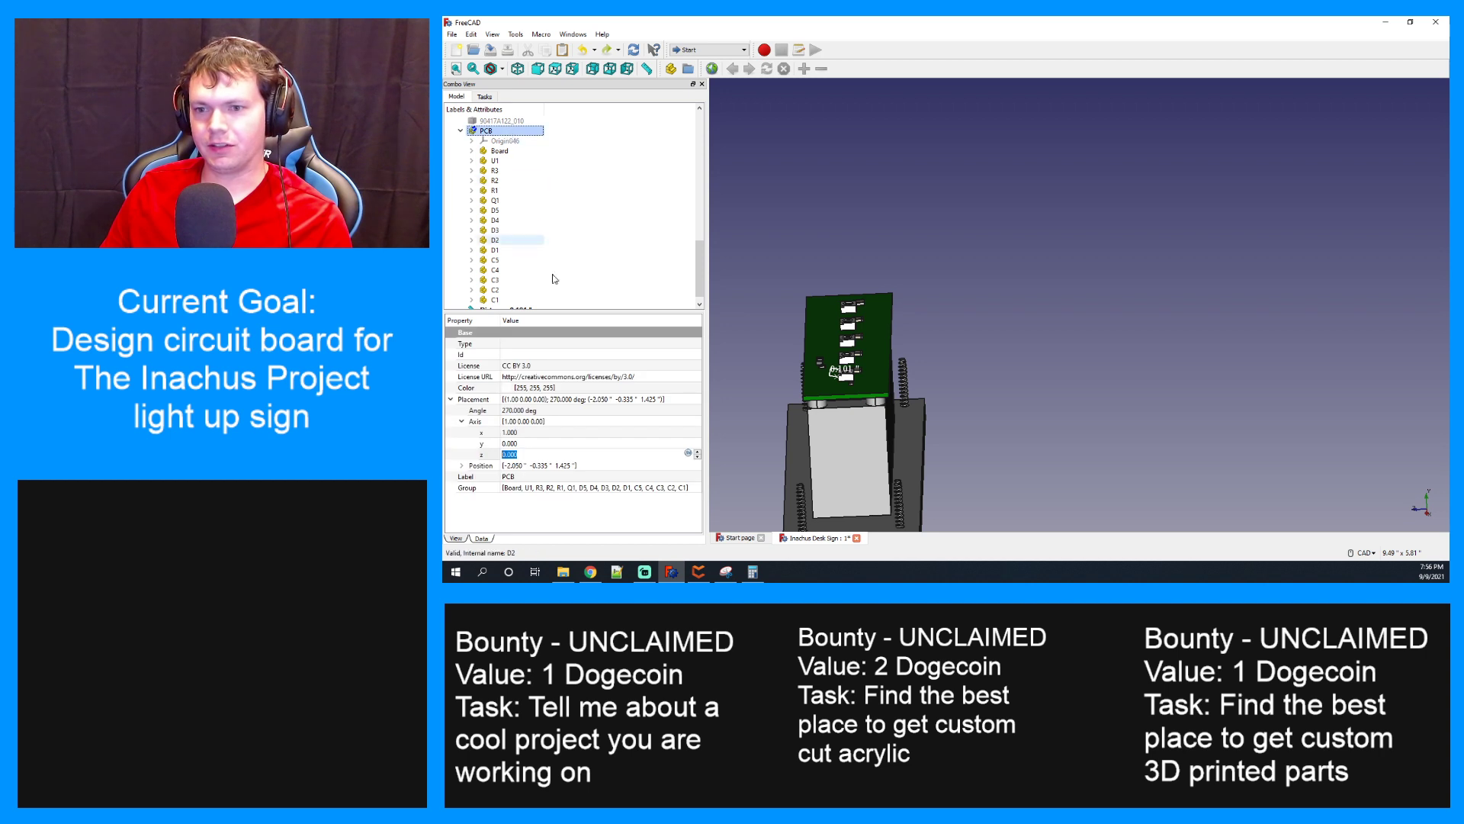
click(461, 465)
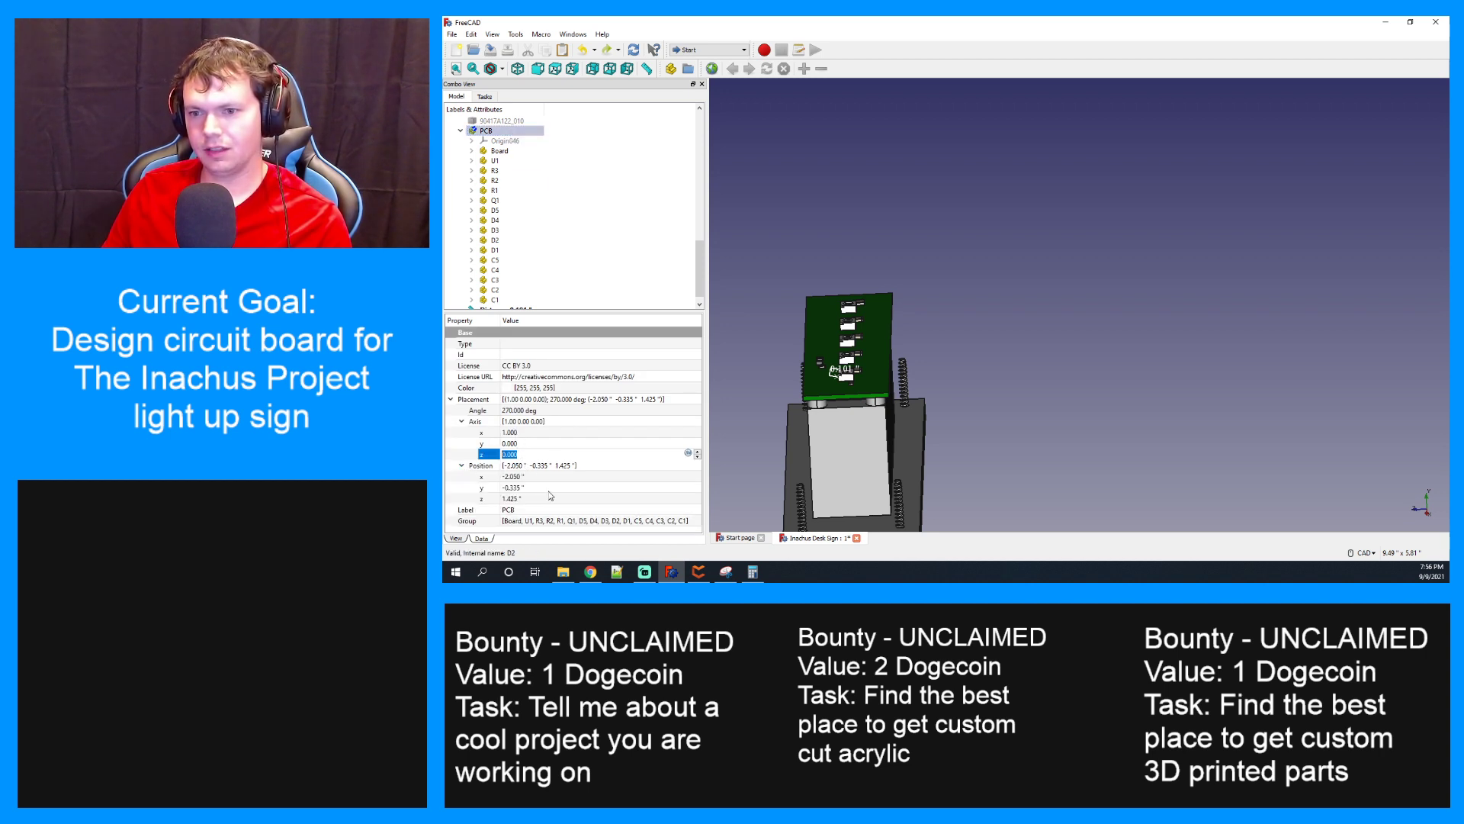
click(512, 477)
text(0)
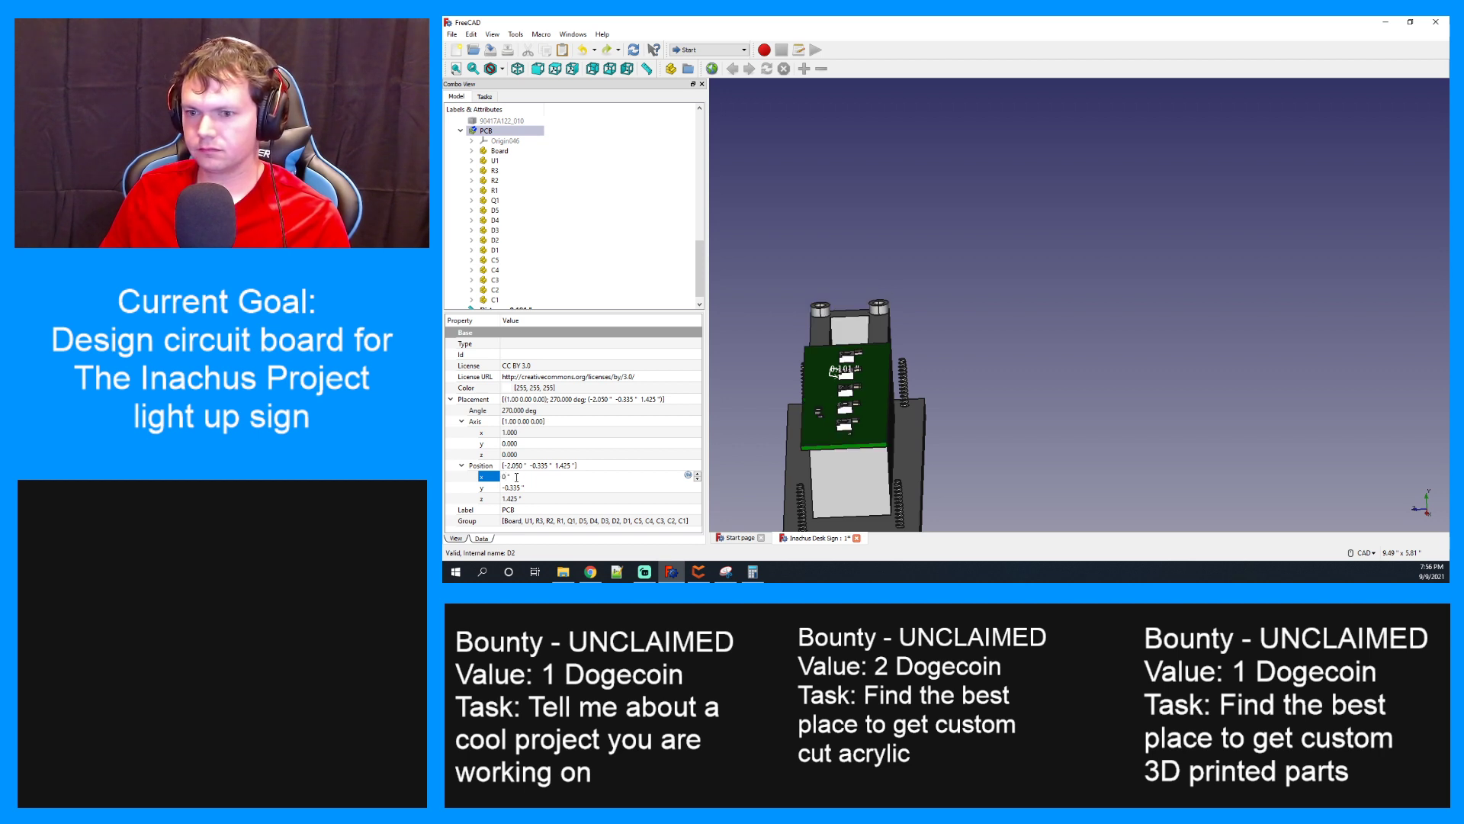
click(512, 488)
text(0)
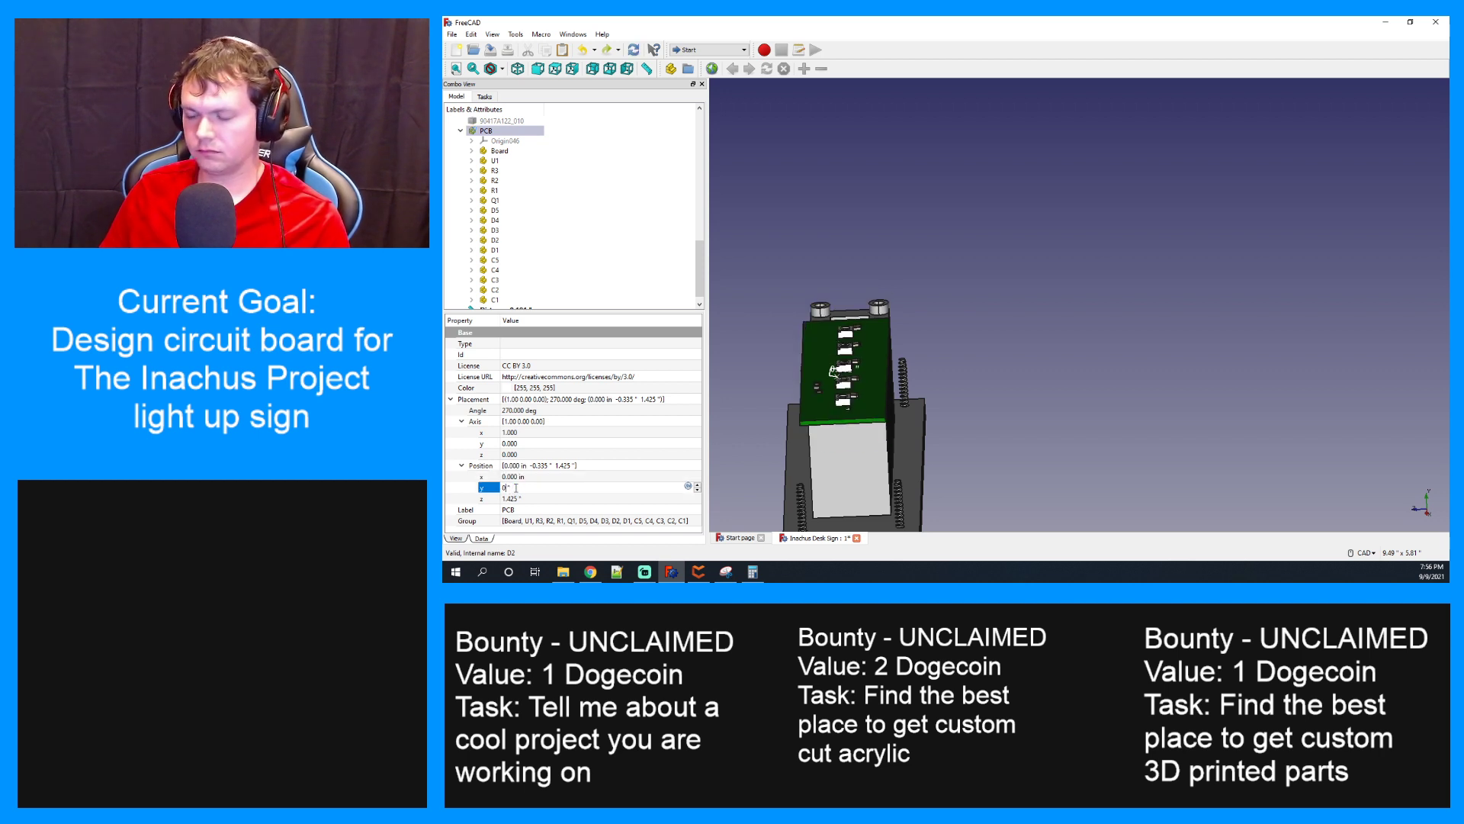
click(512, 498)
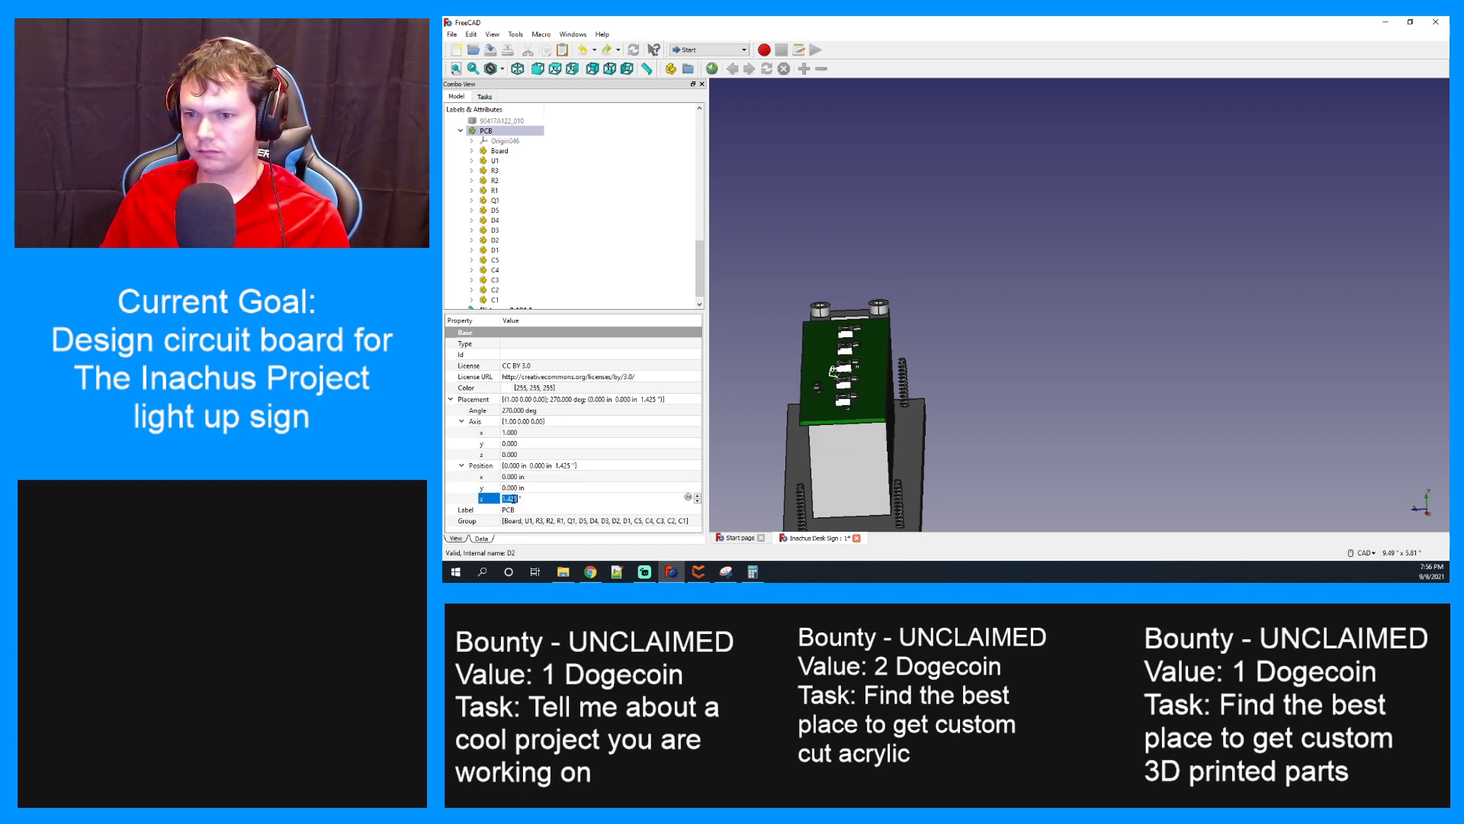
text(0)
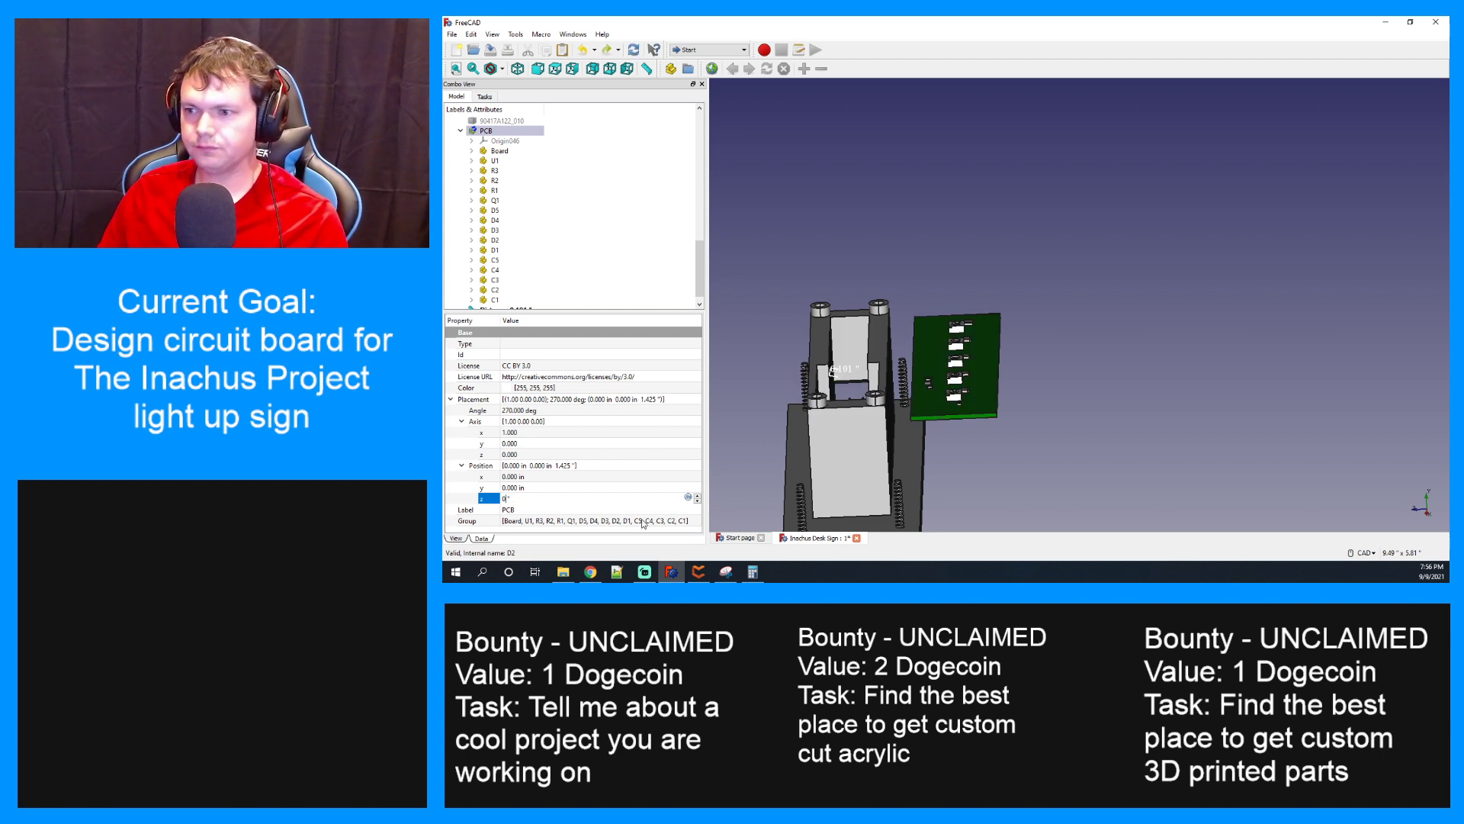
click(975, 468)
Set the rotation angle of the PCB's placement to 0 degrees
click(492, 132)
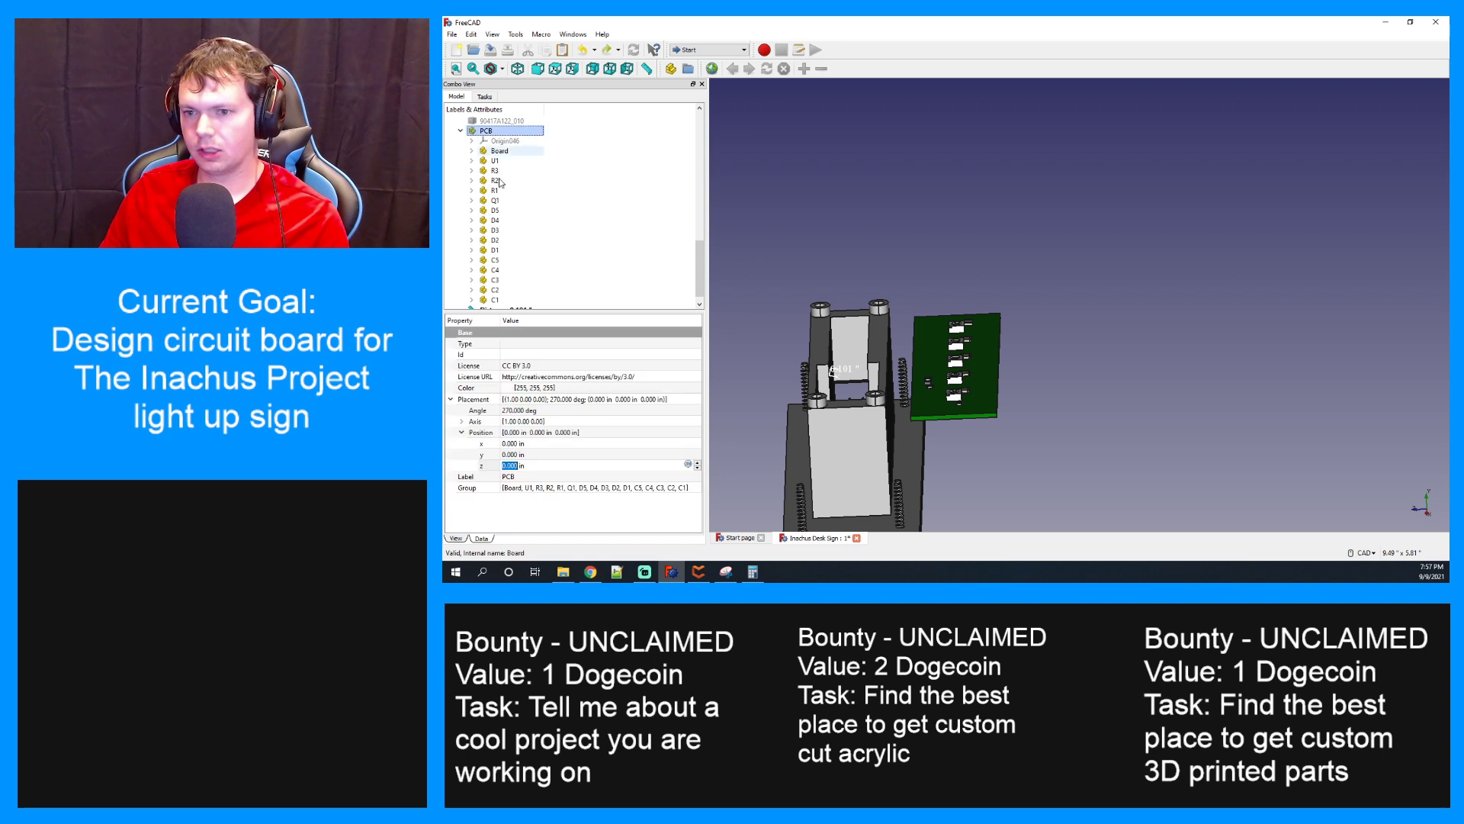
click(519, 411)
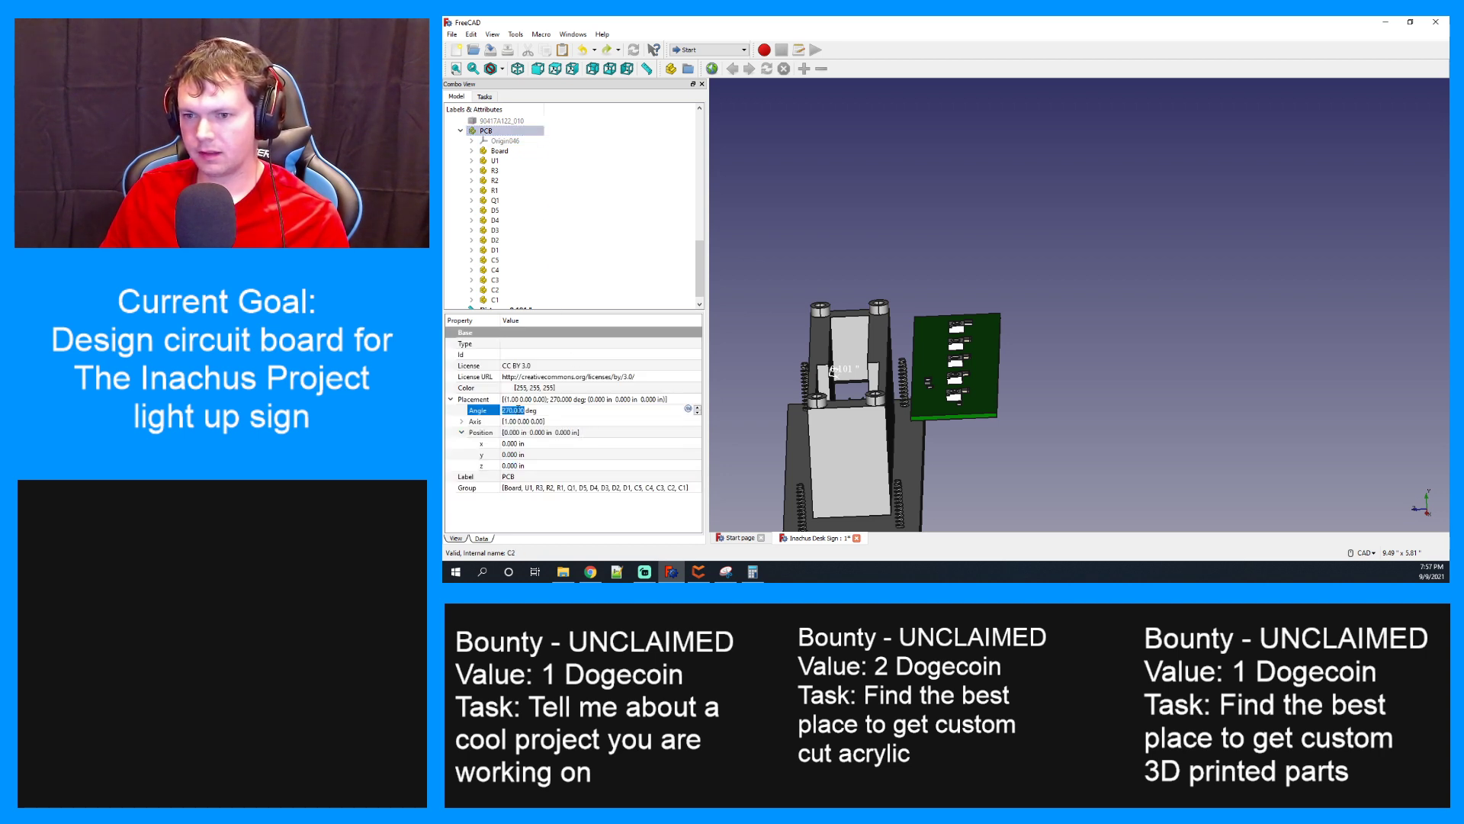
text(0)
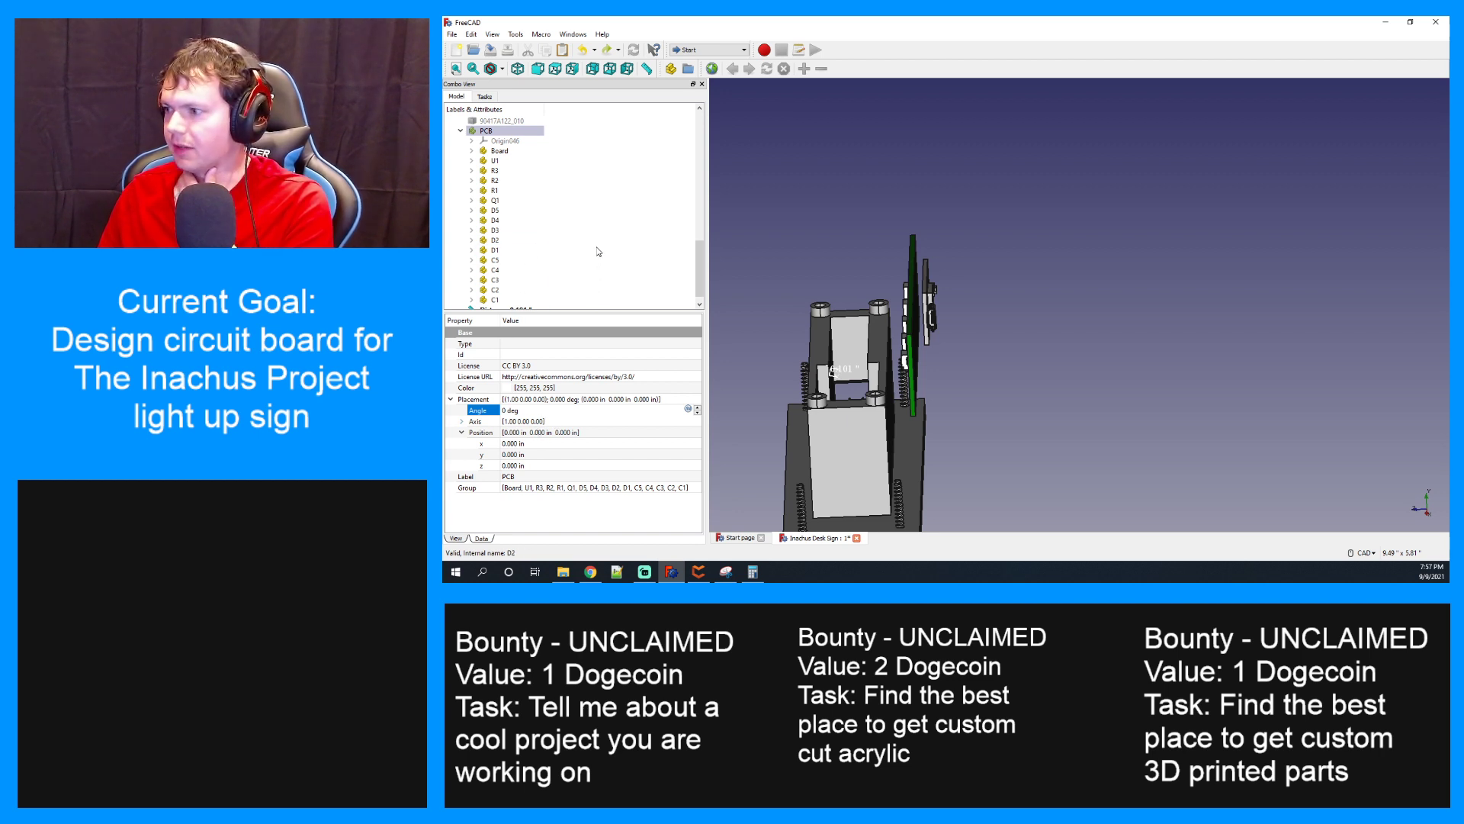
scroll(653, 265, down, 1)
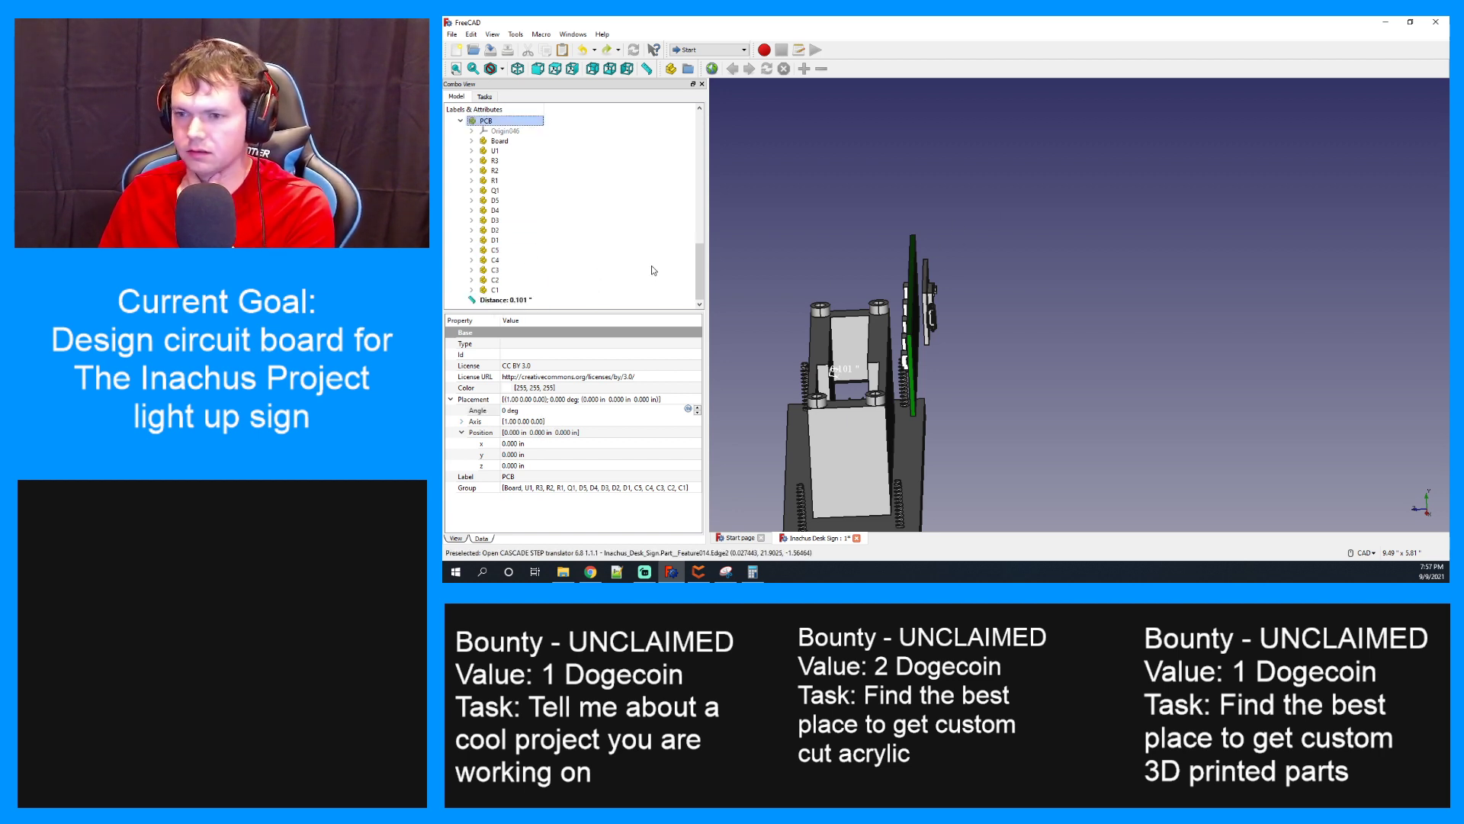
Try an incremental 90-degree rotation of the PCB about the X axis, and apply 270 degrees instead
click(474, 35)
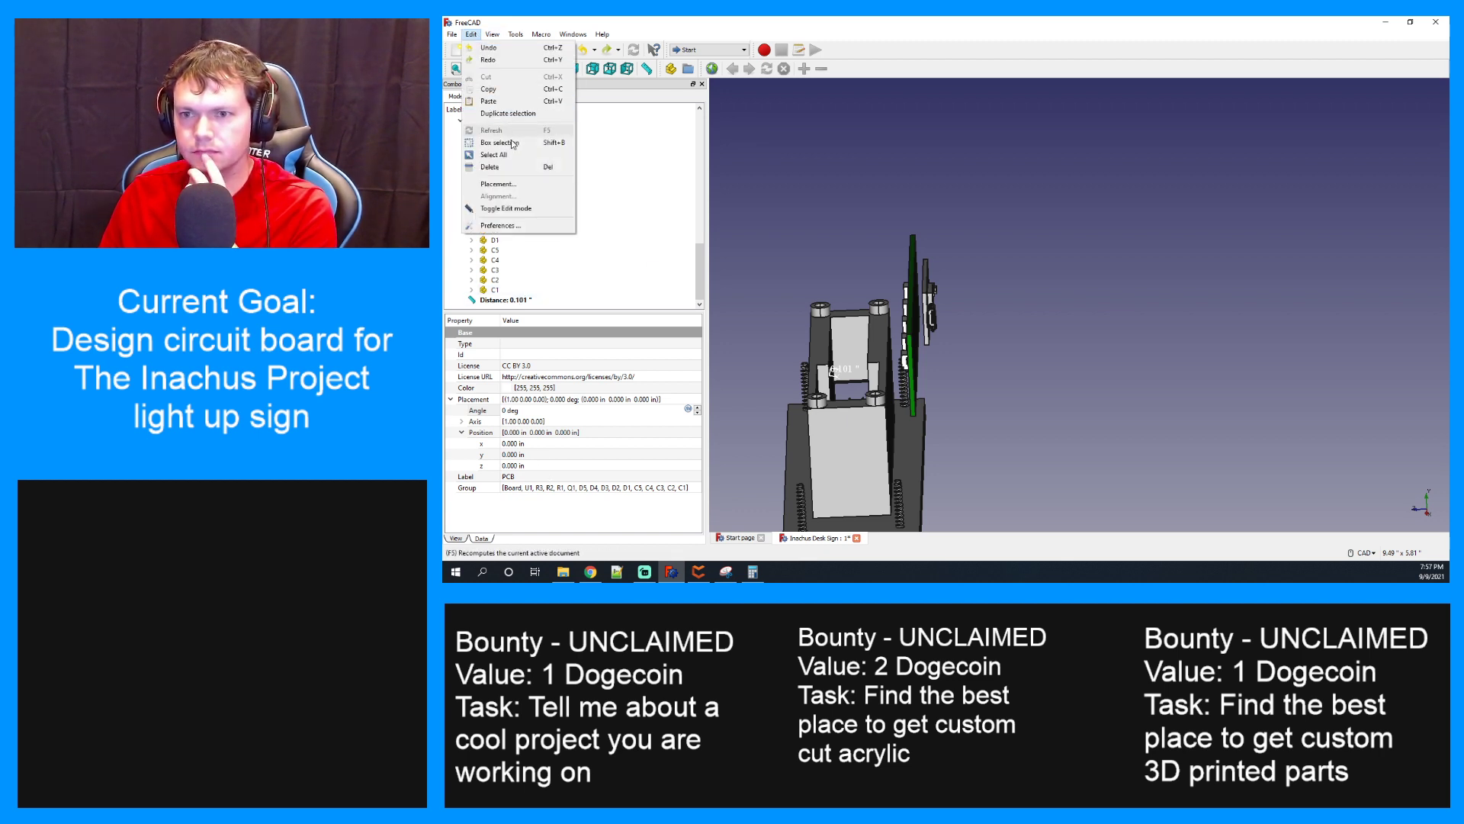
click(593, 207)
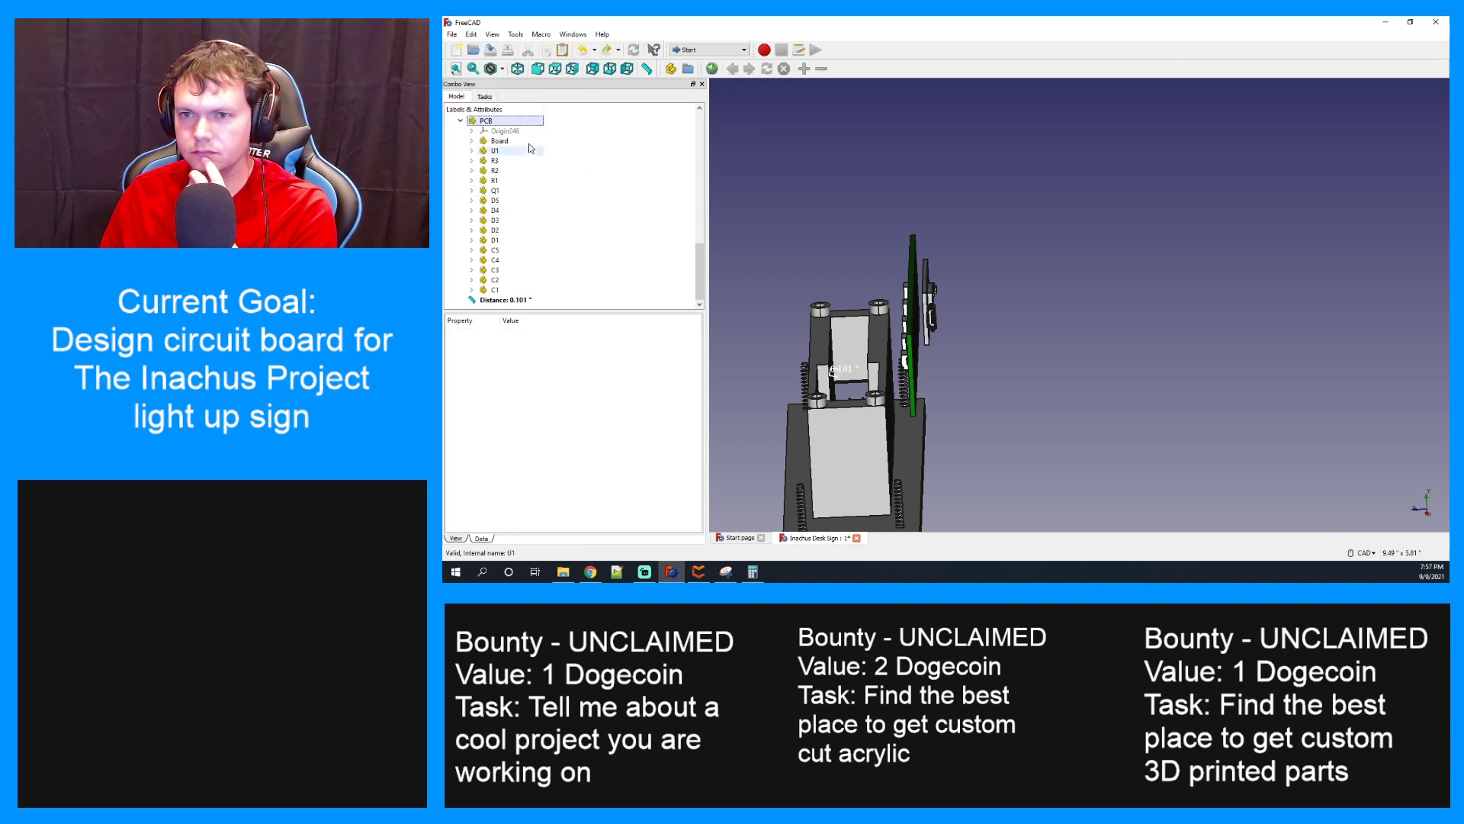
click(504, 122)
click(498, 37)
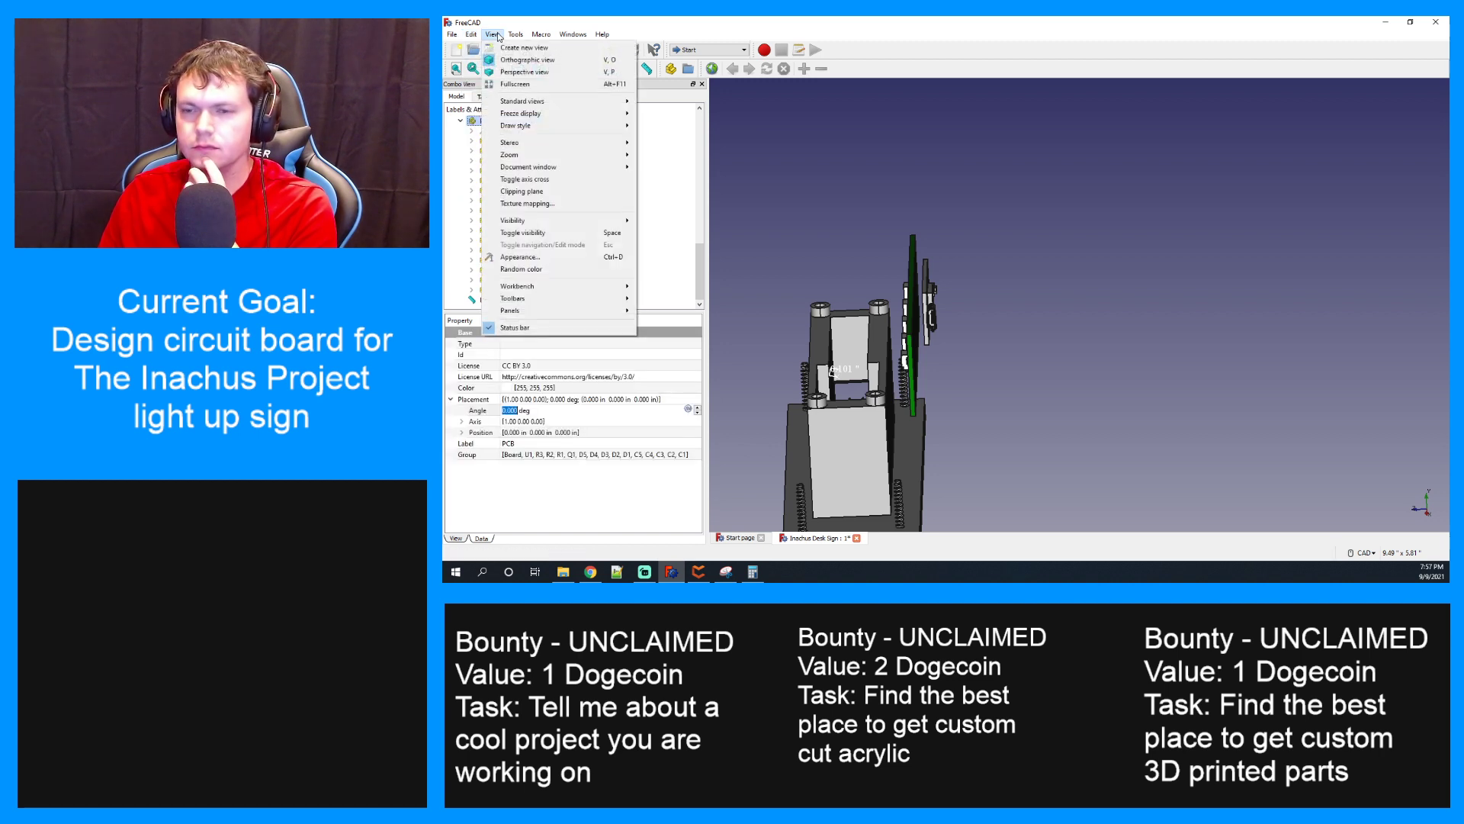
mouse_move(473, 35)
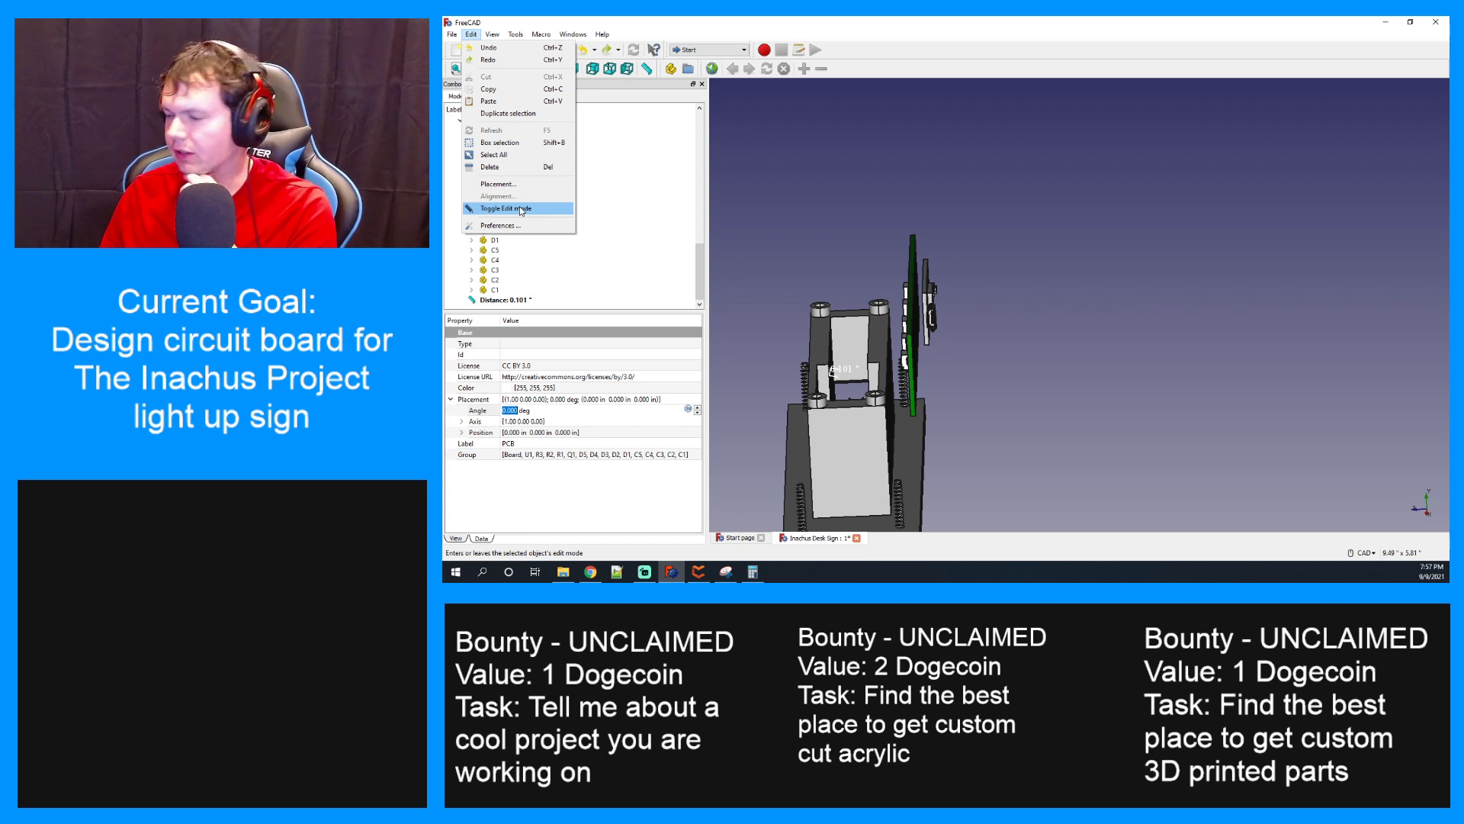
click(523, 186)
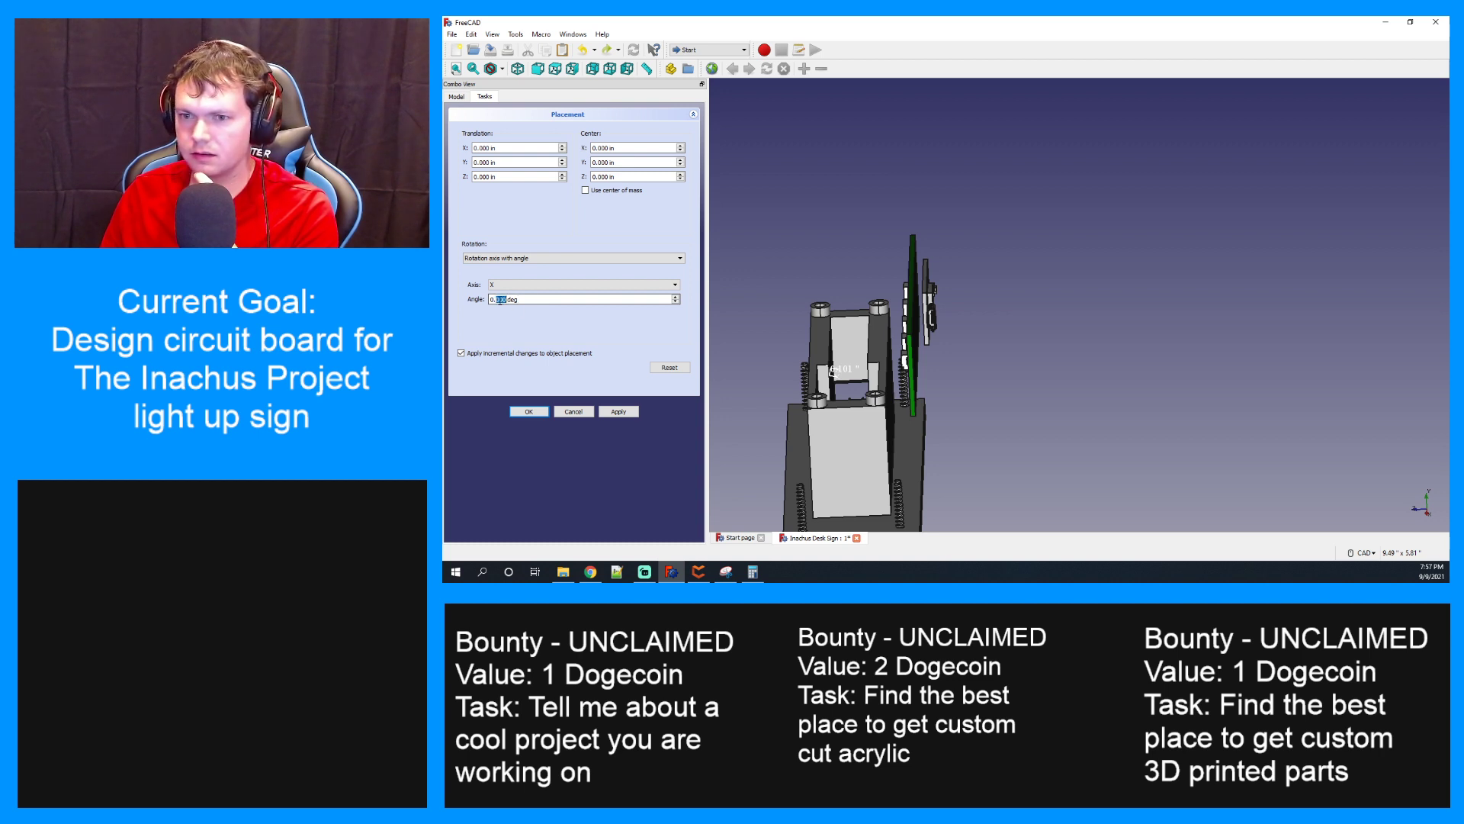
drag(507, 300, 490, 302)
text(90)
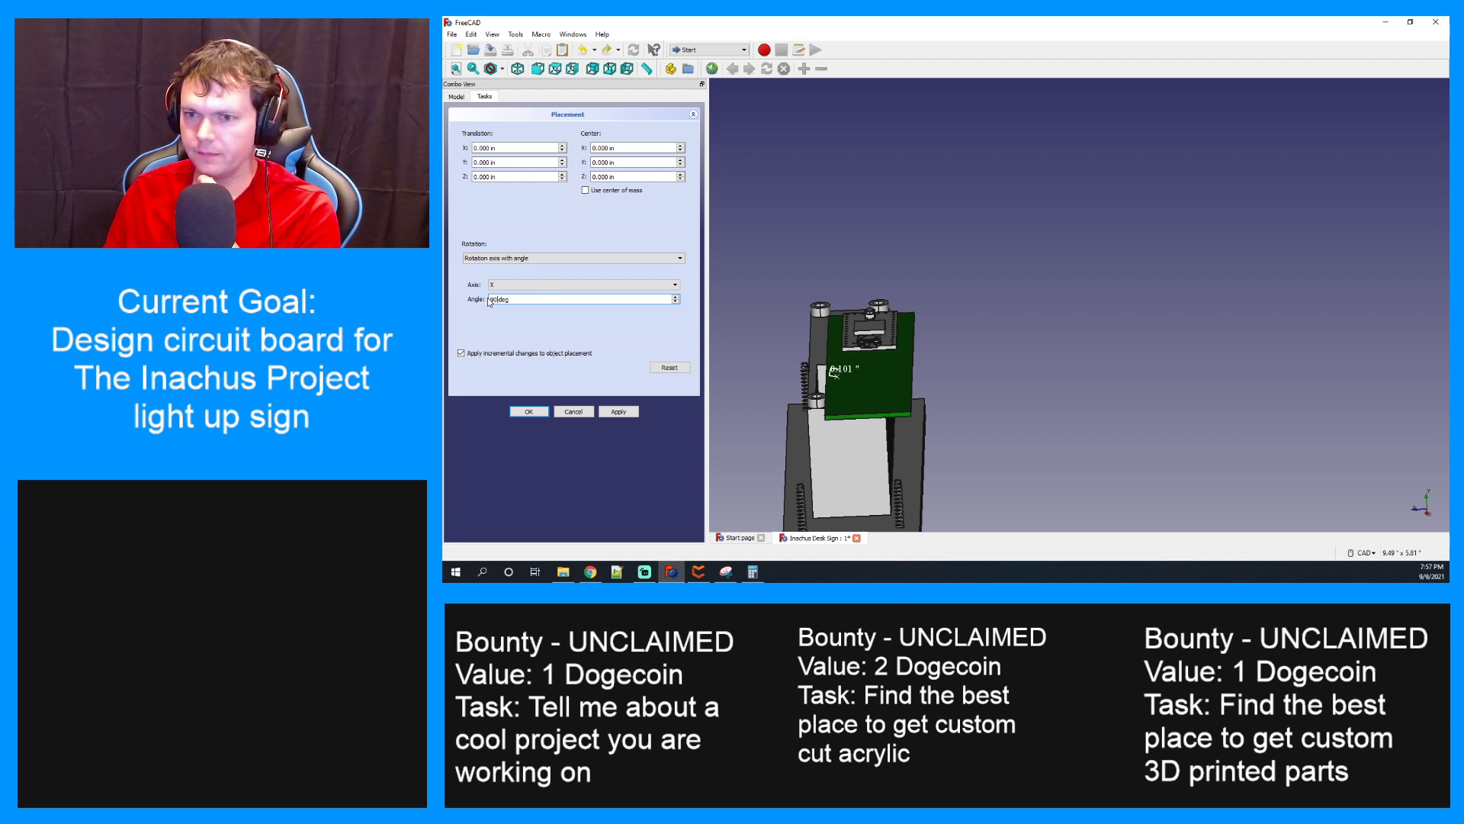
key(BackSpace)
key(BackSpace)
text(270)
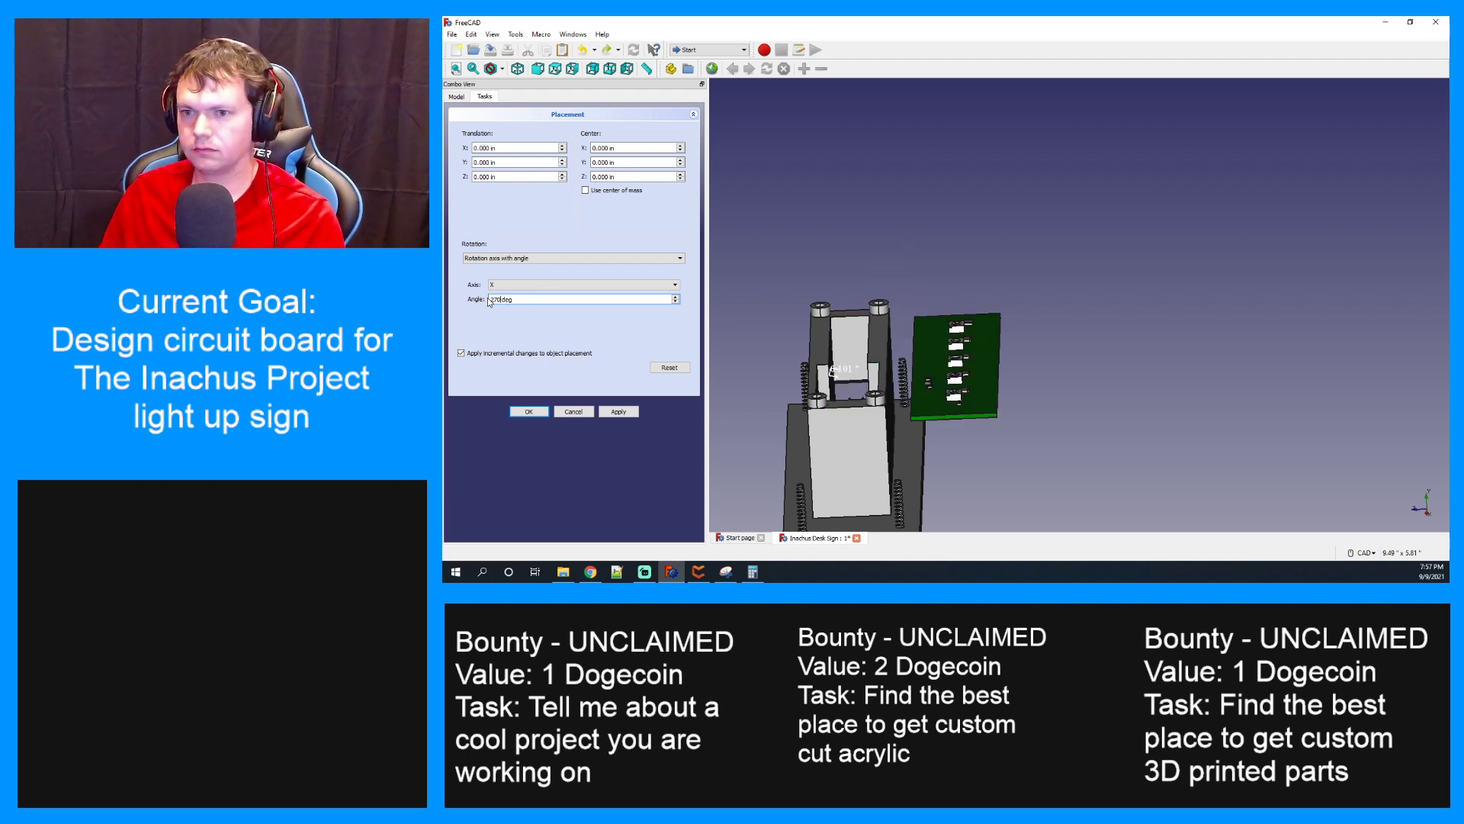
click(619, 412)
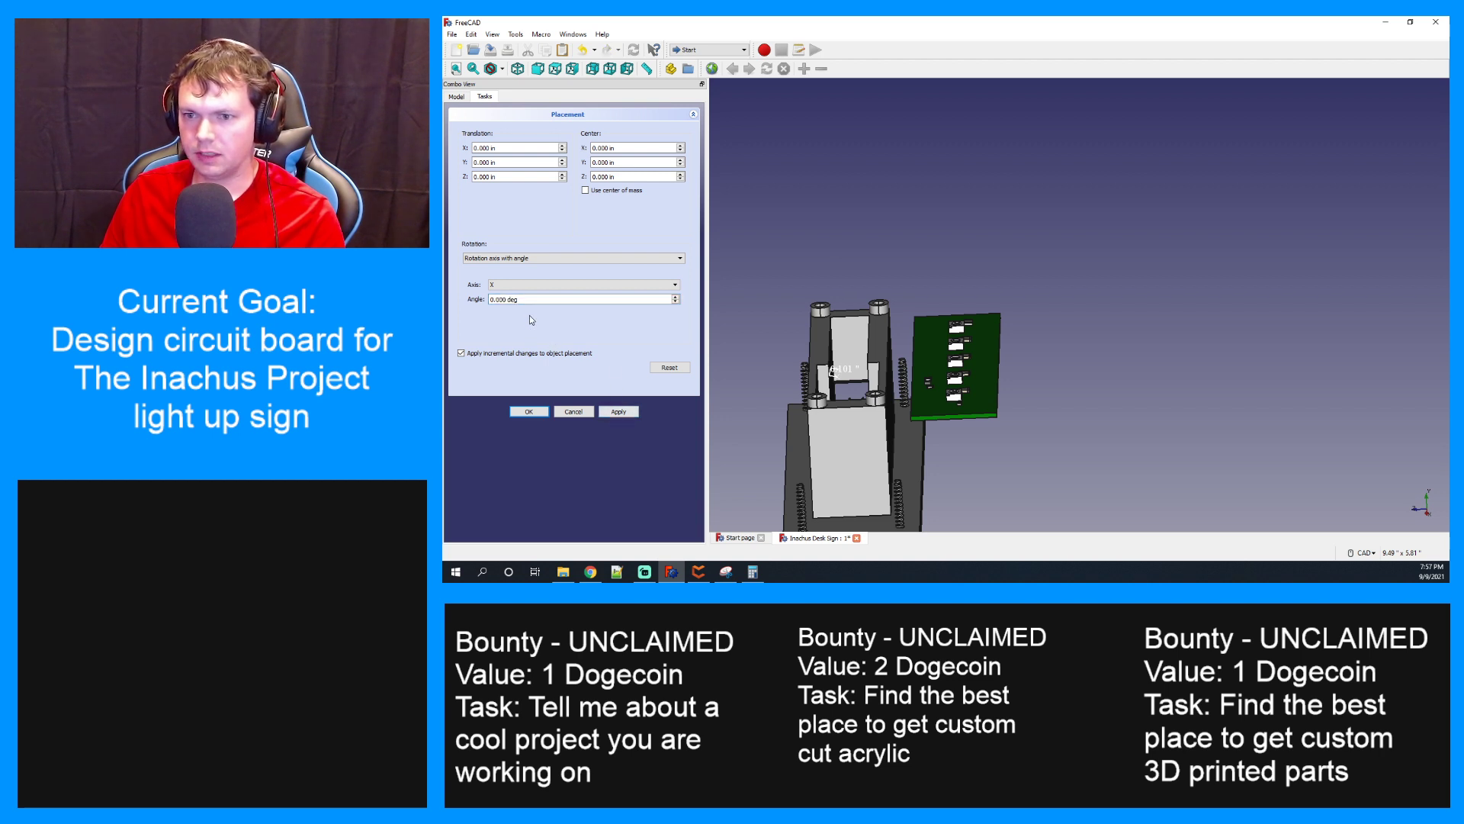
Apply an incremental 180-degree rotation about the Y axis to the PCB and accept the placement
click(518, 283)
click(508, 300)
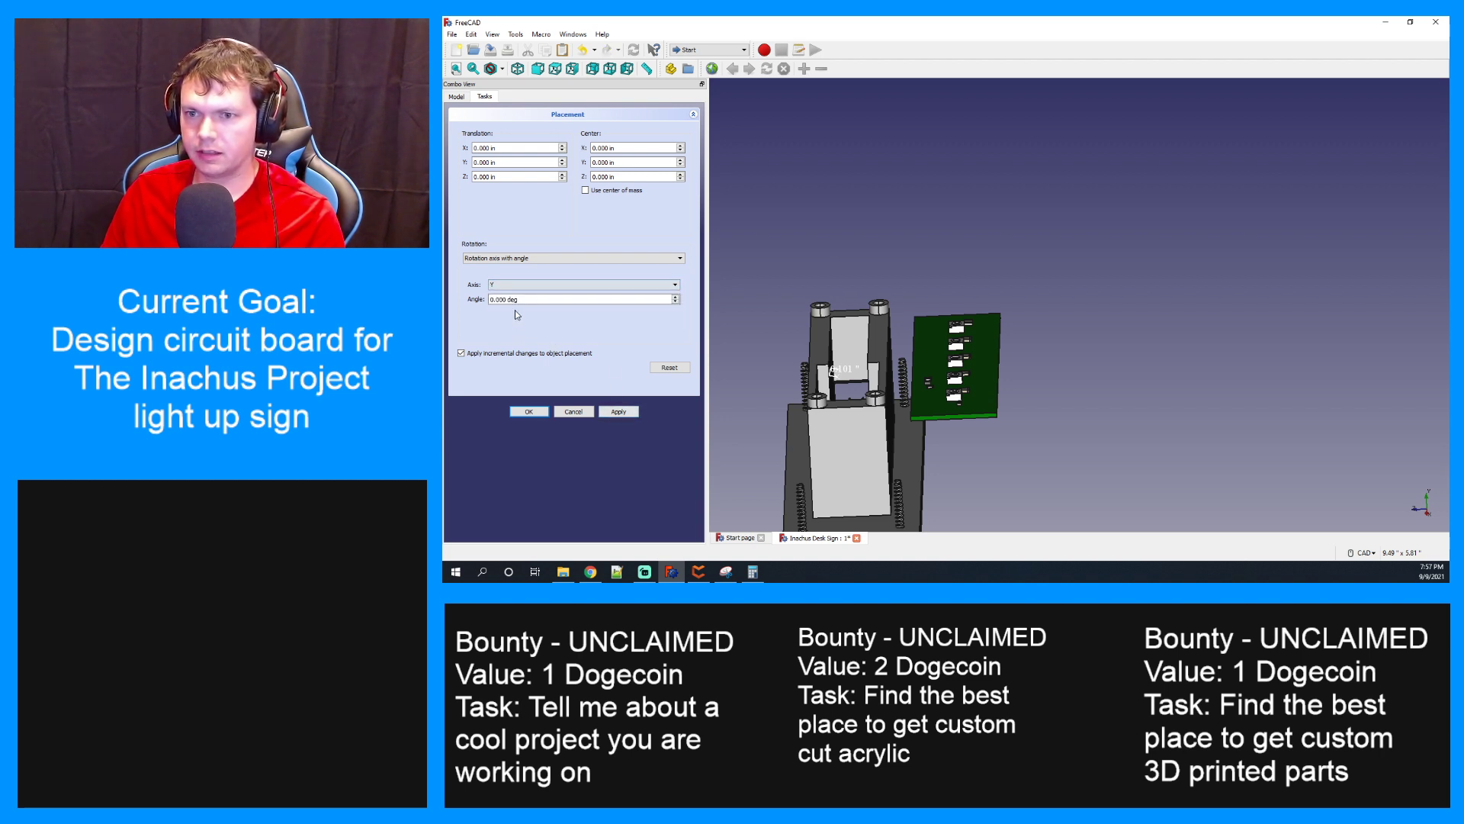
drag(508, 299, 484, 300)
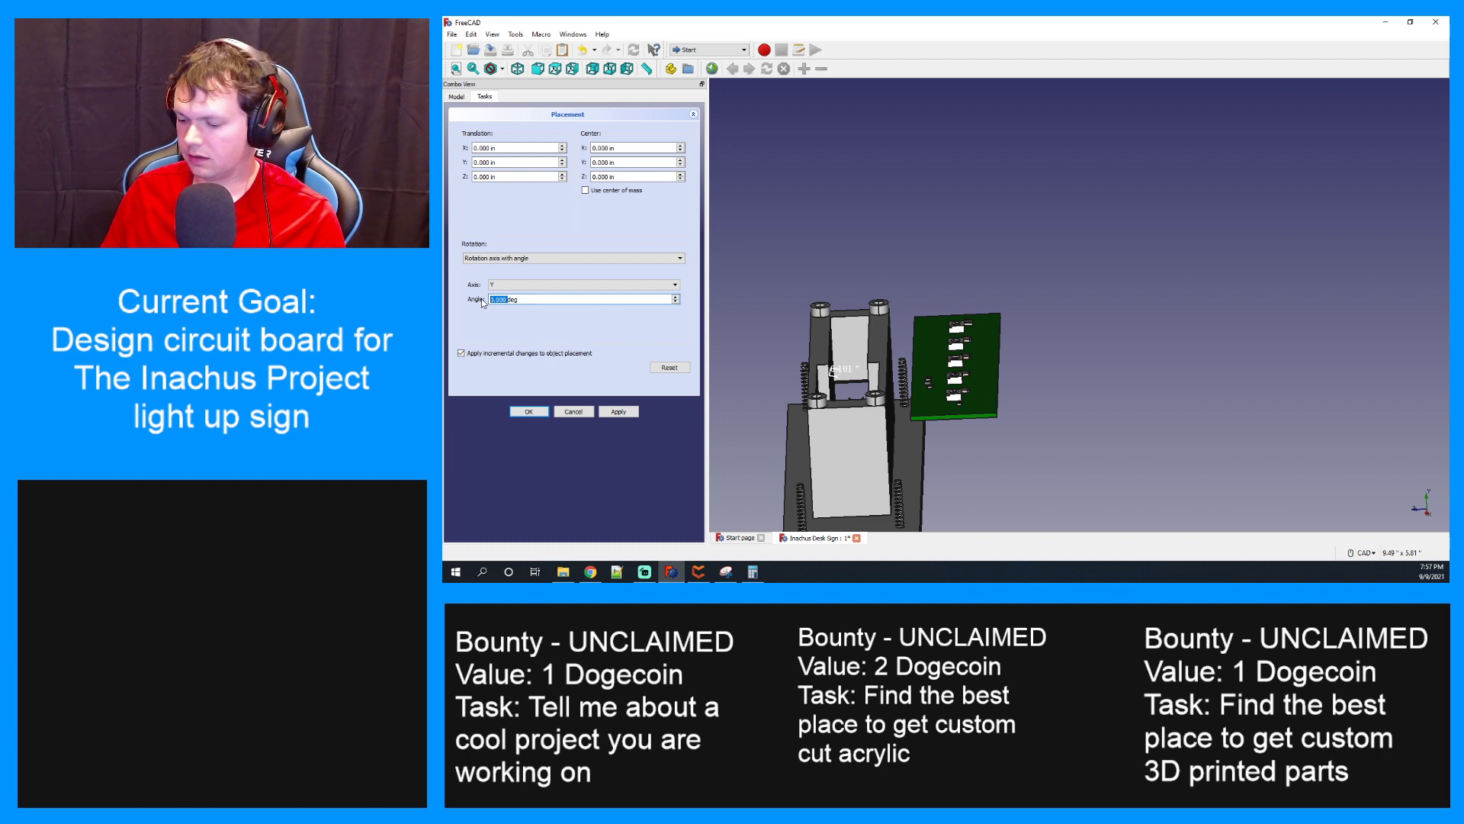
text(180)
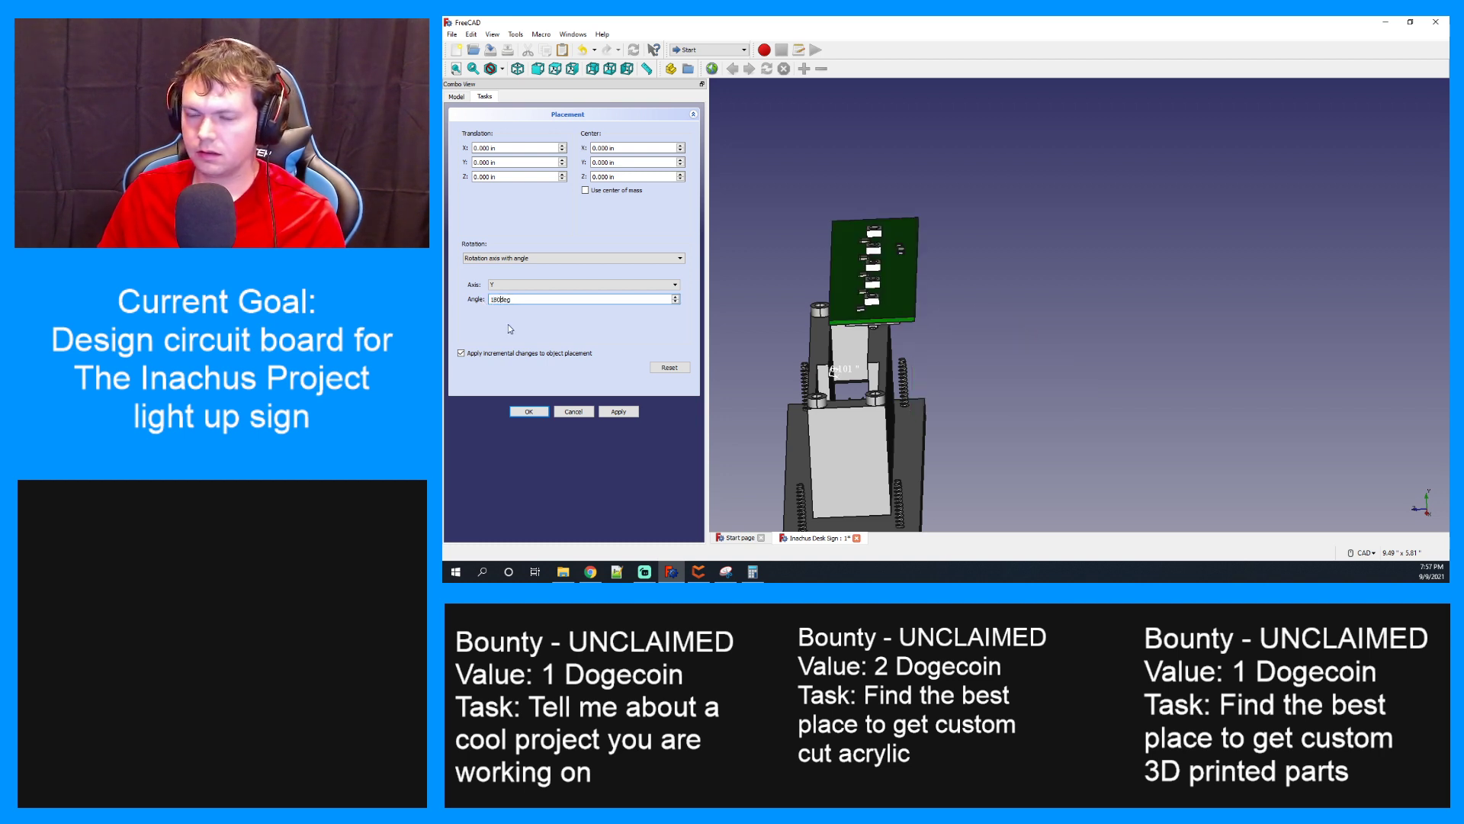
click(625, 414)
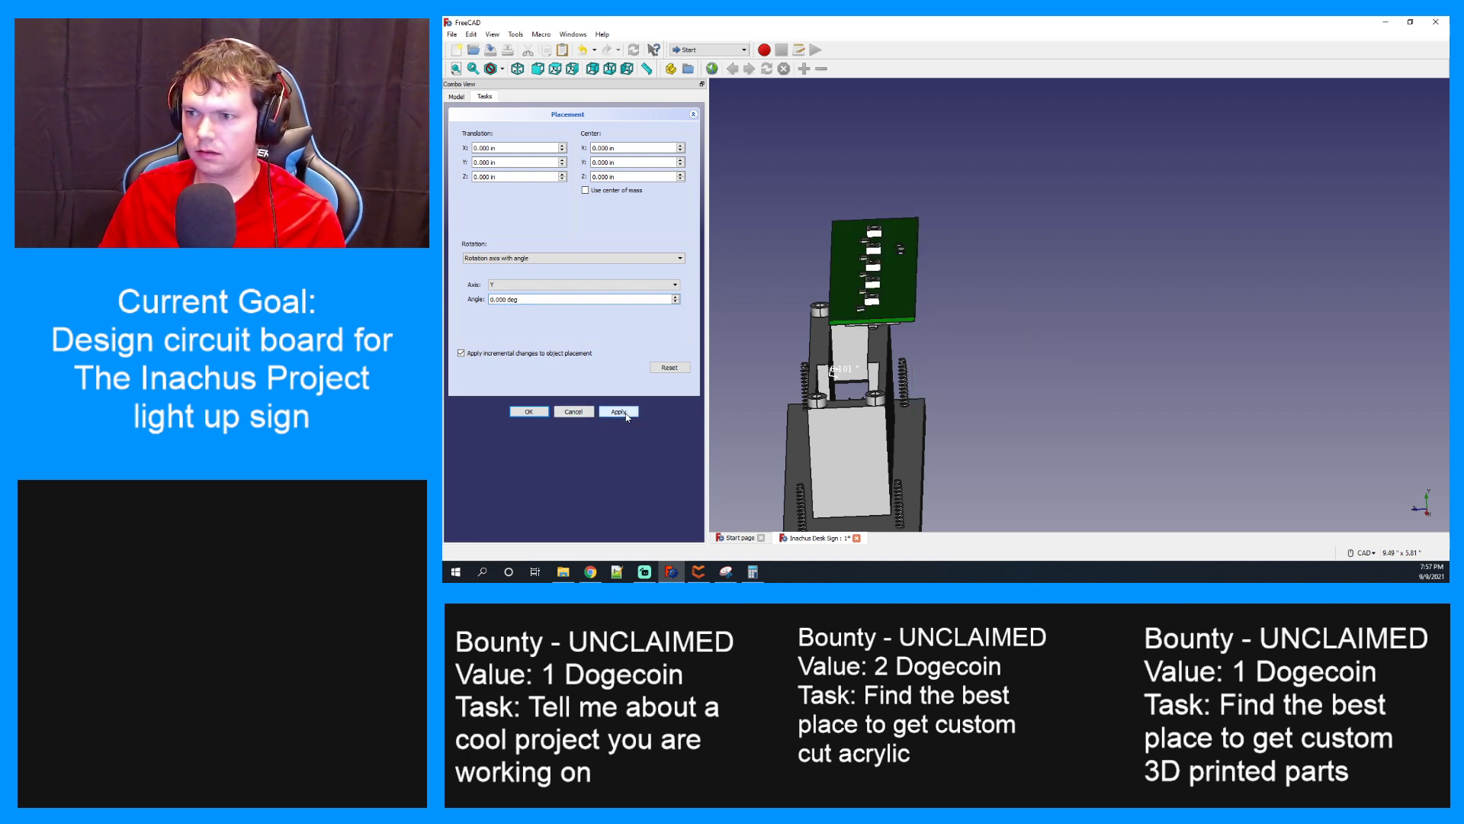
click(541, 412)
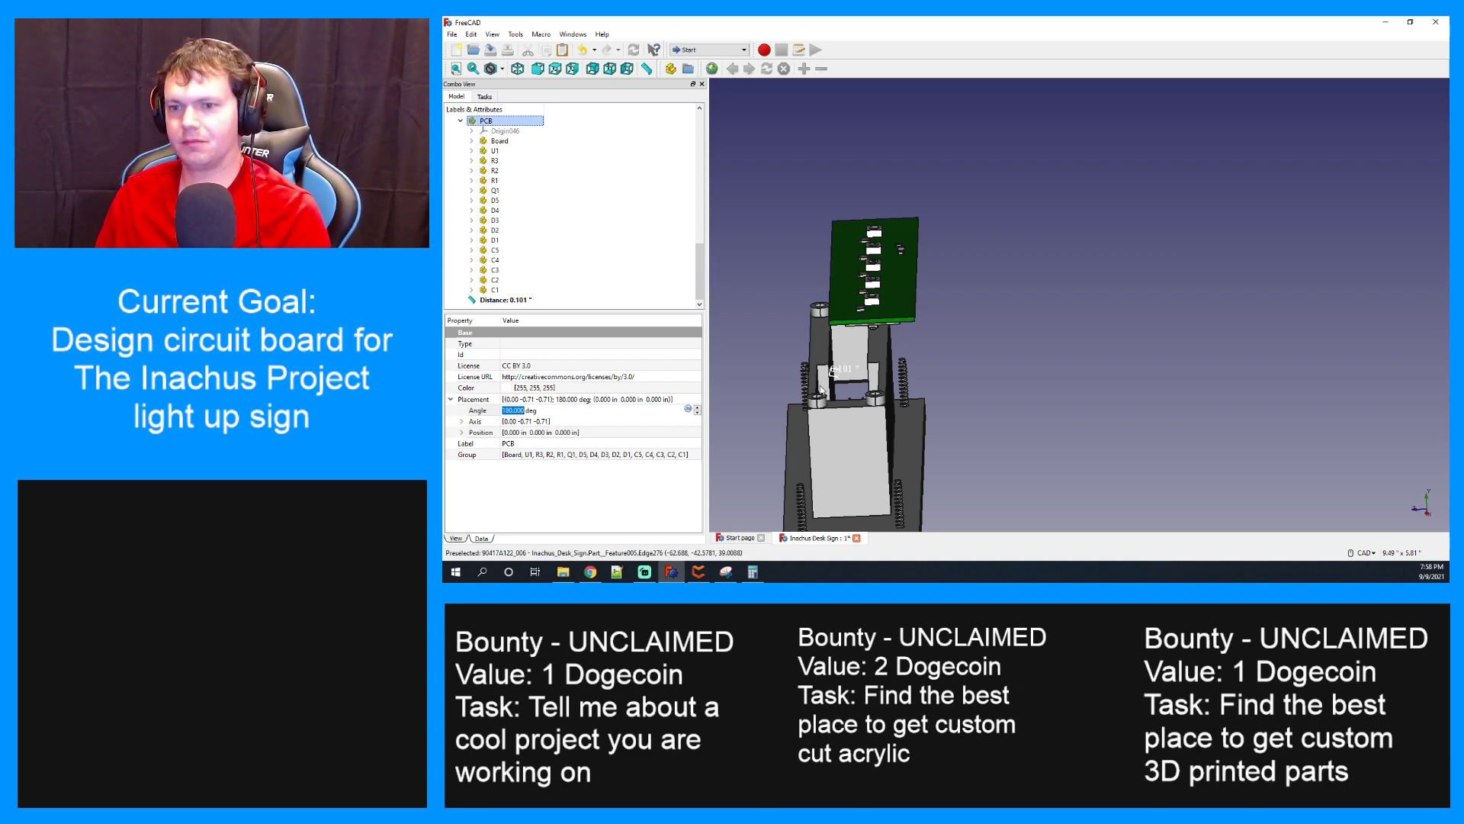
Set the x position of the PCB's placement to 2.05 in
middle_drag(984, 413, 980, 289)
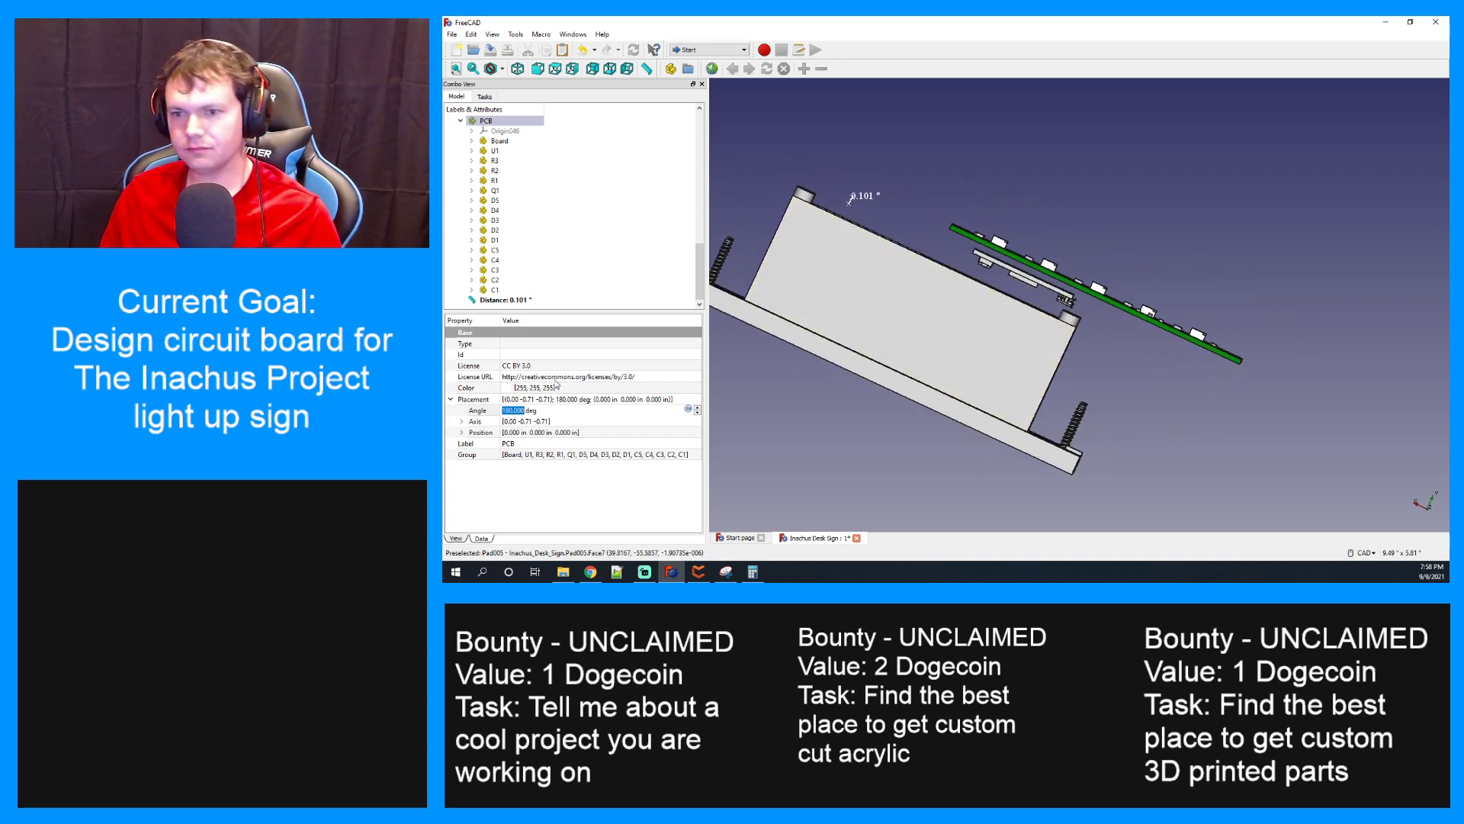
click(463, 433)
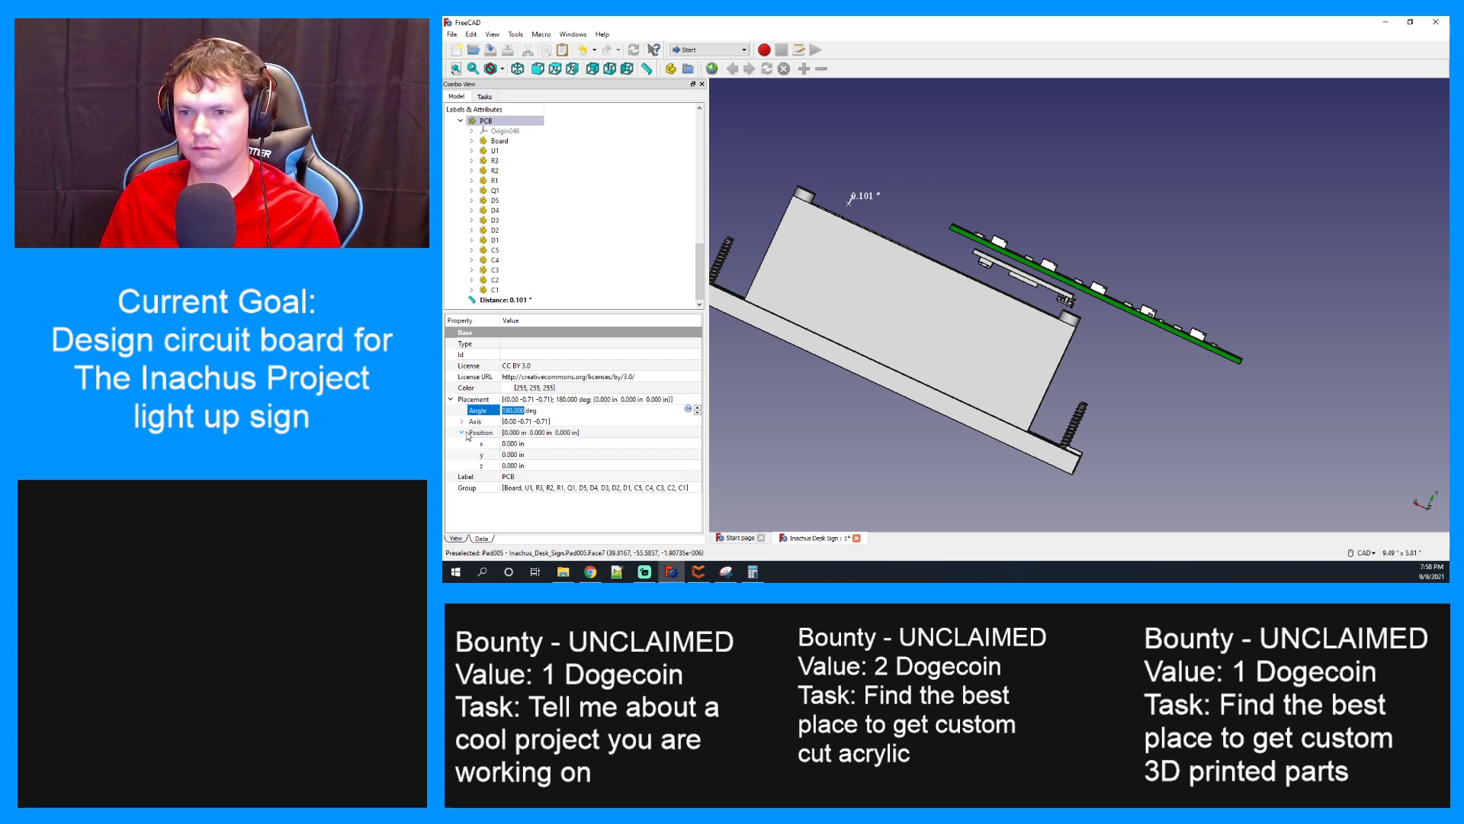
click(562, 444)
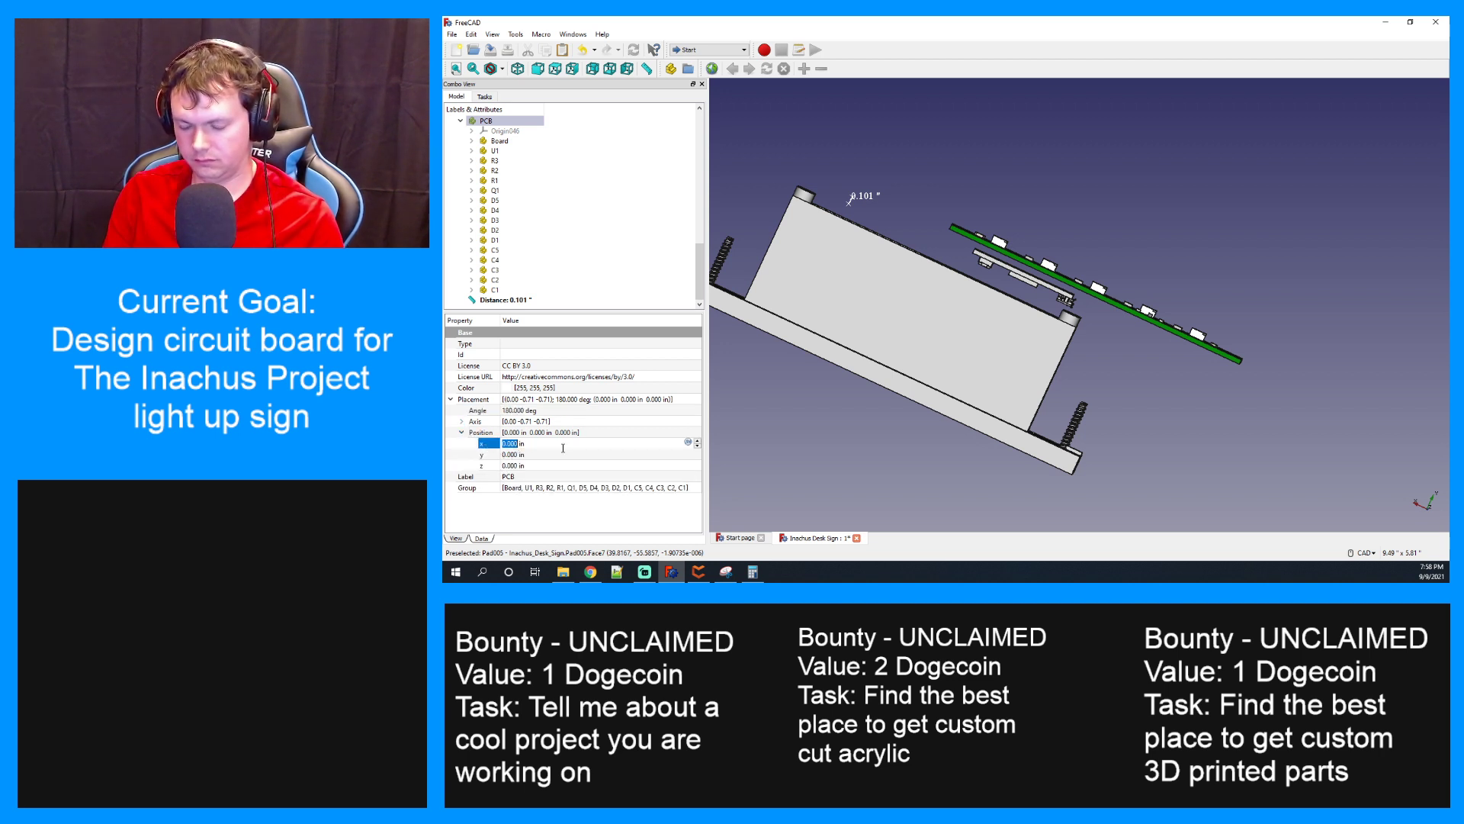
text(2.05)
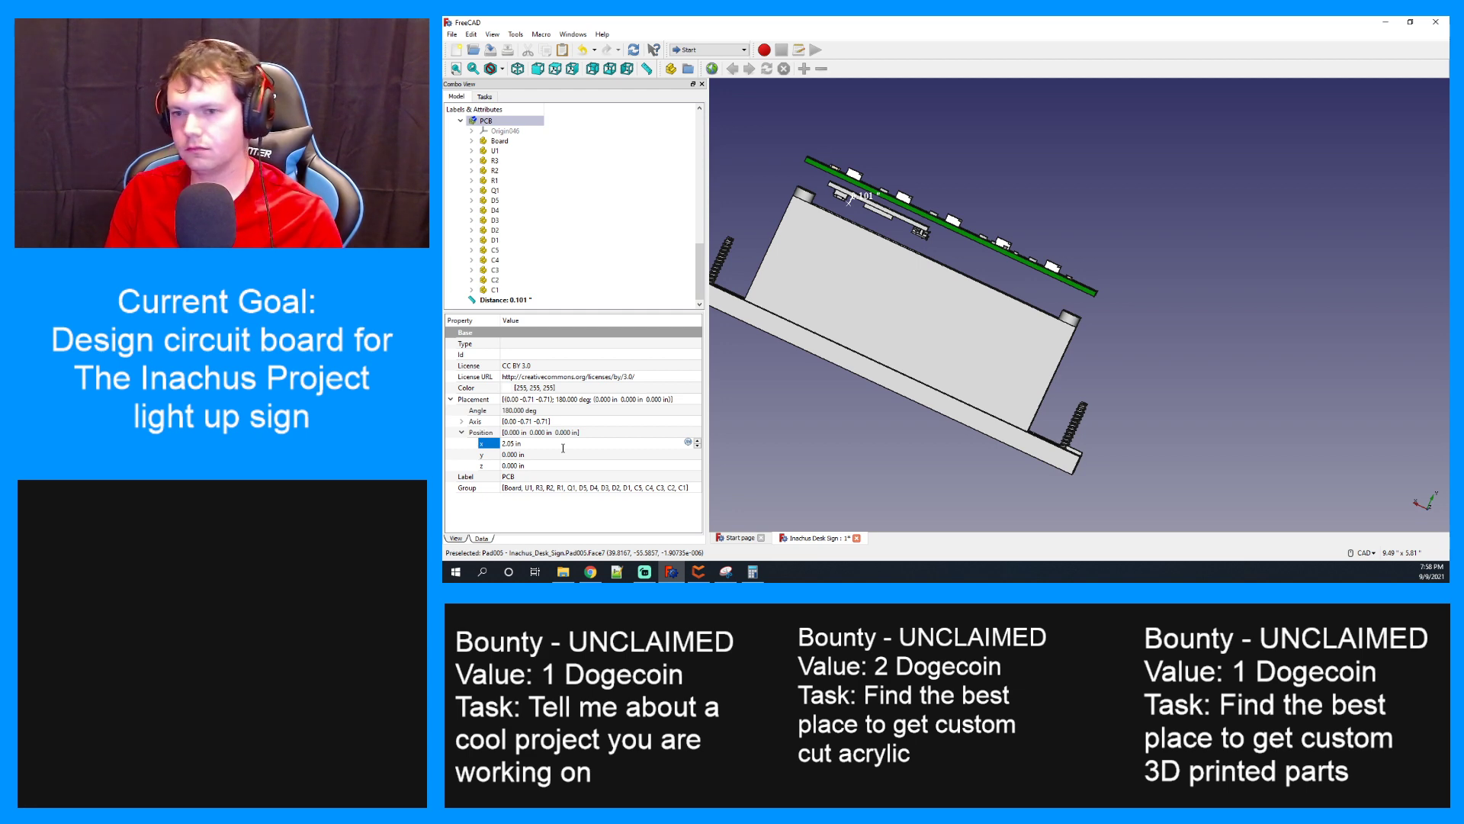
key(Return)
Set the z position of the PCB's placement to 0.3251 in
middle_drag(1135, 503, 1106, 329)
middle_drag(1327, 330, 1352, 457)
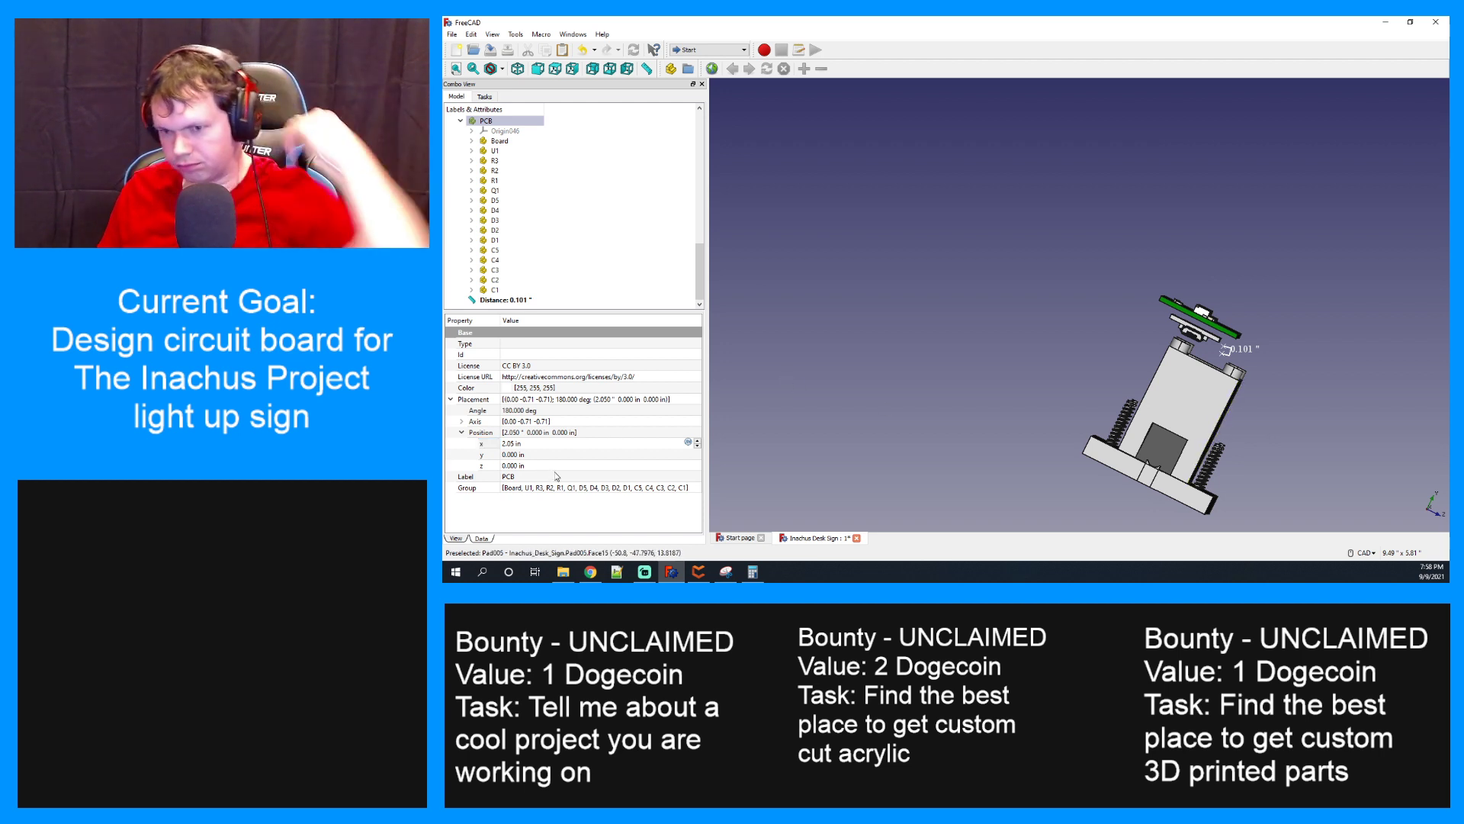
click(514, 465)
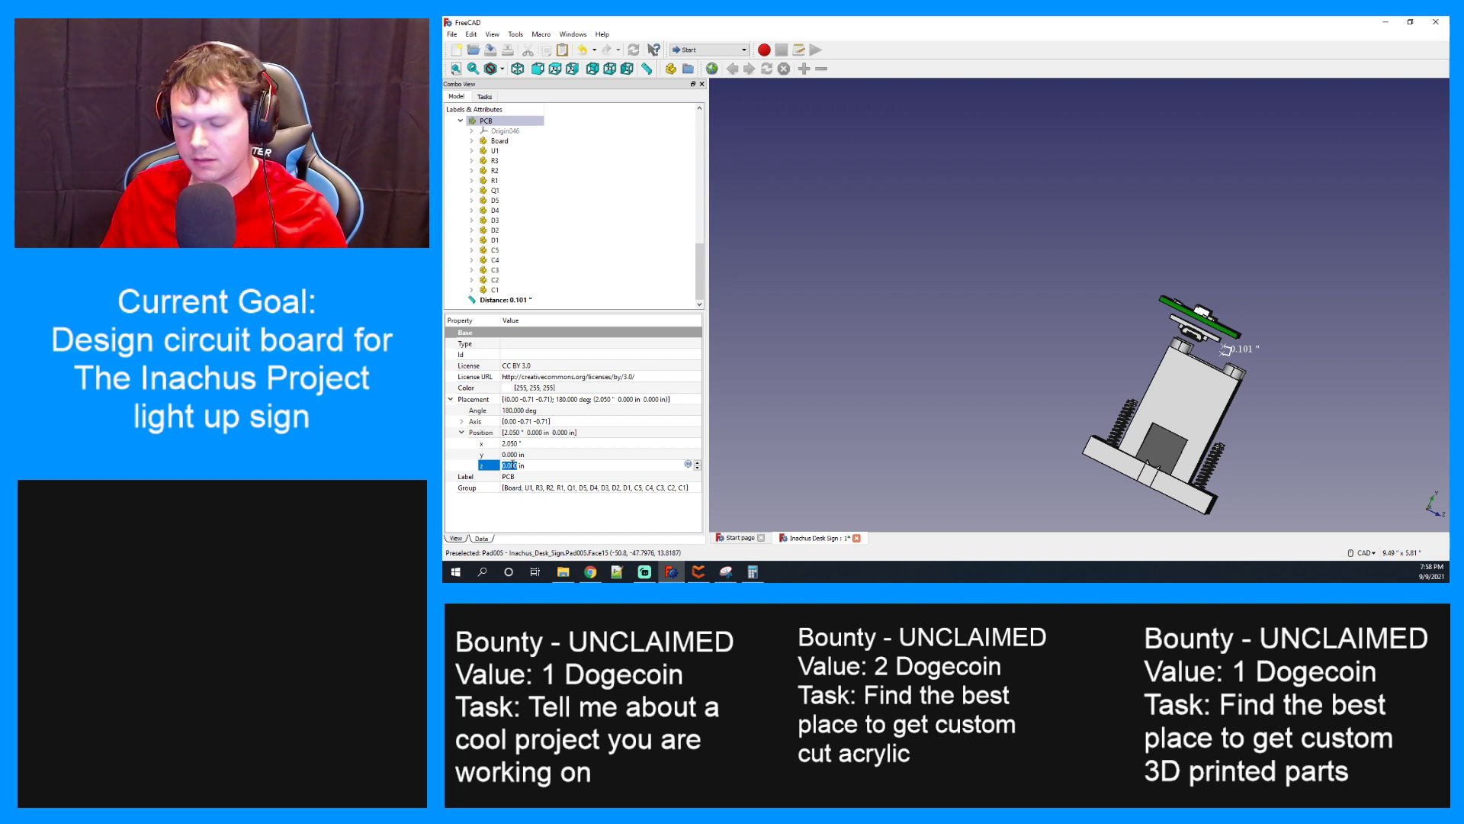
text(0.3251)
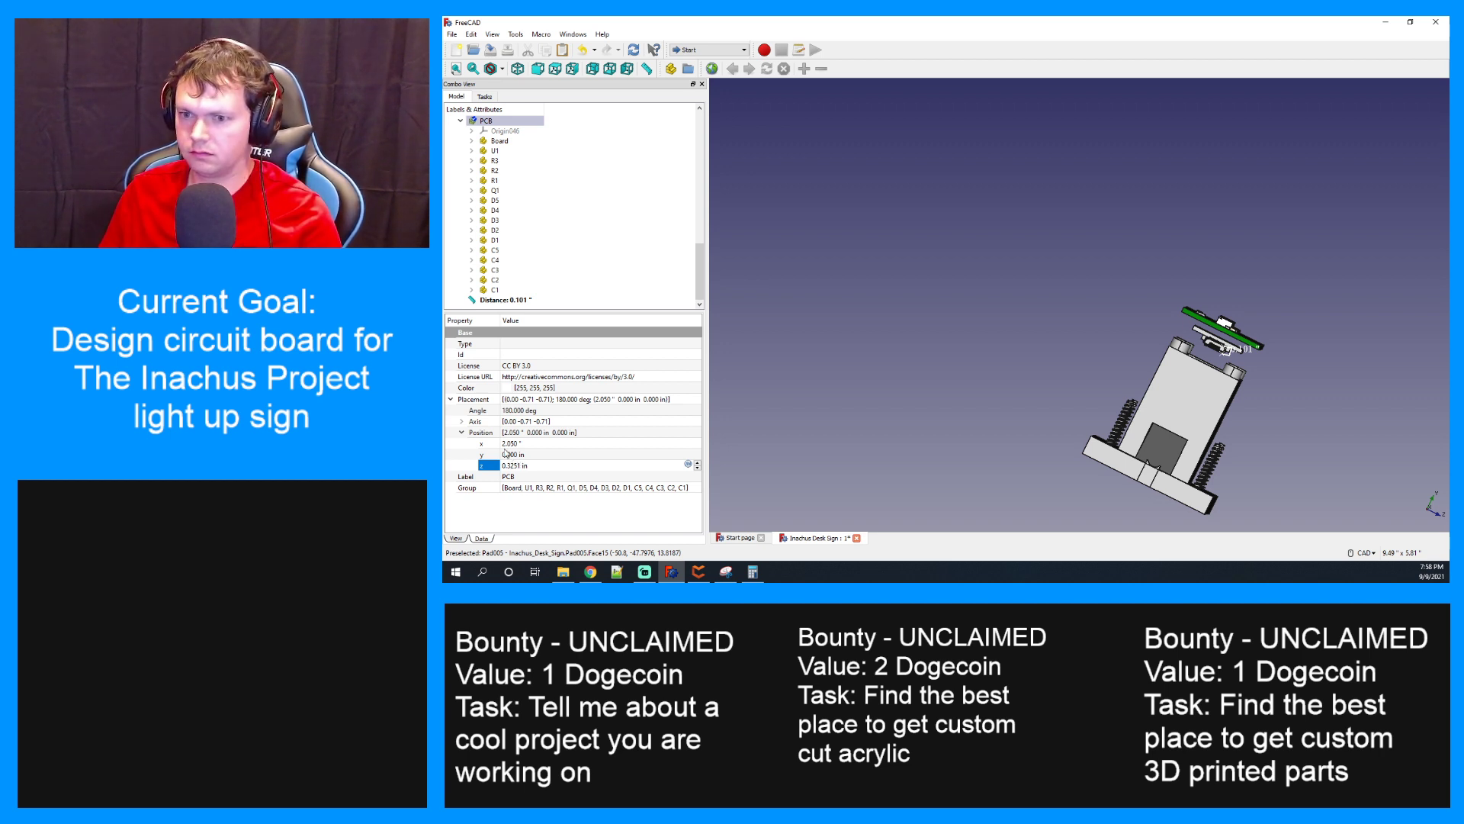
key(Return)
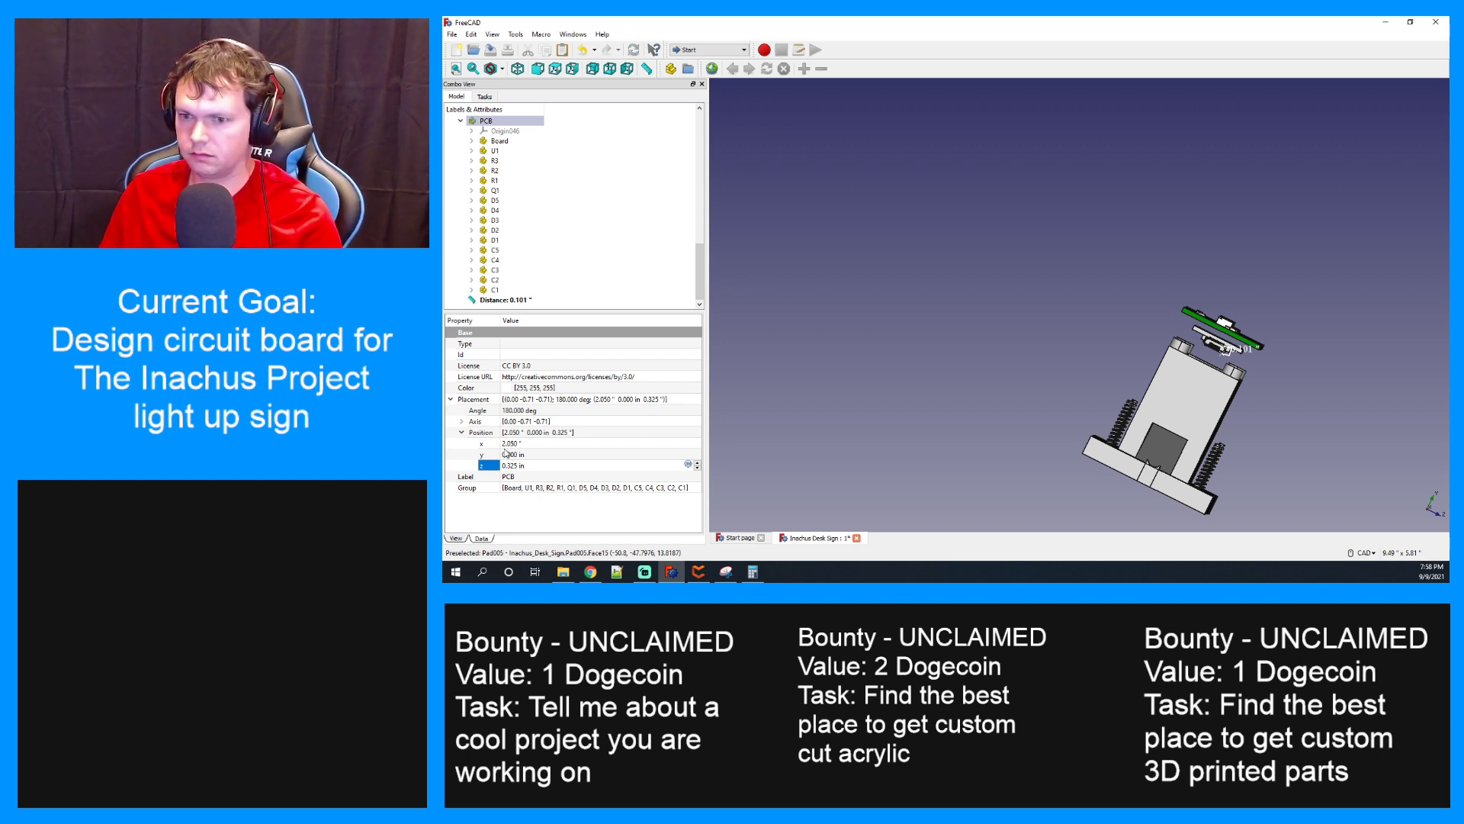
Examine the PCB's alignment with the cover and its standoffs from the standard orthographic views
click(1046, 400)
middle_drag(1048, 399, 1049, 398)
key(1)
key(2)
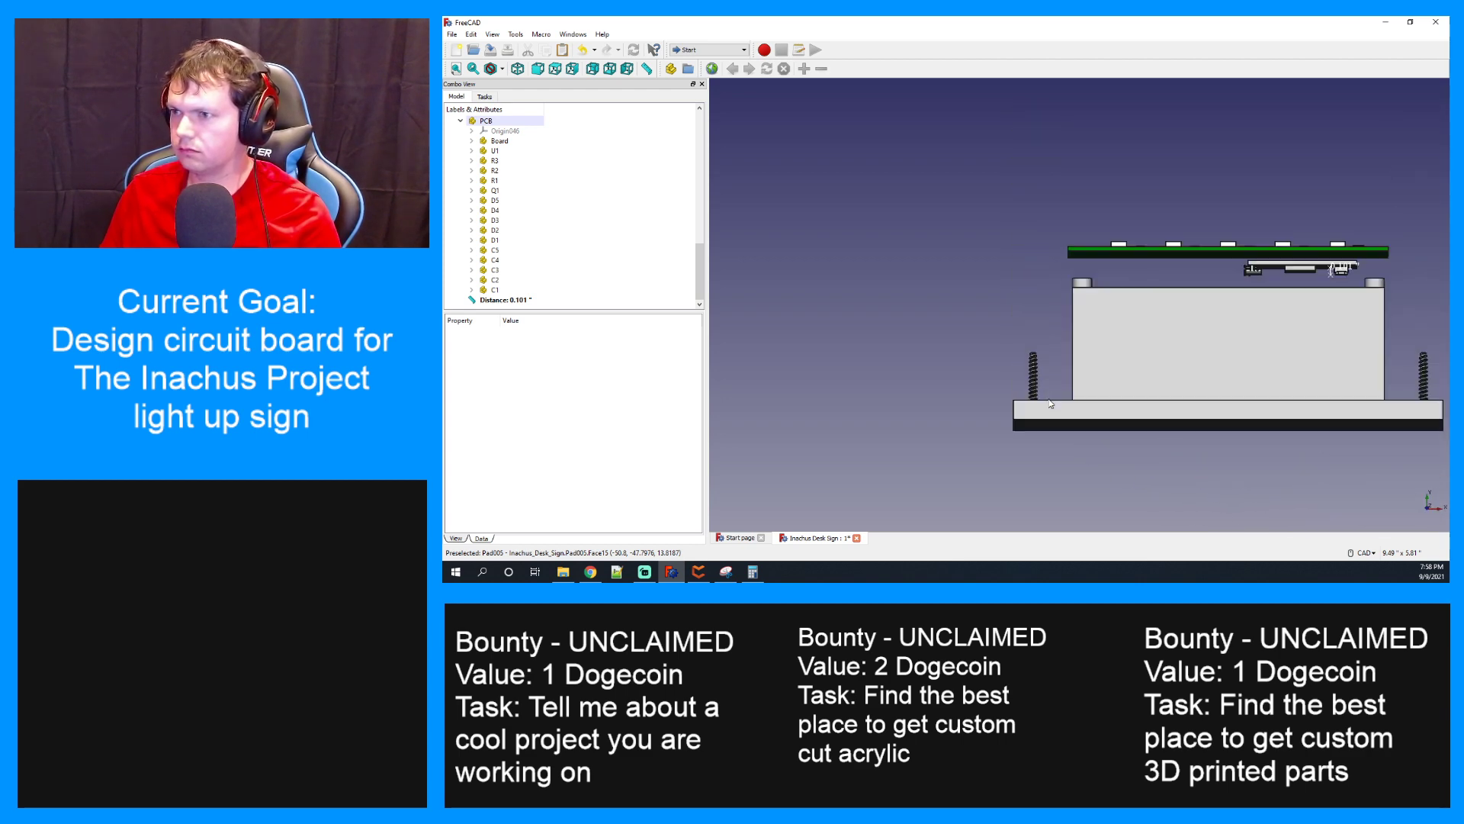
key(3)
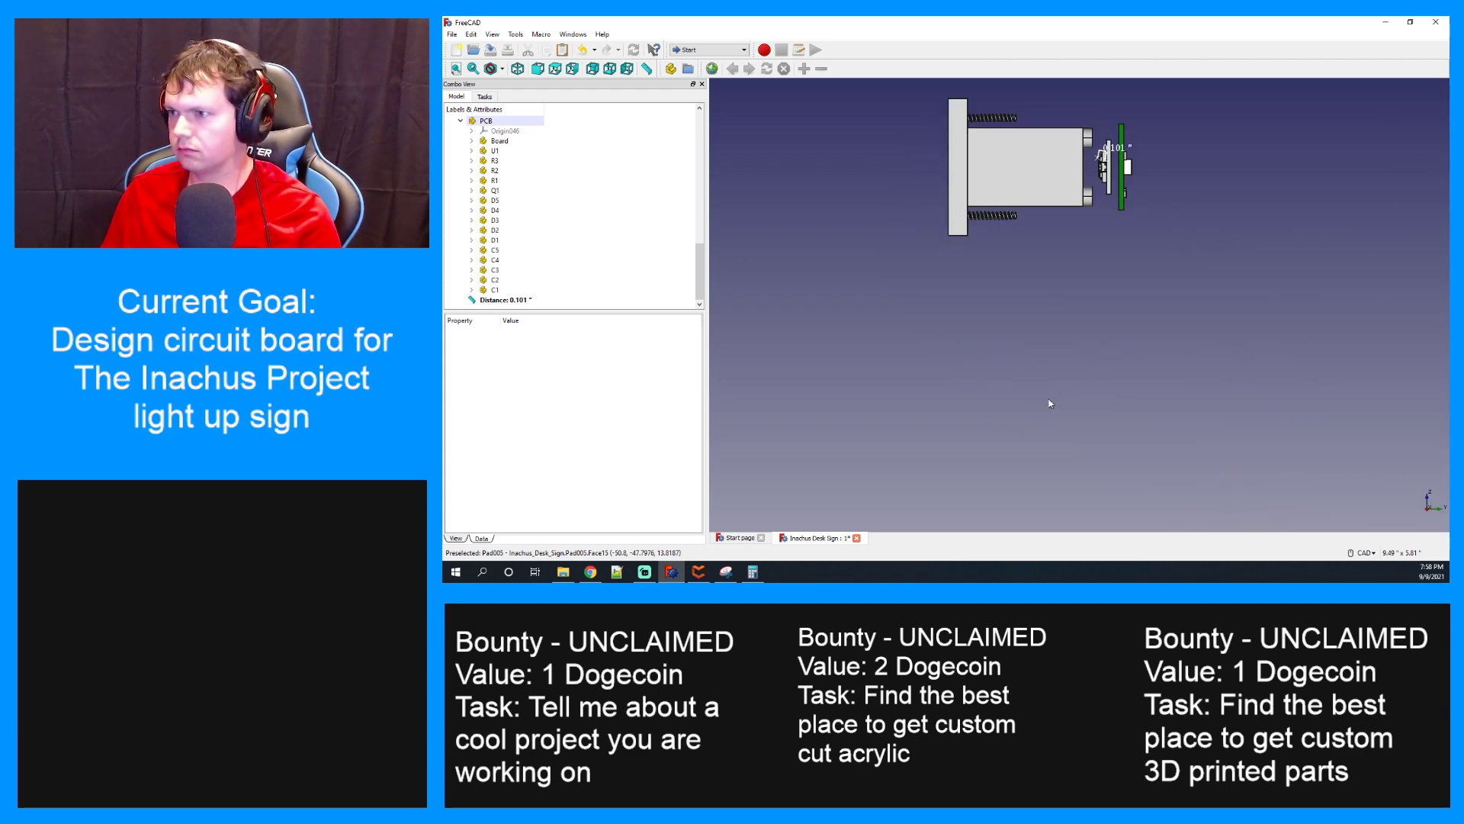
key(4)
key(5)
key(6)
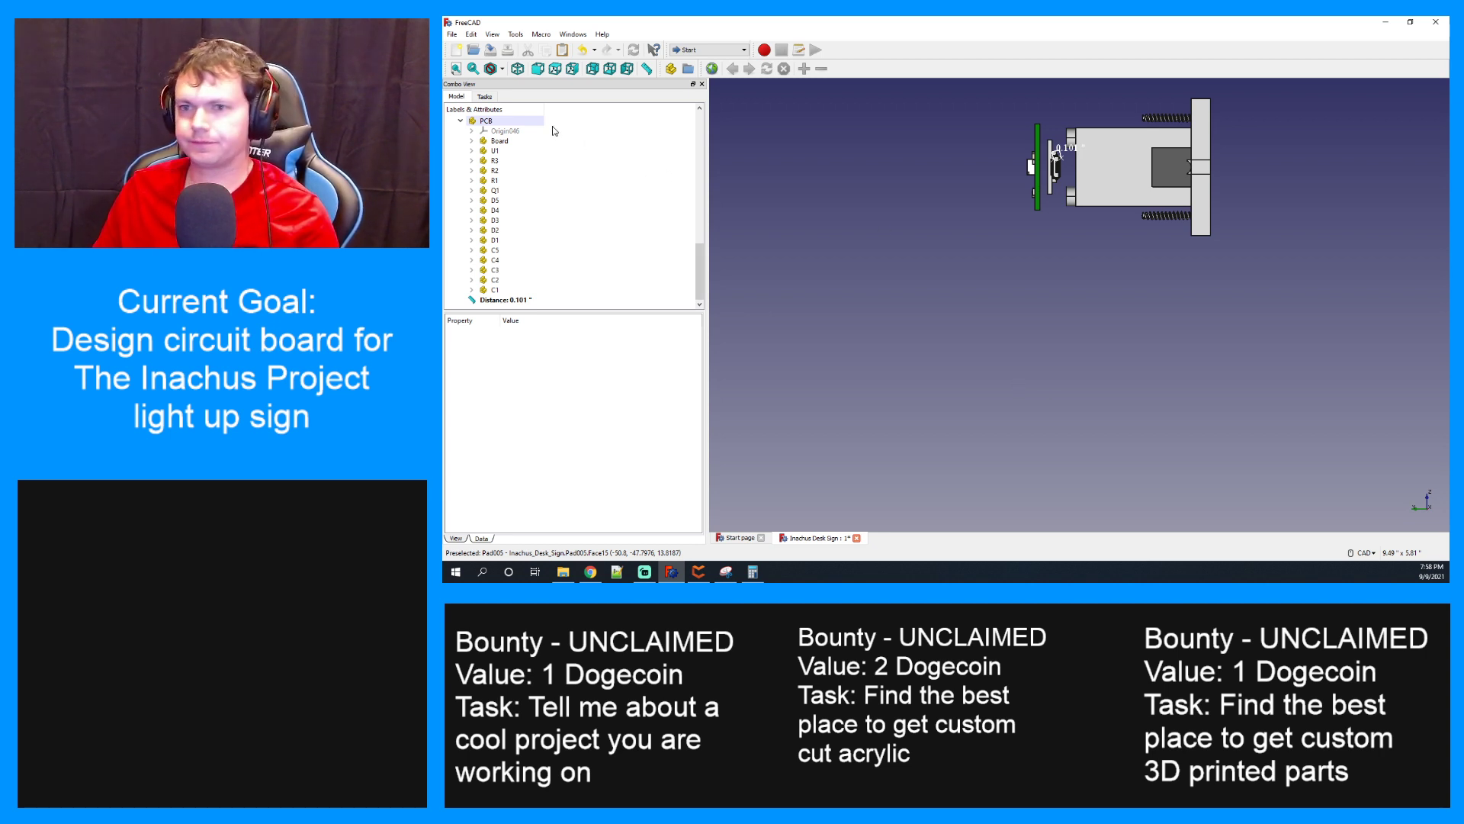
Set the y position of the PCB's placement to -0.335 in and deselect the PCB
click(522, 122)
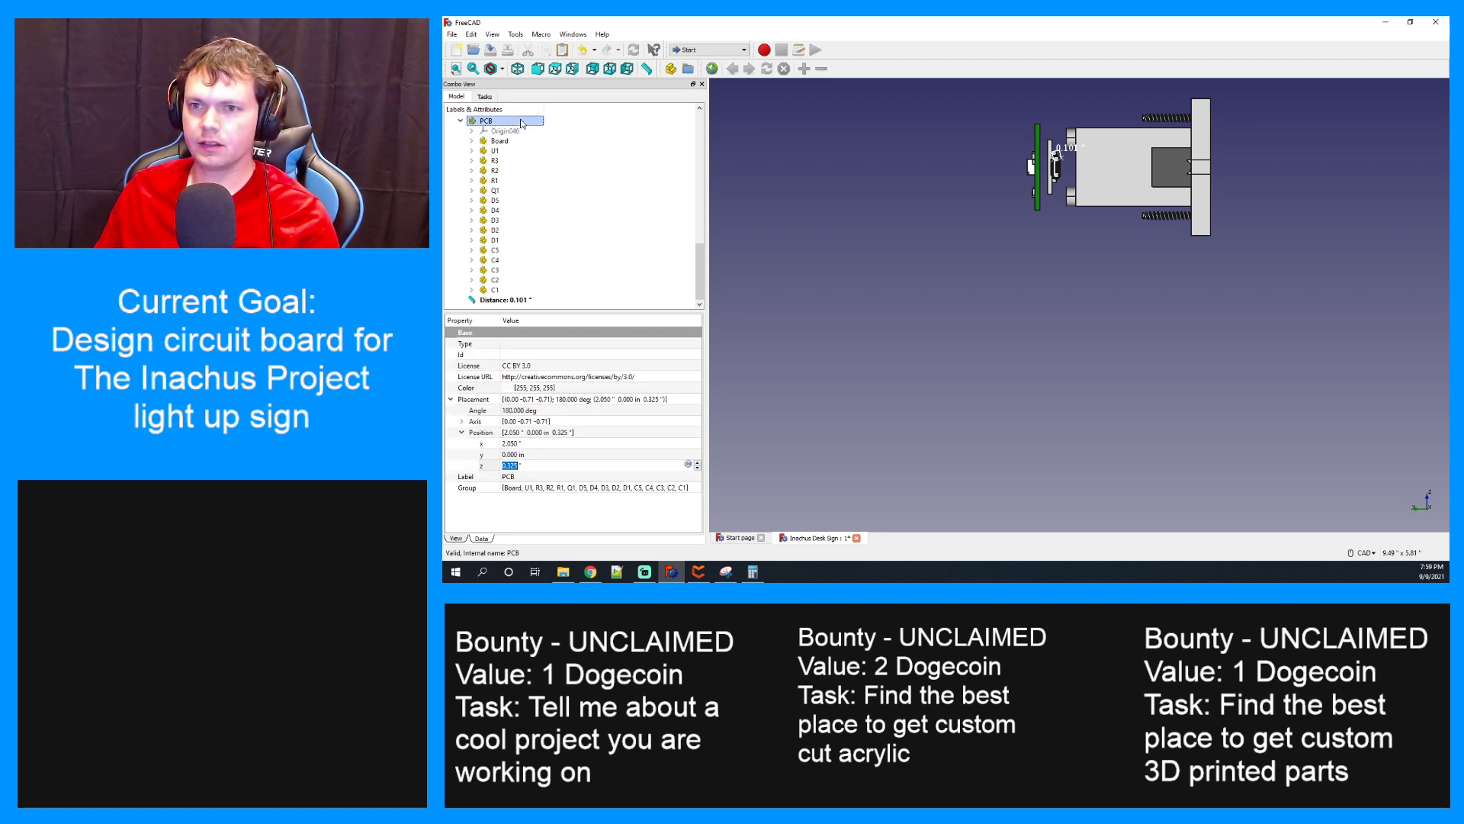
click(521, 456)
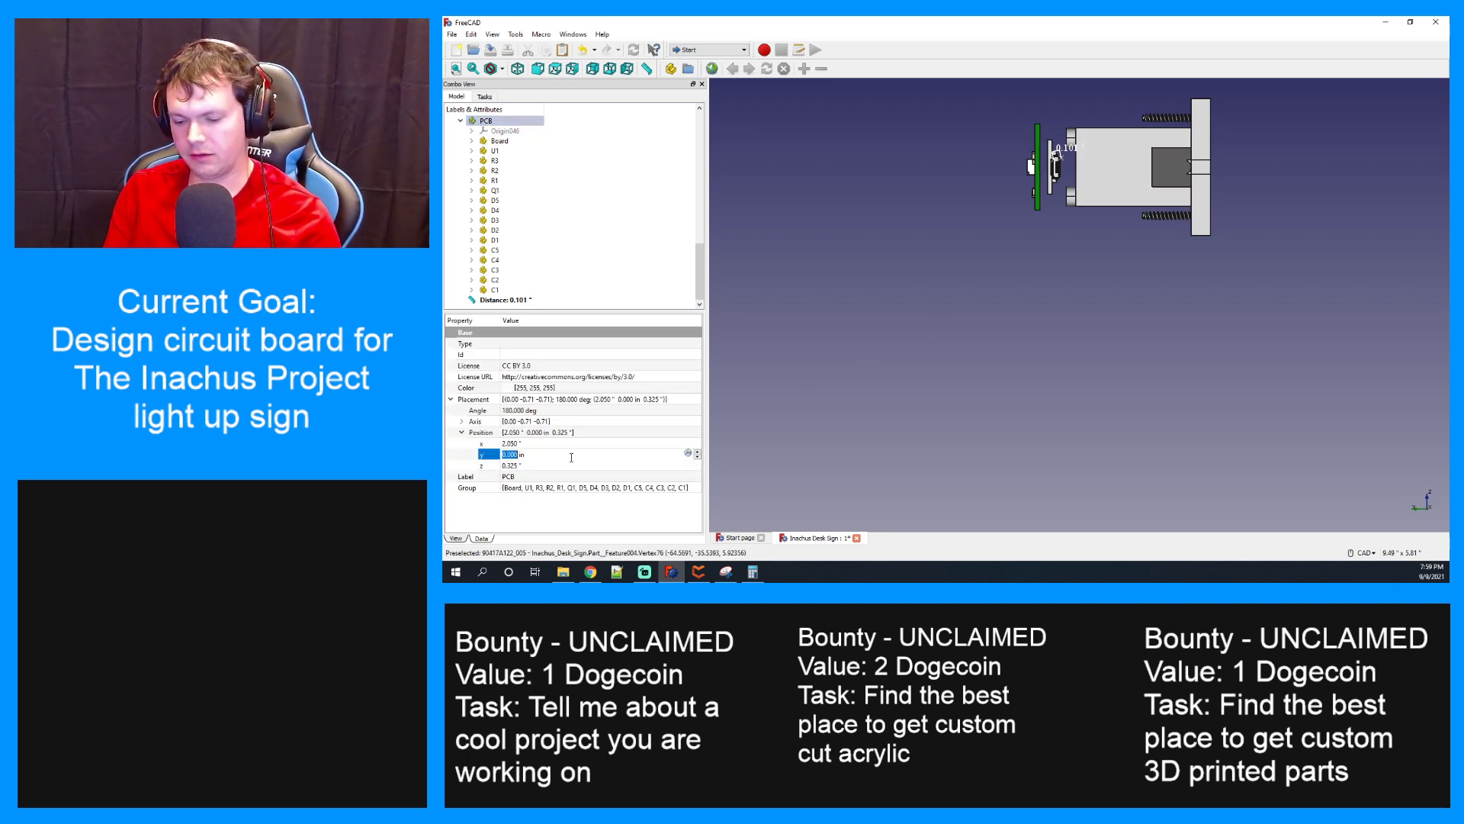
text(-)
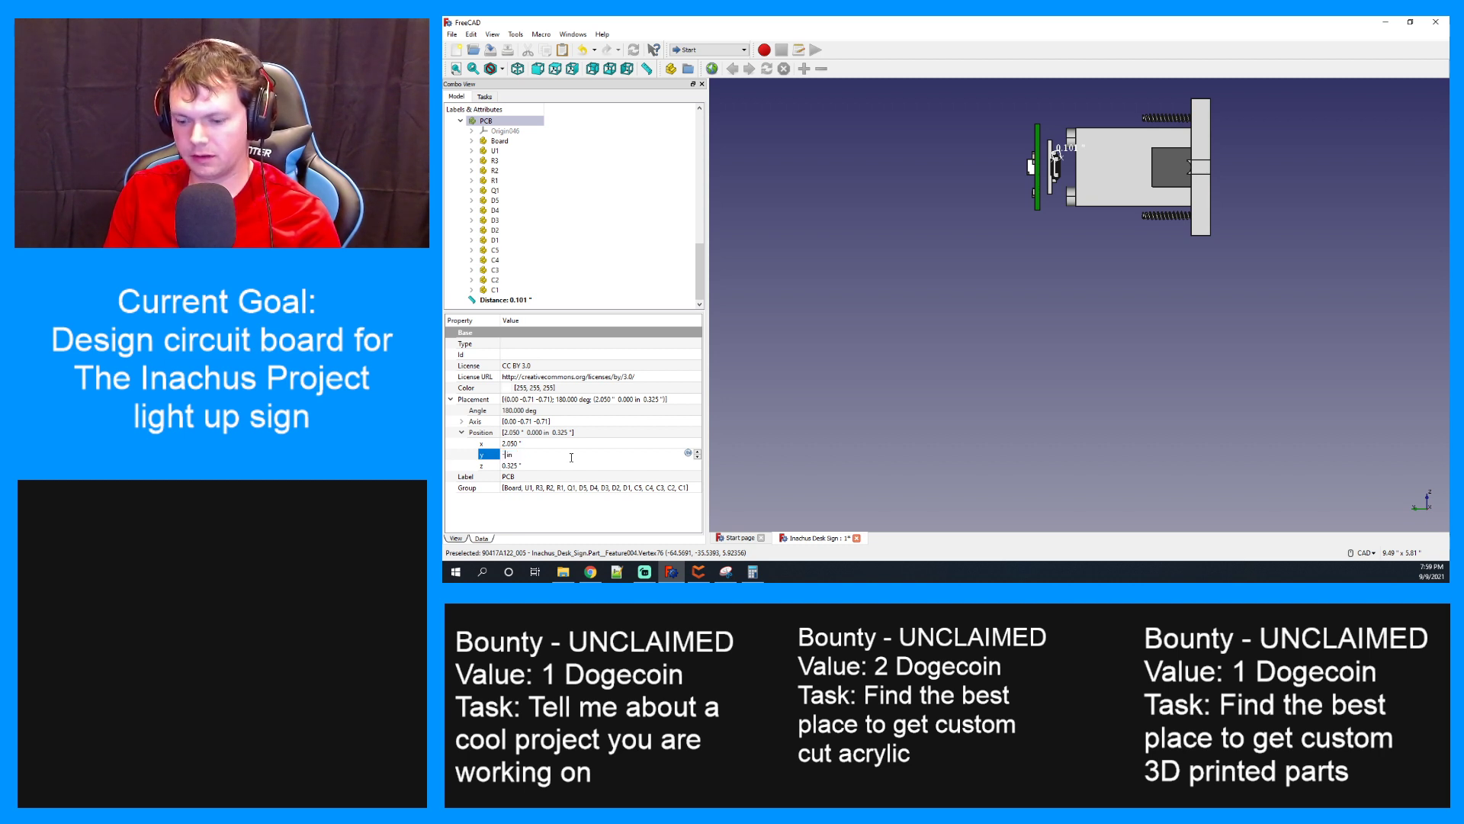
text(0.335)
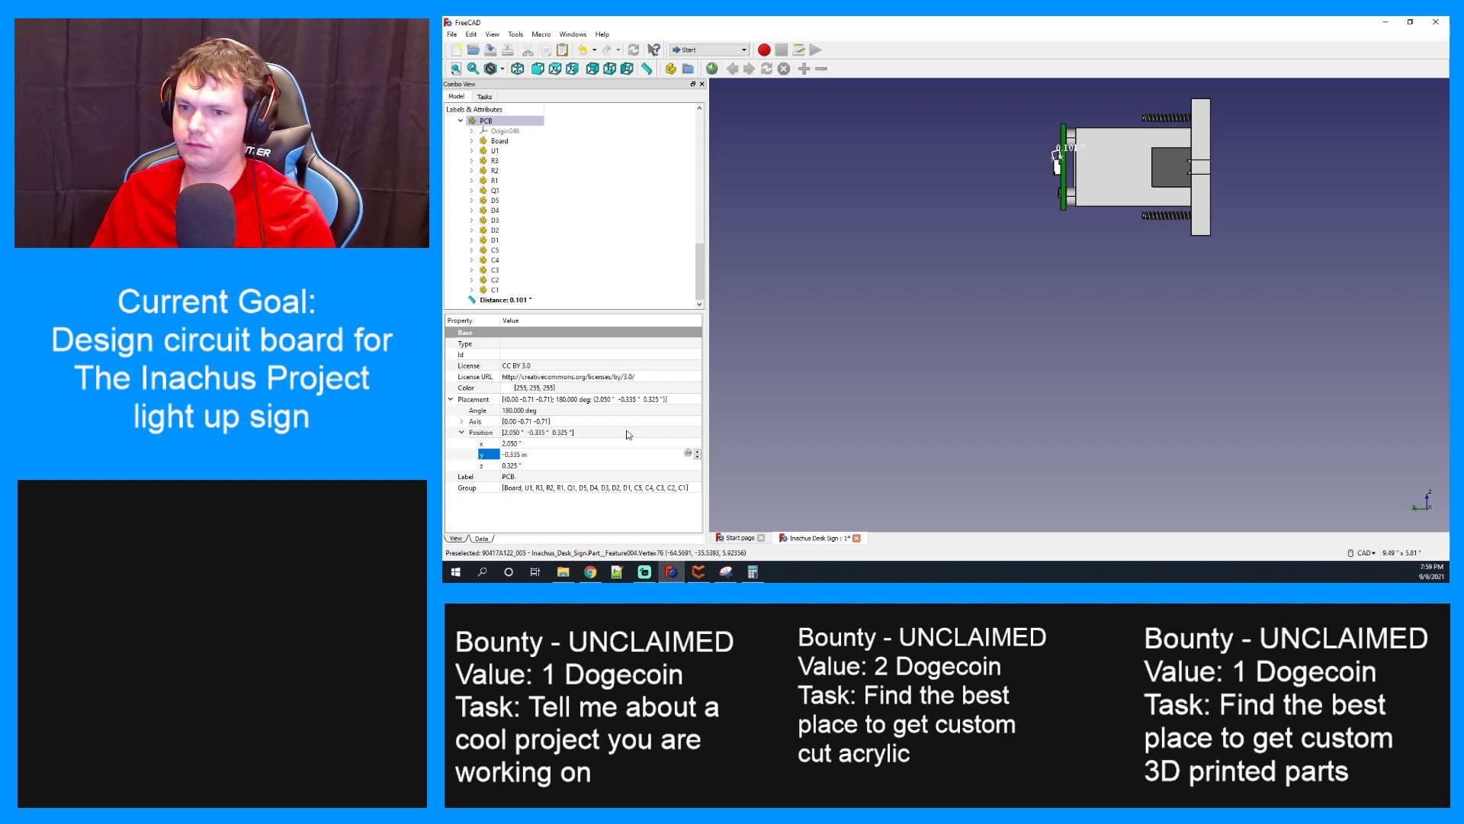
click(813, 407)
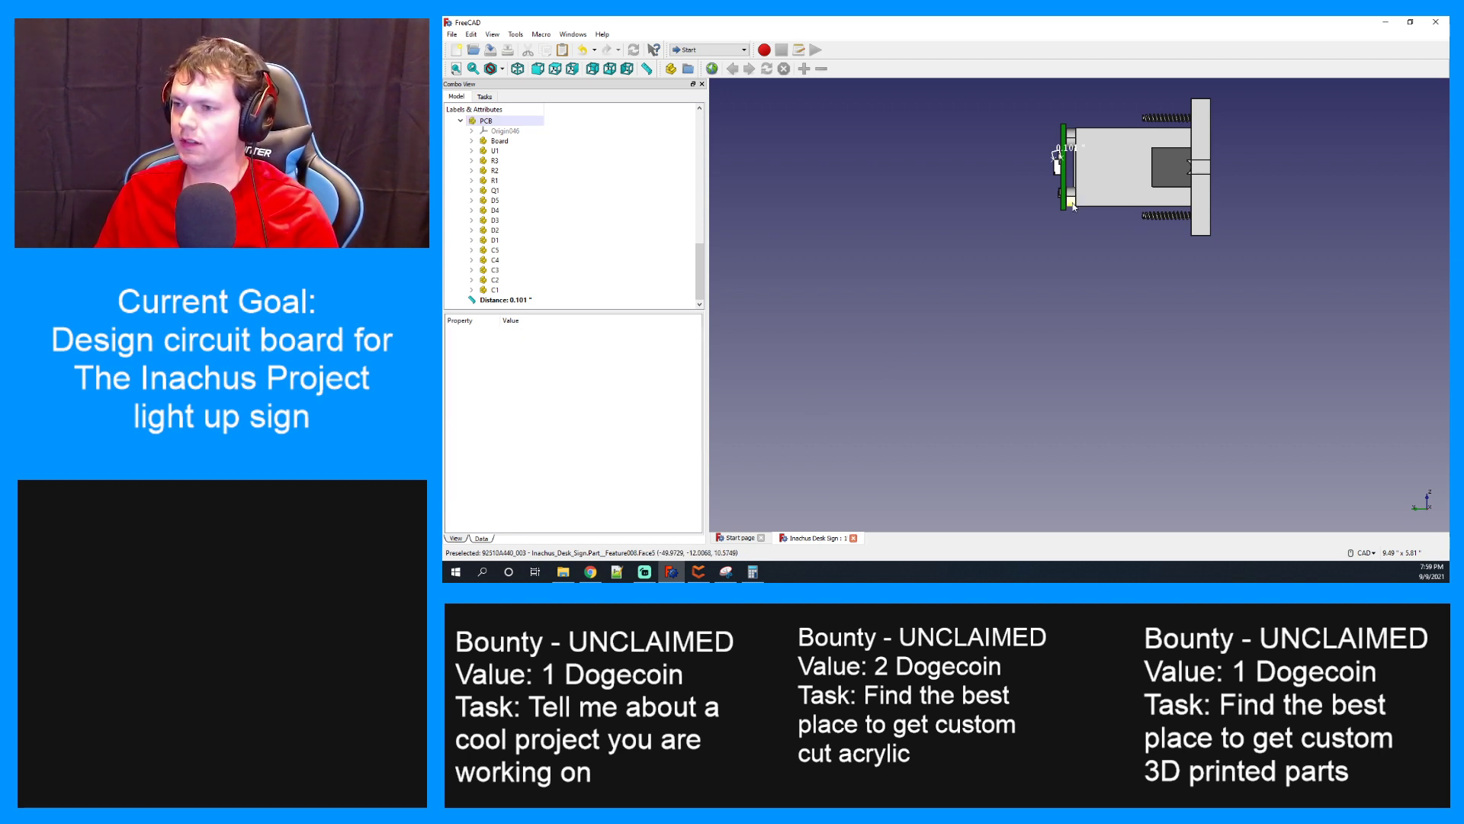
Inspect how the PCB sits on the cover, and make the hidden Acrylic part visible to check it against the LEDs
scroll(1078, 180, up, 5)
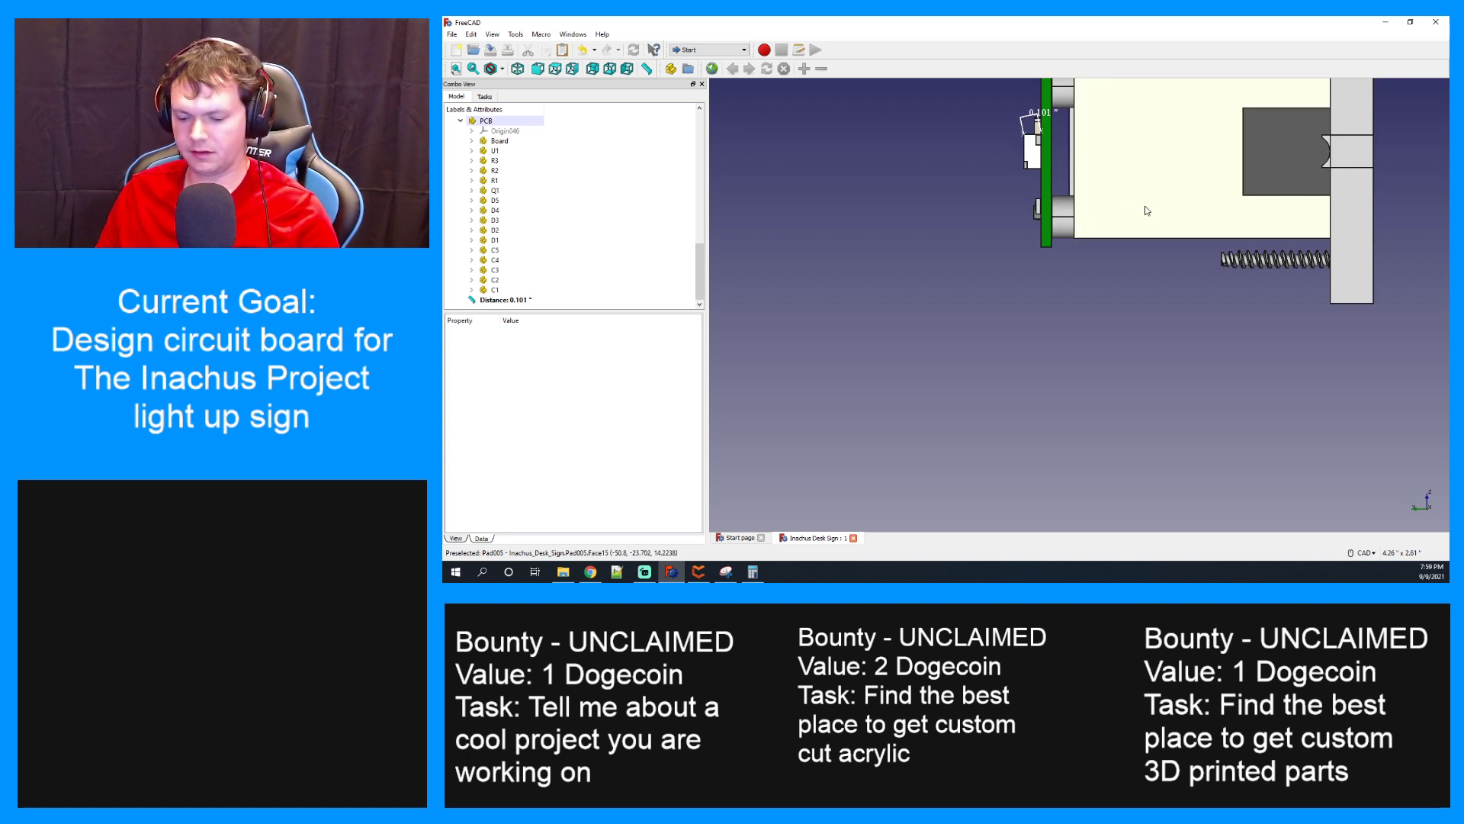
key(1)
key(2)
middle_drag(1206, 328, 1250, 349)
scroll(593, 194, up, 10)
scroll(593, 195, up, 5)
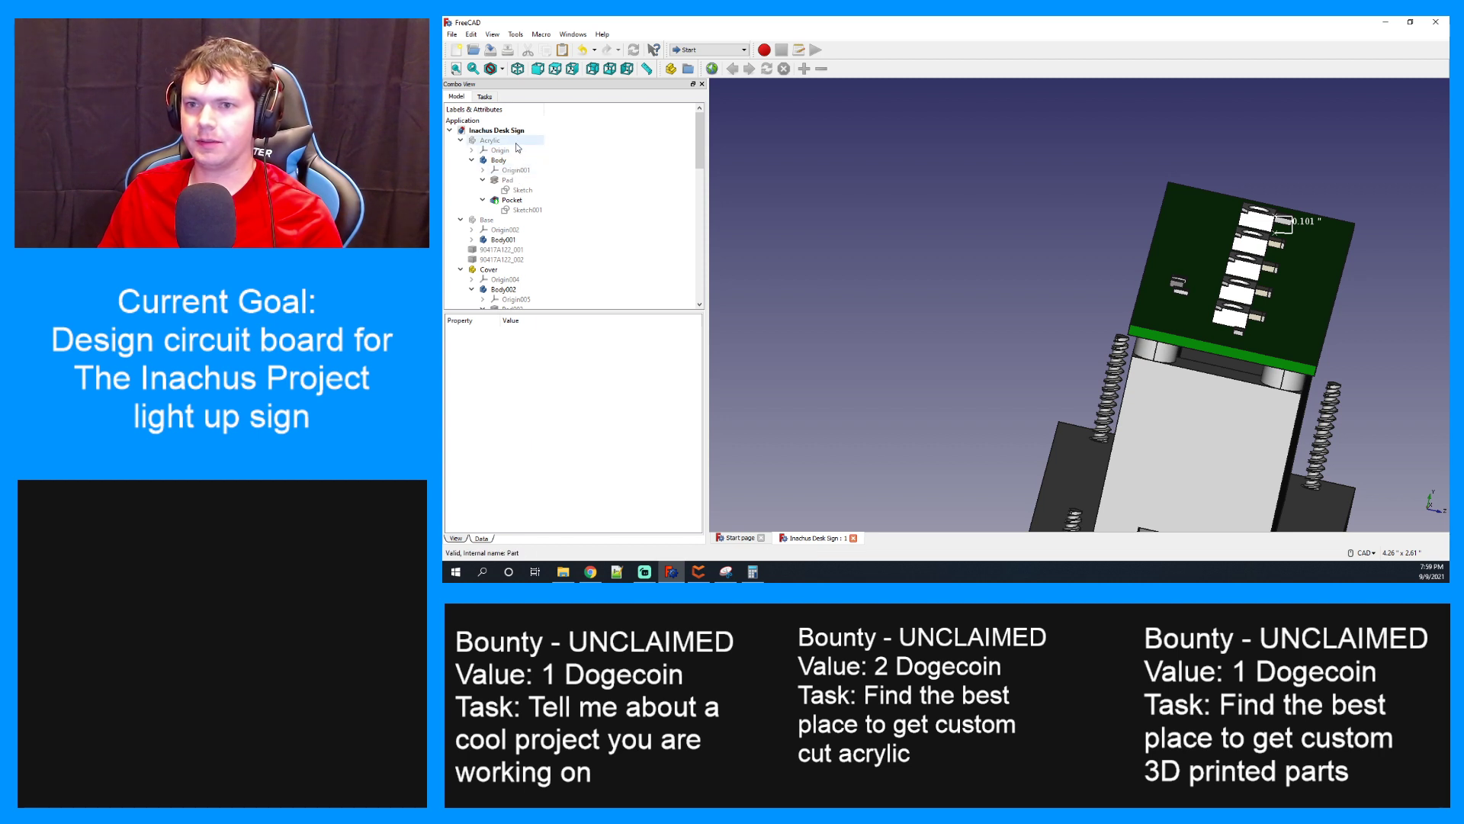
click(517, 142)
key(space)
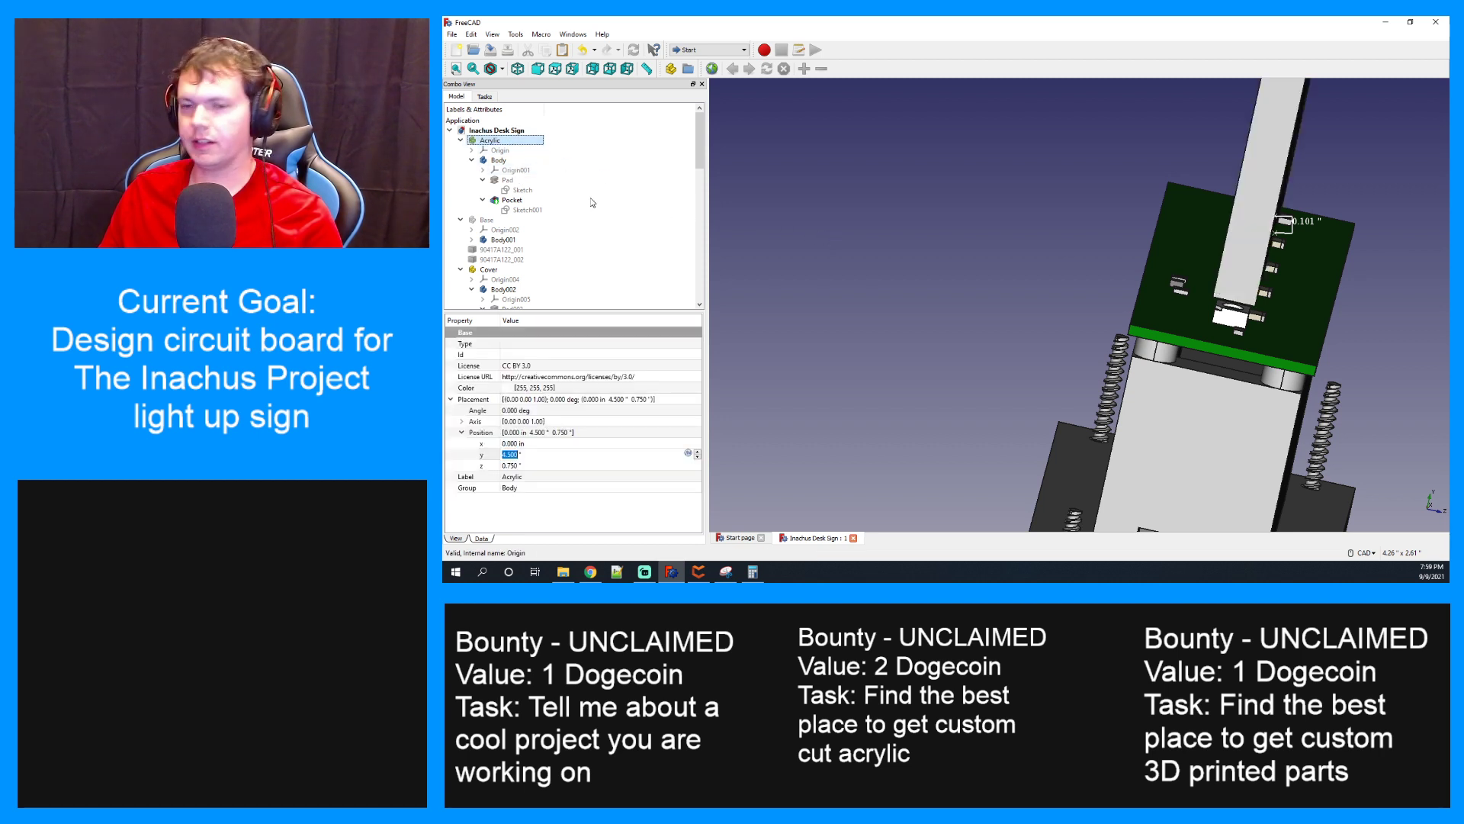
middle_drag(1074, 355, 887, 356)
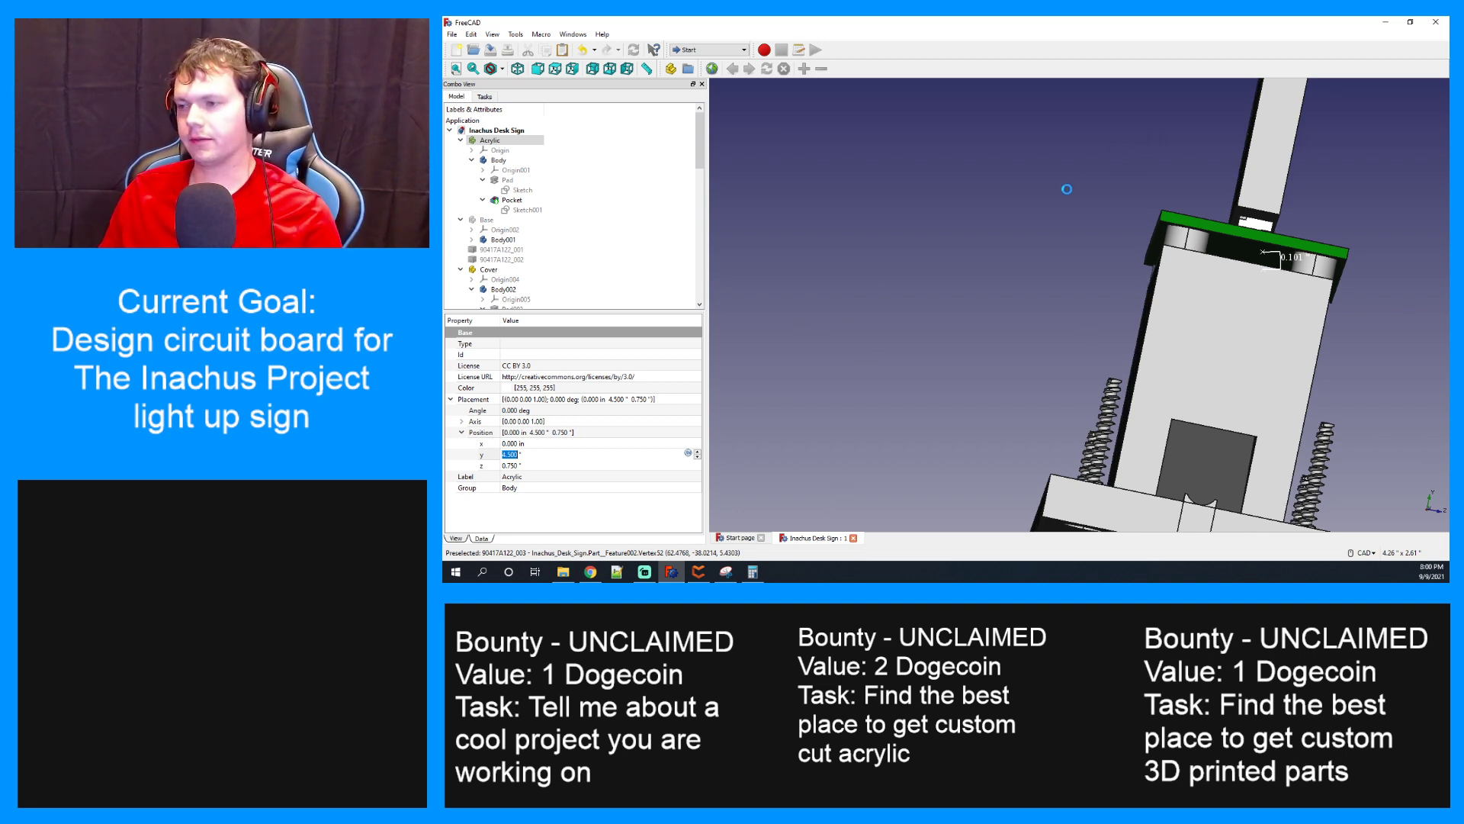
Switch to CircuitMaker and view the whole board layout of Main.CMPcbDoc
click(1386, 22)
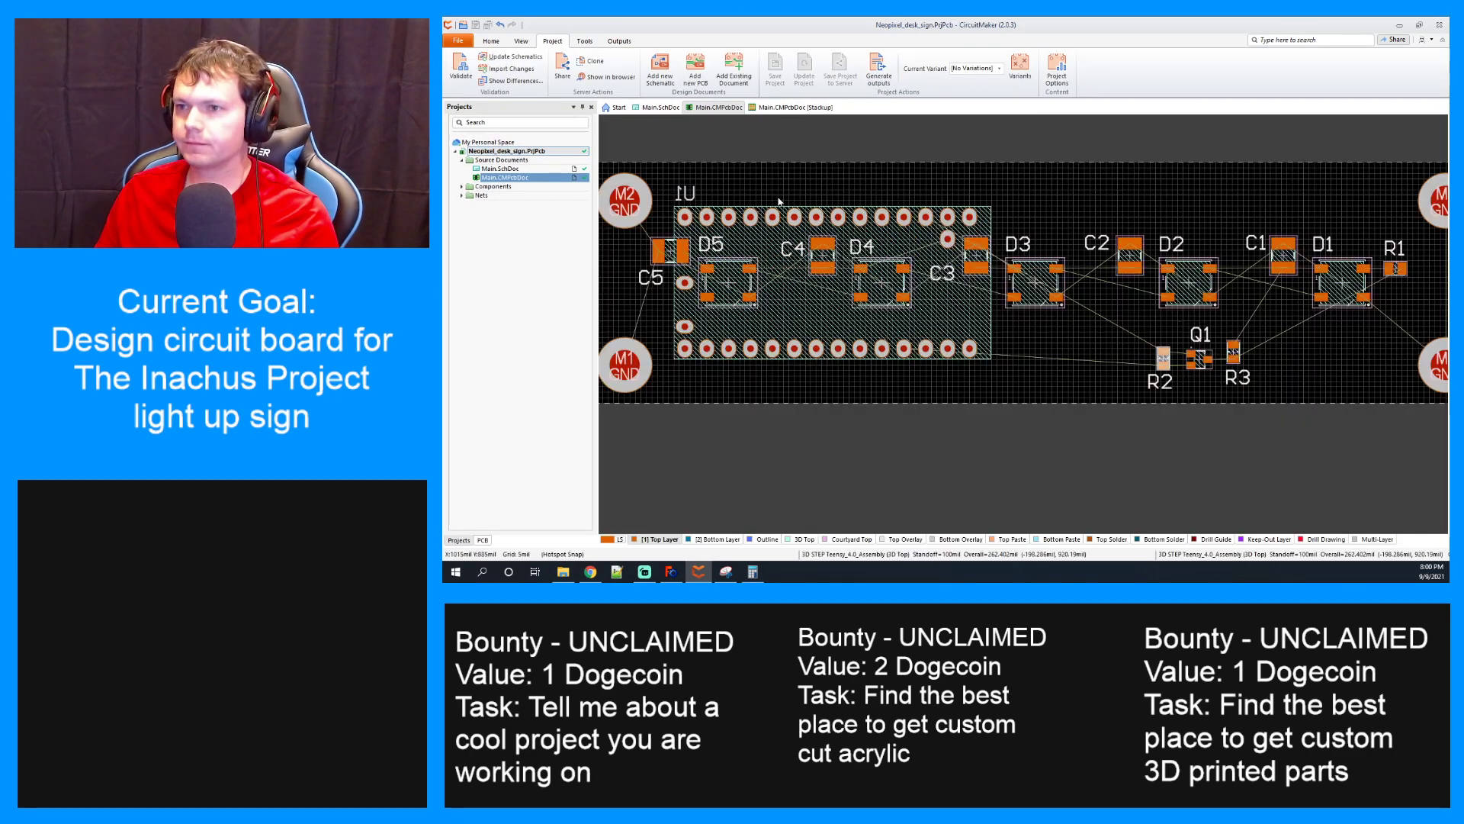
click(492, 42)
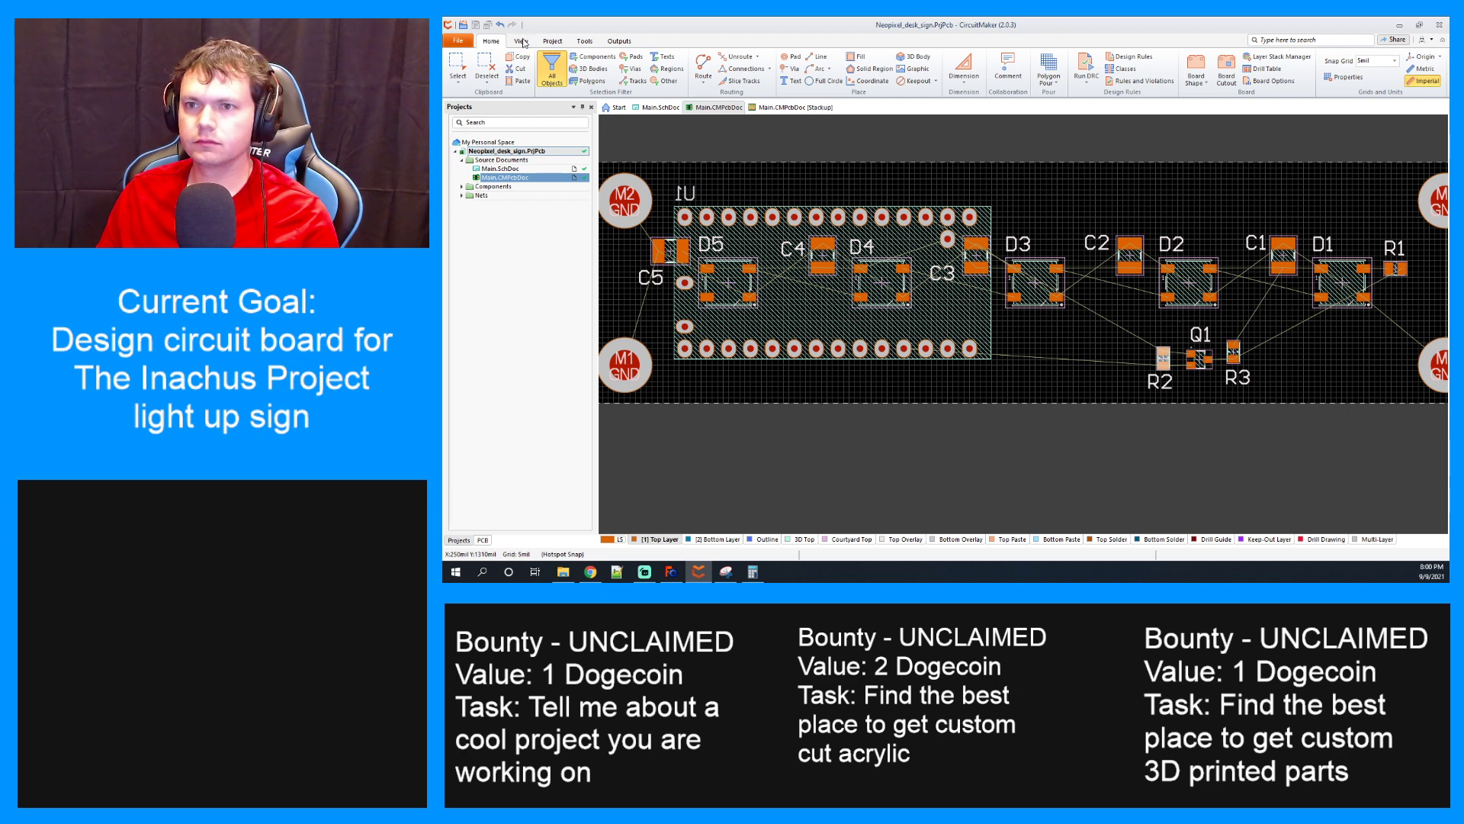
click(554, 42)
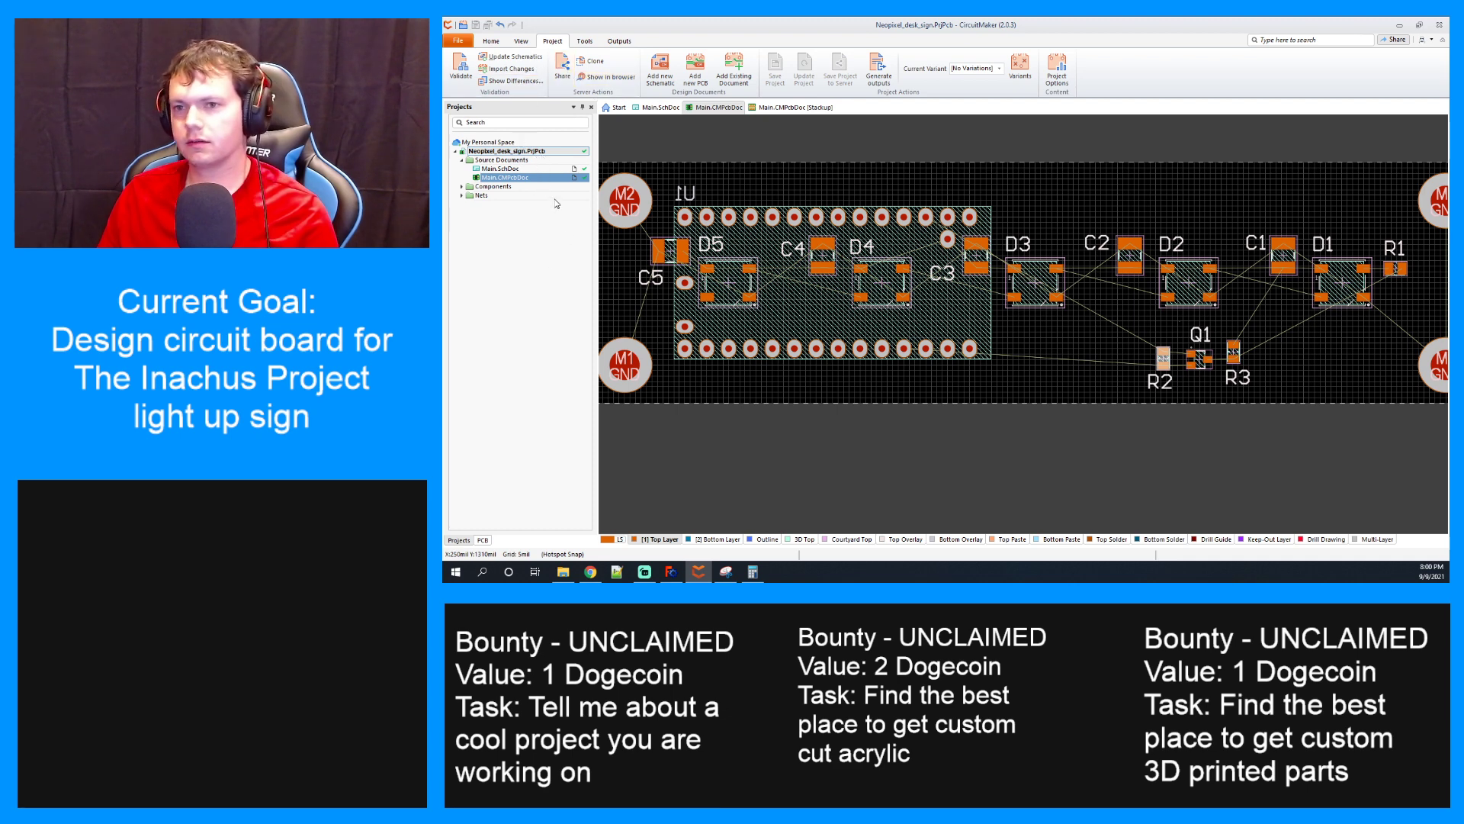
scroll(931, 392, down, 1)
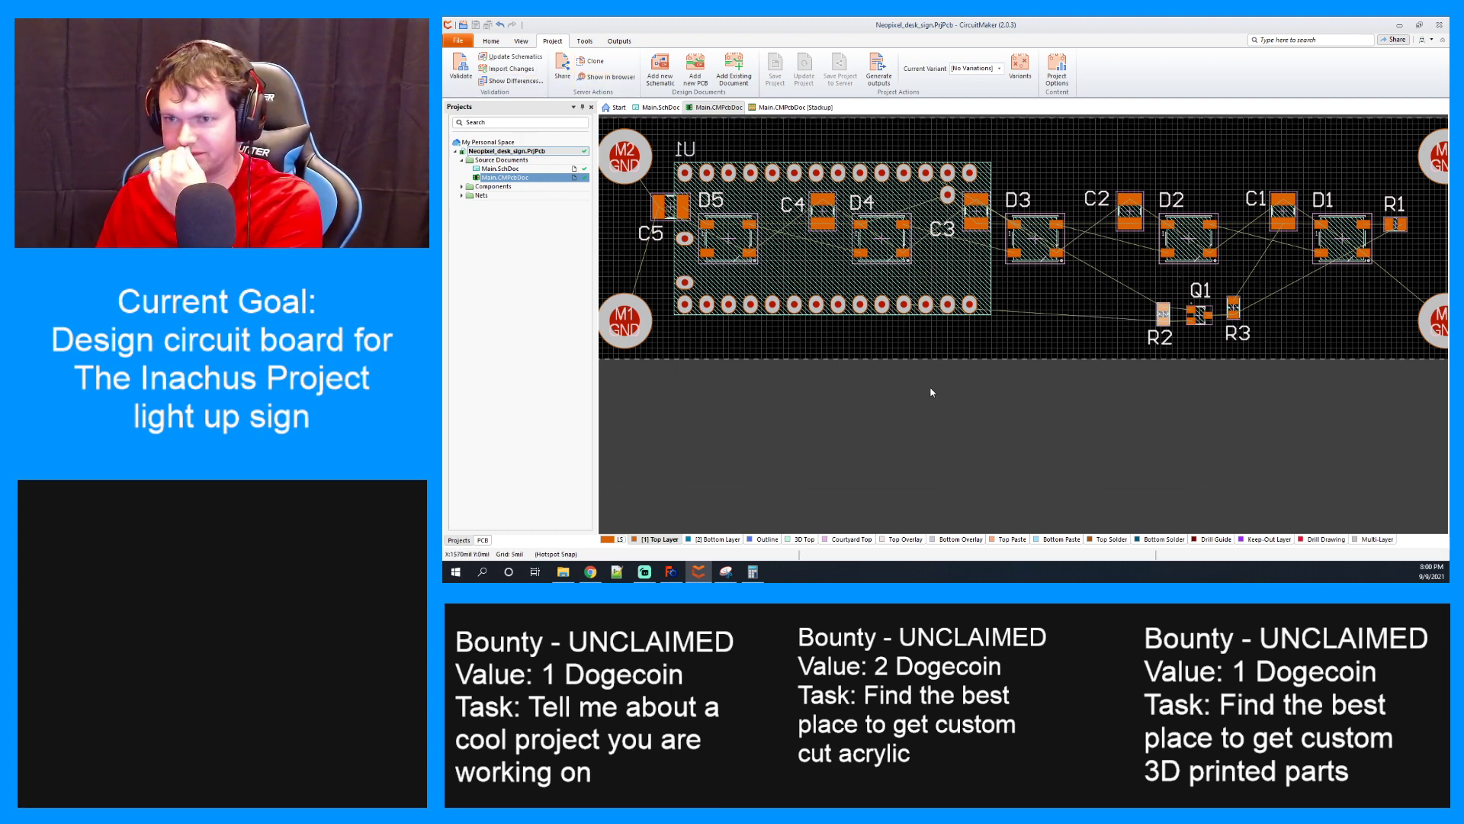
scroll(930, 393, up, 1)
ctrl+scroll(946, 340, down, 2)
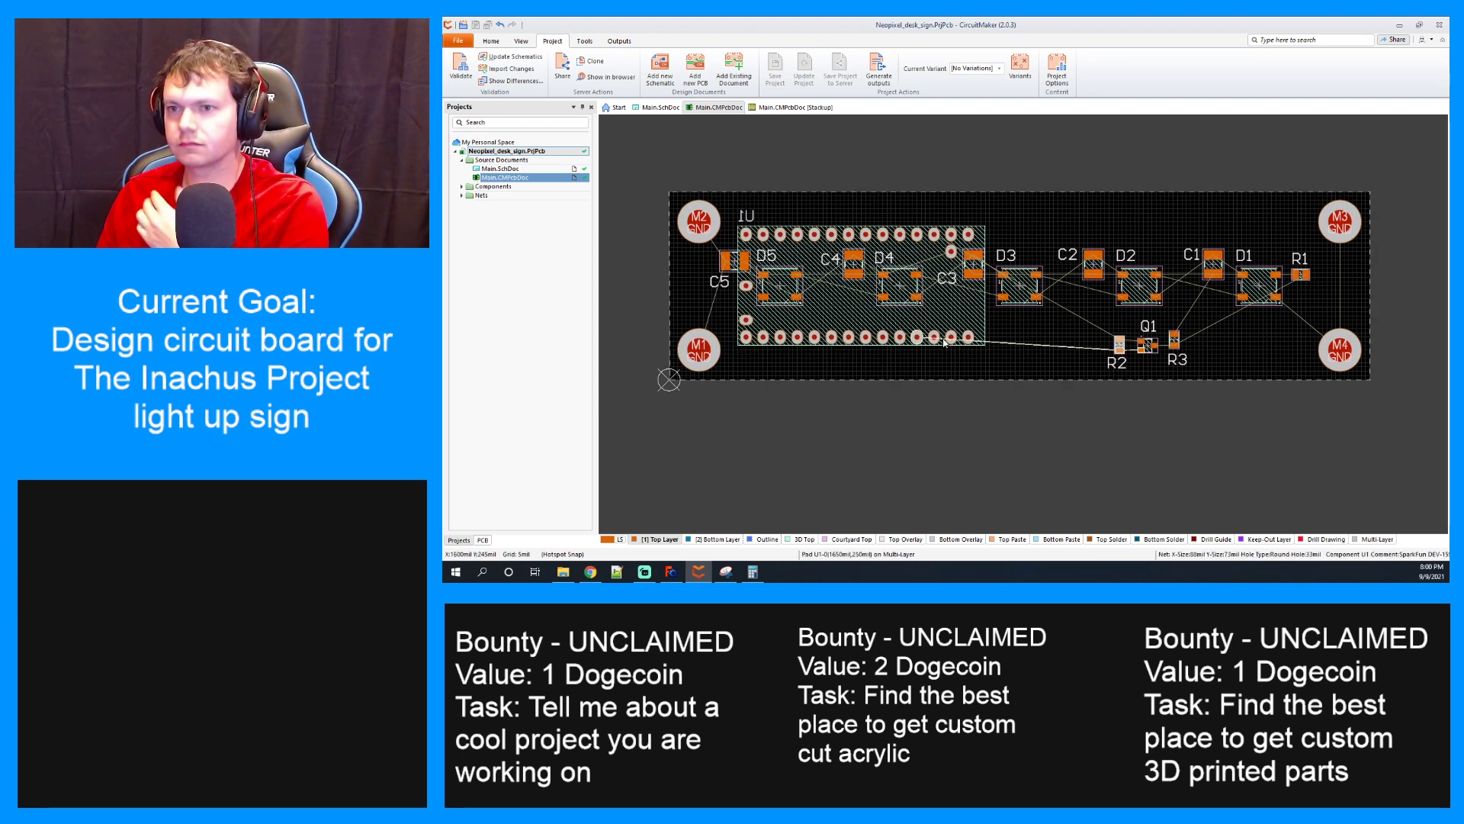